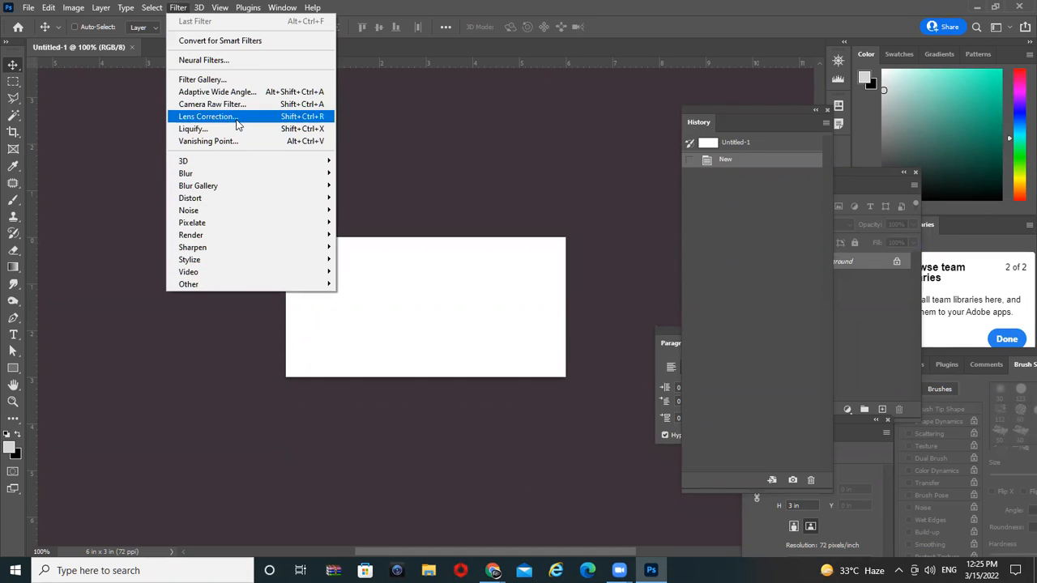
Step: Look through the effect categories in the Filter Gallery on the blank canvas without applying any filter
left_click(240, 77)
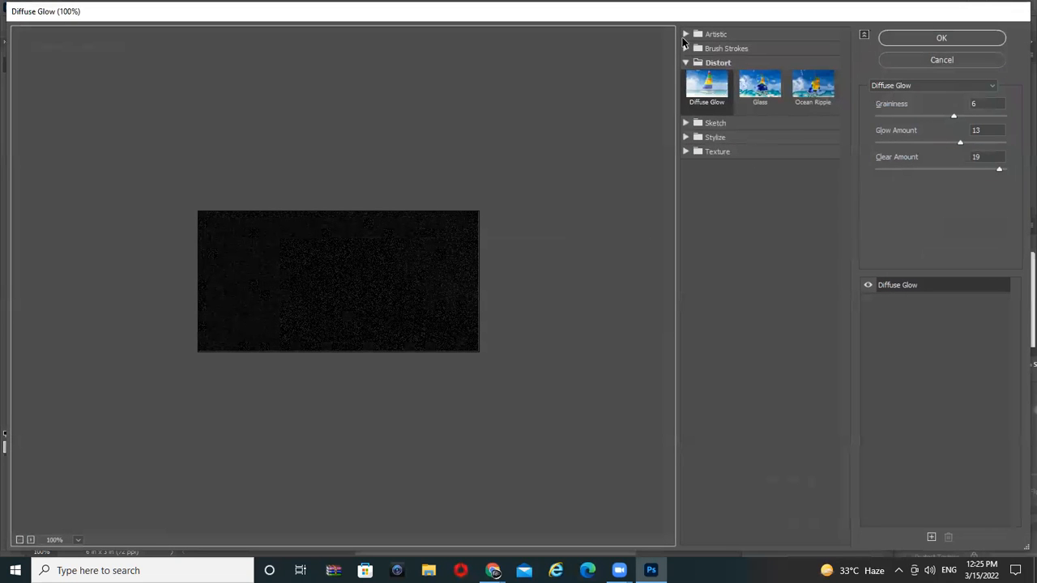
left_click(685, 35)
left_click(684, 36)
left_click(681, 50)
left_click(681, 50)
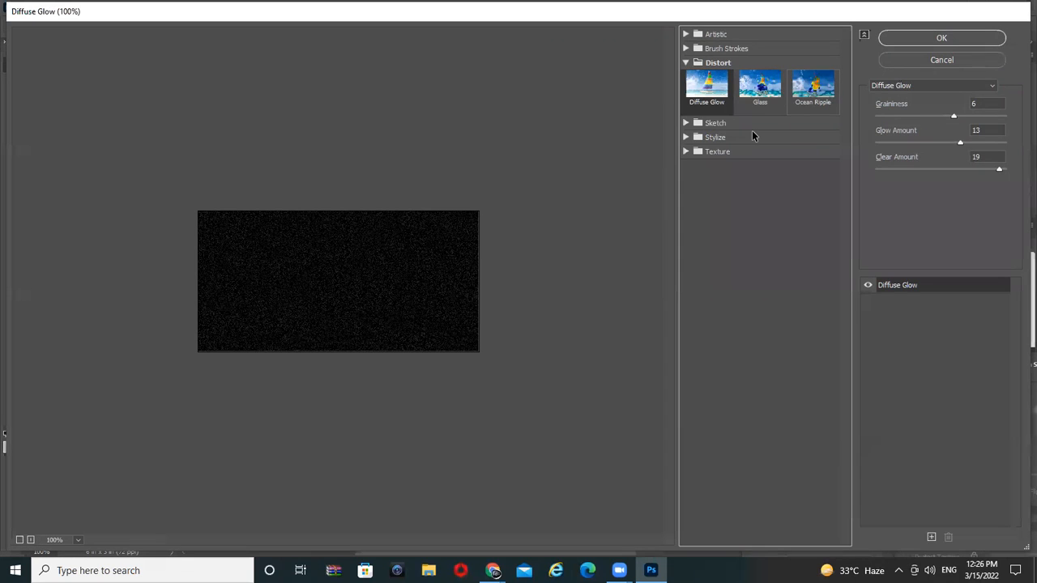
left_click(941, 60)
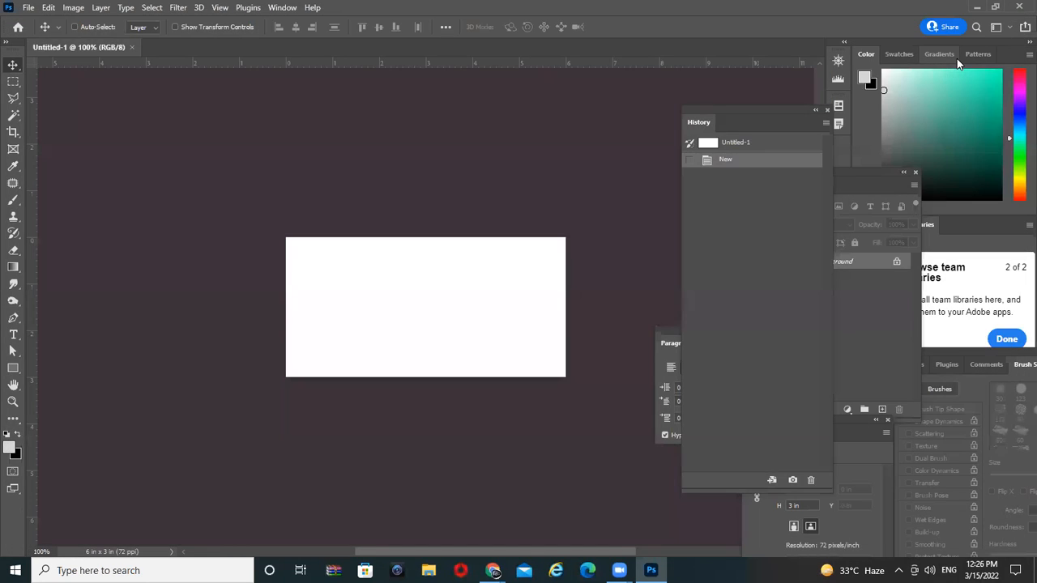
left_click(13, 367)
left_click(13, 368)
right_click(12, 367)
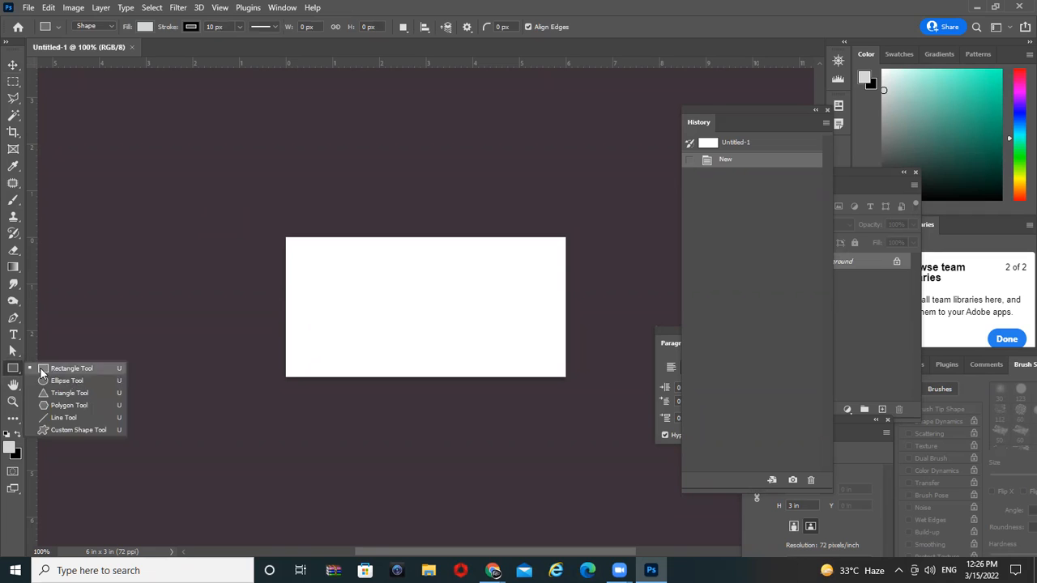
left_click(67, 380)
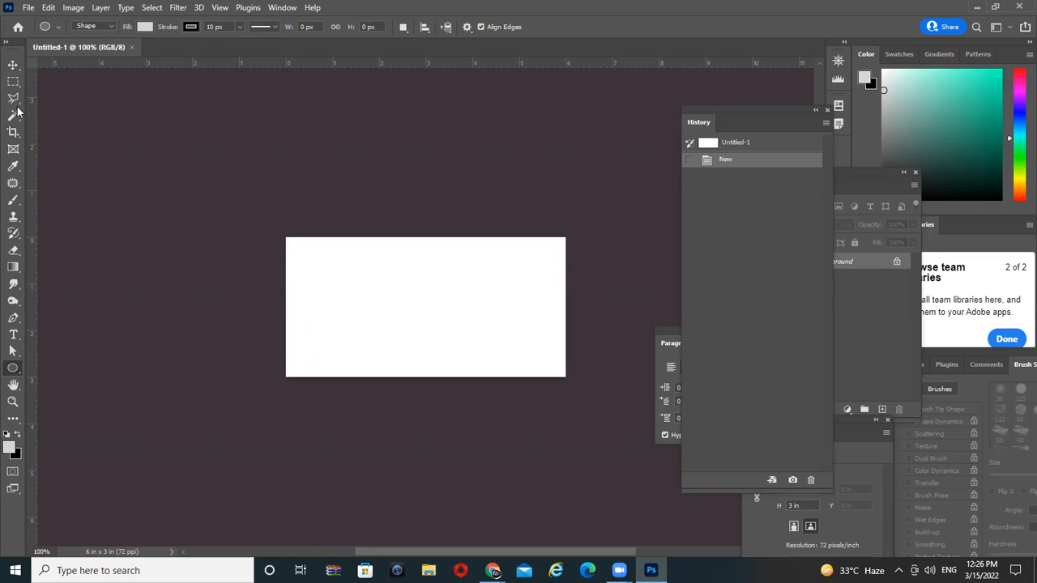
Step: Make a nearly circular selection in the middle of the white canvas with the Elliptical Marquee tool
left_click(13, 81)
right_click(13, 81)
left_click(64, 91)
left_click_drag(347, 249, 462, 357)
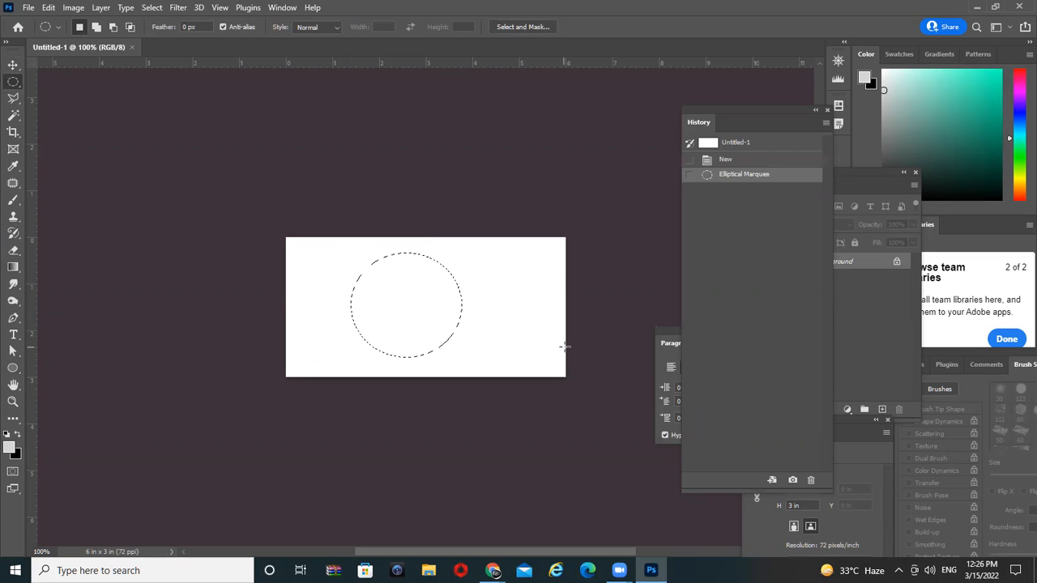
Step: Reset the colours to default, fill the circular selection with black, and deselect it
left_click(867, 320)
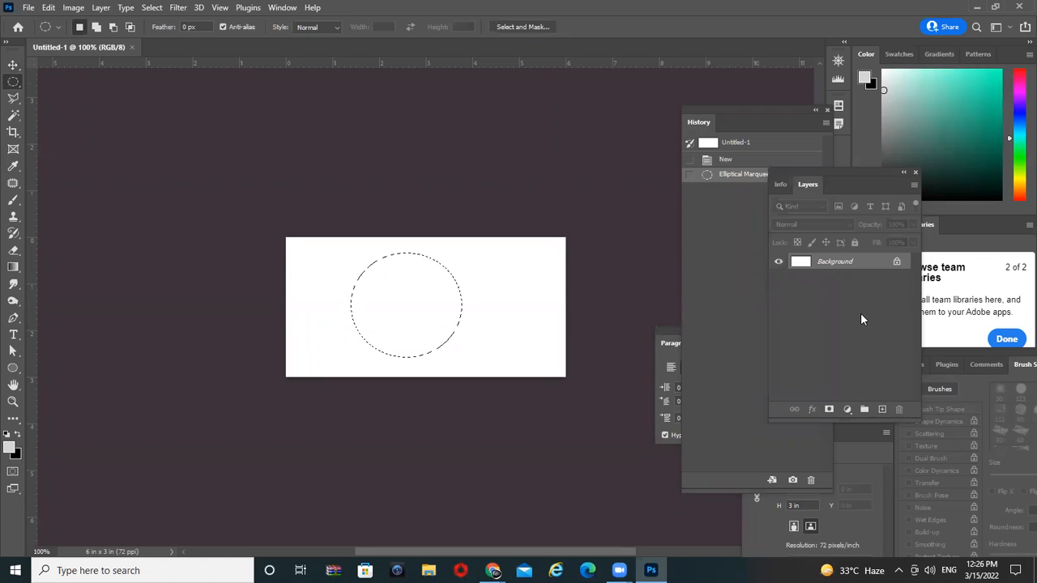
key("d")
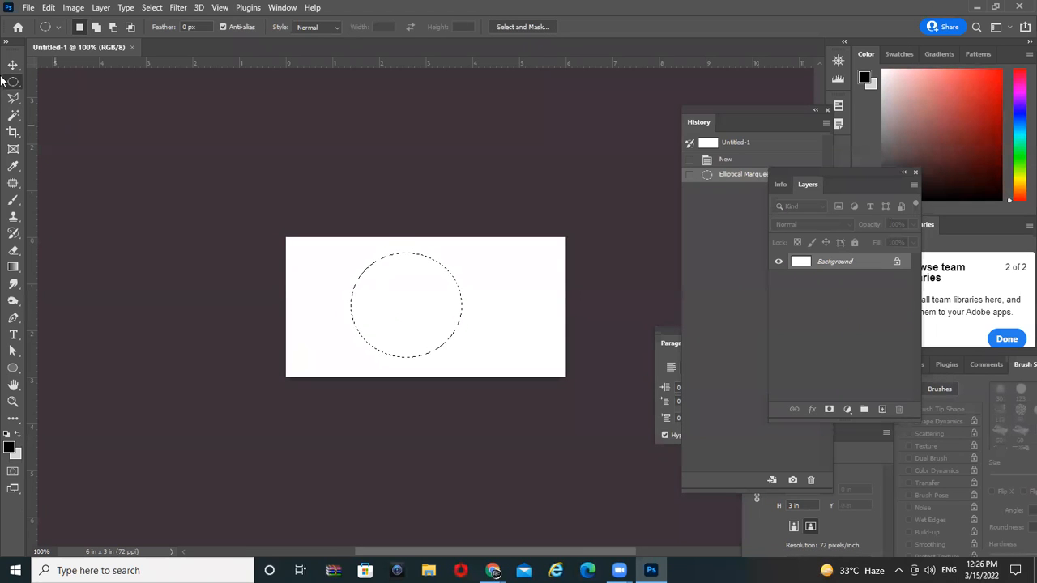
scroll(55, 124, "up", 1)
key("v")
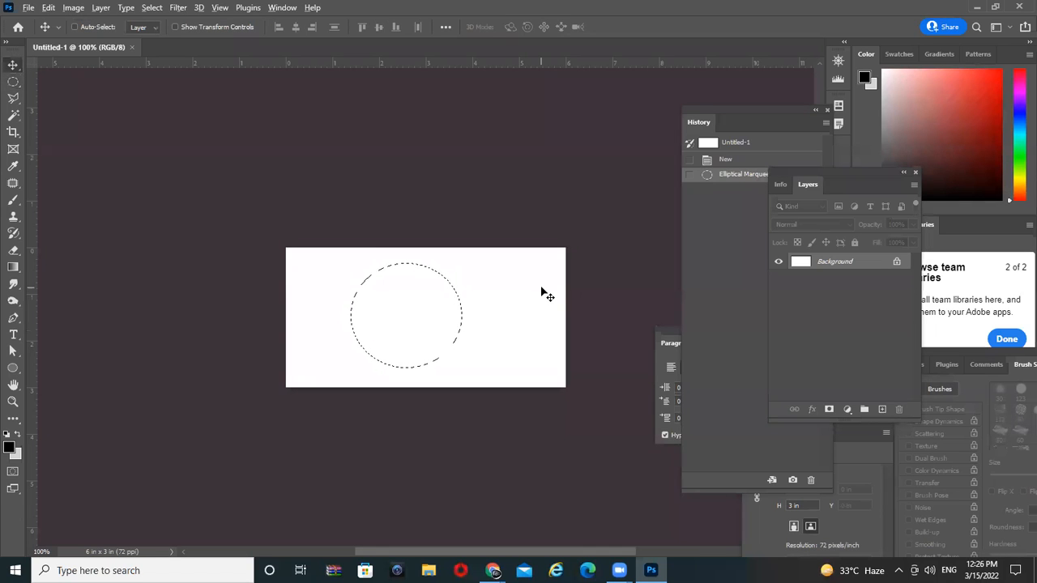
key("alt+BackSpace")
key("alt+BackSpace")
key("alt+BackSpace")
key("alt+BackSpace")
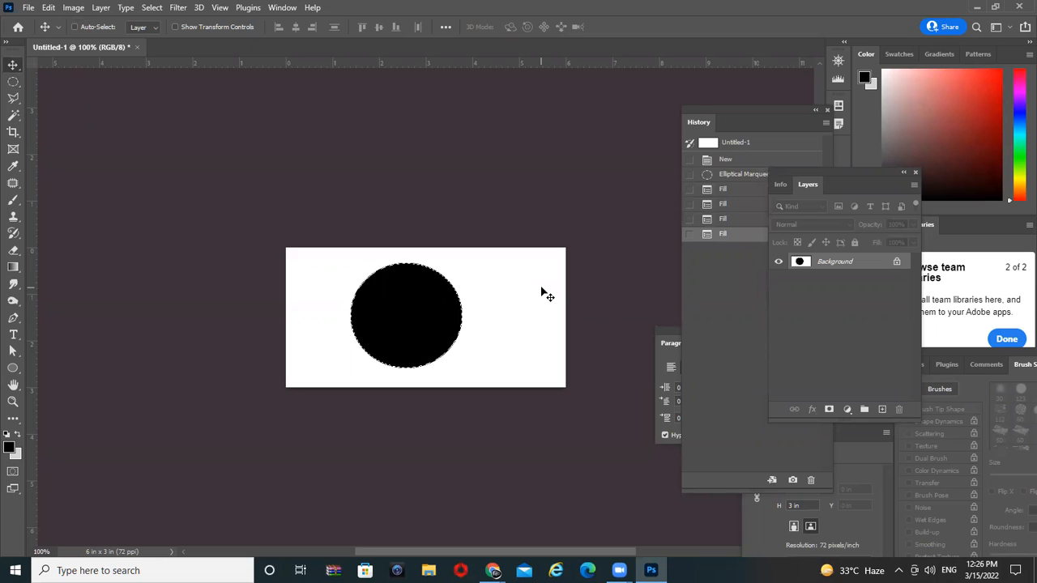
key("ctrl")
key("ctrl+d")
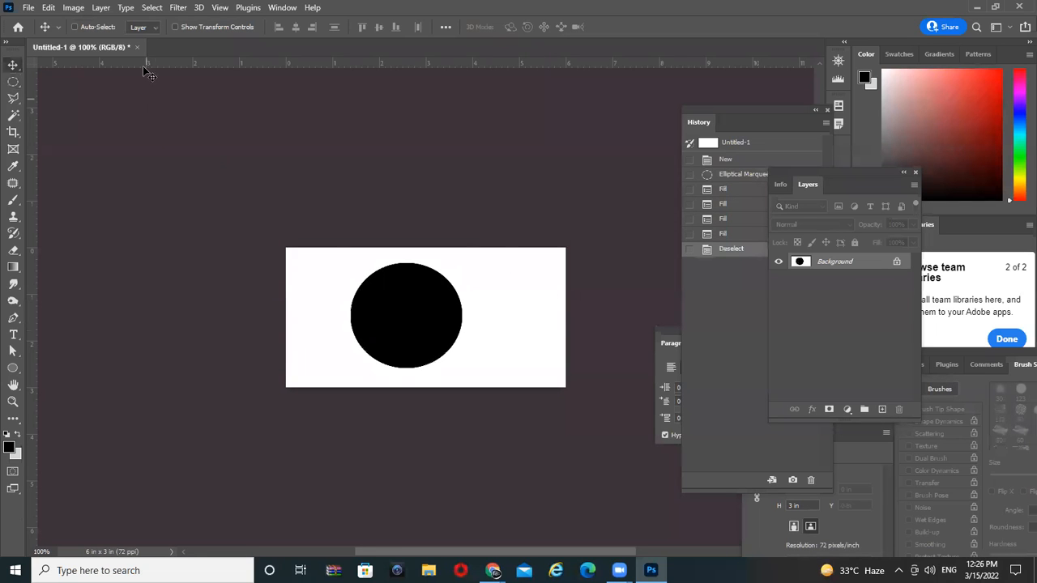
Step: Preview the Ocean Ripple distortion from the Filter Gallery on the black circle with ripple size 12, and cancel it
left_click(179, 9)
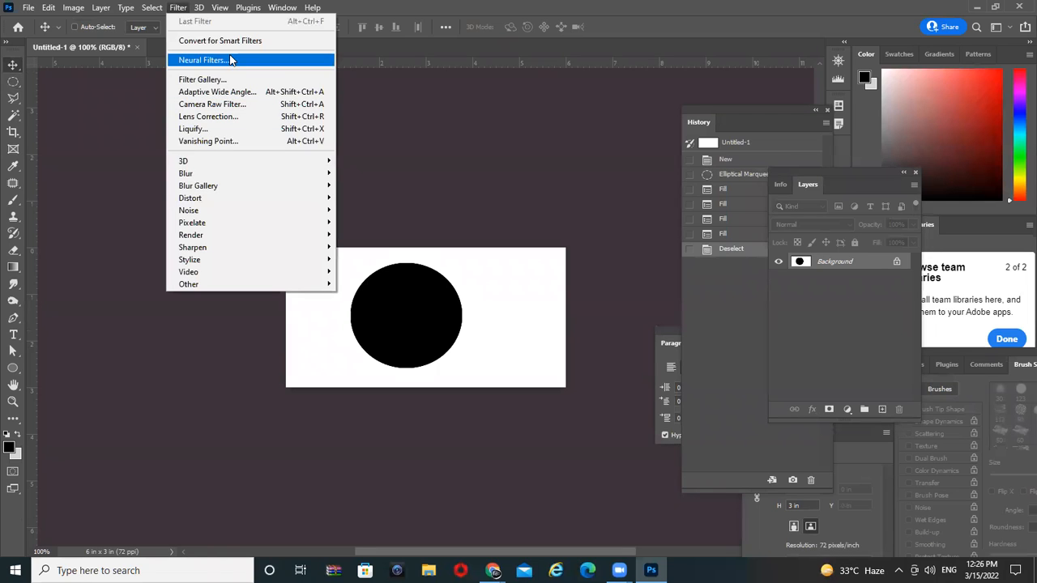
left_click(838, 162)
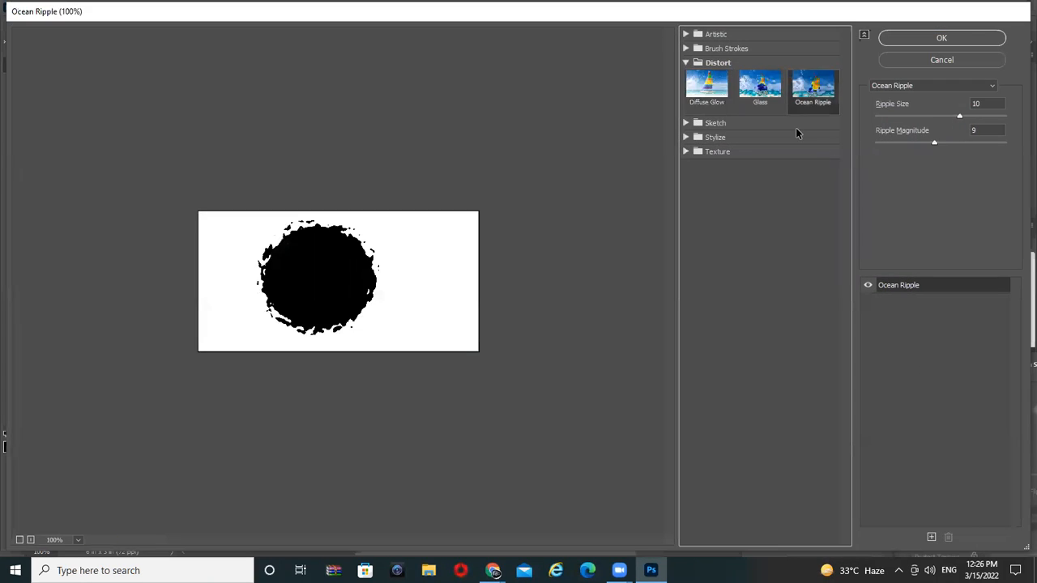
key("Up")
key("Up")
left_click_drag(937, 143, 886, 183)
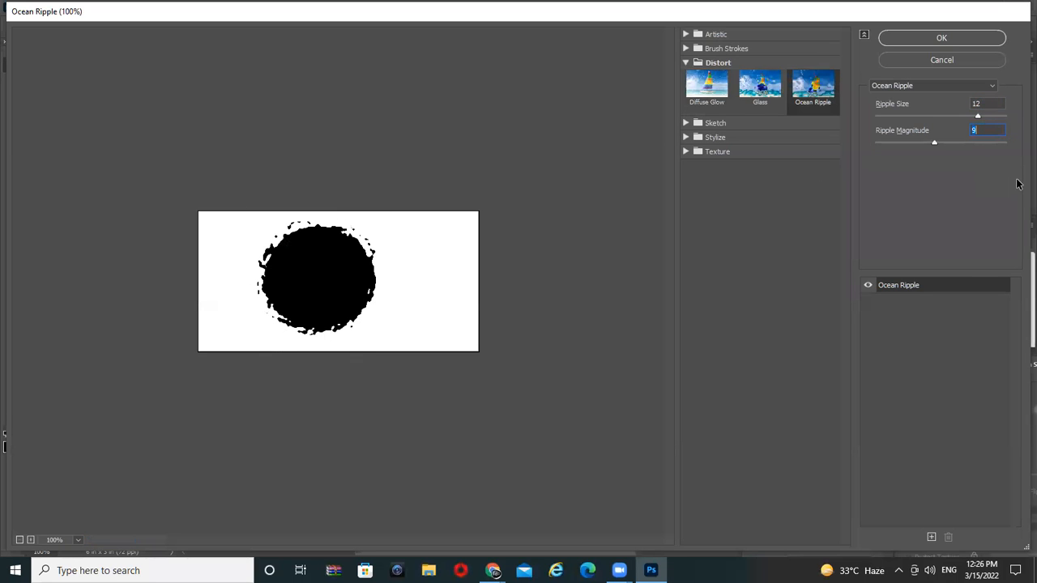
left_click(941, 61)
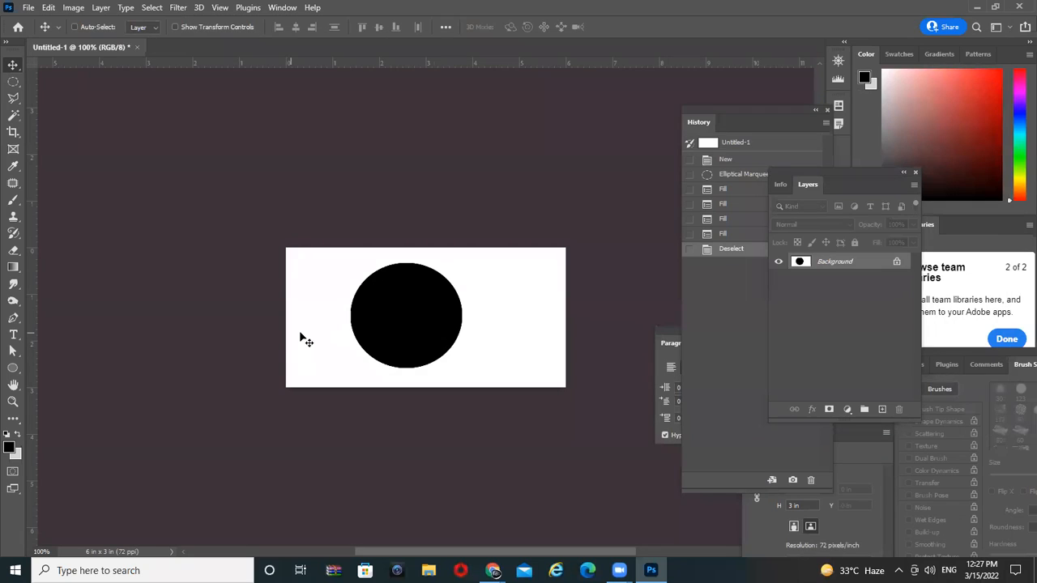
Step: Undo the deselection and the last fill, and clear the circular selection again
key("ctrl+z")
key("ctrl+z")
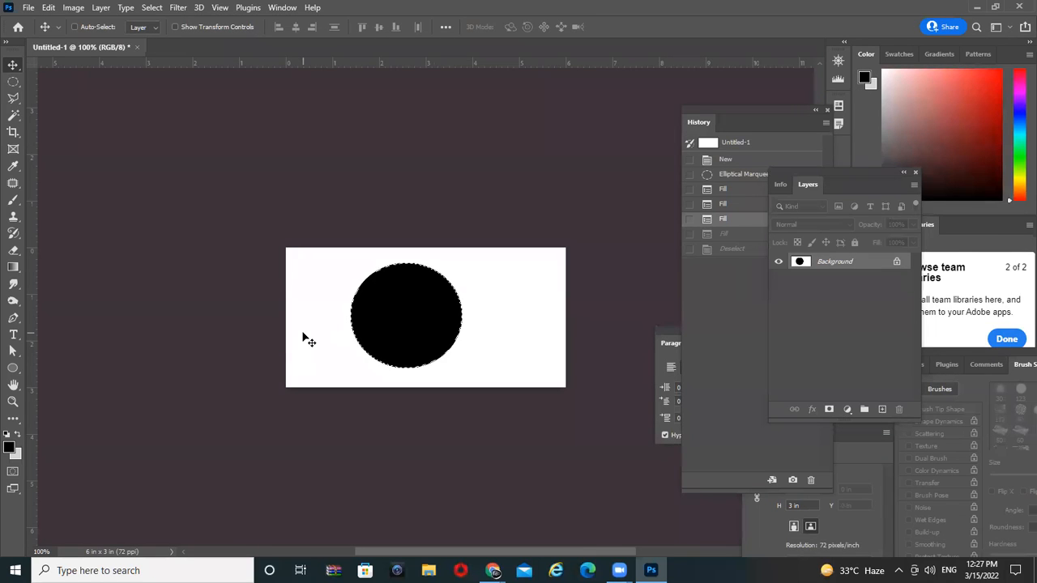
key("ctrl+shift+z")
key("ctrl+shift+z")
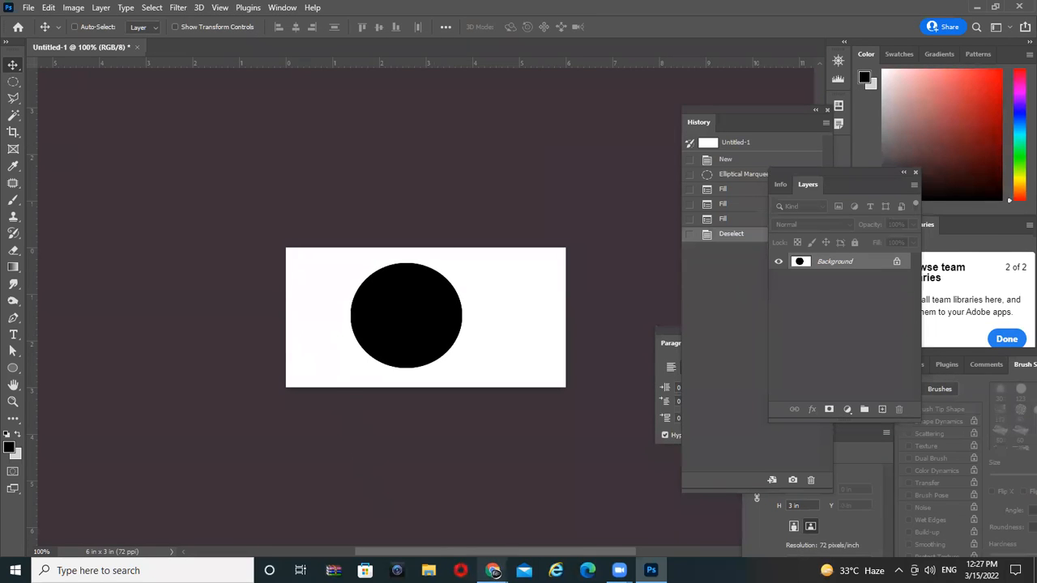
Step: Switch to Chrome and search Google for images of "water pond"
mouse_move(492, 569)
left_click(419, 526)
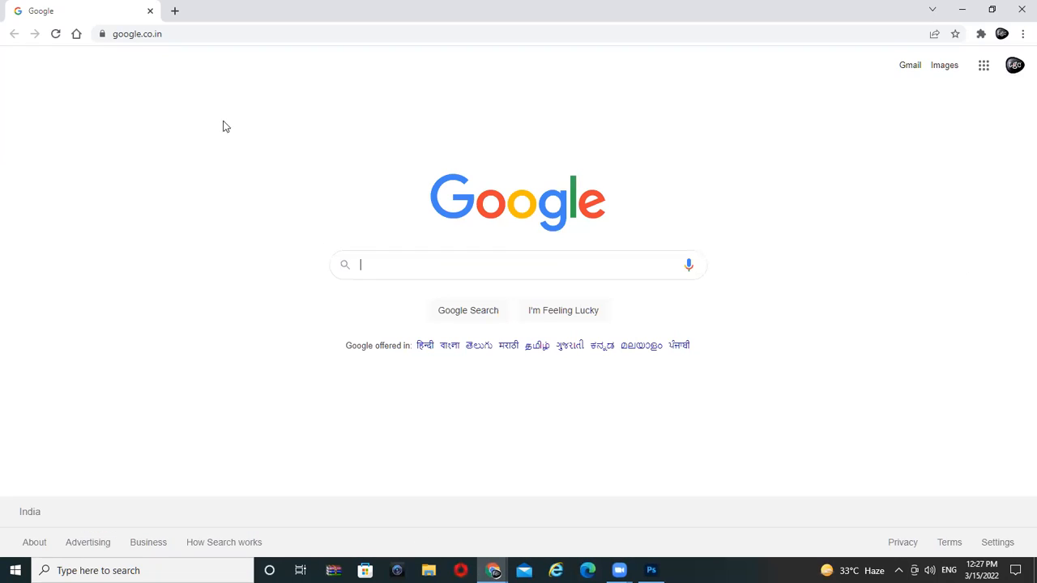
left_click(241, 36)
type("water")
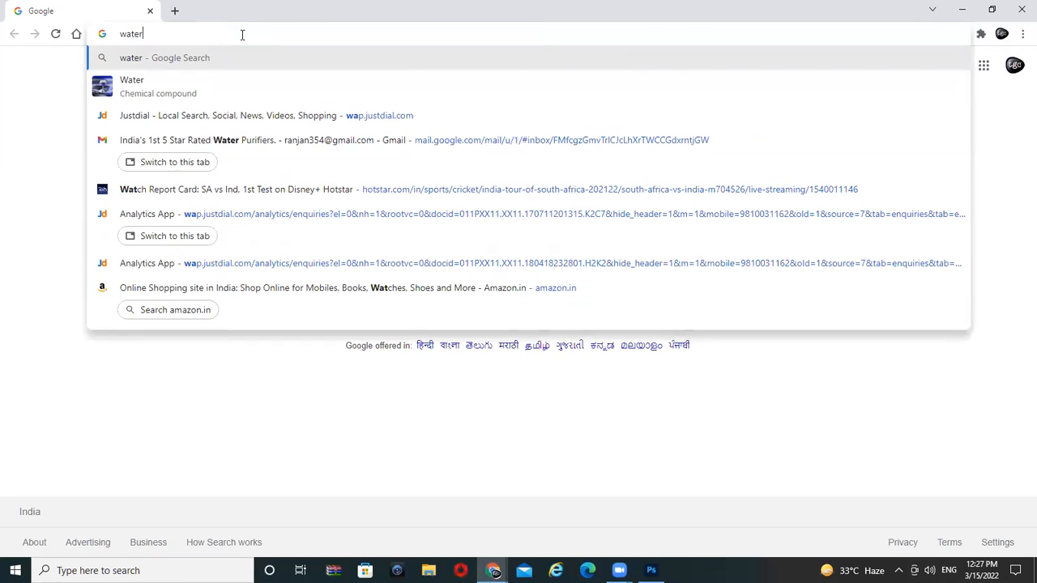
type(" pond")
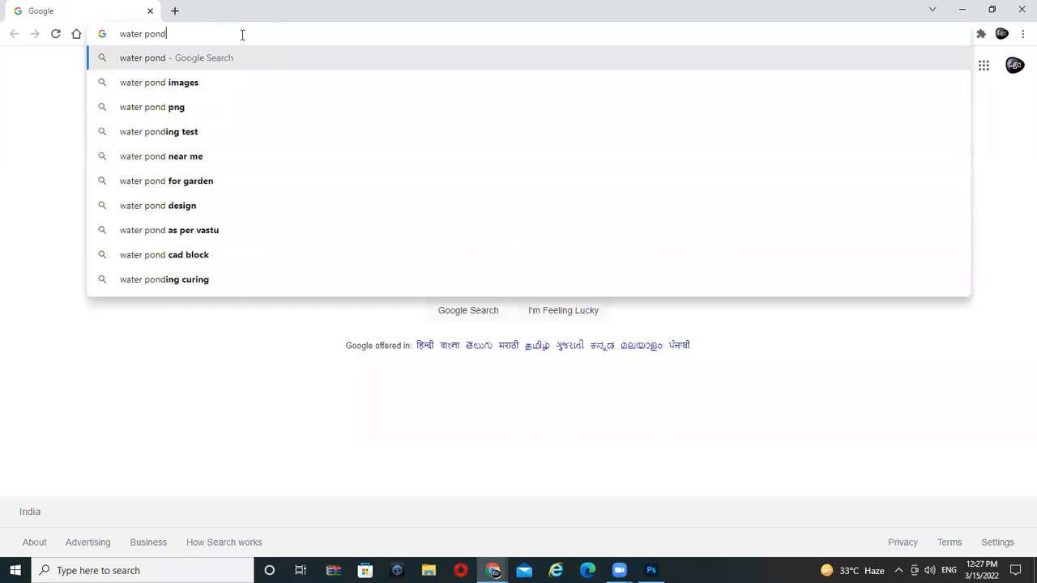
key("Return")
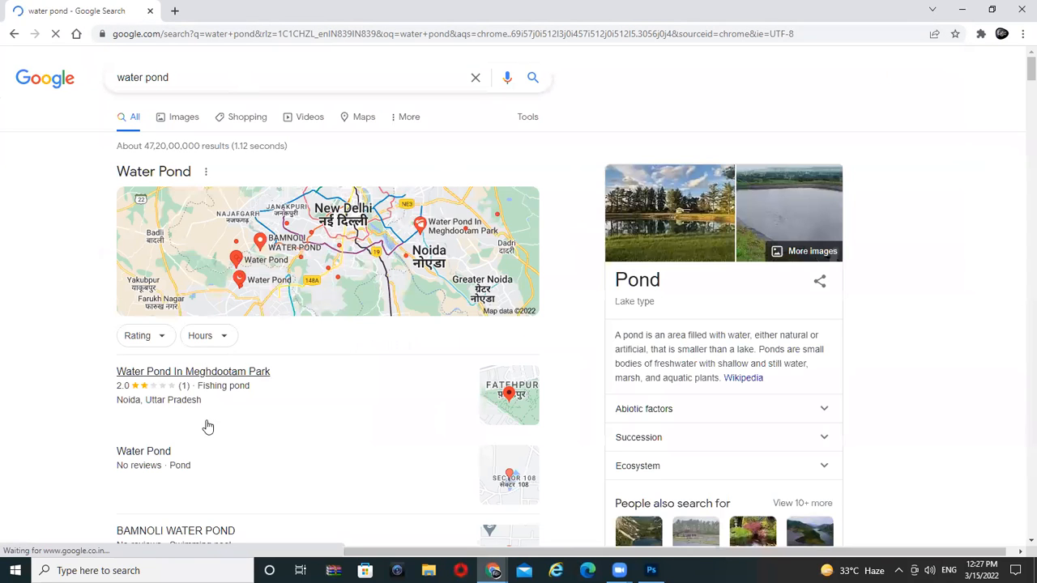
left_click(179, 121)
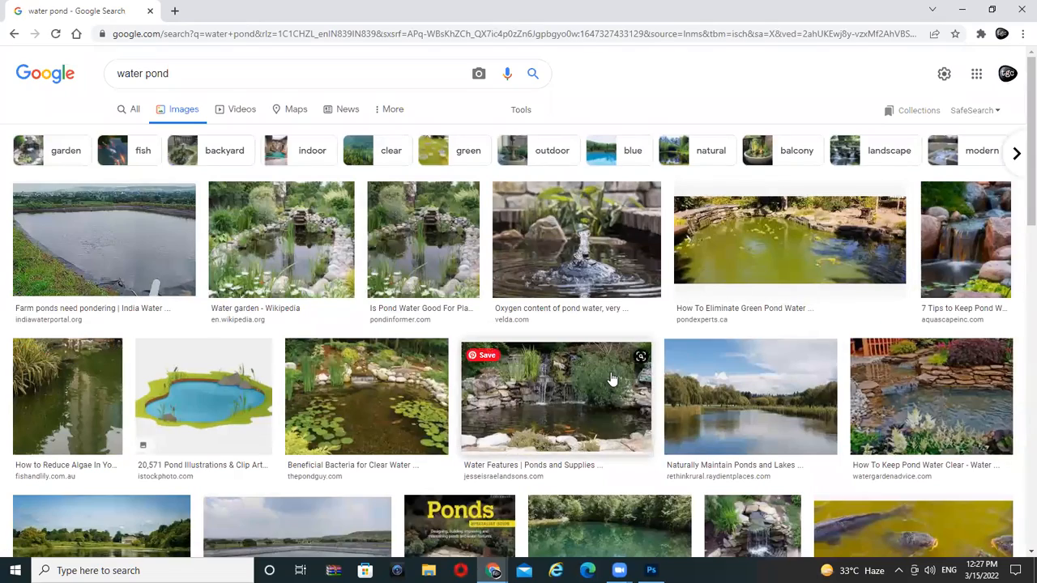
Step: Open the aeclakes.com photo of a turquoise pond from the image results and copy the image
scroll(615, 381, "down", 3)
scroll(907, 451, "down", 1)
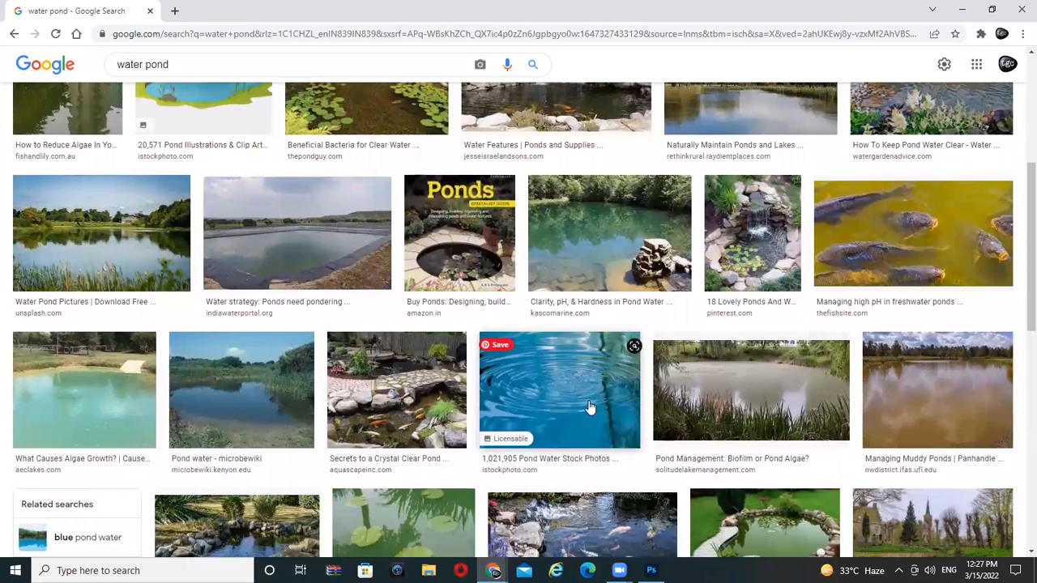
left_click(149, 397)
right_click(815, 262)
left_click(886, 413)
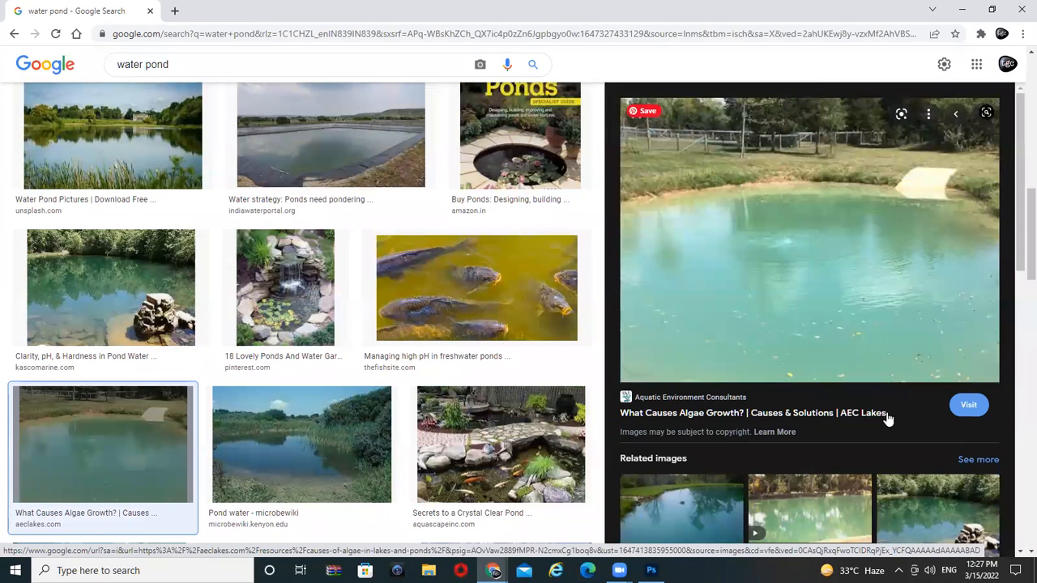
Step: Switch to Photoshop, create a new document at the copied image's size, and paste the pond photo into it
left_click(650, 570)
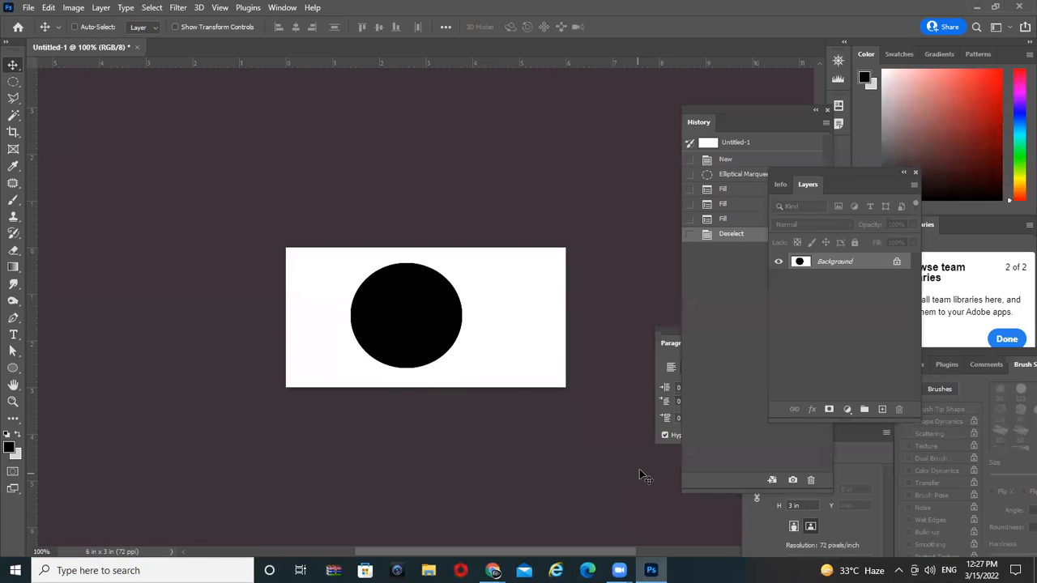
key("ctrl+n")
key("Return")
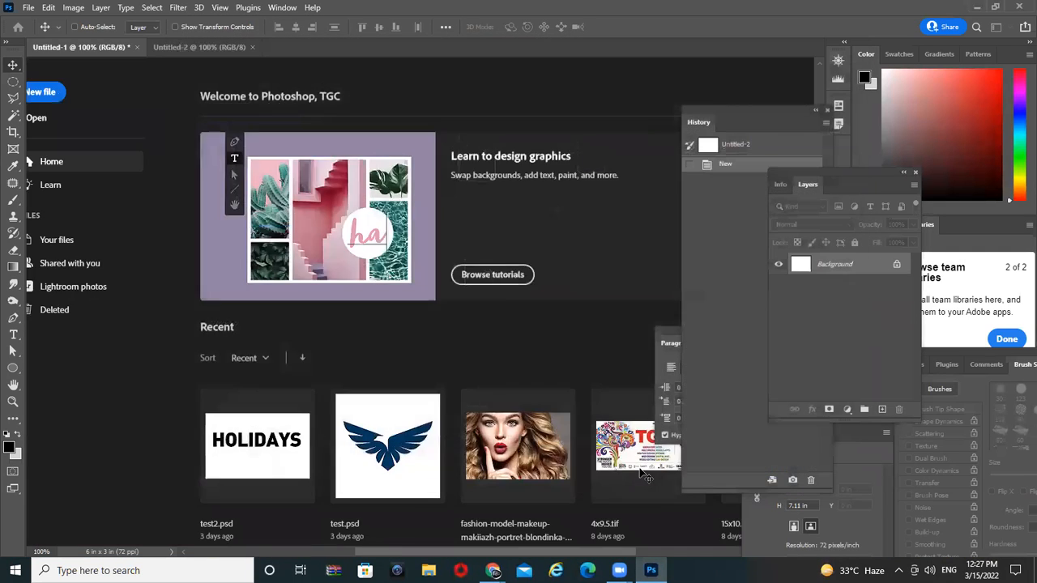
key("ctrl+v")
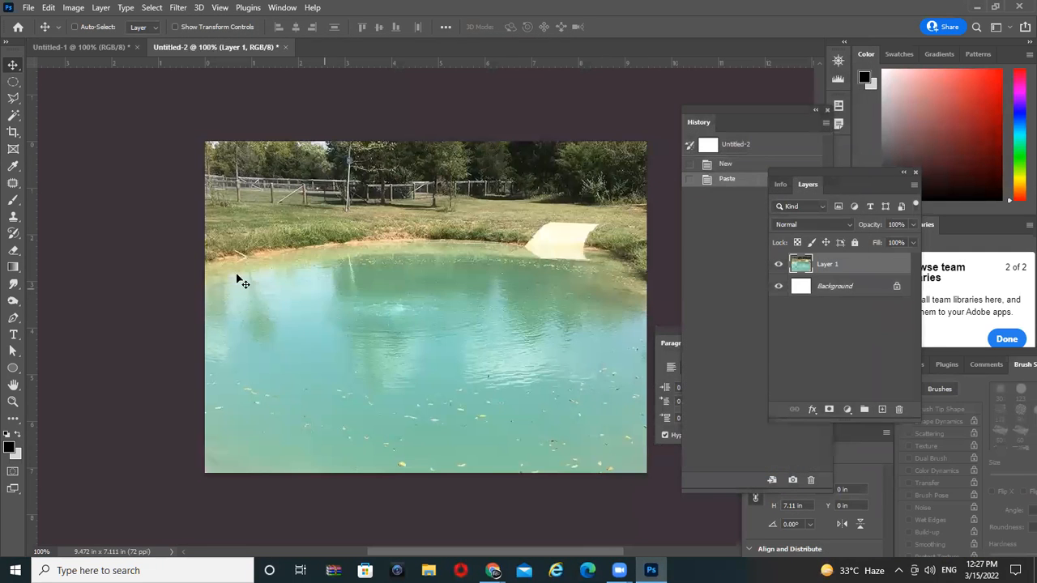
Step: Draw a wide, flat elliptical selection about 0.96 in high on the pond's water and shift it slightly downward
left_click(13, 82)
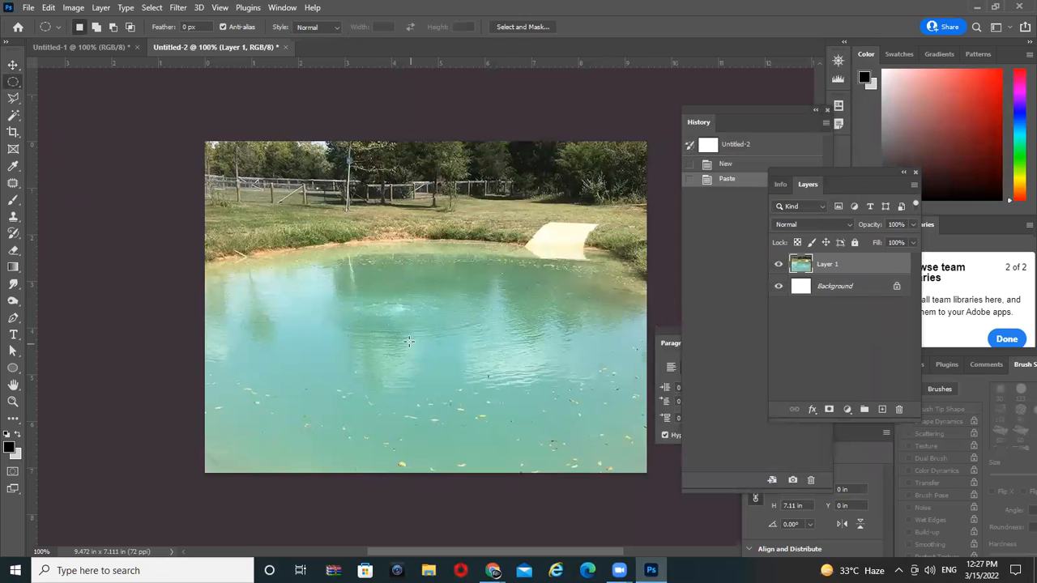
left_click_drag(304, 309, 570, 353)
left_click_drag(469, 339, 473, 353)
Step: Apply the Filter Gallery's Ocean Ripple to the selected water with ripple size 14 and magnitude 18, and deselect to inspect it
left_click(177, 9)
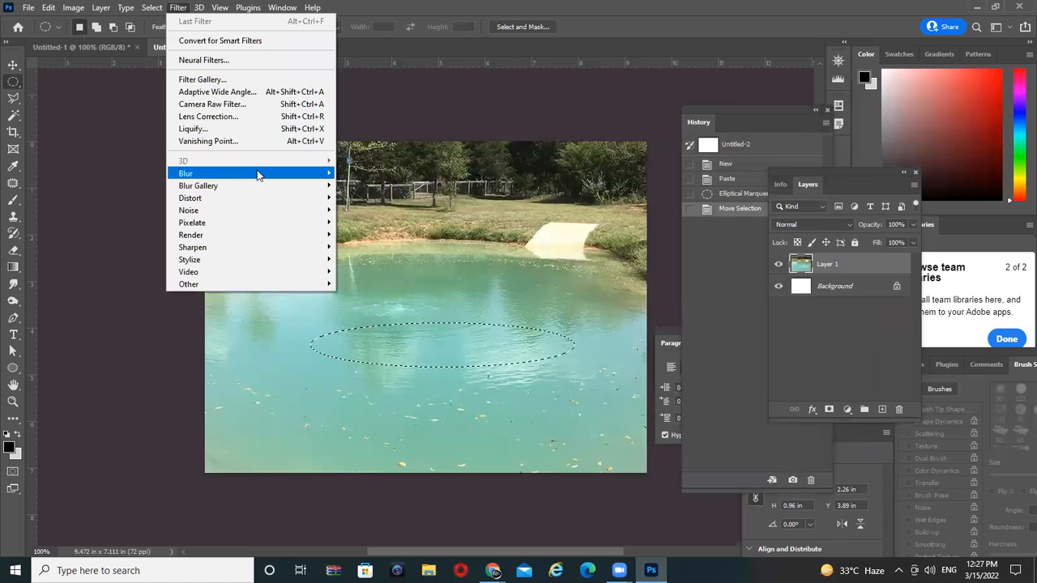
left_click(237, 81)
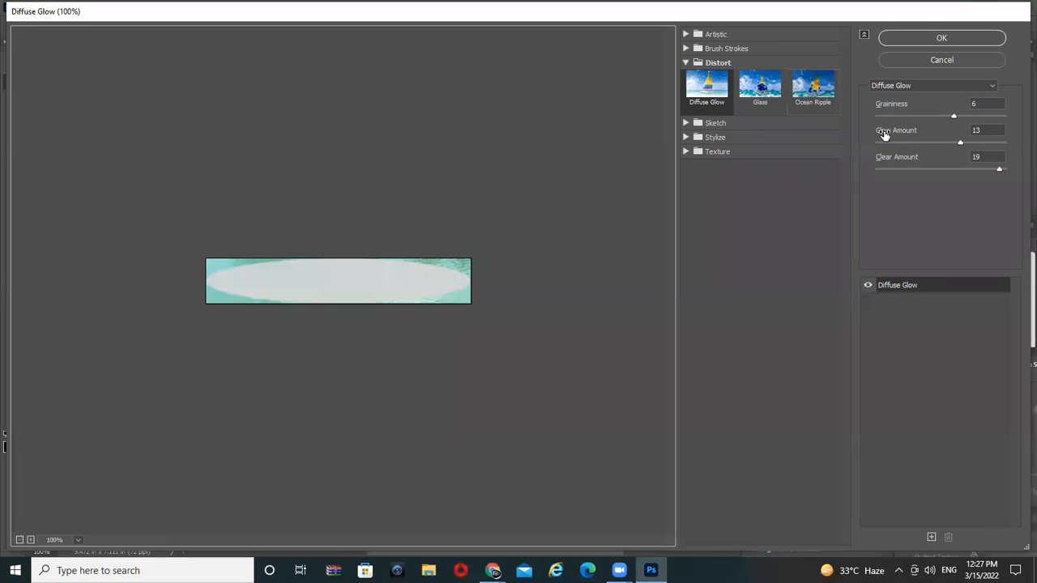
left_click(812, 85)
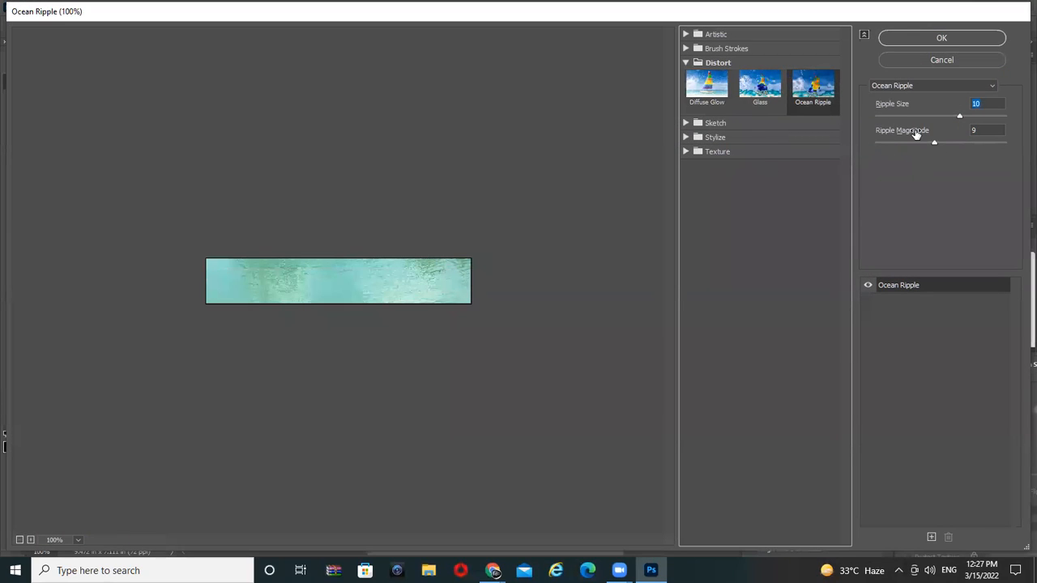
left_click_drag(958, 116, 995, 118)
left_click_drag(935, 144, 989, 164)
left_click(941, 38)
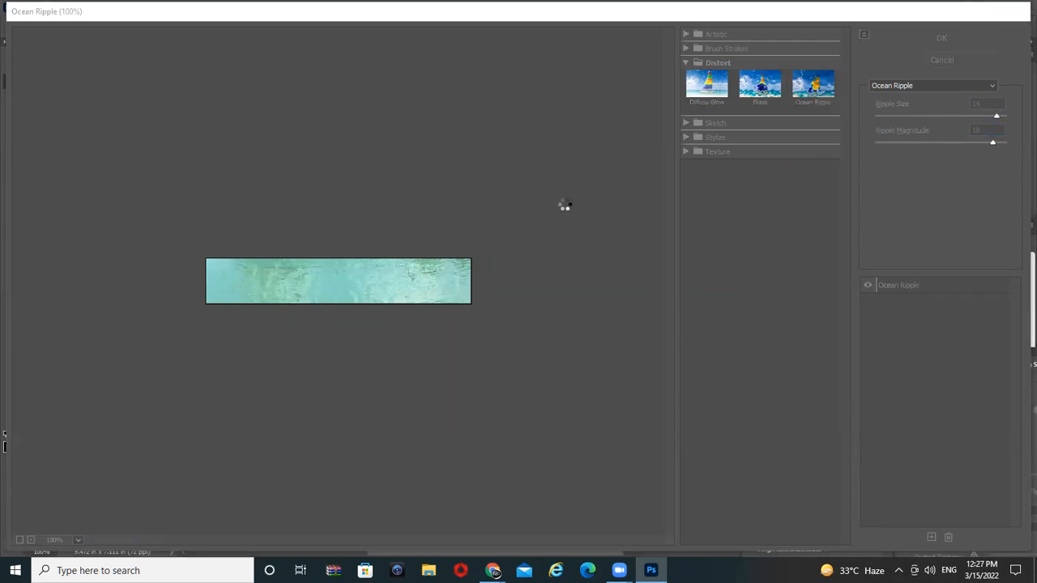
key("ctrl+d")
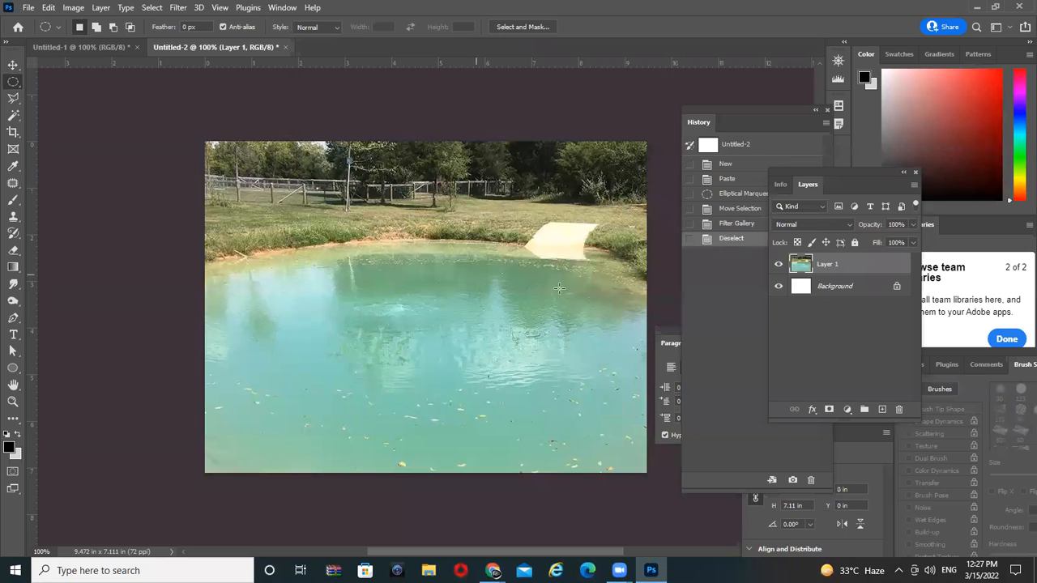
left_click(518, 374, "ctrl")
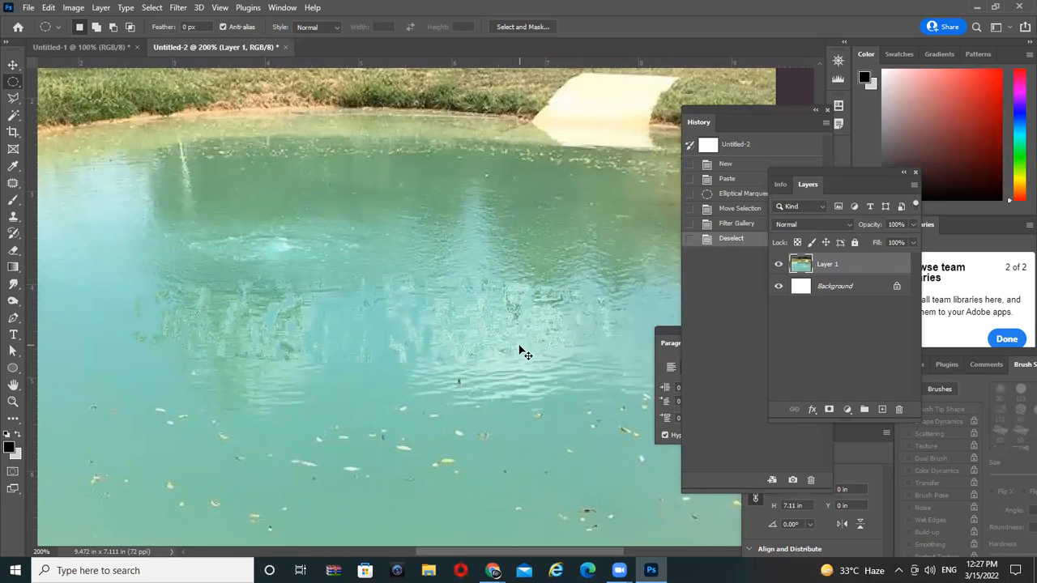
Step: Undo the deselection and the Ocean Ripple filter on the pond photo
key("ctrl+z")
key("ctrl+z")
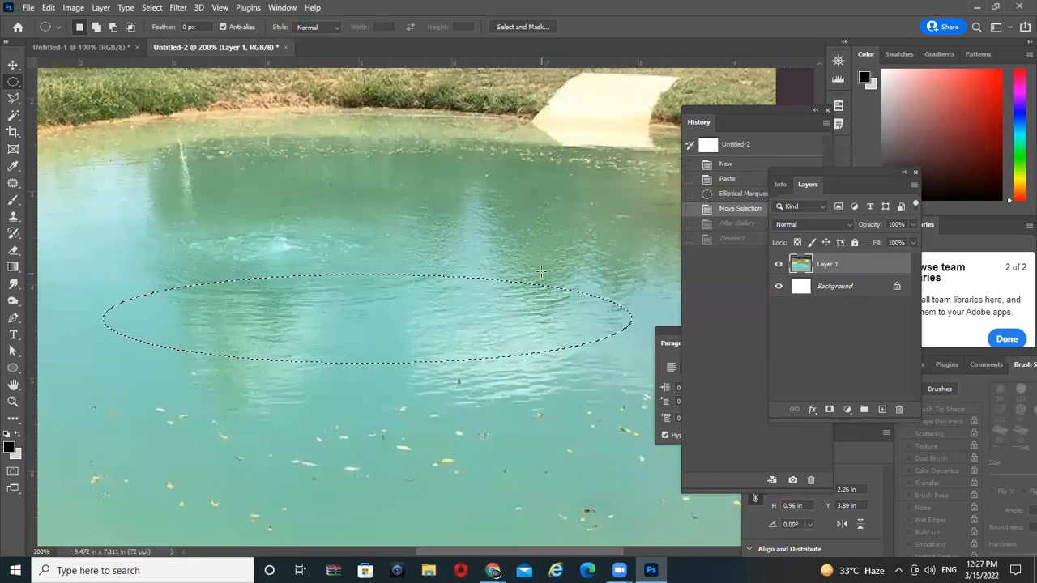
Step: Deselect the elliptical area on the pond photo
left_click(522, 250, "alt")
key("ctrl+d")
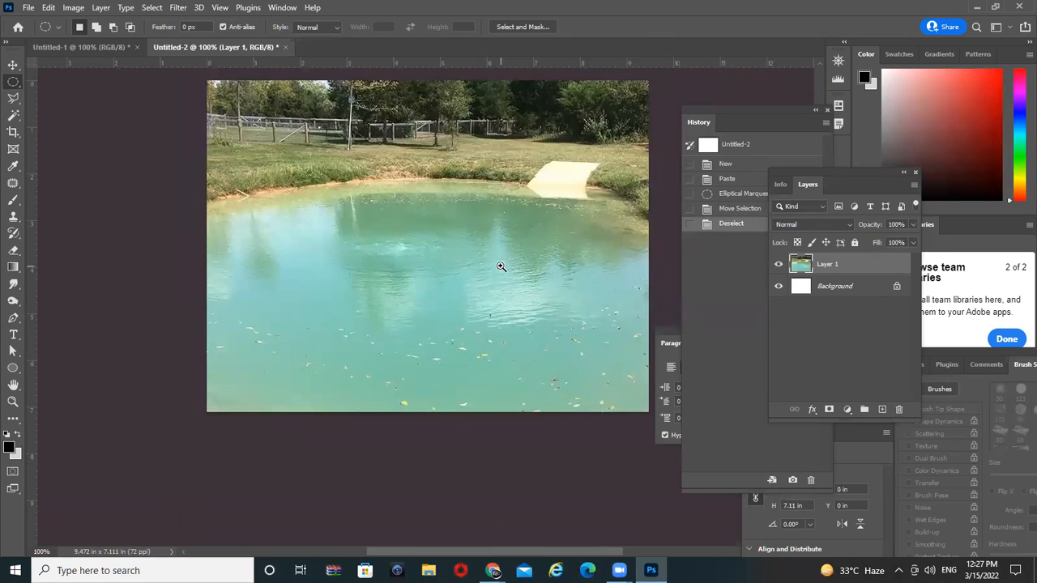
left_click(498, 259, "ctrl")
left_click_drag(498, 241, 502, 268)
key("w")
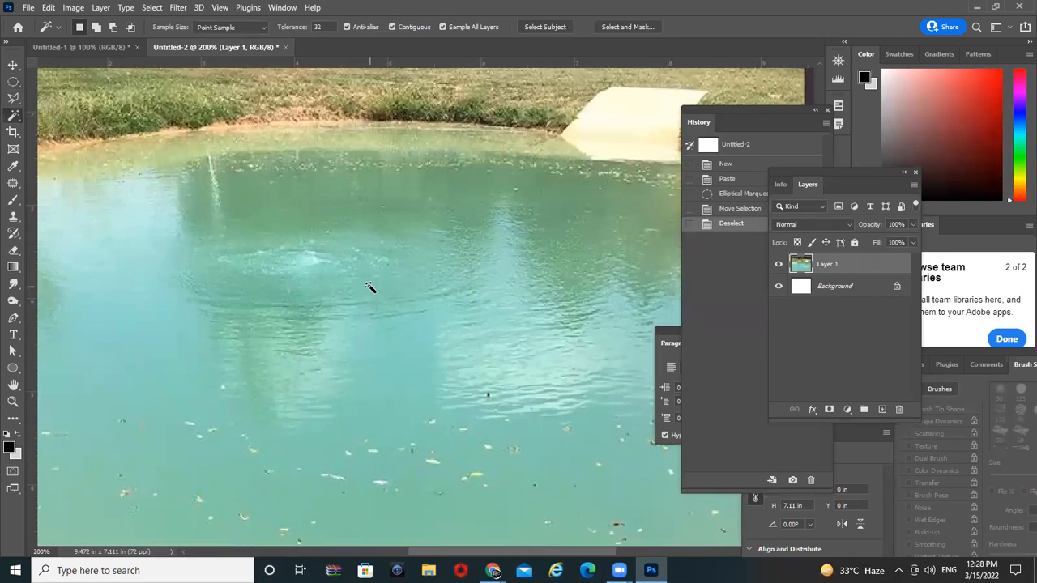
left_click(420, 279)
key("ctrl+d")
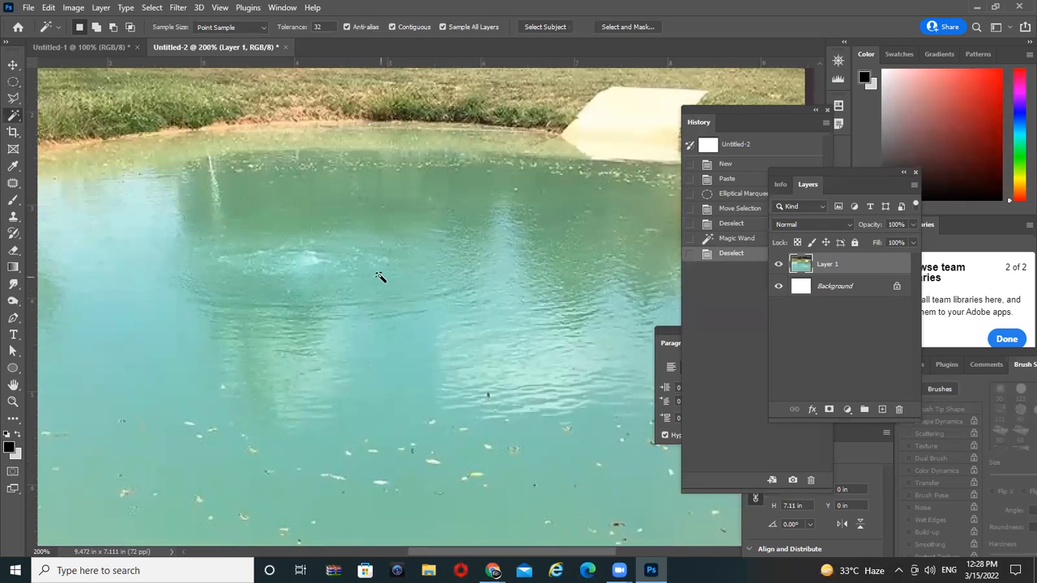
Step: Add the text "water" over the pond and scale it up proportionally to about 491%
key("t")
left_click(371, 267)
type("water")
key("ctrl+t")
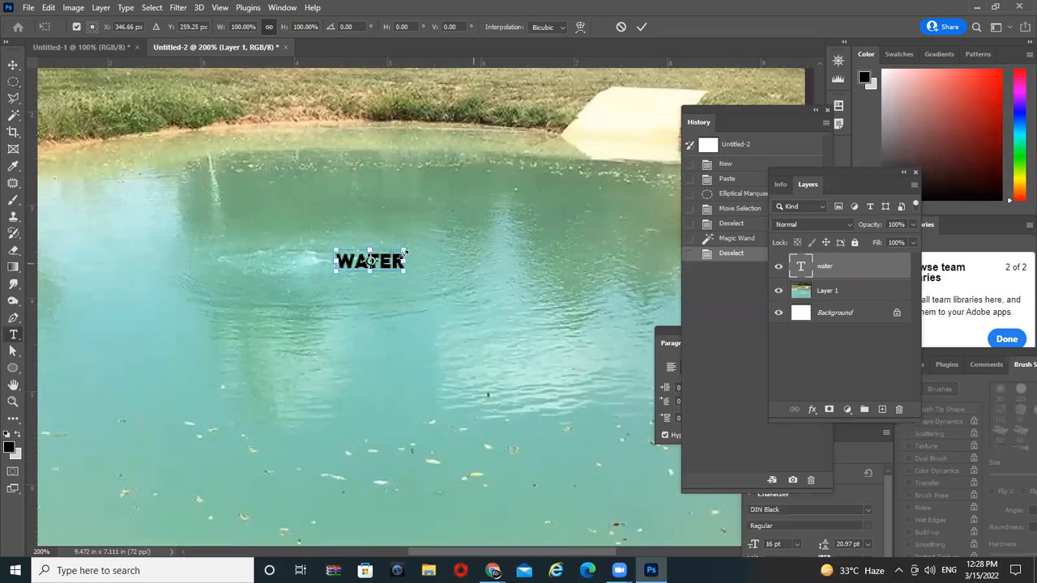
left_click_drag(405, 254, 669, 165)
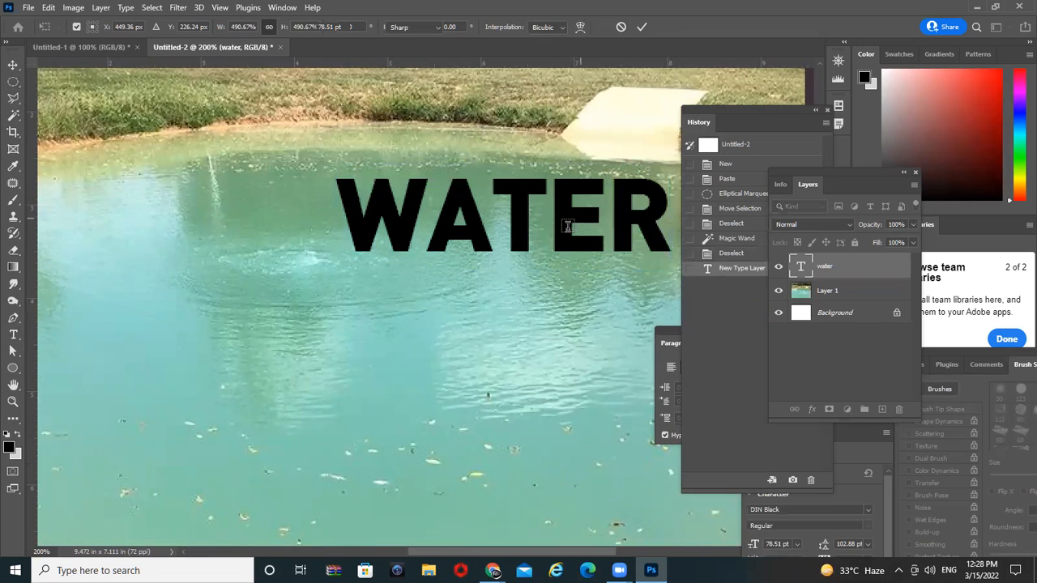
key("Return")
Step: Move the WATER text toward the middle of the pond and place a duplicate directly below it
key("v")
left_click_drag(556, 239, 435, 349)
Step: Flip the lower WATER copy vertically and move it up against the original's base as a reflection
key("ctrl+t")
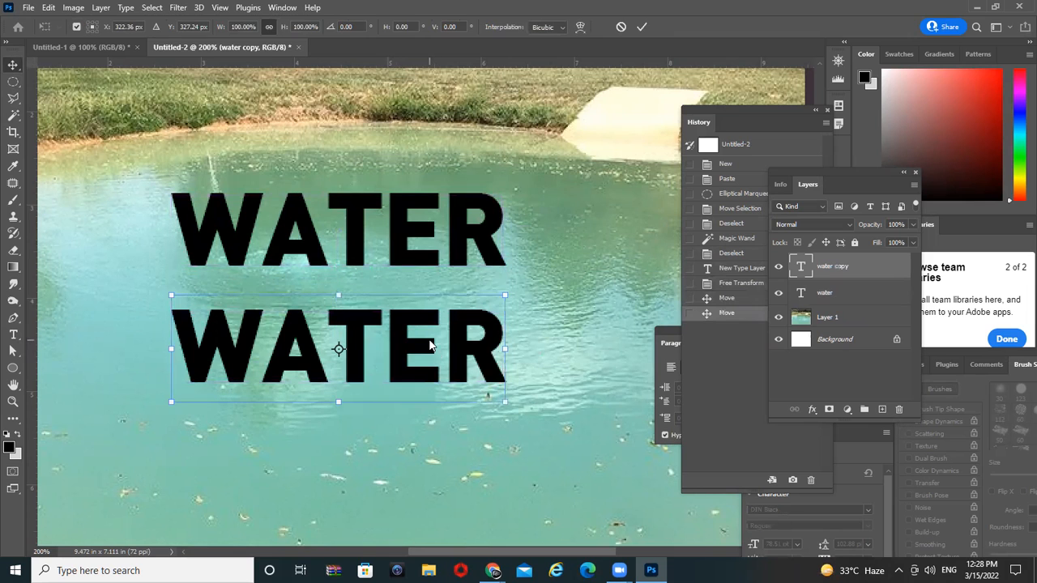
right_click(430, 344)
left_click(480, 333)
key("Return")
left_click_drag(423, 354, 398, 290)
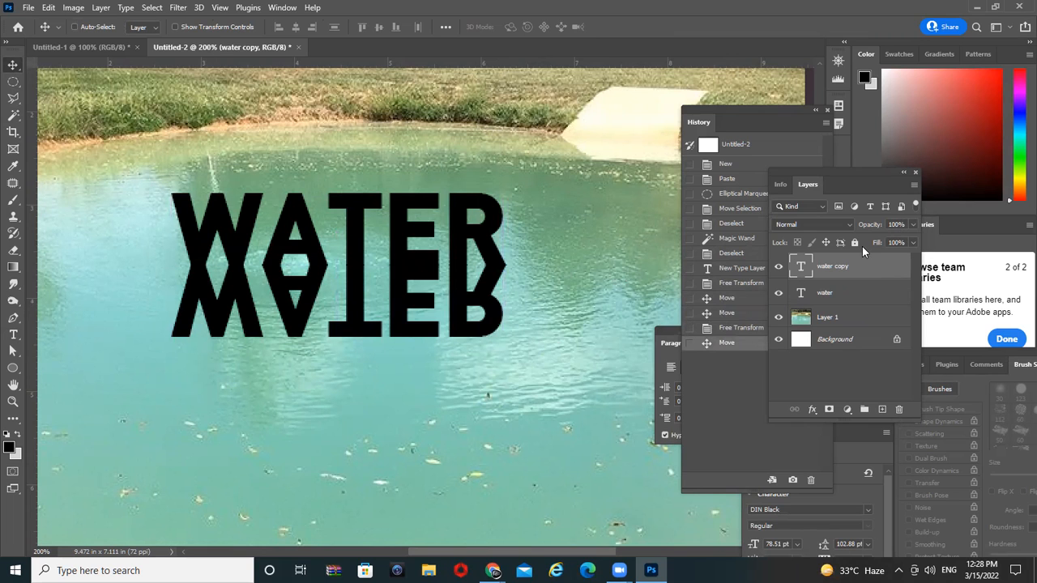
Step: Load the reflected text's outline as a selection and add a layer mask from it to the water copy layer
key("F7")
key("F8")
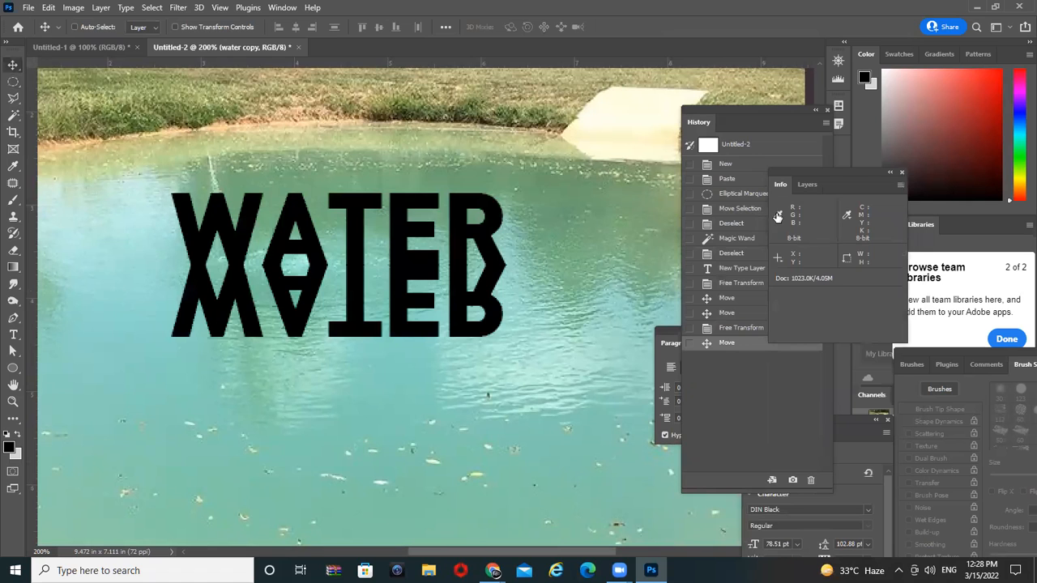
key("F7")
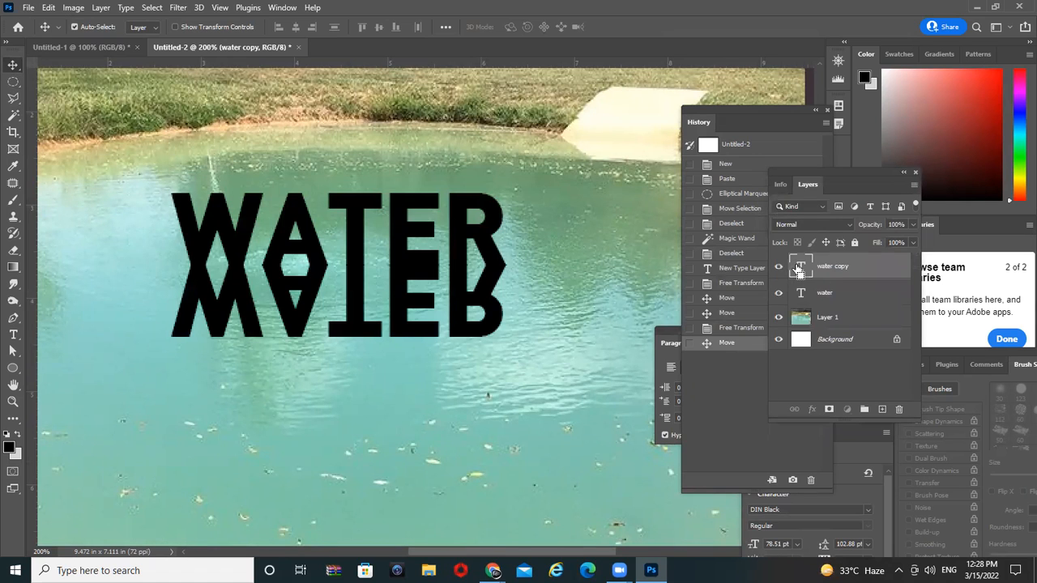
left_click(798, 267, "ctrl")
left_click(829, 409)
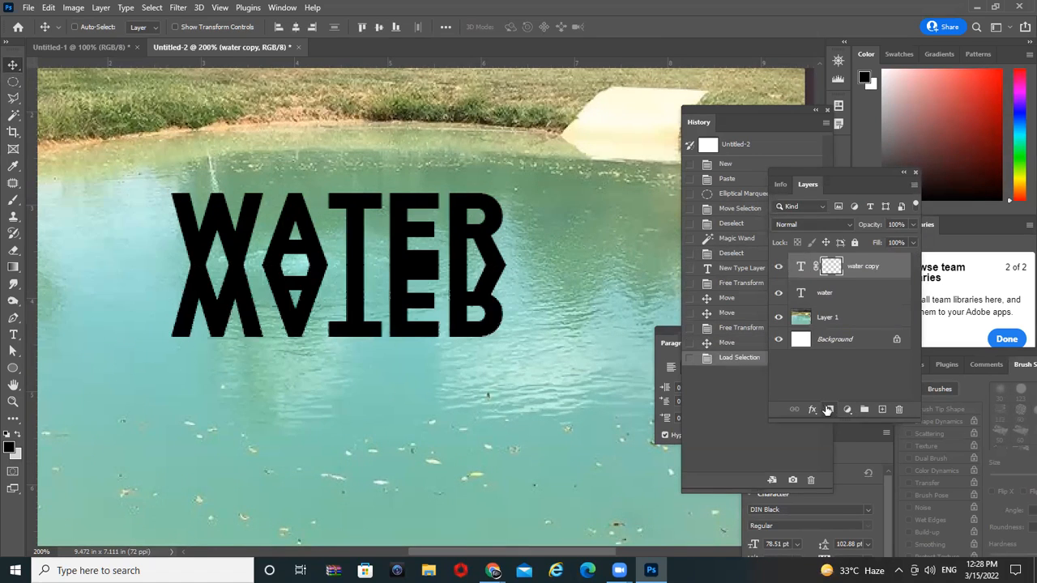
Step: Try the last Filter Gallery effect on the reflection's layer mask, and undo it together with the mask and selection
left_click(178, 9)
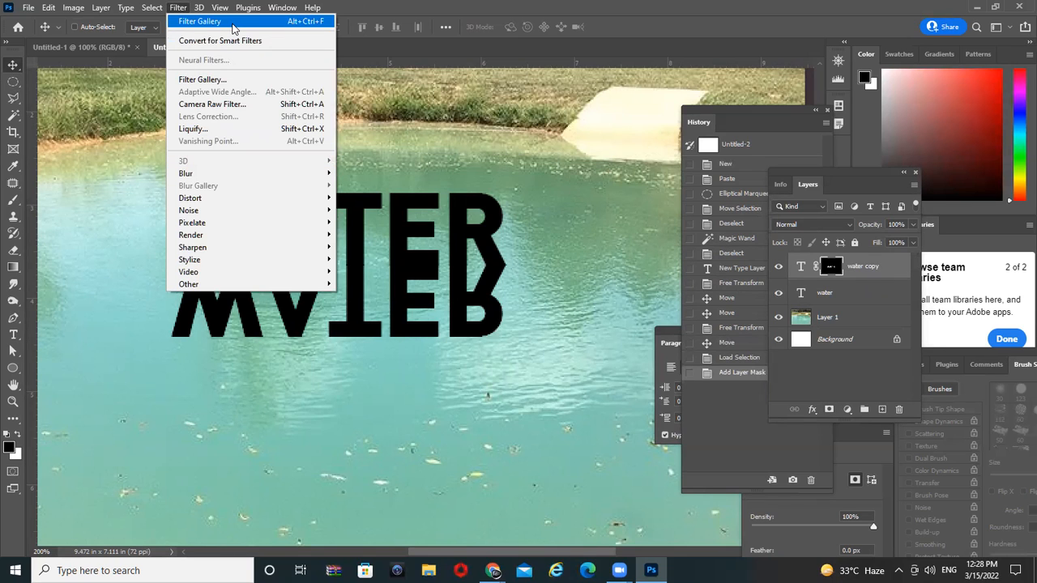
left_click(232, 24)
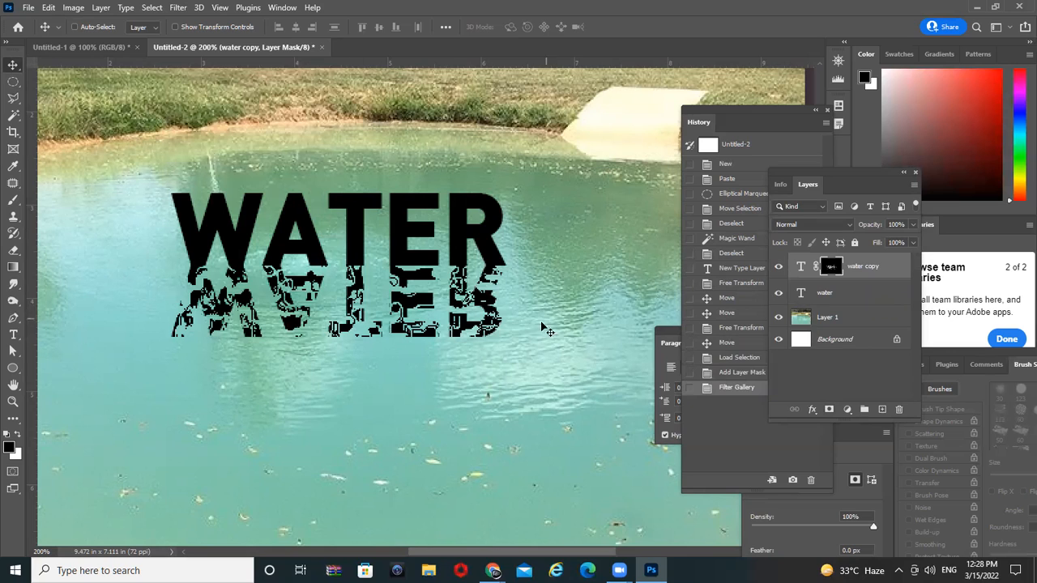
key("ctrl+z")
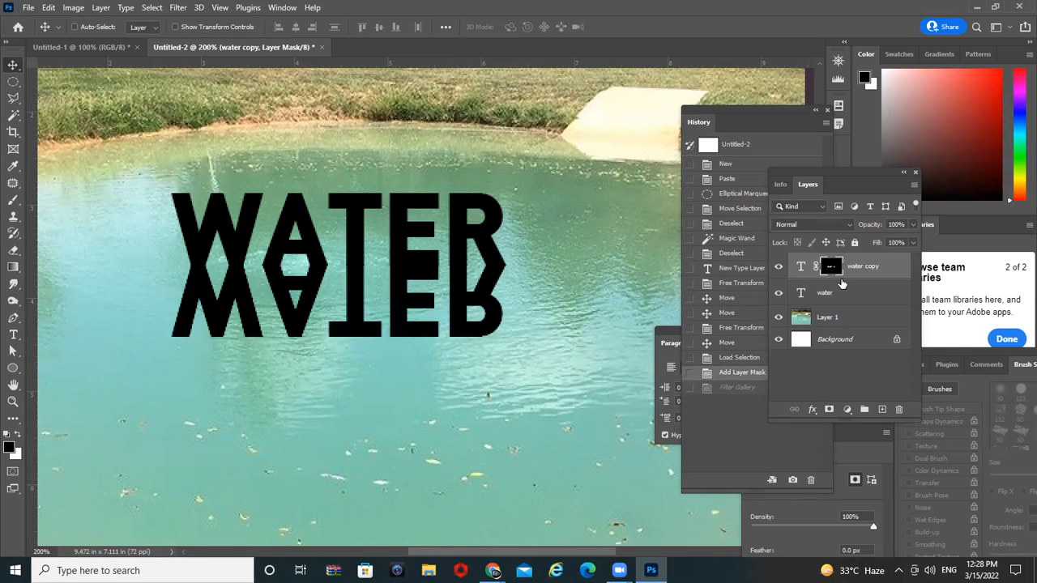
key("ctrl+z")
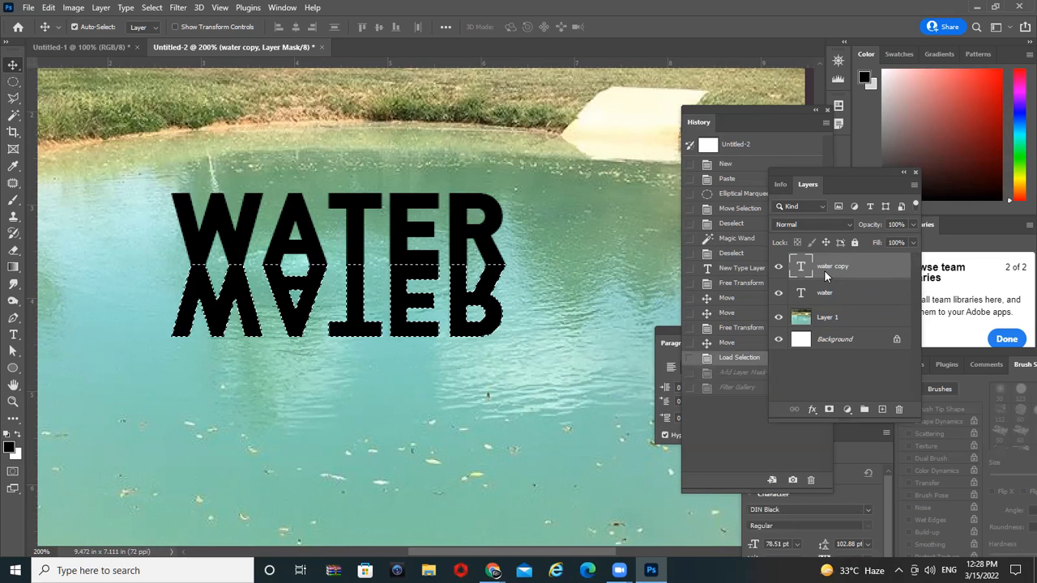
key("ctrl+d")
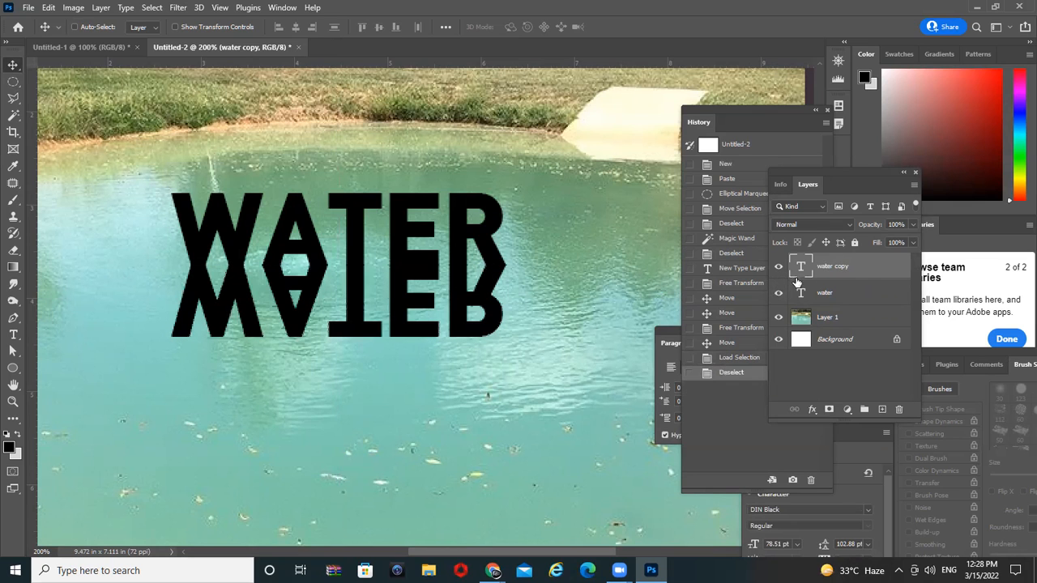
Step: Place the water copy layer below the original text layer and rasterize it by merging it with a new empty layer
left_click_drag(859, 273, 857, 303)
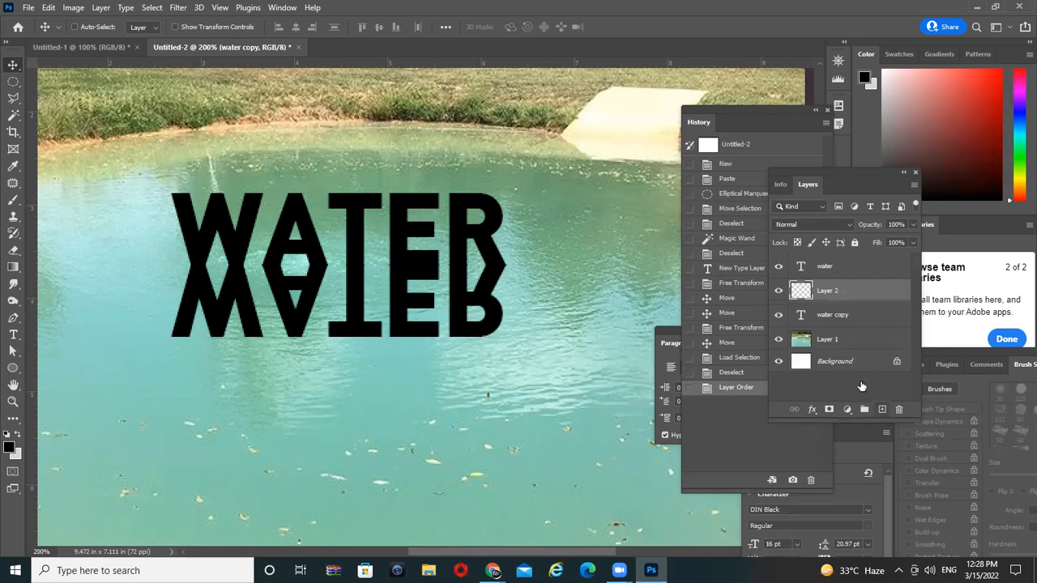
left_click(882, 409)
key("ctrl+e")
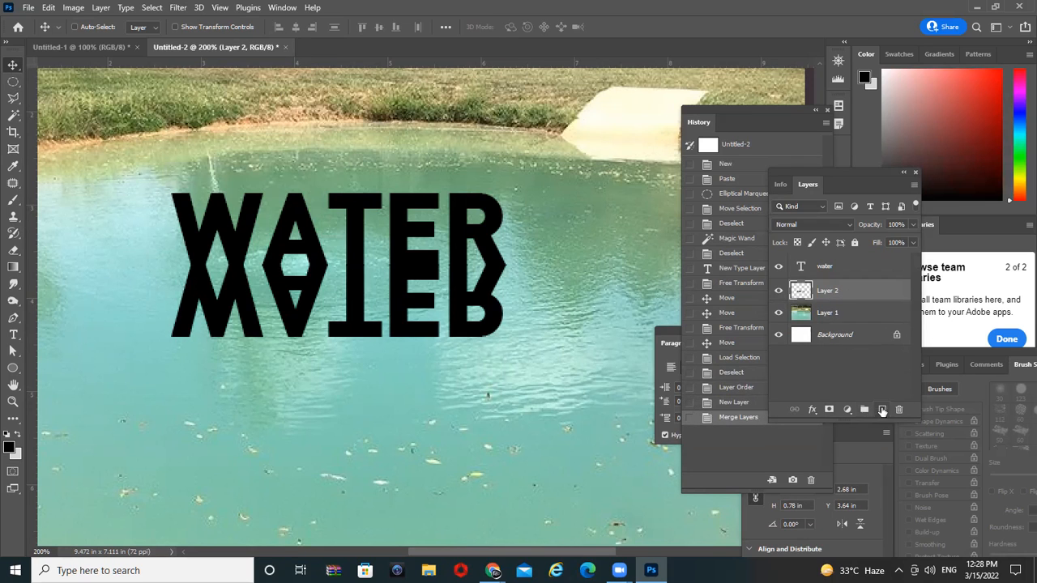
Step: Hide the background, pond photo and original text layers so only the reflected text is shown
left_click(778, 334)
left_click(778, 312)
left_click(779, 267)
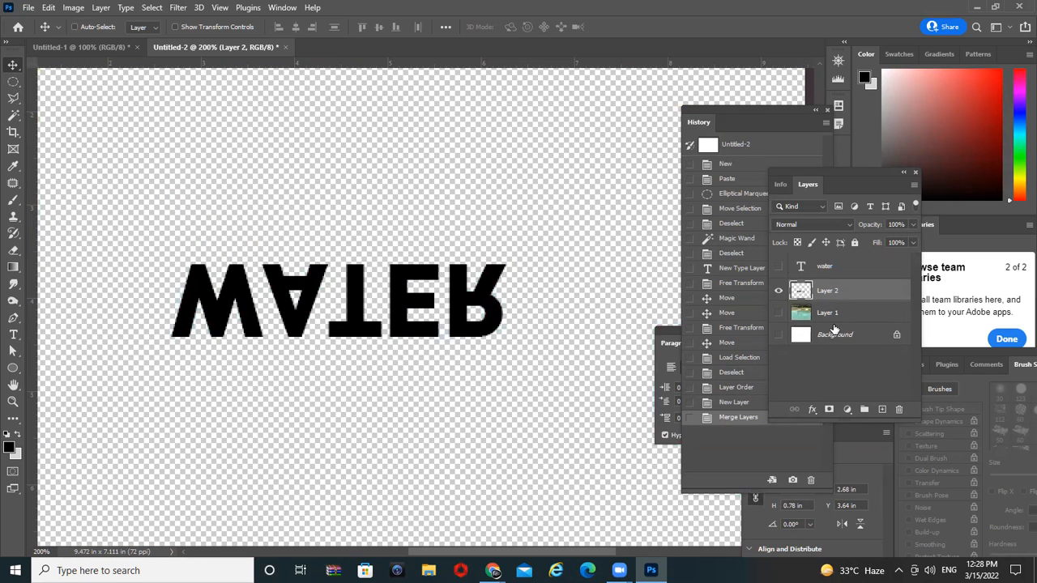
Step: Add a white-filled layer beneath the reflected text and merge the text down into it
left_click(881, 409)
key("x")
key("alt+BackSpace")
left_click_drag(830, 313, 834, 283)
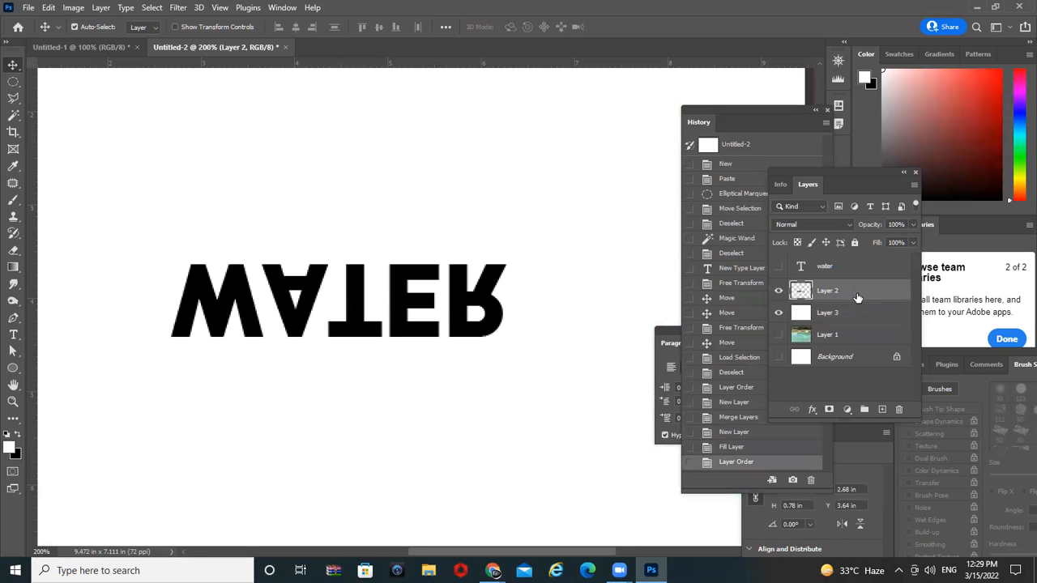
key("ctrl+e")
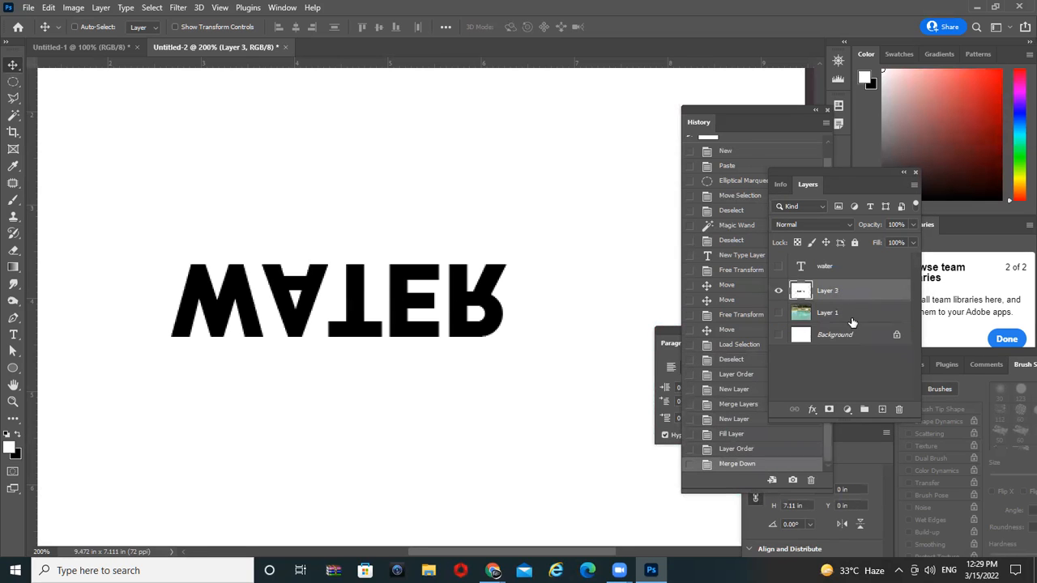
Step: Try the last Filter Gallery effect on the merged white text layer, and undo it
left_click(181, 8)
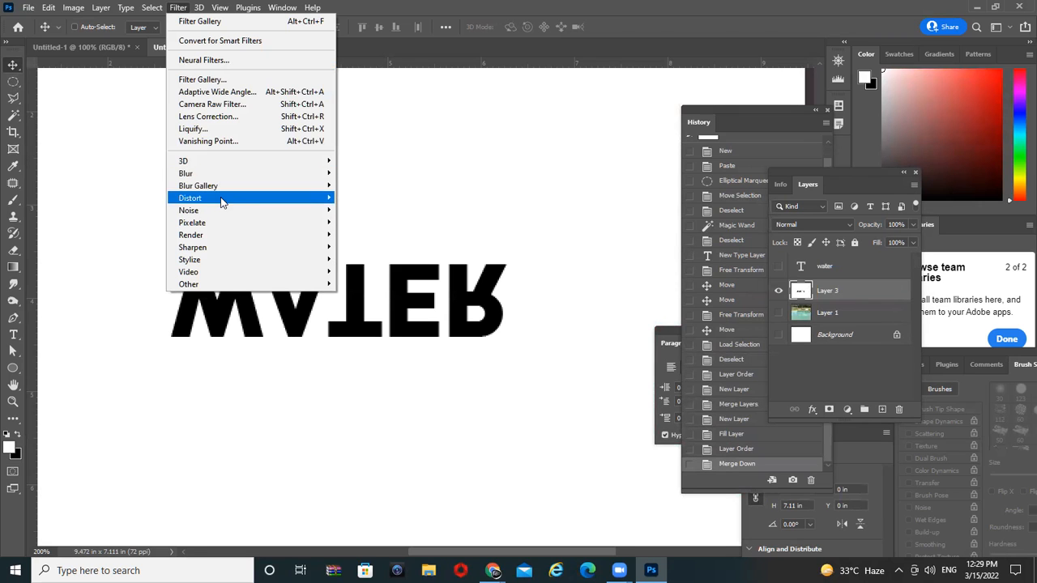
left_click(224, 22)
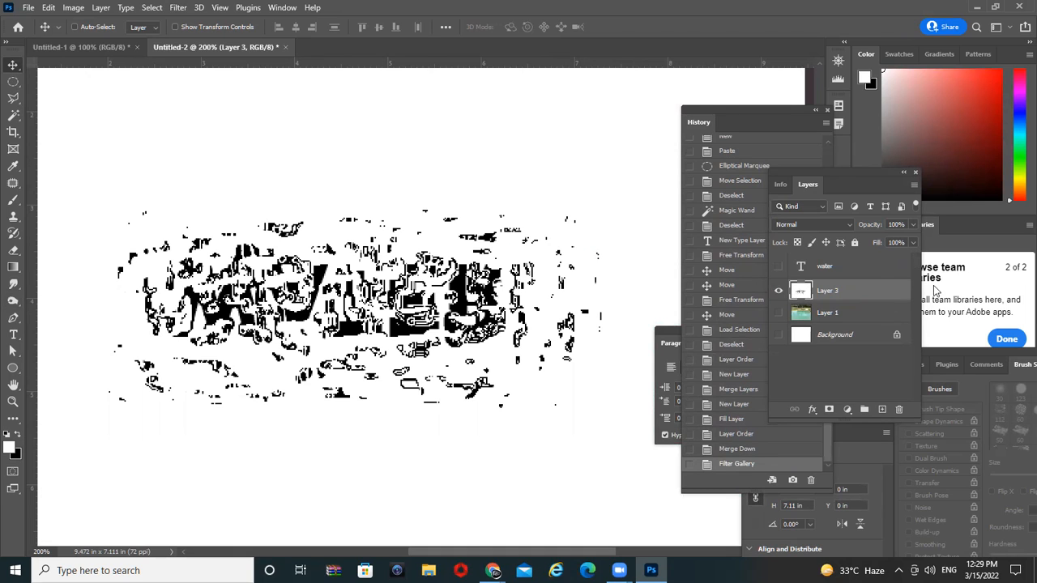
key("ctrl+z")
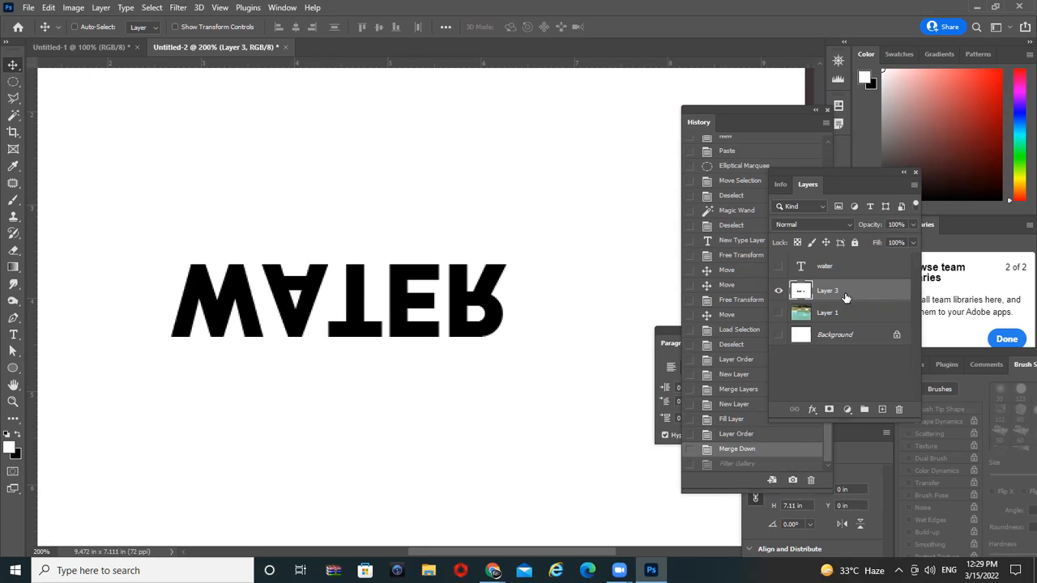
Step: Try converting the merged text layer to a smart object for smart filters, and undo the conversion
left_click(175, 8)
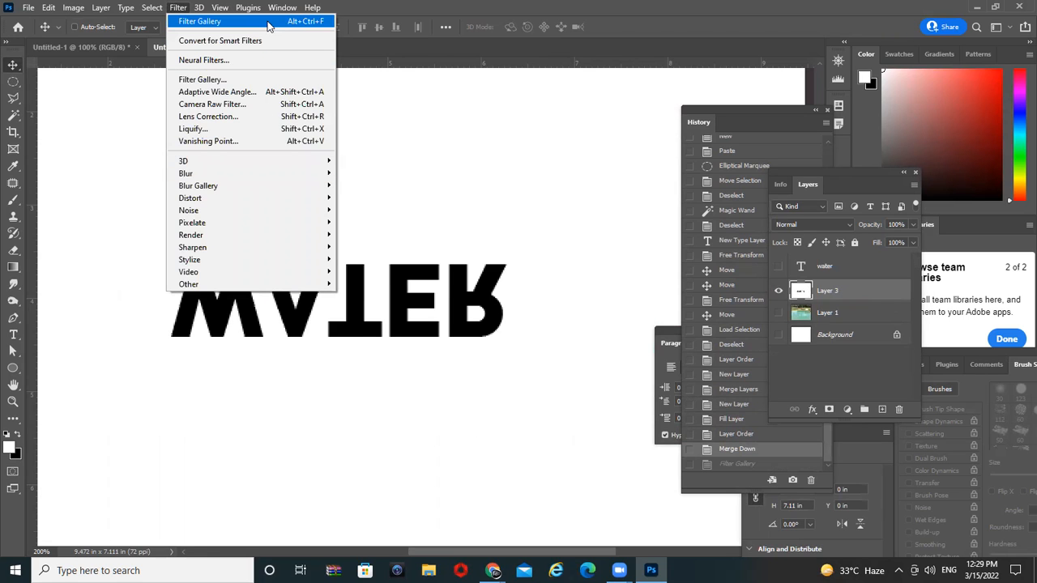
key("Return")
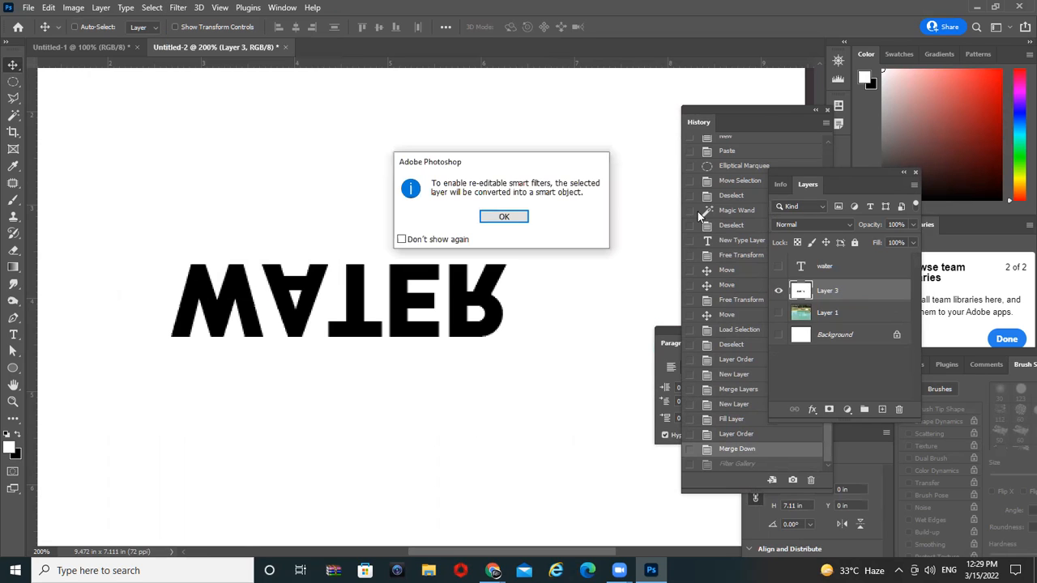
left_click(490, 214)
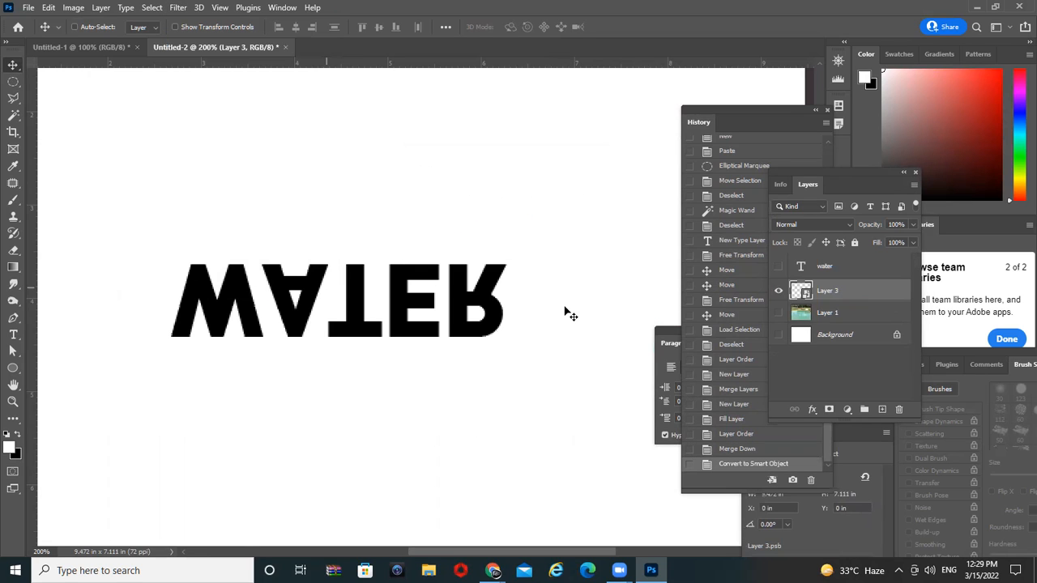
key("ctrl+z")
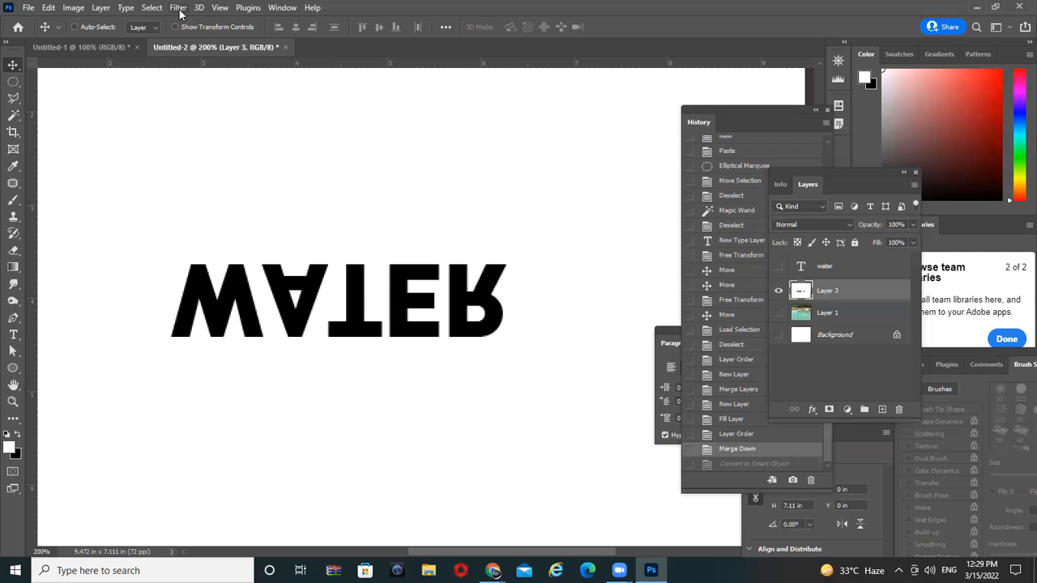
Step: Apply the Filter Gallery's Ocean Ripple to the merged reflected text with ripple size 9 and an adjusted ripple magnitude
left_click(178, 8)
key("Escape")
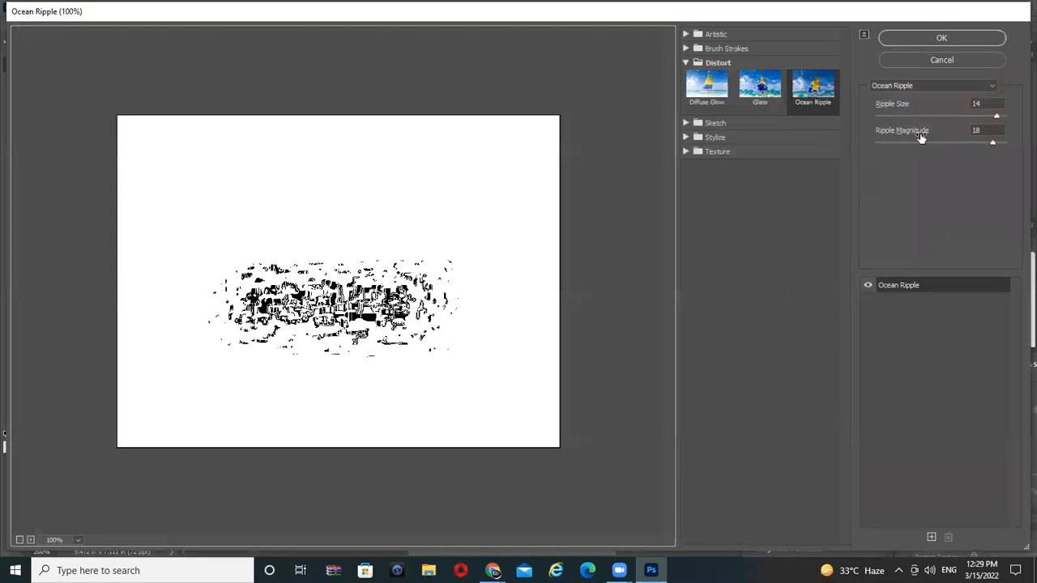
left_click_drag(905, 142, 941, 142)
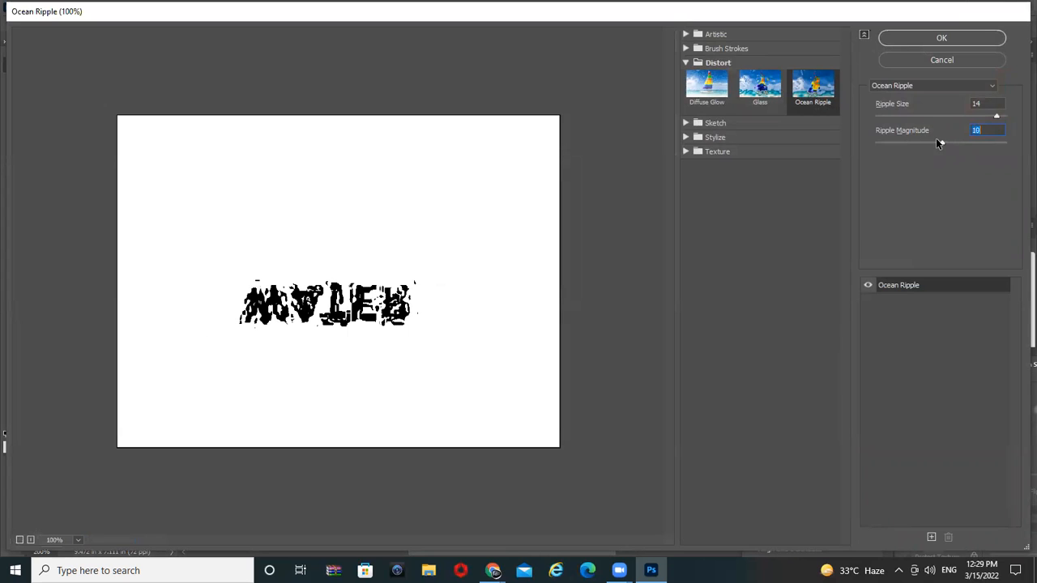
key("shift+Tab")
key("Down")
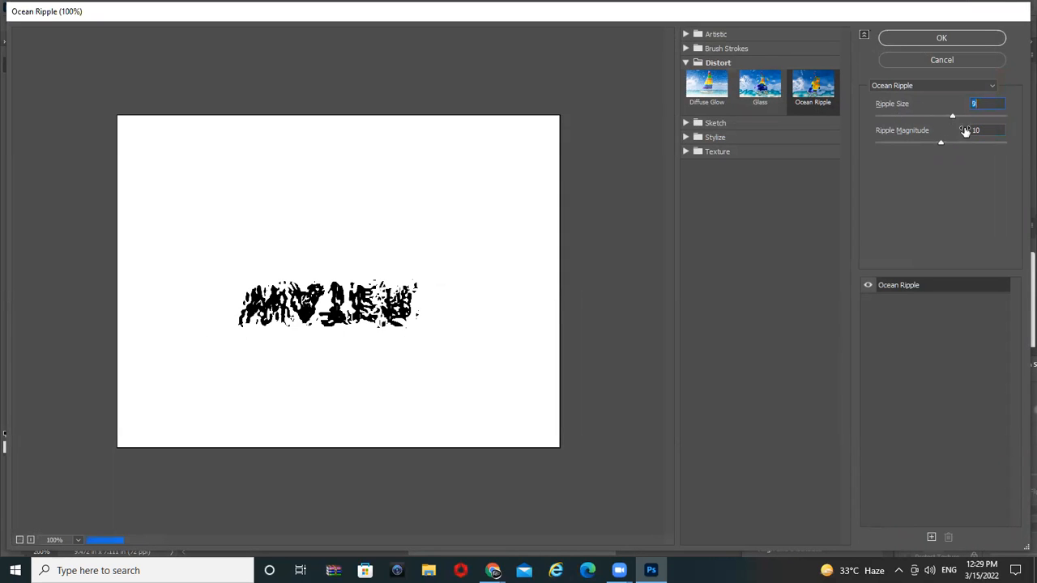
key("Tab")
key("Up")
key("Up")
key("Up")
key("Up")
left_click(916, 37)
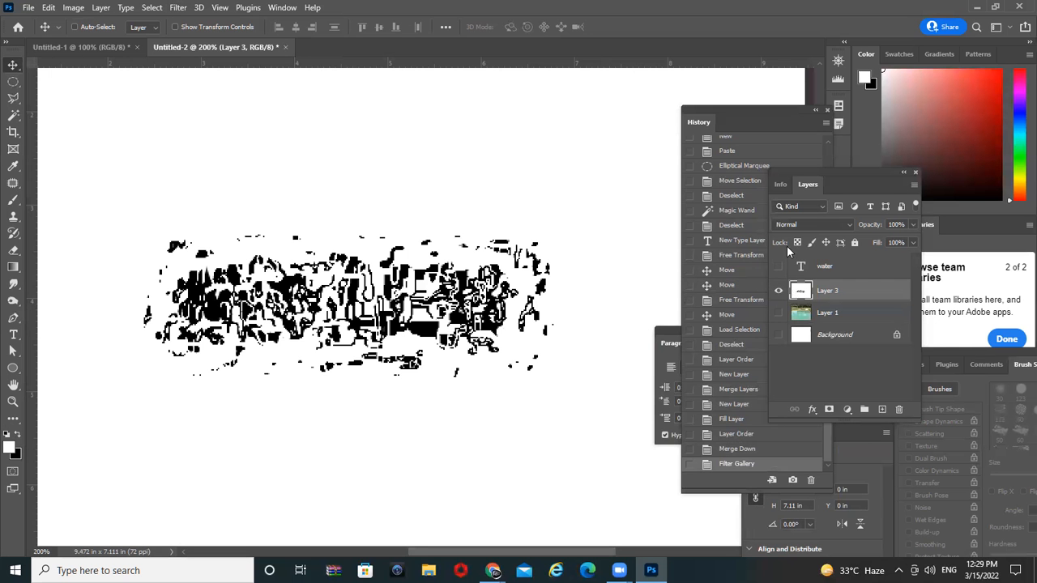
Step: Set the rippled reflection layer's blend mode to Multiply and show the pond photo and WATER text layers
left_click(794, 225)
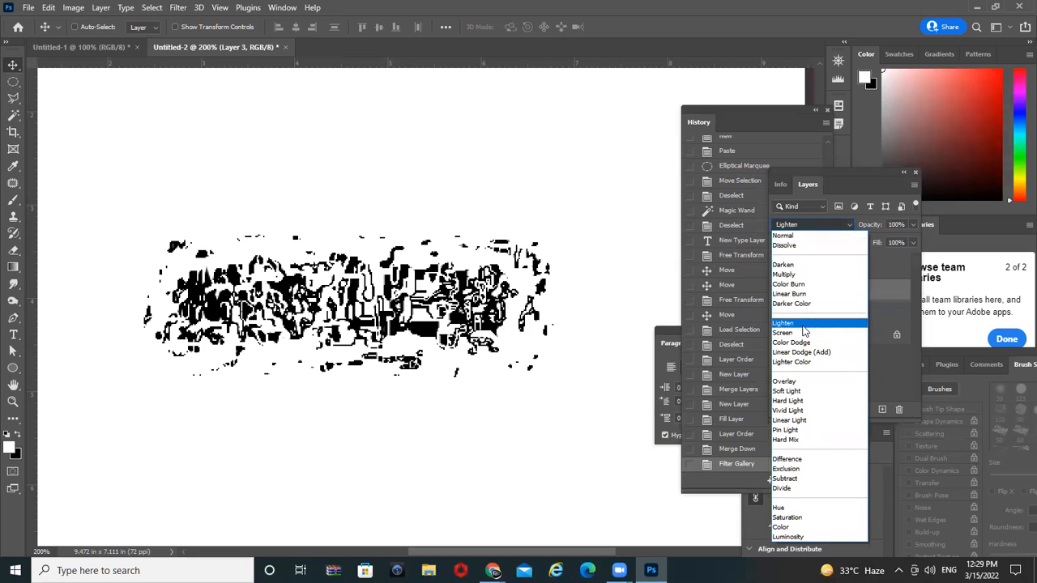
key("Escape")
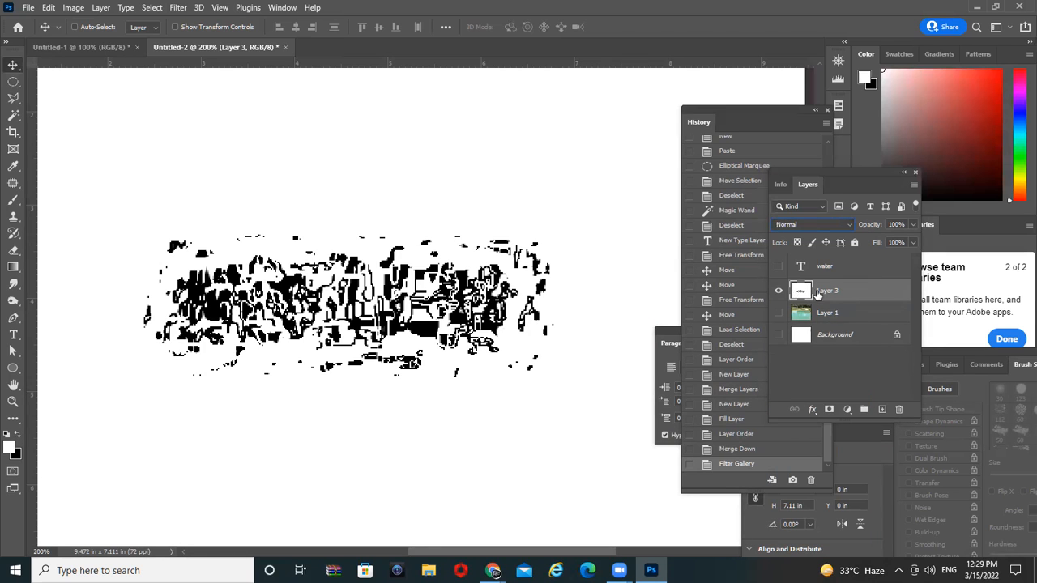
left_click(806, 224)
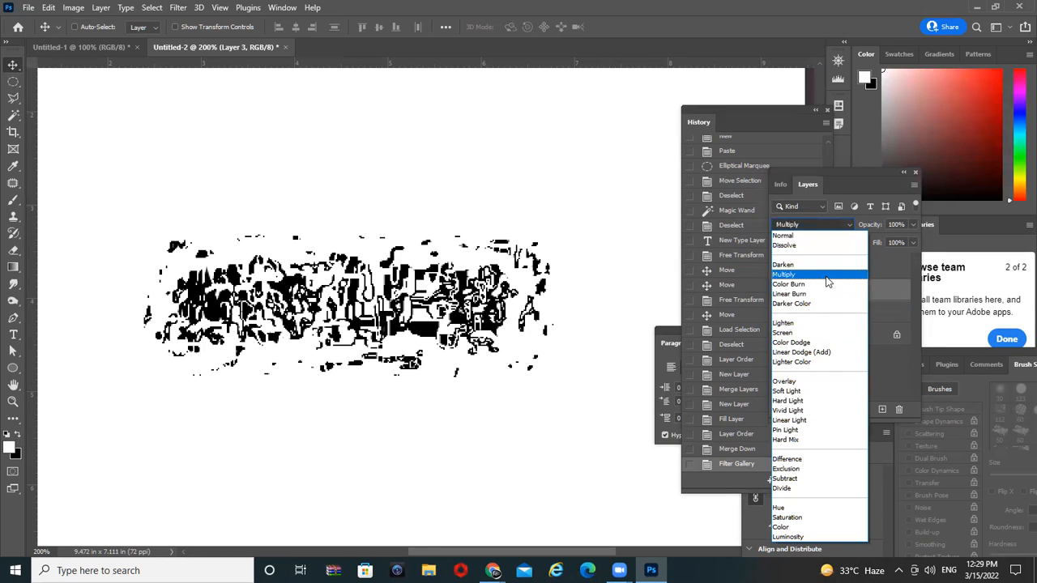
left_click(823, 274)
left_click(816, 228)
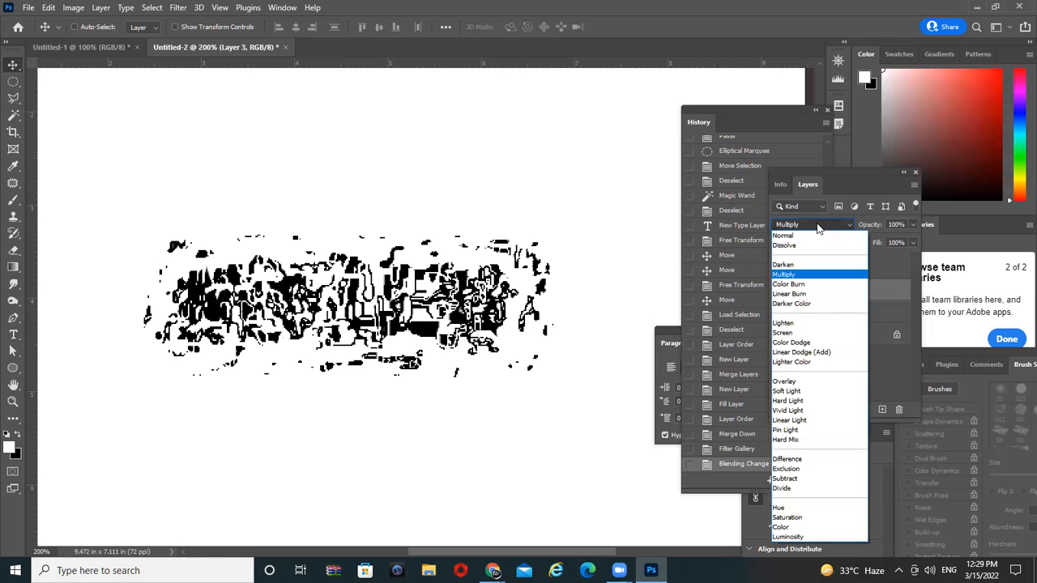
left_click(899, 357)
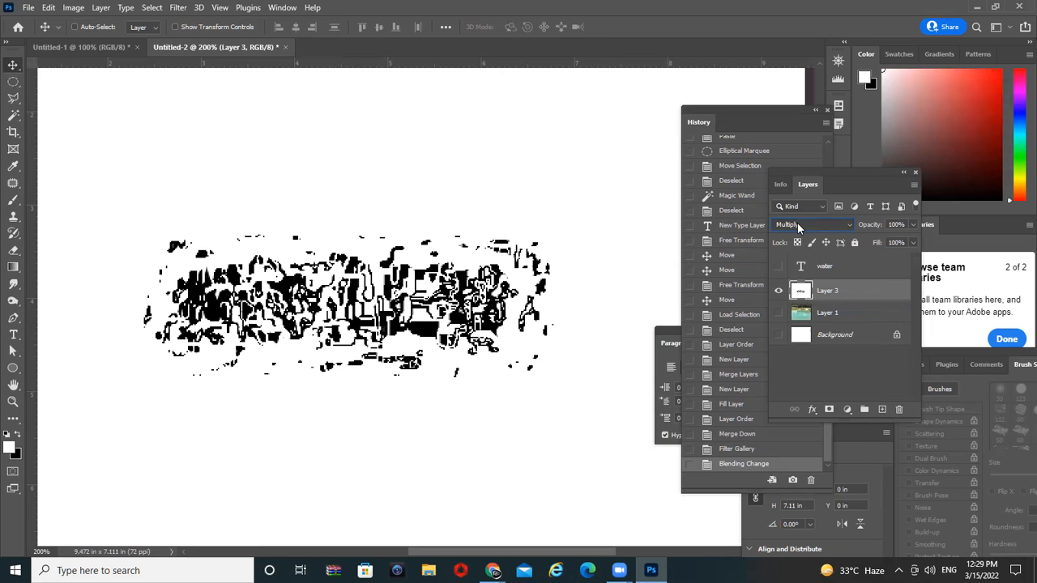
left_click(777, 313)
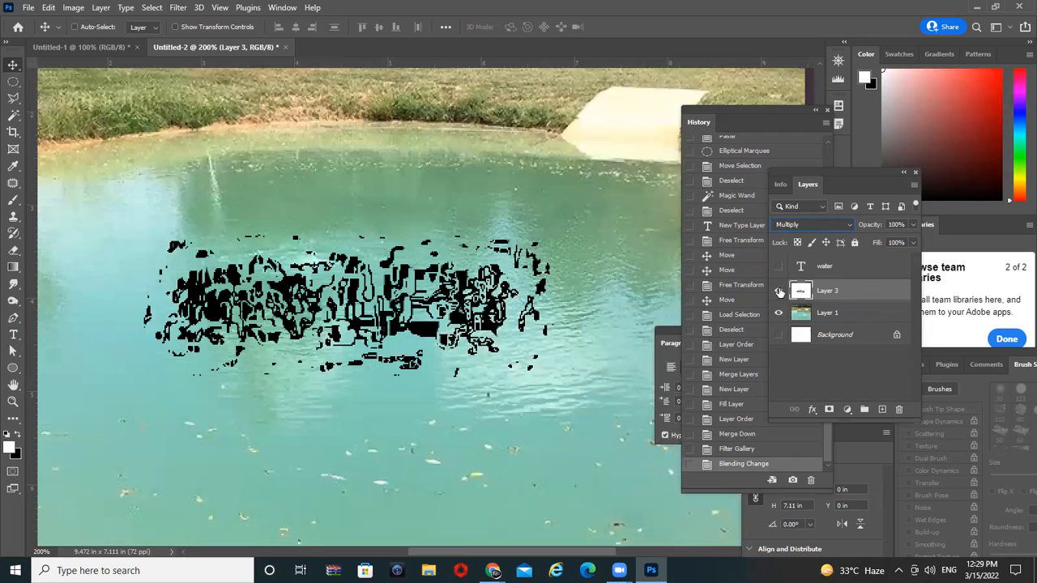
left_click(779, 266)
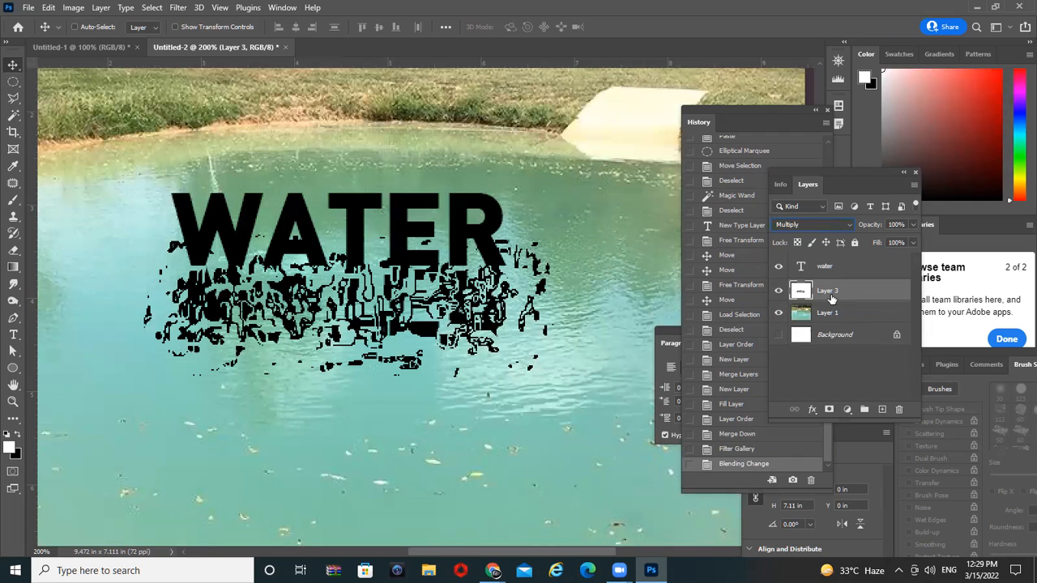
Step: Try adjusting the pond photo layer's blend mode and fill opacity
left_click(842, 318)
left_click(812, 224)
left_click(811, 222)
left_click(811, 222)
key("Down")
key("Down")
key("Down")
key("Down")
left_click(535, 373)
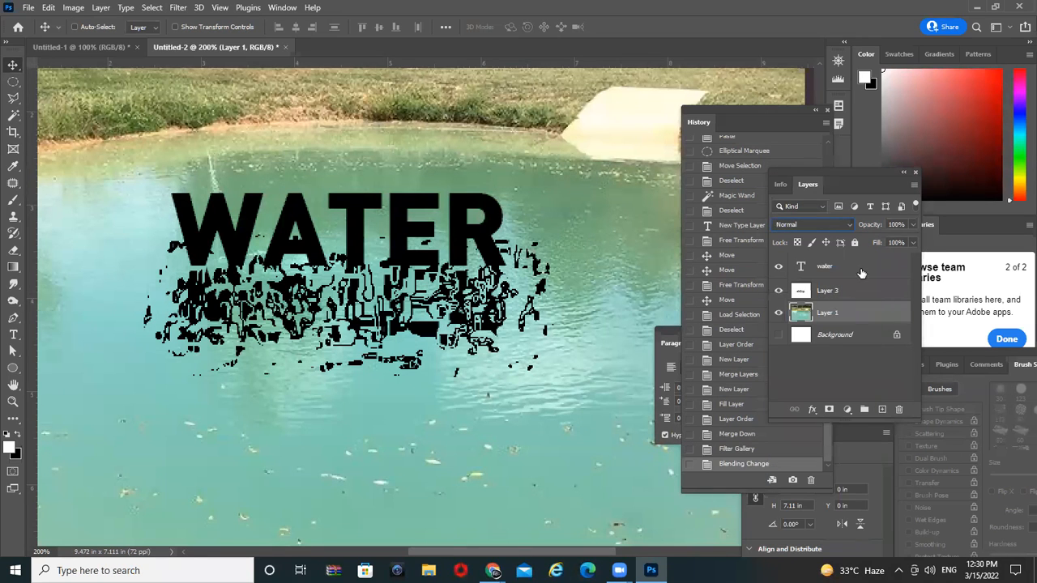
left_click(913, 243)
left_click_drag(882, 264, 881, 263)
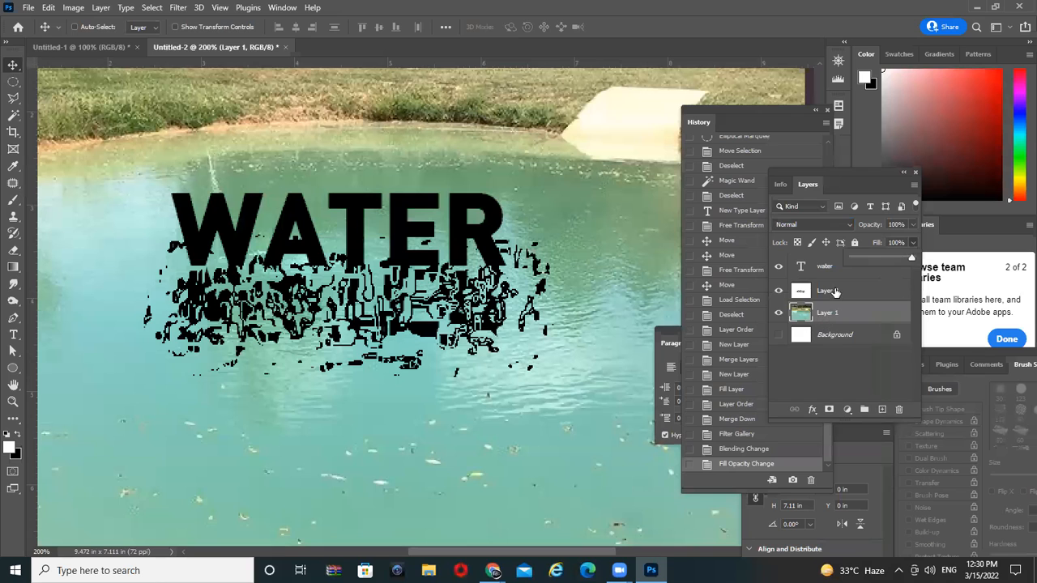
Step: Set the rippled reflection layer's fill to 70% and lower its overall opacity
left_click(906, 293)
left_click(913, 242)
left_click(877, 259)
left_click_drag(933, 265, 894, 260)
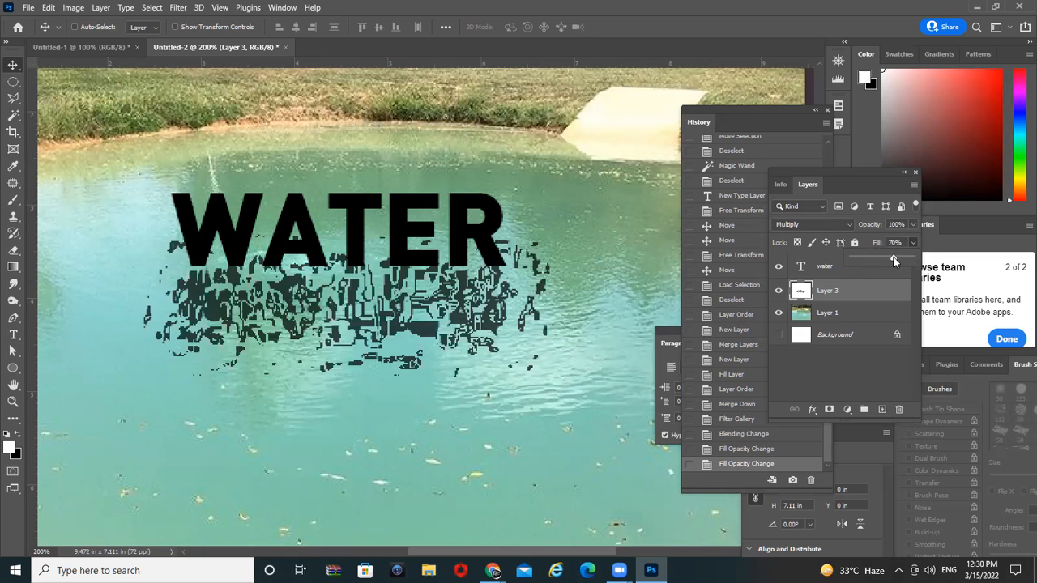
key("ctrl+minus")
key("ctrl+minus")
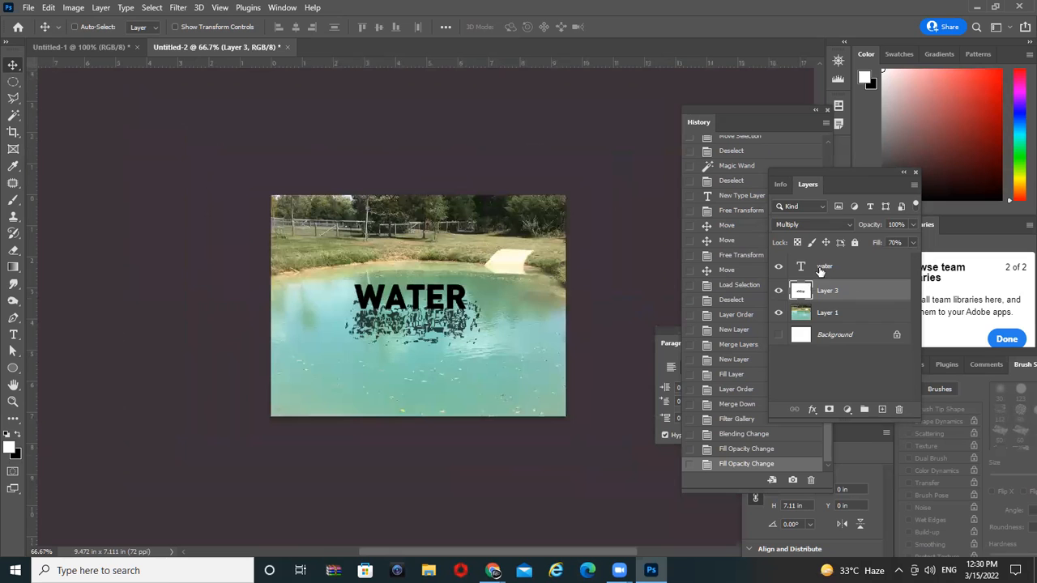
left_click(778, 266)
key("ctrl+plus")
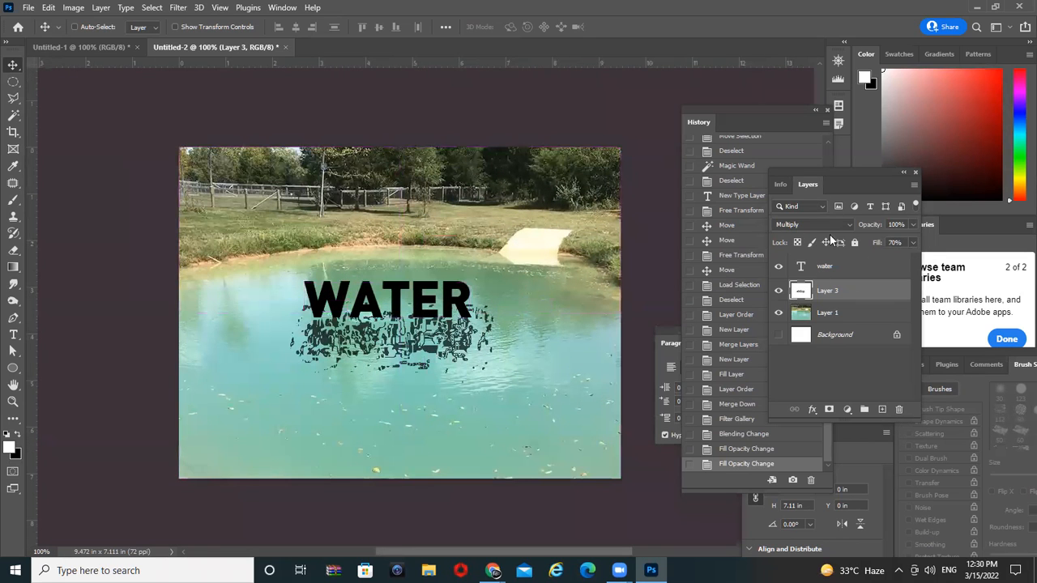
left_click(820, 220)
left_click(820, 220)
left_click_drag(915, 222, 866, 248)
Step: Try deleting the rippled reflection and pond photo layers, and undo the deletions
left_click_drag(852, 293, 899, 407)
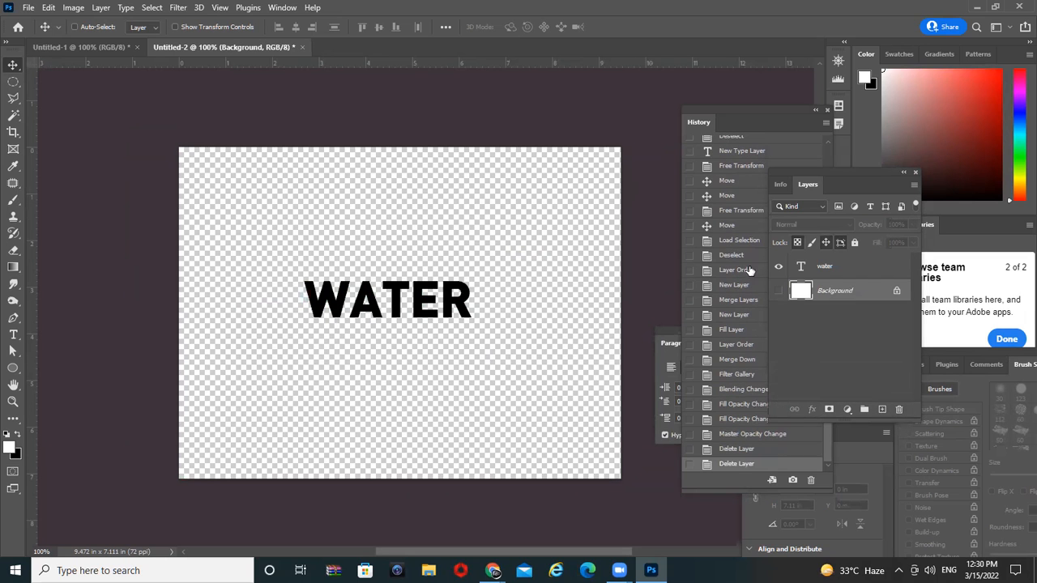
left_click(778, 290)
key("ctrl+z")
key("ctrl+z")
Step: Undo back to before the reflected text was merged, and delete the white-filled layer and the reflected text layer
key("ctrl+z")
key("ctrl+z")
key("ctrl+z")
left_click(778, 313)
key("ctrl+z")
key("ctrl+z")
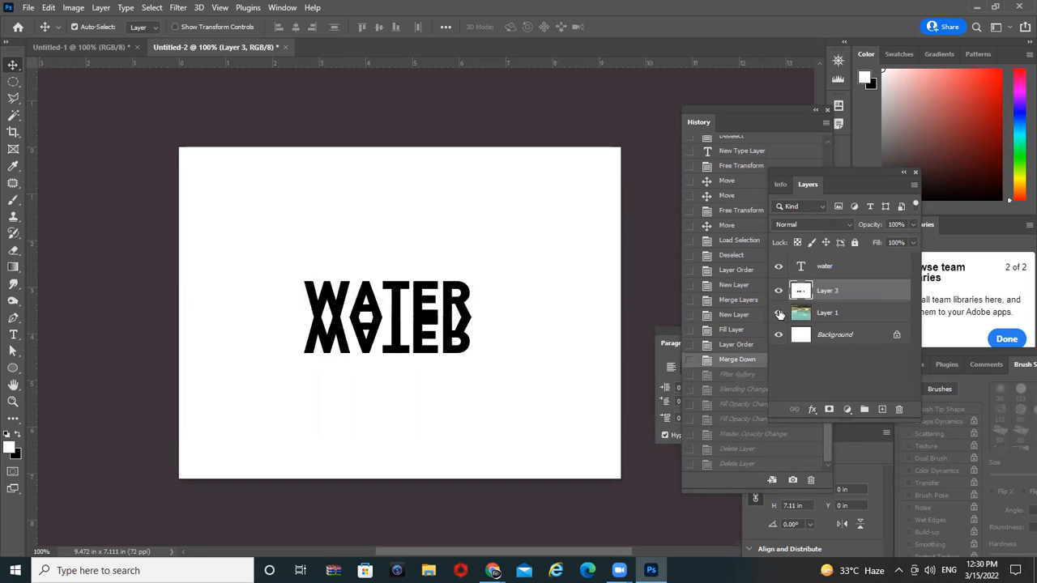
key("ctrl+z")
key("ctrl+z")
left_click_drag(849, 314, 898, 409)
left_click_drag(834, 290, 899, 409)
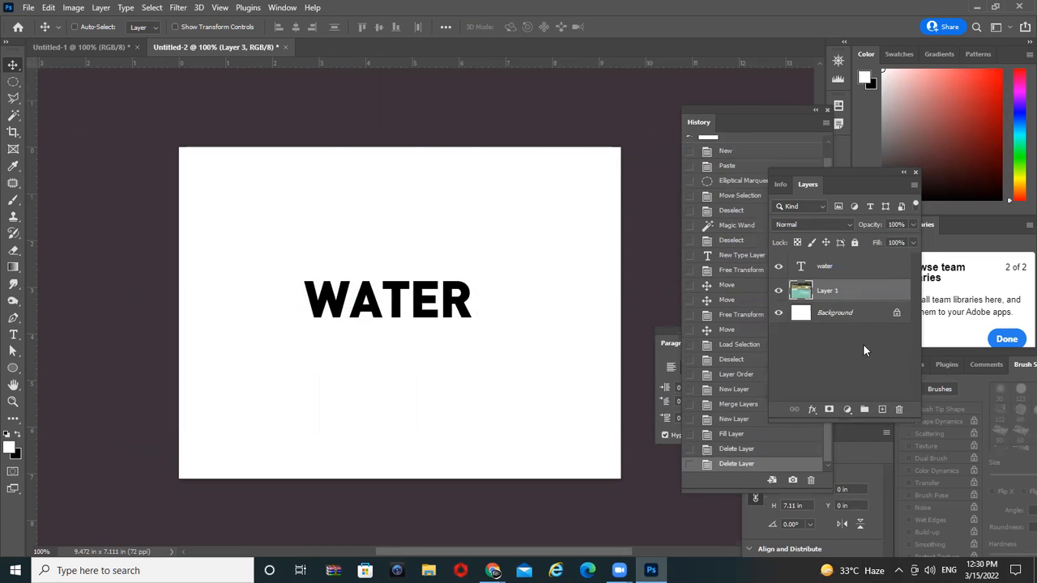
Step: Preview the Filter Gallery's Bas Relief sketch effect on the pond photo layer in black and white, and cancel it
left_click(178, 8)
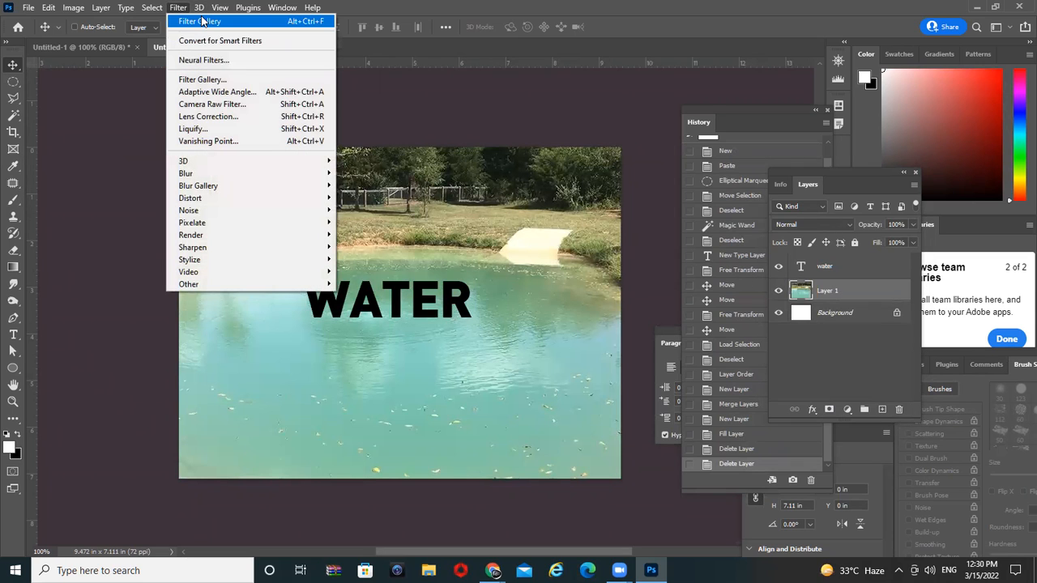
key("Escape")
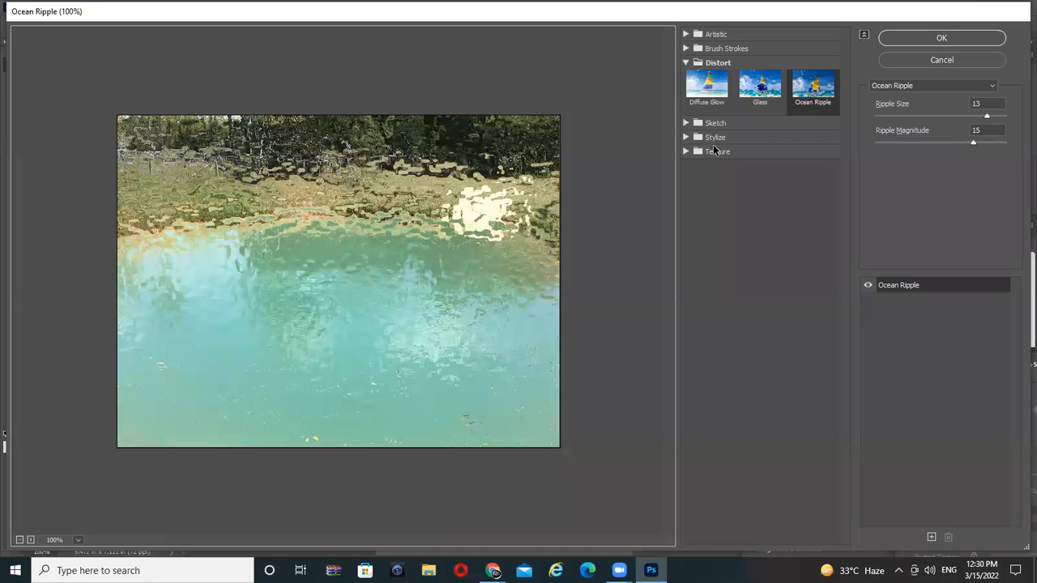
left_click(686, 62)
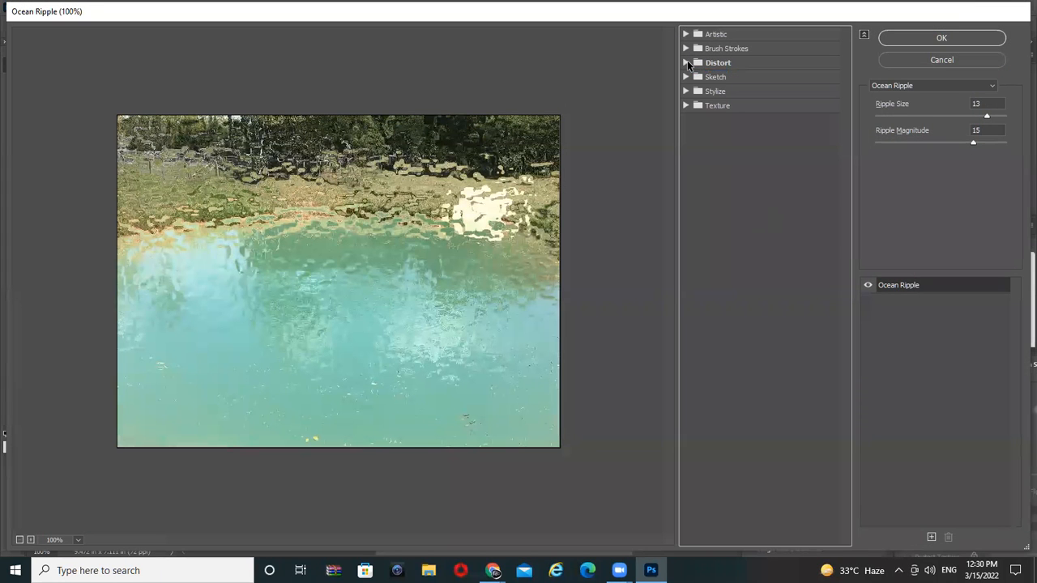
left_click(687, 77)
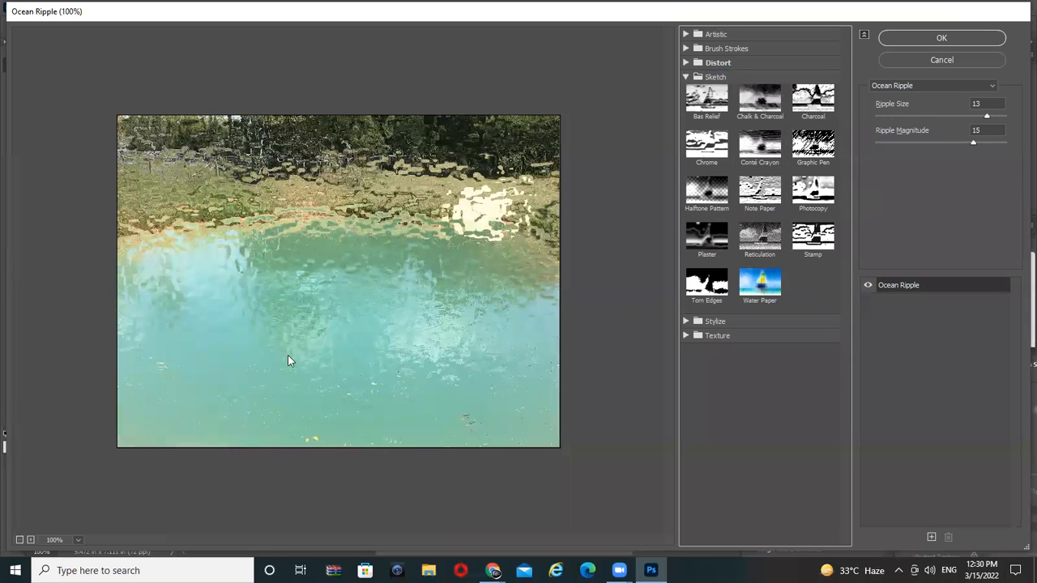
left_click(706, 101)
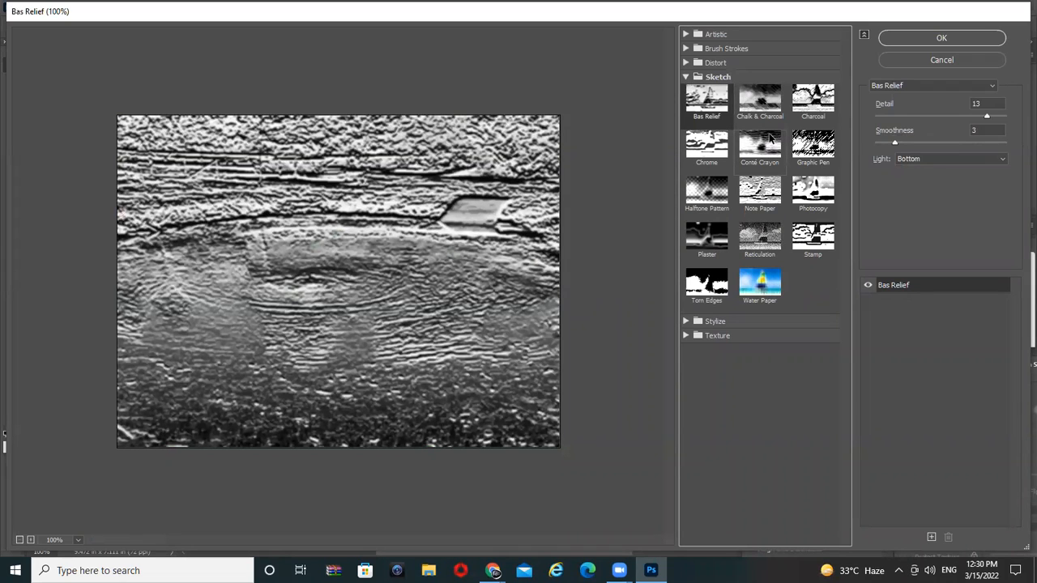
left_click(935, 60)
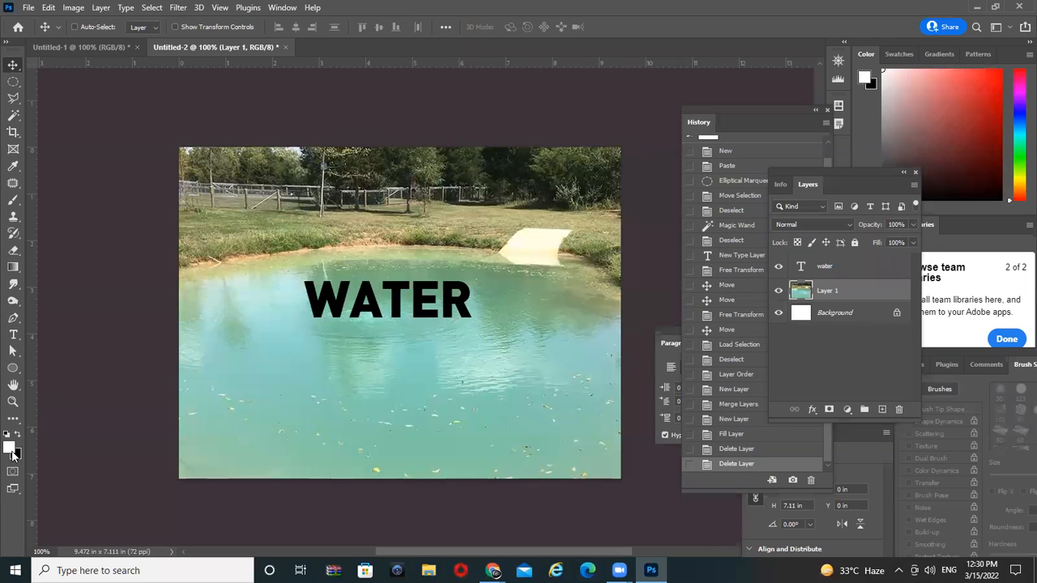
Step: Hide the WATER text layer and set the background colour to red and the foreground colour to yellow-green with hue 75
left_click(778, 265)
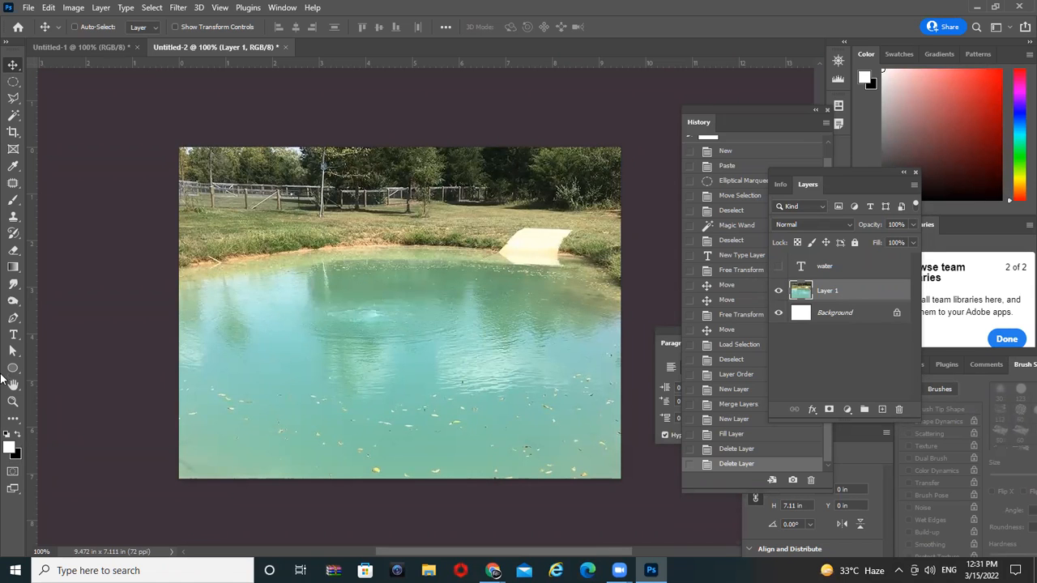
left_click(10, 447)
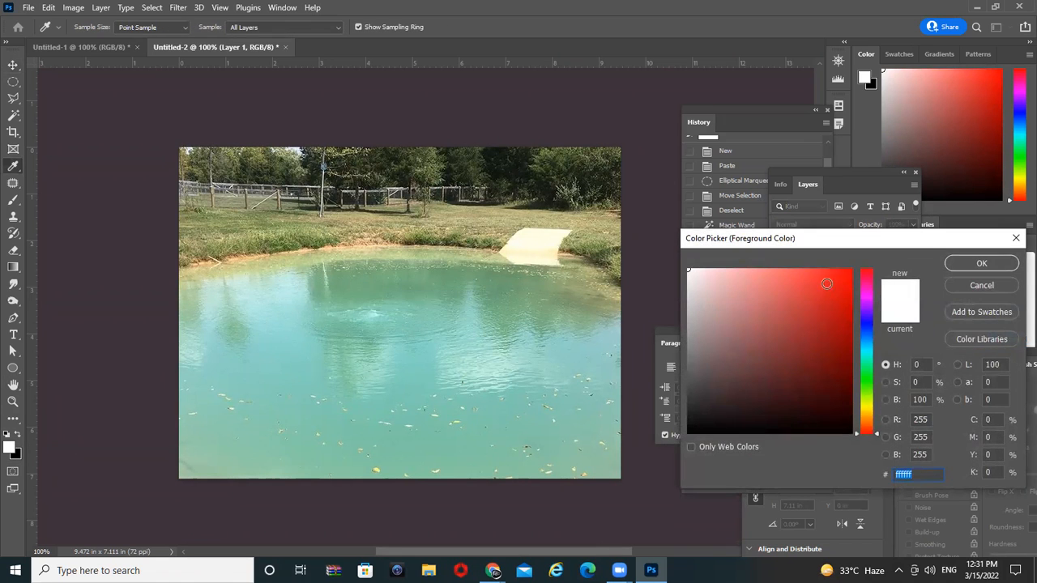
left_click(826, 282)
left_click(980, 263)
left_click(17, 435)
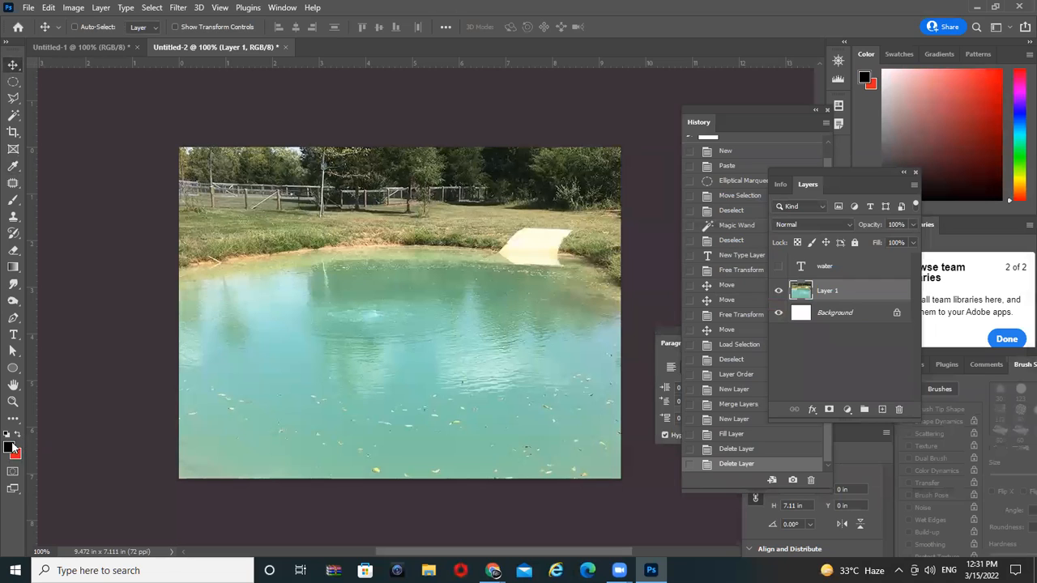
left_click(9, 447)
left_click(856, 377)
left_click(841, 296)
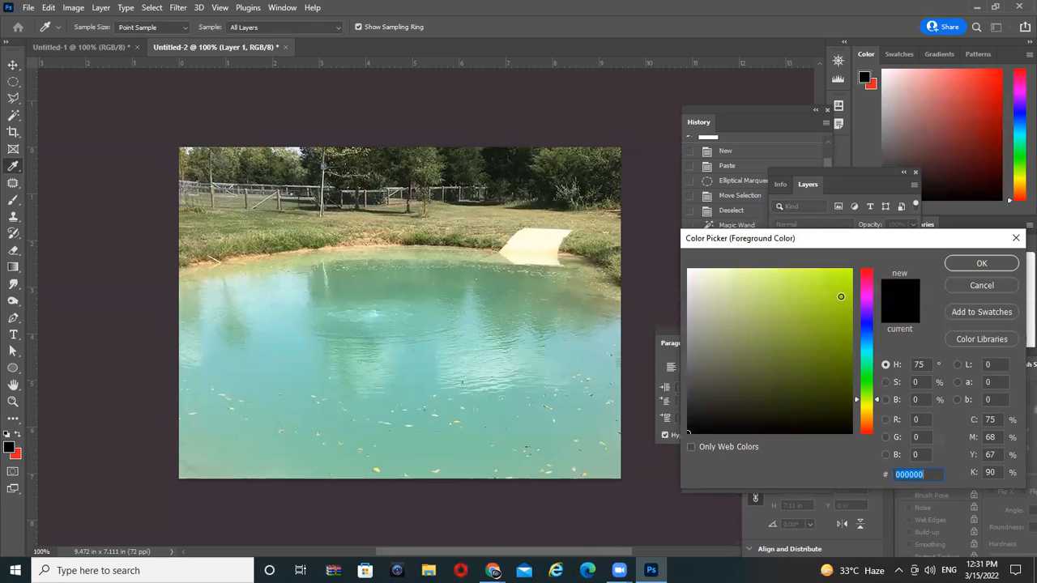
left_click(981, 264)
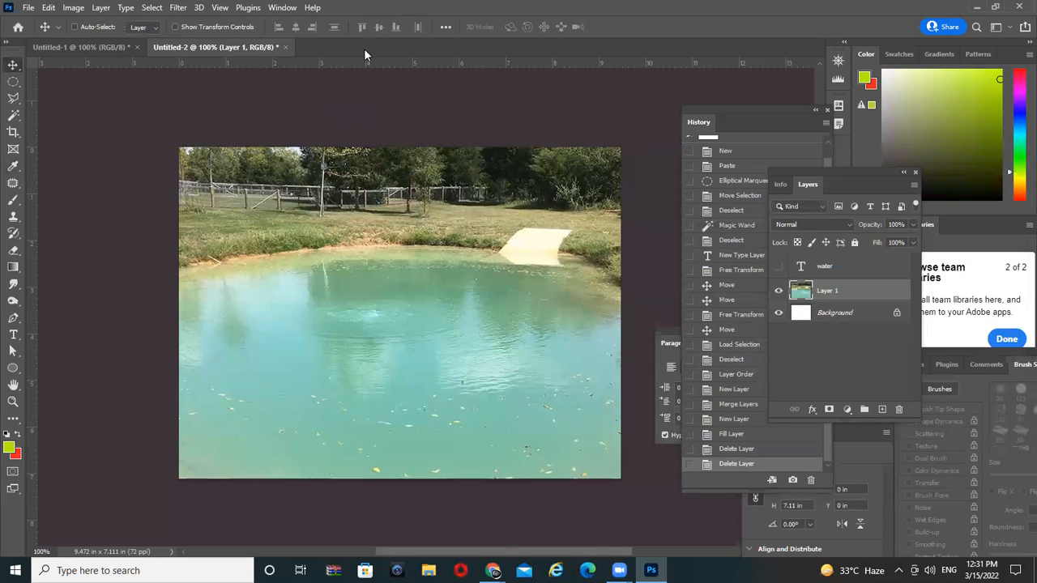
Step: Preview the Filter Gallery's Bas Relief sketch effect on the pond photo with detail 12 and smoothness 3
left_click(178, 8)
left_click(209, 79)
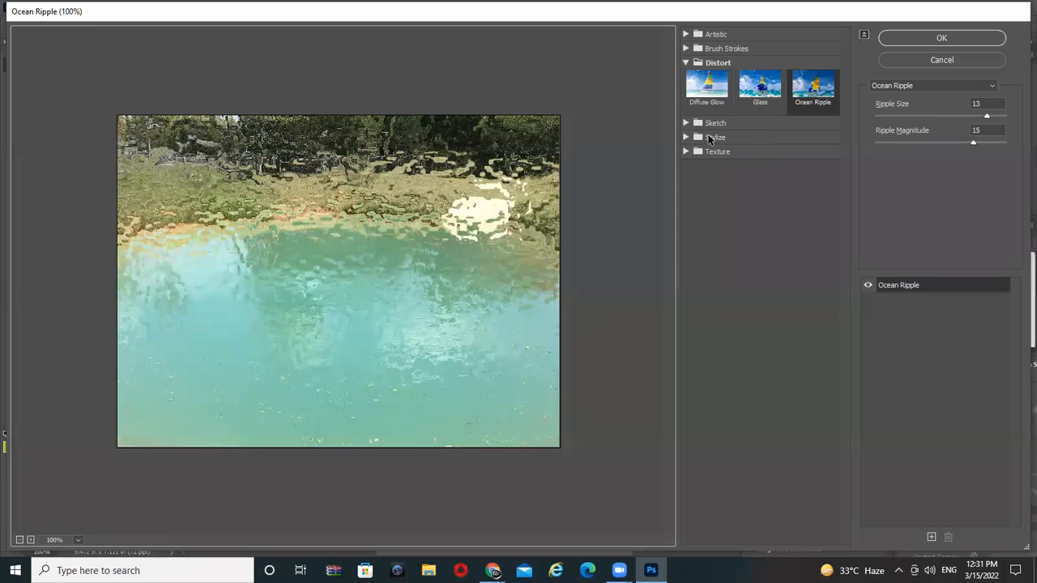
left_click(685, 122)
left_click(710, 142)
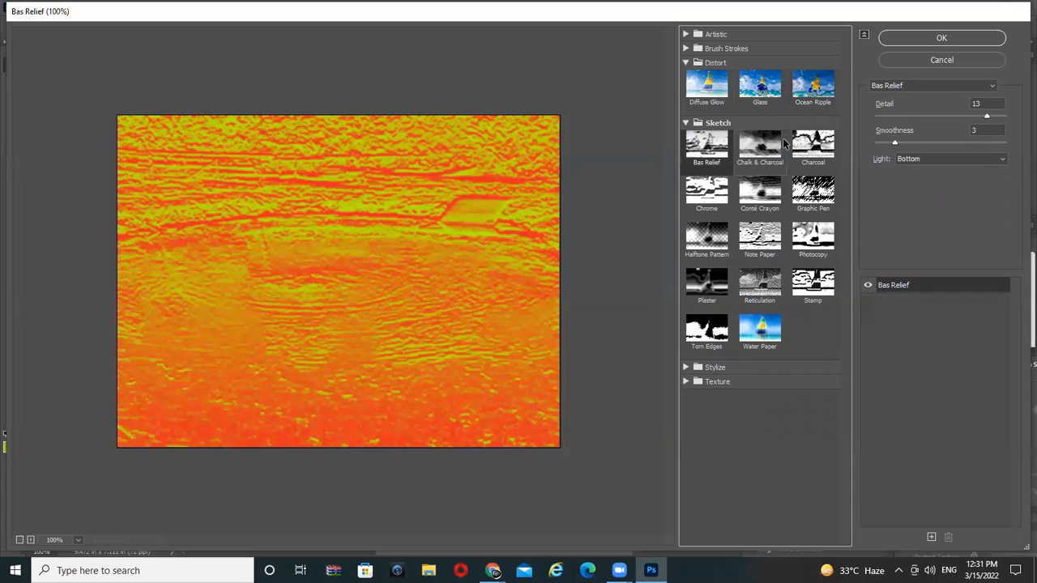
left_click_drag(893, 118, 891, 160)
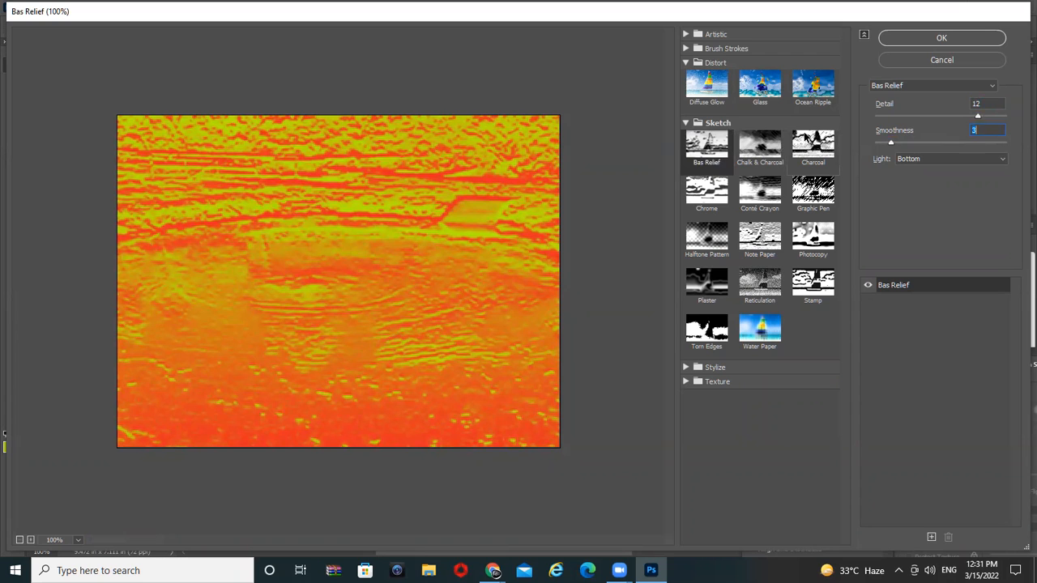
Step: Preview the Chalk & Charcoal, Charcoal, Chrome and Graphic Pen sketch effects on the pond photo, and cancel the Filter Gallery
left_click(779, 151)
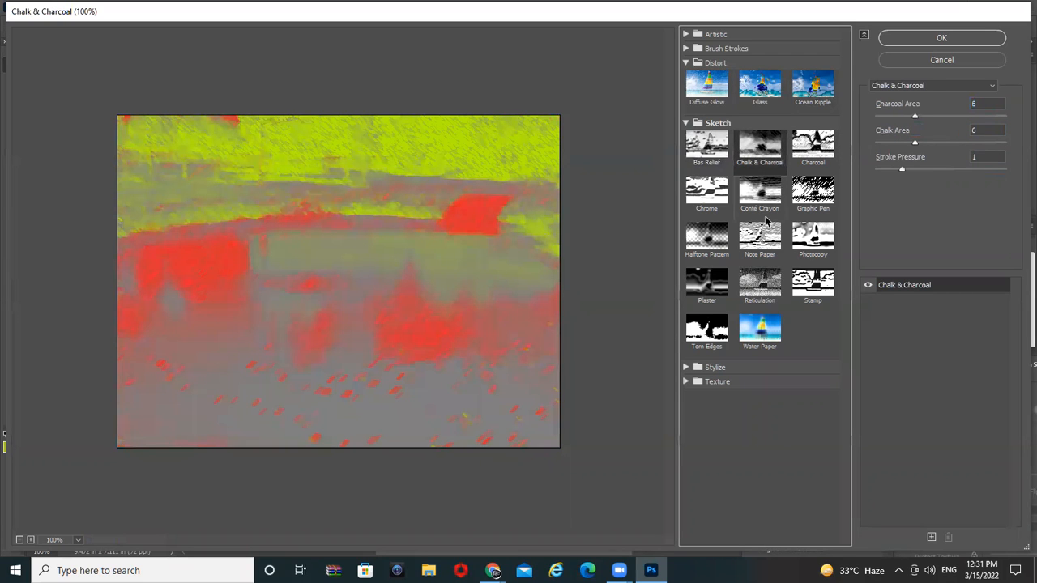
left_click(810, 149)
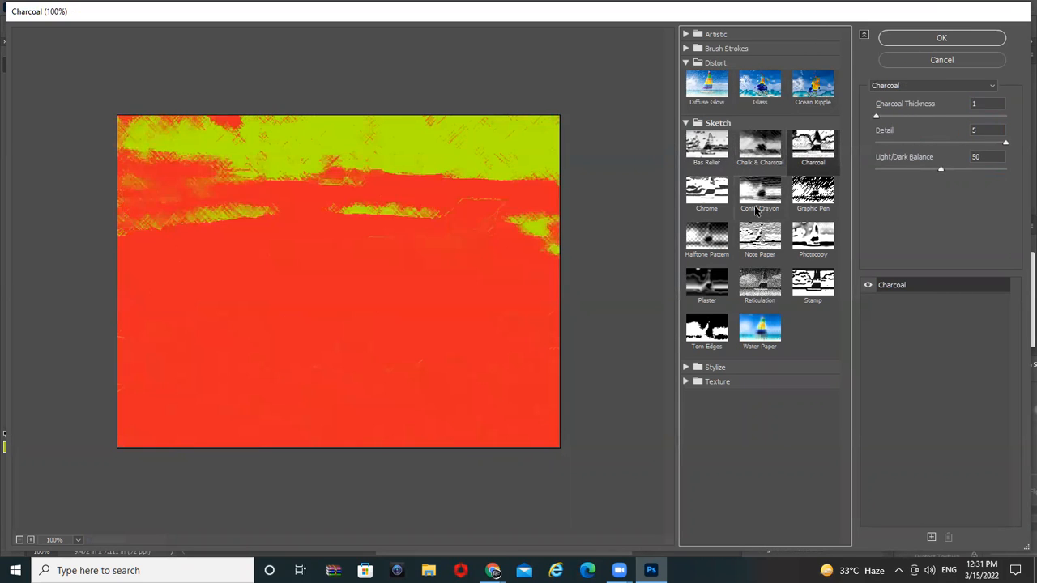
left_click(684, 192)
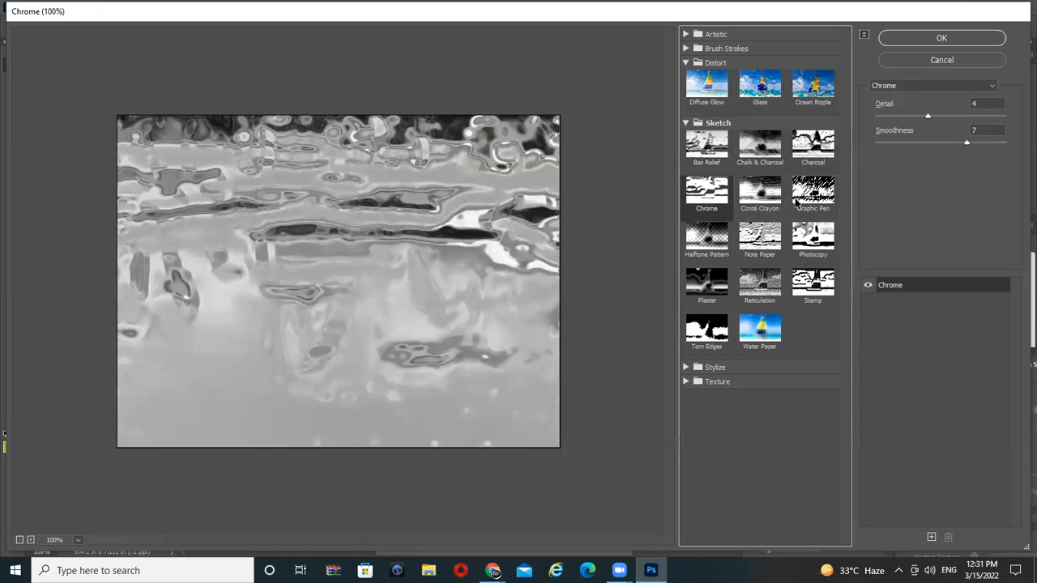
left_click(794, 202)
left_click(826, 251)
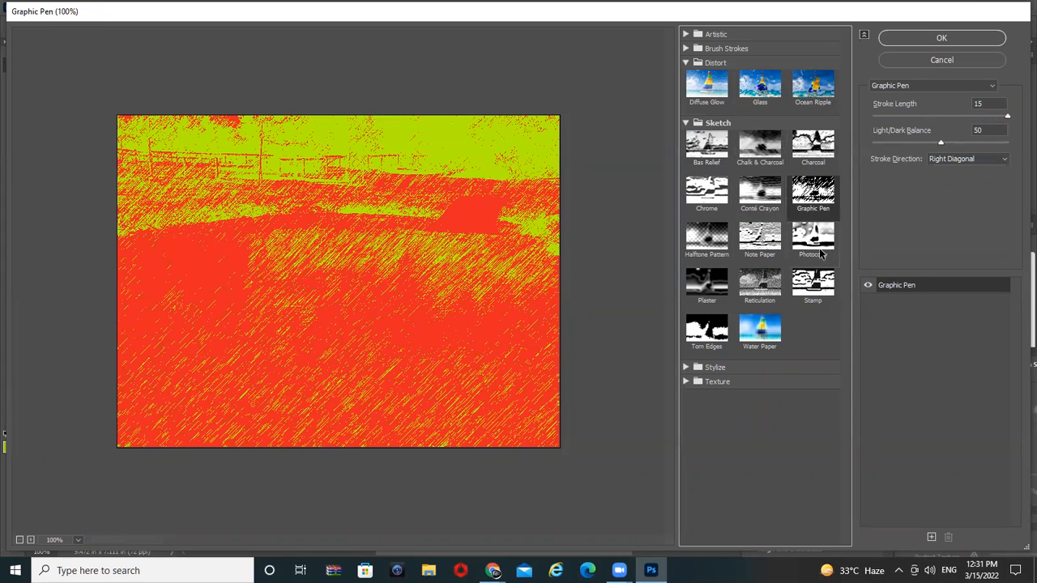
left_click(939, 60)
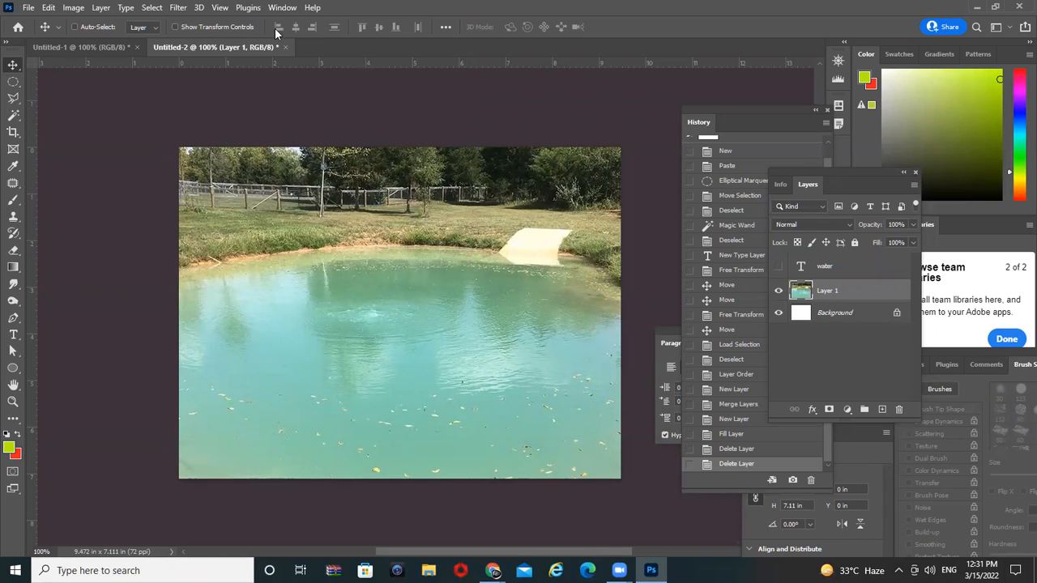
Step: Apply a Gaussian Blur with a radius of 4.6 pixels to the pond photo layer
left_click(177, 7)
mouse_move(261, 173)
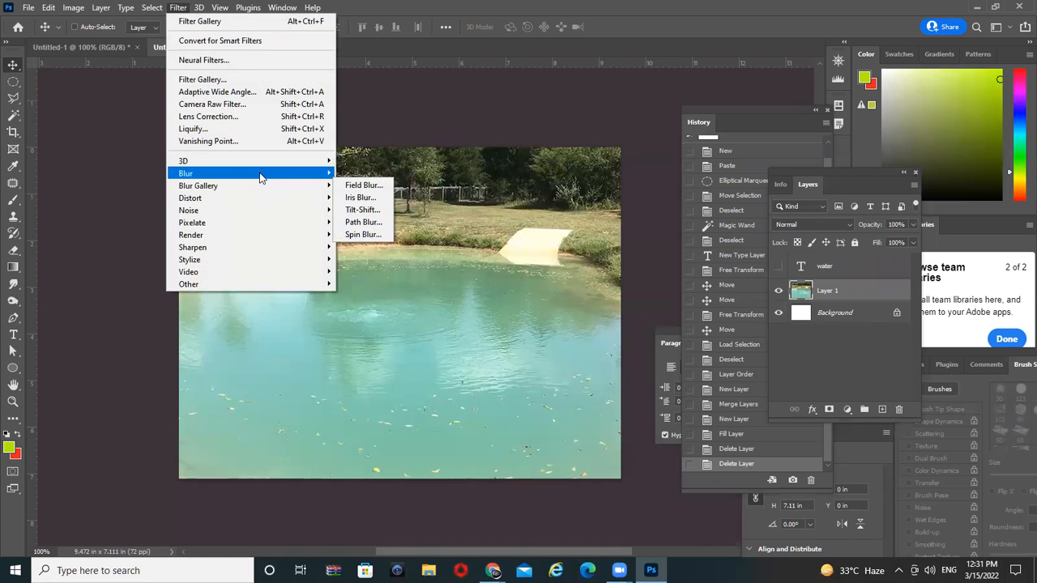
left_click(401, 222)
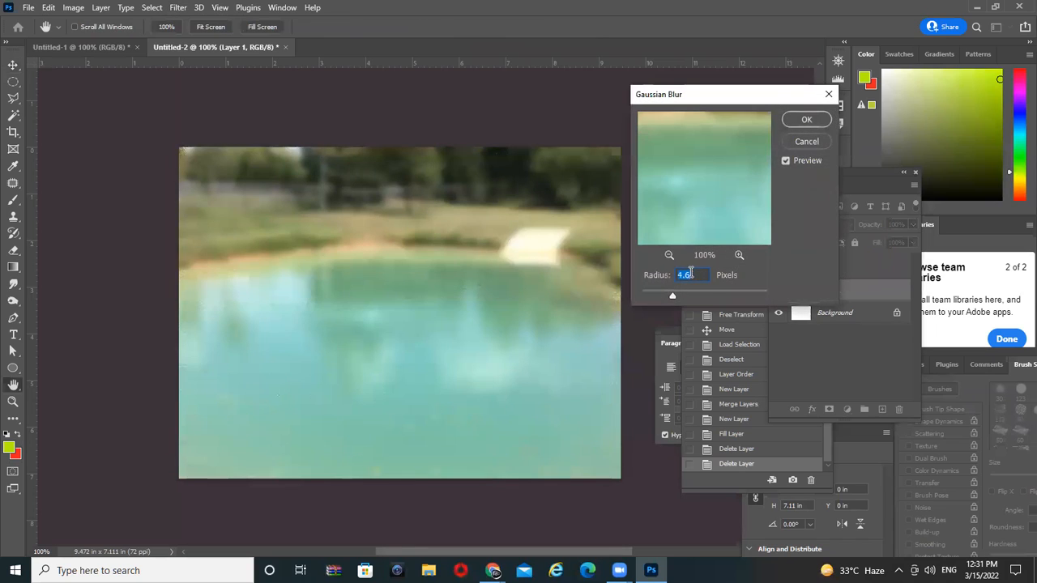
left_click(816, 120)
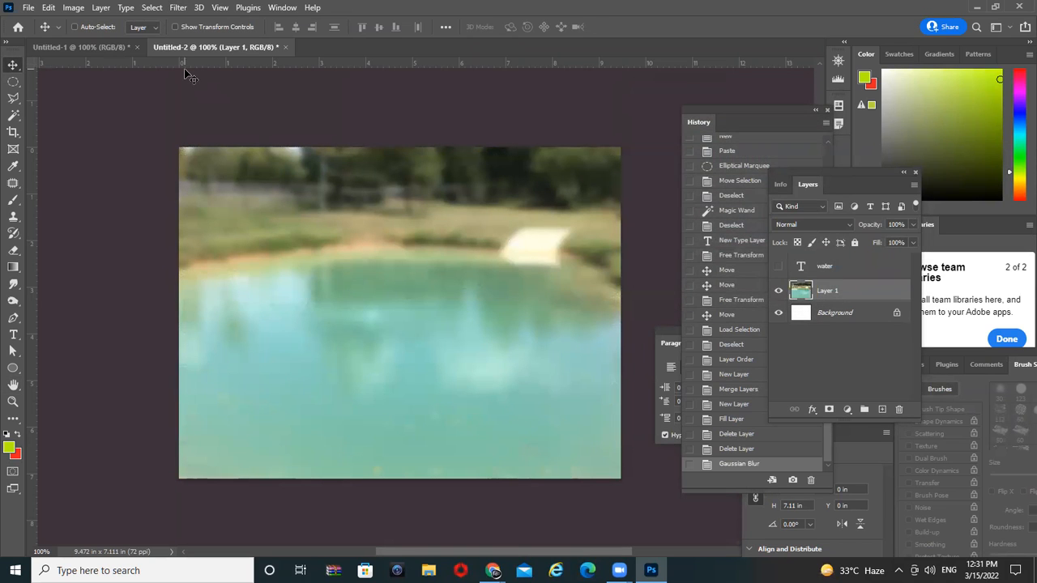
Step: Reset the foreground and background colours to default and apply the Filter Gallery's Chrome sketch effect with detail 10 and smoothness 10
key("d")
left_click(177, 7)
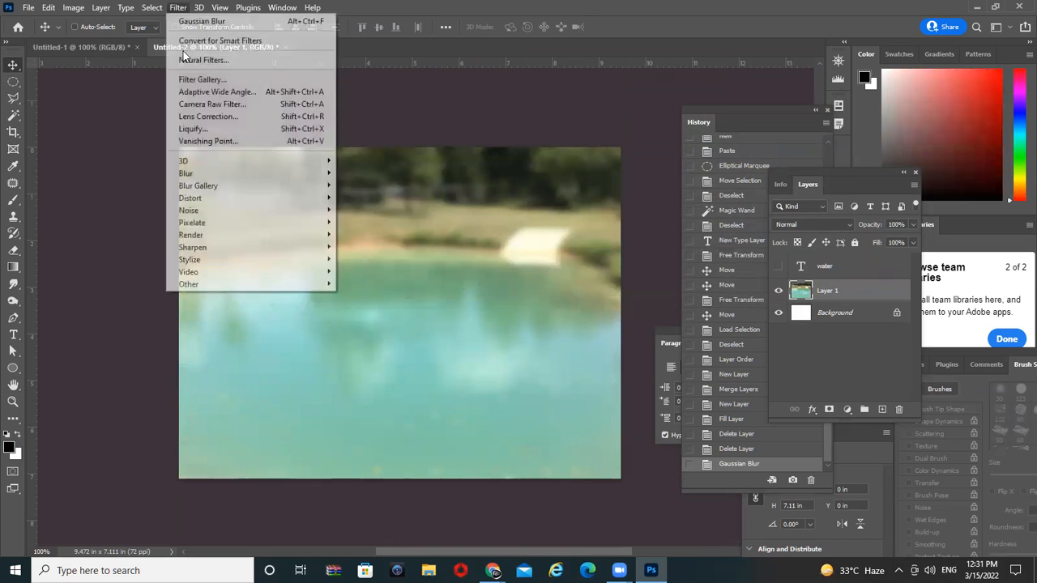
left_click(247, 79)
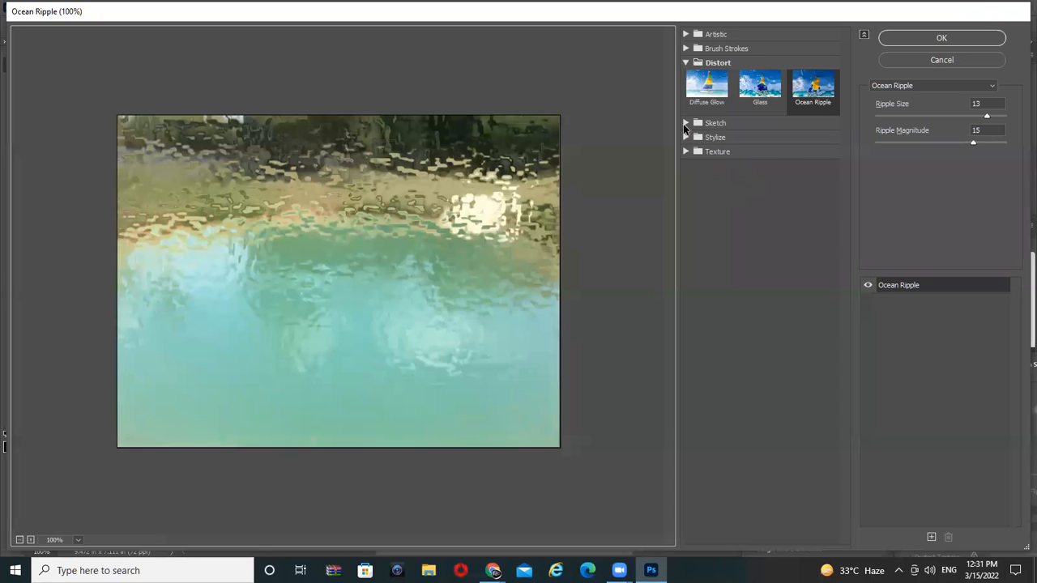
left_click(686, 123)
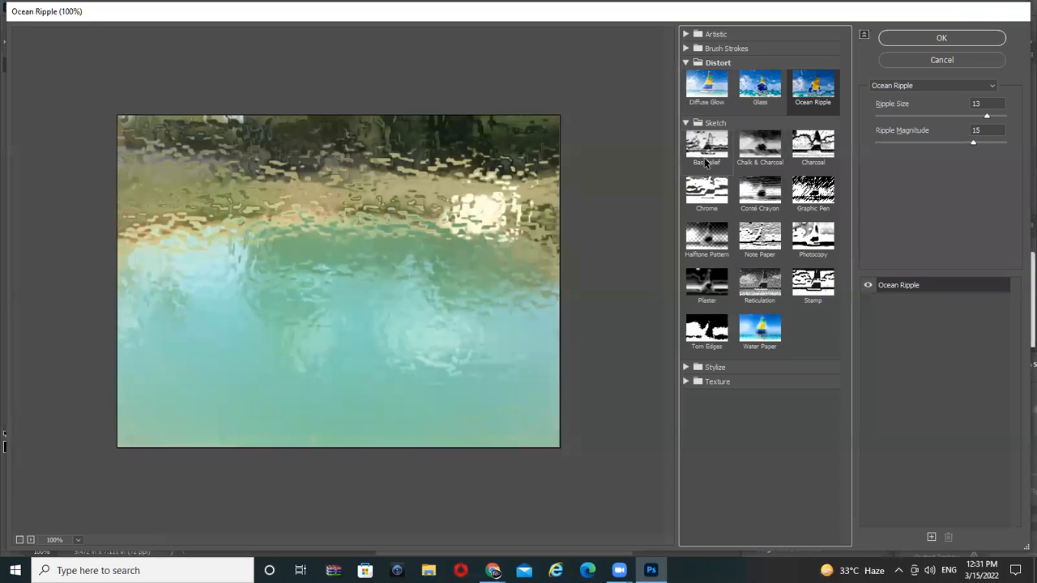
left_click(706, 194)
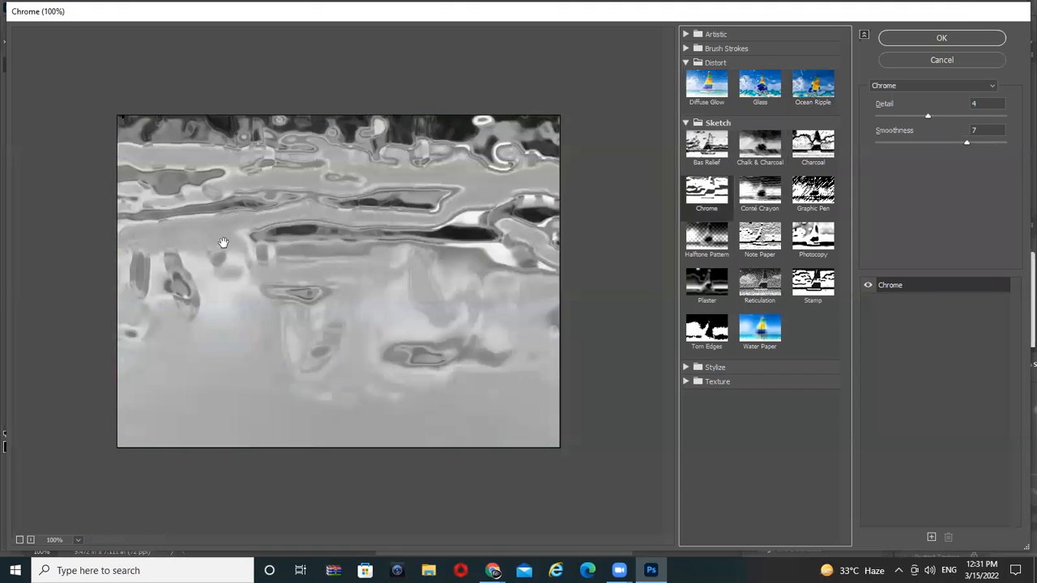
left_click_drag(927, 116, 973, 116)
left_click_drag(931, 143, 984, 154)
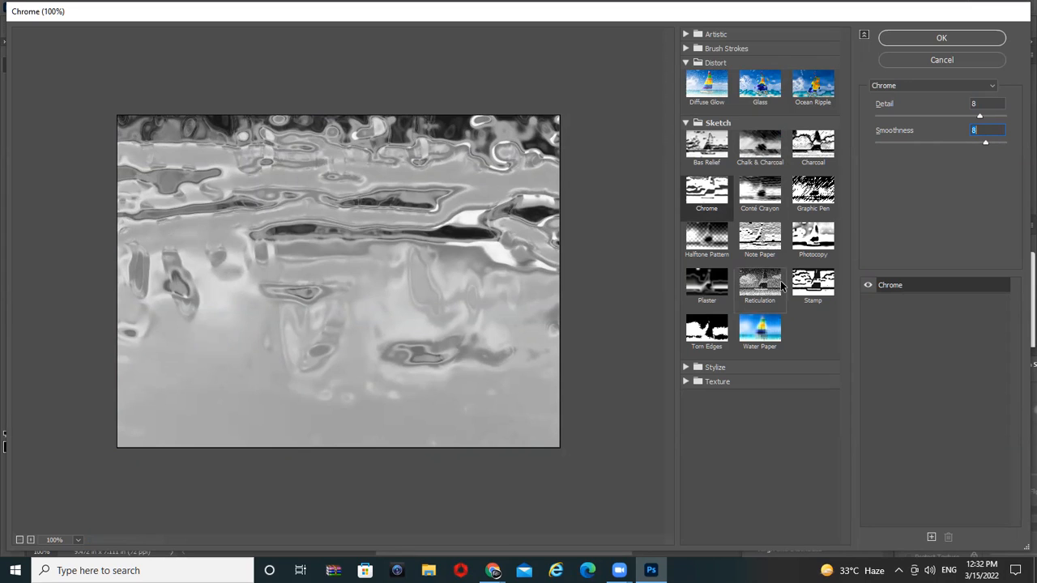
left_click_drag(880, 120, 1009, 128)
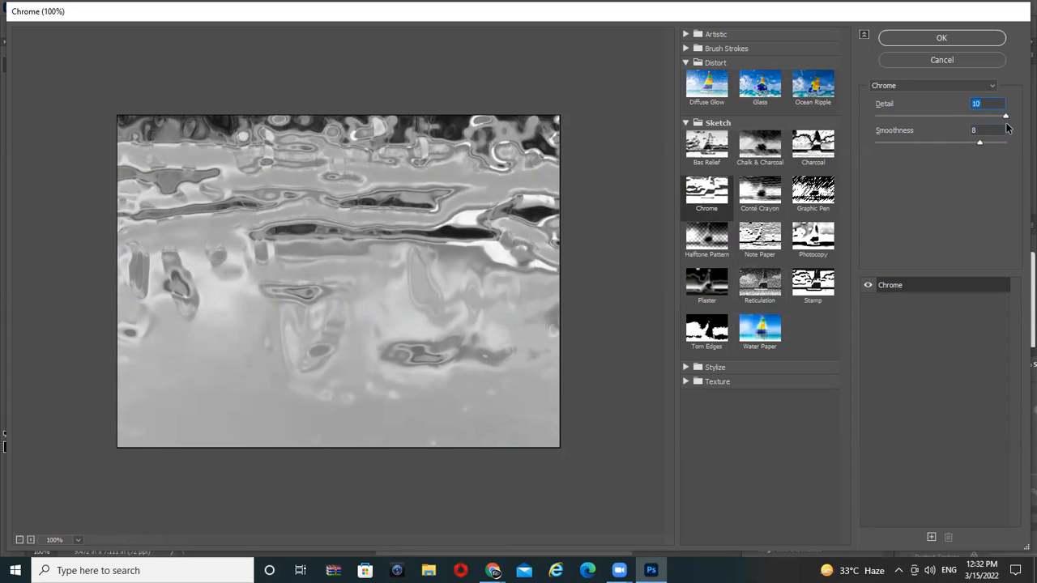
left_click_drag(884, 143, 1002, 175)
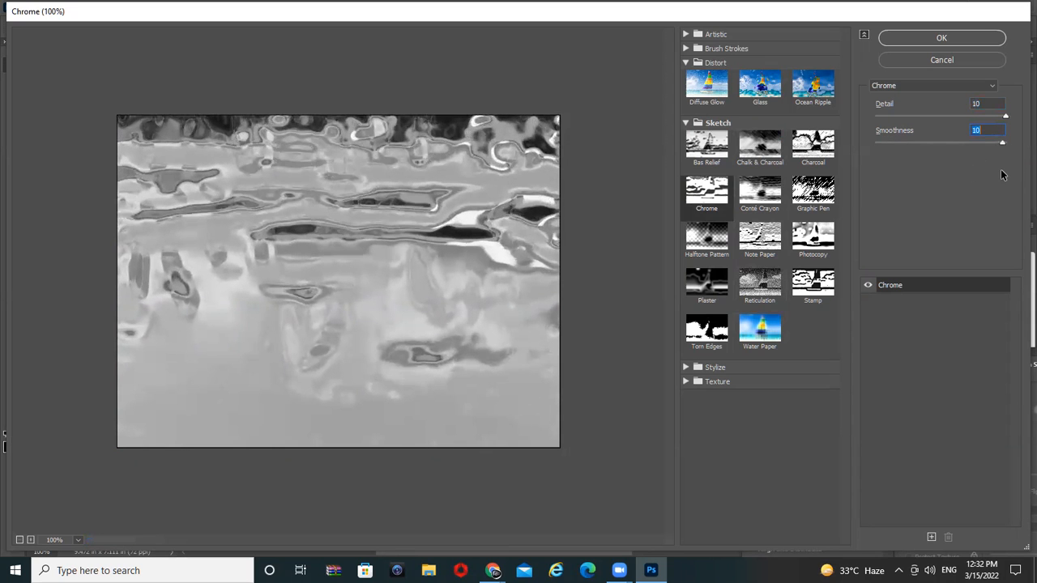
left_click(978, 43)
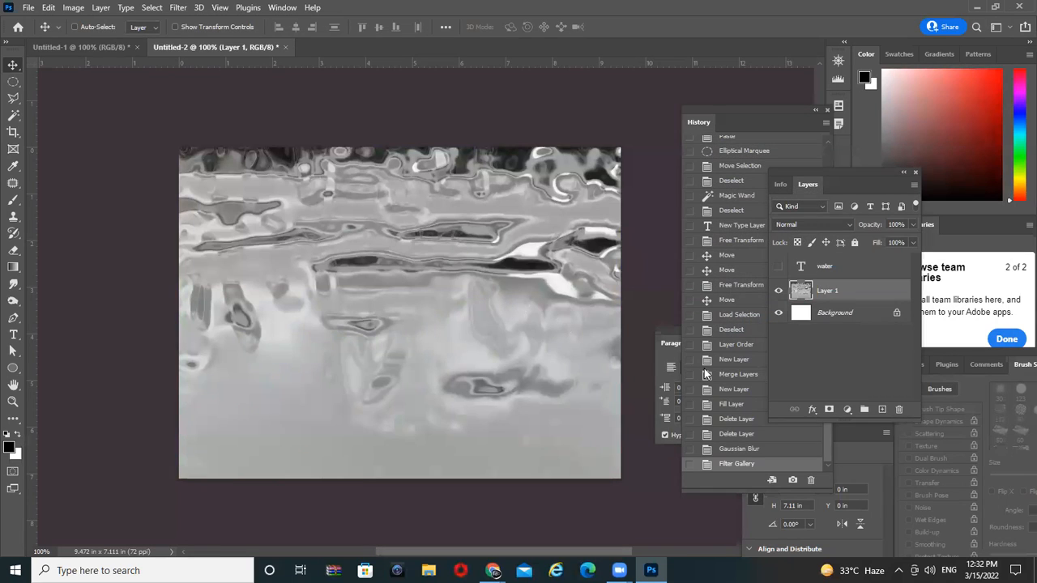
Step: Show the WATER text layer and clip the chrome pond layer to it from directly above
left_click(781, 268)
left_click_drag(844, 298, 851, 264)
key("ctrl+alt+g")
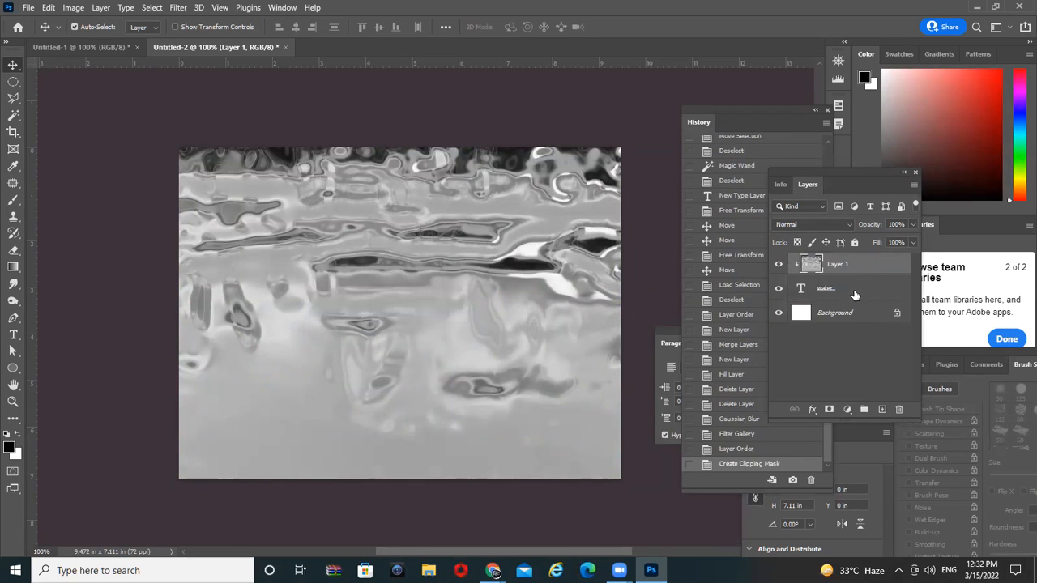
Step: Scale the WATER text to about 247% so it spans the upper part of the canvas width
left_click(458, 309, "ctrl")
left_click(296, 303, "ctrl+alt")
left_click(296, 302, "ctrl+alt")
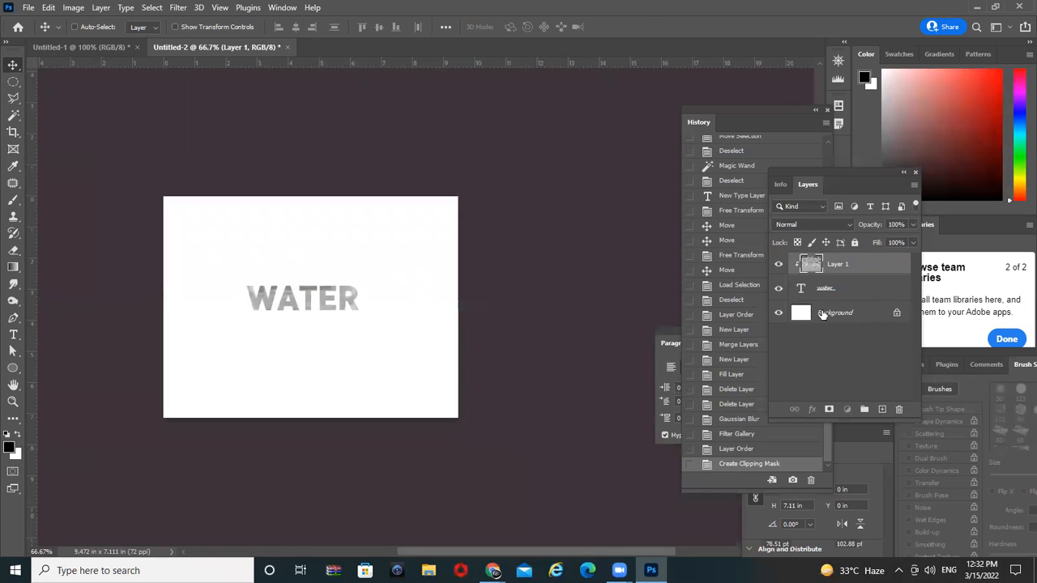
left_click(852, 298)
key("ctrl+t")
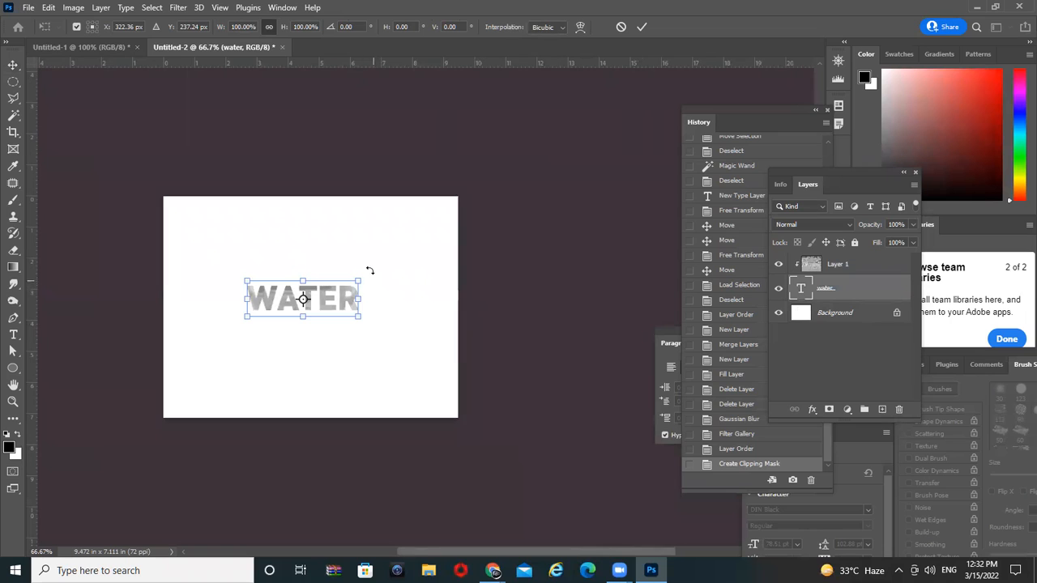
left_click_drag(379, 261, 469, 209)
left_click_drag(306, 296, 234, 284)
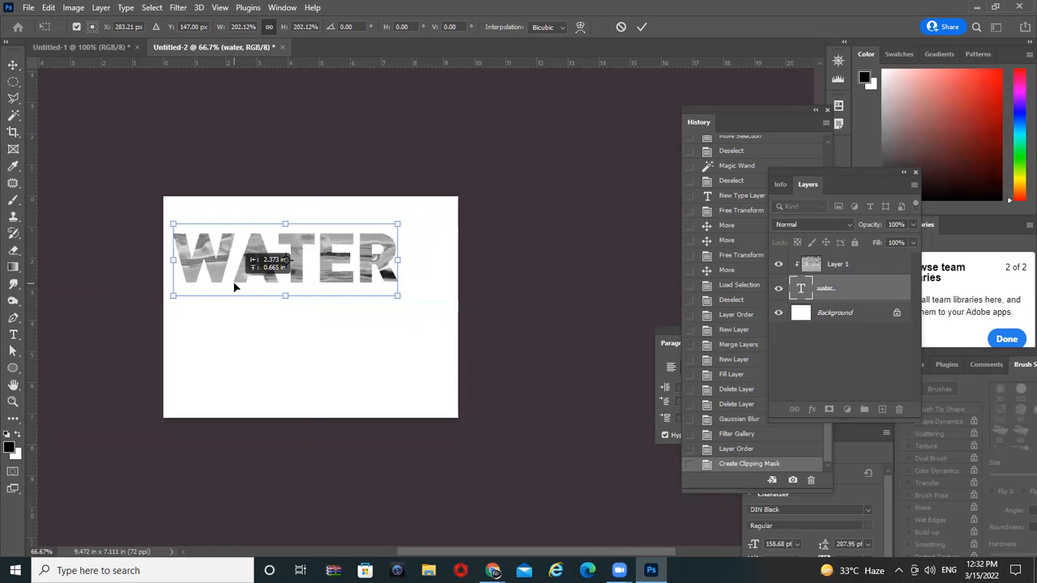
left_click_drag(395, 297, 445, 312)
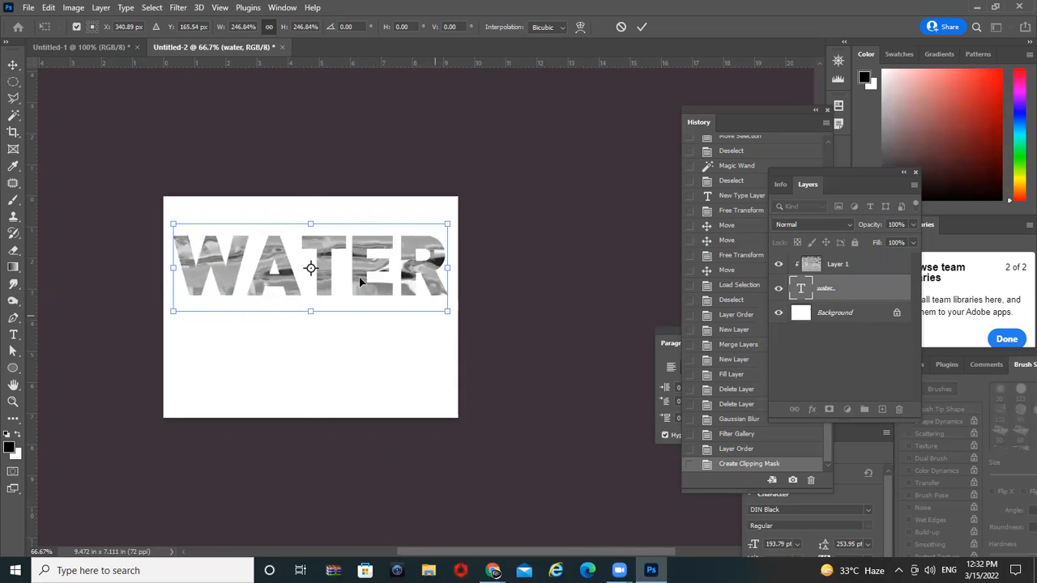
key("Return")
Step: Reposition the clipped chrome texture inside the WATER letters and inspect the letters up close
left_click(358, 276, "ctrl")
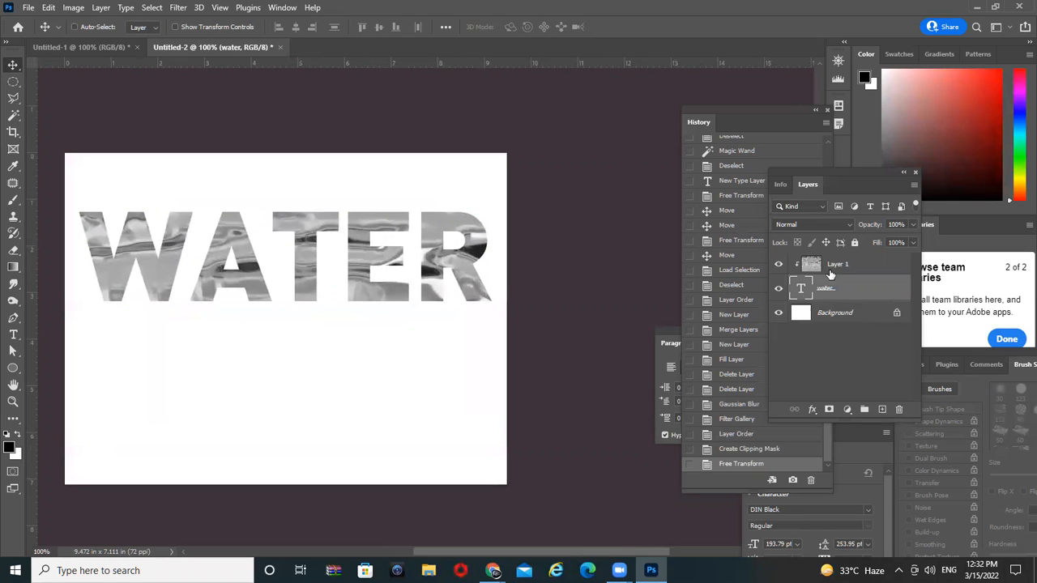
left_click(829, 274)
left_click_drag(315, 234, 394, 273)
scroll(394, 273, "up", 1)
scroll(385, 236, "up", 2)
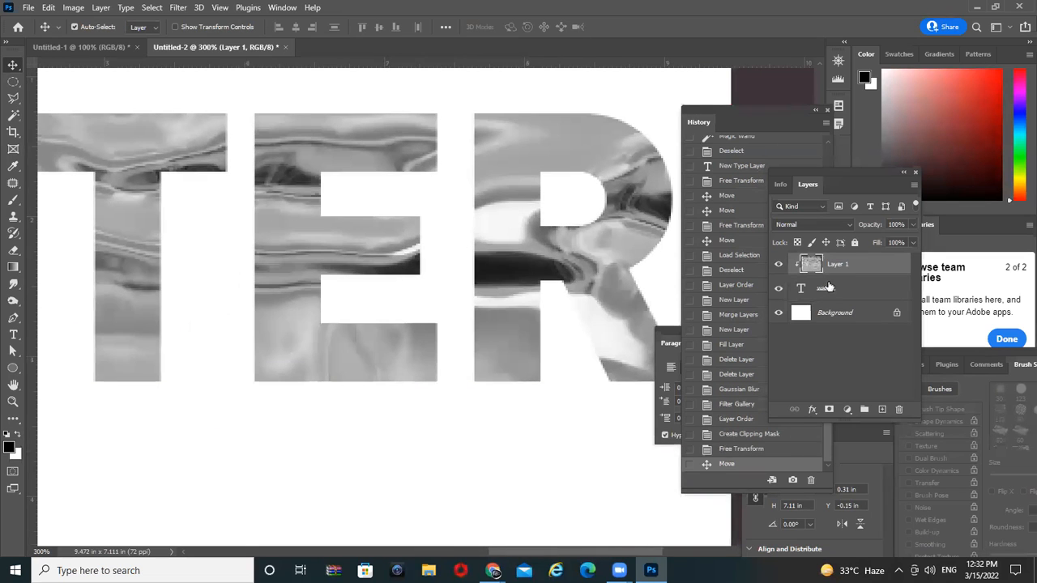
scroll(502, 301, "down", 2)
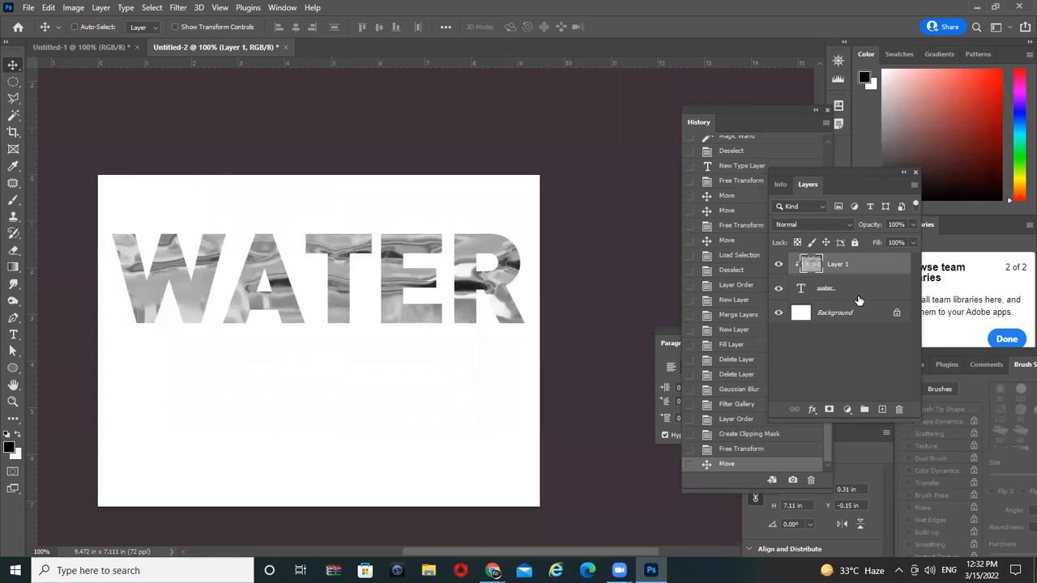
Step: Add a Bevel & Emboss effect to the WATER text with shadow colour 02070b and shadow opacity 21%
left_click(886, 293)
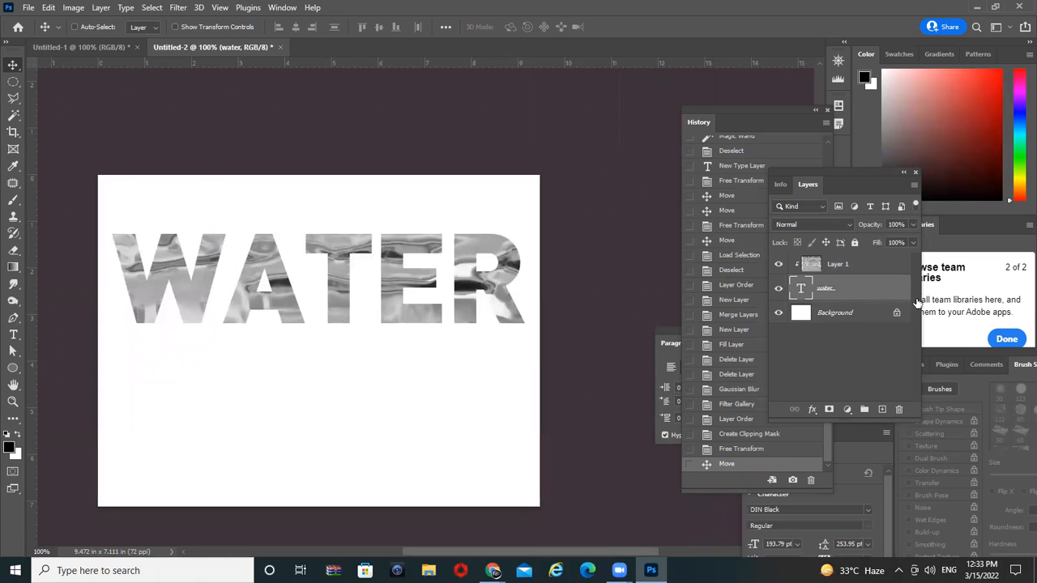
double_click(883, 296)
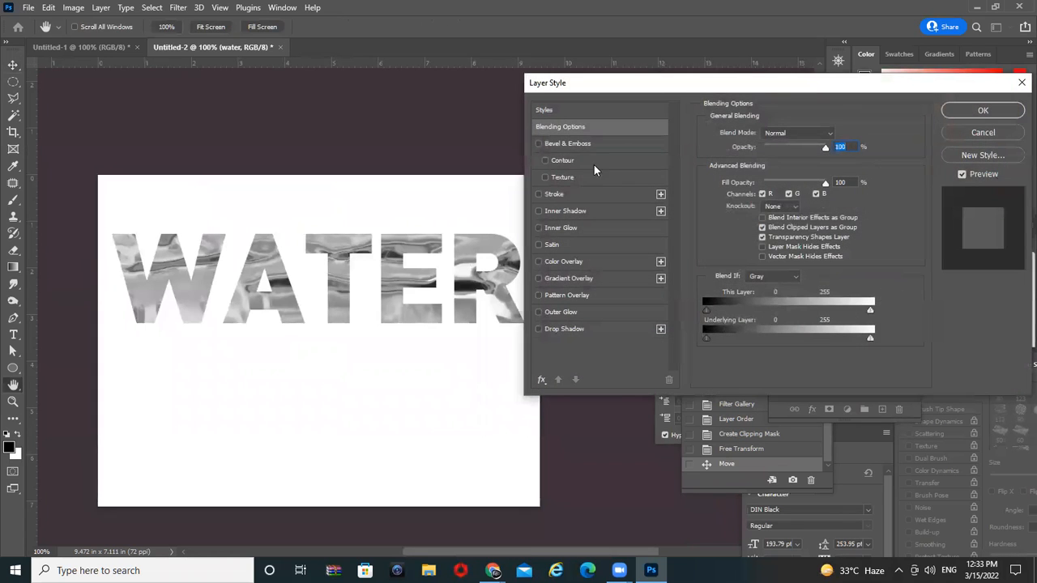
left_click(569, 145)
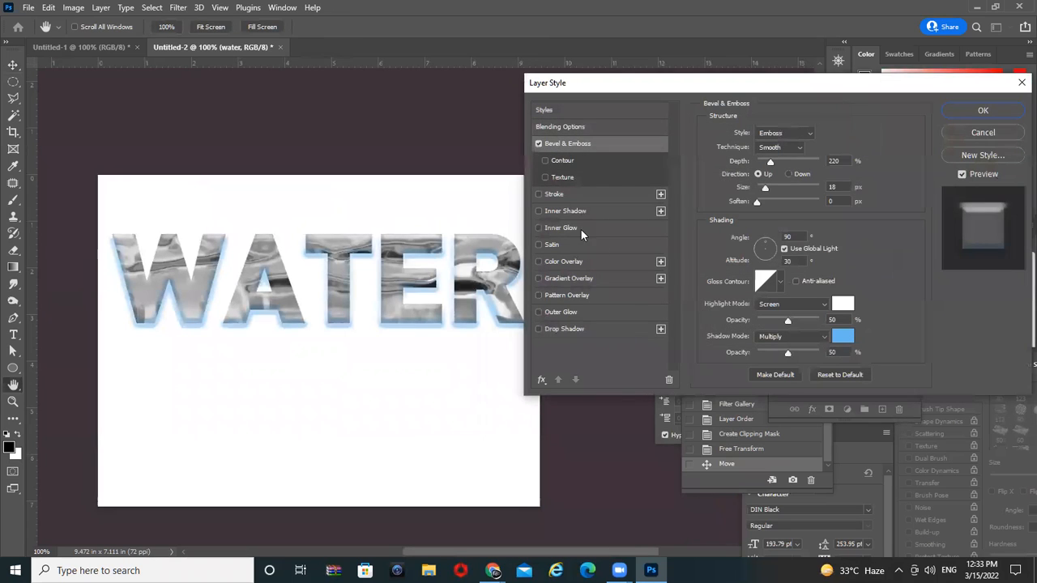
left_click(843, 336)
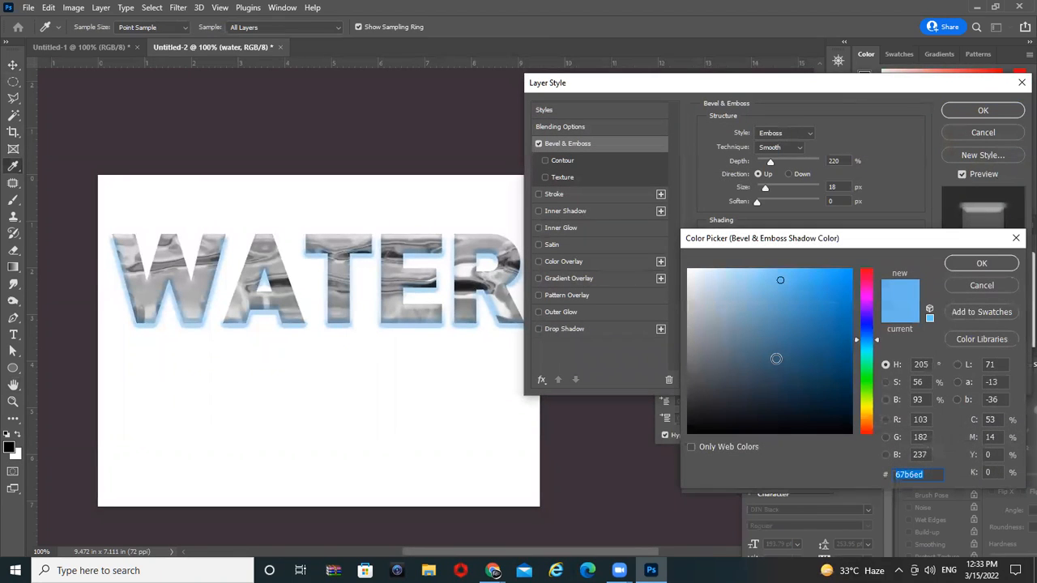
type("02070b")
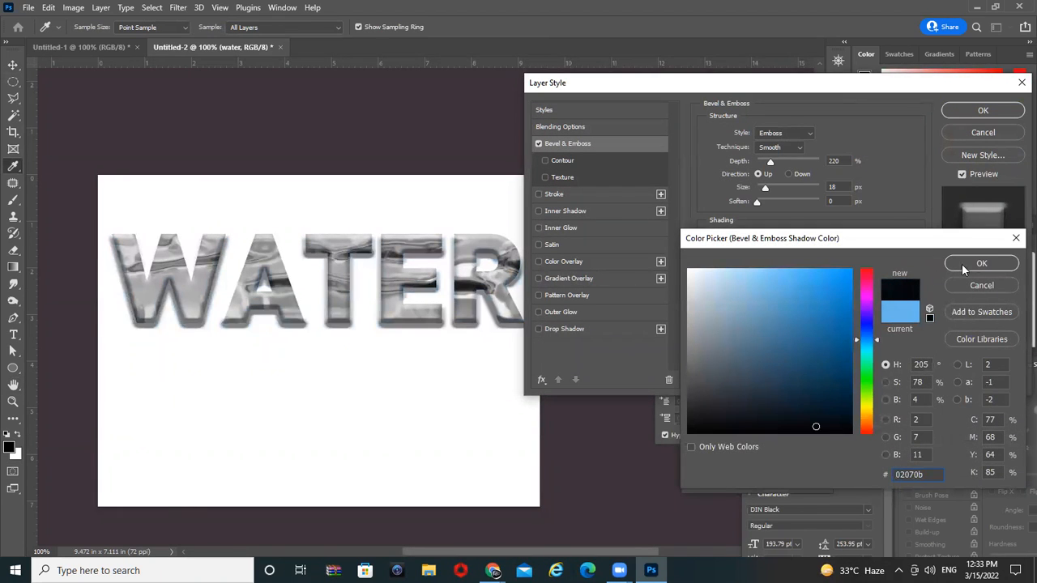
left_click(964, 264)
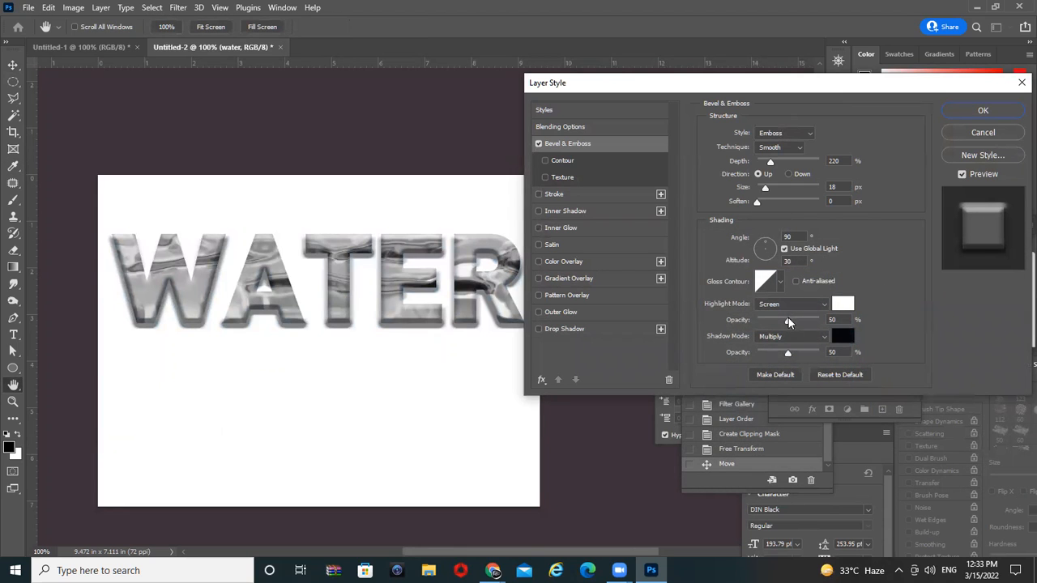
left_click_drag(787, 357, 769, 354)
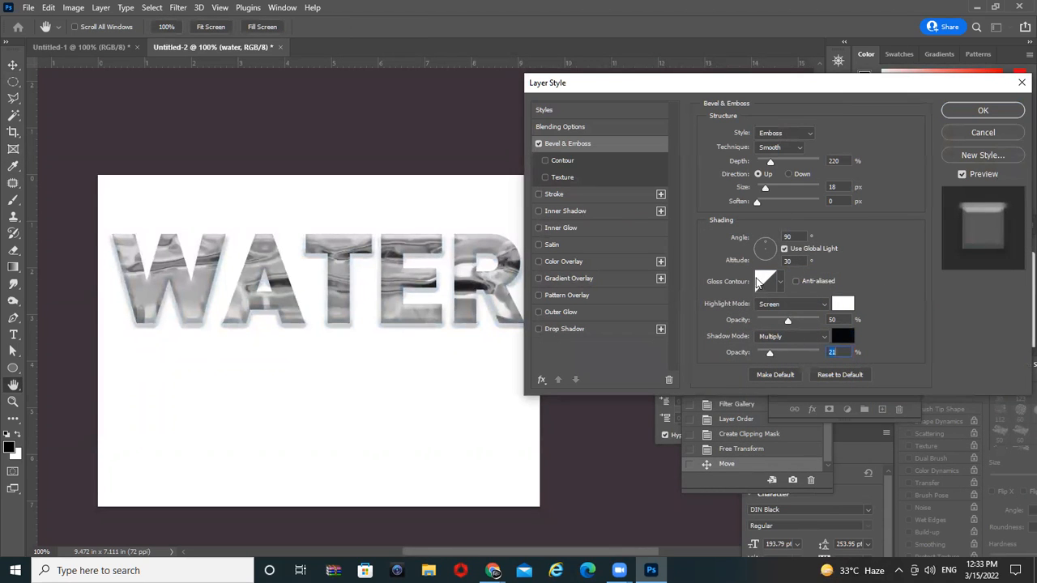
Step: Change the bevel to Inner Bevel with depth 1000%, size 6 px, angle 52° and altitude 0°, and apply the layer style
left_click(788, 134)
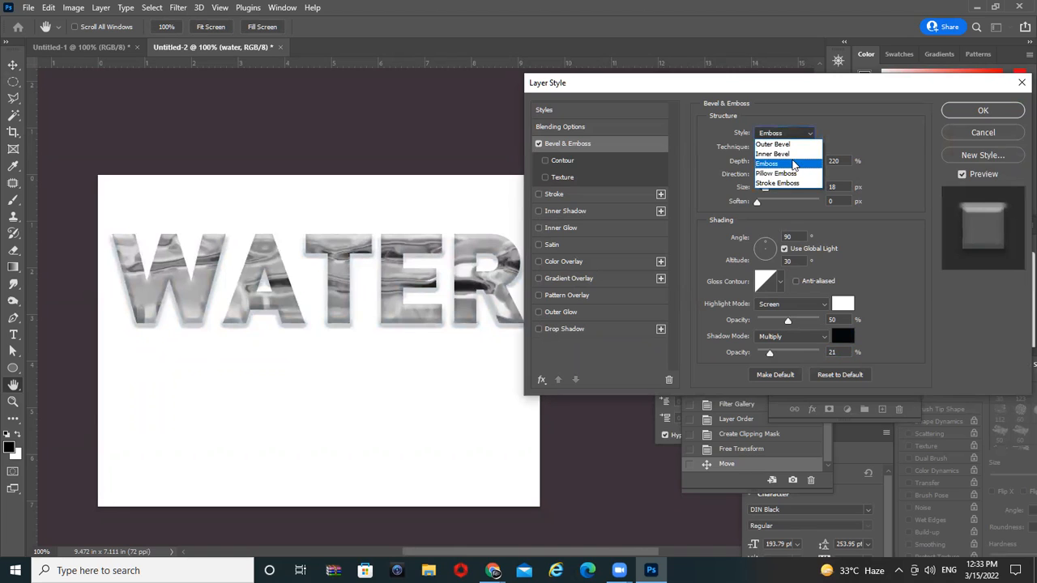
left_click(794, 162)
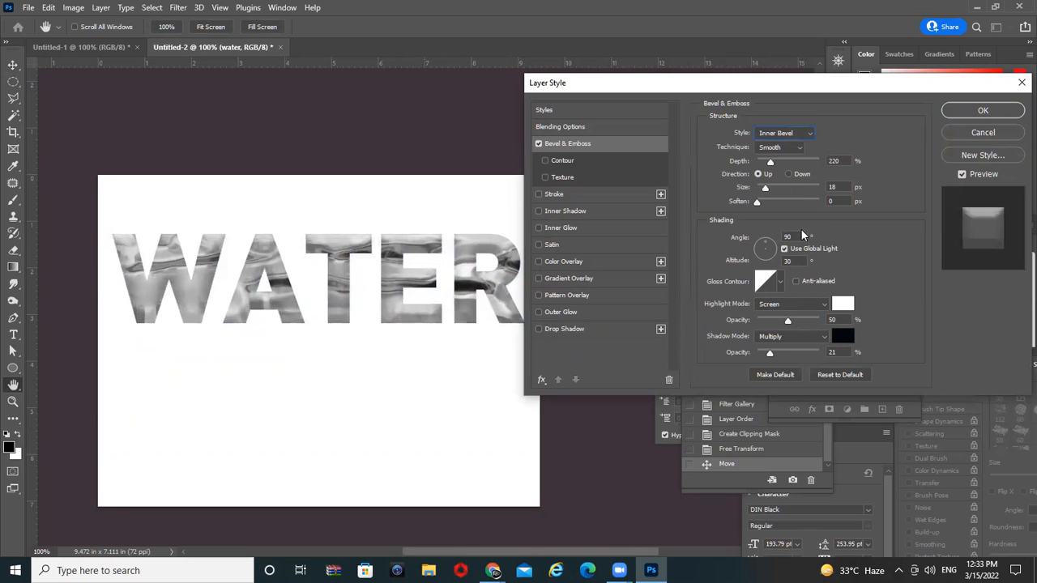
left_click_drag(778, 160, 810, 165)
left_click(807, 161)
mouse_move(774, 187)
left_mouse_down()
mouse_move(788, 188)
mouse_move(761, 192)
left_mouse_up()
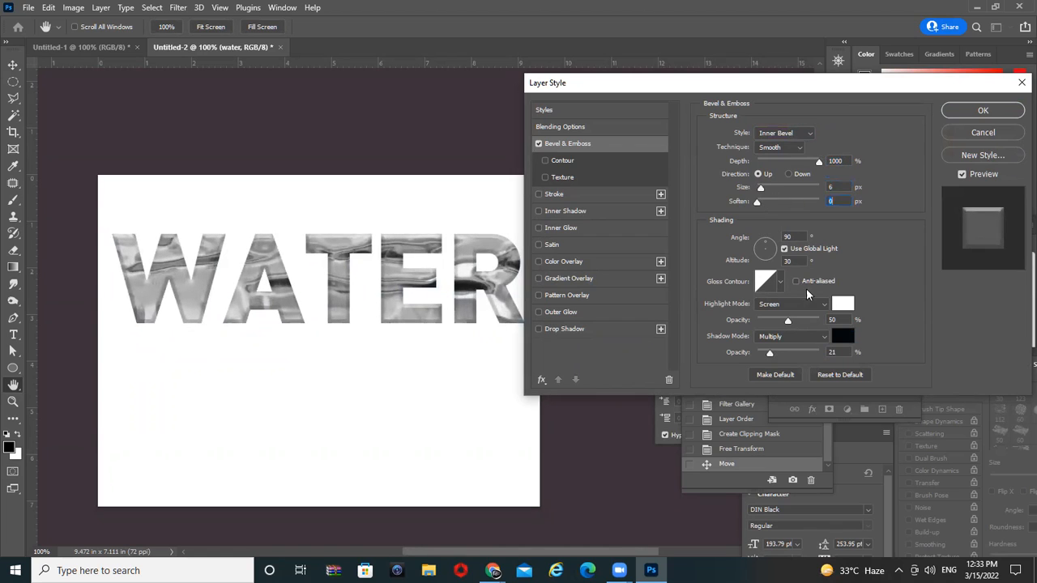
left_click_drag(764, 243, 774, 238)
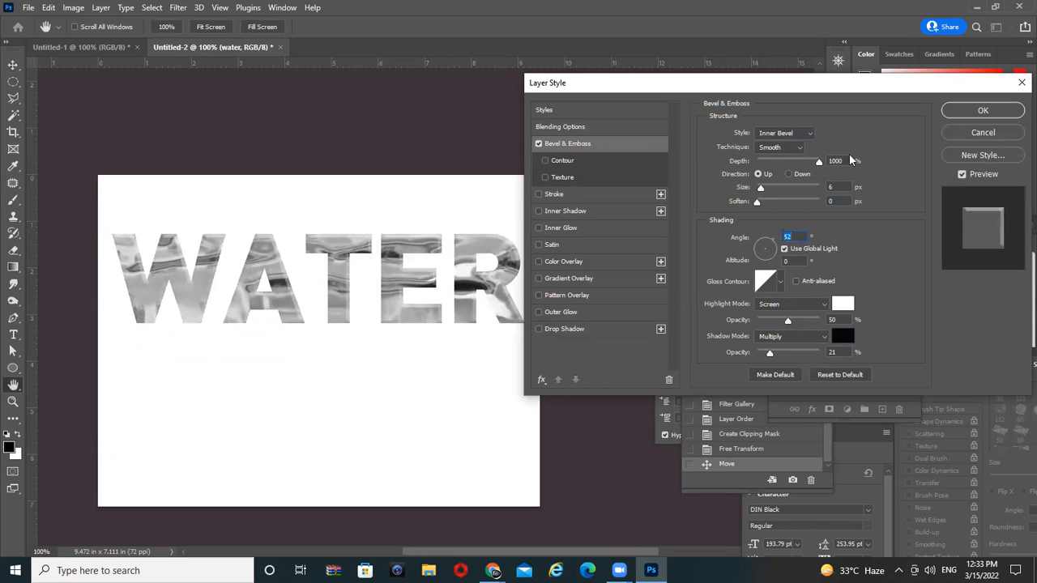
left_click(993, 113)
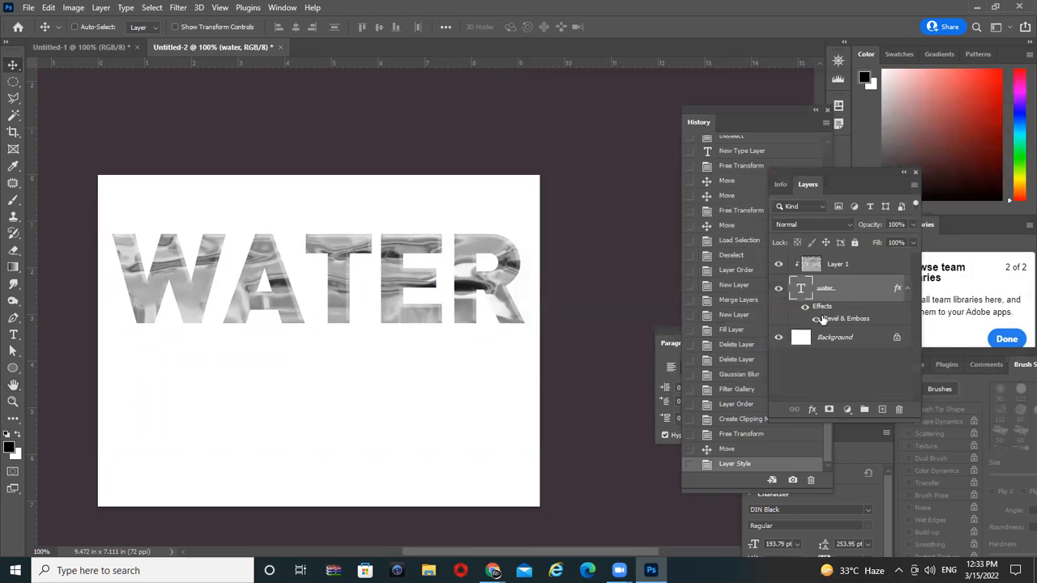
Step: Duplicate the chrome layer beneath the WATER text and align the copy with the canvas as its backdrop
left_click(857, 265)
left_click_drag(851, 271, 852, 354)
left_click_drag(450, 346, 502, 334)
Step: Enlarge the chrome backdrop copy to about 7.69 in high and shift it to cover the whole canvas
key("ctrl+t")
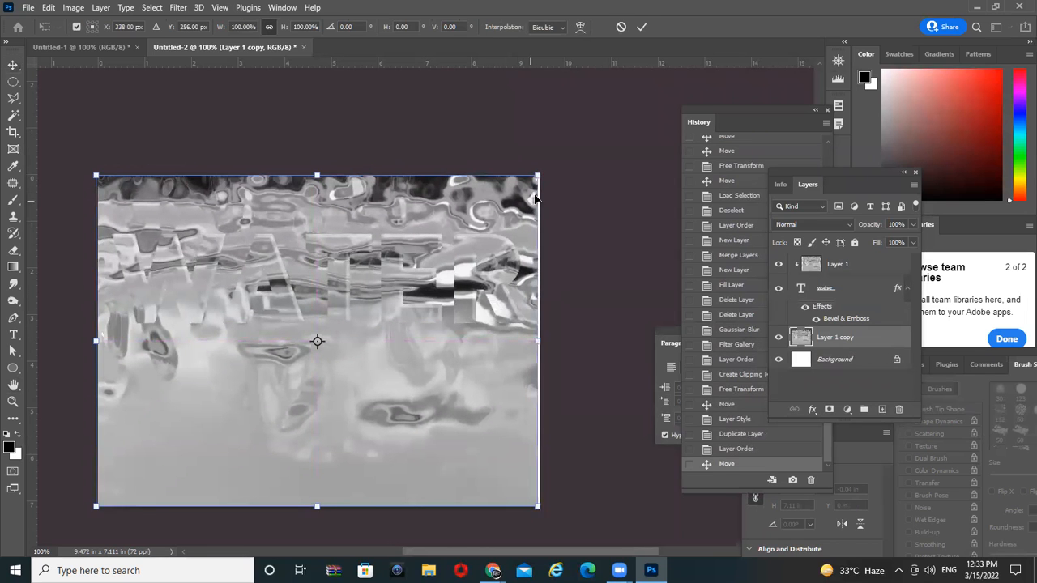
left_click_drag(536, 176, 575, 151)
key("Return")
mouse_move(501, 210)
left_mouse_down()
mouse_move(562, 190)
mouse_move(518, 204)
left_mouse_up()
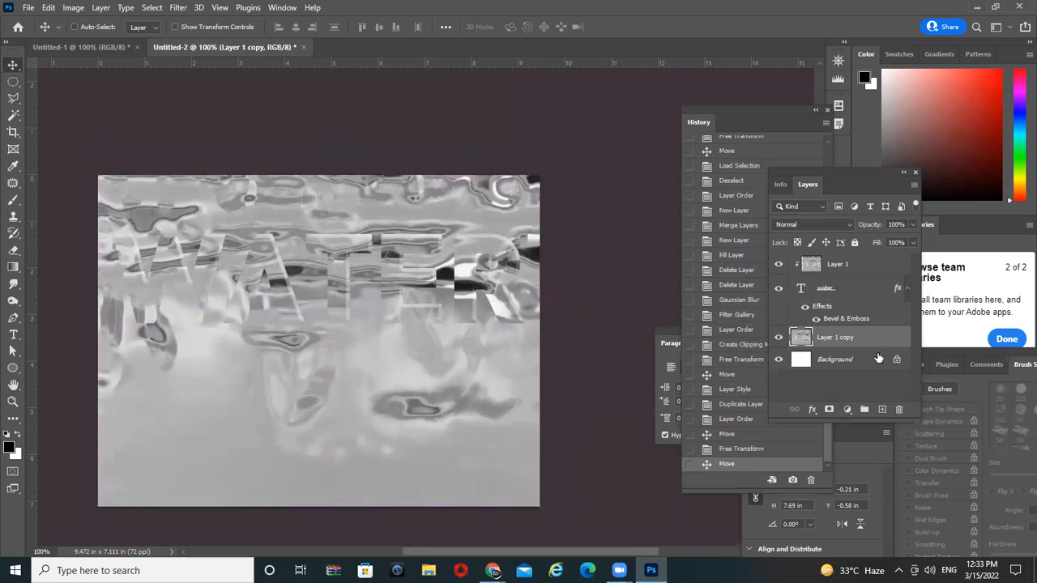
Step: Try colorizing the chrome backdrop copy in Hue/Saturation with hue 239 and saturation 73
key("ctrl+u")
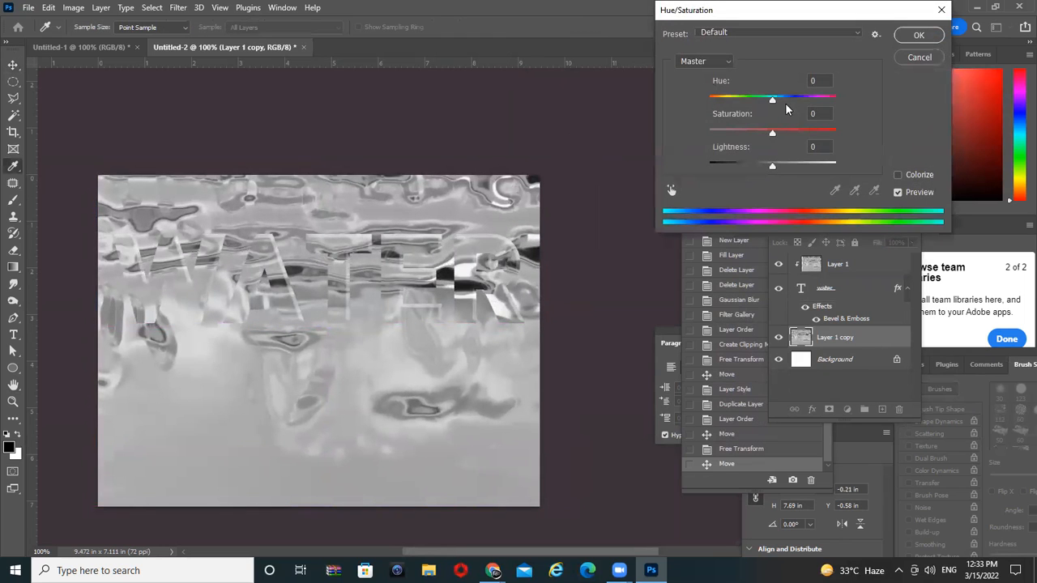
left_click(921, 180)
left_click_drag(744, 103, 810, 145)
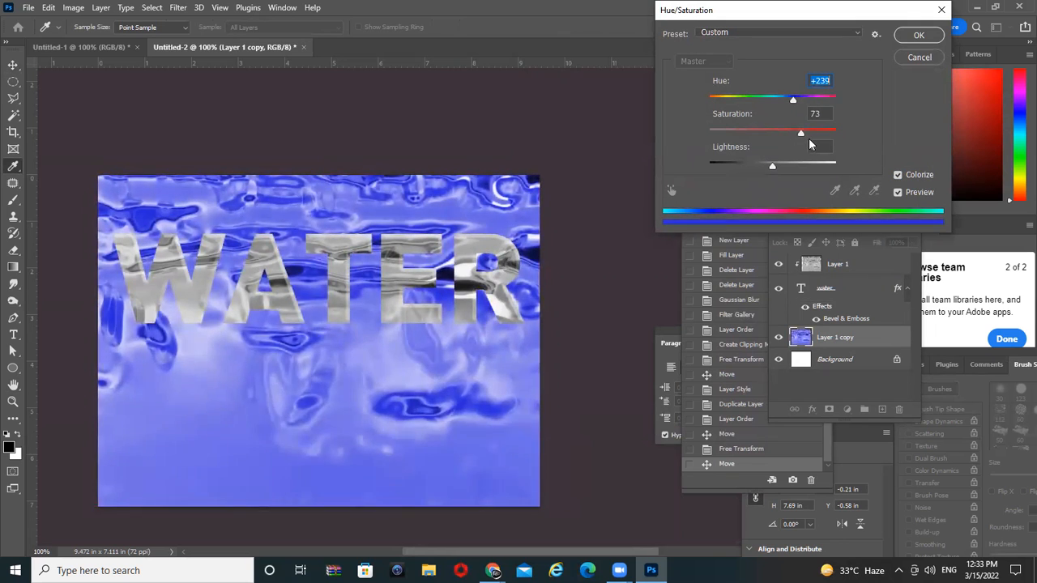
left_click(919, 57)
Step: Delete the chrome backdrop copy beneath the WATER text
left_click_drag(842, 334, 897, 410)
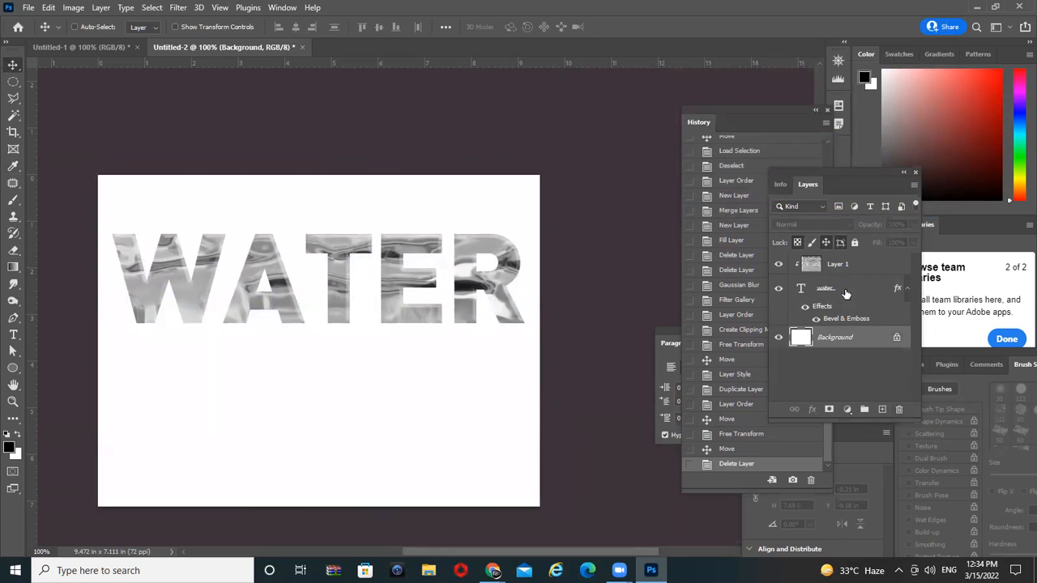
left_click(80, 45)
left_click(228, 48)
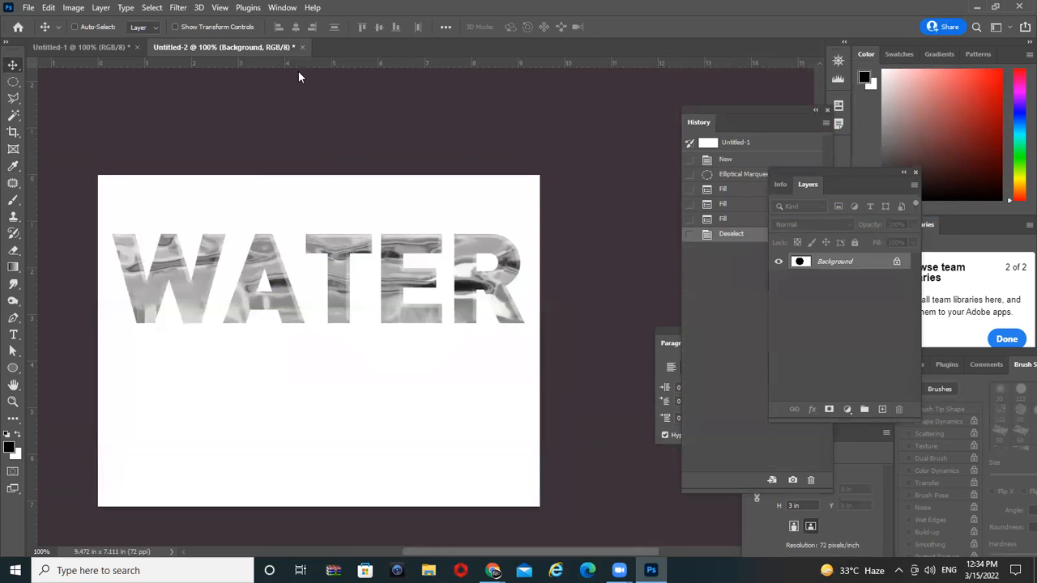
Step: Try the Conté Crayon and Graphic Pen sketch filters on the white Background layer in the Filter Gallery
left_click(178, 7)
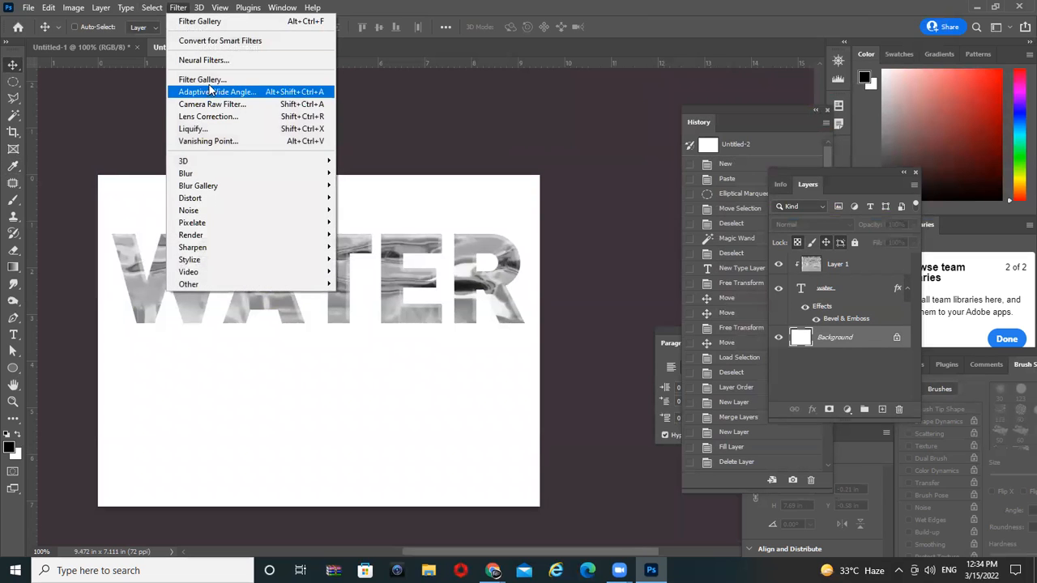
key("Escape")
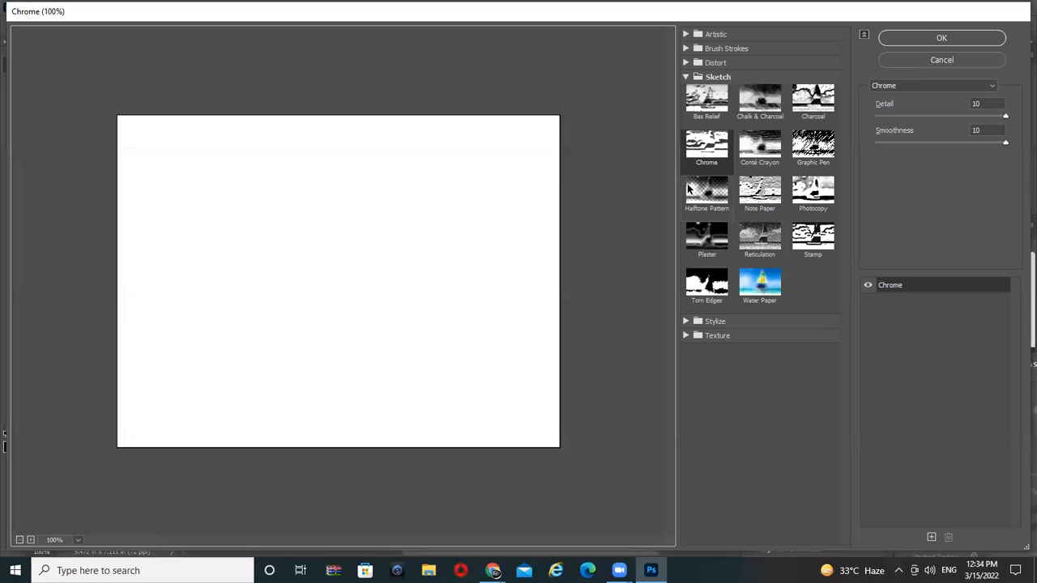
left_click(777, 145)
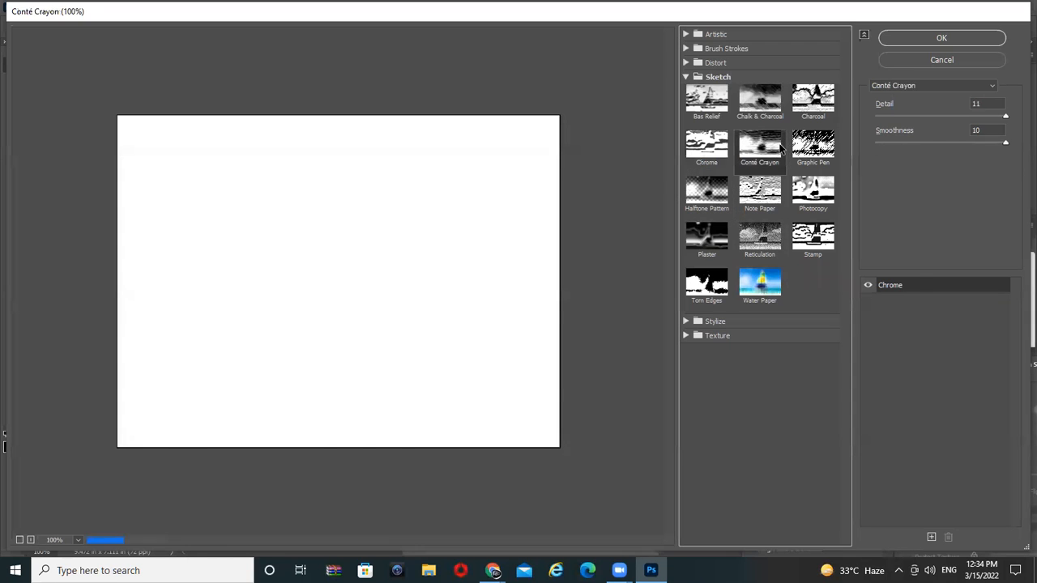
left_click(815, 154)
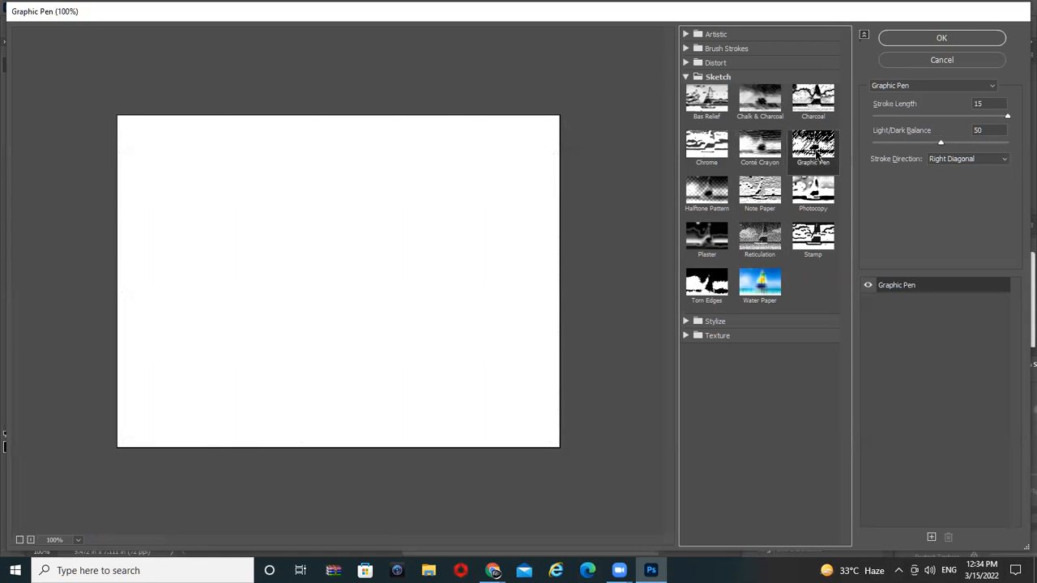
left_click(759, 146)
left_click(990, 62)
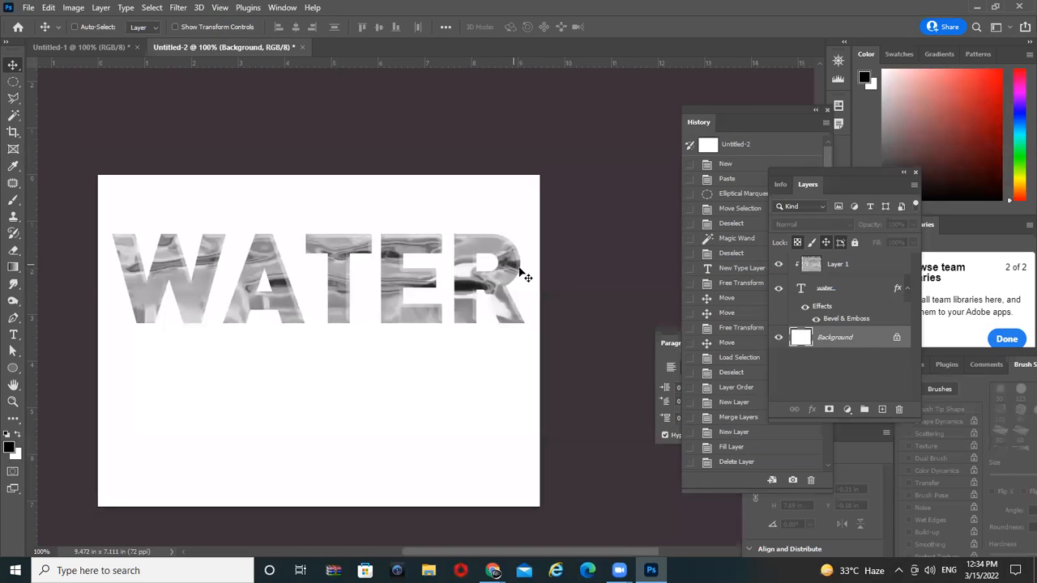
Step: Strip the WATER text of its clipped chrome layer and bevel effect, and merge it into the Background layer
left_click_drag(838, 279, 897, 410)
left_click_drag(839, 296, 898, 409)
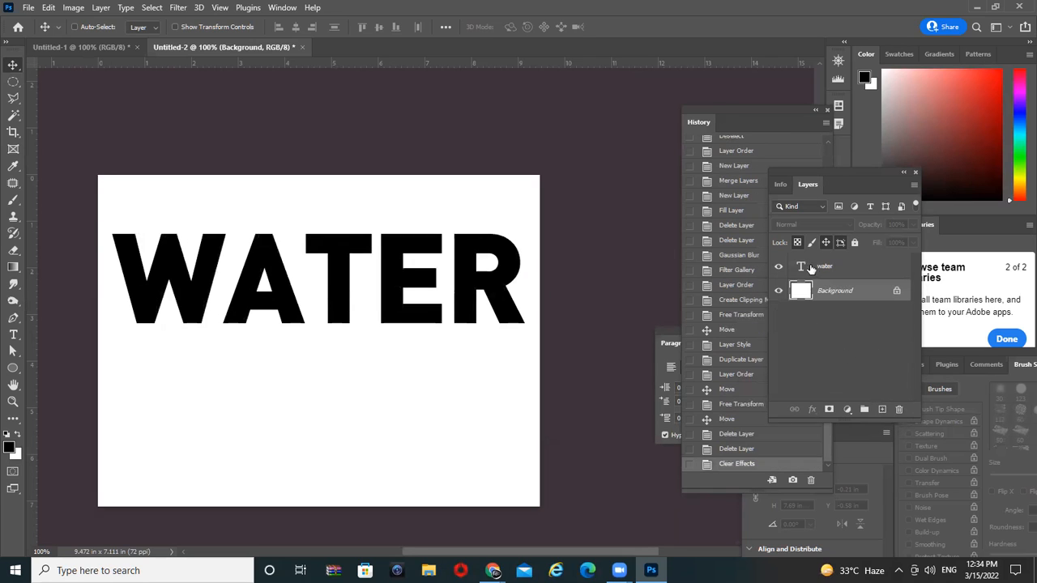
left_click(842, 269)
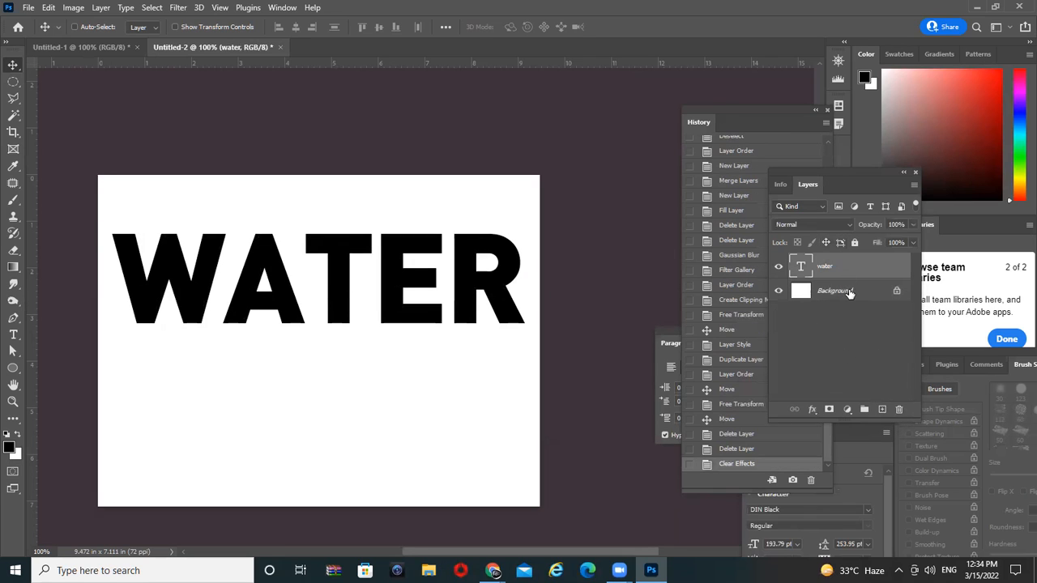
key("ctrl+e")
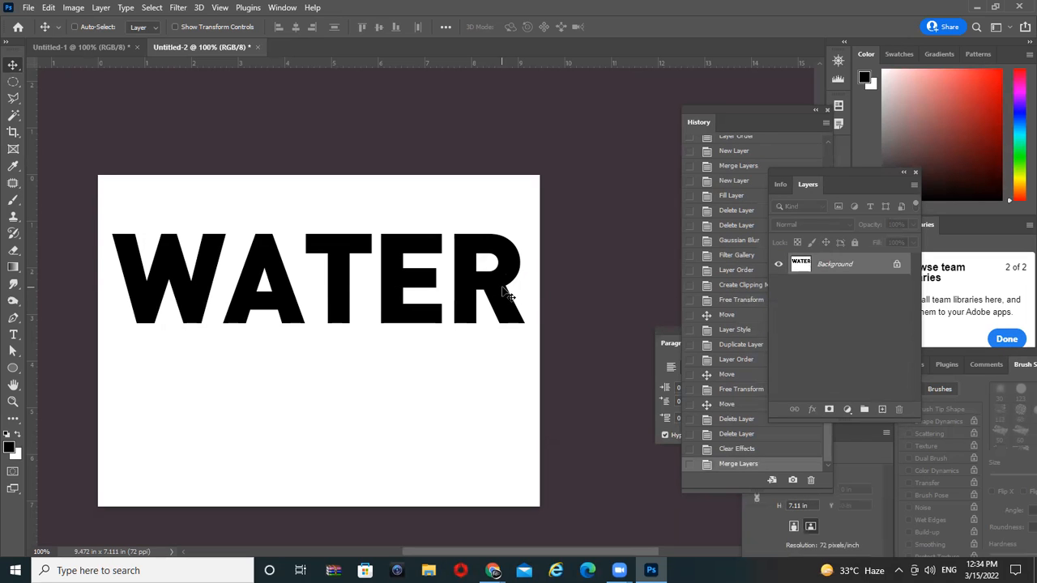
Step: Try Conté Crayon on the merged WATER image, then Graphic Pen with stroke length 4 and light/dark balance 9
left_click(178, 7)
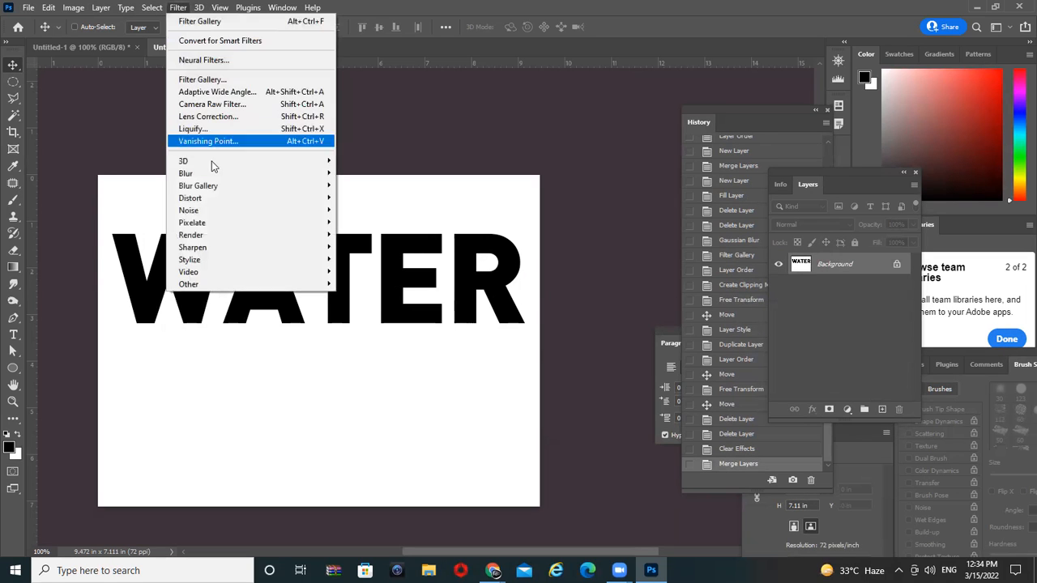
left_click(203, 79)
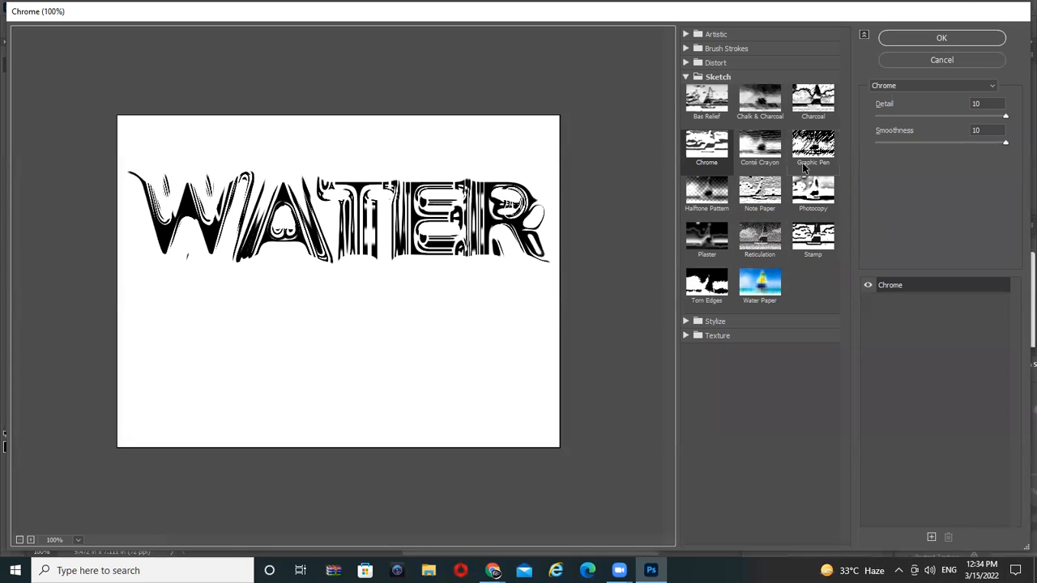
left_click(753, 146)
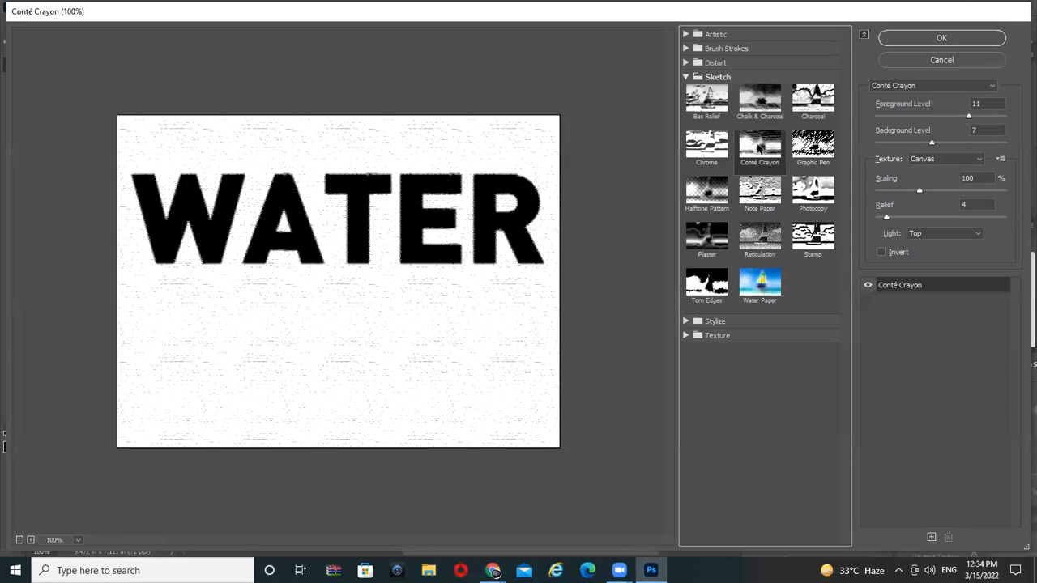
left_click(803, 161)
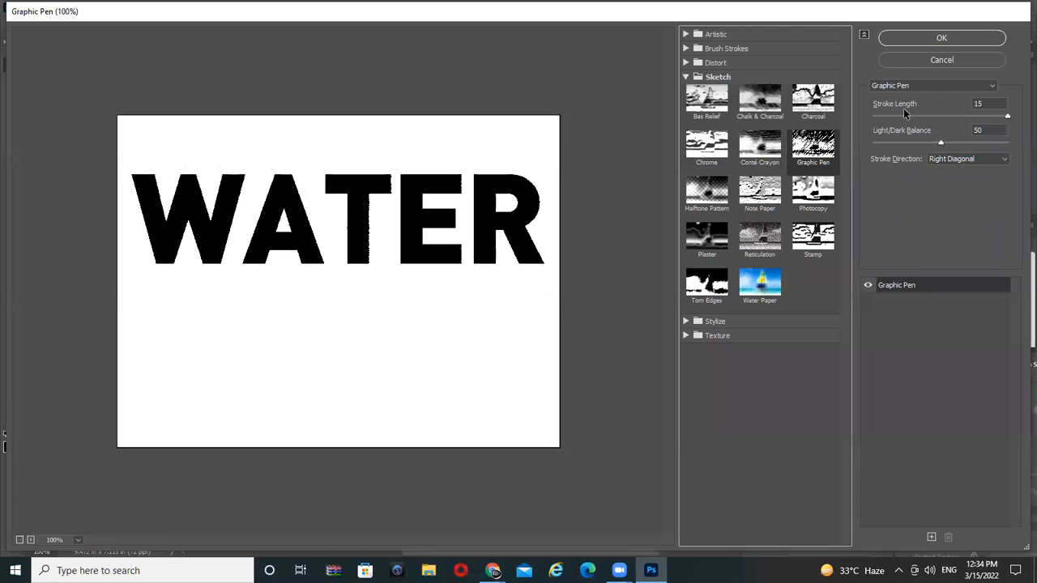
left_click(993, 118)
mouse_move(993, 117)
left_mouse_down()
mouse_move(901, 118)
mouse_move(930, 143)
mouse_move(885, 149)
left_mouse_up()
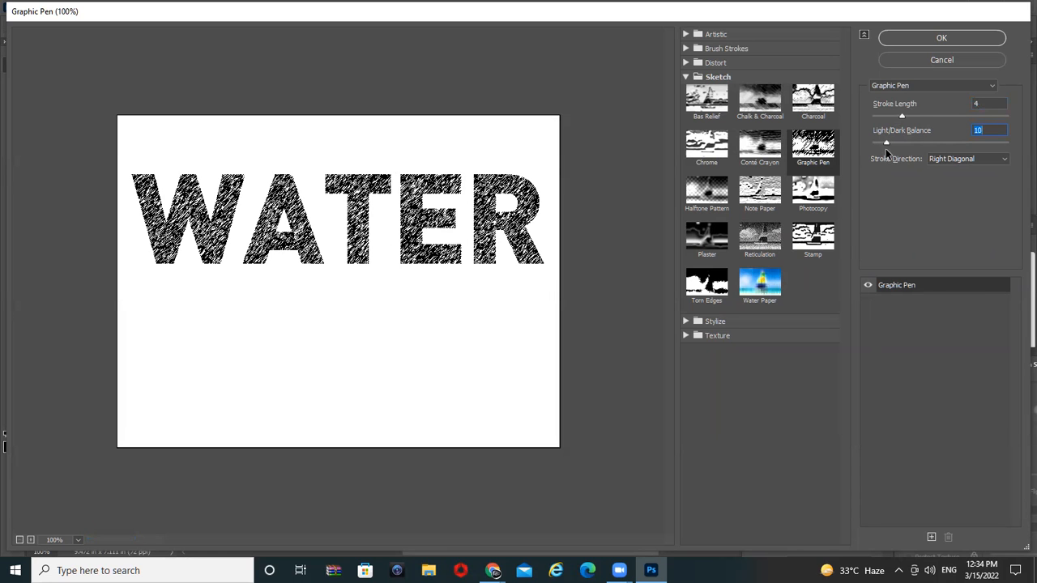
key("alt")
left_click(434, 166, "ctrl")
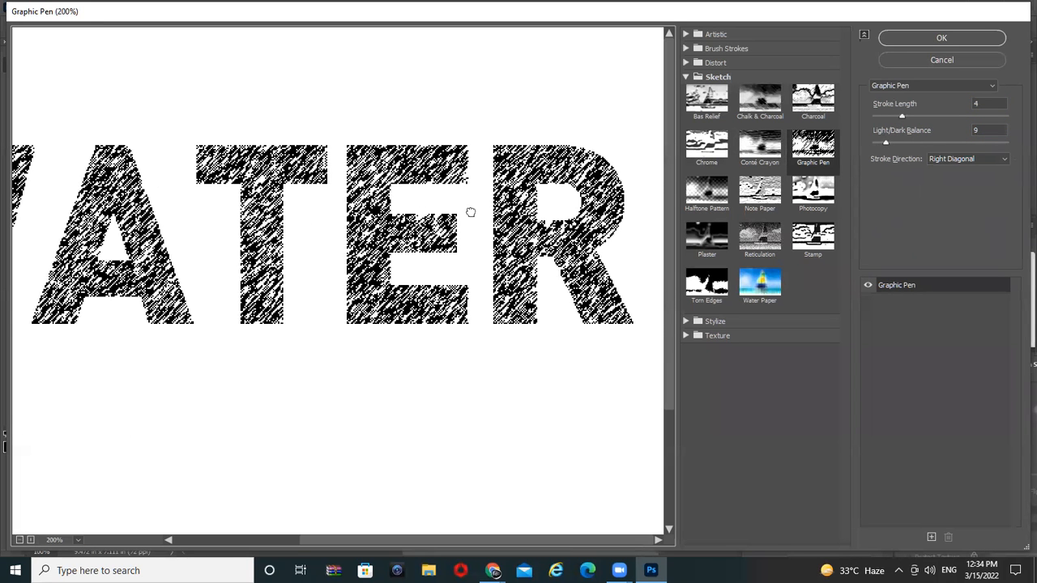
left_click_drag(905, 147, 886, 148)
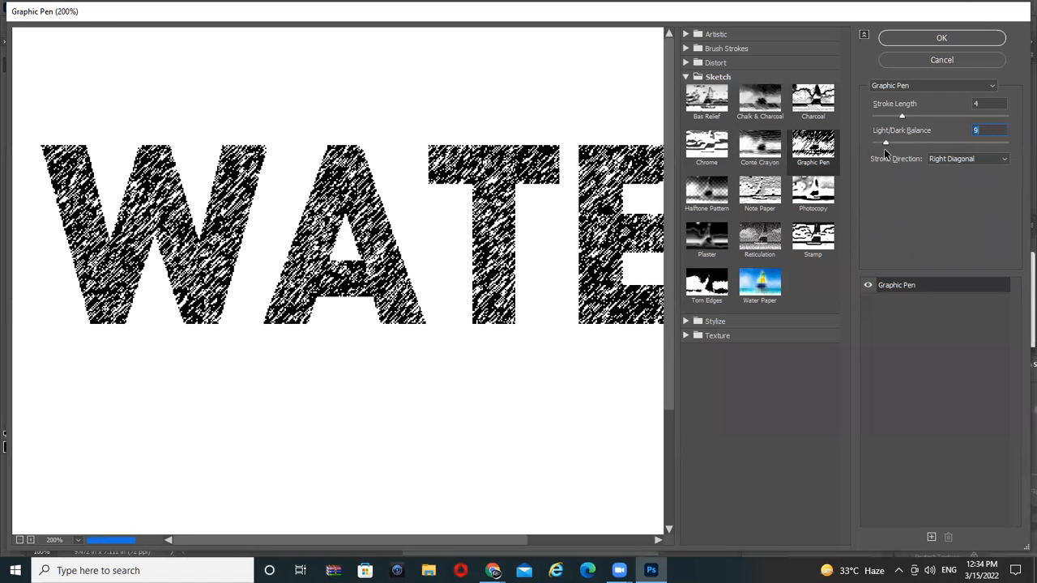
Step: Compare the Right Diagonal, Left Diagonal and Horizontal stroke directions of the Graphic Pen filter on the lettering
left_click(958, 160)
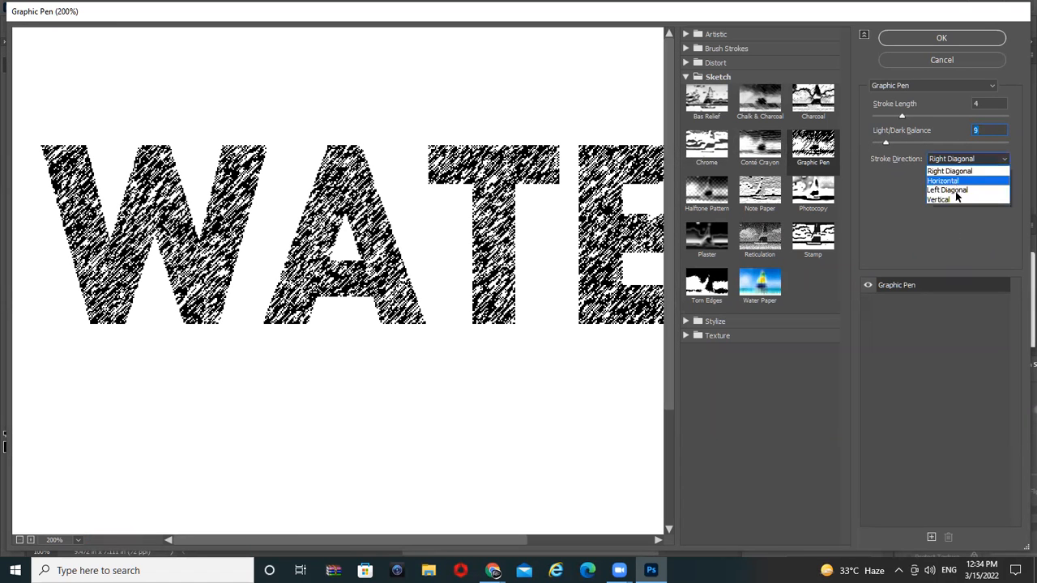
left_click(960, 173)
left_click(961, 161)
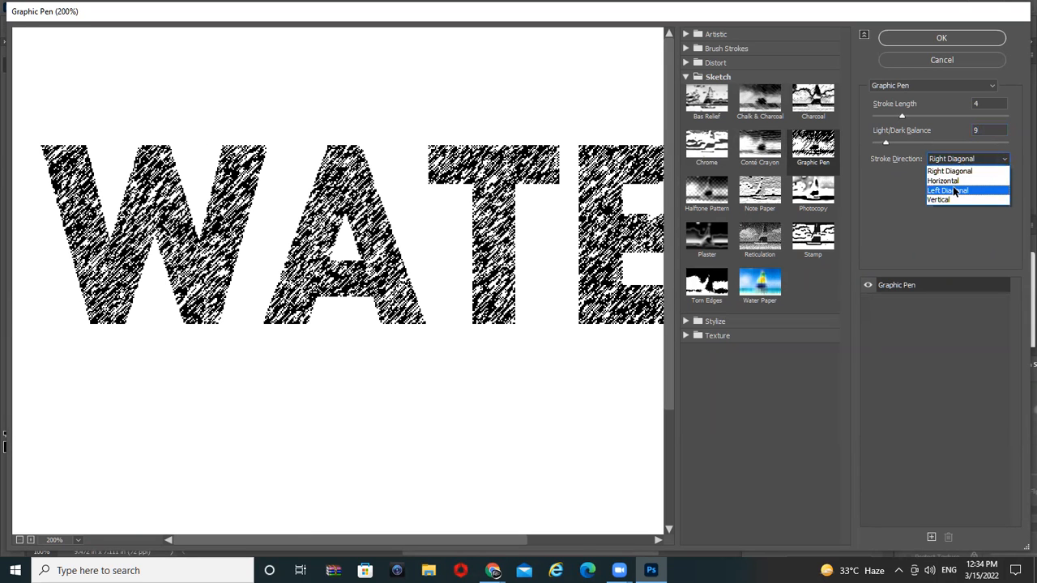
left_click(960, 190)
left_click(966, 162)
left_click(964, 182)
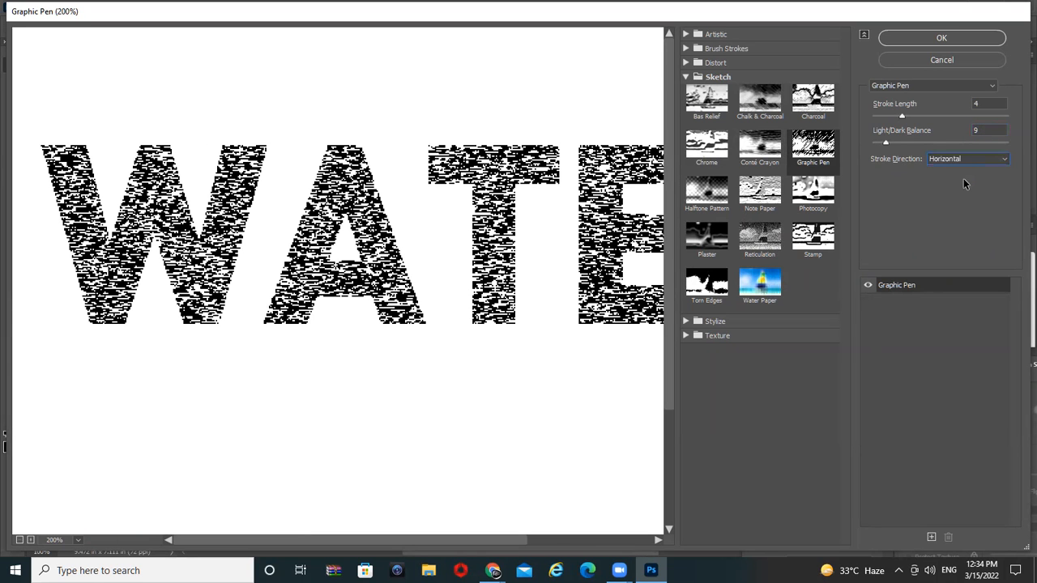
left_click_drag(558, 258, 398, 241)
key("ctrl+minus")
key("ctrl+minus")
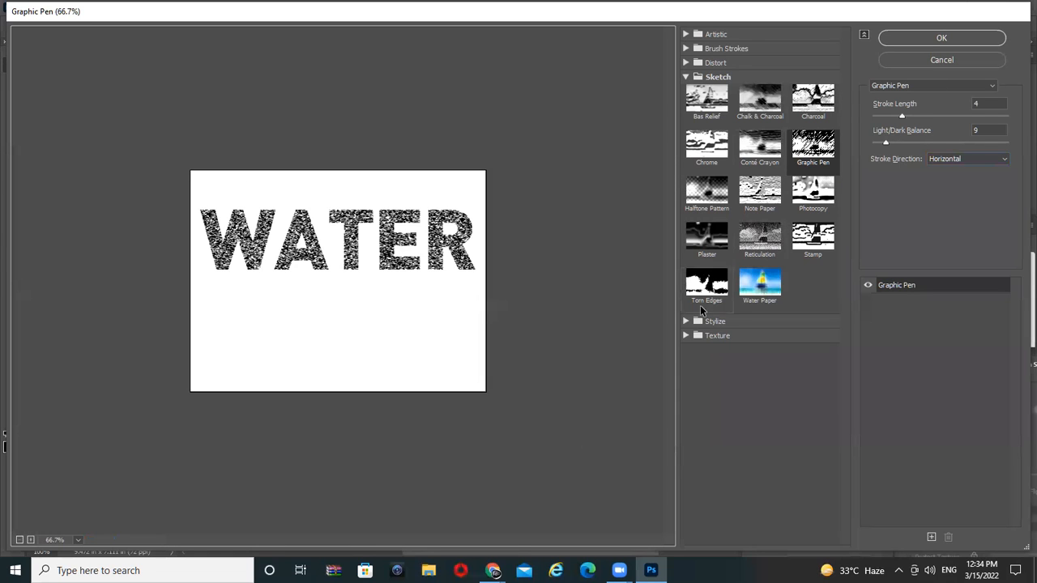
Step: Try the Halftone Pattern filter on the WATER image with size 4, contrast 25 and pattern type Line
left_click(717, 203)
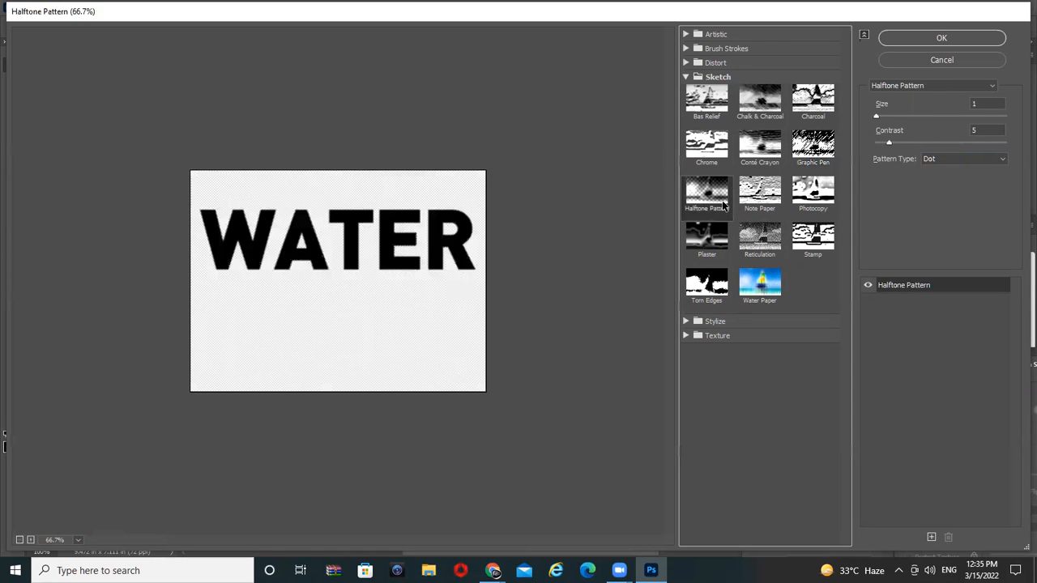
key("ctrl+plus")
key("ctrl+plus")
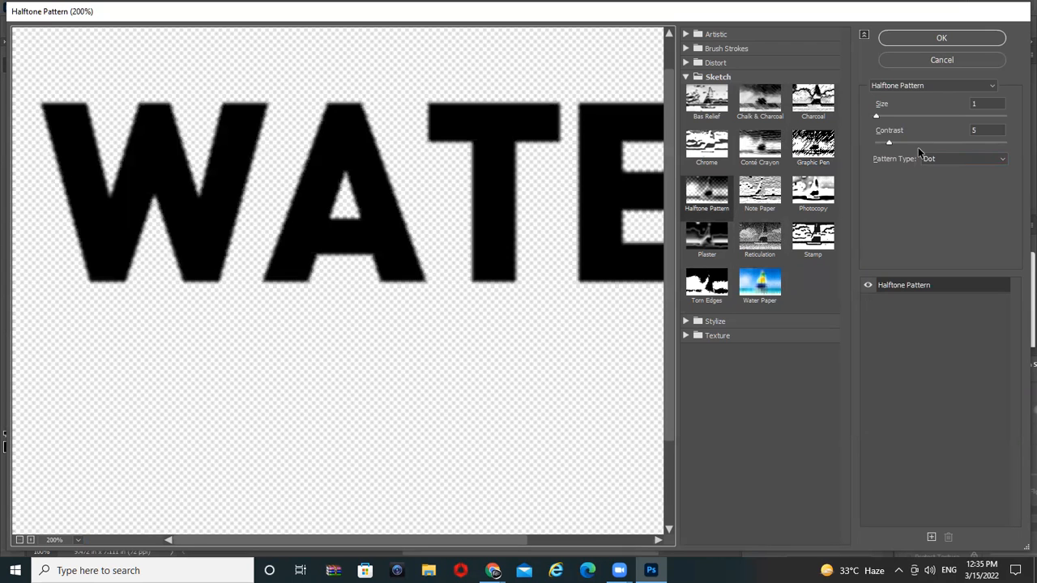
left_click(948, 116)
left_click_drag(920, 117, 909, 118)
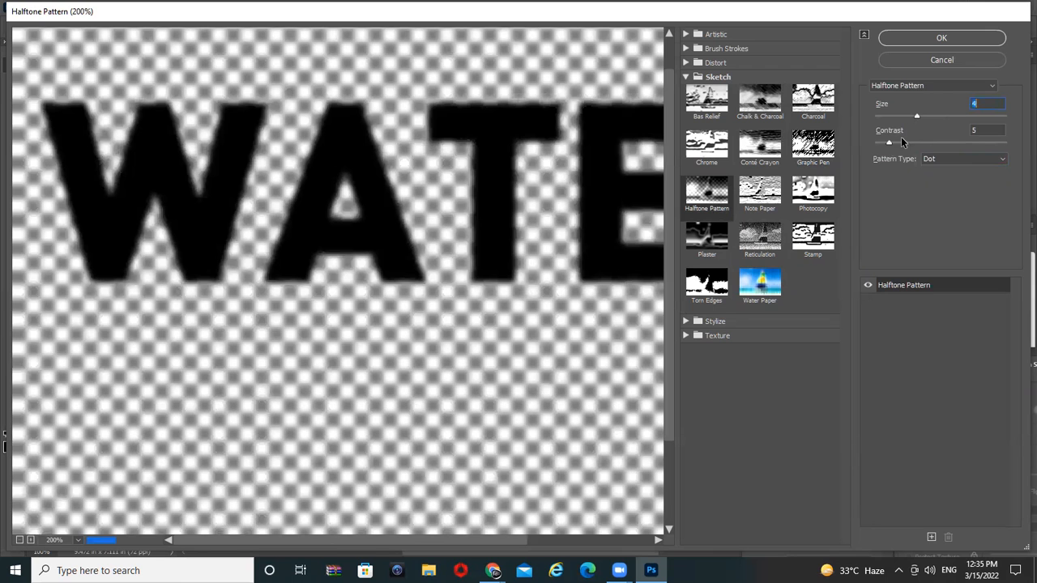
left_click(940, 142)
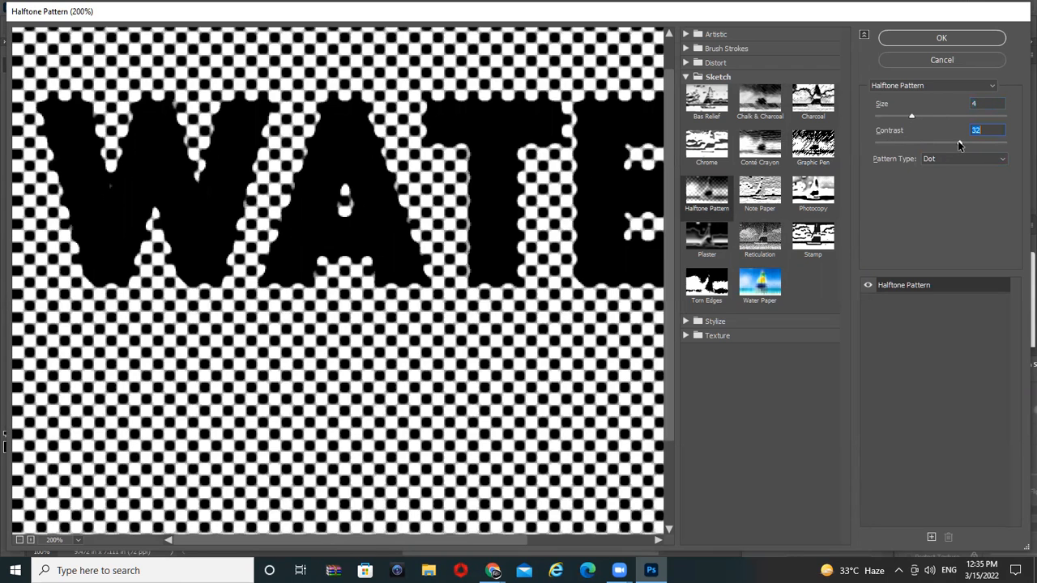
left_click(938, 159)
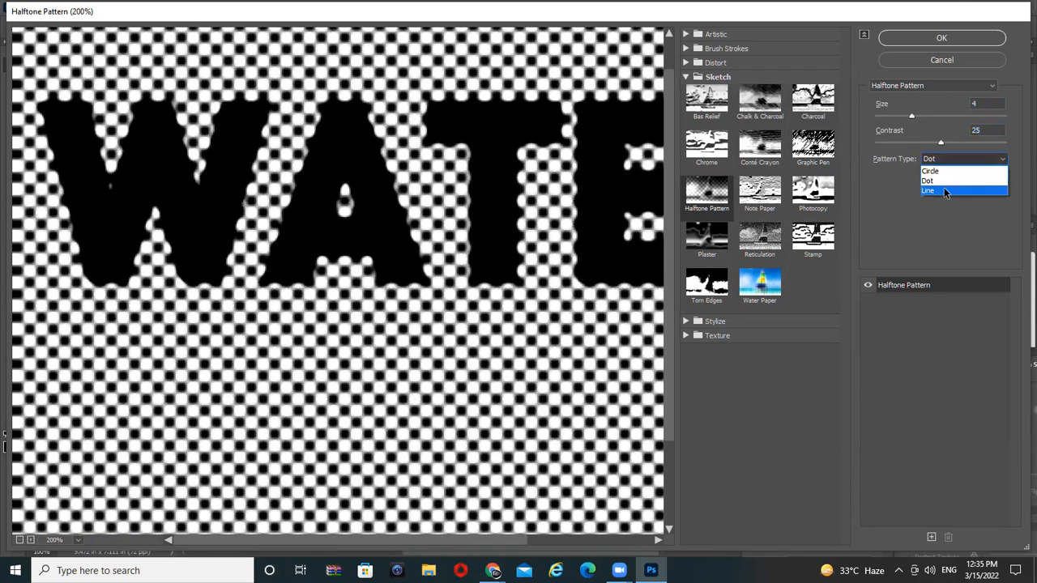
left_click(943, 191)
left_click(954, 62)
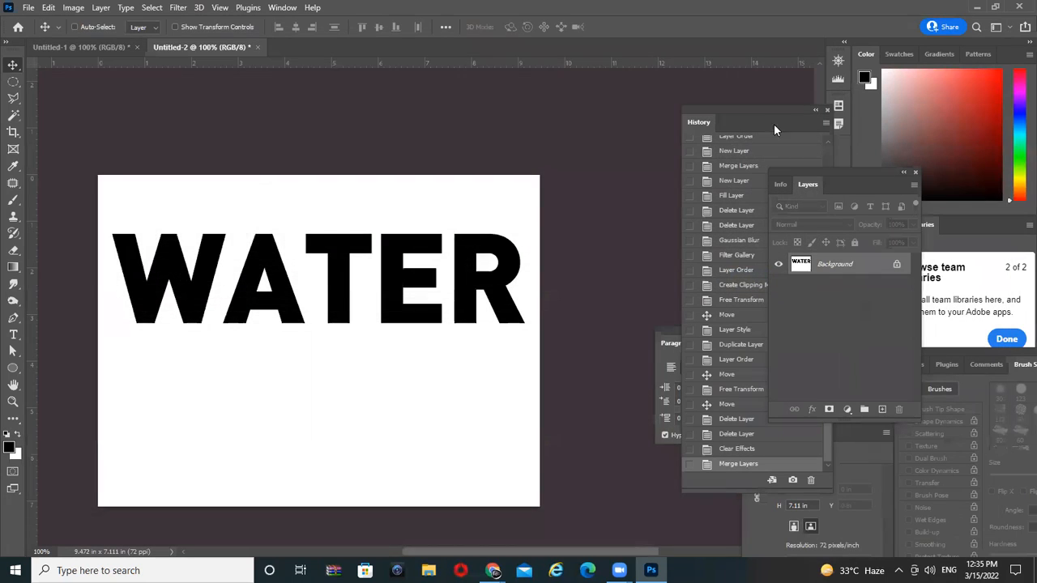
Step: Fill the merged Background layer with white to erase the WATER lettering
key("x")
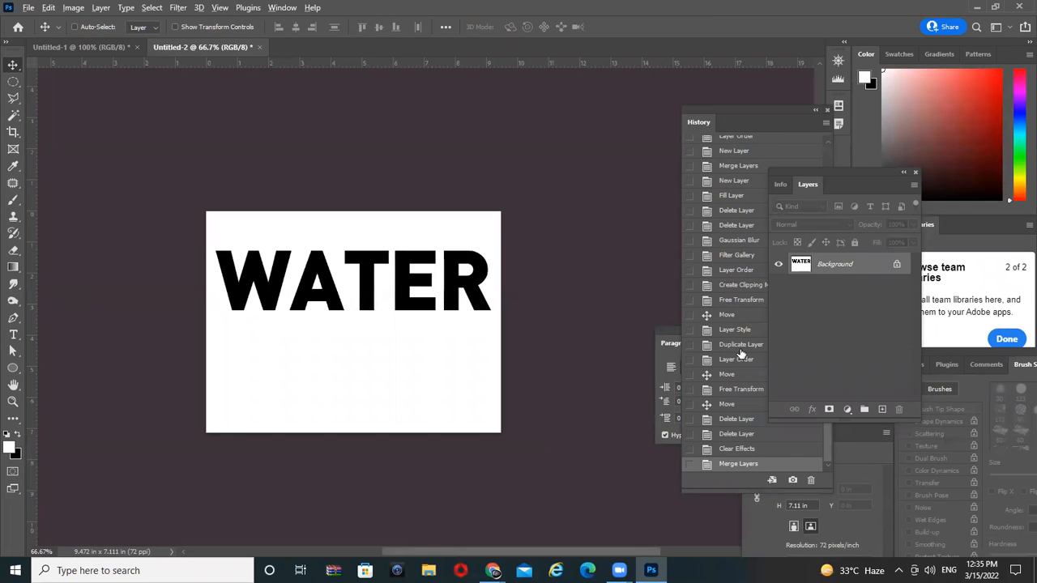
key("alt+BackSpace")
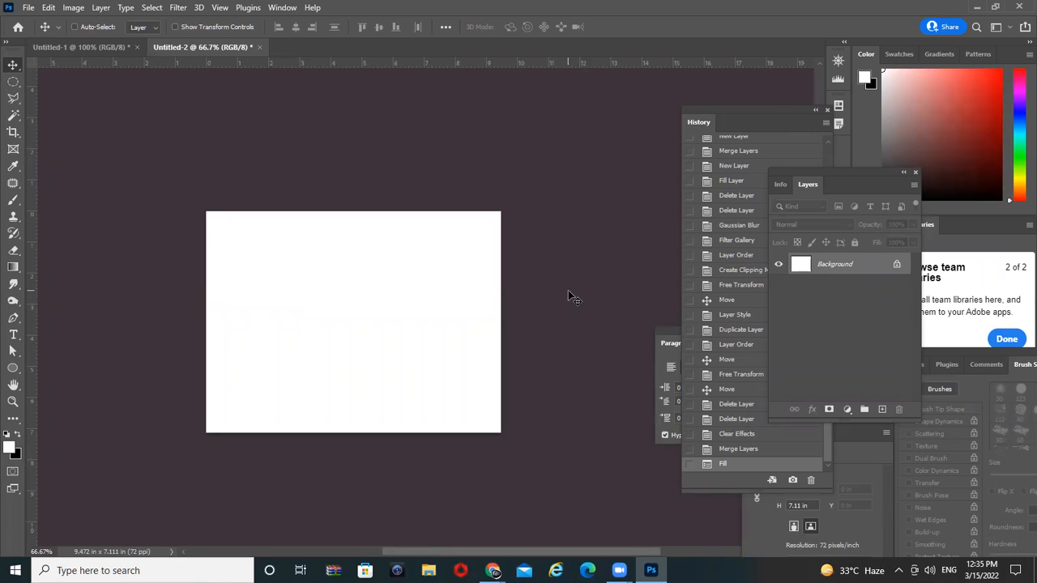
Step: Apply the Halftone Pattern sketch filter to the white canvas with size 1, contrast 3 and pattern type Line
left_click(178, 7)
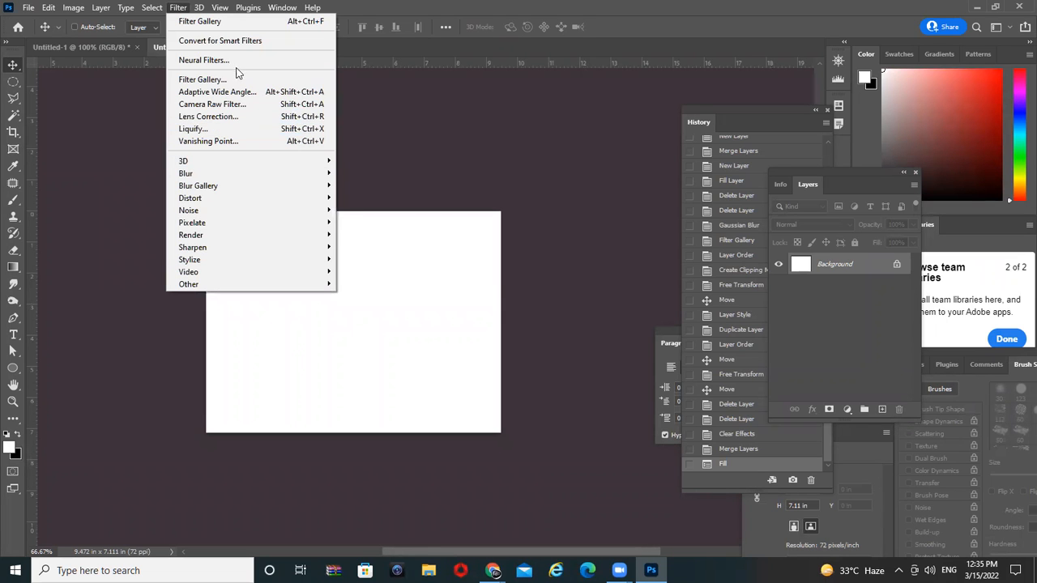
left_click(292, 80)
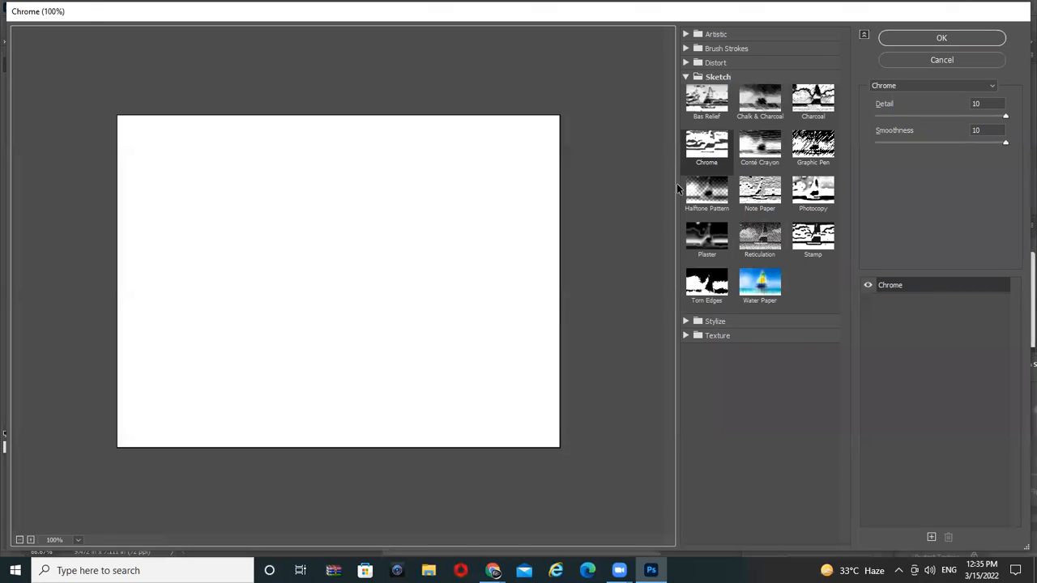
left_click(695, 191)
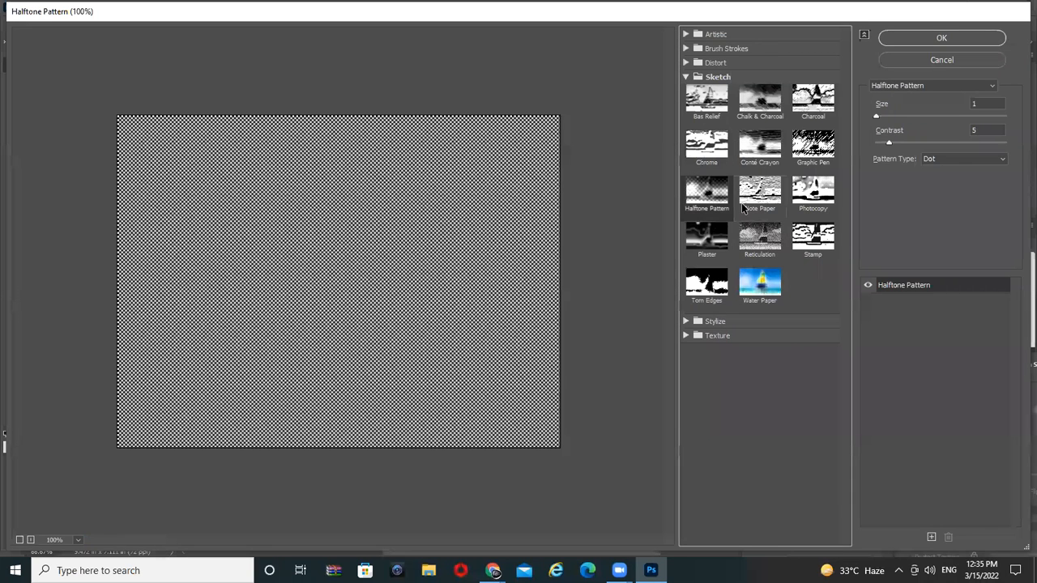
left_click(948, 160)
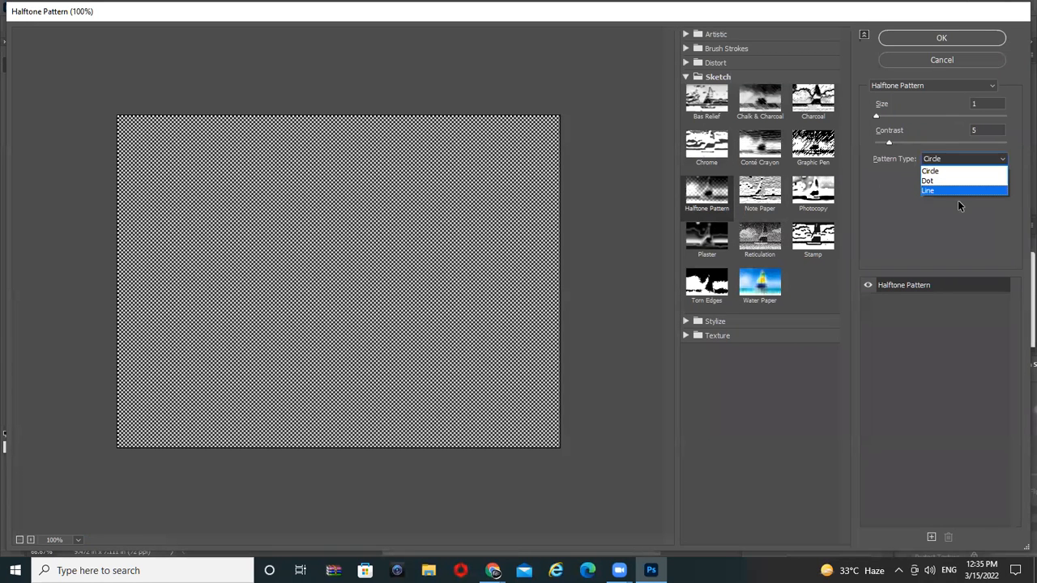
left_click(956, 187)
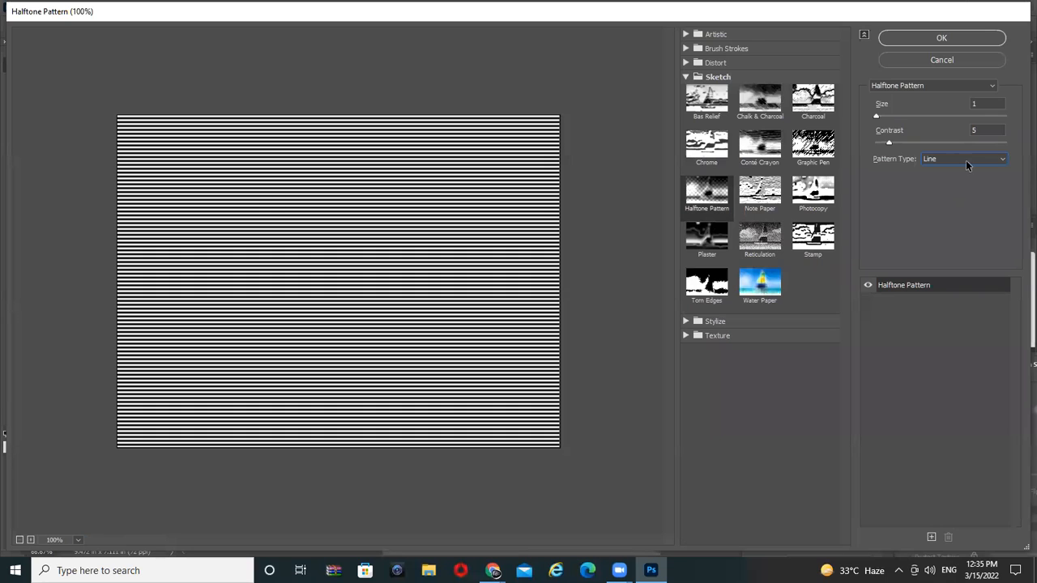
mouse_move(909, 144)
left_mouse_down()
mouse_move(1011, 143)
mouse_move(920, 159)
left_mouse_up()
key("Up")
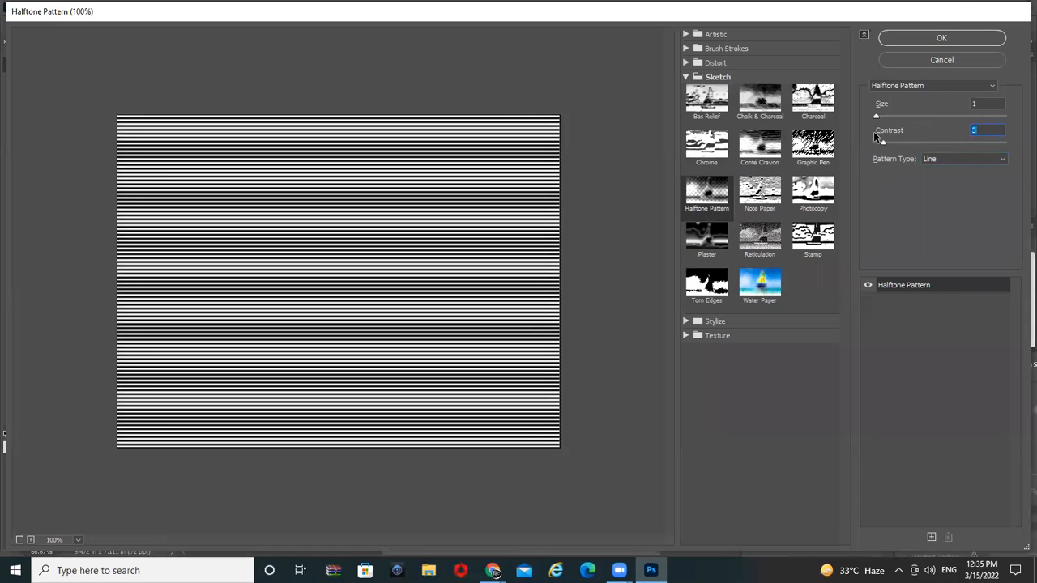
left_click(932, 39)
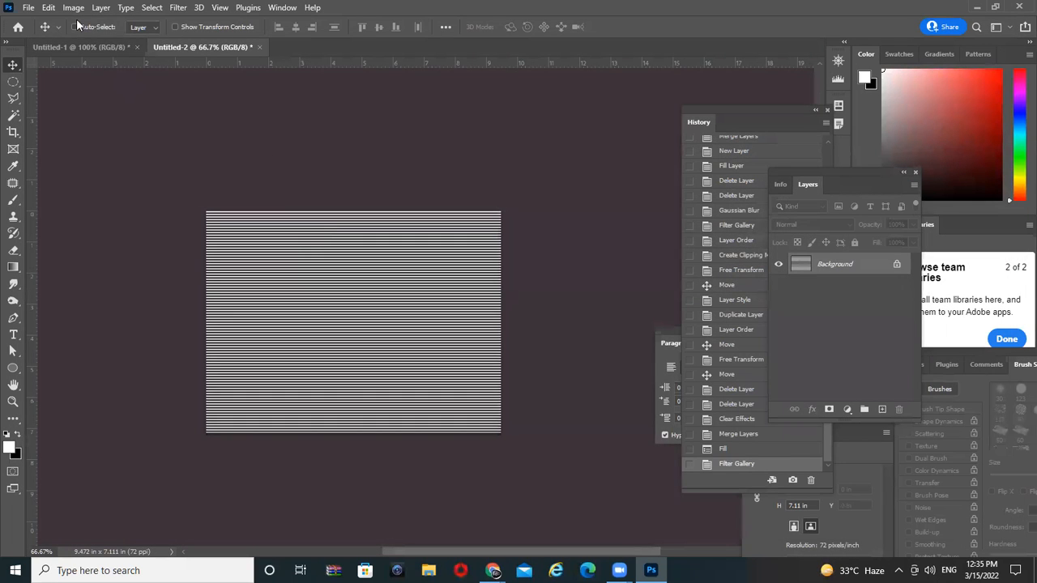
Step: Open the portrait image tst.jpg from the Desktop folder
left_click(26, 7)
left_click(48, 39)
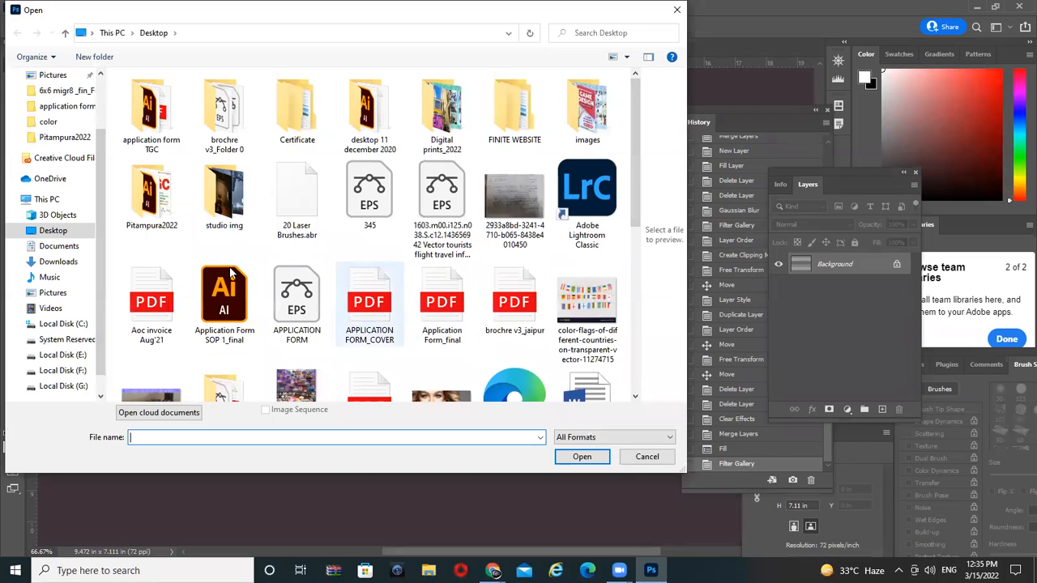
scroll(567, 324, "down", 5)
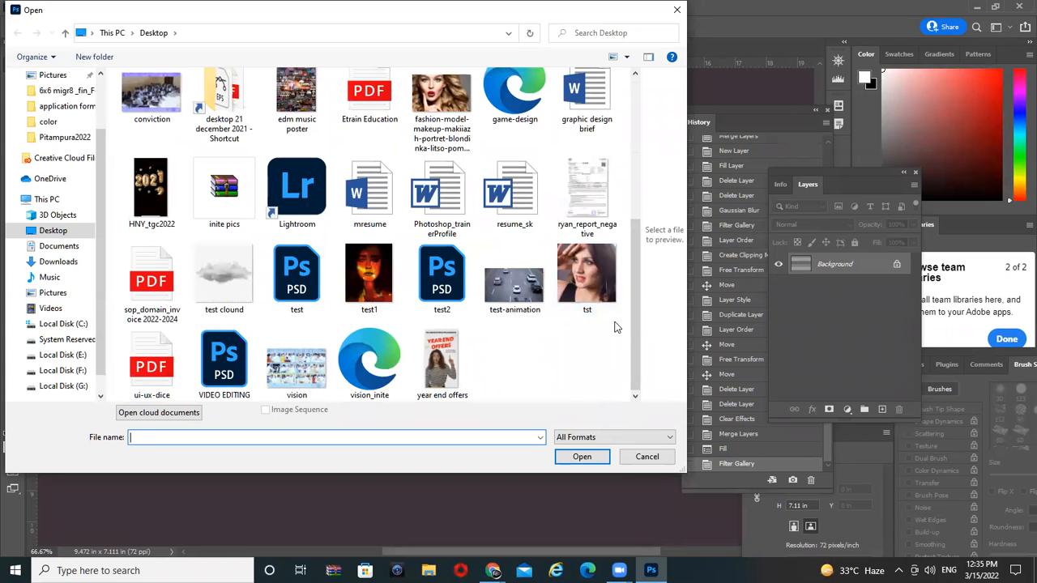
key("Escape")
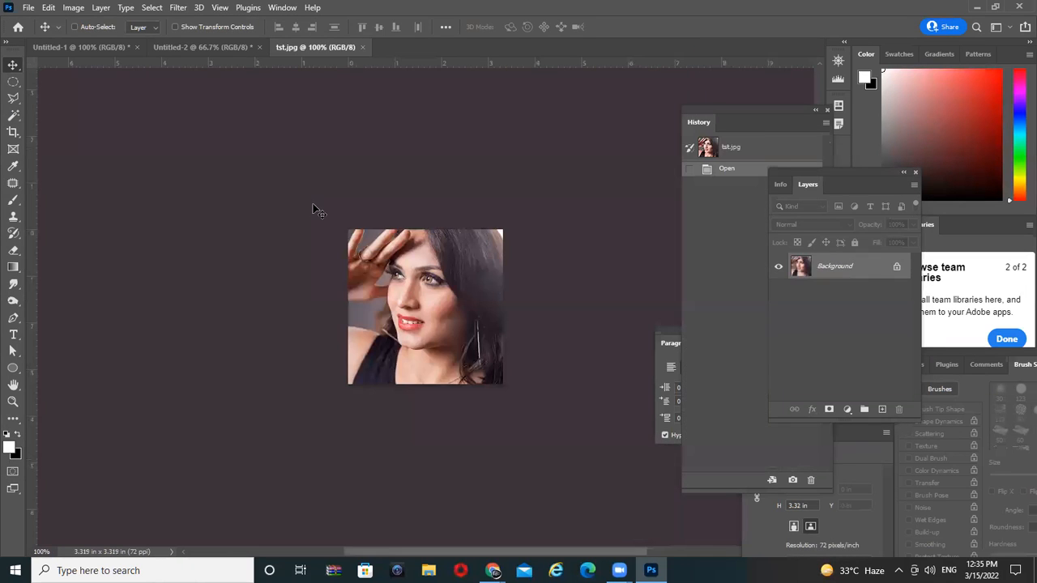
Step: Copy the striped halftone image from Untitled-2 into tst.jpg as a new layer covering the portrait
left_click(183, 47)
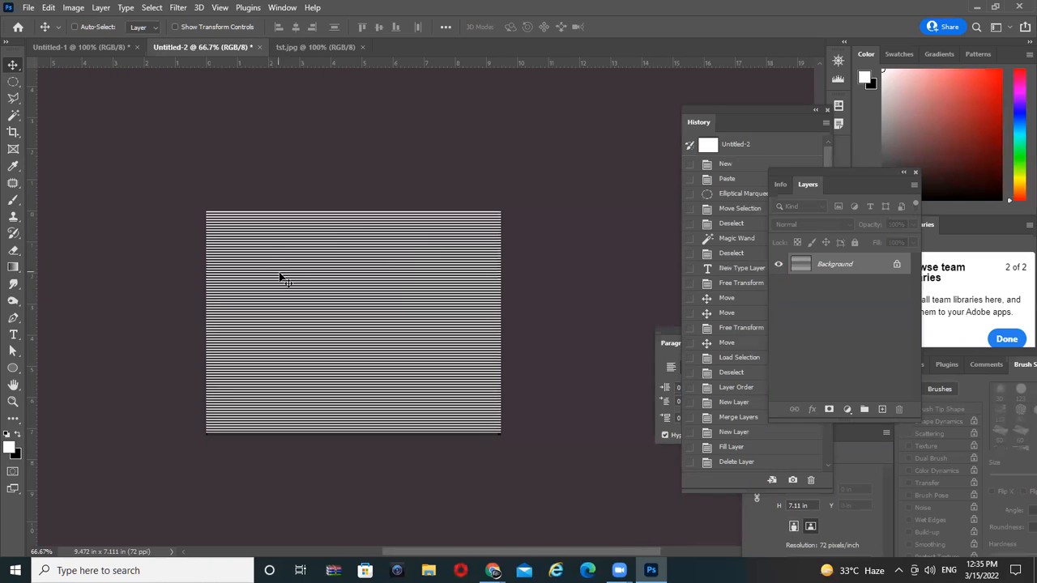
left_click_drag(314, 42, 354, 277)
key("ctrl+plus")
key("ctrl+plus")
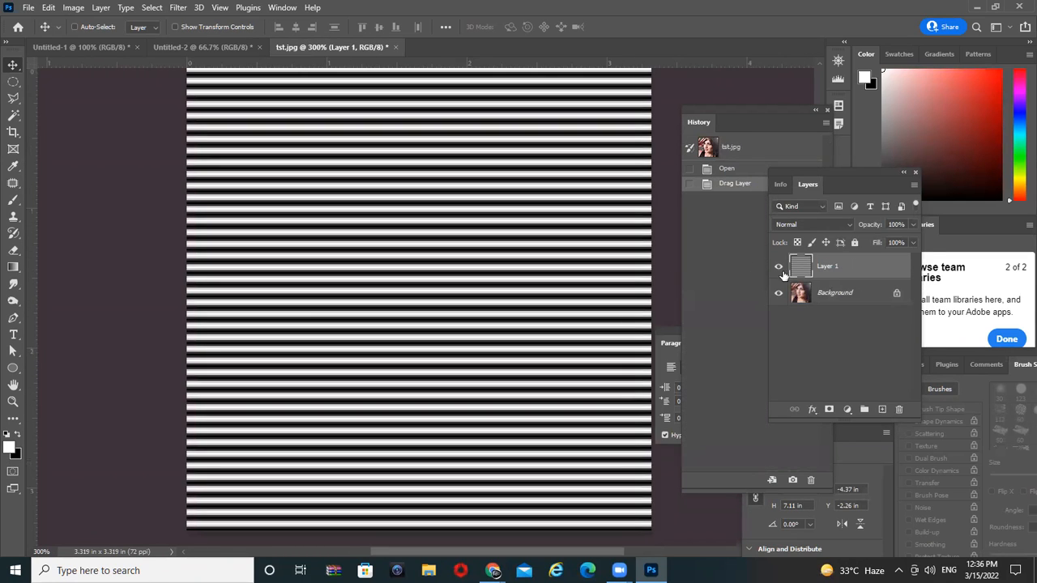
key("ctrl+minus")
key("ctrl+minus")
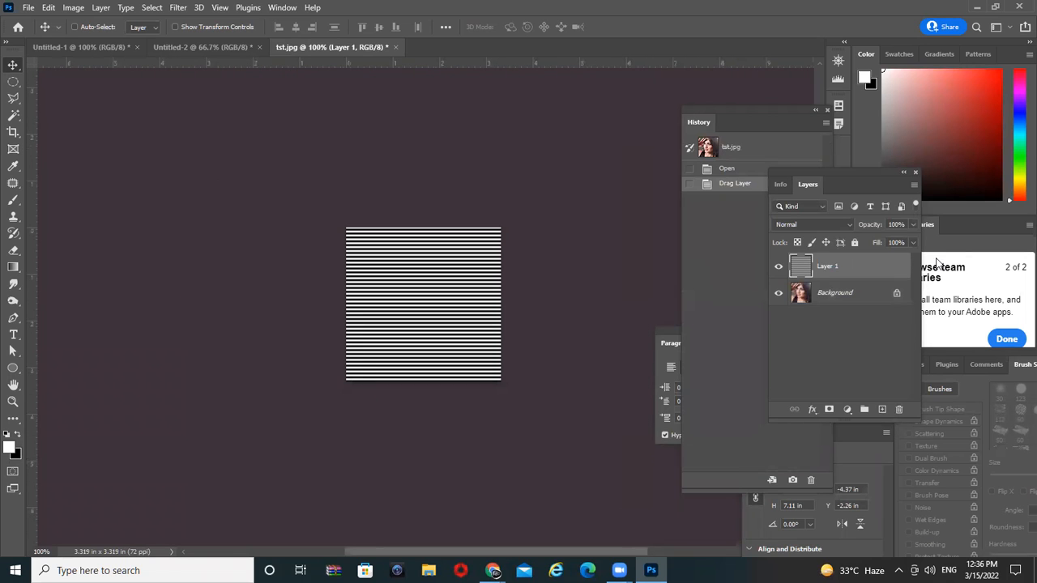
Step: Try the Darken blend mode on the striped layer, then switch it to Lighten
left_click(813, 224)
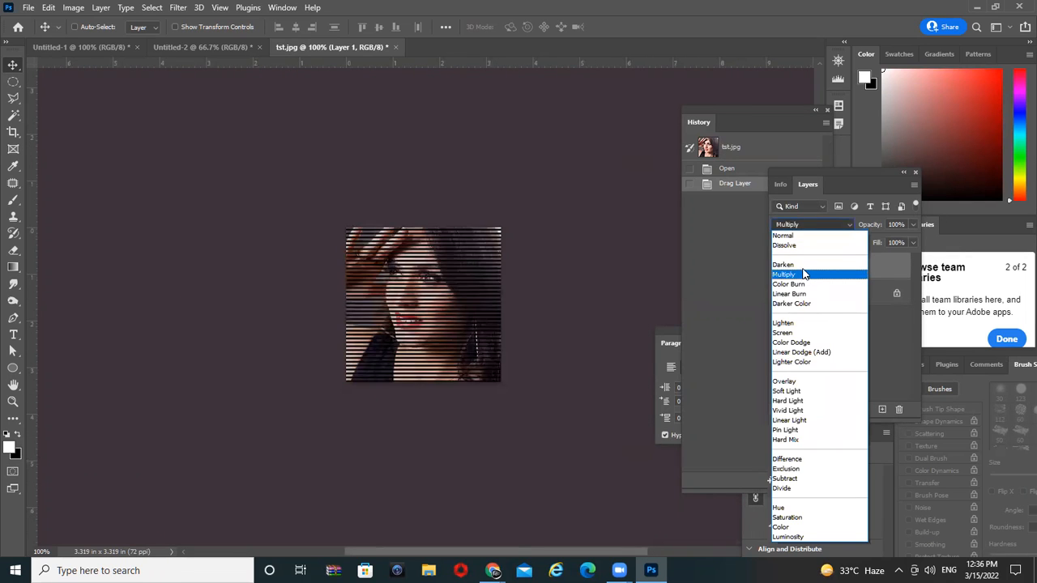
left_click(802, 267)
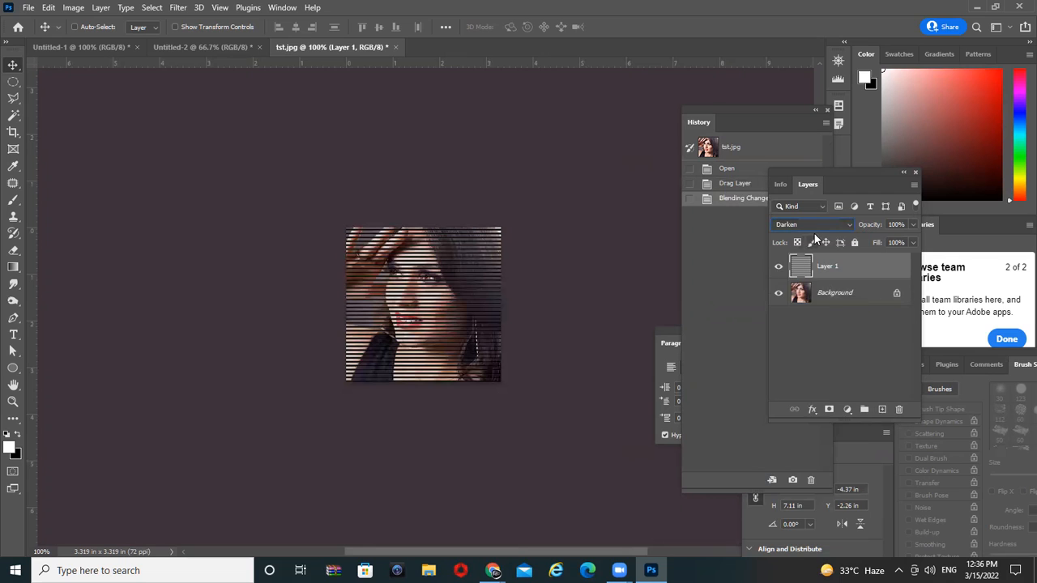
left_click(817, 221)
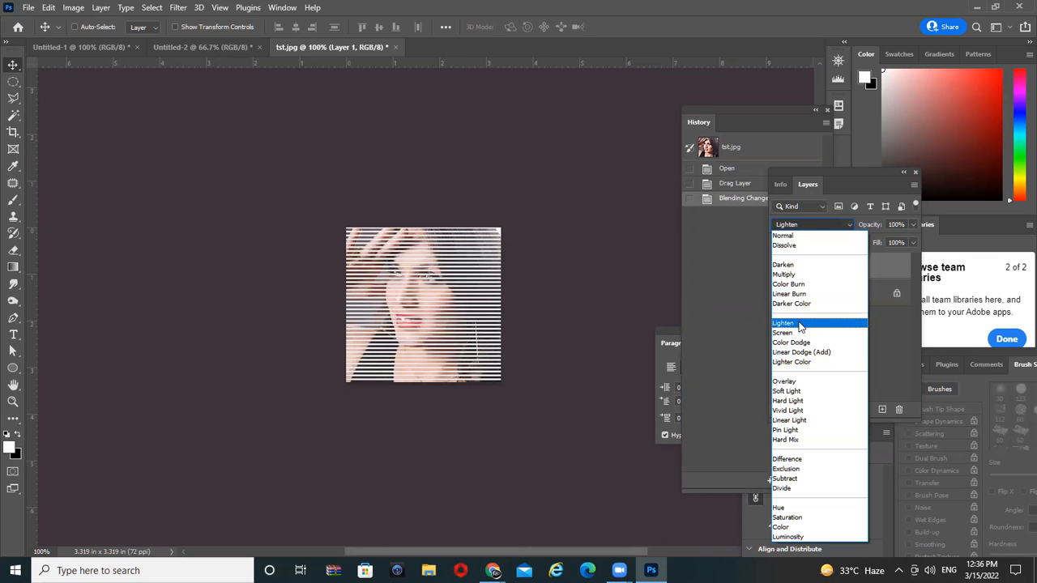
left_click(799, 325)
Step: Try a fill of 4% on the striped layer, then set its fill to 15%
left_click(913, 242)
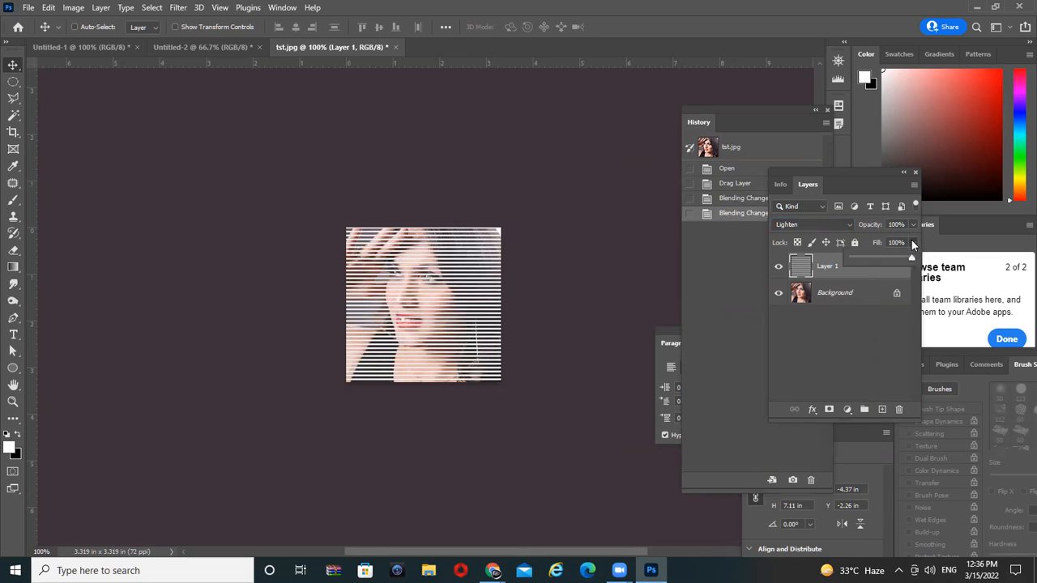
left_click_drag(878, 260, 853, 263)
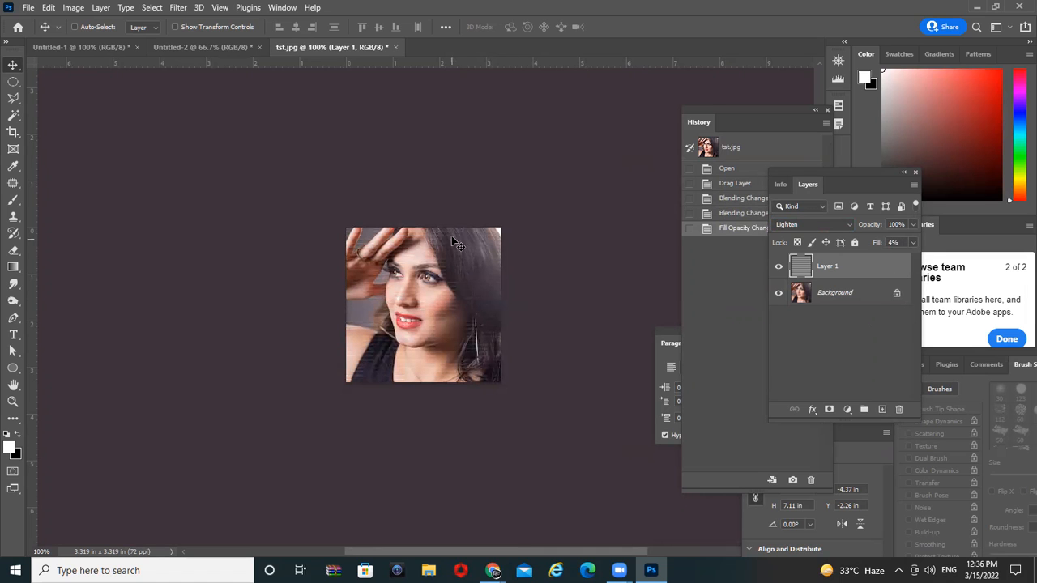
left_click(427, 262, "ctrl")
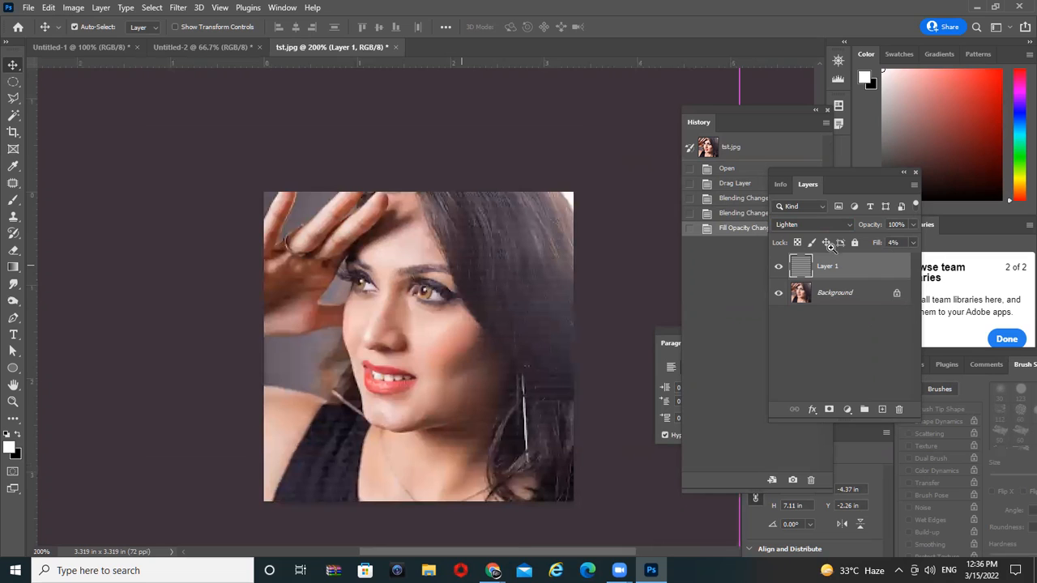
left_click(911, 242)
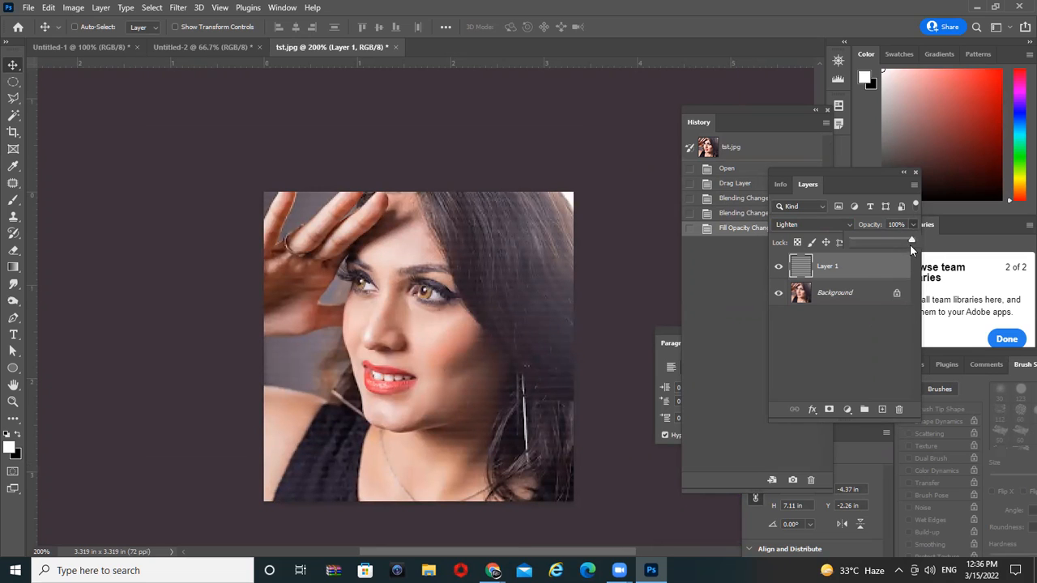
left_click(856, 333)
left_click(844, 266)
left_click(911, 245)
mouse_move(853, 256)
left_mouse_down()
mouse_move(868, 255)
mouse_move(860, 263)
left_mouse_up()
Step: Scale down the striped layer with Free Transform to about 3.57 in high and position it so it still covers the portrait
left_click(479, 245, "ctrl")
left_click(526, 280, "ctrl+alt")
left_click(526, 280, "ctrl+alt")
left_click(526, 280, "ctrl+alt")
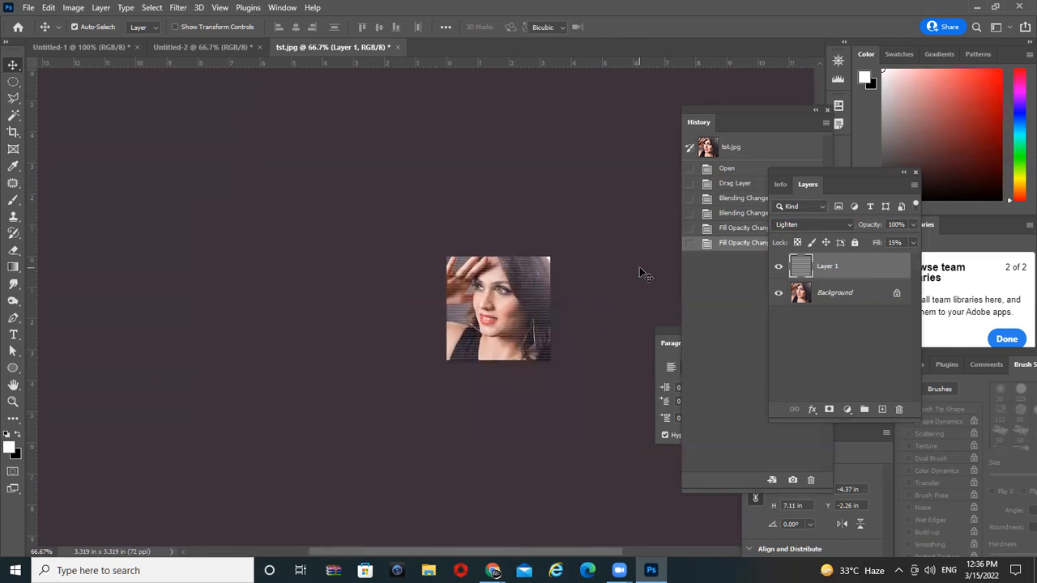
key("ctrl+t")
left_click_drag(309, 186, 453, 296)
left_click_drag(548, 335, 548, 313)
key("Return")
left_click(537, 268, "ctrl")
left_click(538, 269, "ctrl")
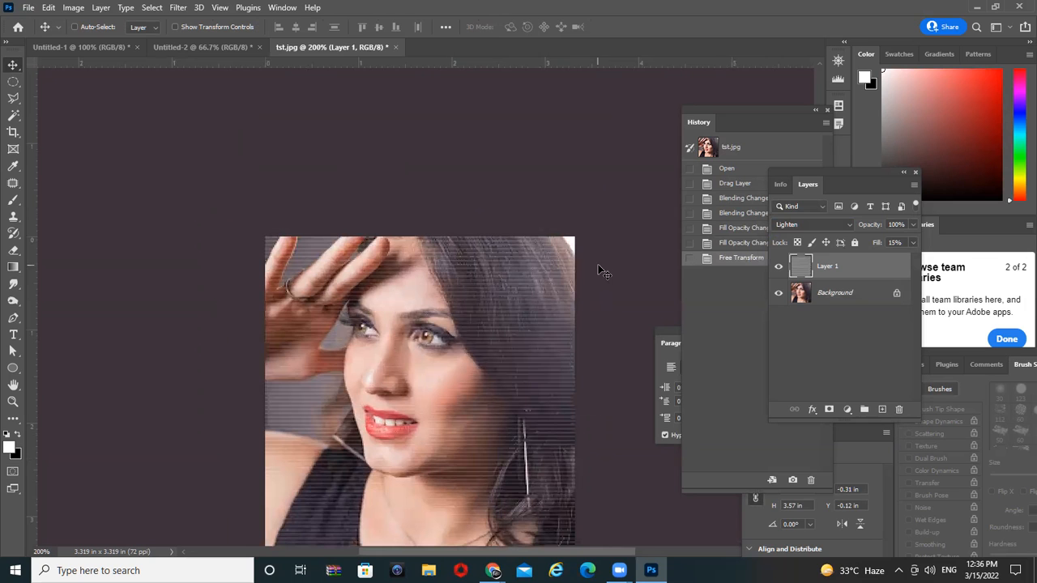
Step: Compare the portrait with and without the stripes, then set the striped layer's blend mode to Darker Color and inspect it at different magnifications
left_click(778, 267)
left_click(778, 266)
left_click(810, 225)
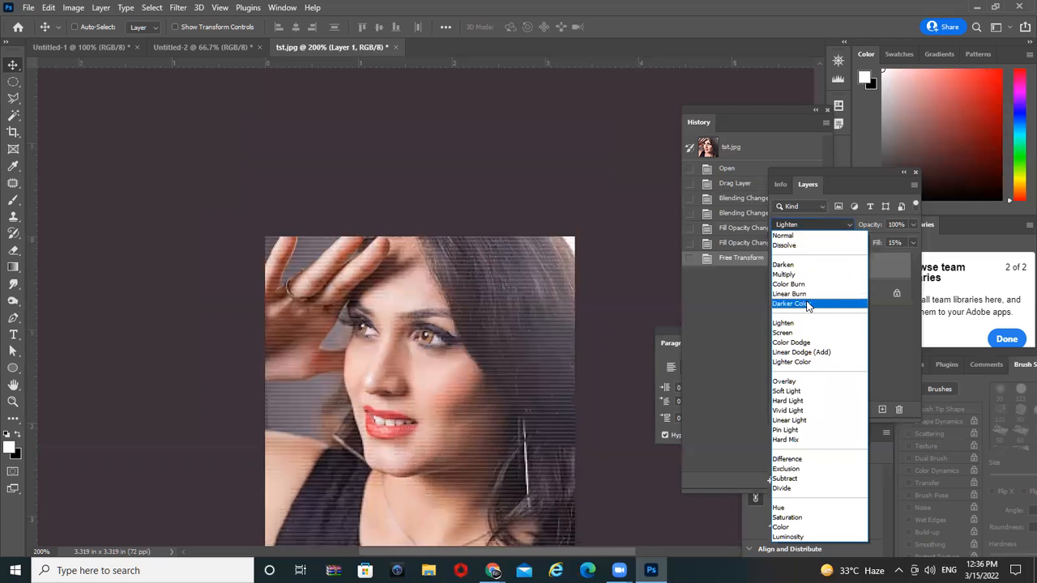
left_click(807, 304)
scroll(394, 217, "down", 3)
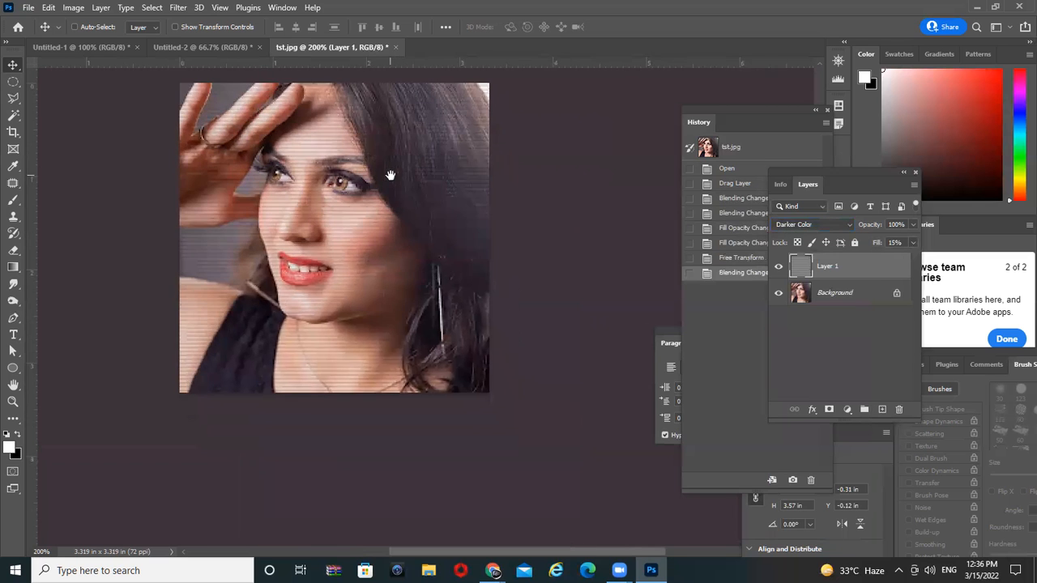
left_click(394, 193)
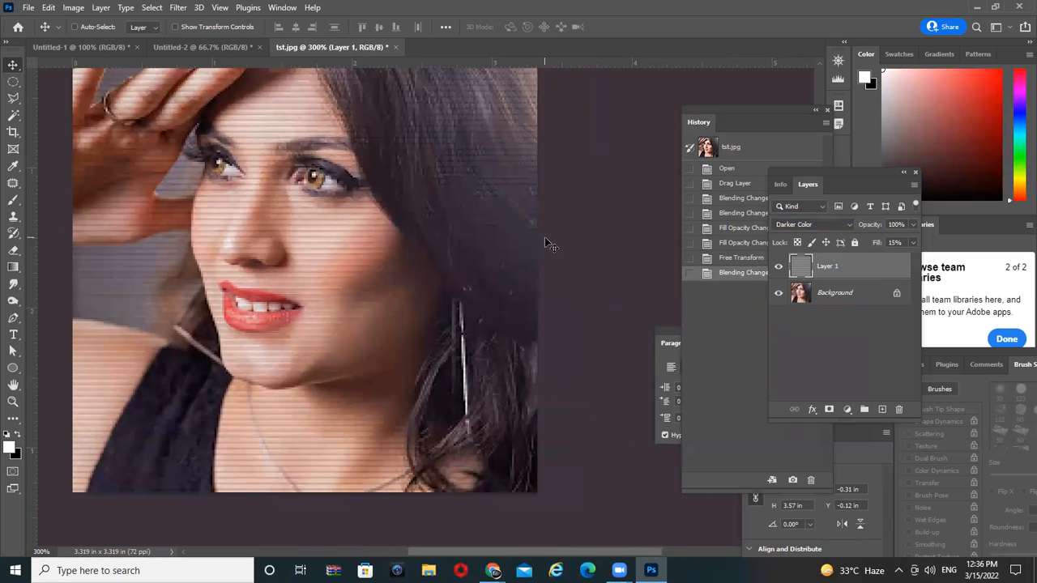
left_click(408, 248, "alt")
left_click(405, 249, "alt")
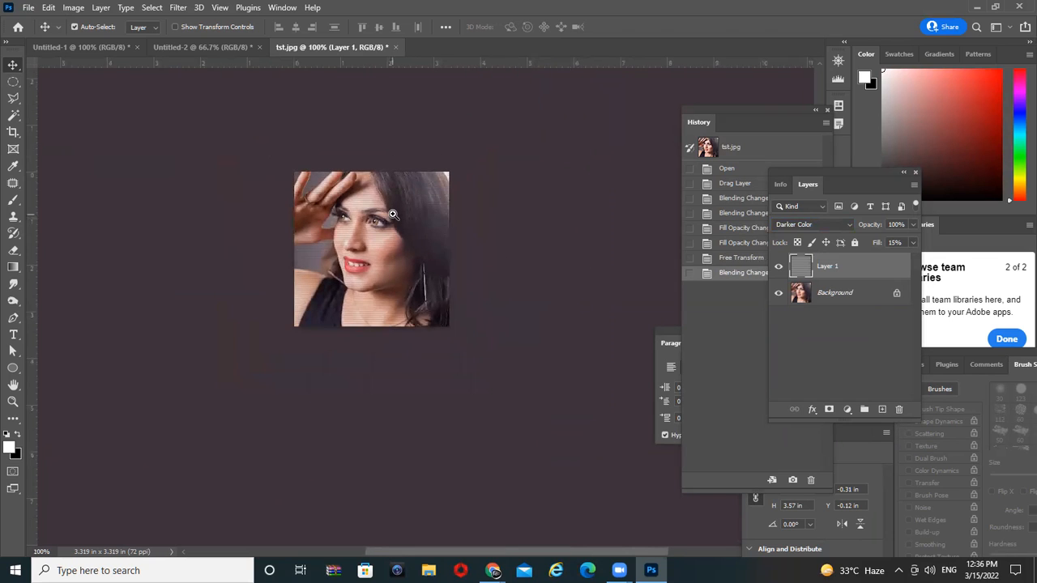
left_click(393, 218)
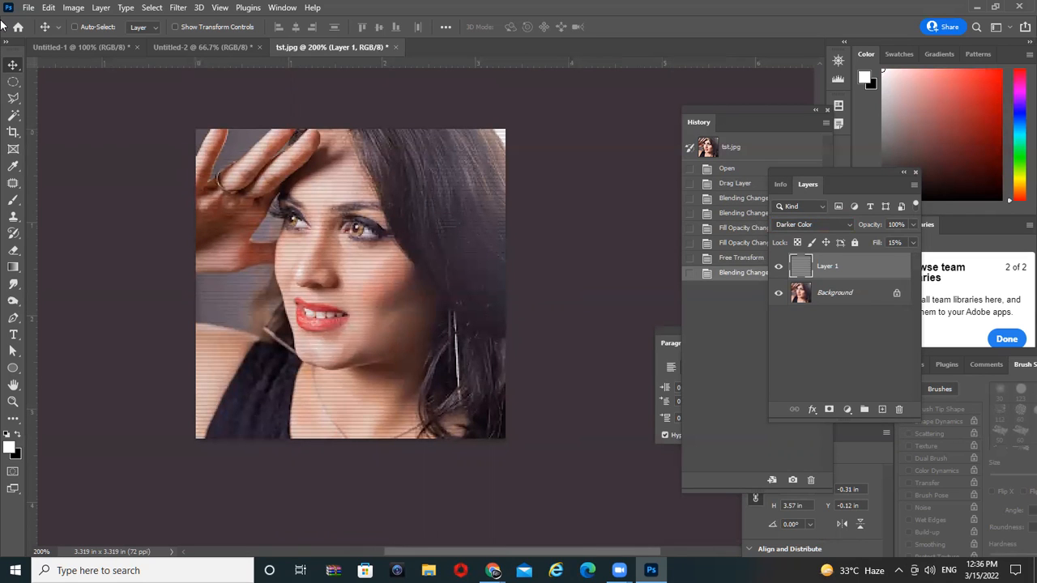
Step: Draw a rectangular marquee selection about 1.7 in high over the woman's face and reposition it toward the centre of the portrait
left_click(13, 82)
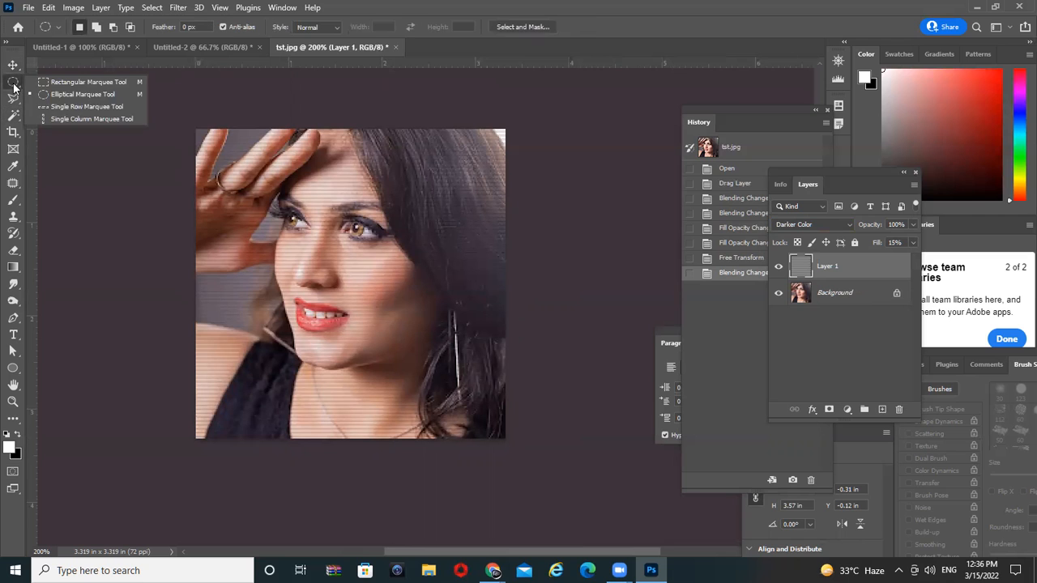
left_click(113, 81)
left_click_drag(247, 216, 488, 374)
left_click_drag(423, 324, 383, 304)
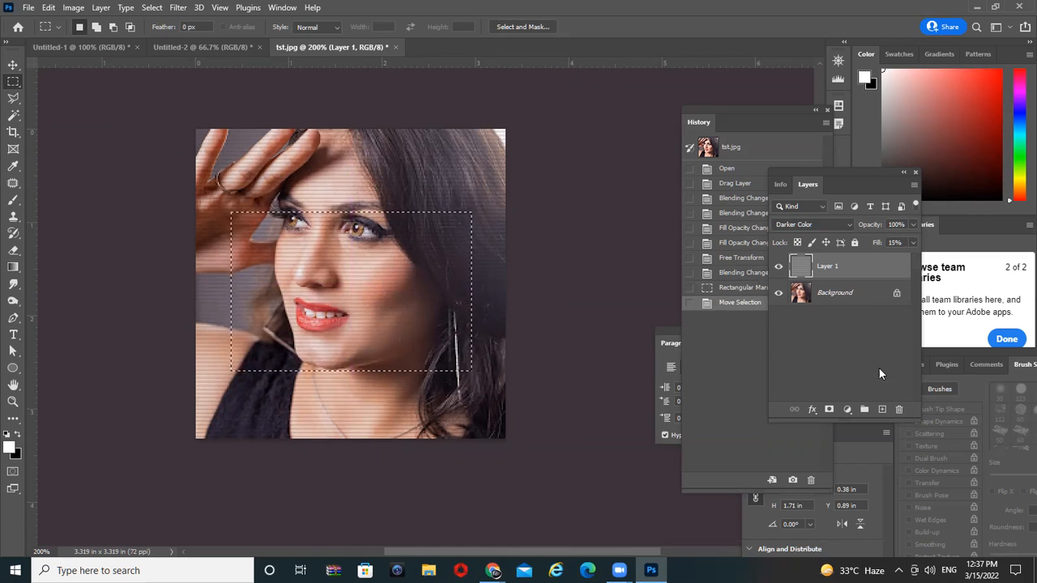
Step: Fill the rectangular selection with white on a new layer and deselect it
left_click(881, 409)
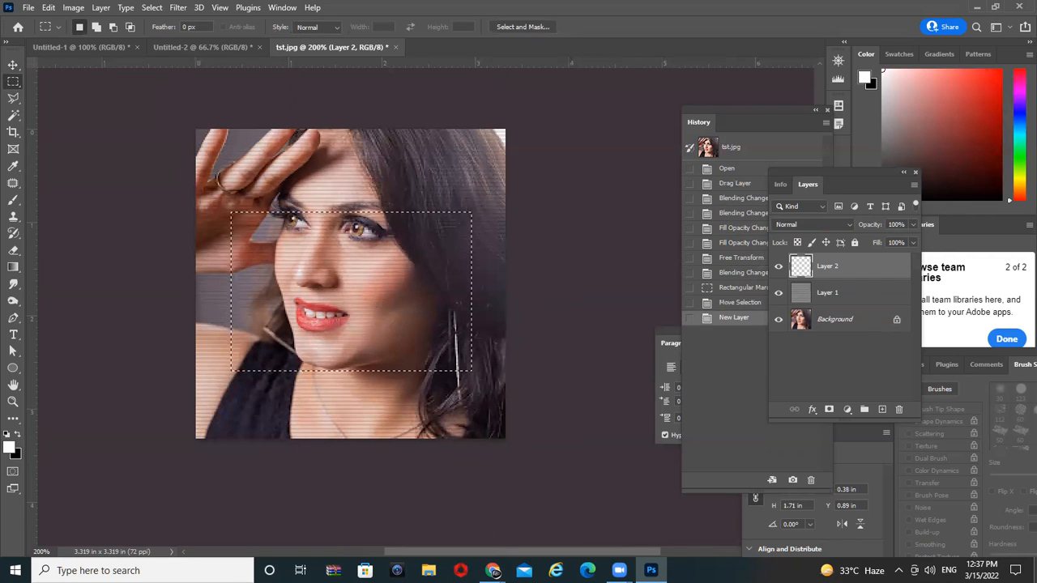
key("alt+BackSpace")
key("ctrl+d")
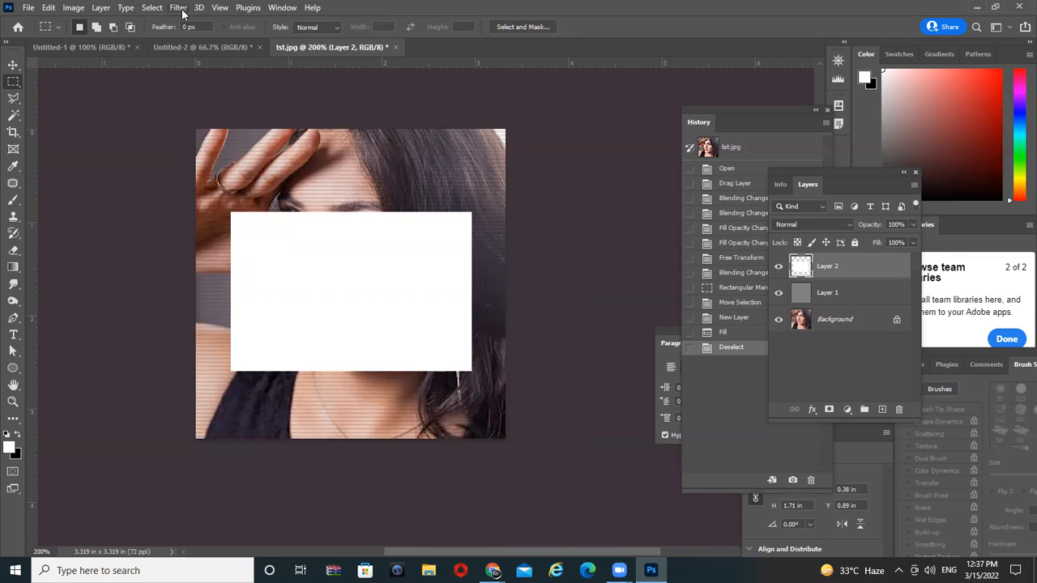
Step: Apply the Pinch distort filter with an amount of -54% to the white rectangle so its sides bulge outward
left_click(180, 8)
mouse_move(190, 213)
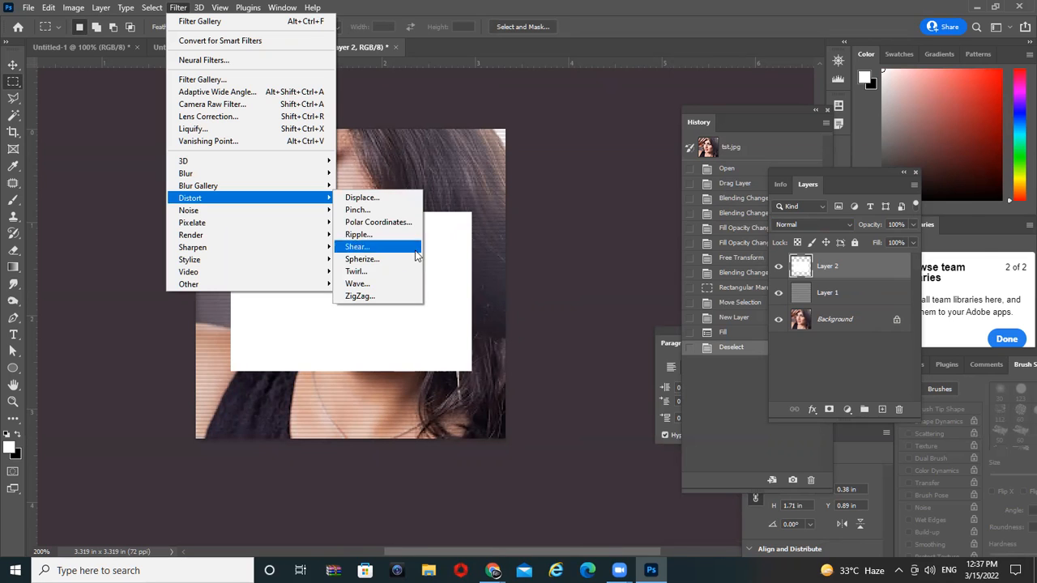
left_click(387, 211)
left_click_drag(475, 328, 421, 328)
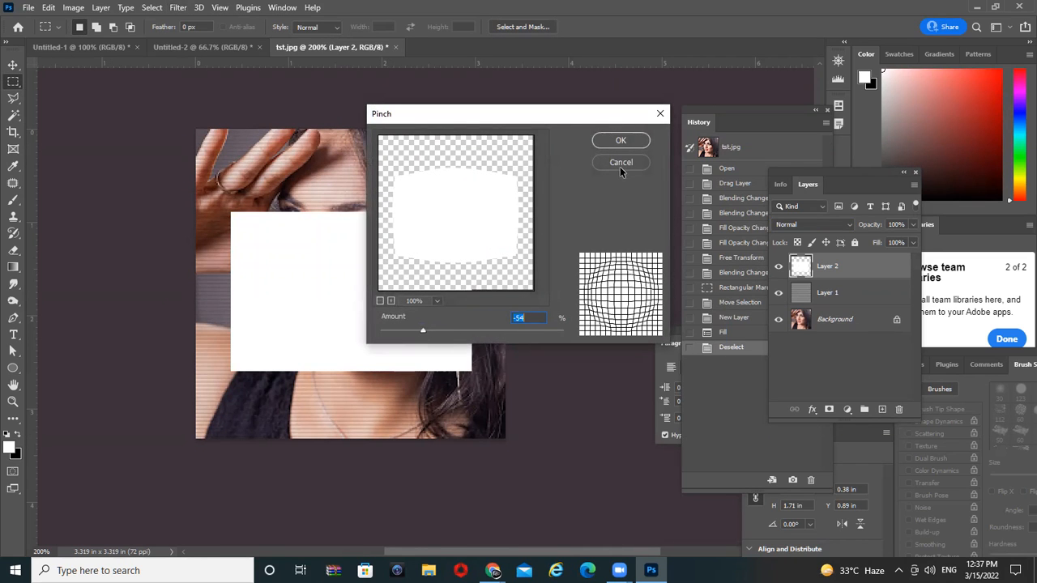
left_click(620, 142)
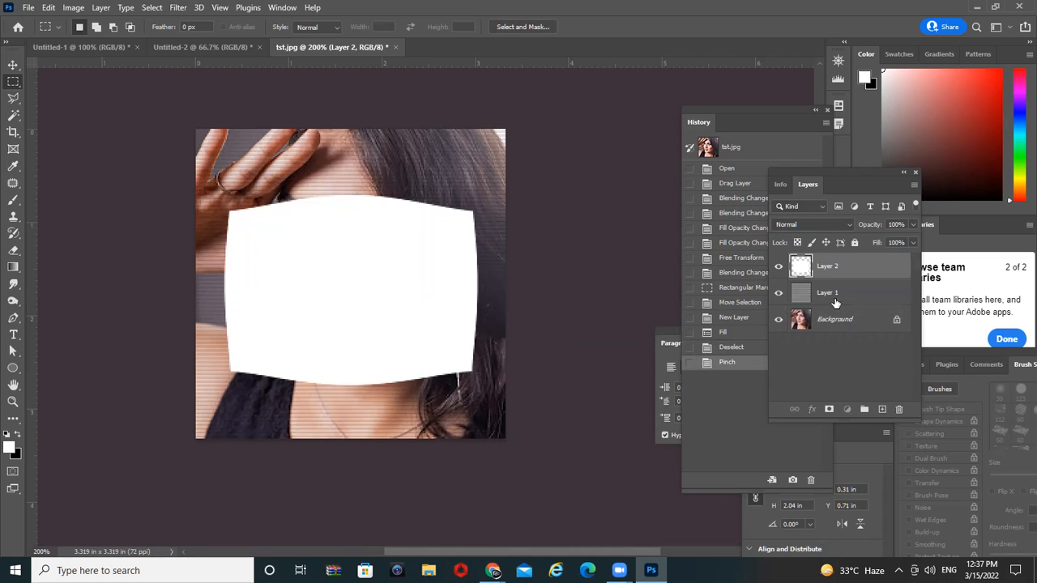
Step: Convert the portrait's locked Background into a regular layer with the default name
double_click(842, 320)
left_click(628, 166)
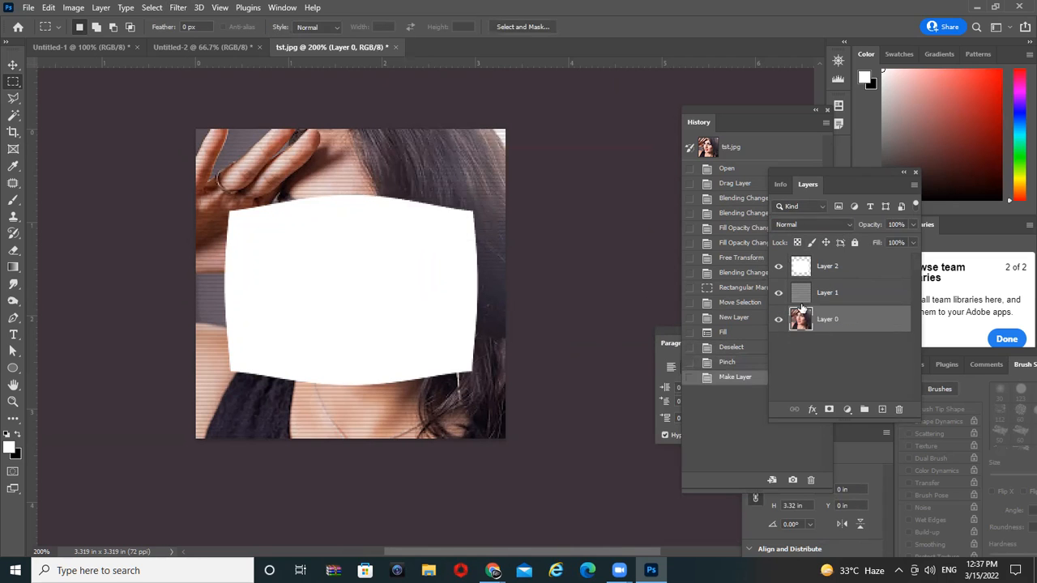
Step: Move the pinched white shape layer beneath the portrait and add a new white-filled layer directly above it
left_click_drag(861, 273, 873, 369)
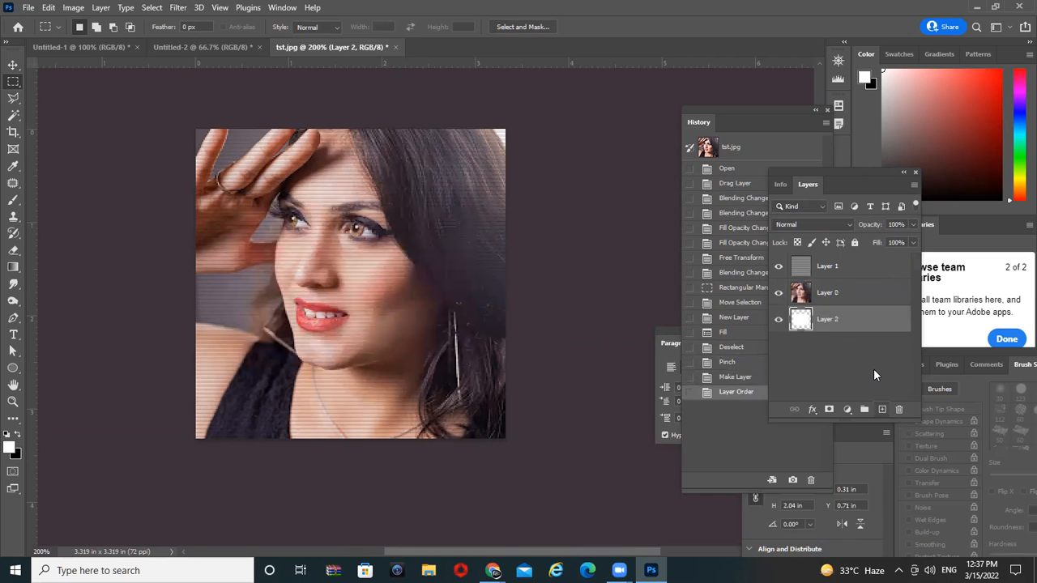
key("ctrl+shift+alt+n")
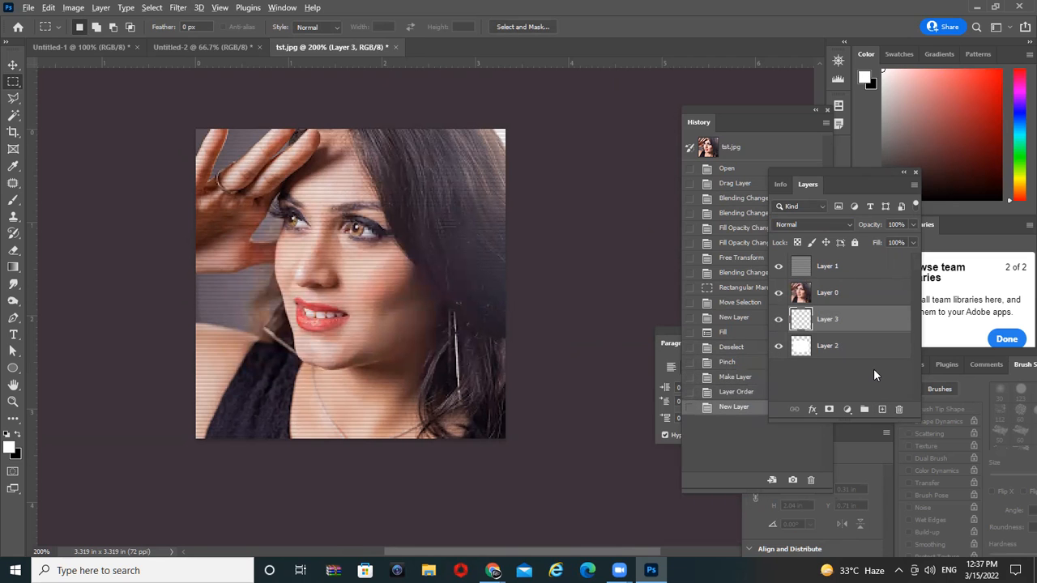
key("alt+BackSpace")
left_click(859, 305)
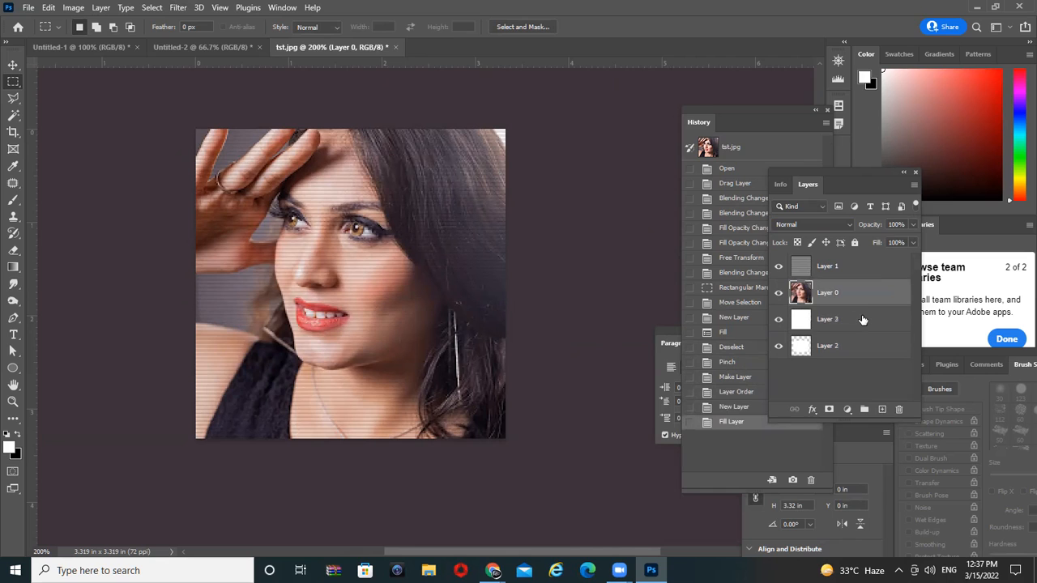
key("ctrl+alt+g")
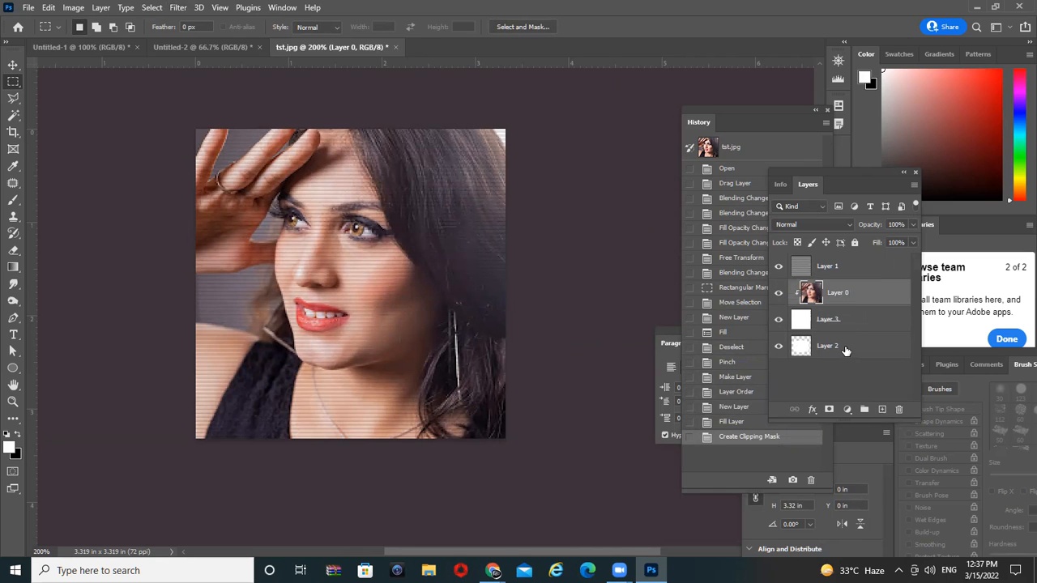
key("ctrl+z")
Step: Place the pinched shape above the white-filled layer and clip both the portrait and the line texture to it
left_click_drag(844, 350, 895, 326)
left_click(842, 298)
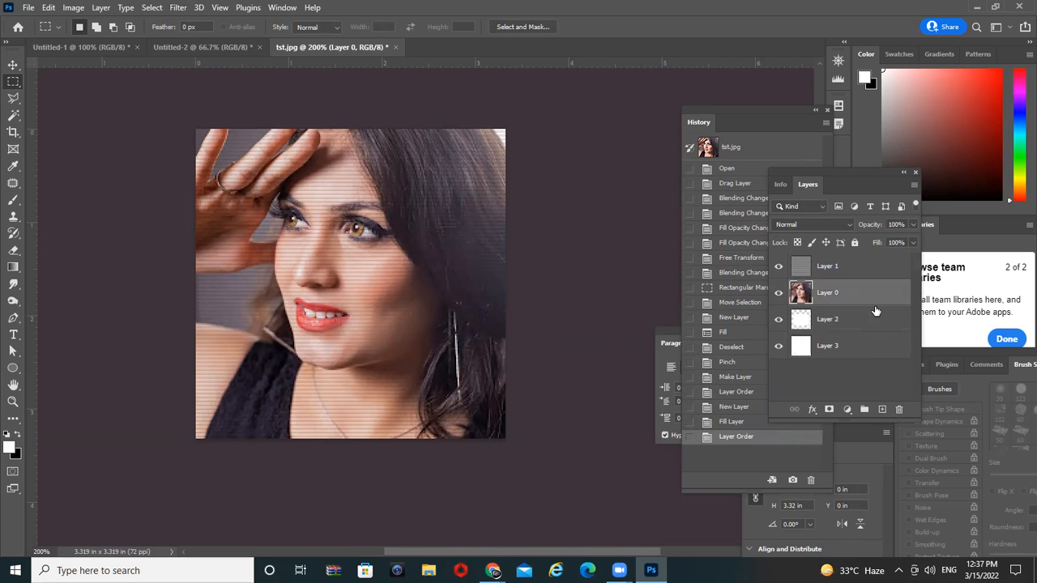
key("ctrl+alt+g")
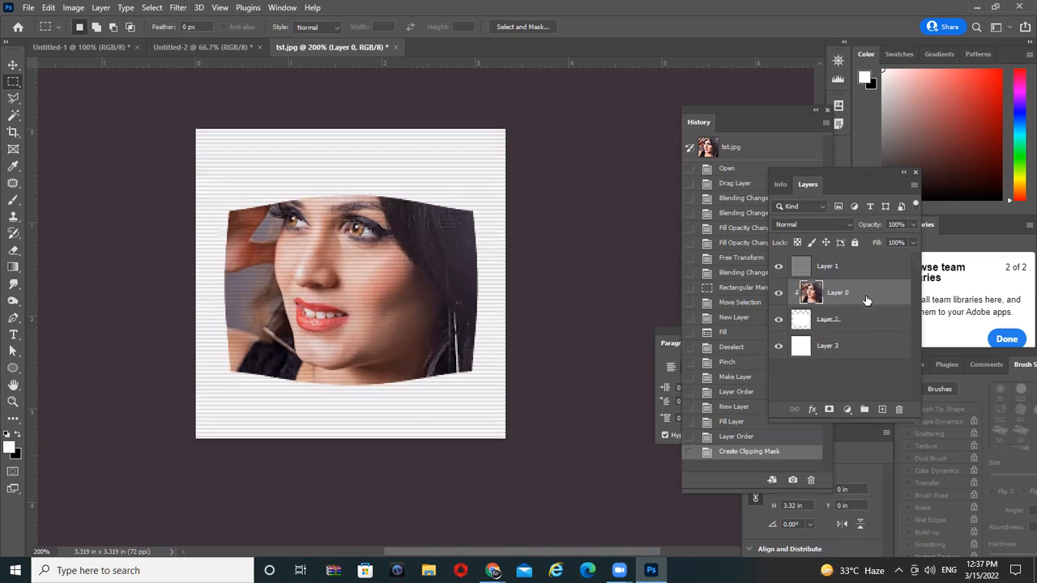
left_click(855, 266)
key("ctrl+alt+g")
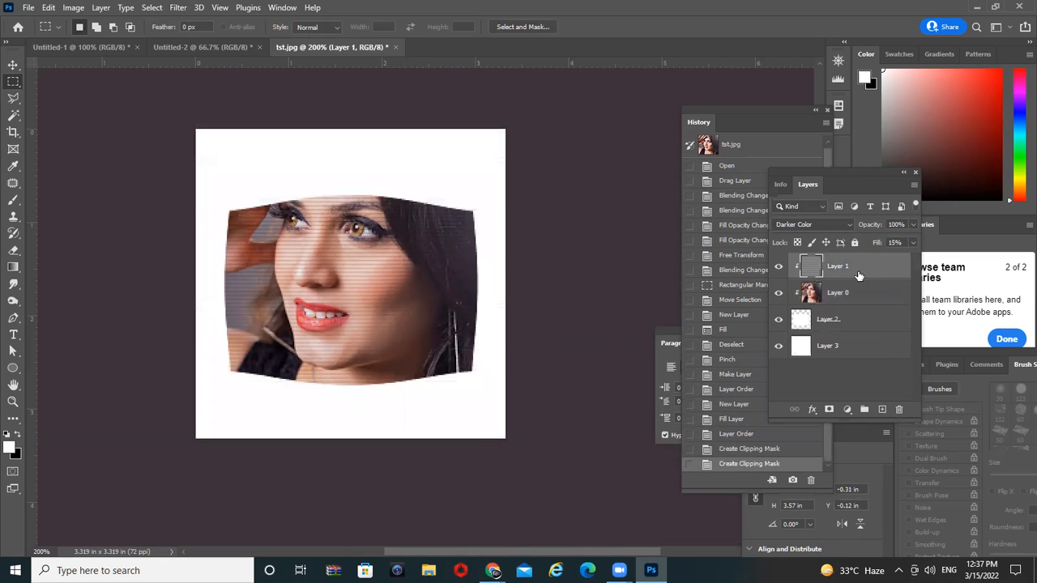
Step: Reset the foreground and background colours to default, fill the lowest layer with black, and preview the canvas without panels
left_click(13, 65)
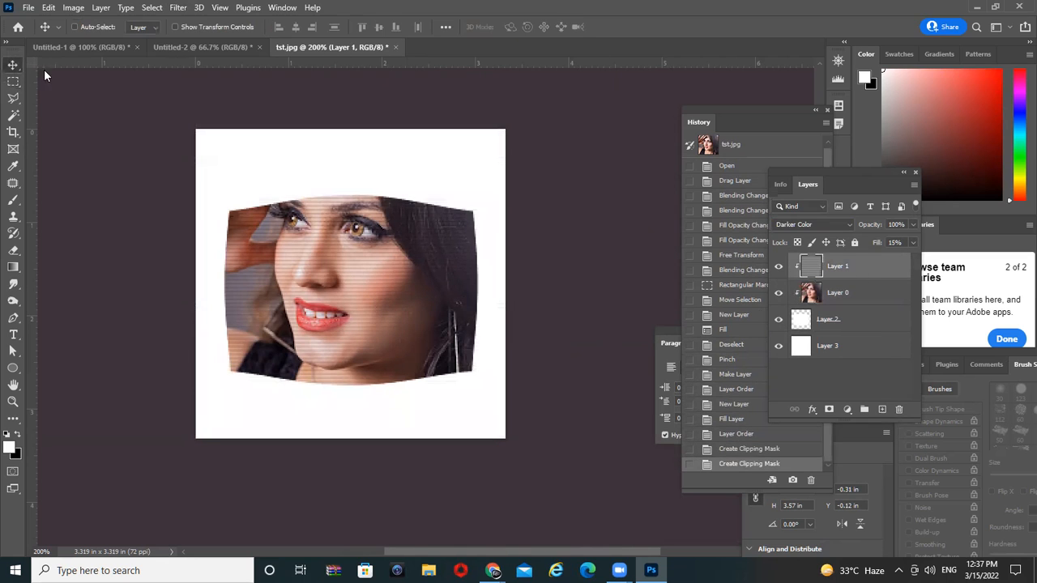
left_click(826, 348)
key("d")
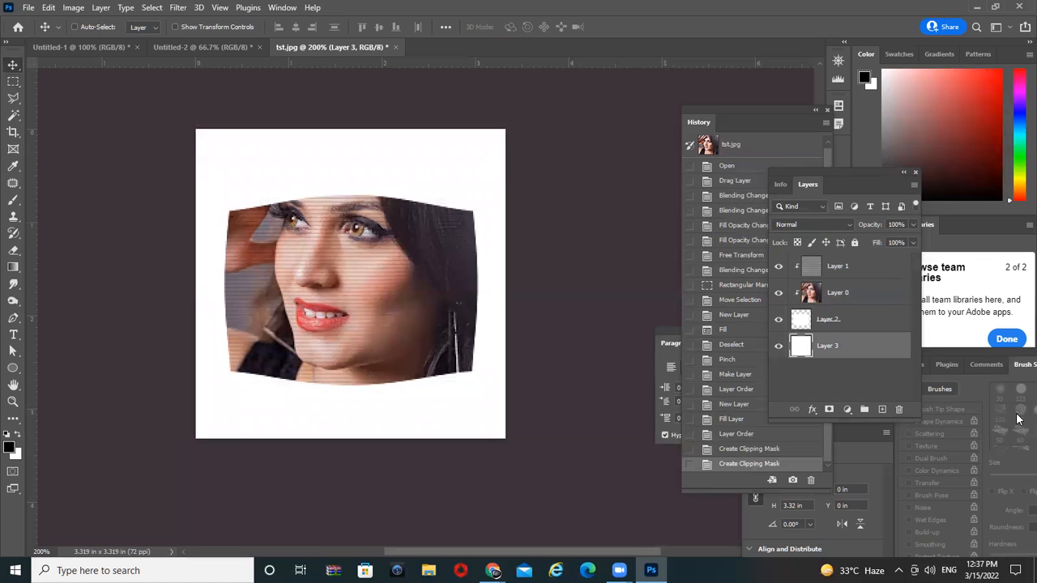
key("alt+BackSpace")
key("Tab")
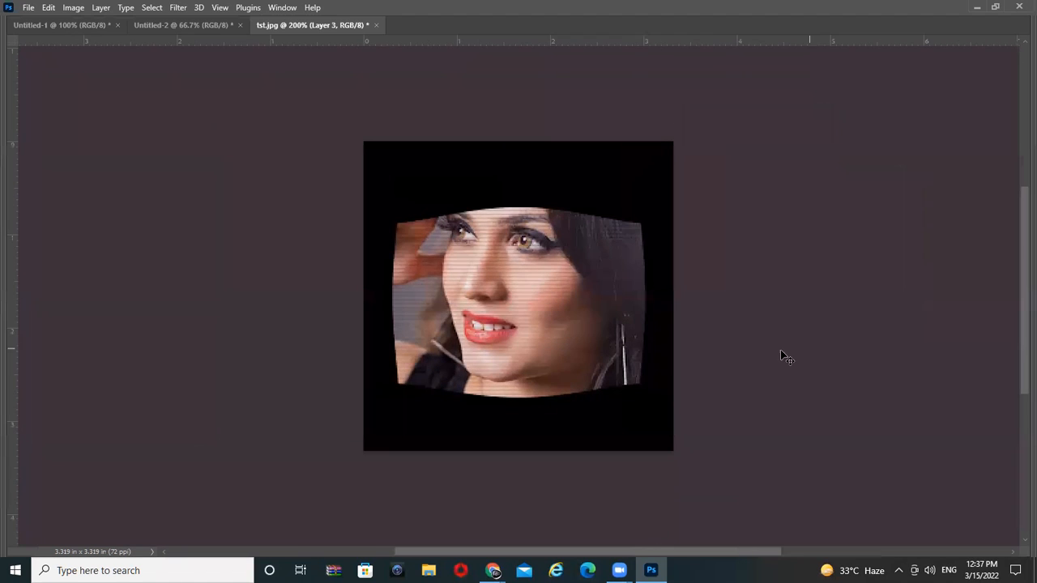
left_click(518, 256)
left_click(542, 252, "alt")
left_click(542, 252, "alt")
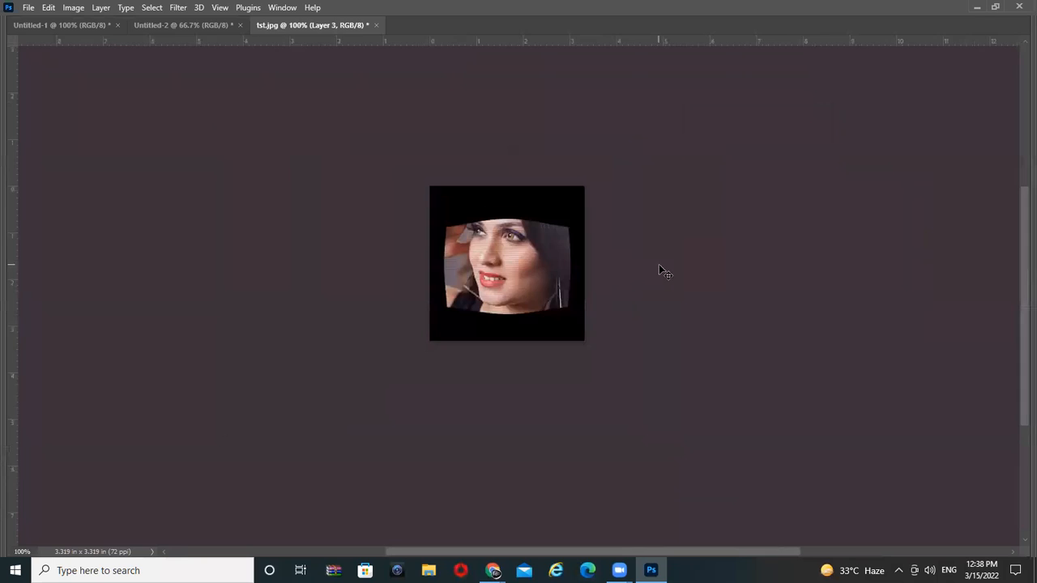
key("Tab")
Step: Scale the line texture, portrait and pinched shape layers together to 78.81% and centre them horizontally in the canvas's upper half
left_click(851, 296)
left_click(843, 320, "shift")
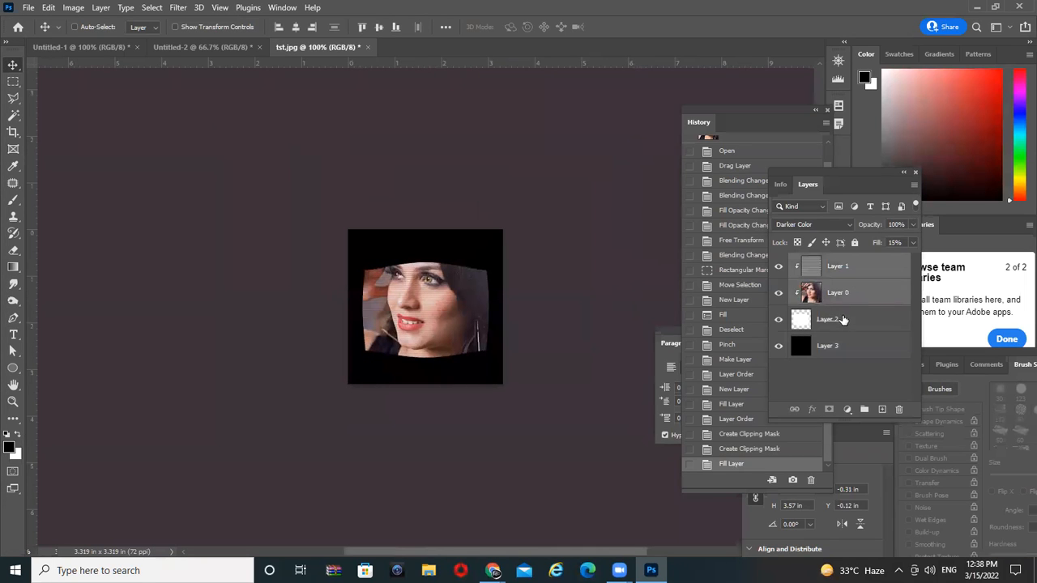
left_click(847, 268)
left_click(849, 324, "shift")
key("ctrl+t")
left_click_drag(555, 225, 508, 258)
left_click_drag(355, 352, 389, 304)
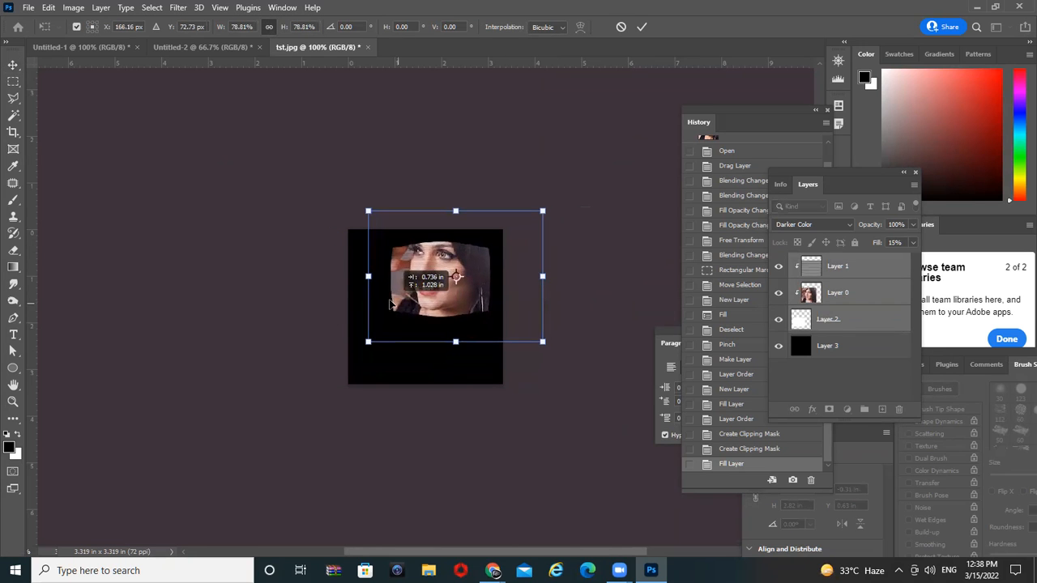
key("ctrl+plus")
key("Return")
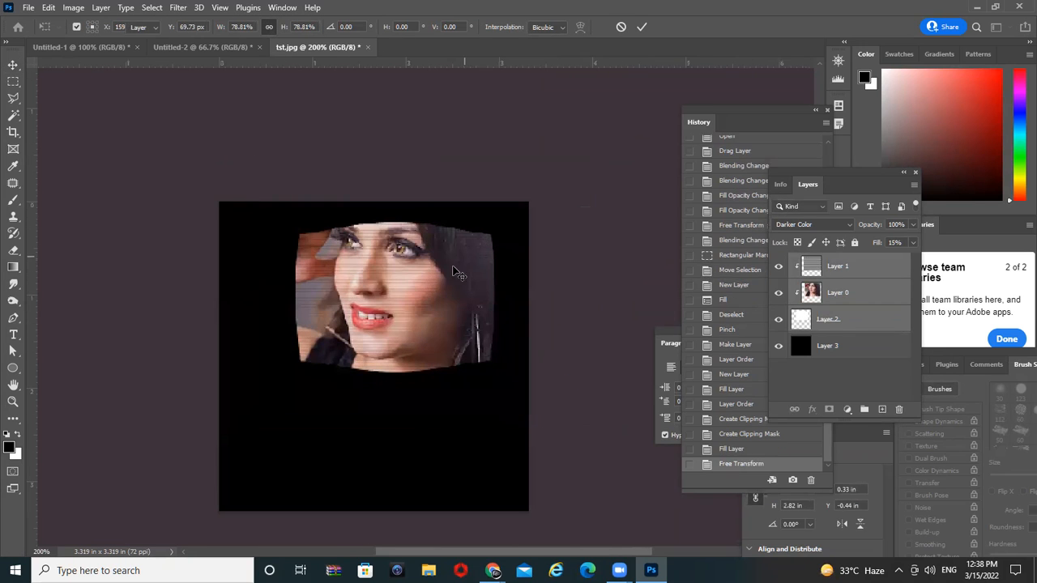
key("ctrl+minus")
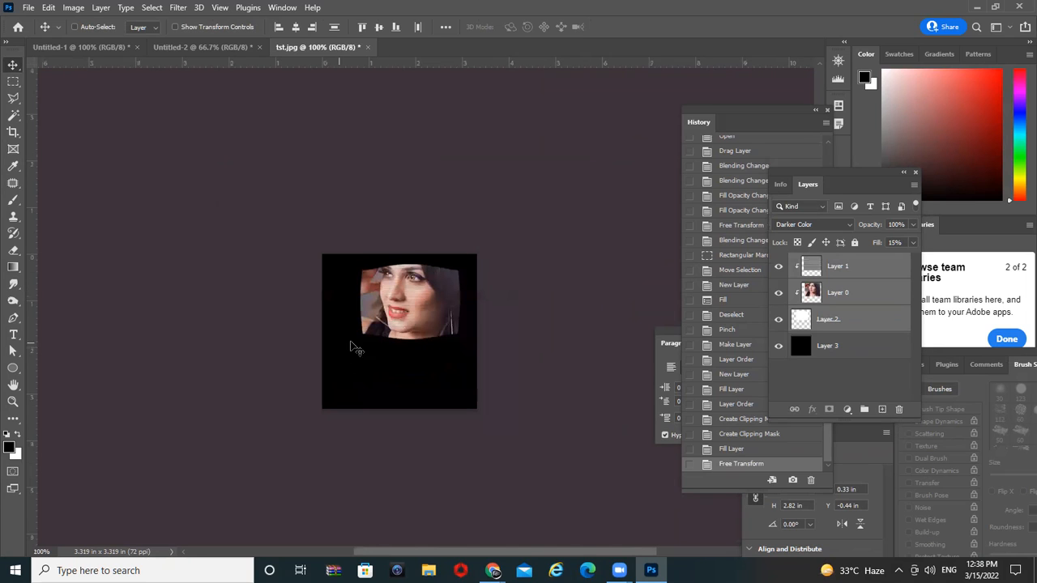
left_click_drag(414, 316, 408, 297)
left_click(836, 269)
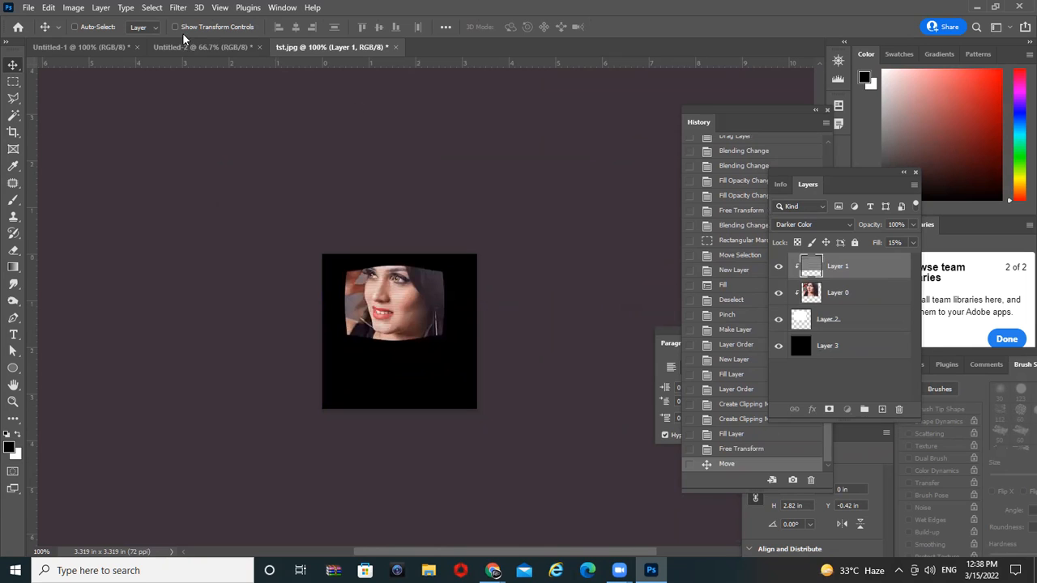
Step: Fill the Background of the Untitled-2 document with white and open the Filter Gallery for it
left_click(226, 47)
key("ctrl+BackSpace")
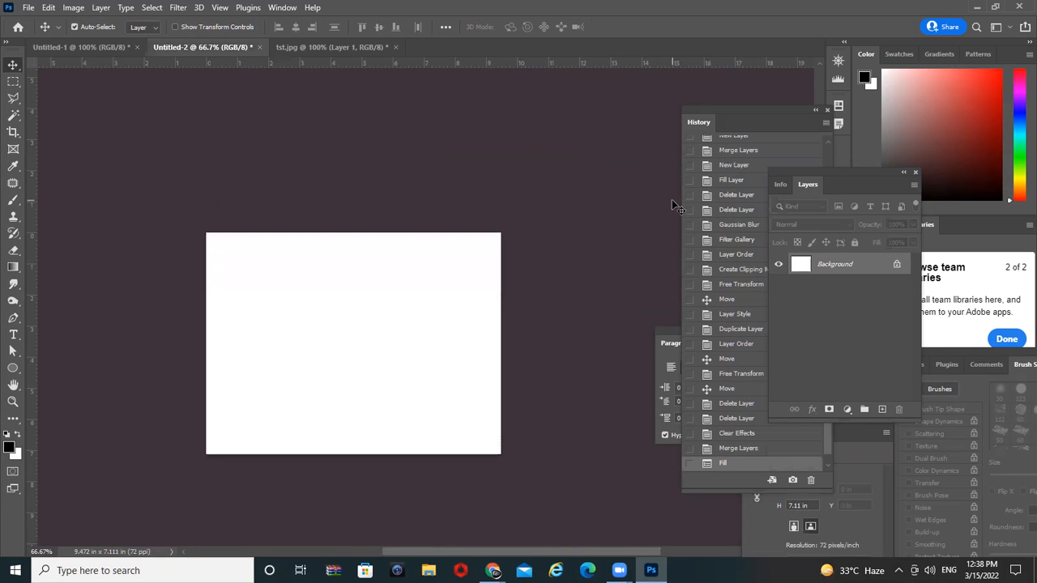
left_click(177, 8)
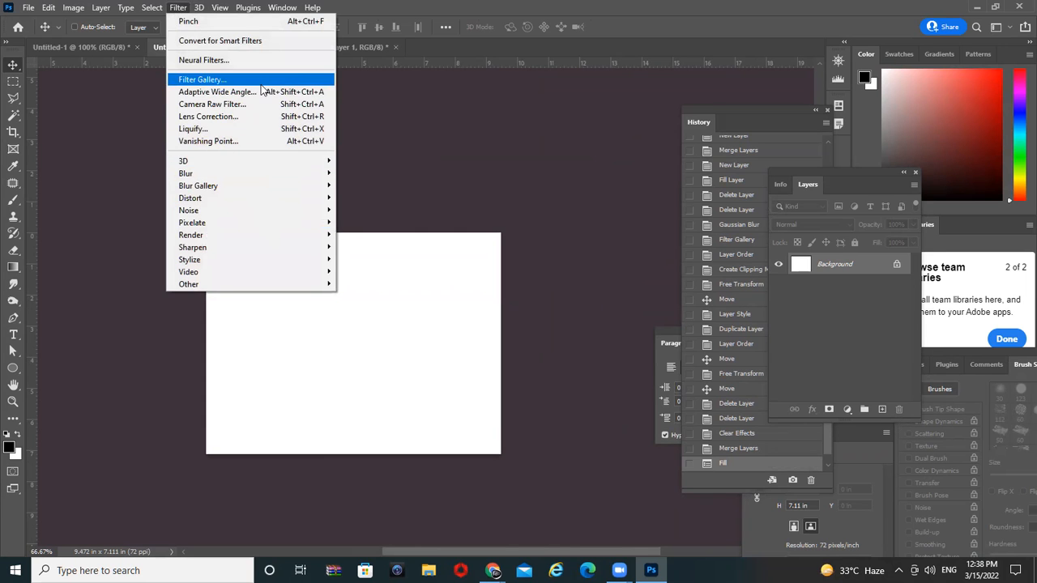
left_click(203, 79)
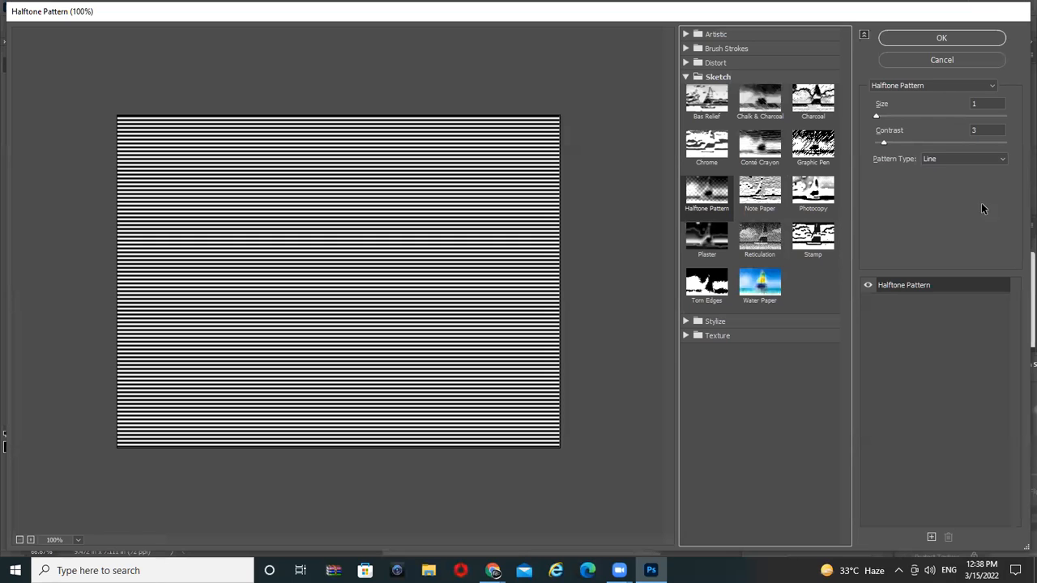
Step: Preview the Halftone Pattern filter with the Dot pattern type, size 9 and contrast 50
left_click(959, 159)
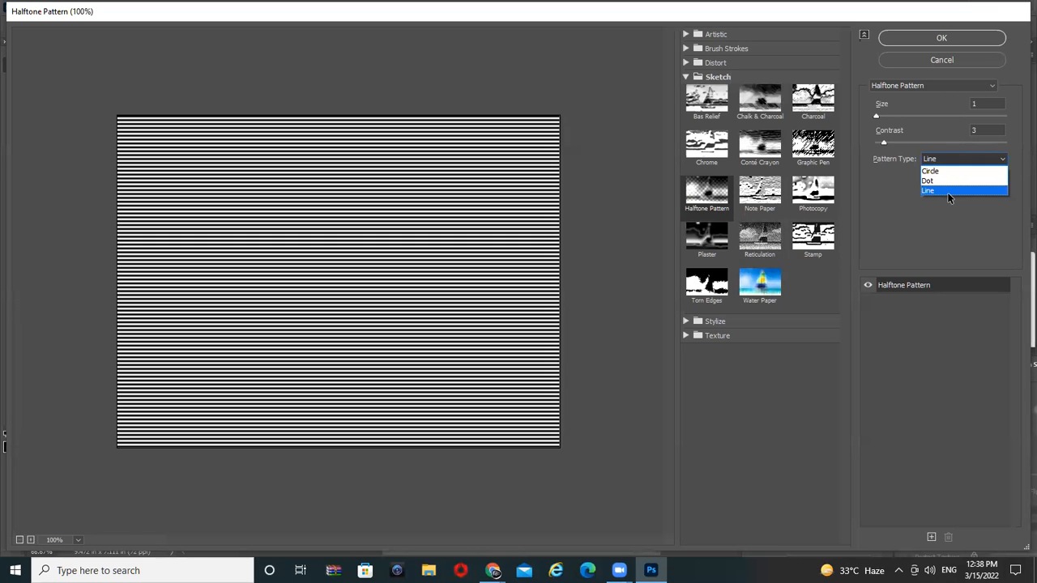
left_click(947, 181)
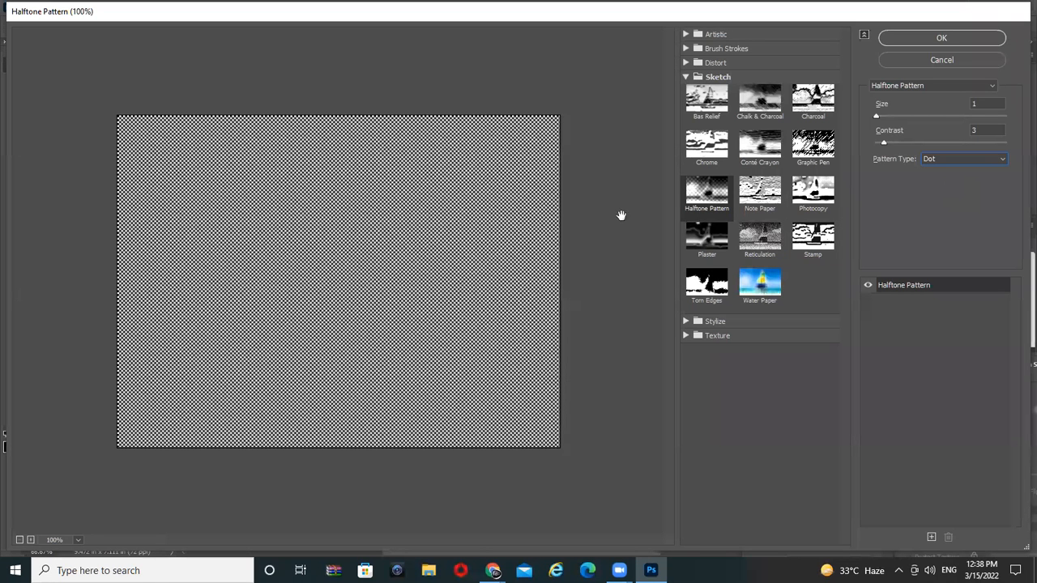
left_click_drag(894, 114, 974, 120)
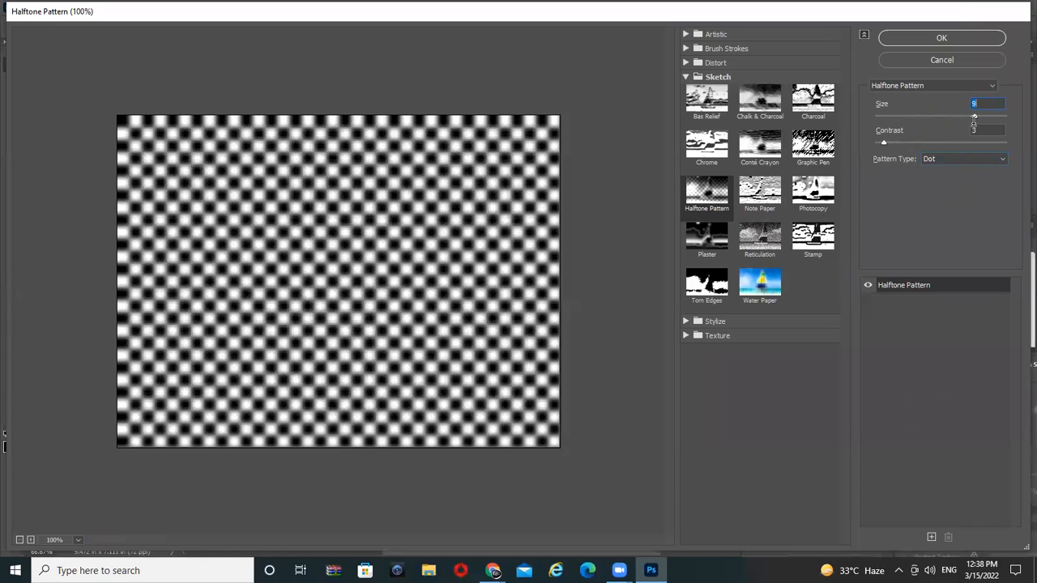
left_click_drag(883, 143, 1018, 158)
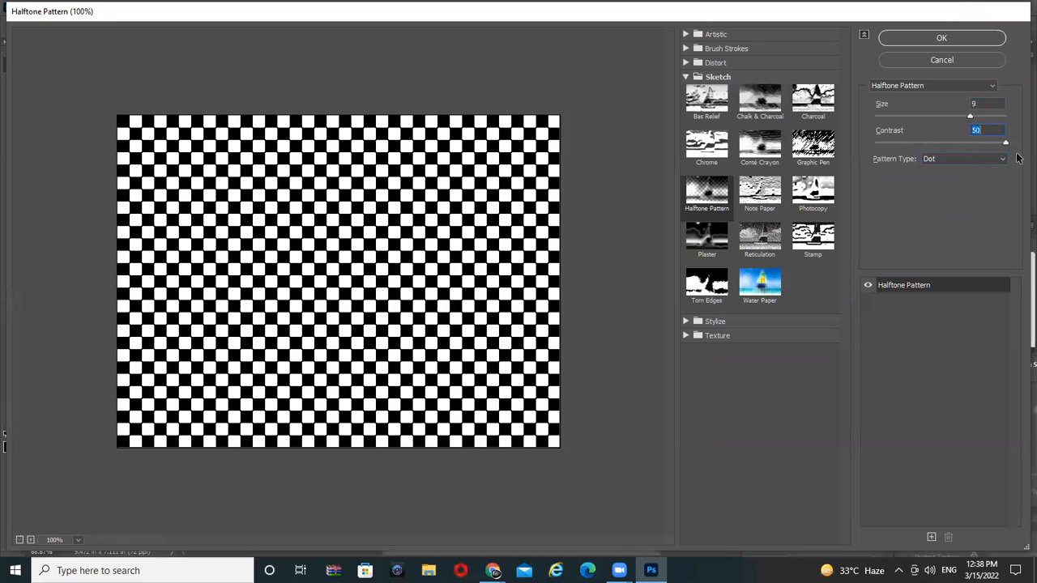
type("3")
key("ctrl+z")
Step: Apply the Halftone Pattern filter with the Circle pattern type, size 12 and contrast 0
left_click(961, 159)
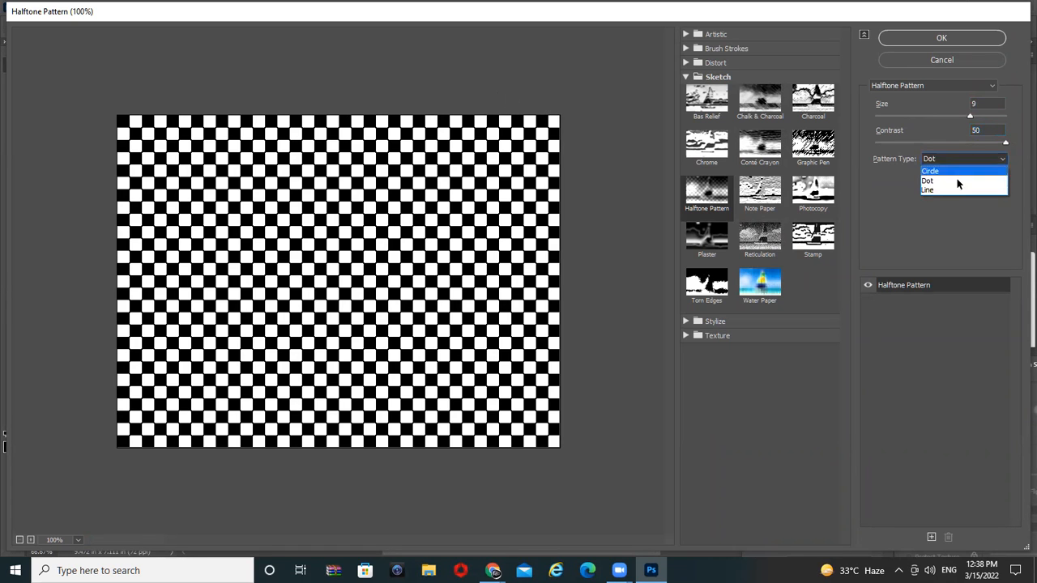
left_click(957, 167)
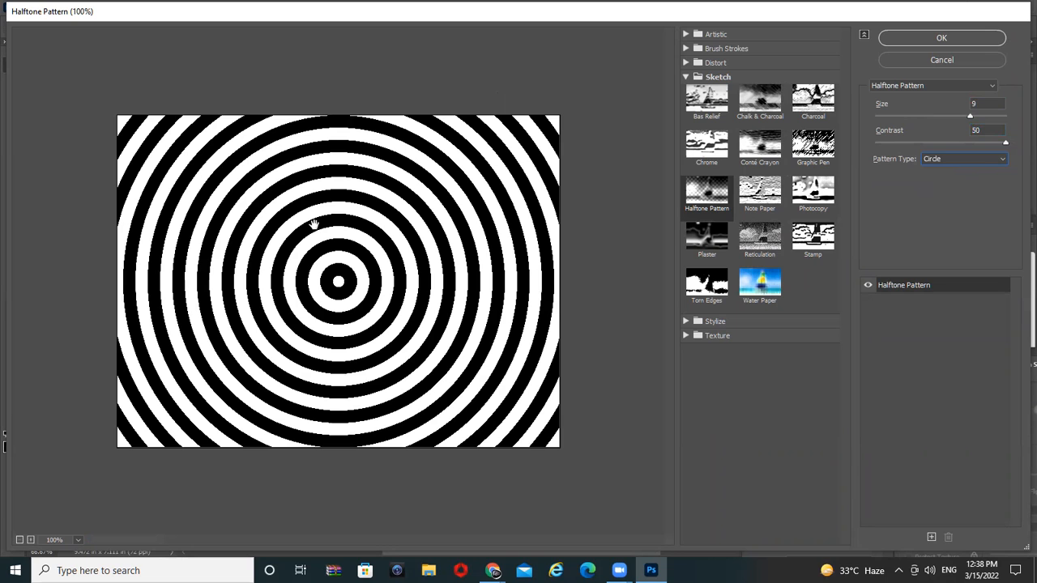
left_click(1005, 117)
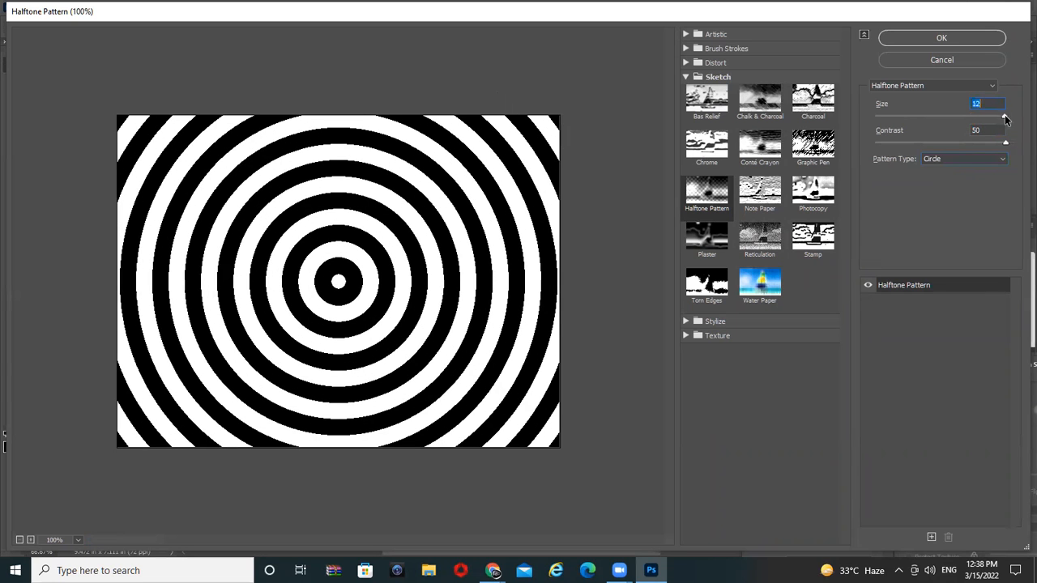
left_click_drag(882, 143, 865, 165)
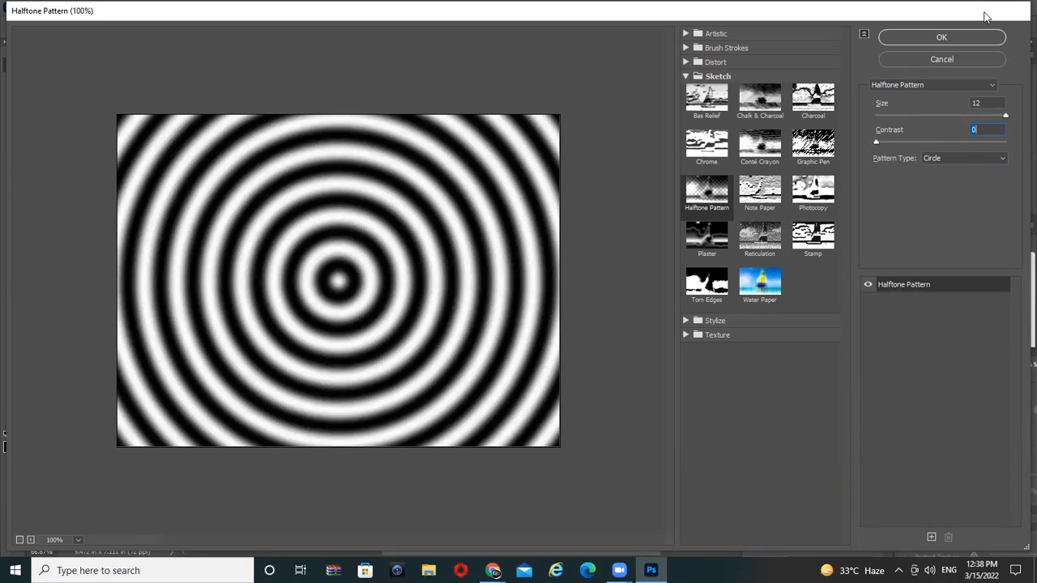
left_click(942, 38)
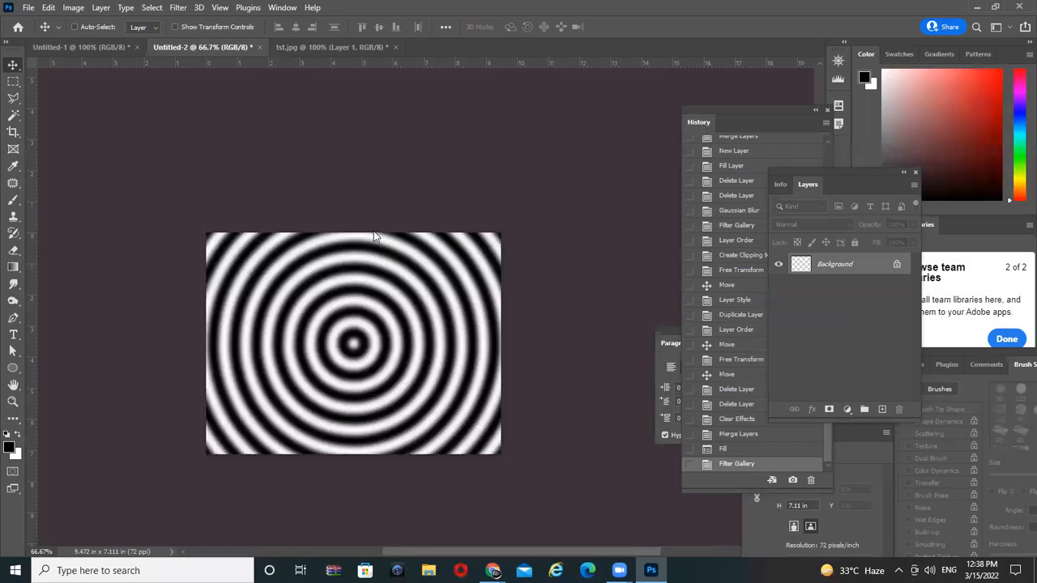
Step: Apply a Gaussian Blur strong enough to dissolve the concentric rings into a nearly even grey
left_click(177, 8)
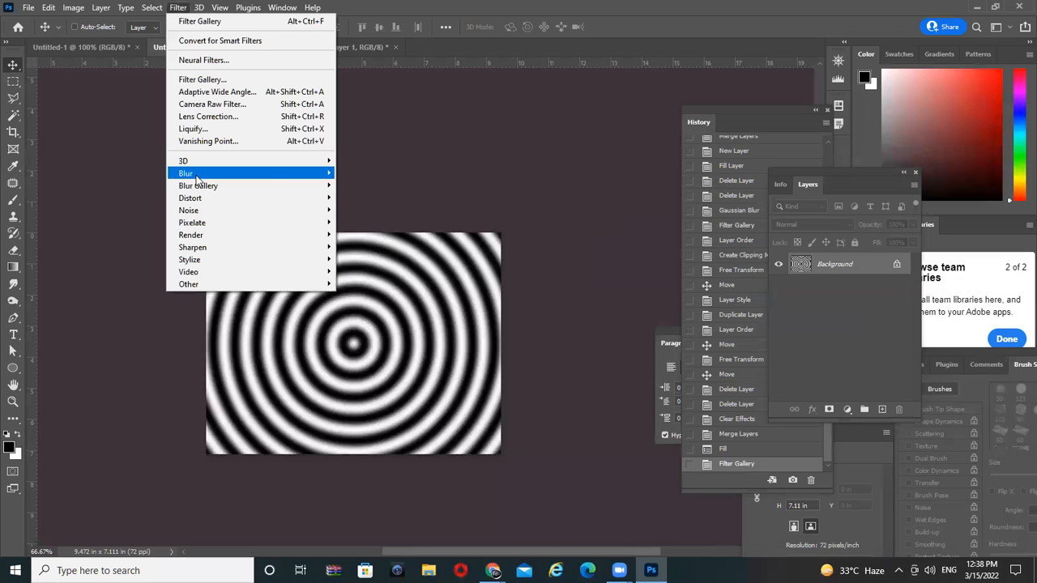
mouse_move(208, 174)
left_click(369, 222)
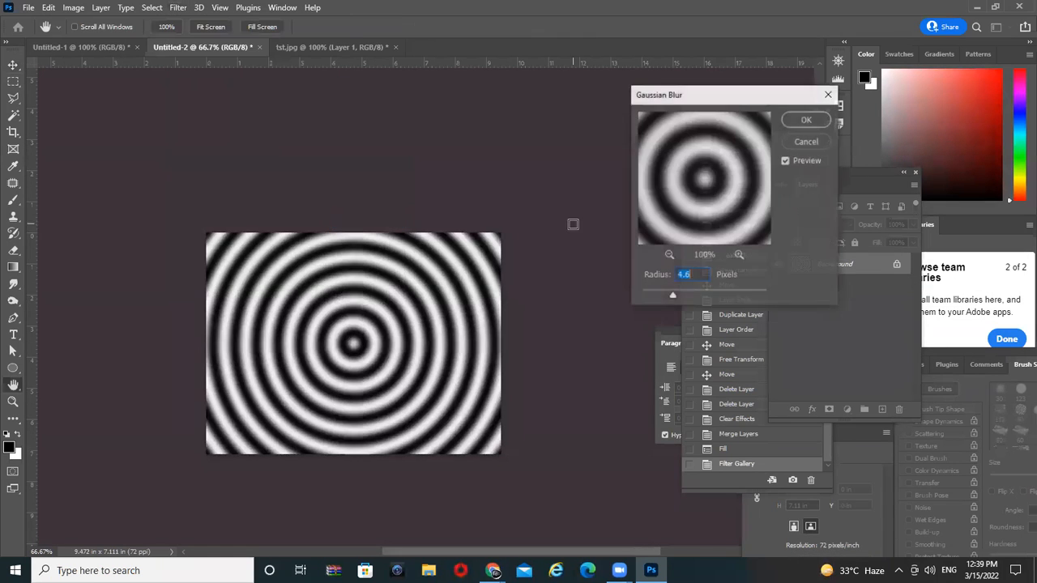
left_click_drag(721, 298, 698, 292)
left_click(807, 120)
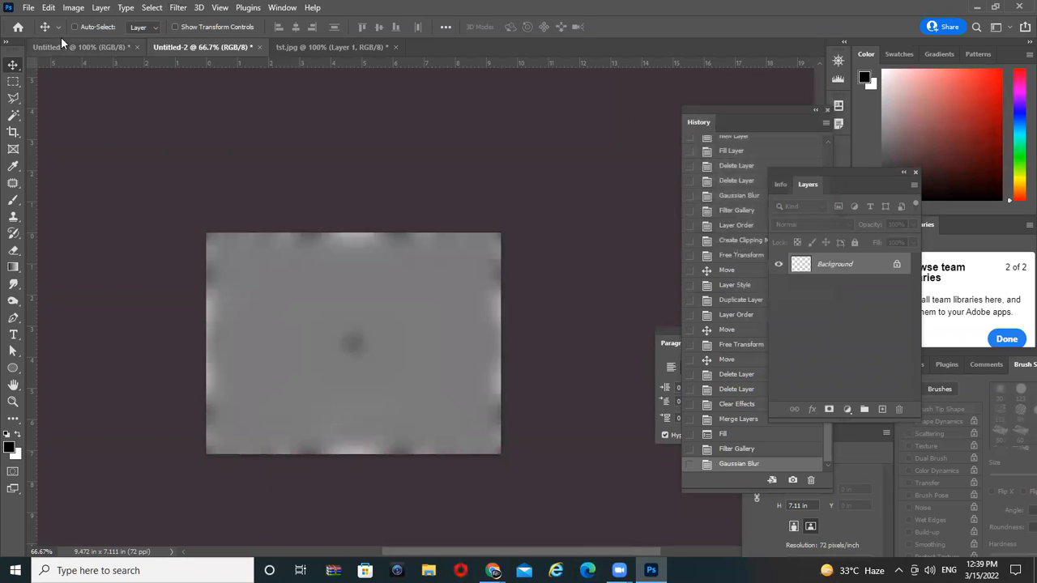
left_click(73, 8)
mouse_move(121, 42)
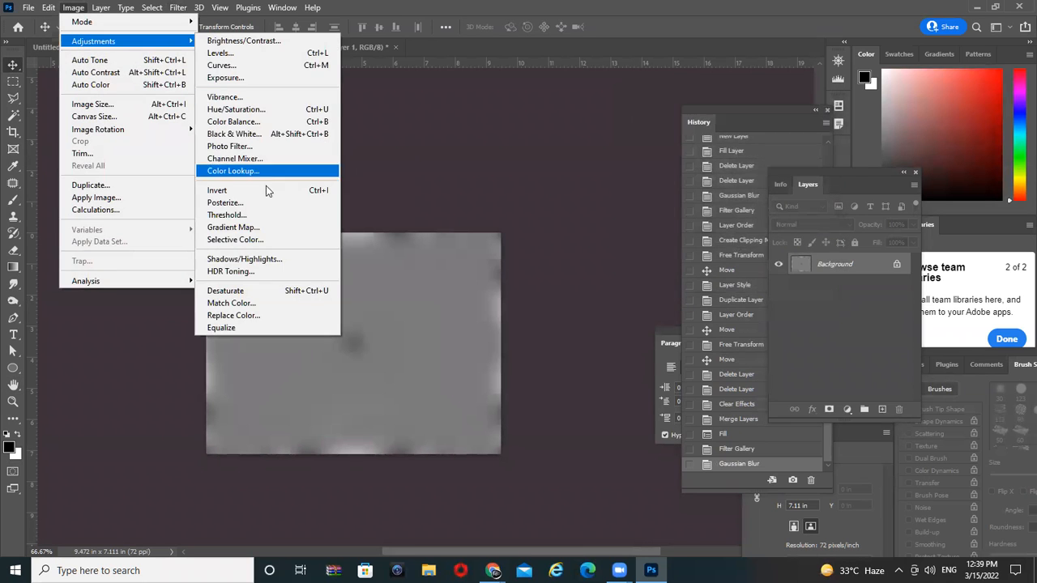
left_click(285, 215)
mouse_move(671, 181)
left_mouse_down()
mouse_move(726, 185)
mouse_move(648, 185)
mouse_move(664, 186)
left_mouse_up()
left_click(798, 125)
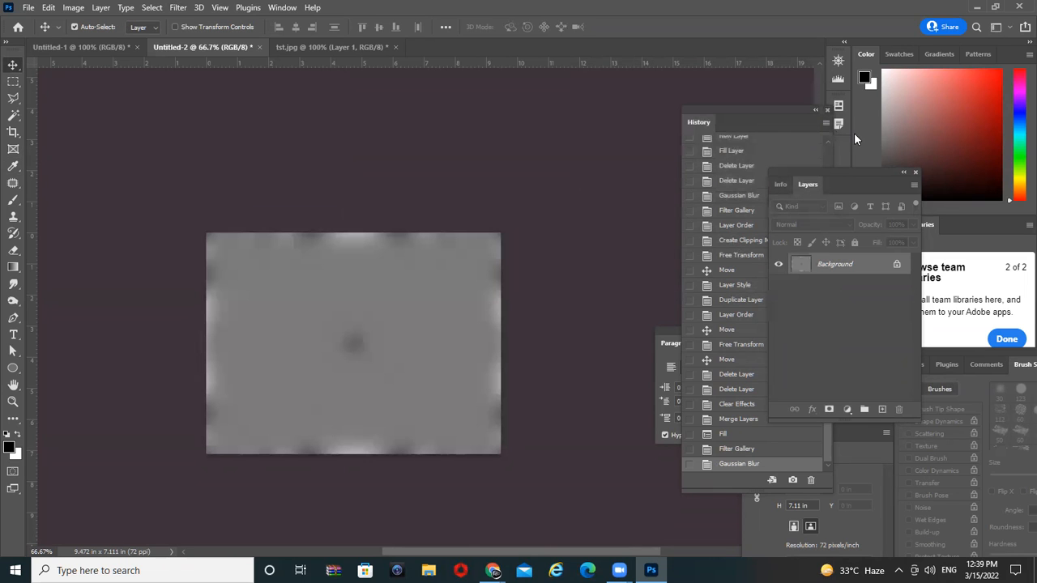
Step: Try brightening the blurred grey Background with Levels, using midtone 1.65 and white input 167, then cancel the adjustment
key("ctrl+l")
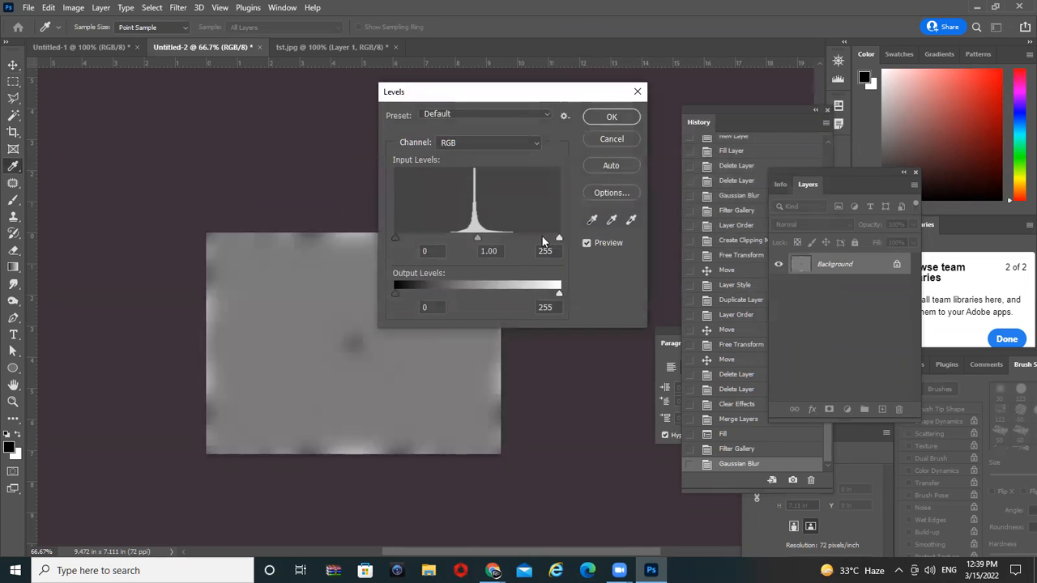
mouse_move(475, 240)
left_mouse_down()
mouse_move(425, 237)
mouse_move(488, 238)
left_mouse_up()
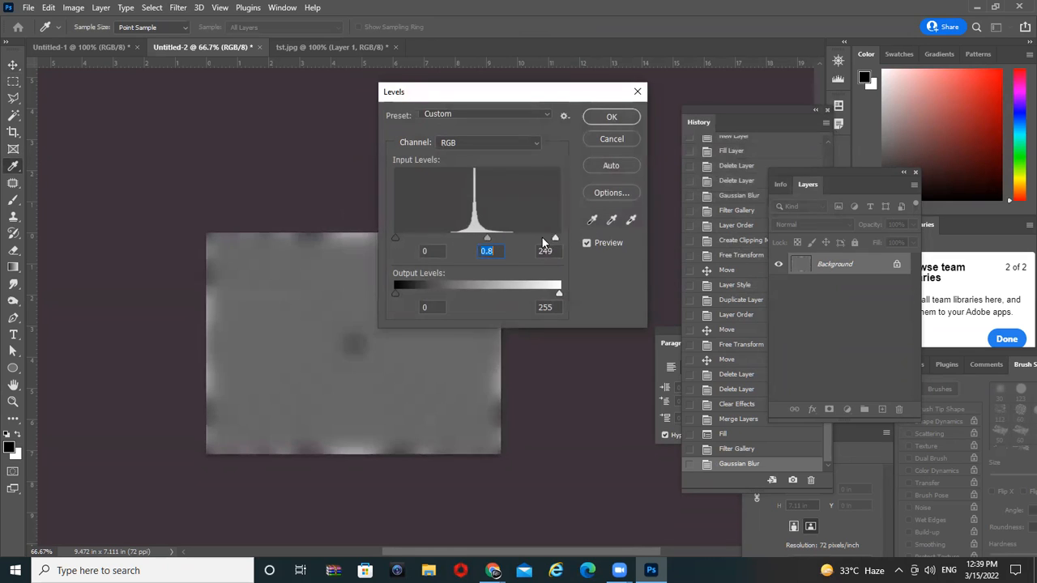
left_click_drag(555, 238, 495, 238)
left_click_drag(413, 240, 362, 241)
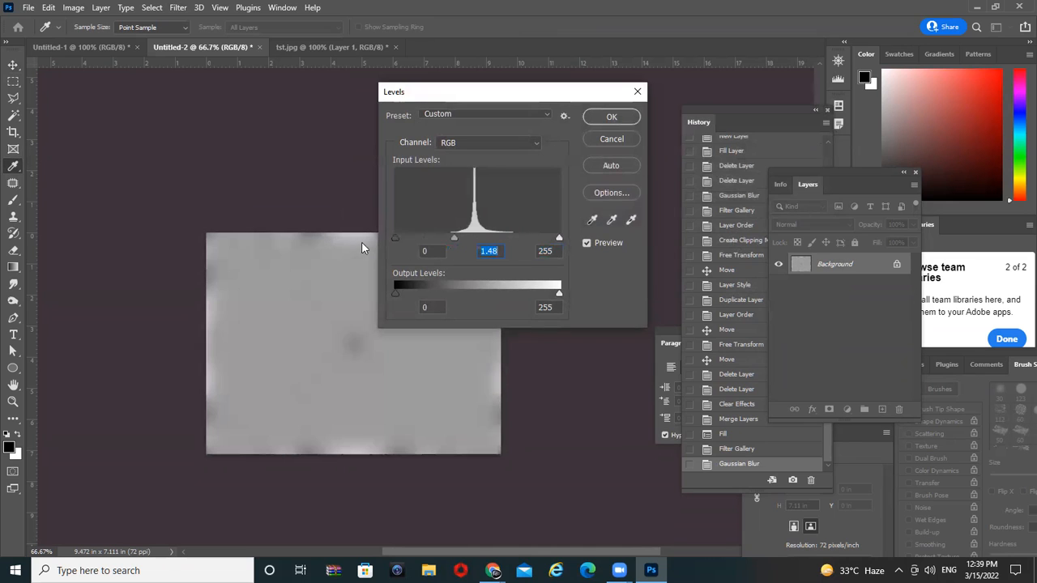
mouse_move(453, 238)
left_mouse_down()
mouse_move(497, 238)
mouse_move(448, 238)
left_mouse_up()
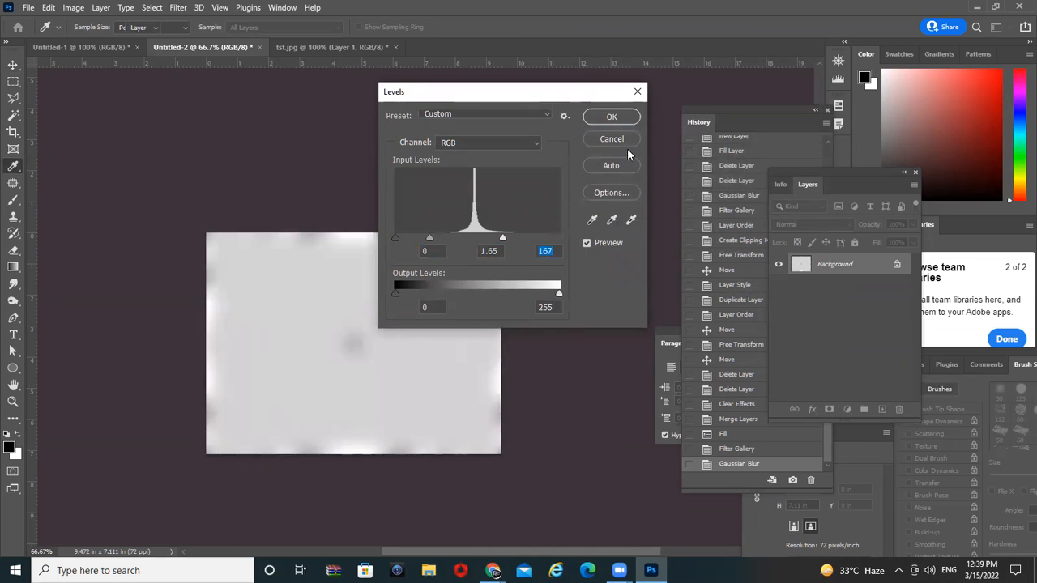
left_click(622, 143)
Step: Undo the strong blur and apply a Gaussian Blur with a radius of 4.4 pixels to the concentric rings
key("ctrl+z")
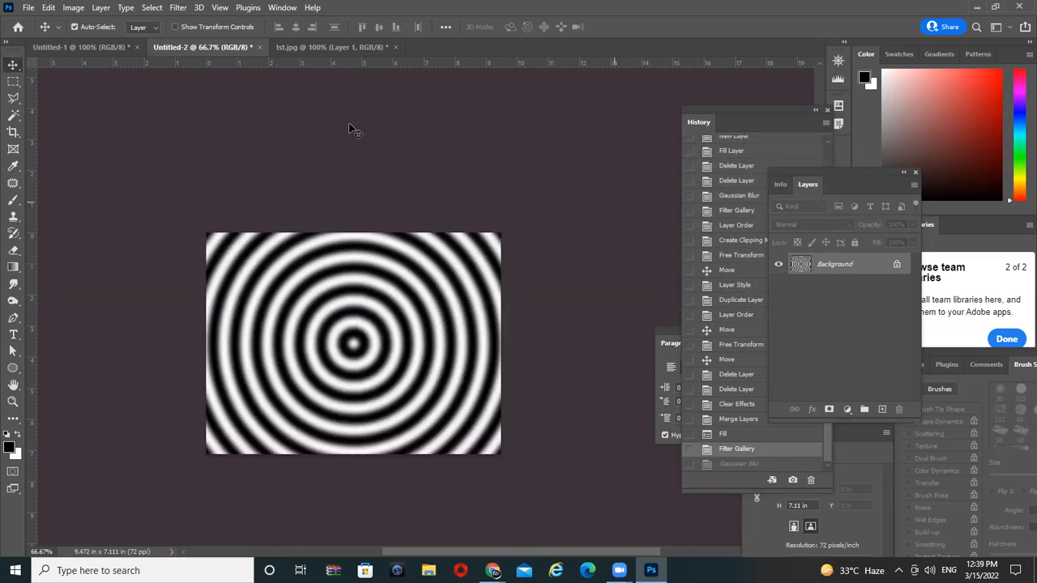
left_click(177, 7)
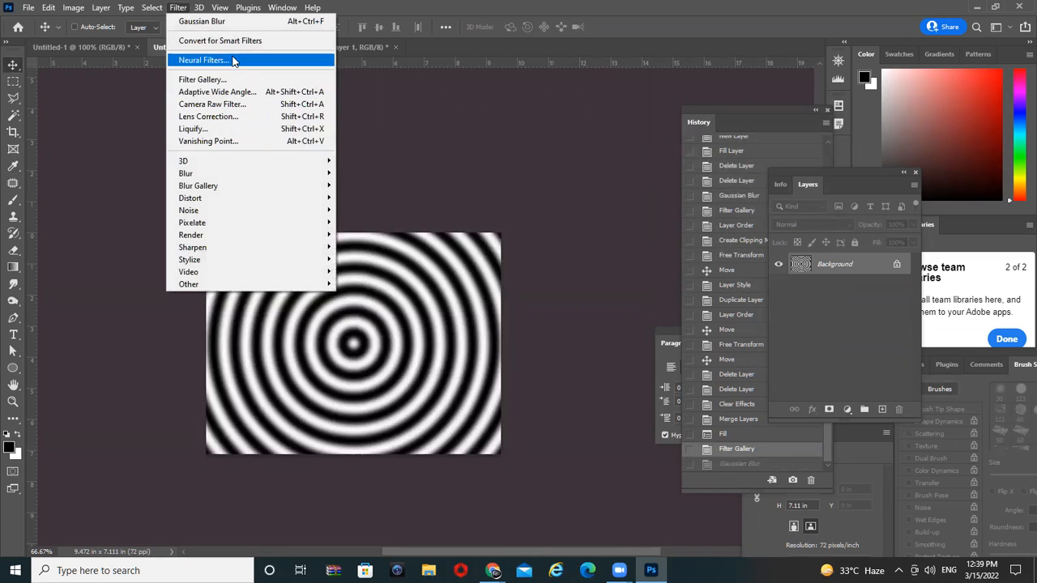
mouse_move(222, 174)
left_click(372, 222)
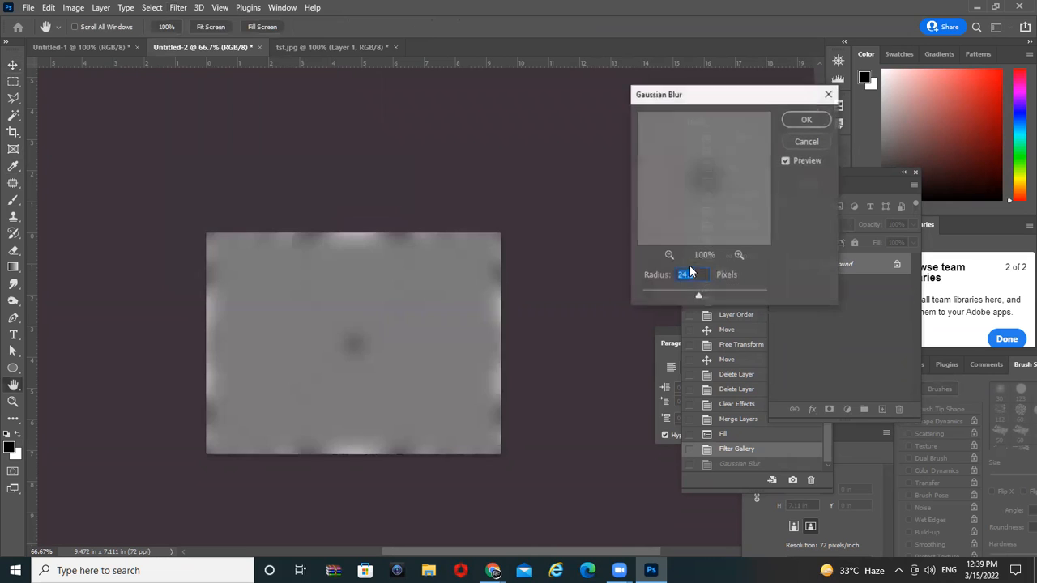
left_click(665, 294)
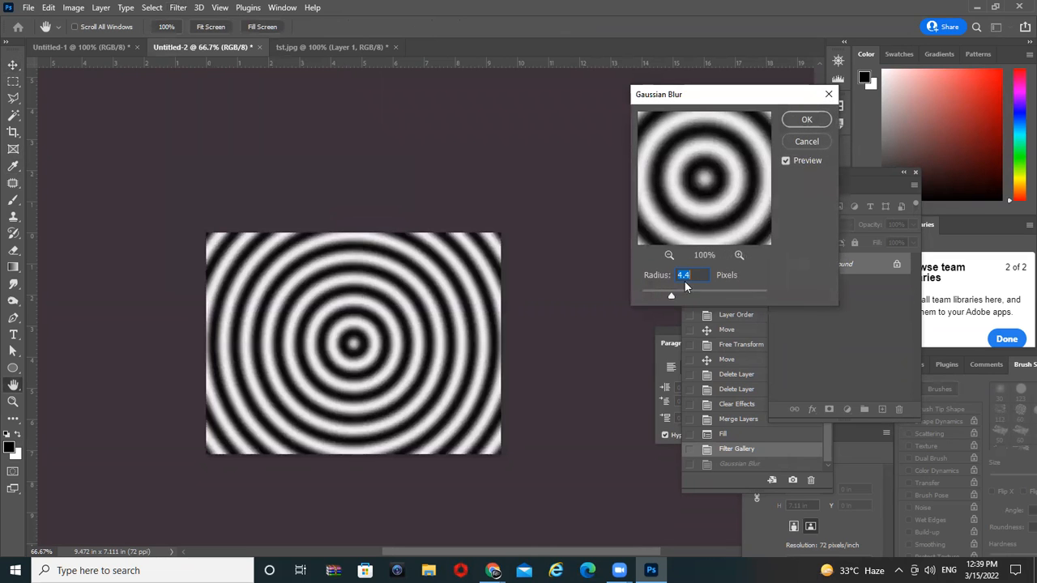
left_click(806, 119)
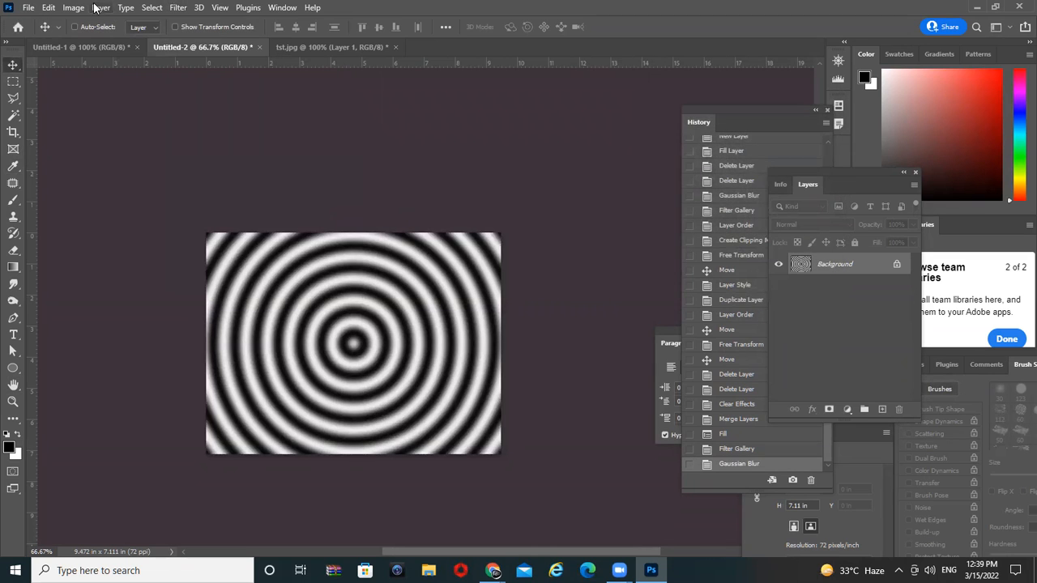
Step: Preview different Threshold levels on the softened rings and cancel the adjustment
left_click(51, 7)
mouse_move(74, 7)
mouse_move(110, 42)
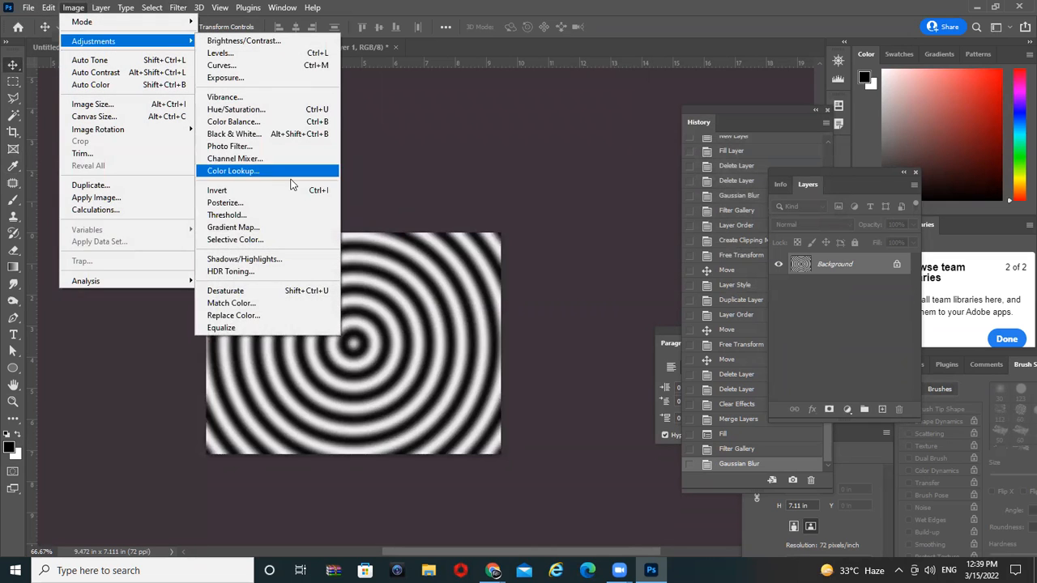
left_click(277, 215)
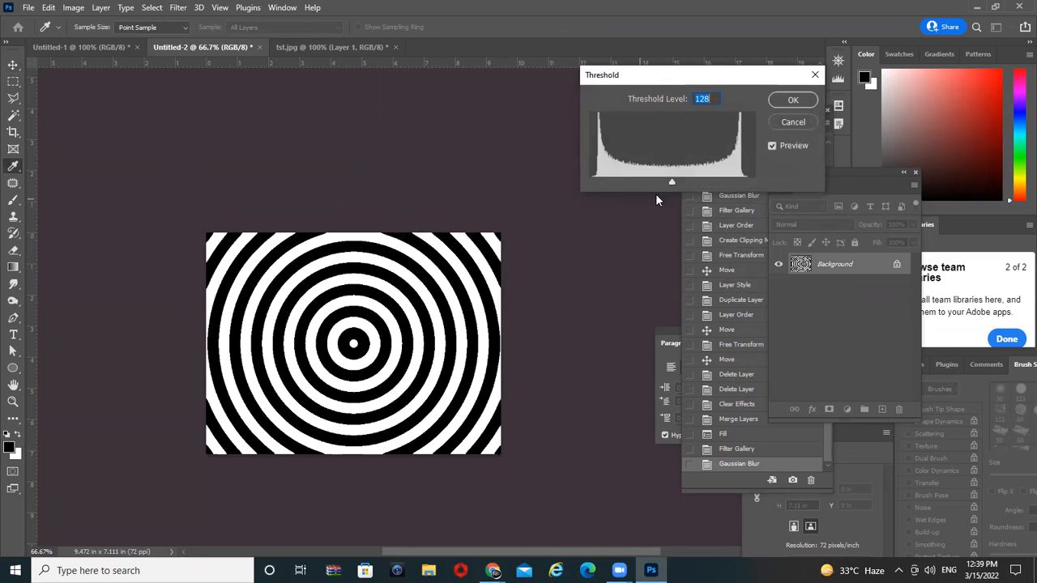
left_click_drag(672, 184, 614, 187)
left_click(793, 123)
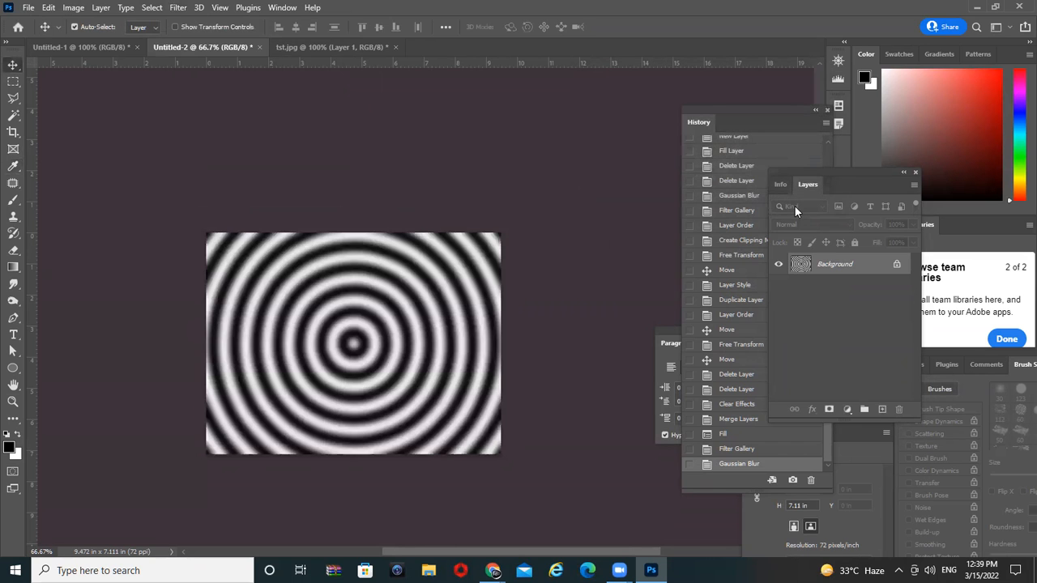
Step: Undo the Gaussian Blur and the Halftone Pattern filter on the Background
key("ctrl+z")
key("ctrl+z")
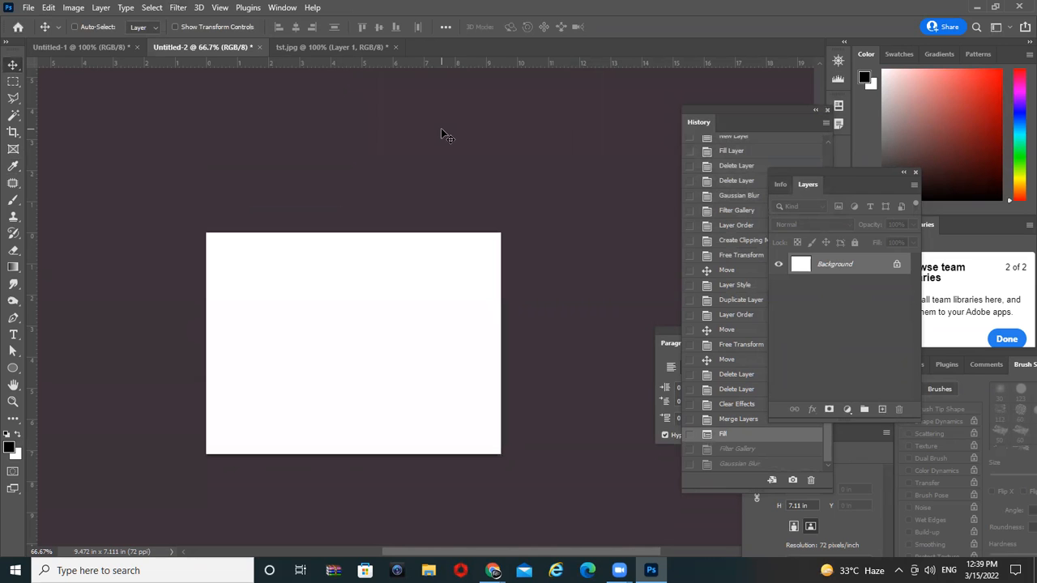
left_click(73, 8)
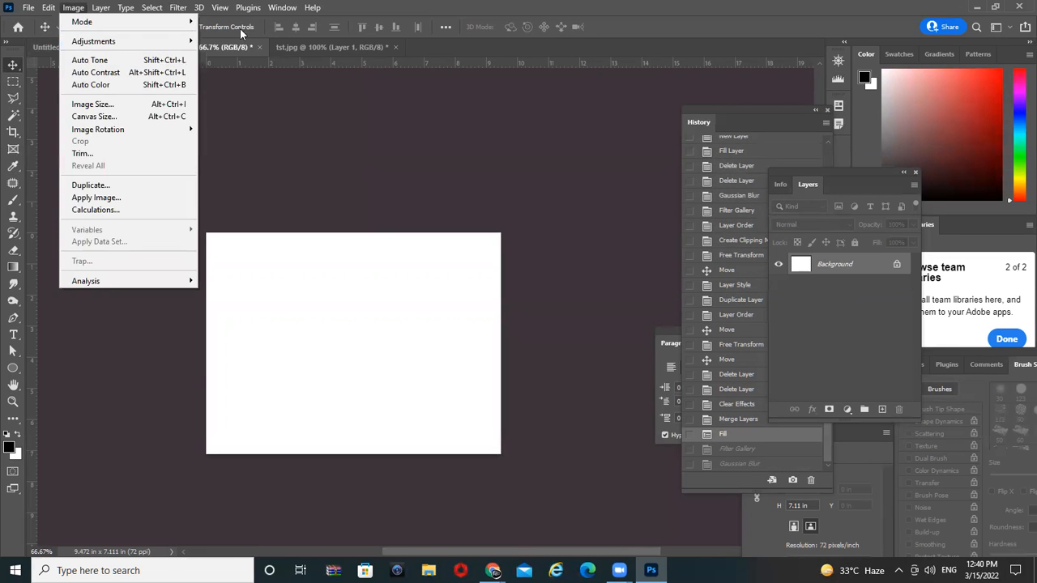
key("Escape")
Step: Preview the Note Paper filter on the white Background with image balance 50 and relief 17, and leave the Filter Gallery without applying anything
left_click(177, 8)
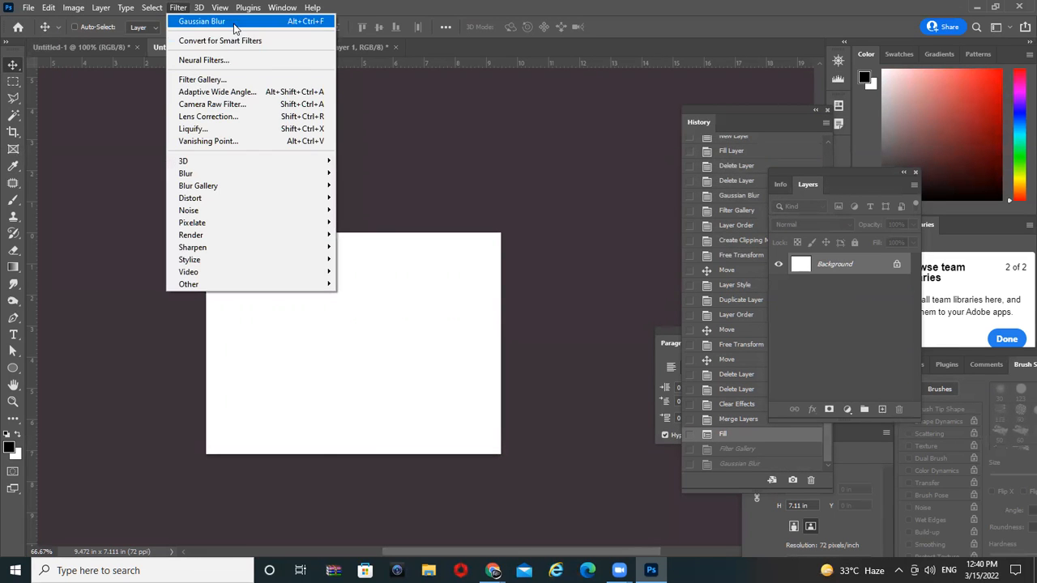
left_click(218, 80)
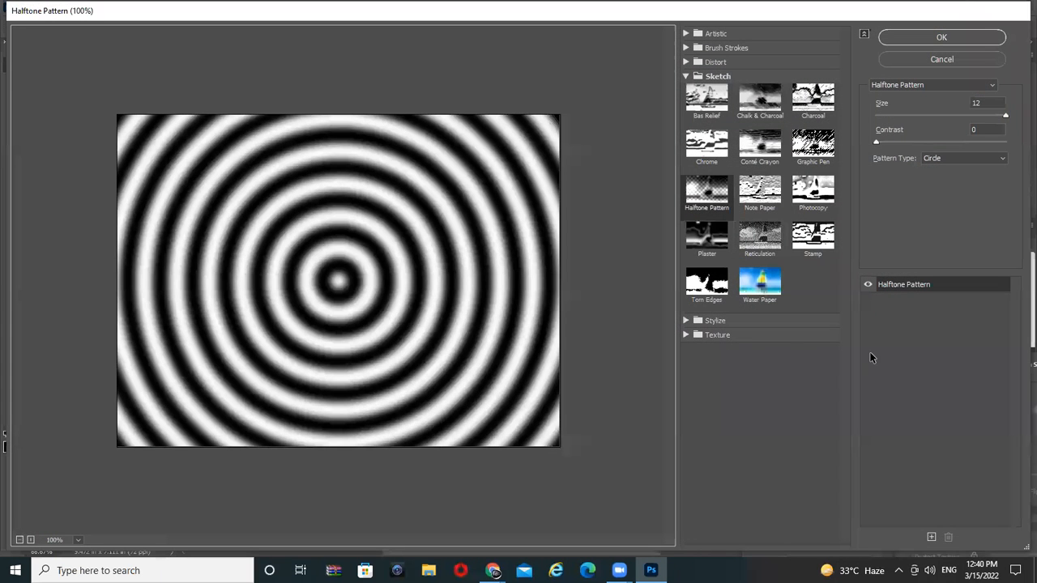
left_click(773, 198)
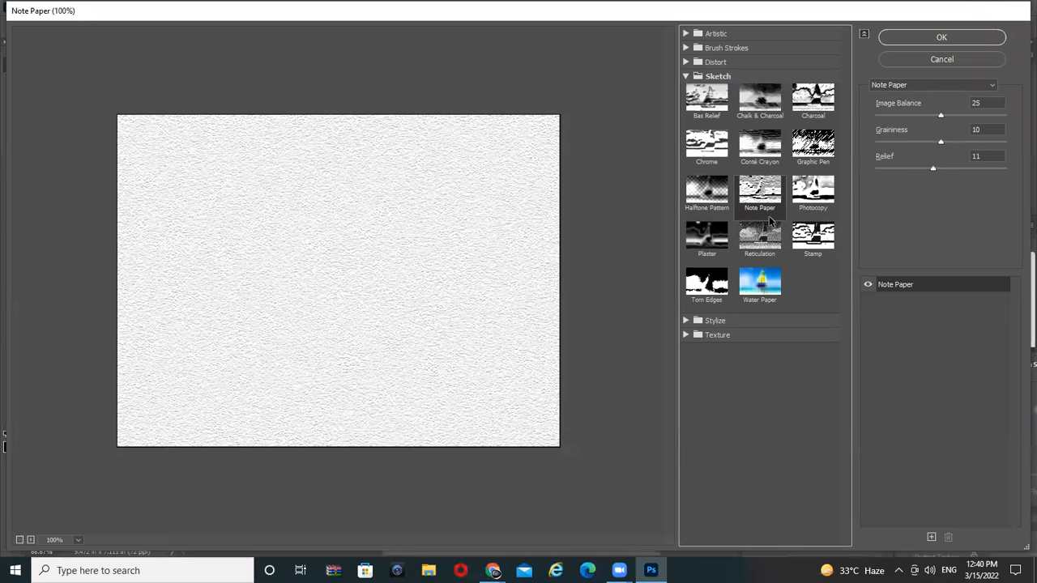
left_click_drag(919, 116, 888, 115)
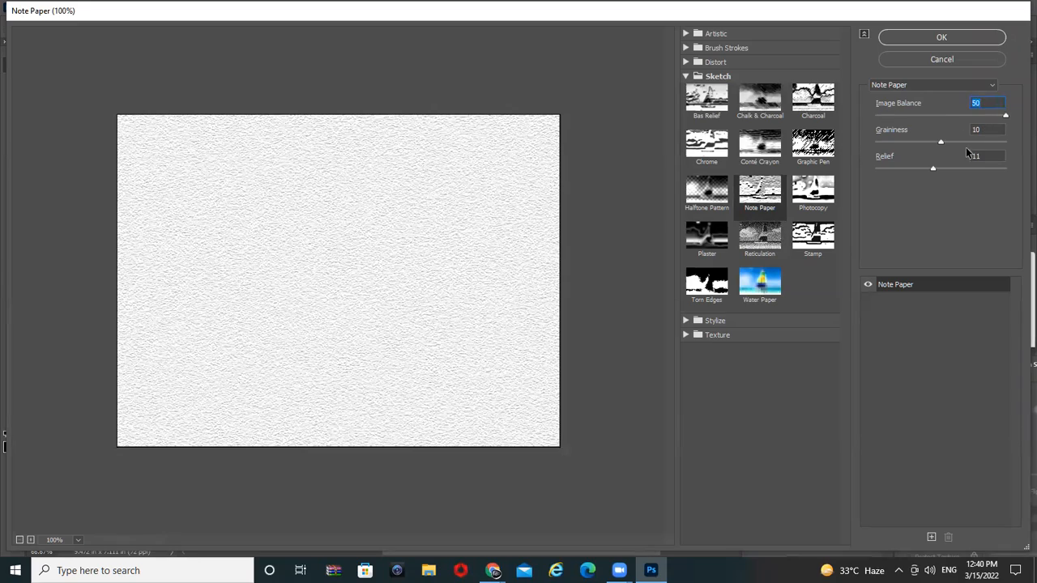
left_click_drag(941, 156, 894, 156)
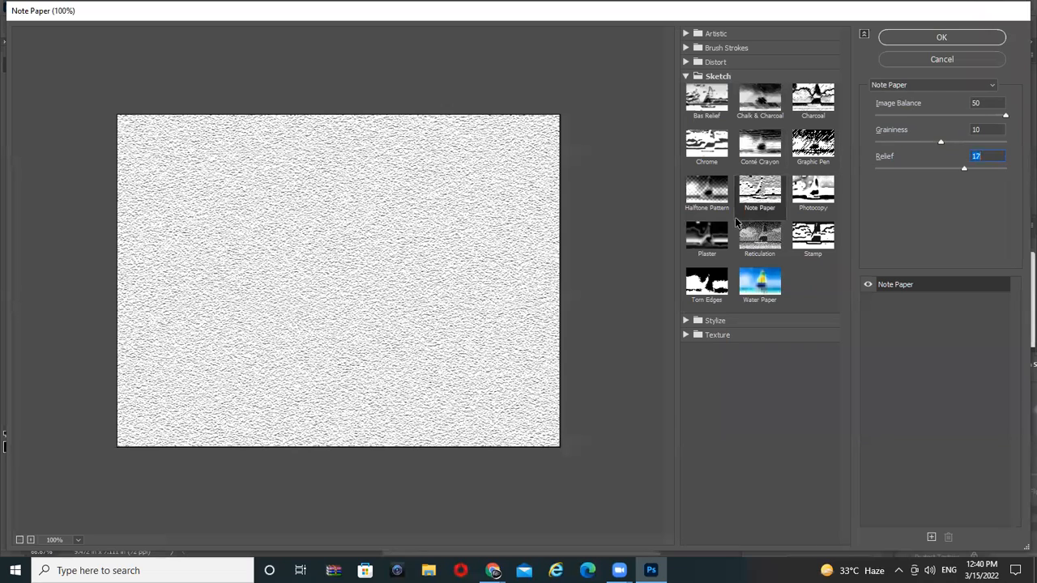
left_click(711, 195)
left_click(761, 195)
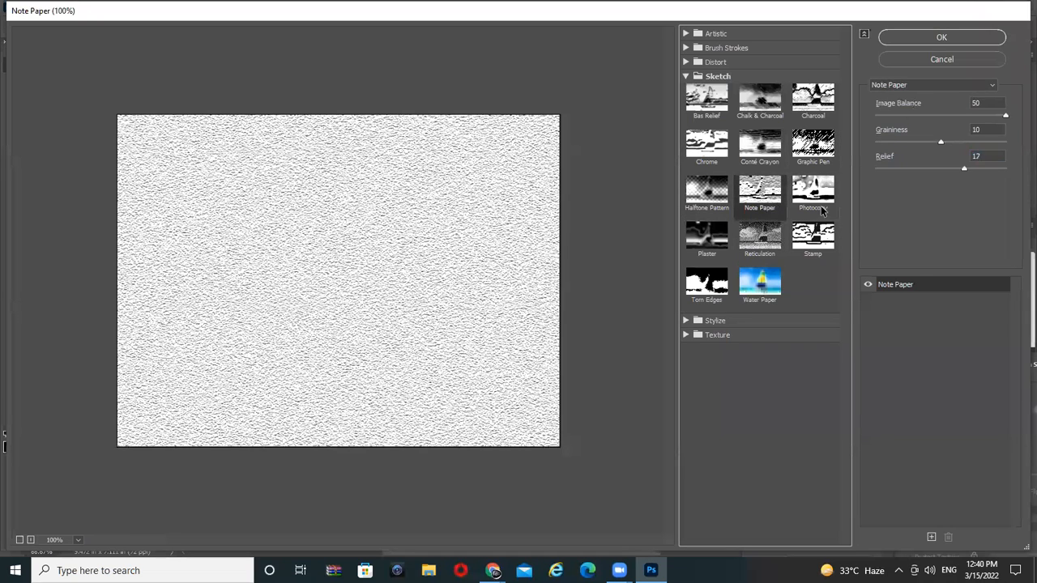
left_click(813, 194)
left_click(949, 62)
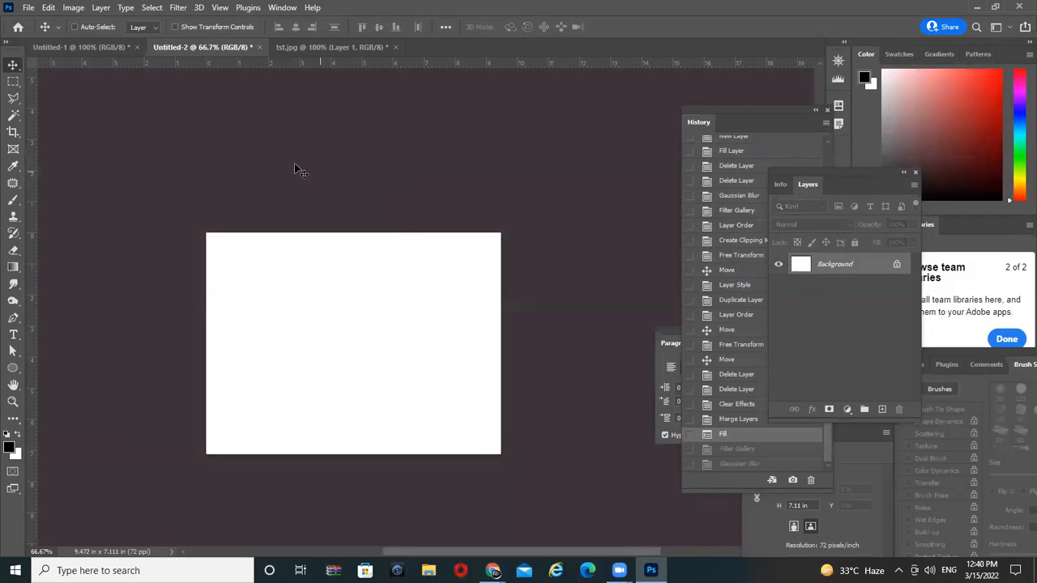
Step: In the tst.jpg document, undo the edits back to before the layer fill and clipping masks, and delete Layer 1
left_click(337, 48)
key("ctrl+z")
key("ctrl+z")
key("ctrl+z")
key("ctrl+z")
key("ctrl+z")
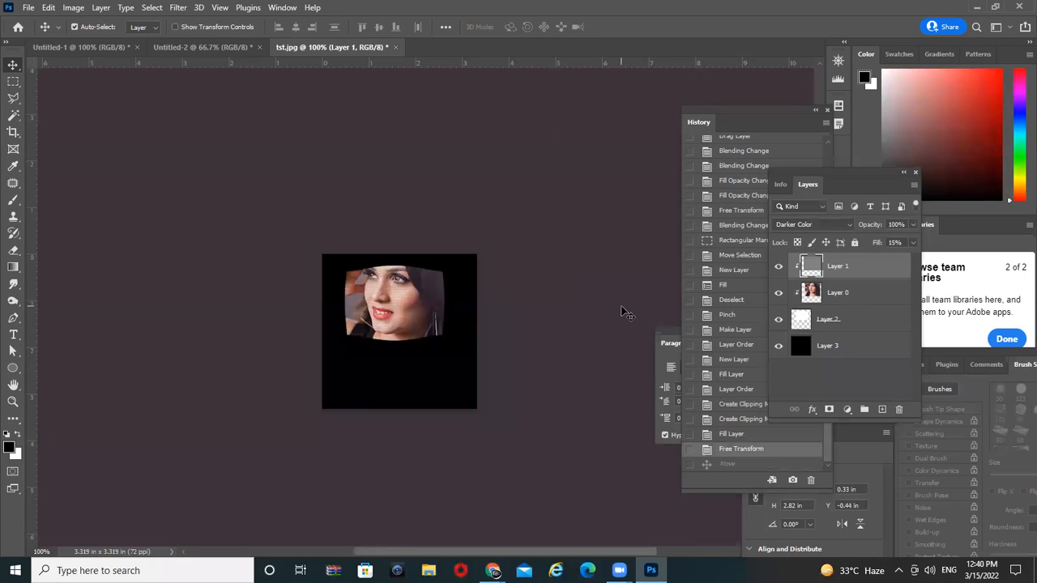
key("ctrl+z")
key("ctrl+z")
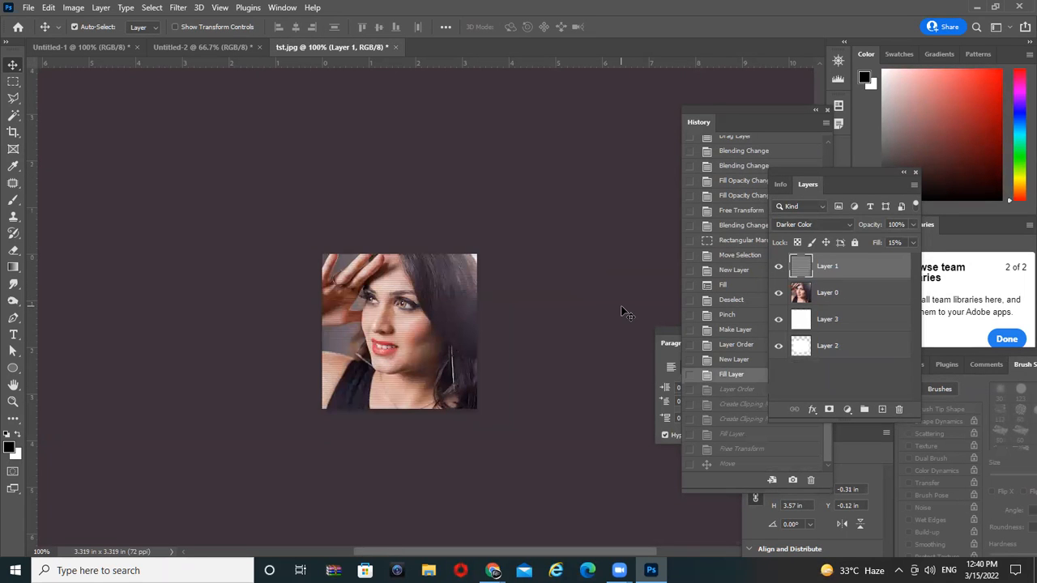
left_click_drag(798, 273, 898, 409)
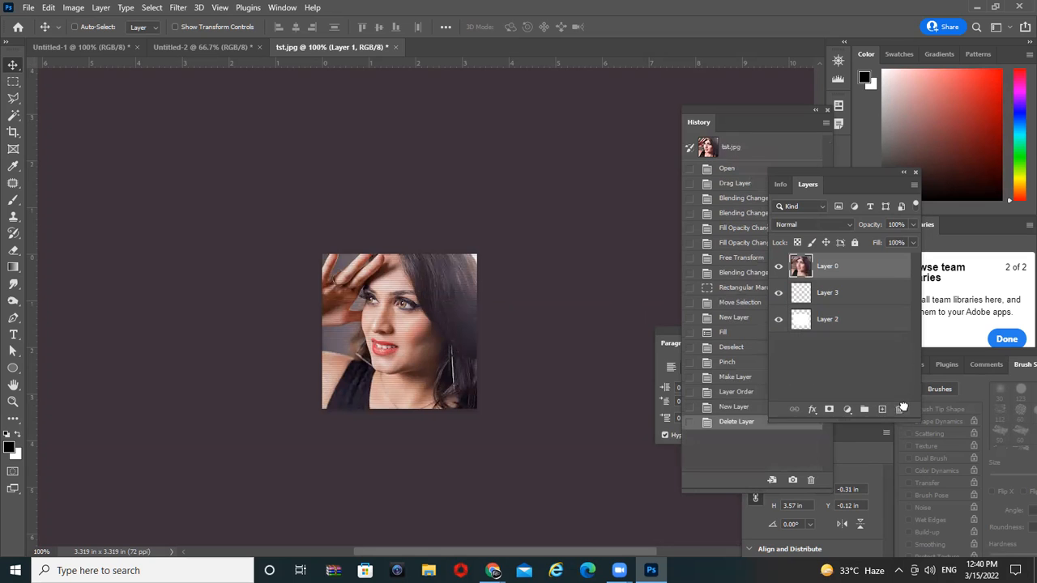
Step: Apply the Photocopy filter to the Layer 0 portrait with a low detail setting and darkness 50
key("ctrl+plus")
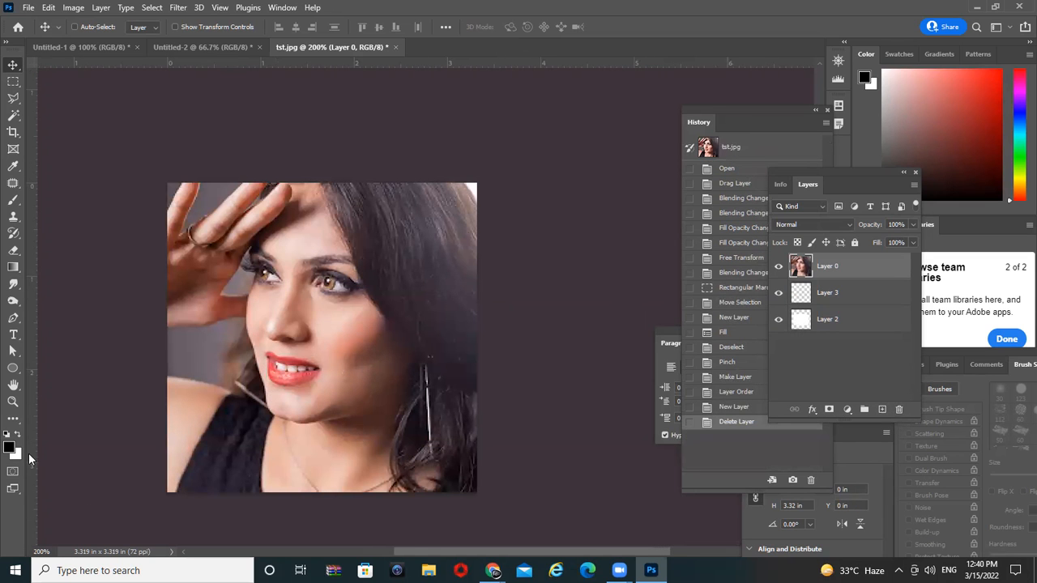
left_click(184, 8)
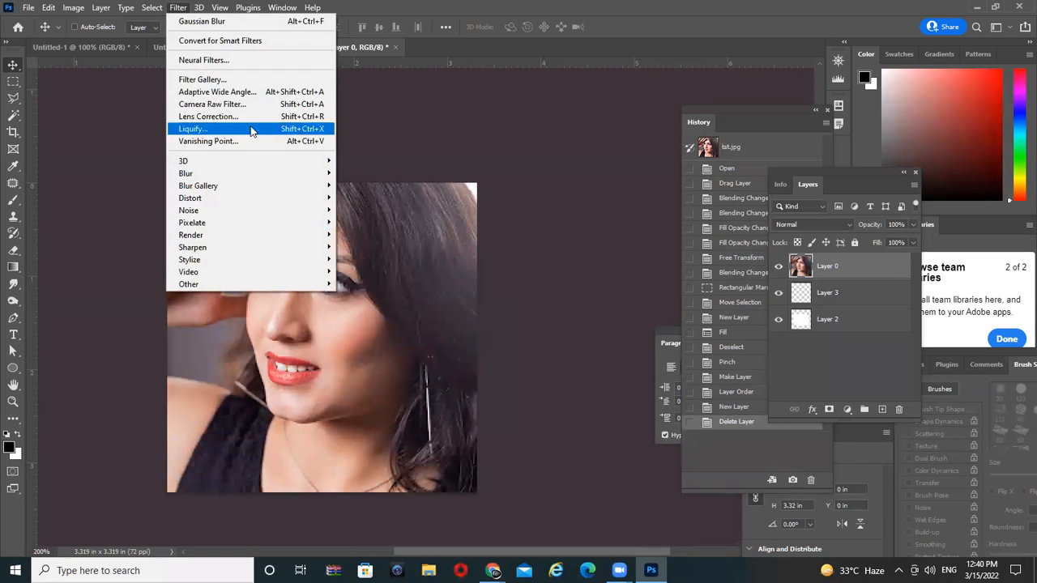
key("Escape")
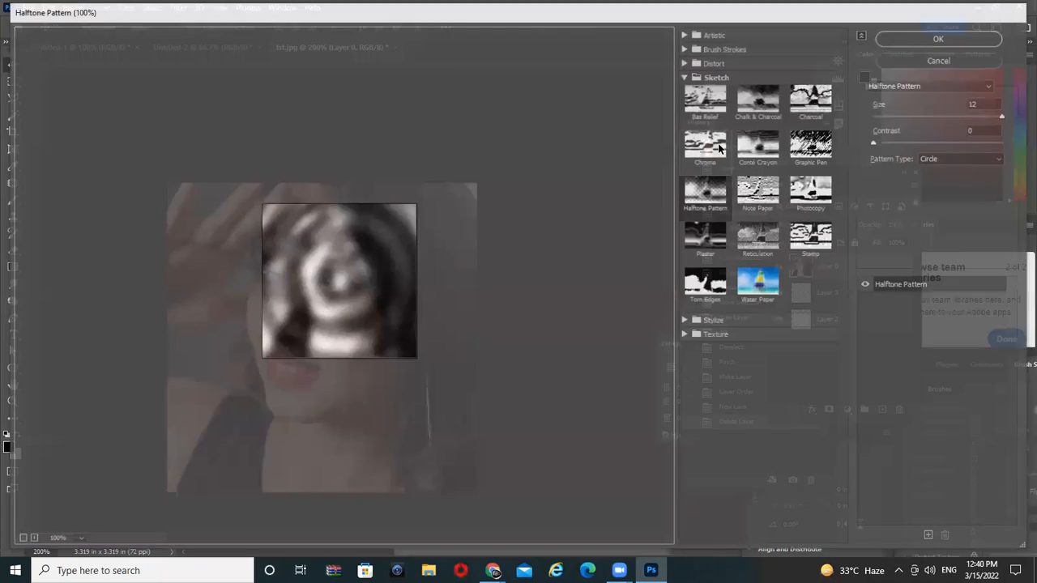
left_click(813, 191)
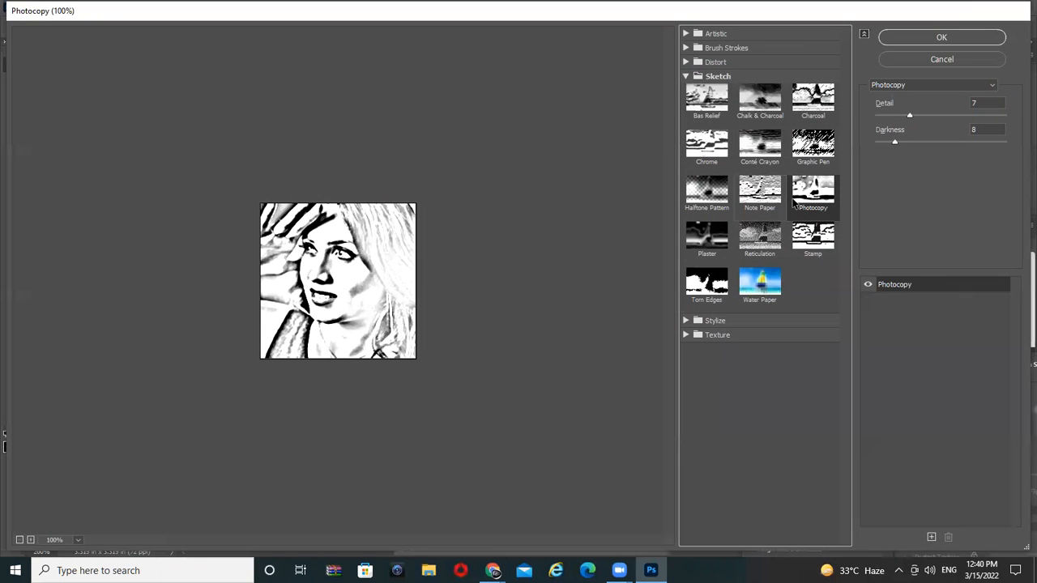
left_click_drag(967, 116, 929, 117)
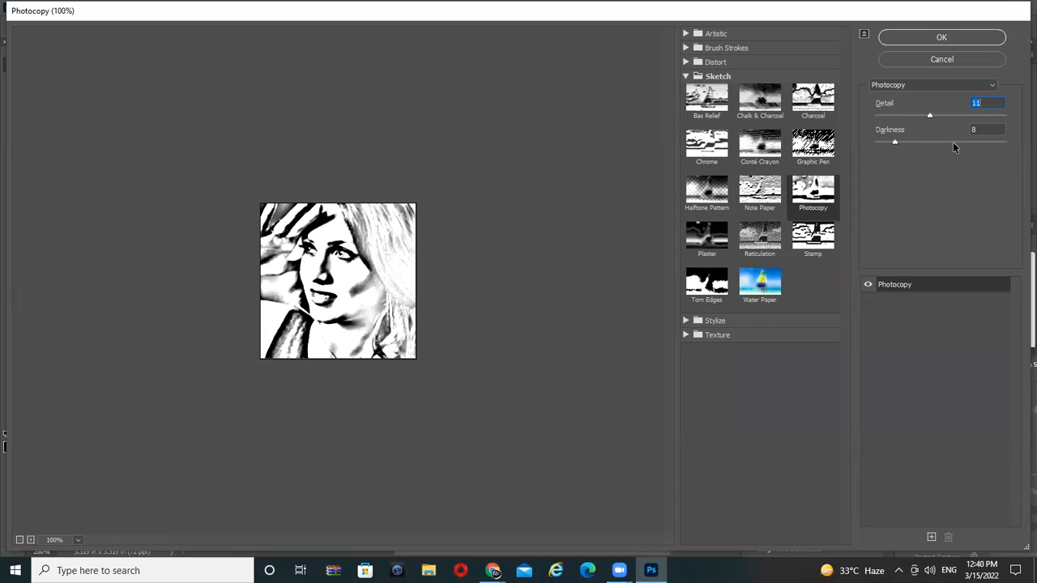
left_click_drag(948, 143, 1018, 158)
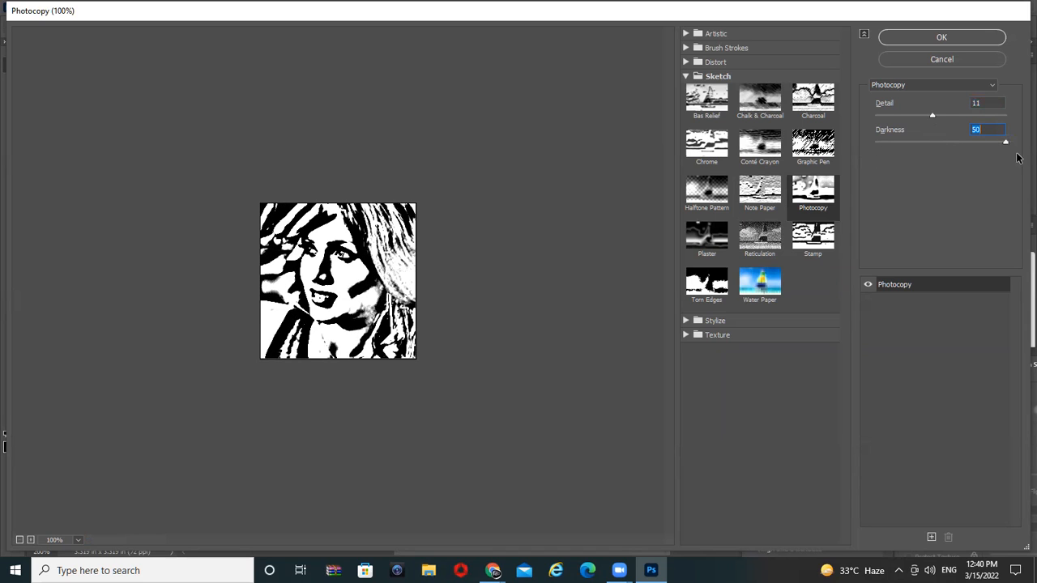
mouse_move(888, 120)
left_mouse_down()
mouse_move(916, 116)
mouse_move(902, 124)
left_mouse_up()
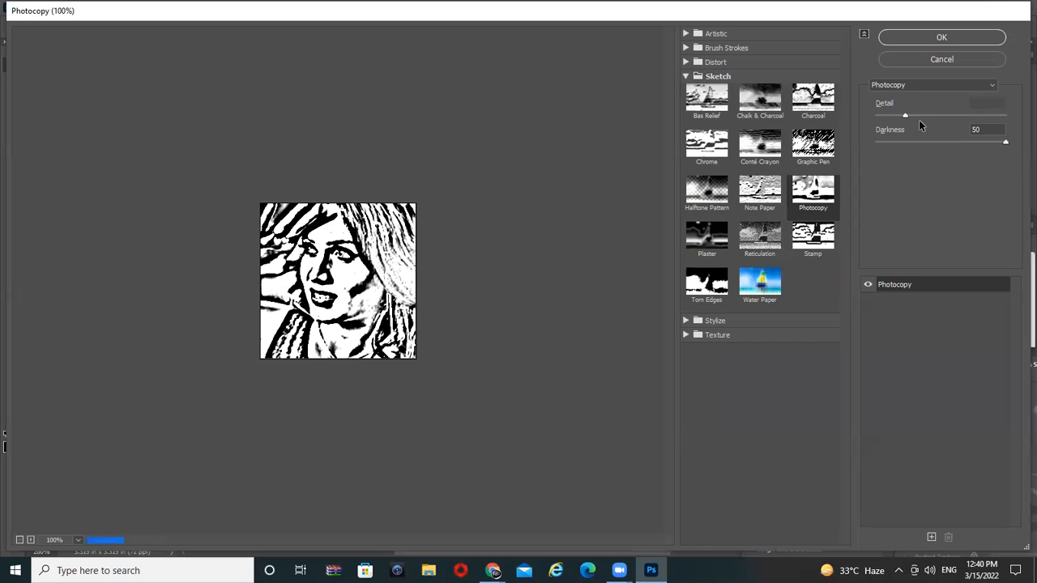
left_click(941, 37)
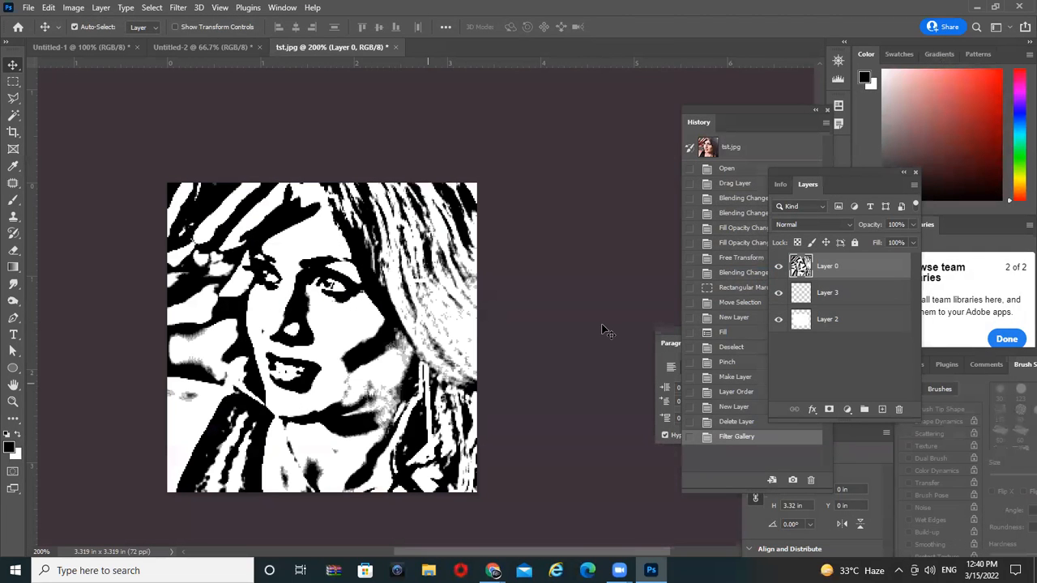
Step: Undo the Photocopy filter on Layer 0 and reapply it to a duplicate of that layer
key("ctrl+z")
left_click_drag(847, 268, 880, 407)
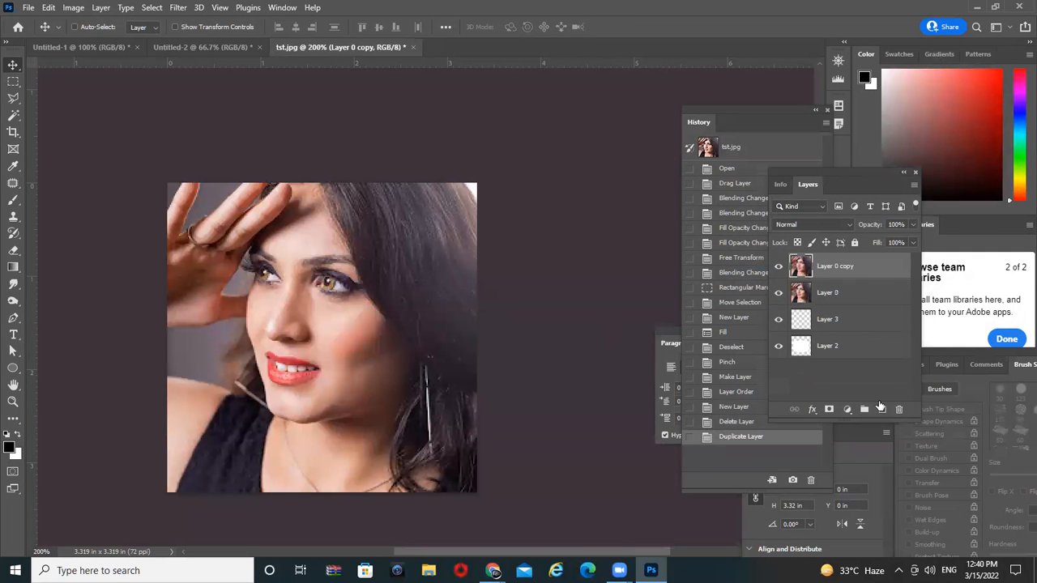
left_click(177, 8)
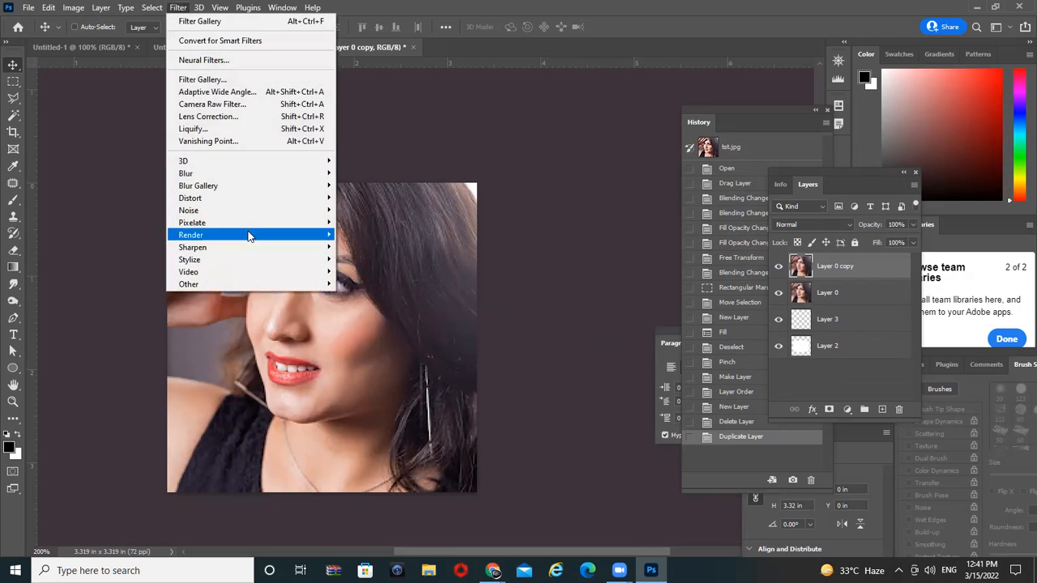
left_click(231, 24)
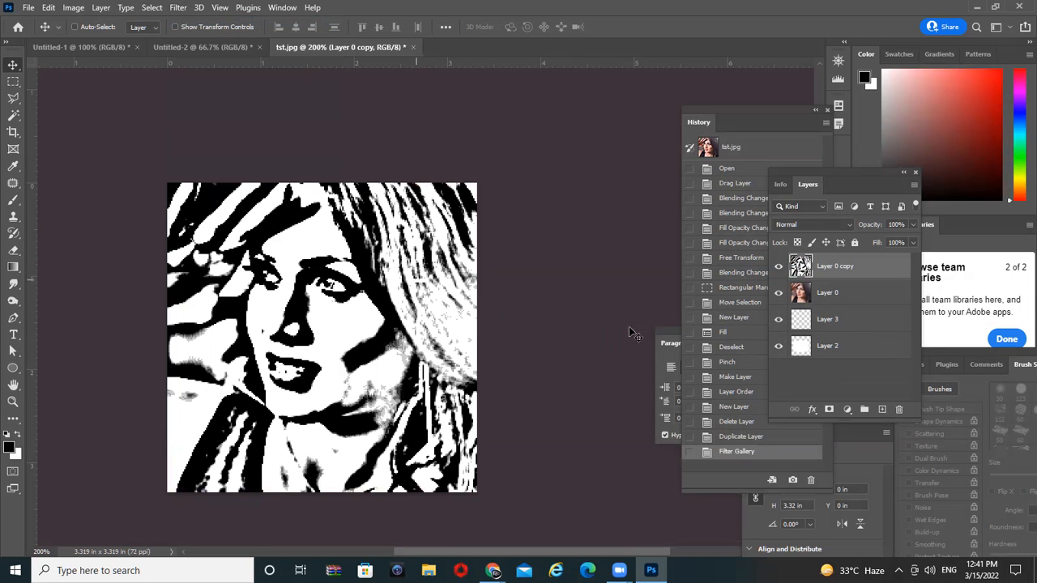
Step: Delete the Layer 0 copy layer carrying the Photocopy effect
left_click(788, 224)
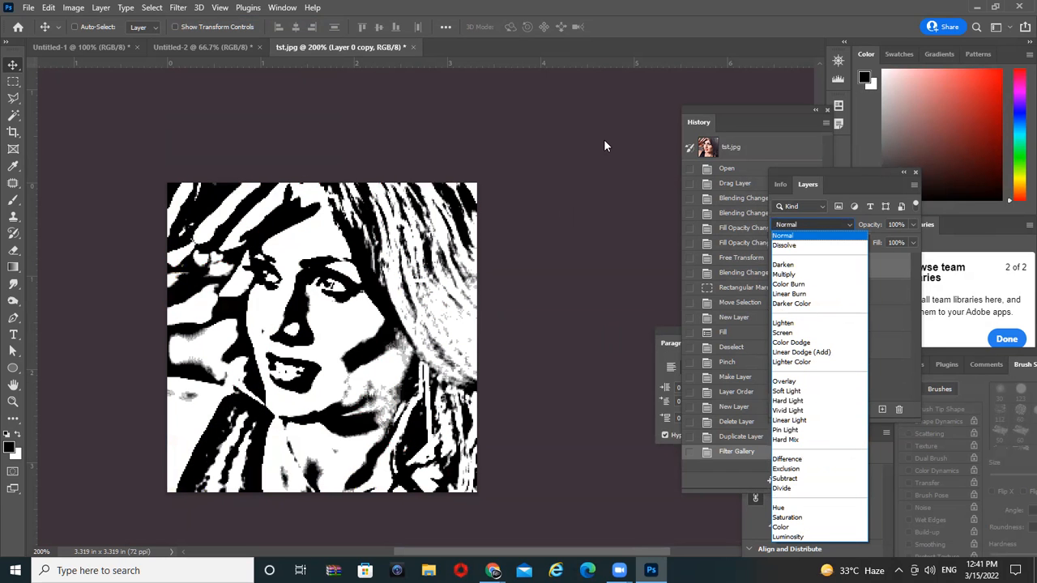
left_click(840, 283)
left_click_drag(843, 268, 898, 409)
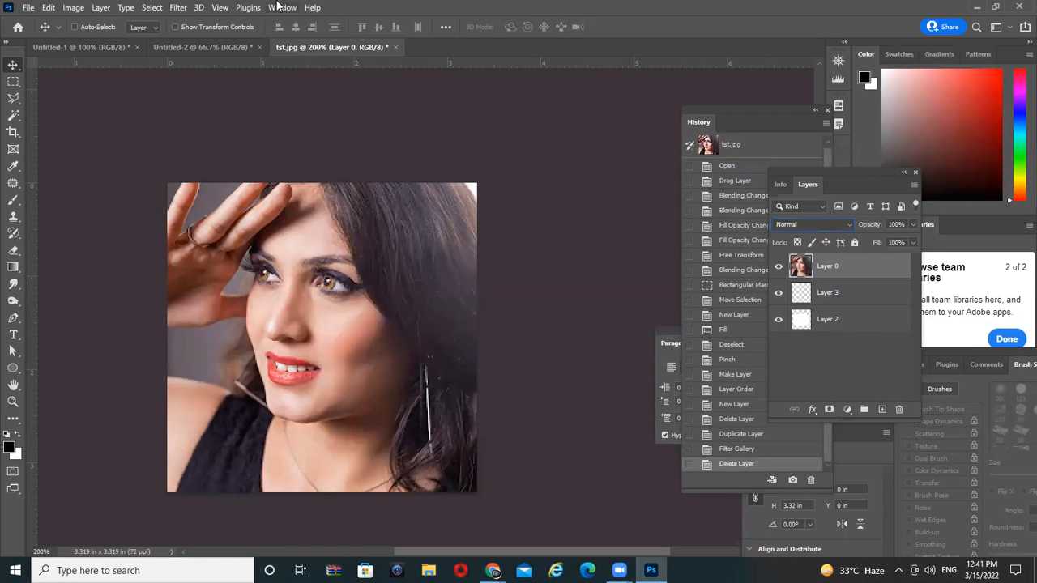
Step: Preview the Plaster, Reticulation, Stamp and other Sketch filters on the Layer 0 portrait, and leave the Filter Gallery without applying any
left_click(177, 8)
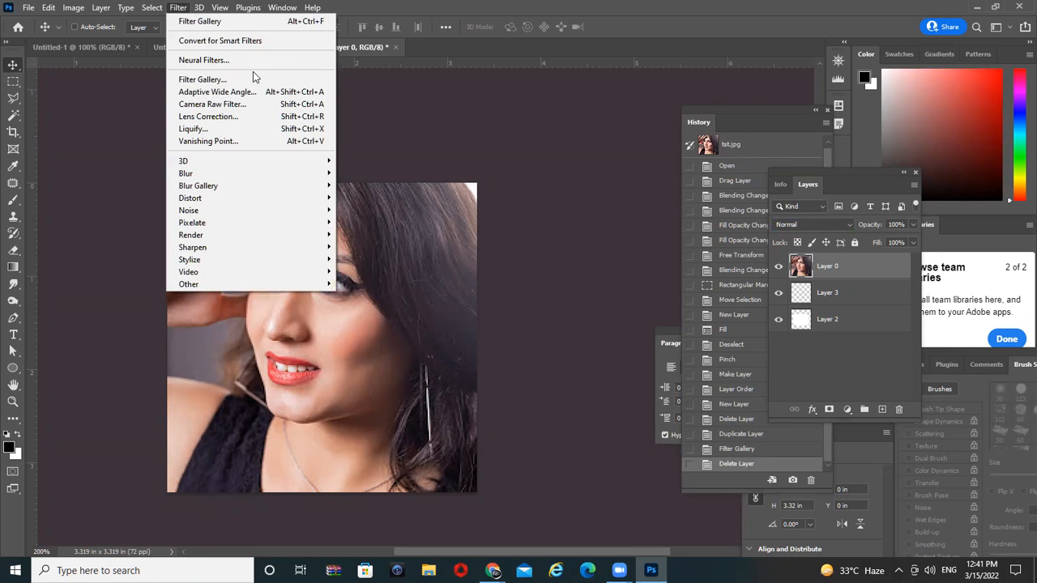
left_click(252, 80)
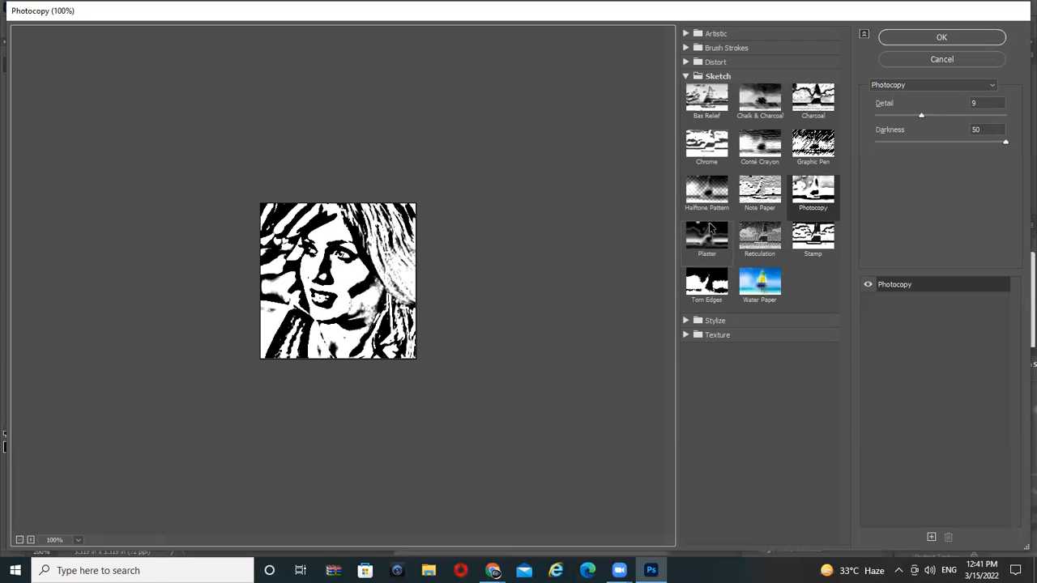
left_click(707, 230)
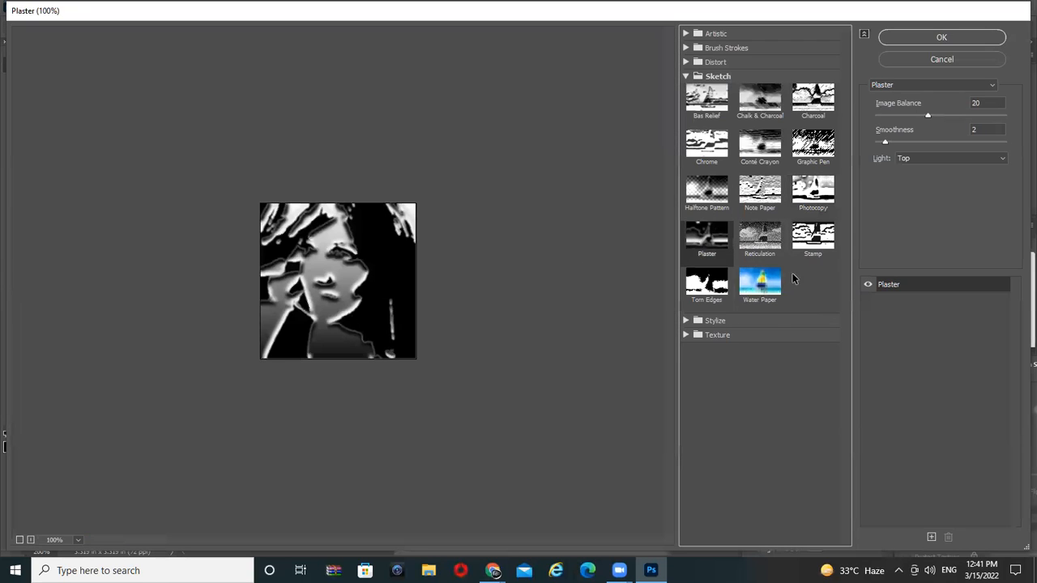
left_click(754, 243)
left_click(706, 243)
left_click(815, 243)
left_click(753, 255)
left_click(717, 279)
left_click(709, 237)
left_click(759, 237)
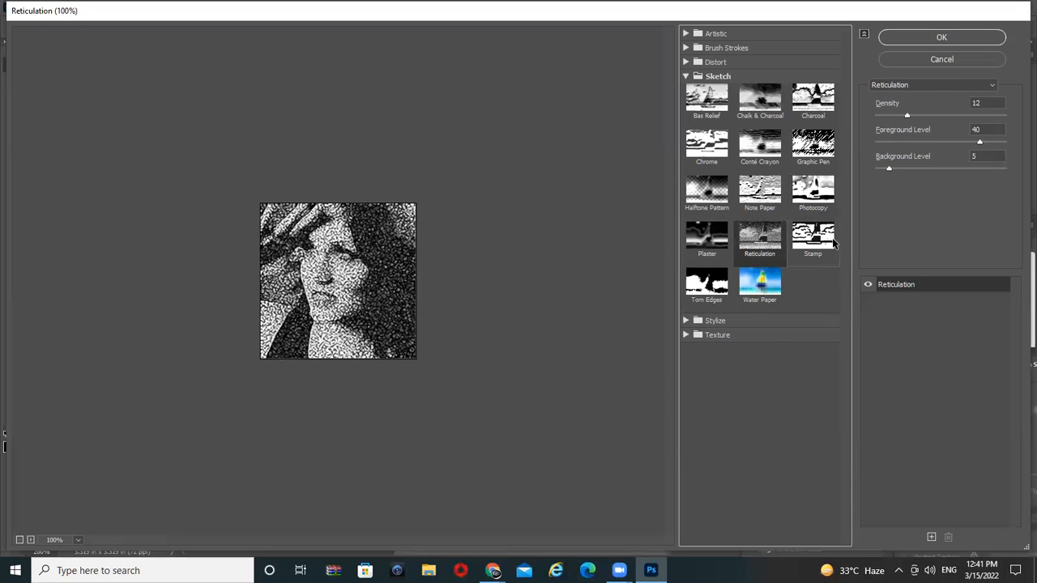
left_click(816, 236)
left_click_drag(940, 115, 880, 142)
left_click(941, 142)
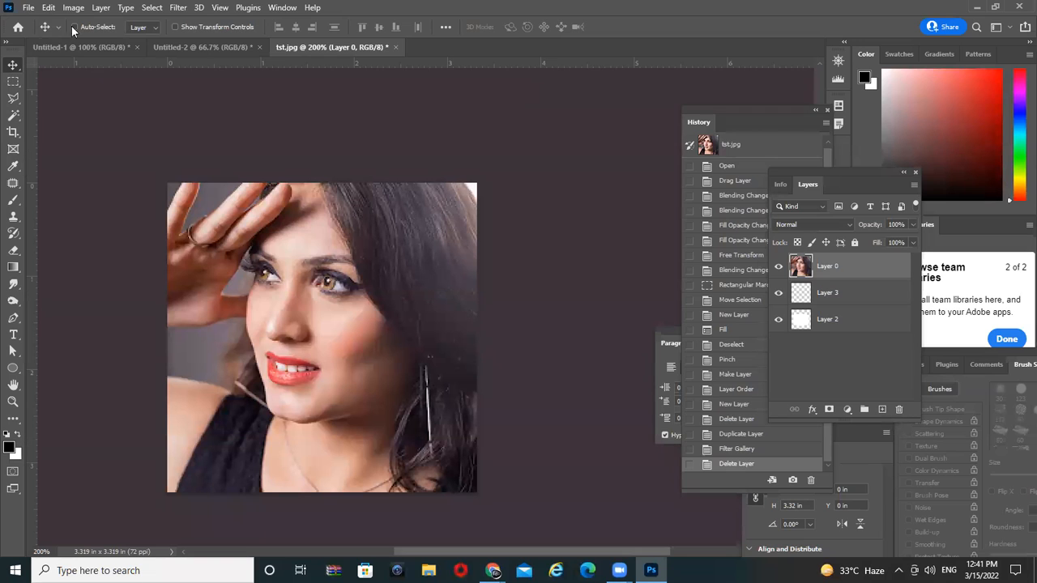
Step: Create a new white RGB document in inches, 9.472 in wide and 4 in high at 72 pixels/inch
left_click(32, 9)
left_click(41, 20)
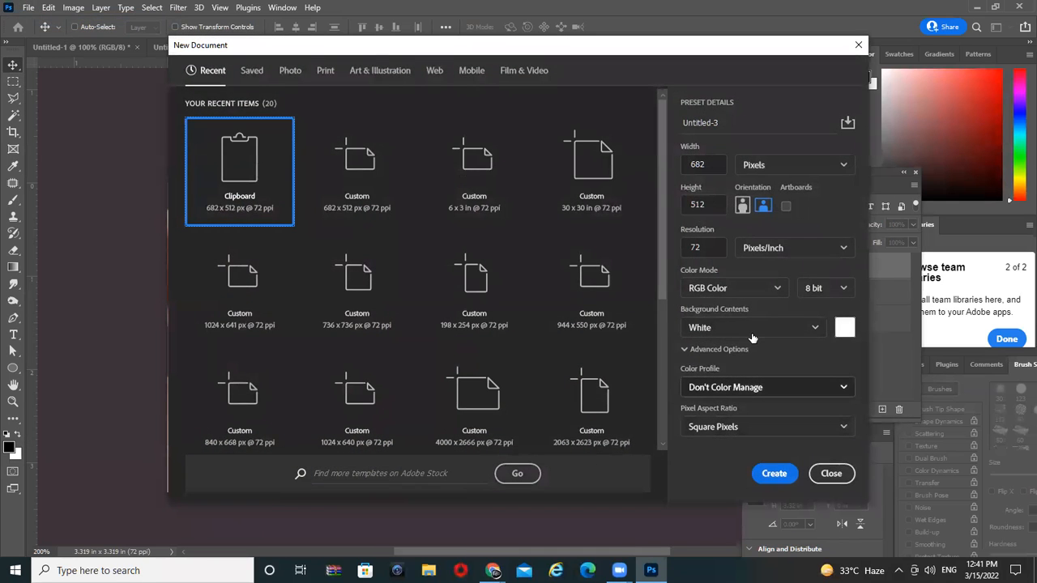
left_click(785, 168)
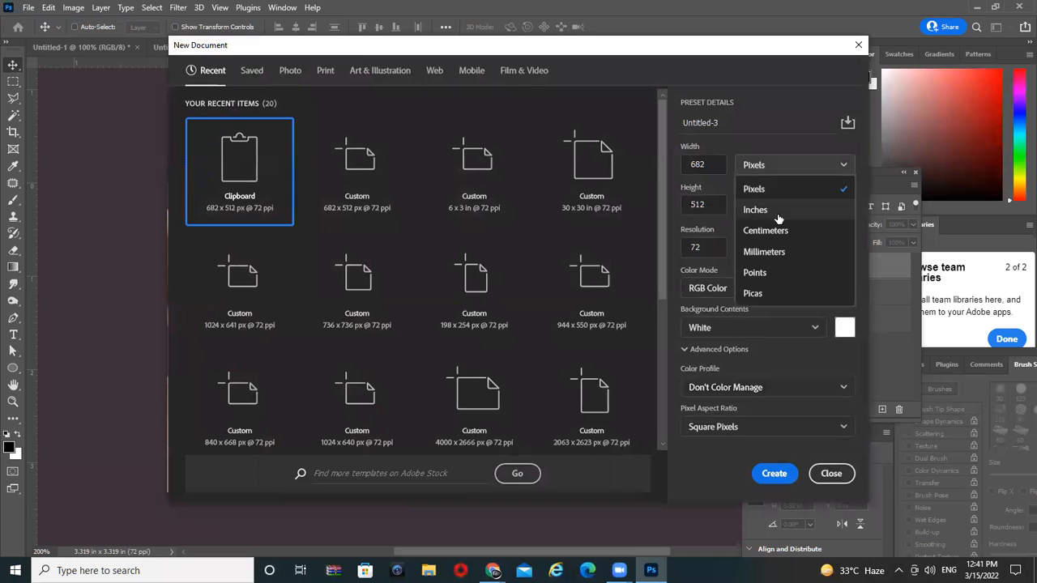
left_click(777, 212)
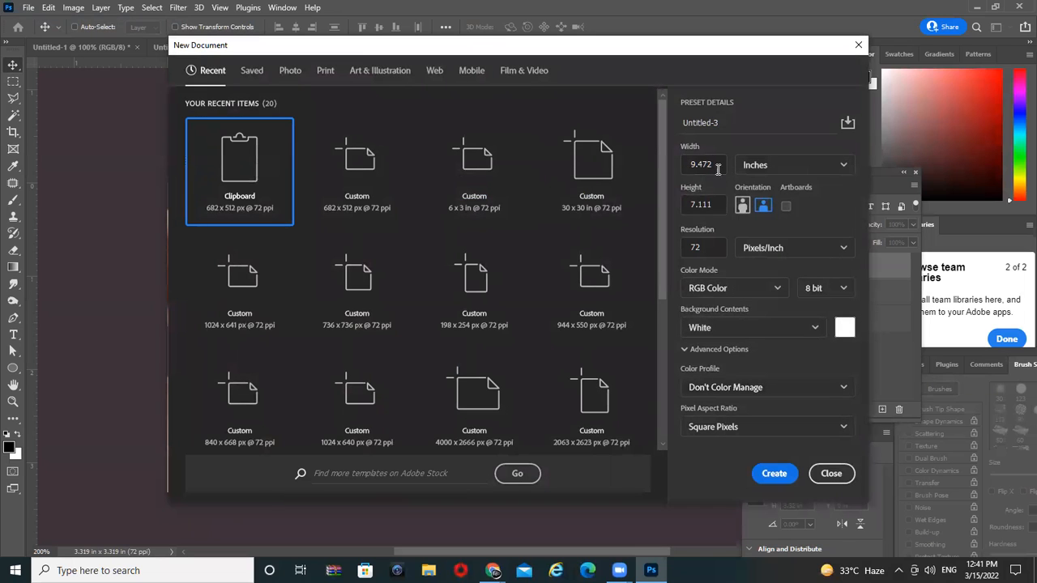
left_click(716, 204)
type("4")
key("Return")
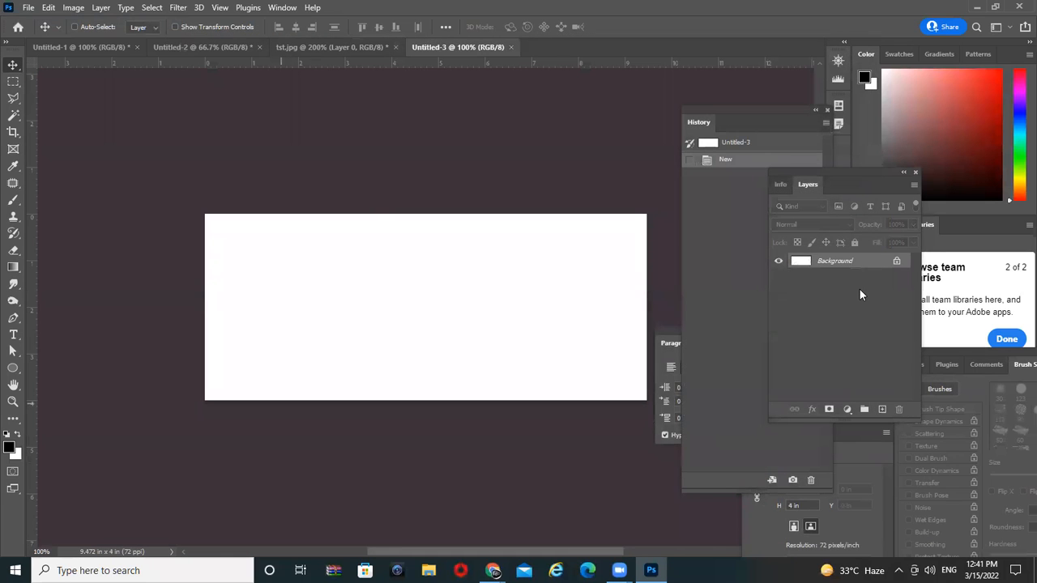
Step: Add the text "blood" as a black type layer on the white canvas
left_click(13, 335)
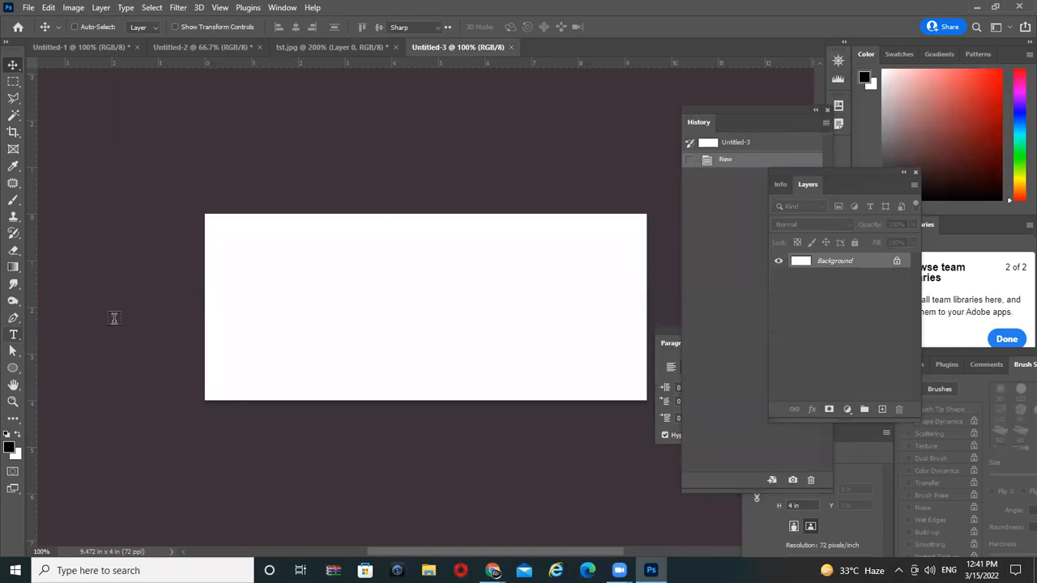
left_click(299, 311)
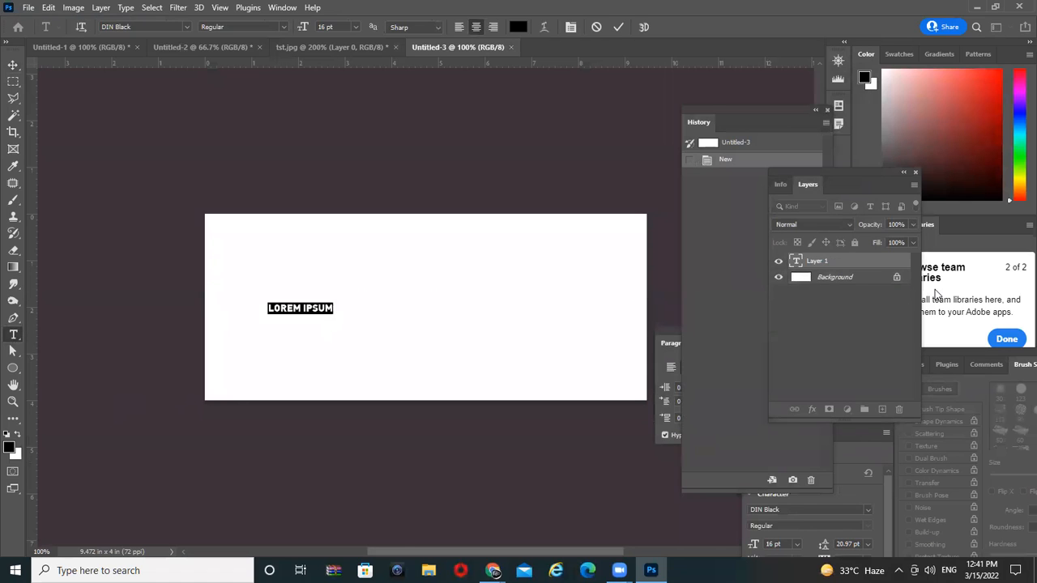
type("Blood")
key("ctrl+Return")
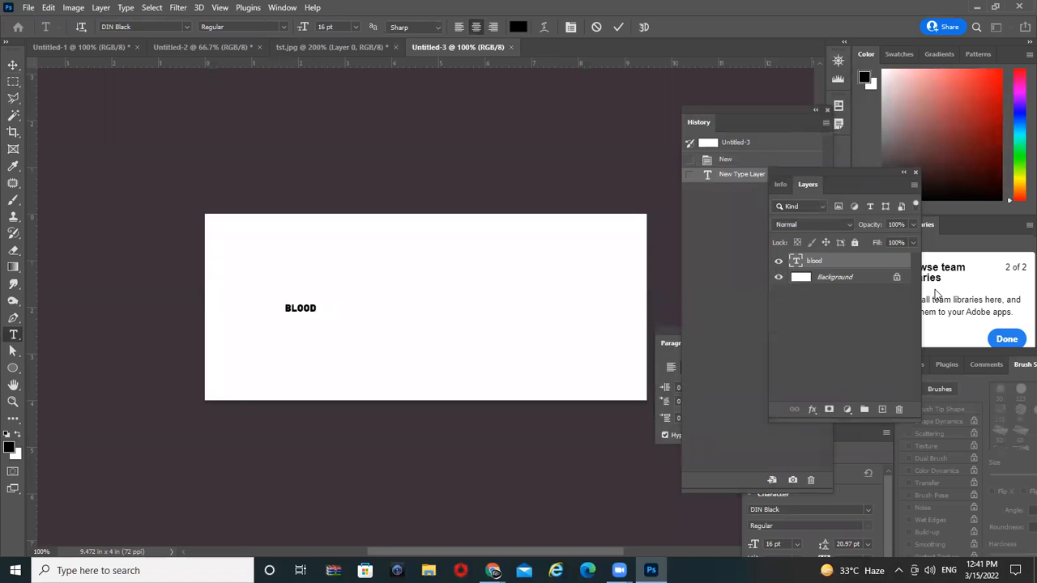
Step: Scale the BLOOD text to about 1120% so it nearly spans the canvas, and move it to the upper middle
key("ctrl+t")
left_click_drag(320, 313, 502, 265)
left_click_drag(506, 312, 641, 358)
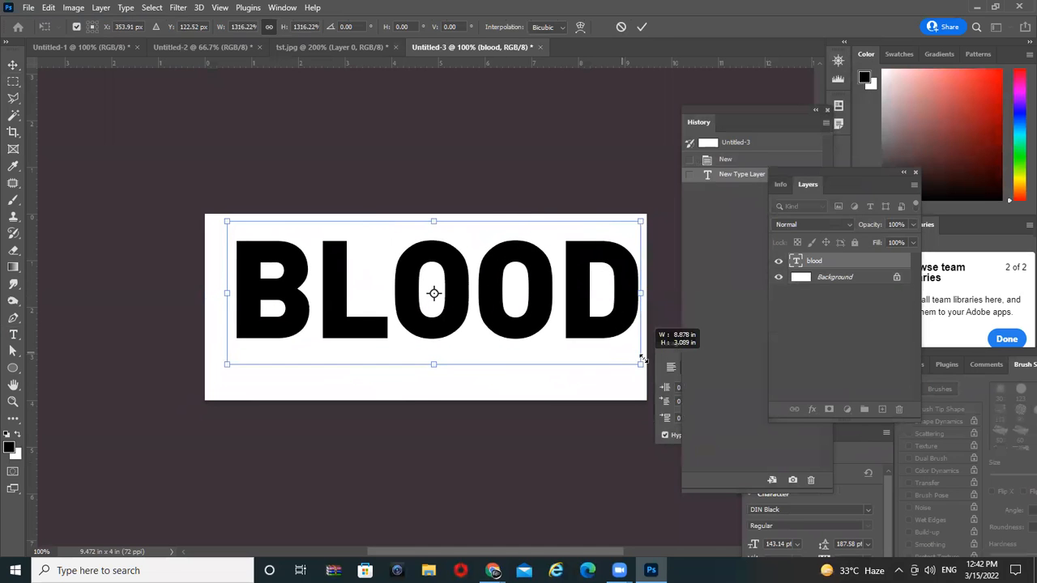
left_click_drag(590, 322, 582, 321)
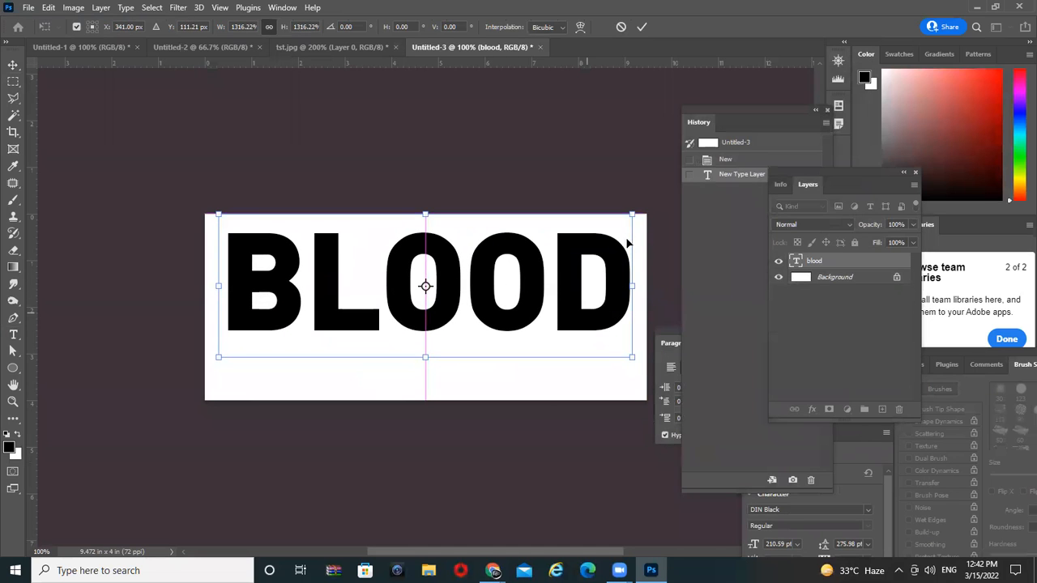
left_click_drag(630, 215, 573, 247)
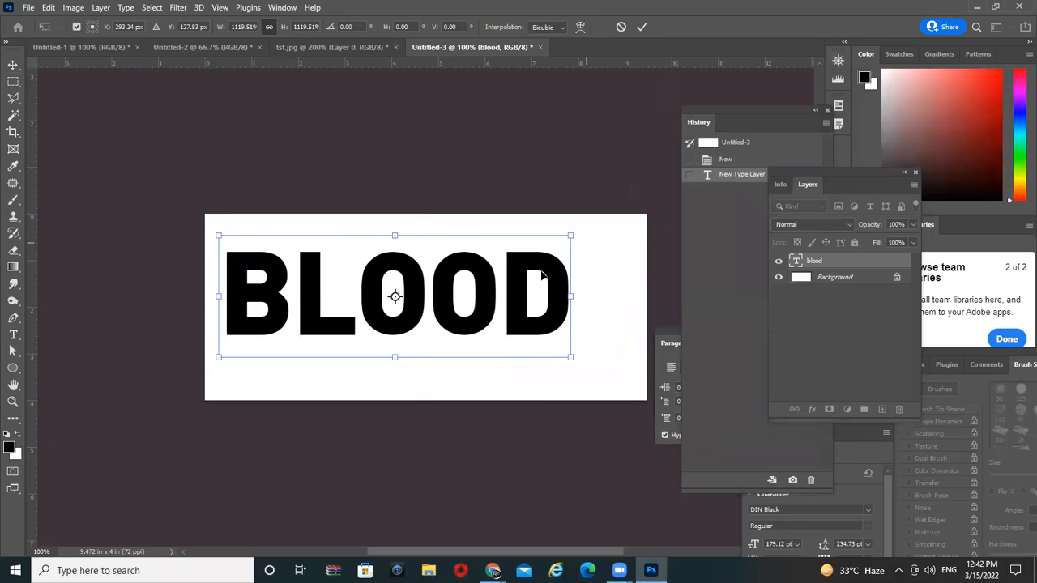
double_click(552, 268)
left_click(13, 64)
left_click_drag(404, 318, 422, 304)
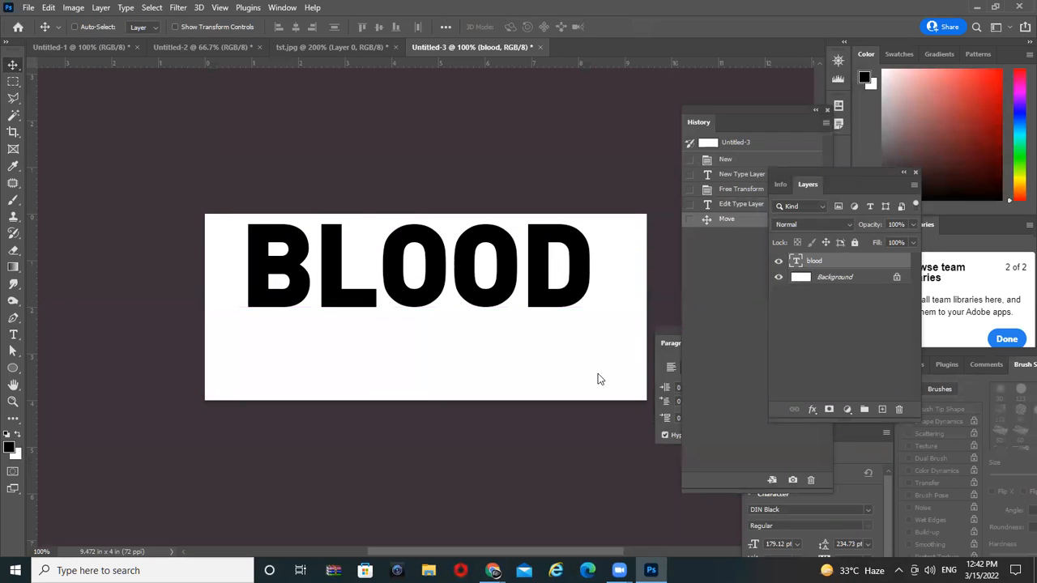
Step: Merge the blood text layer with the Background and invert the colours
left_click(862, 281)
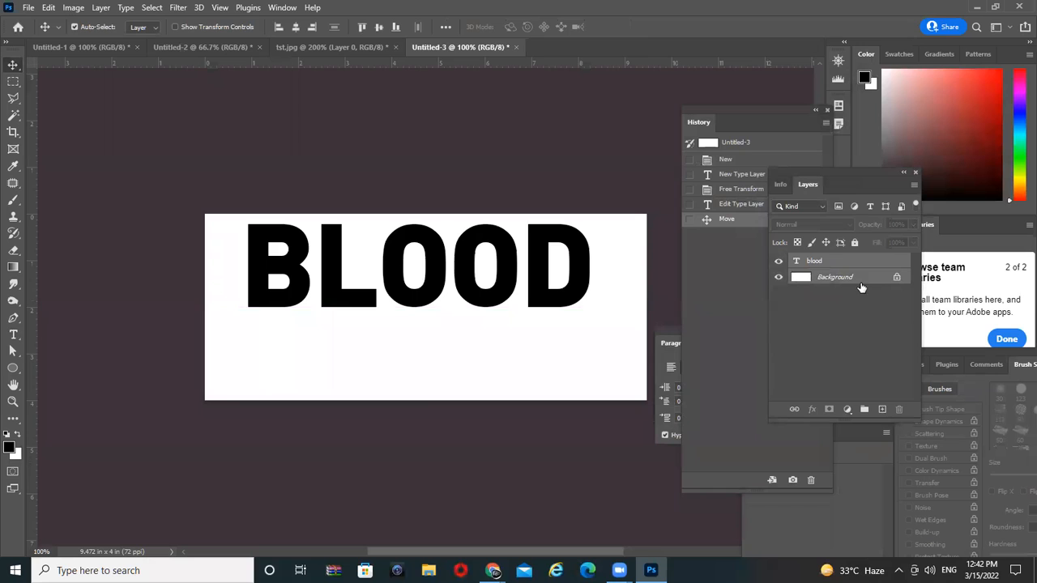
key("ctrl+e")
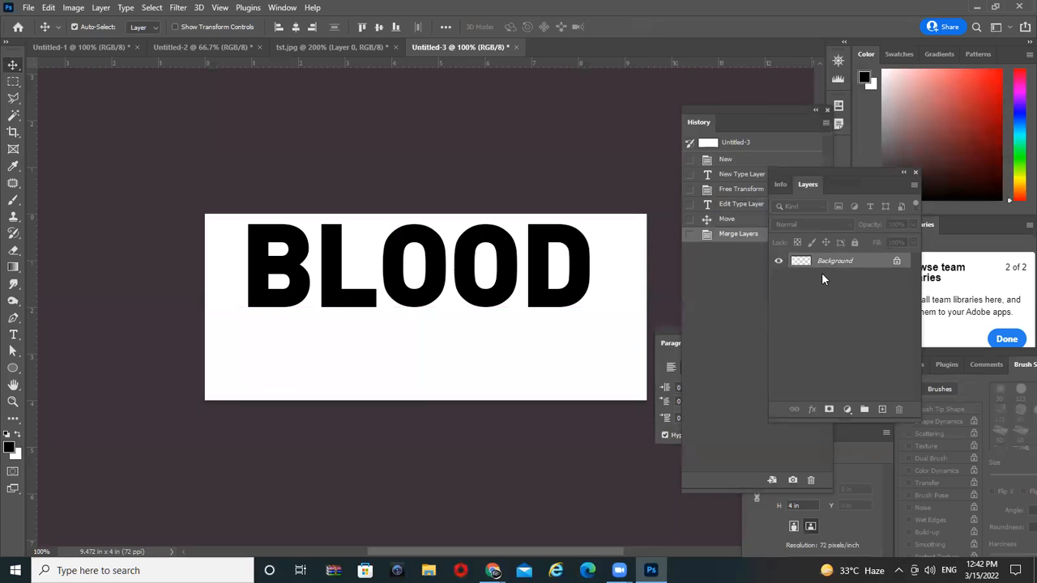
key("ctrl+i")
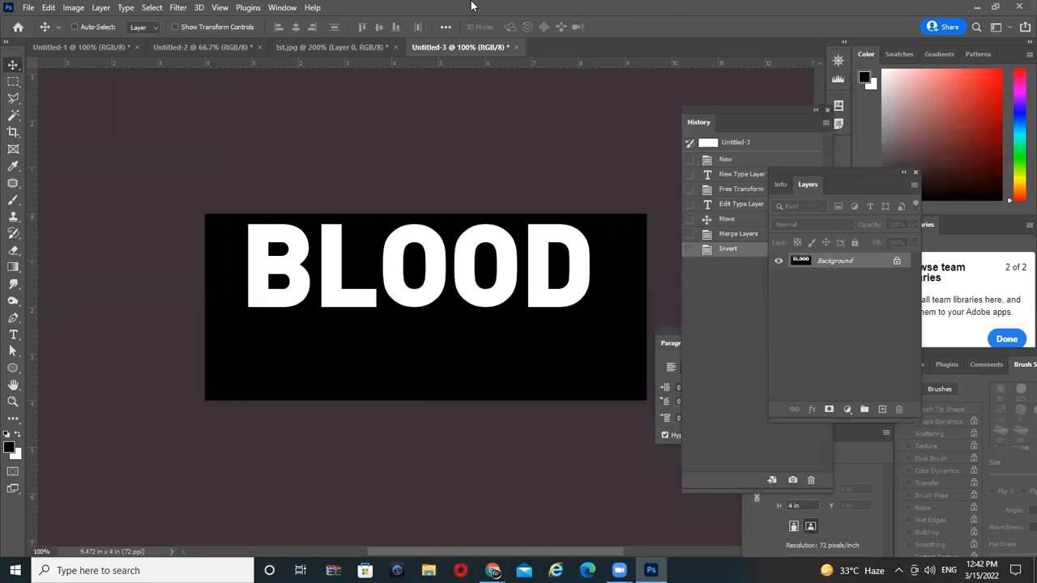
Step: Rotate the canvas 90° clockwise
left_click(73, 7)
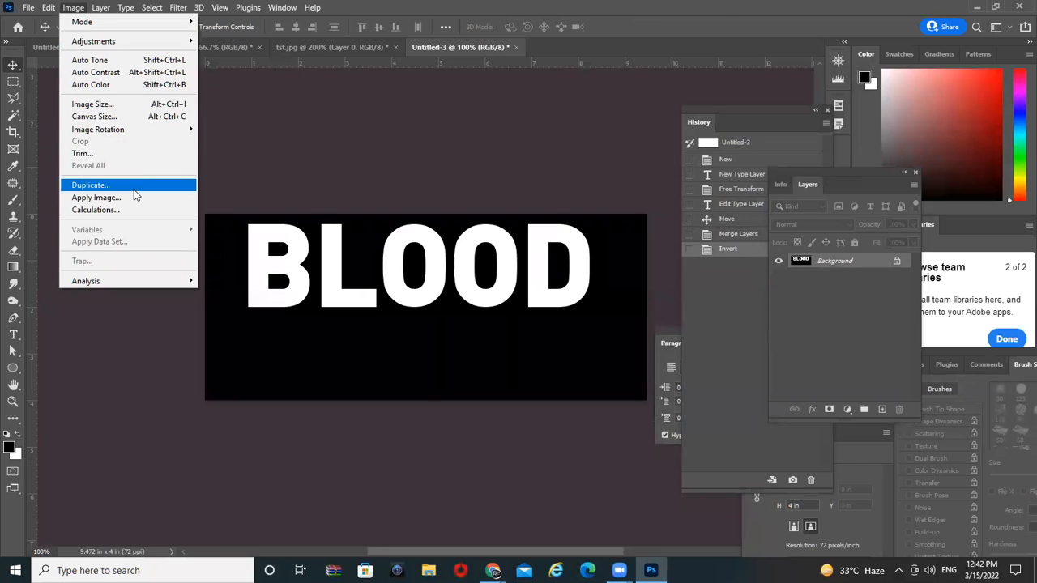
mouse_move(186, 130)
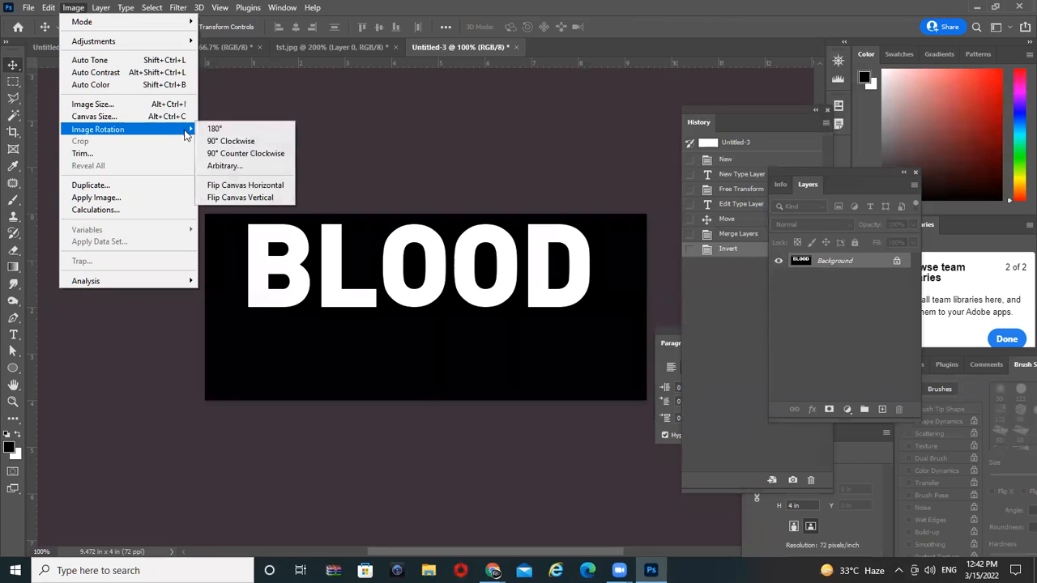
left_click(240, 143)
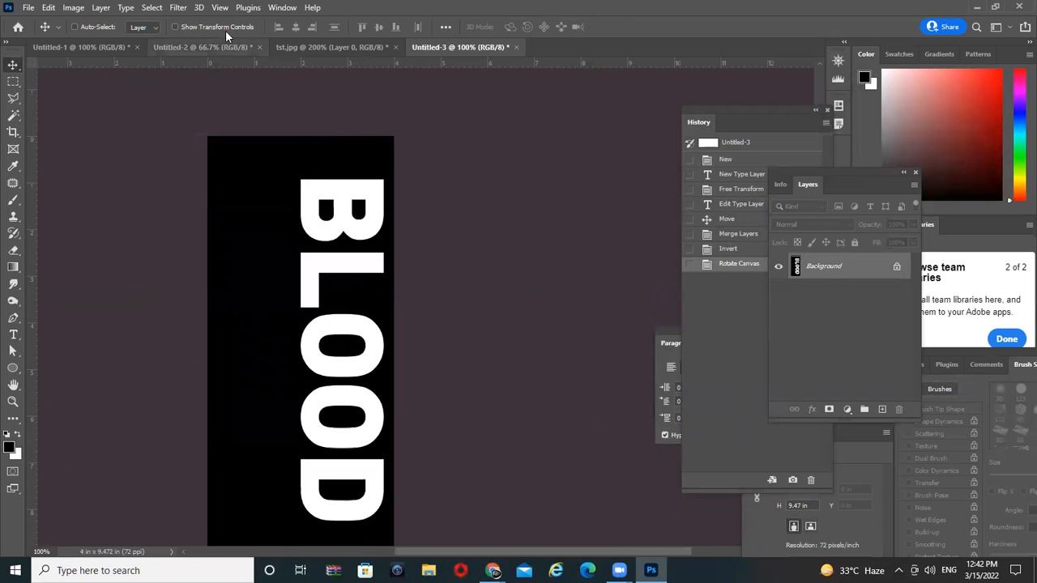
Step: Apply the Wind filter to the Background with the Wind method and direction From the Right
left_click(178, 8)
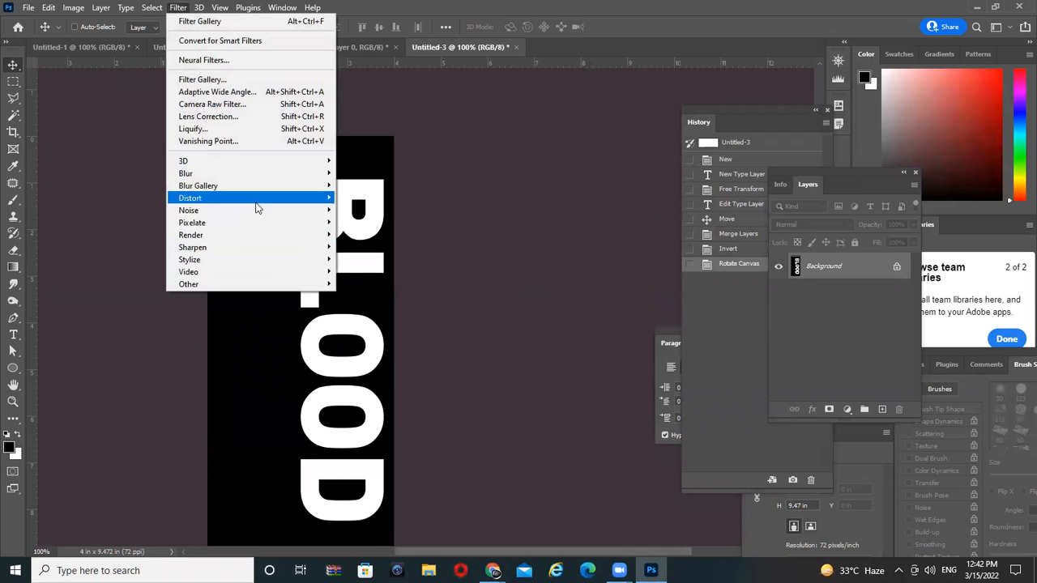
mouse_move(254, 206)
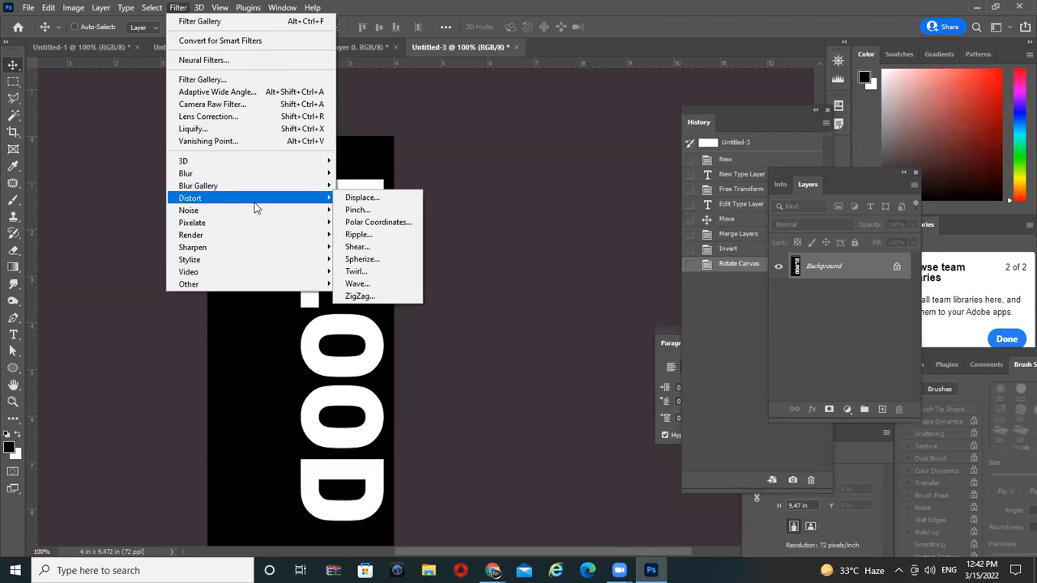
mouse_move(235, 261)
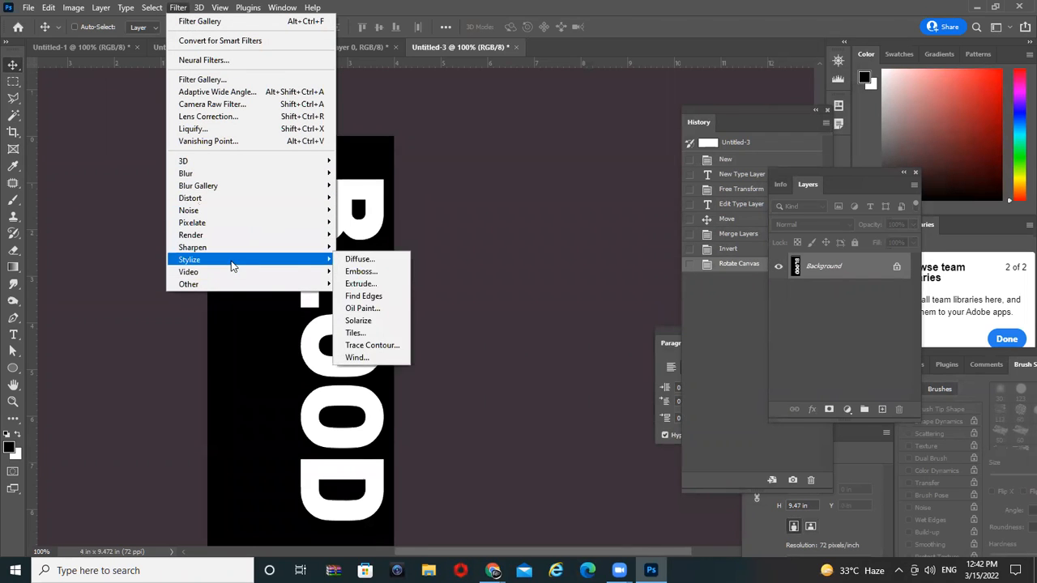
left_click(374, 358)
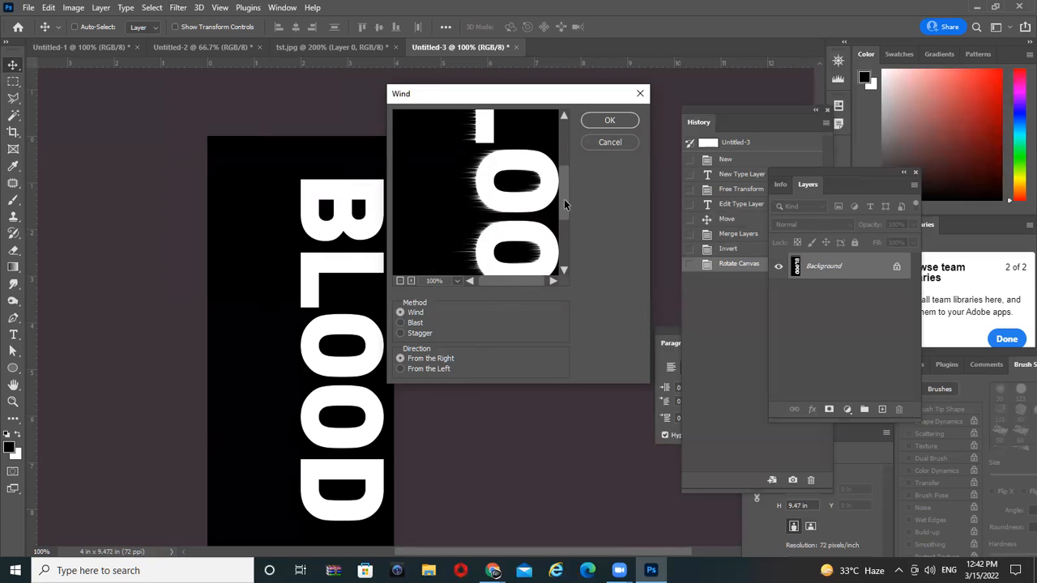
left_click(603, 119)
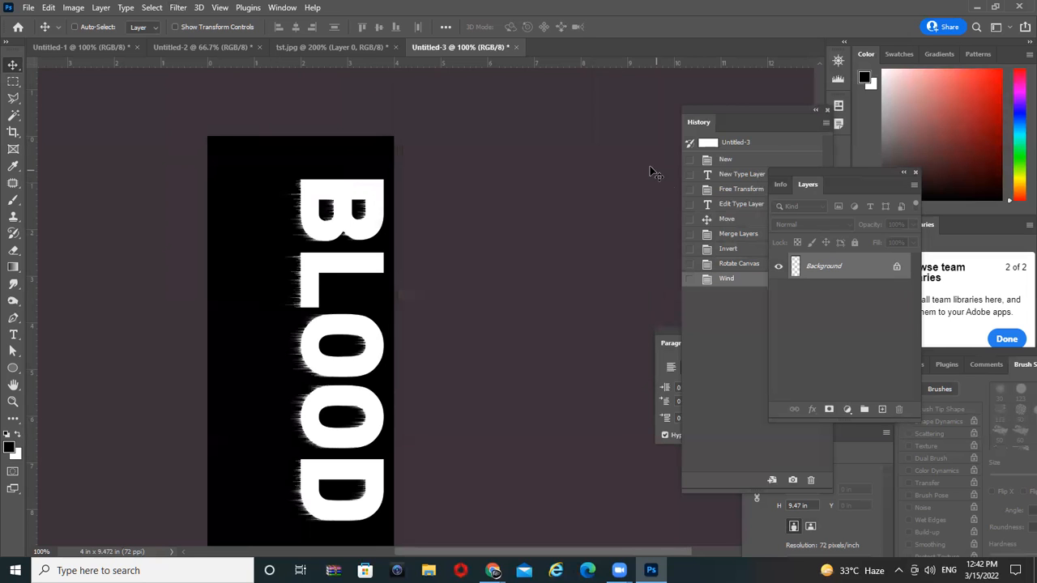
Step: Reapply the Wind filter two more times to lengthen the streaks on the lettering
key("ctrl")
key("ctrl+f")
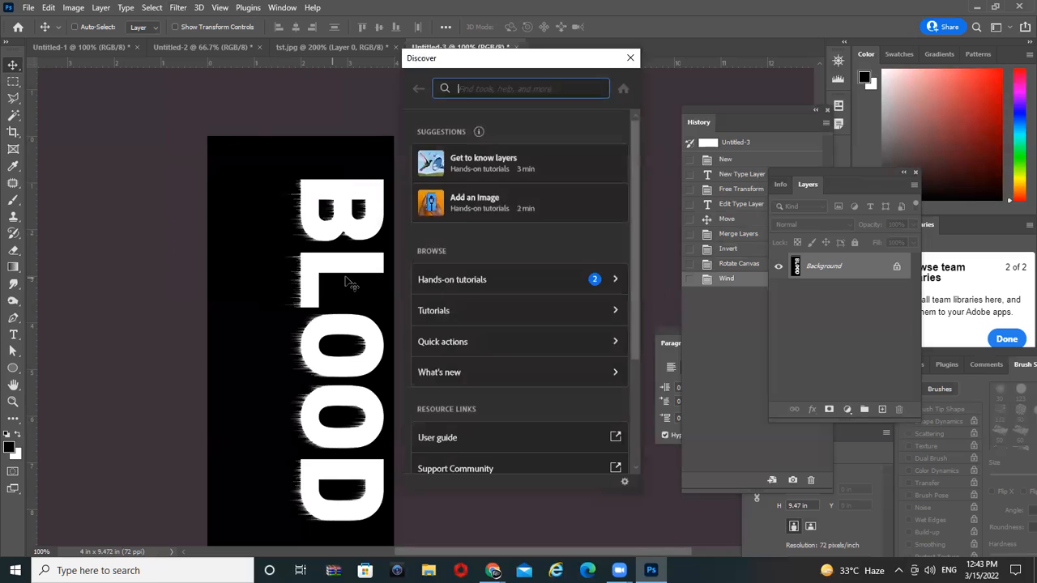
key("Escape")
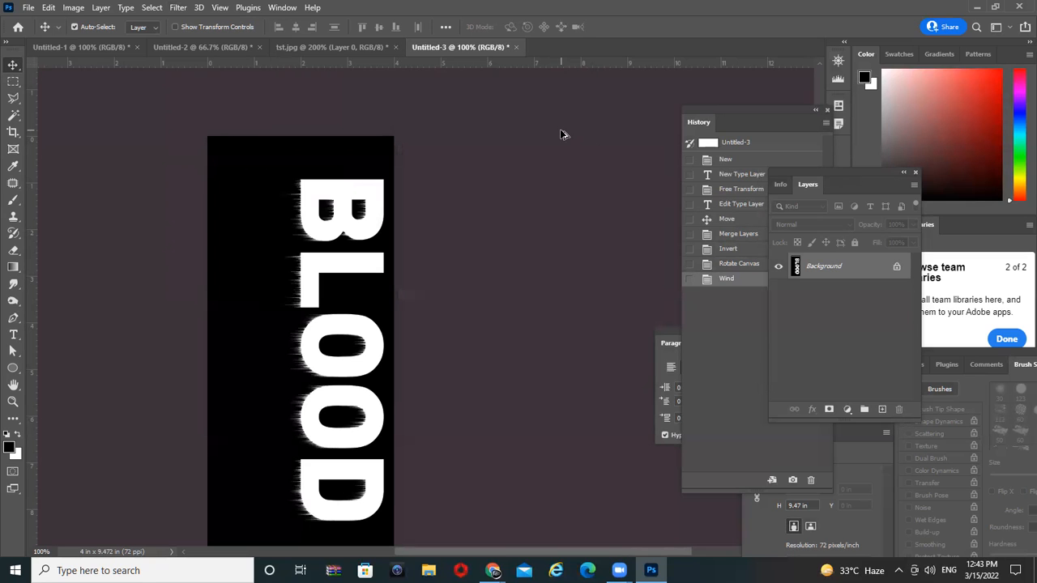
key("ctrl+alt+f")
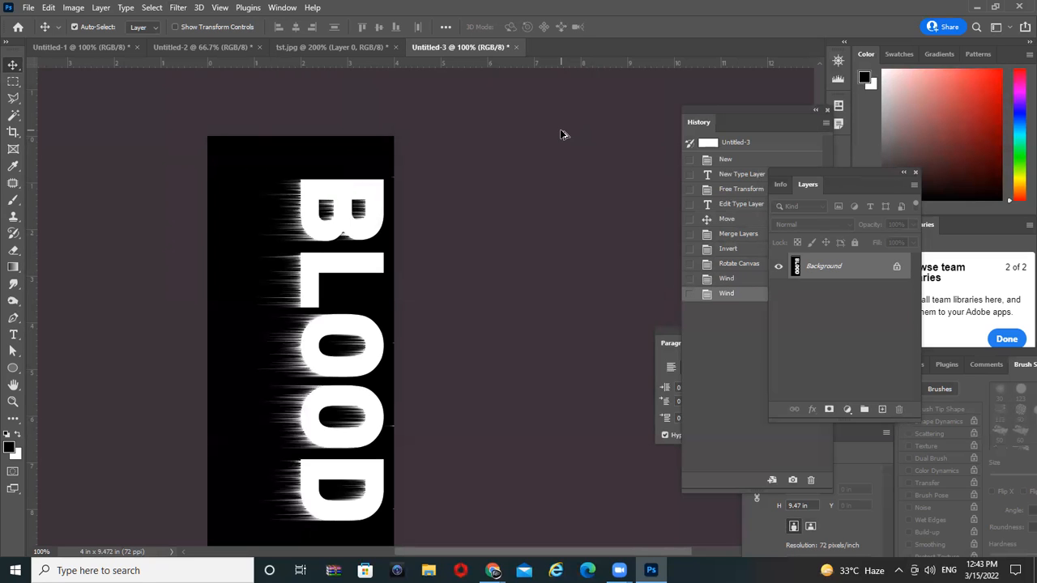
key("ctrl+alt+f")
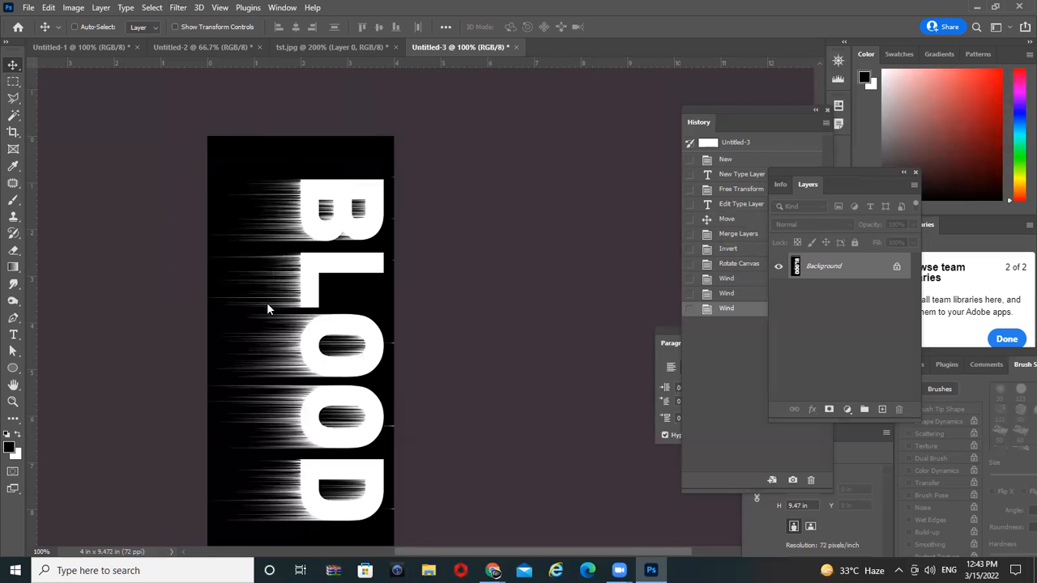
Step: Rotate the canvas 90° counter-clockwise so the BLOOD lettering reads horizontally with its streaks pointing down
left_click(49, 8)
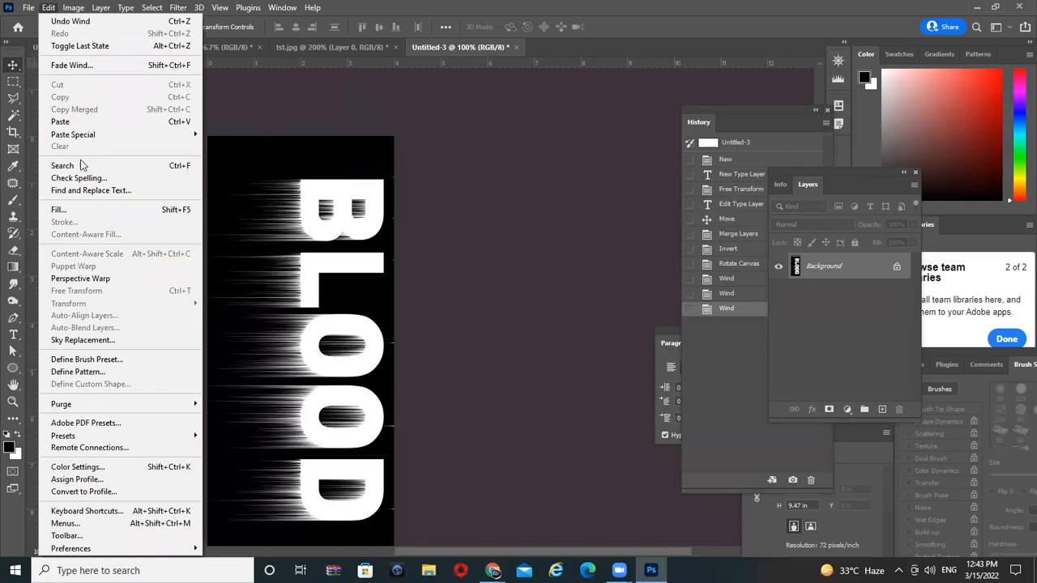
left_click(73, 8)
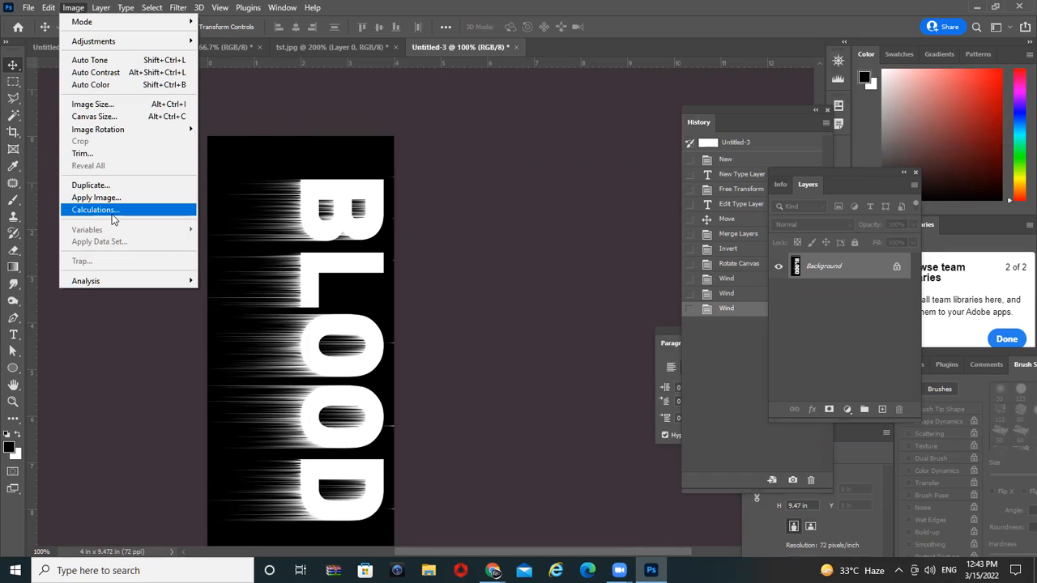
mouse_move(149, 134)
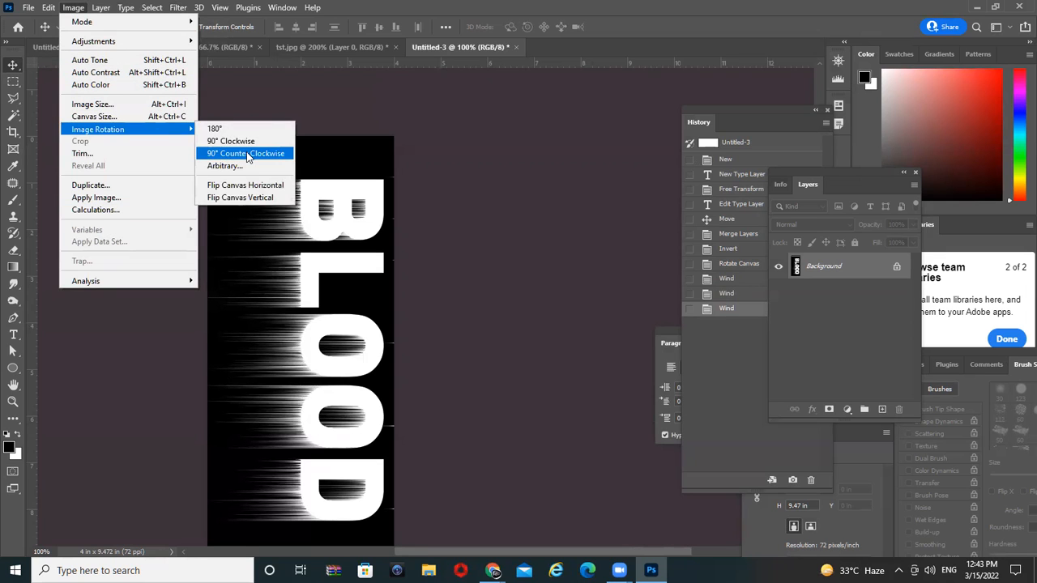
left_click(249, 154)
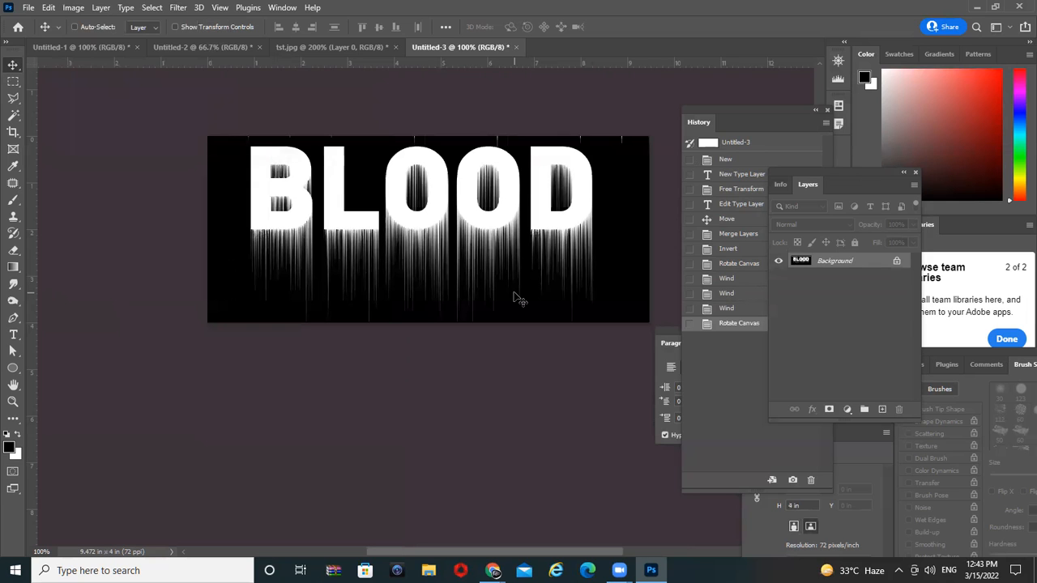
Step: Apply the Diffuse filter to the Background in Normal mode
left_click(180, 9)
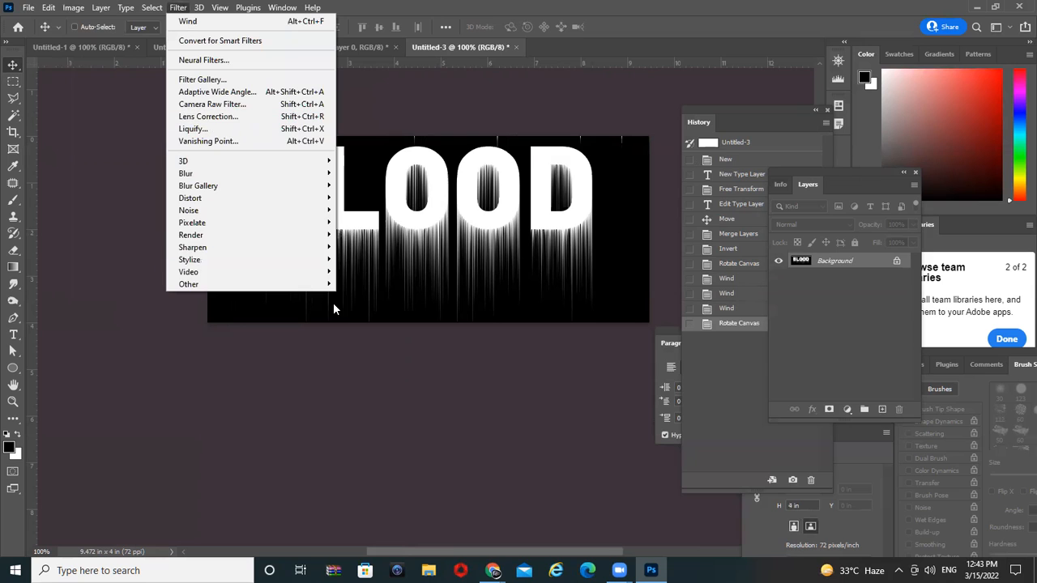
mouse_move(256, 265)
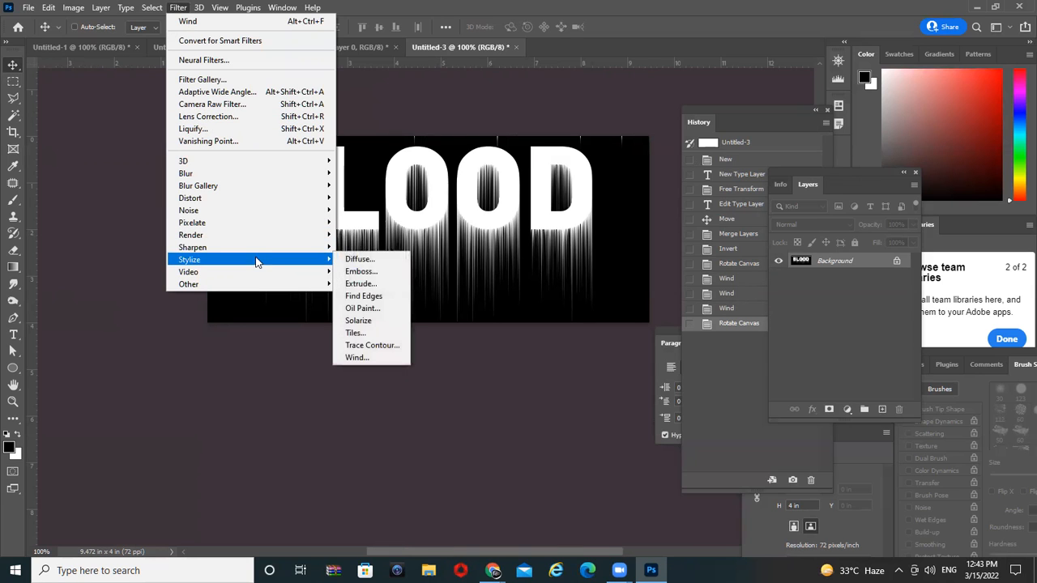
left_click(387, 258)
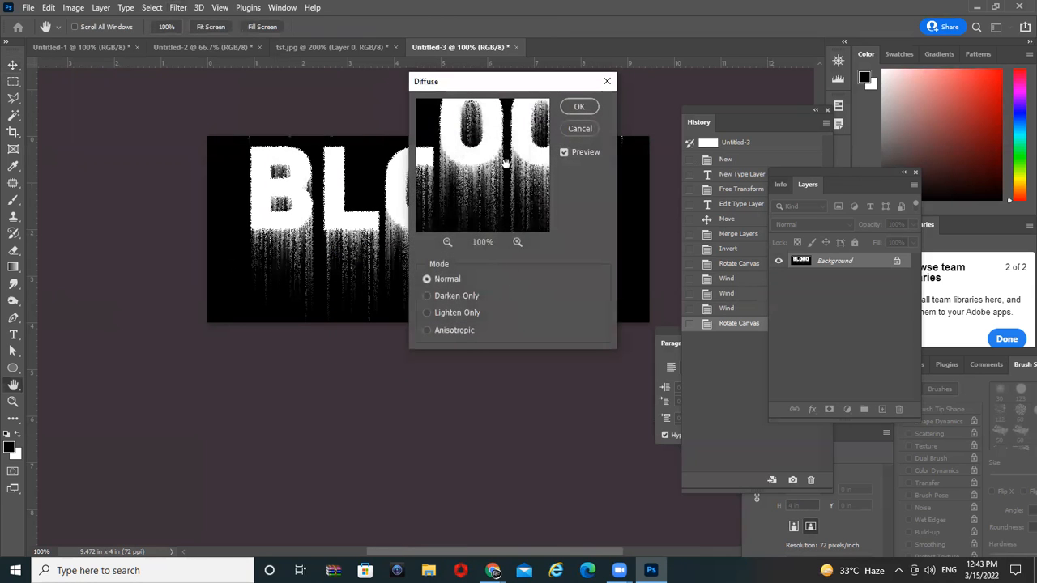
left_click_drag(521, 86, 801, 174)
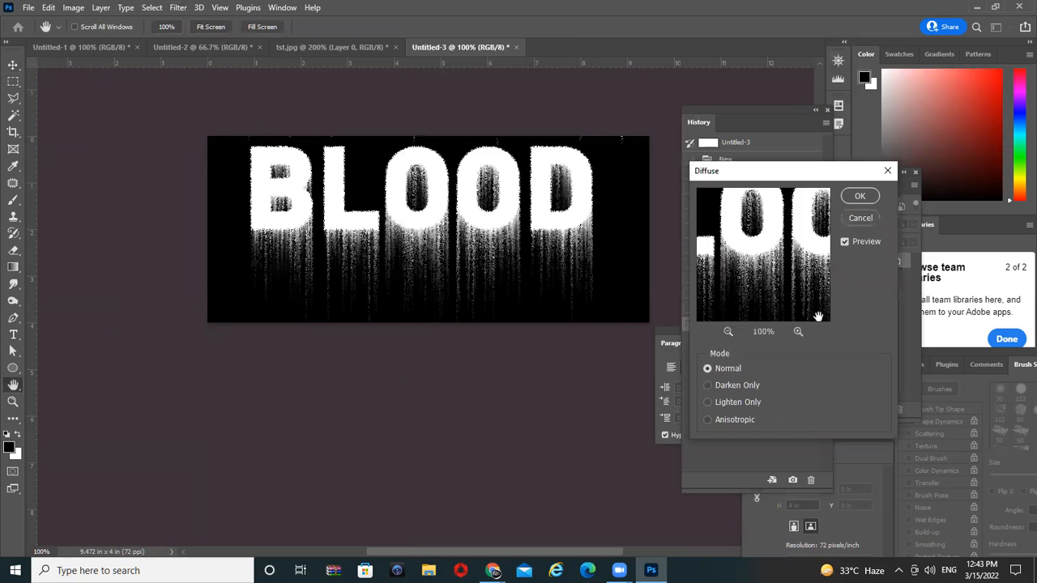
left_click(858, 197)
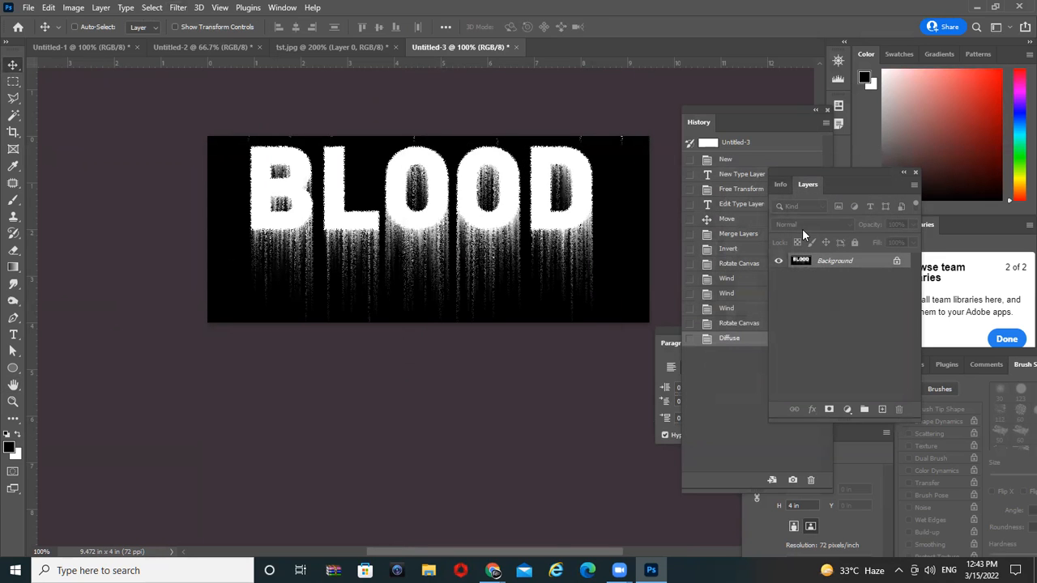
Step: Apply the Filter Gallery's Stamp sketch effect to the Background with Light/Dark Balance 6 and Smoothness 3
left_click(182, 10)
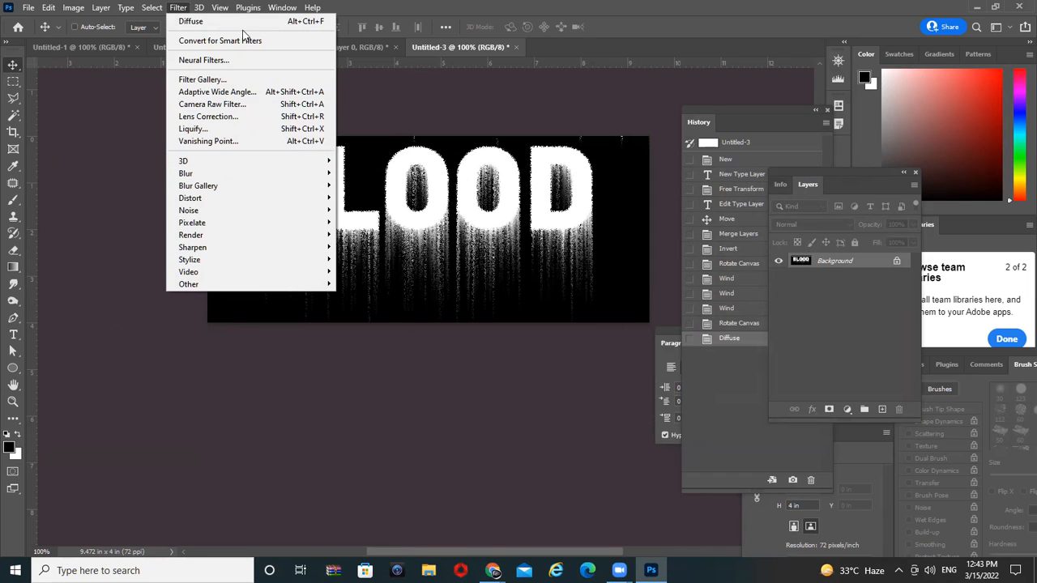
left_click(259, 81)
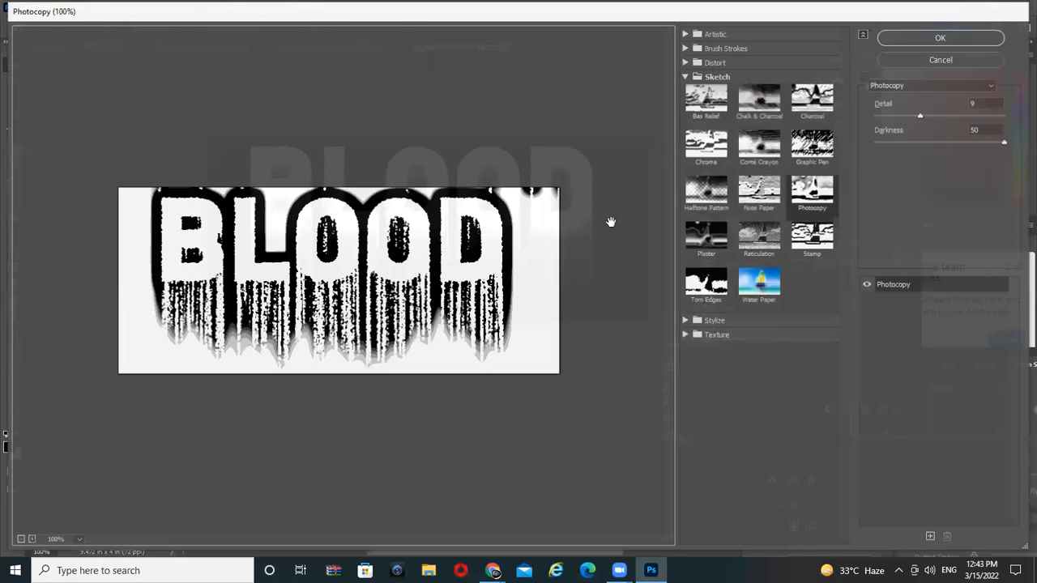
left_click(818, 245)
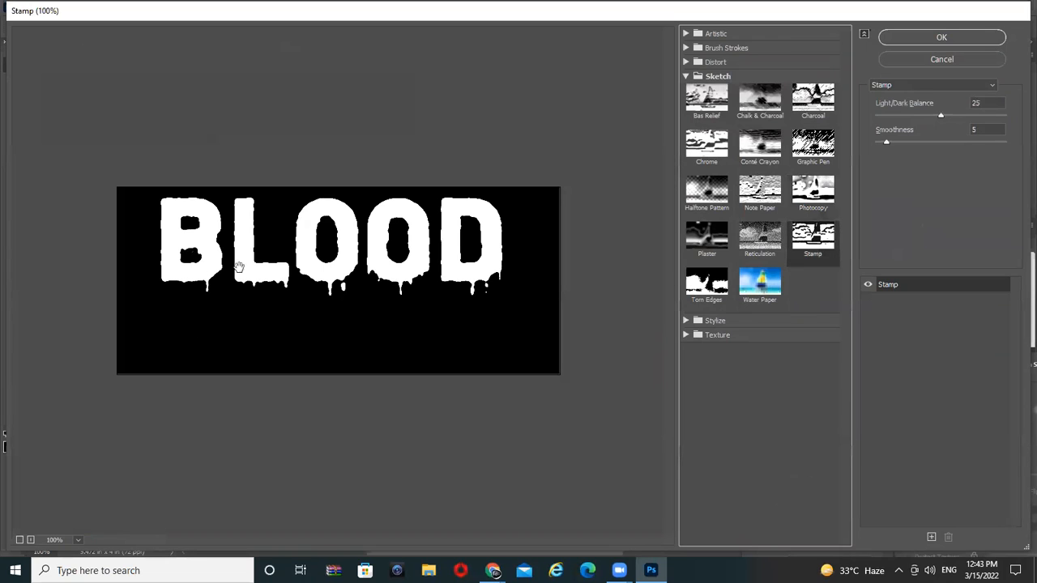
left_click_drag(940, 116, 893, 133)
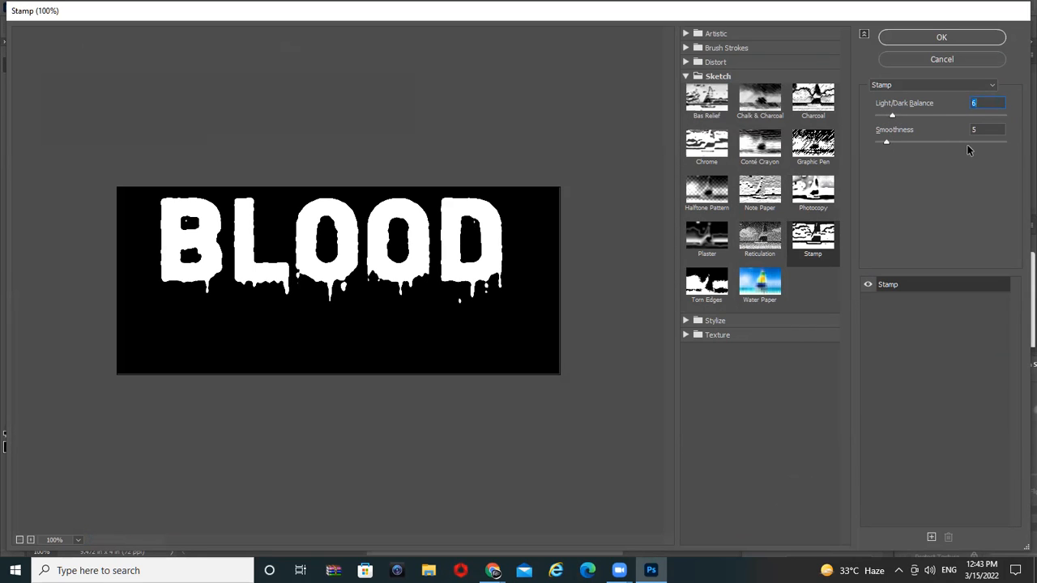
left_click_drag(961, 142, 879, 151)
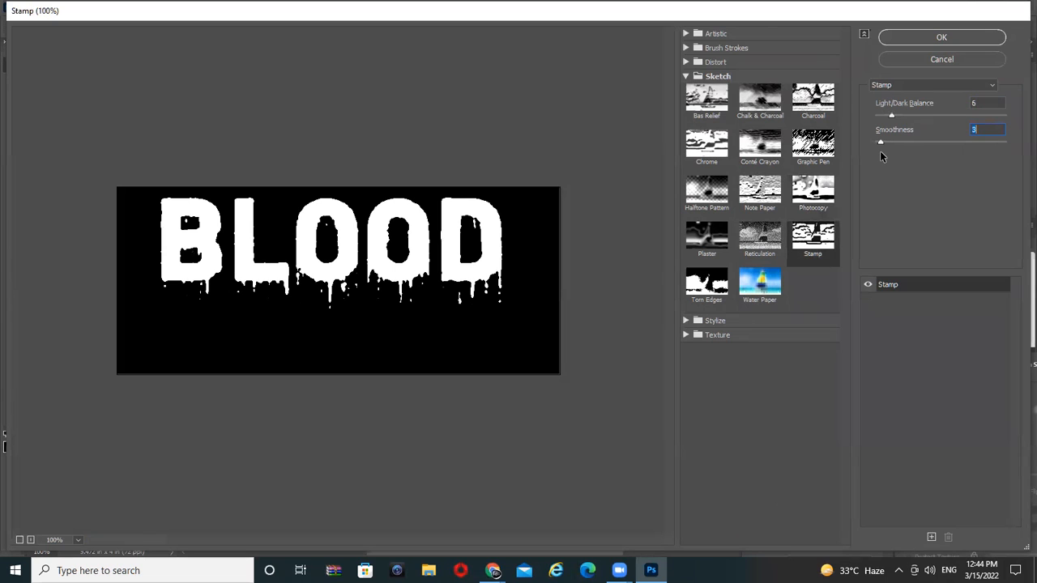
left_click(936, 42)
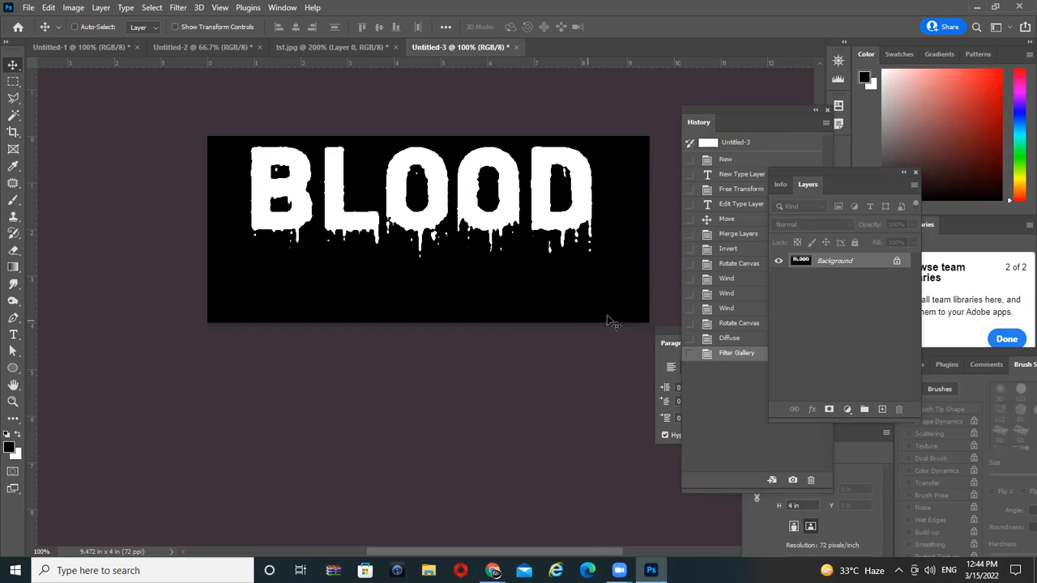
Step: Try selecting the lettering with the Magic Wand and with Select Subject, clearing each selection
key("w")
left_click(301, 174)
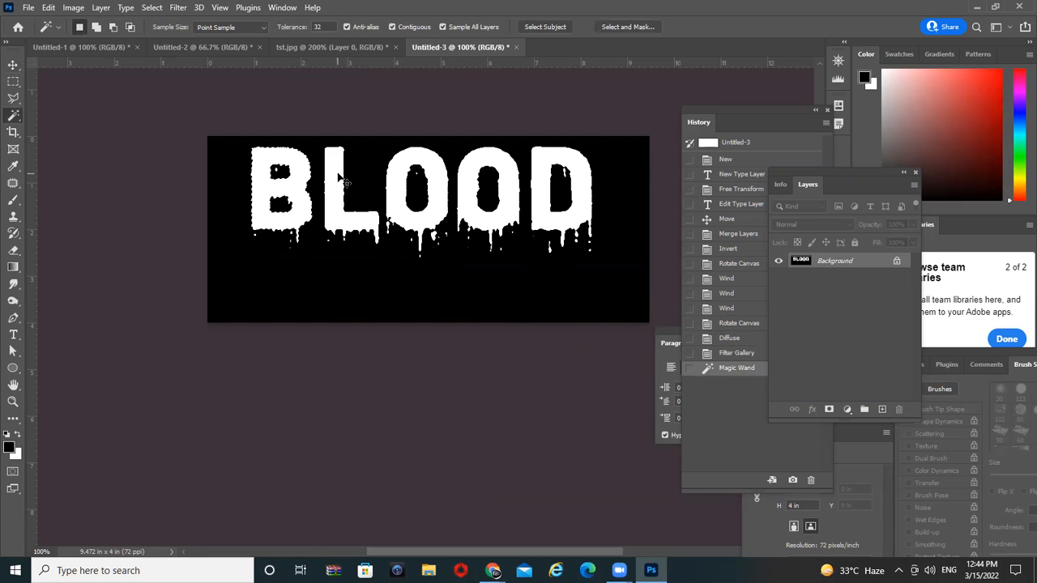
key("ctrl+d")
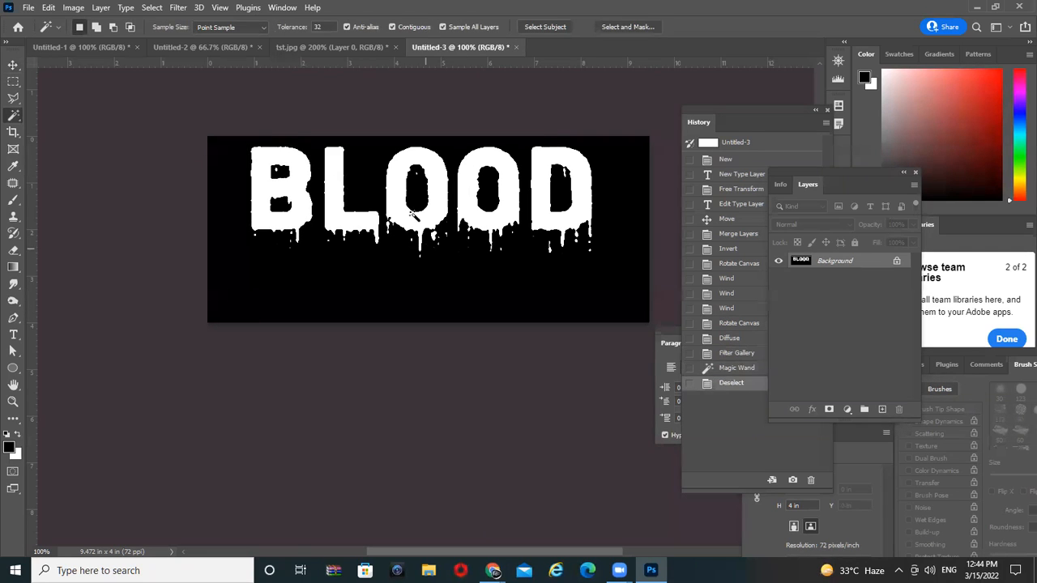
left_click(152, 7)
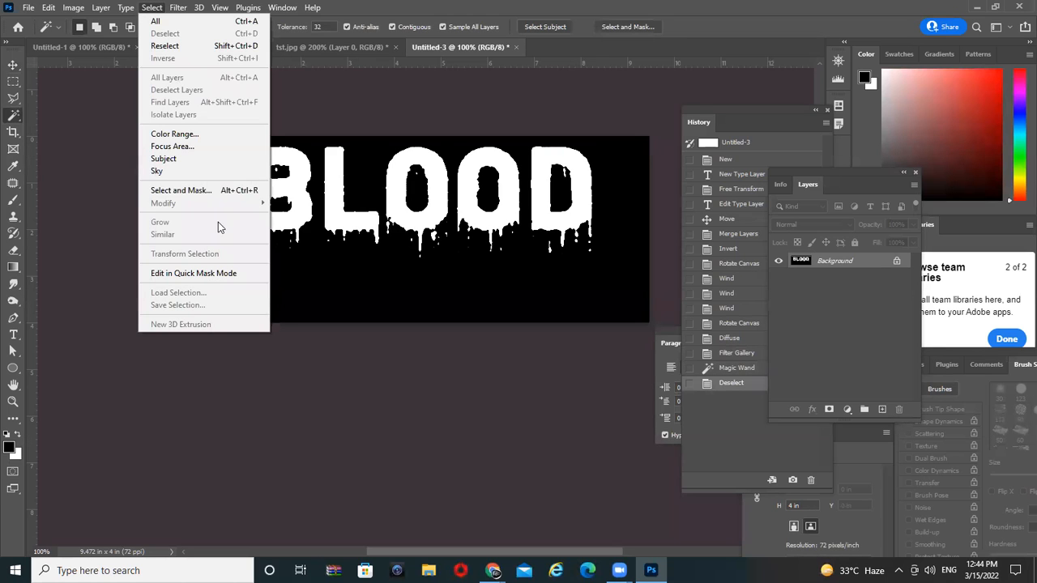
left_click(214, 160)
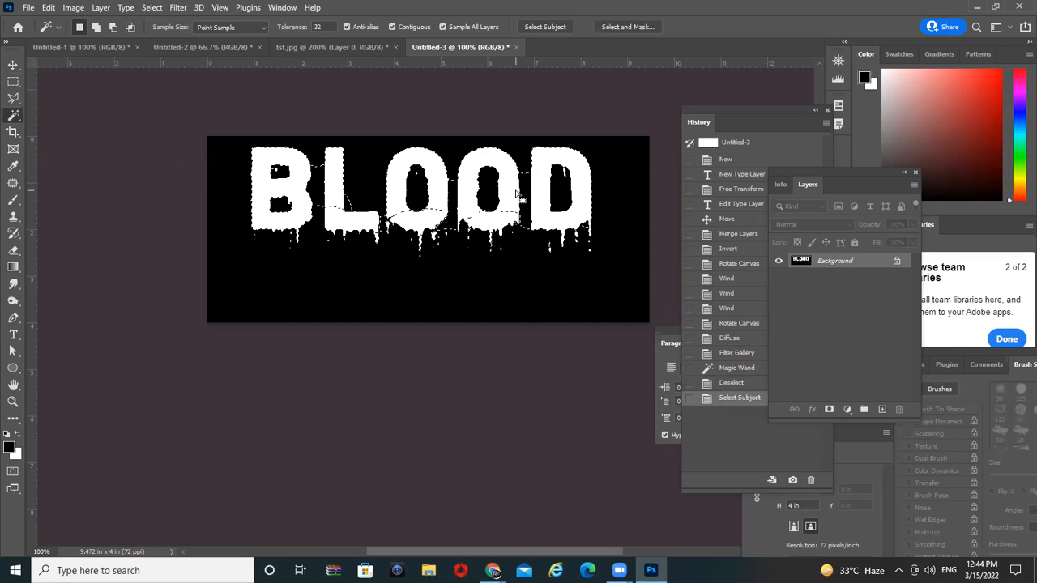
key("ctrl+d")
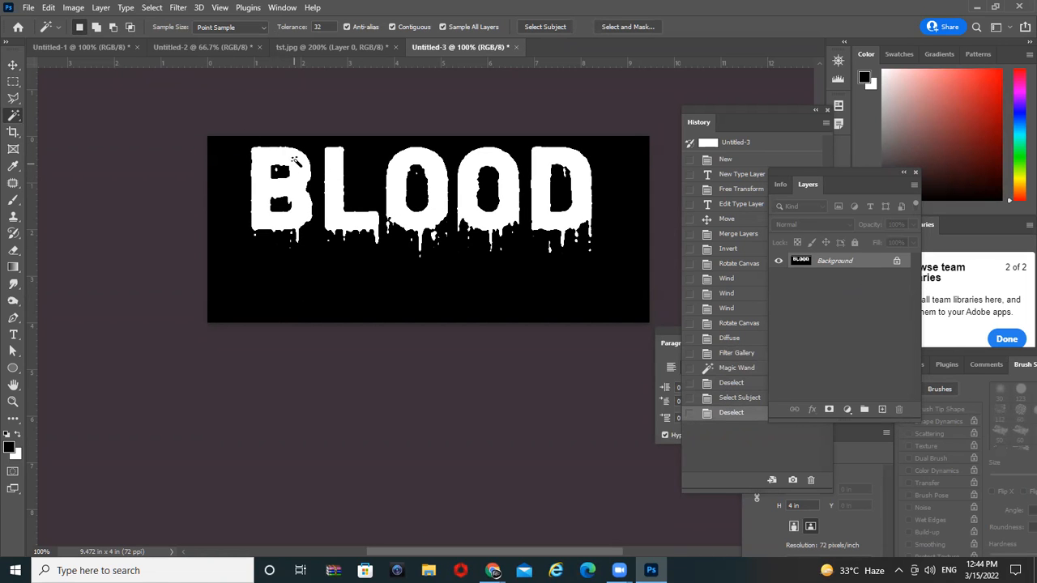
Step: Select the white lettering by Color Range and copy it onto its own layer
left_click(103, 9)
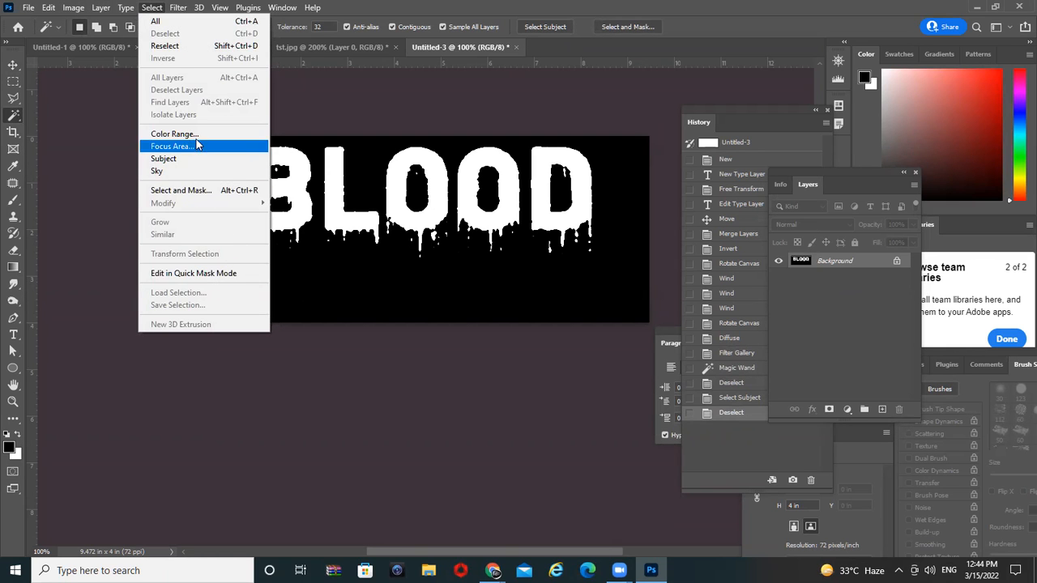
left_click(172, 133)
left_click(297, 171)
left_click(816, 169)
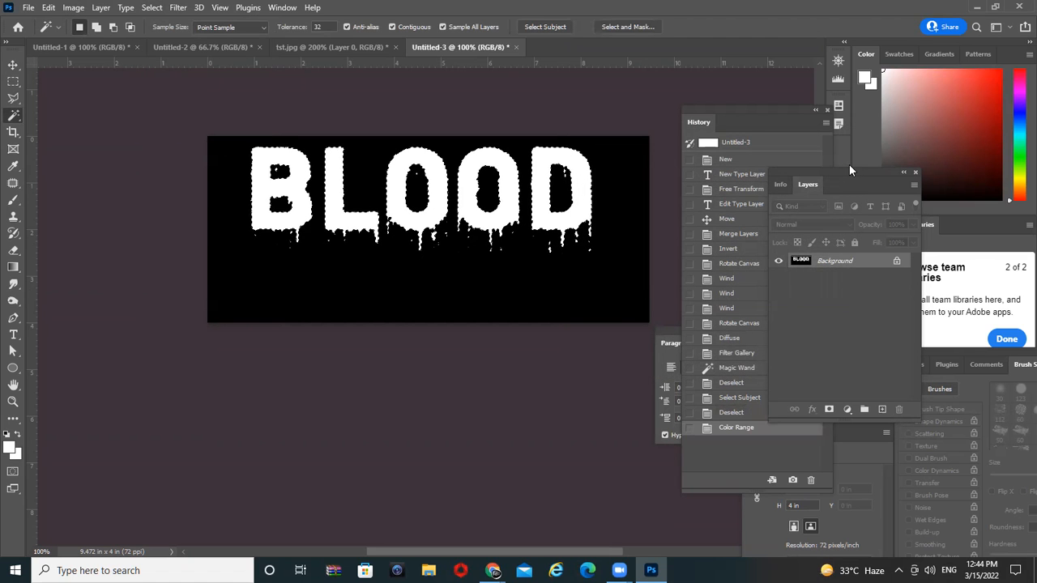
key("ctrl+j")
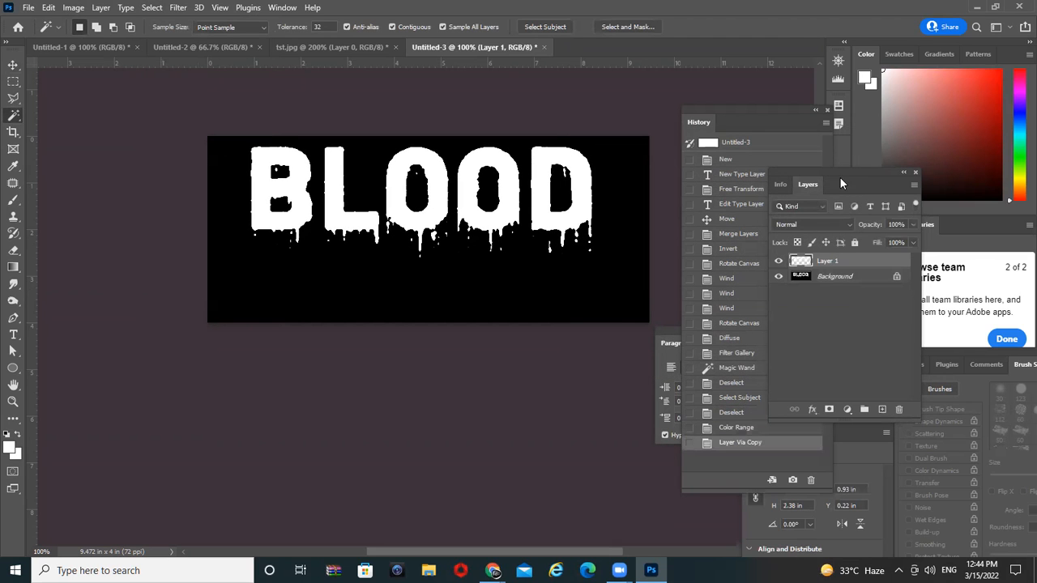
Step: Set the foreground colour to bright red and fill only the copied lettering on Layer 1 with it
left_click(10, 449)
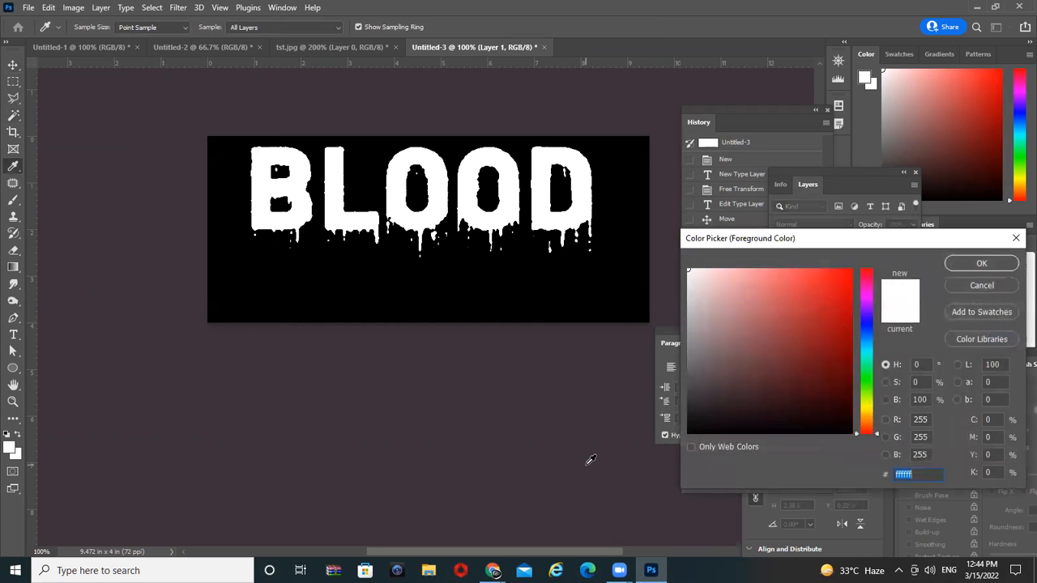
left_click(848, 276)
left_click(981, 263)
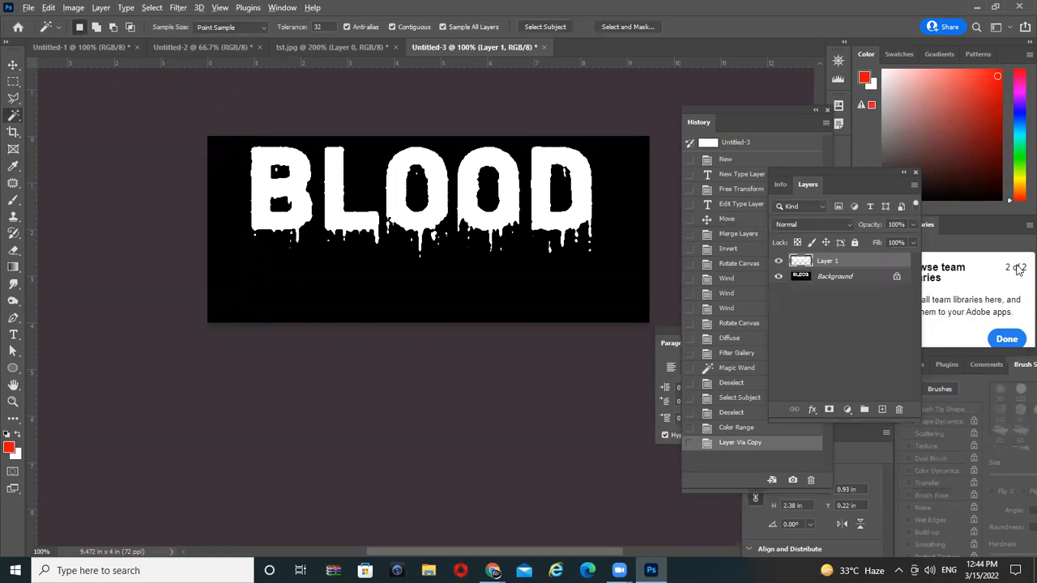
key("alt+shift+BackSpace")
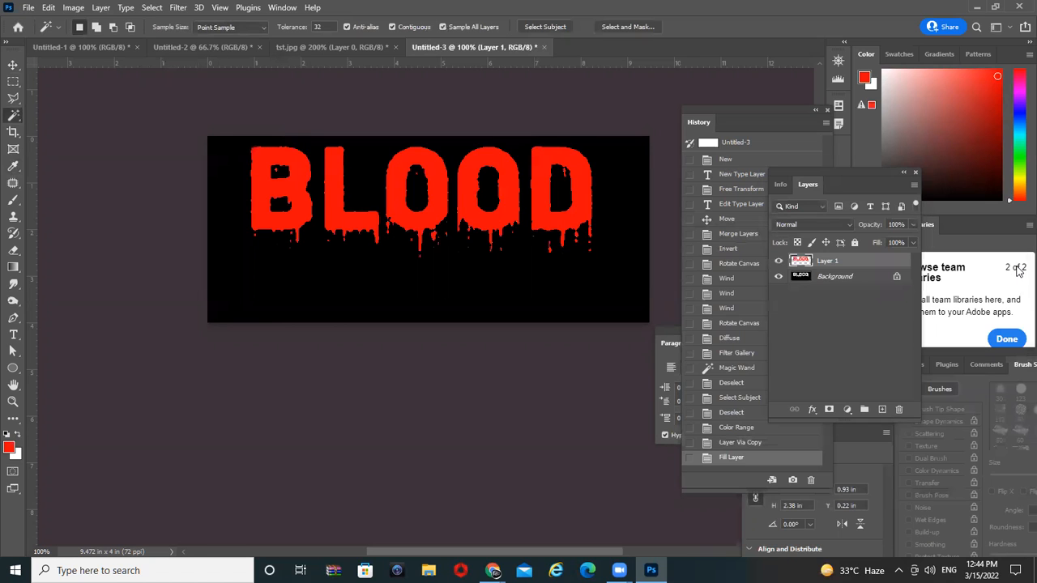
Step: Hide Layer 1, fill the Background with the default black, and show Layer 1 again
key("Tab")
key("ctrl+plus")
key("ctrl+plus")
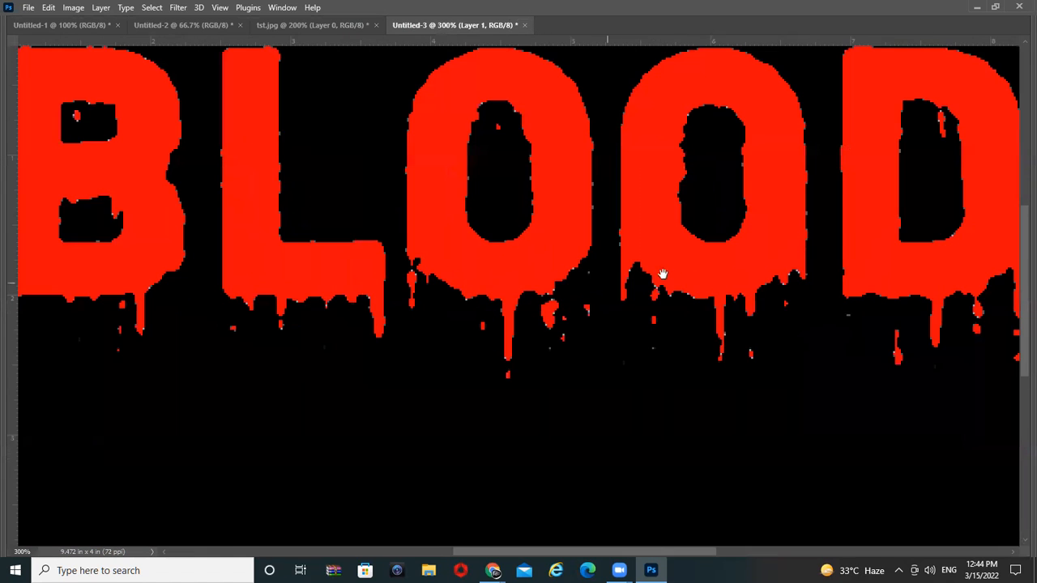
key("ctrl+minus")
key("ctrl+minus")
key("Tab")
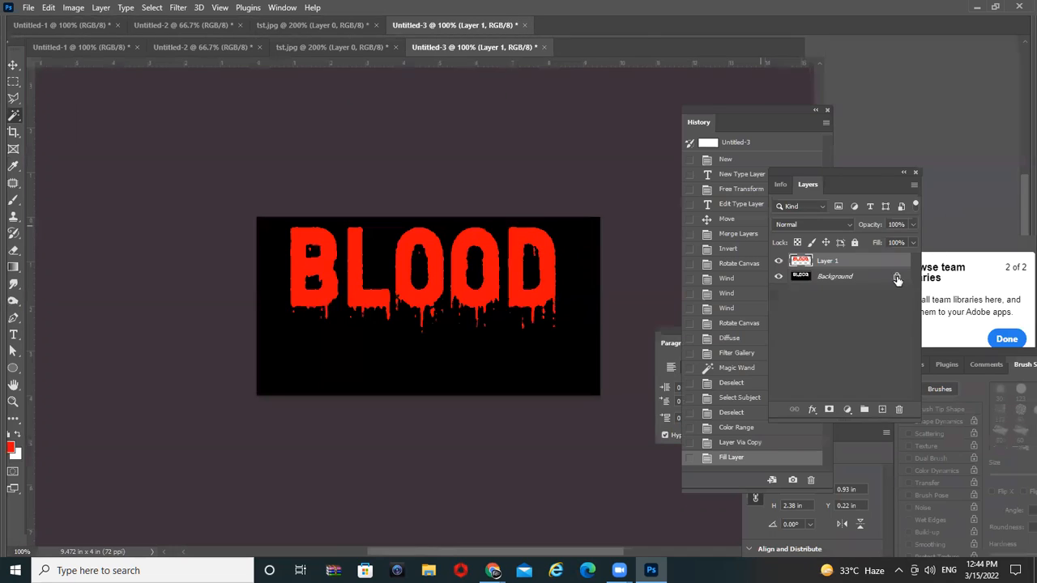
left_click(778, 266)
left_click(805, 277)
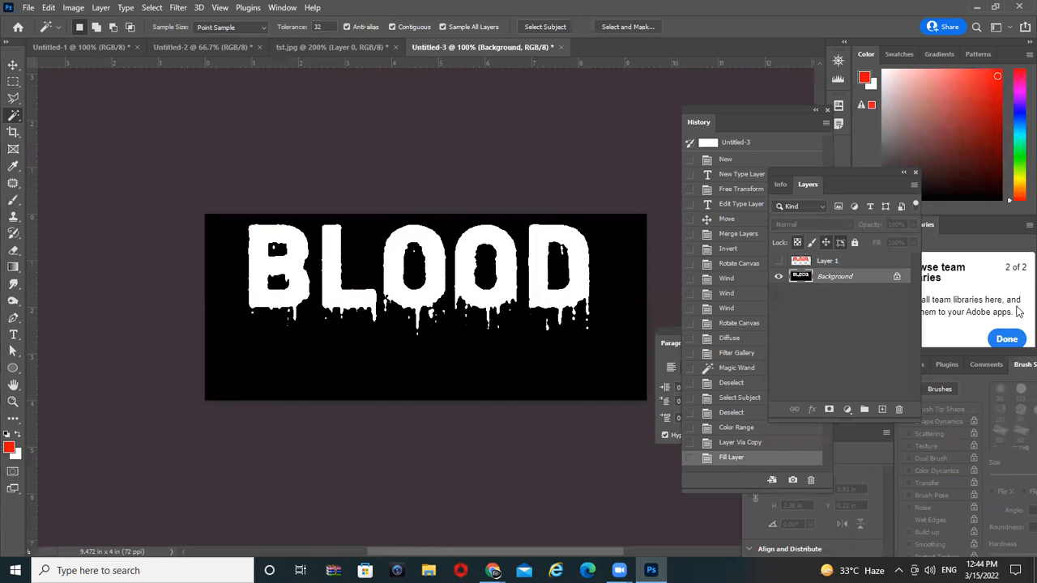
key("d")
key("alt+BackSpace")
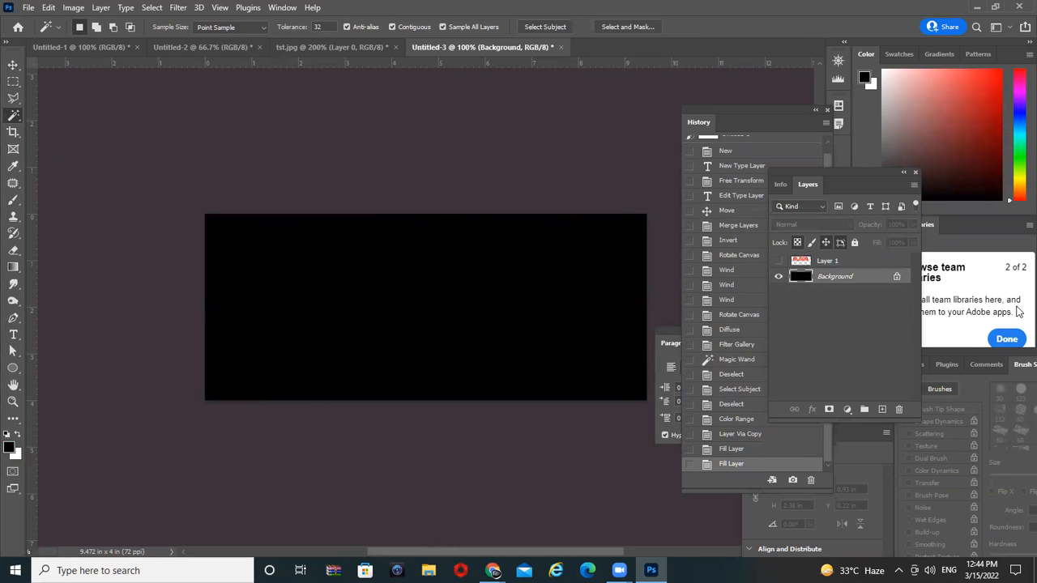
left_click(778, 261)
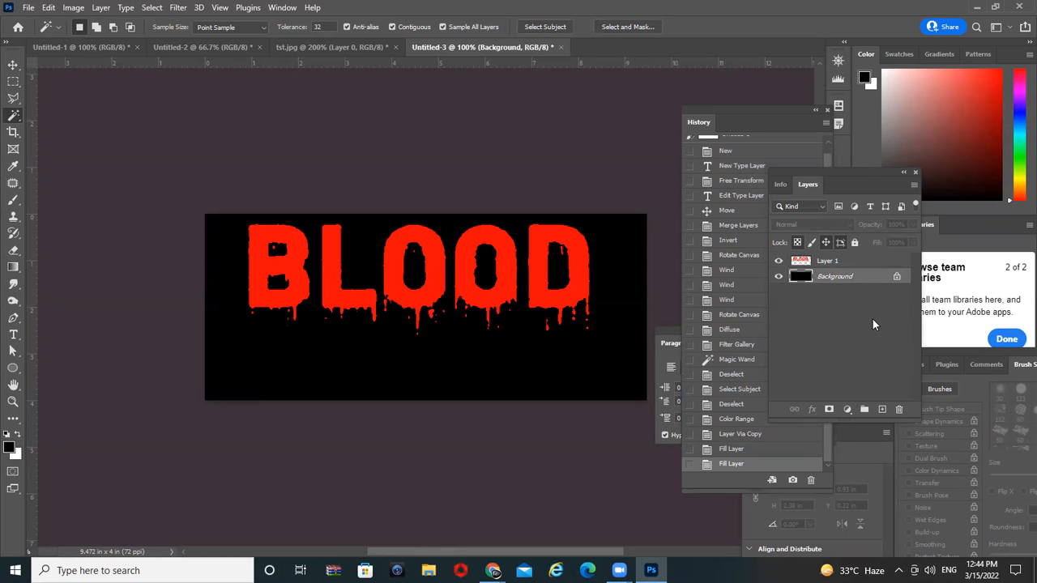
Step: Check the finished red lettering without the panels, and close the Untitled-3 document without saving it
left_click(365, 241)
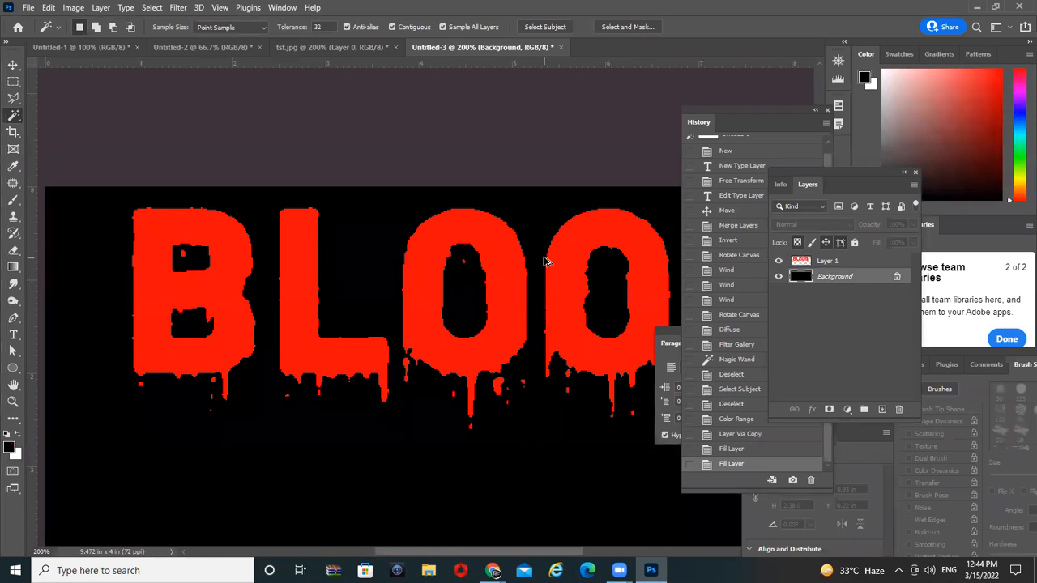
key("ctrl+minus")
key("Tab")
key("ctrl+plus")
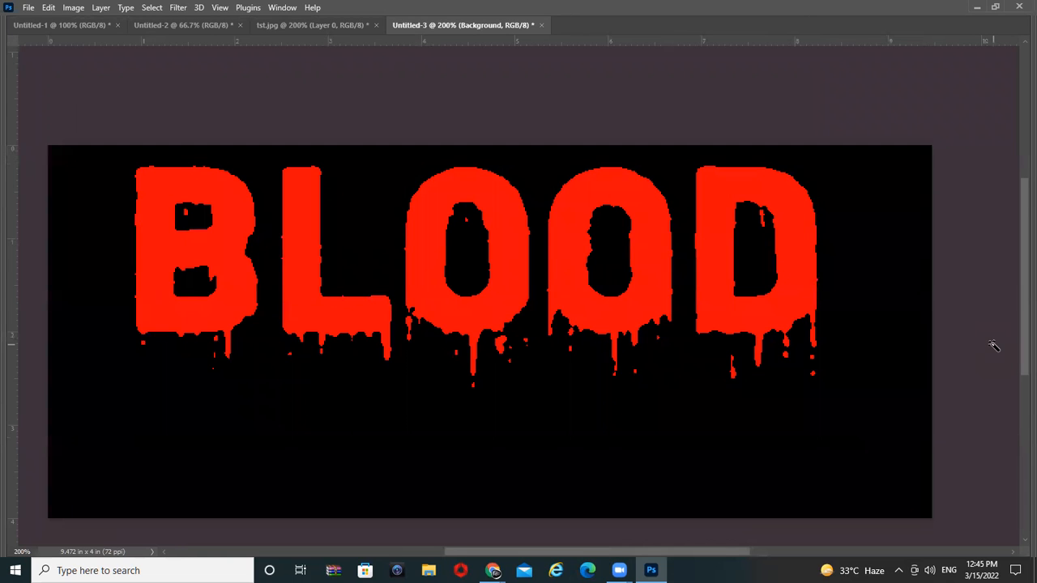
key("Tab")
key("ctrl+w")
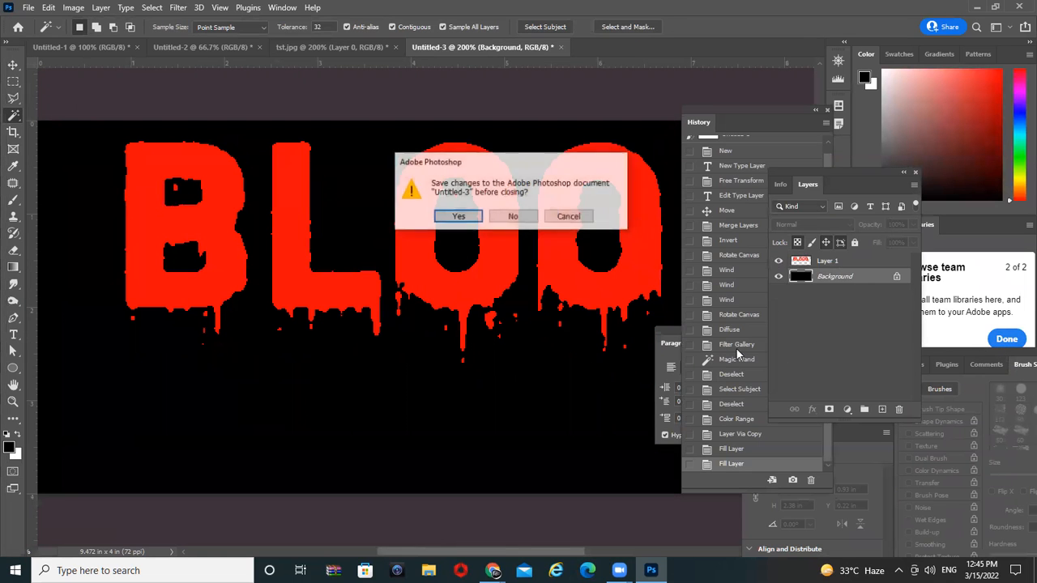
left_click(511, 216)
Step: Create a new 682 x 512 px RGB document at 72 ppi with a white background
left_click(28, 9)
left_click(36, 21)
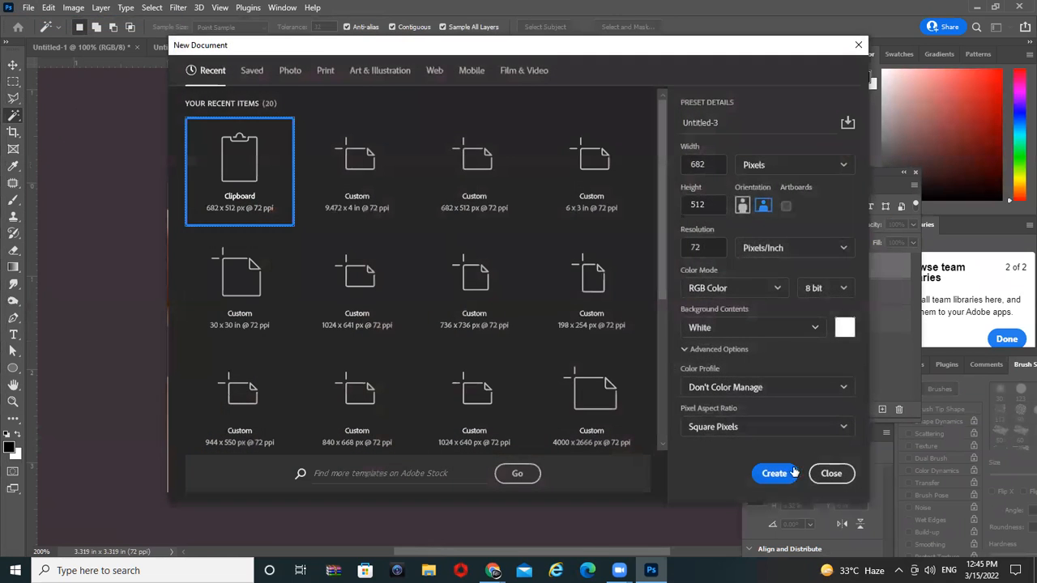
left_click(774, 473)
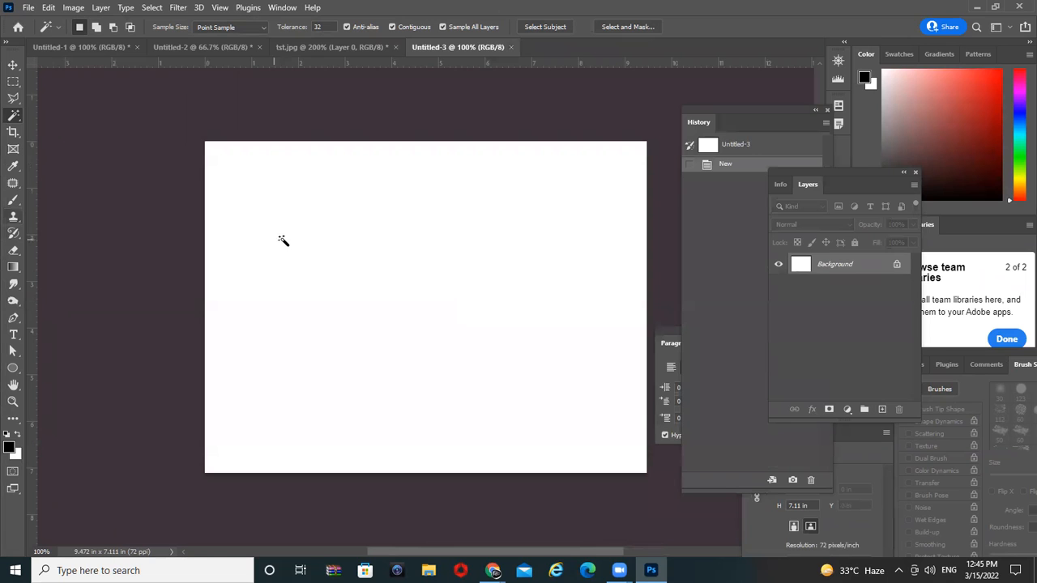
Step: Crop the canvas to its full-width upper part, about 3.25 in high, and clear the selection
key("m")
left_click_drag(140, 132, 778, 292)
left_click(71, 8)
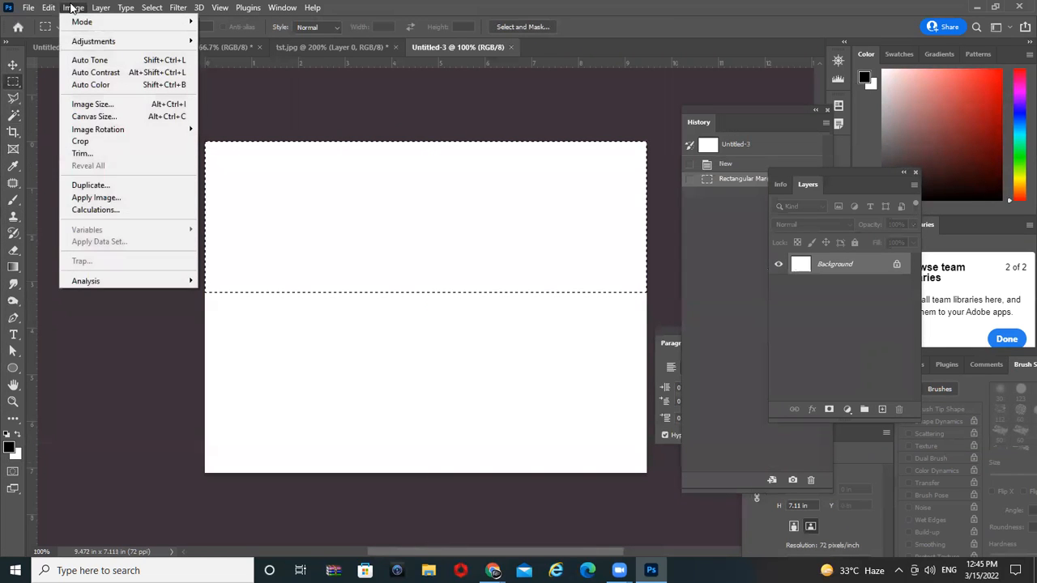
left_click(122, 150)
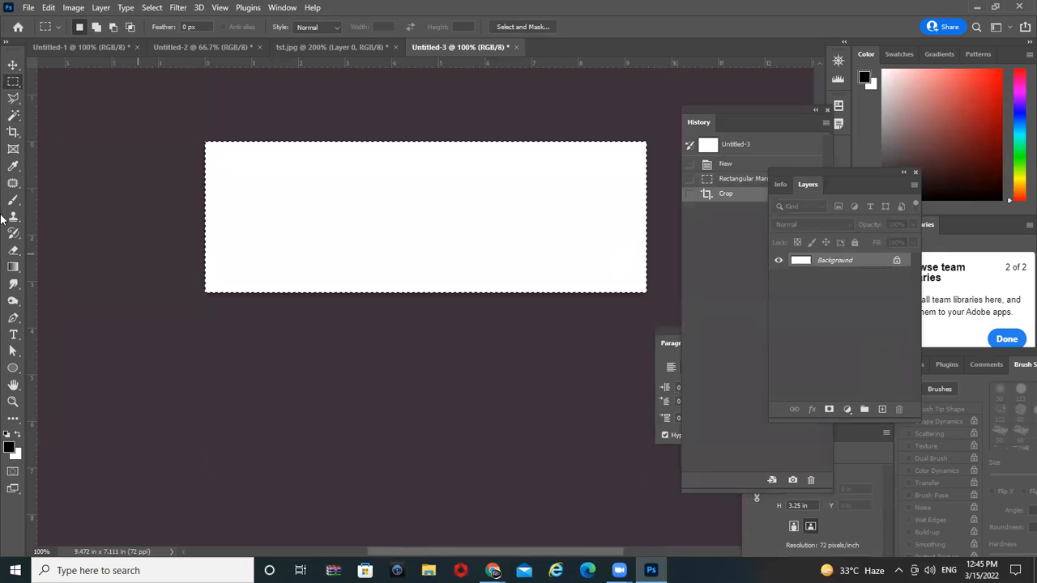
left_click(78, 164)
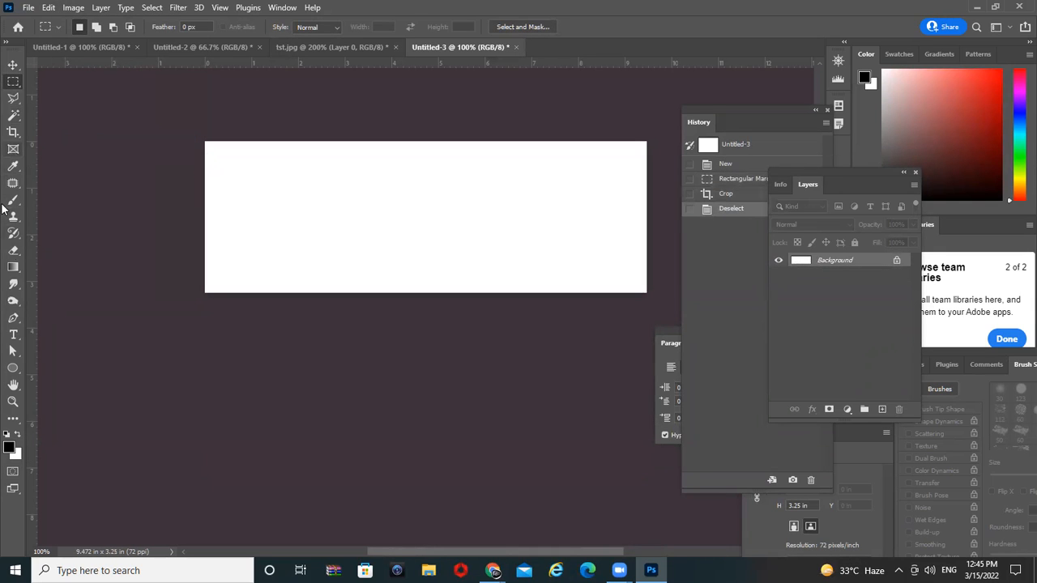
Step: Add the text KILLER in black DIN Black, scaled to about 164 pt and centred near the canvas's upper edge
left_click(13, 334)
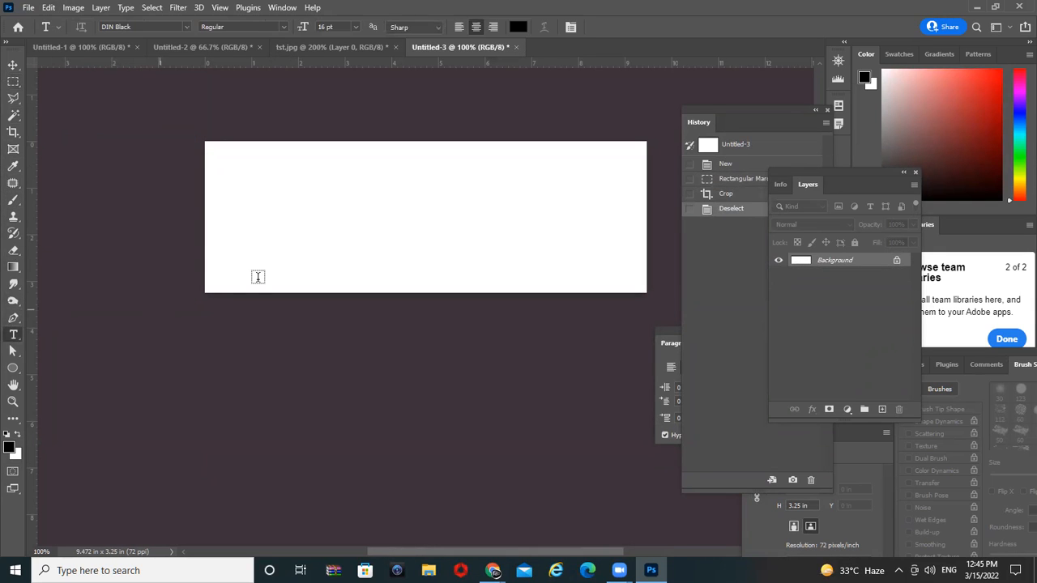
left_click(257, 220)
type("KILLer")
key("ctrl+t")
left_click_drag(276, 209, 564, 248)
key("Return")
key("v")
left_click_drag(499, 229, 541, 230)
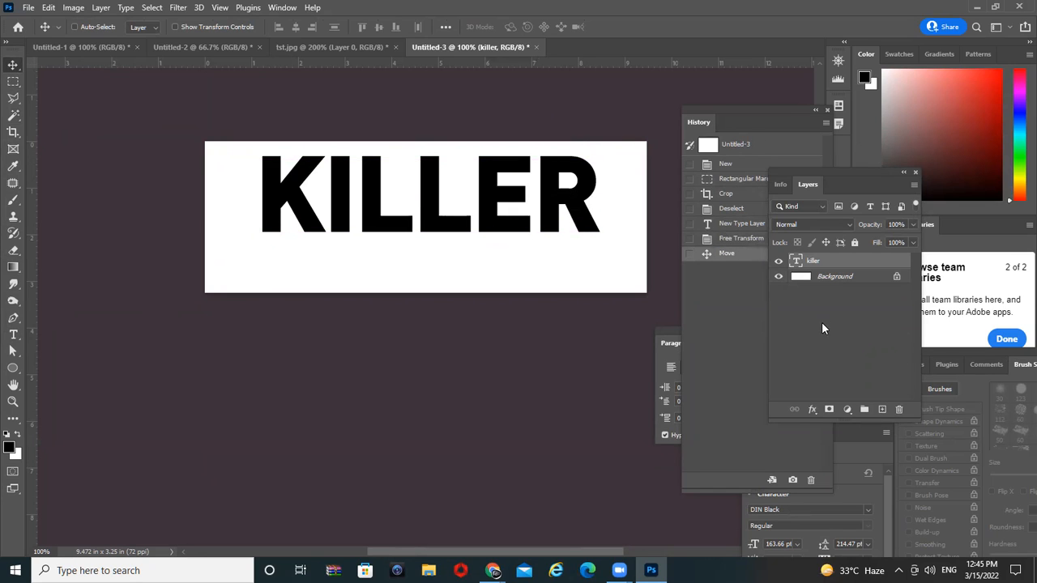
Step: Merge the KILLER text layer with the Background and invert the colours to white lettering on black
left_click(820, 277, "ctrl")
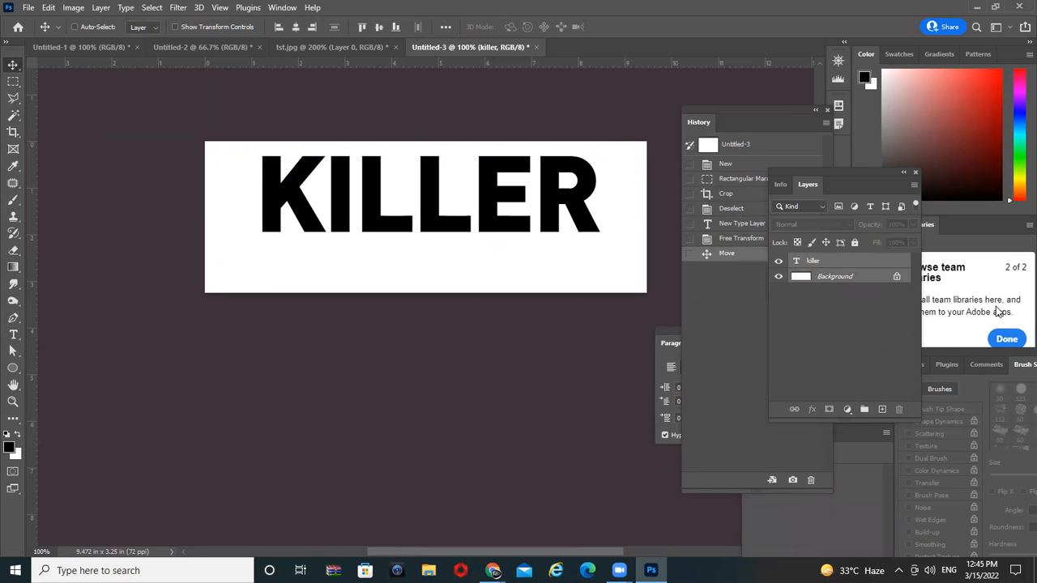
key("ctrl+e")
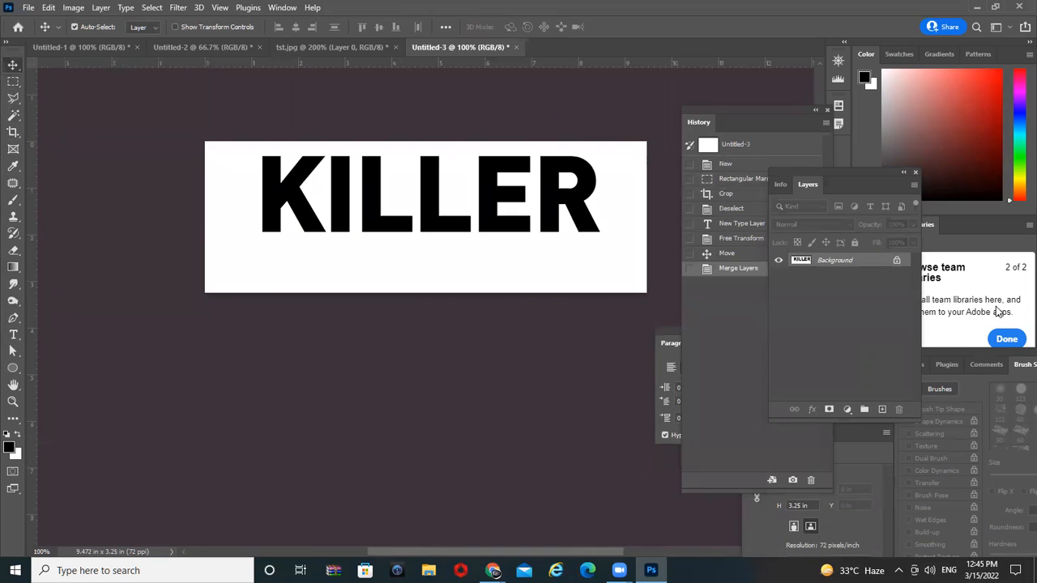
key("ctrl+i")
Step: Rotate the canvas 90° clockwise and apply the Wind filter three times with the Wind method from the right
left_click(79, 8)
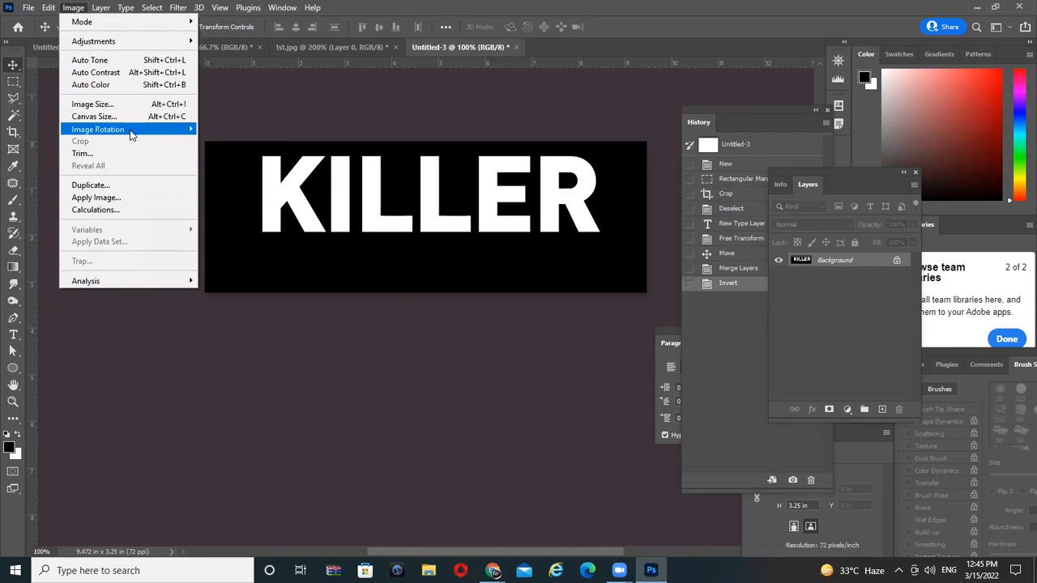
mouse_move(130, 130)
left_click(229, 141)
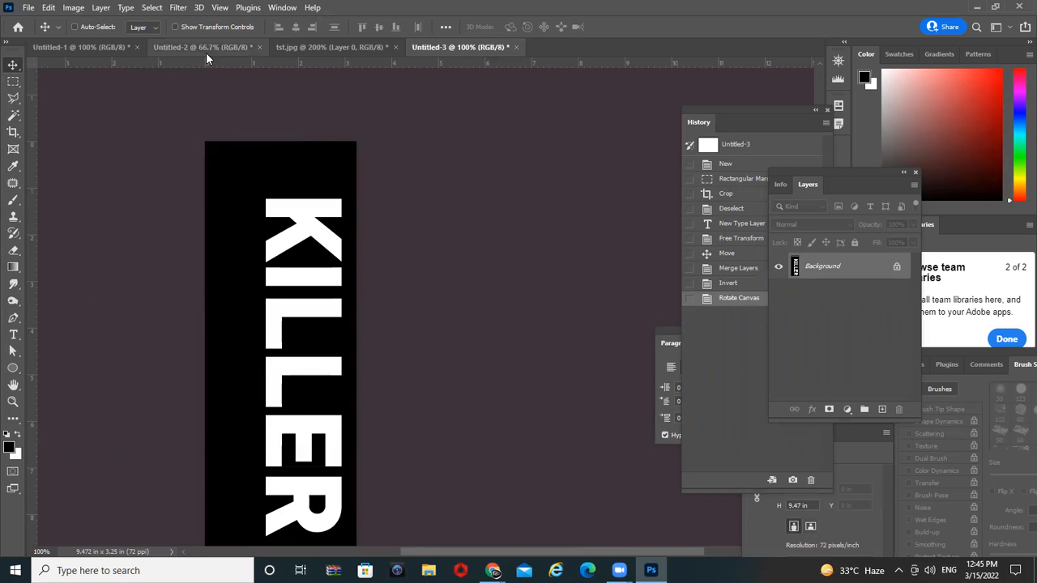
left_click(178, 7)
mouse_move(216, 269)
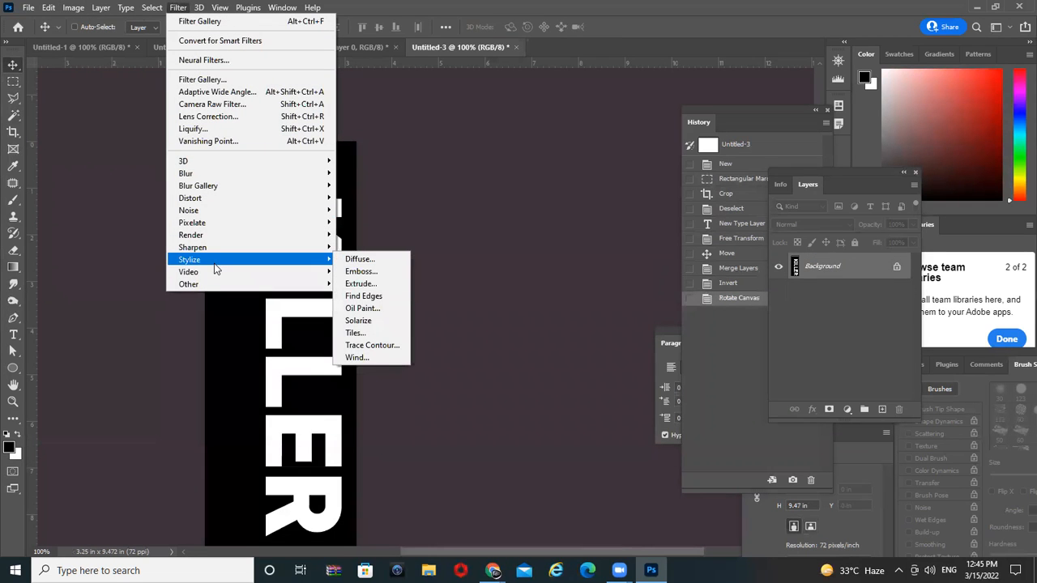
left_click(357, 357)
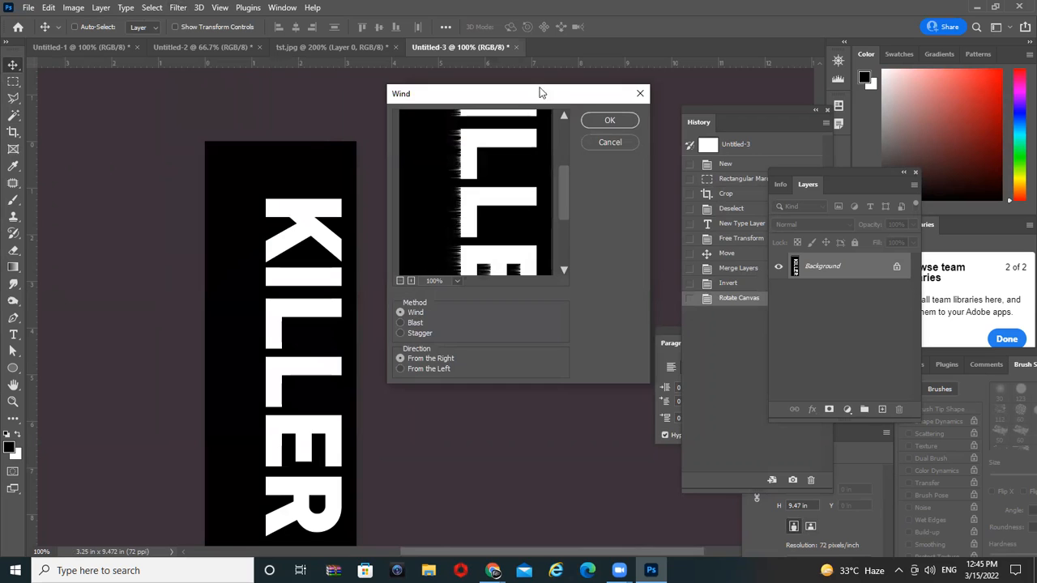
left_click(606, 121)
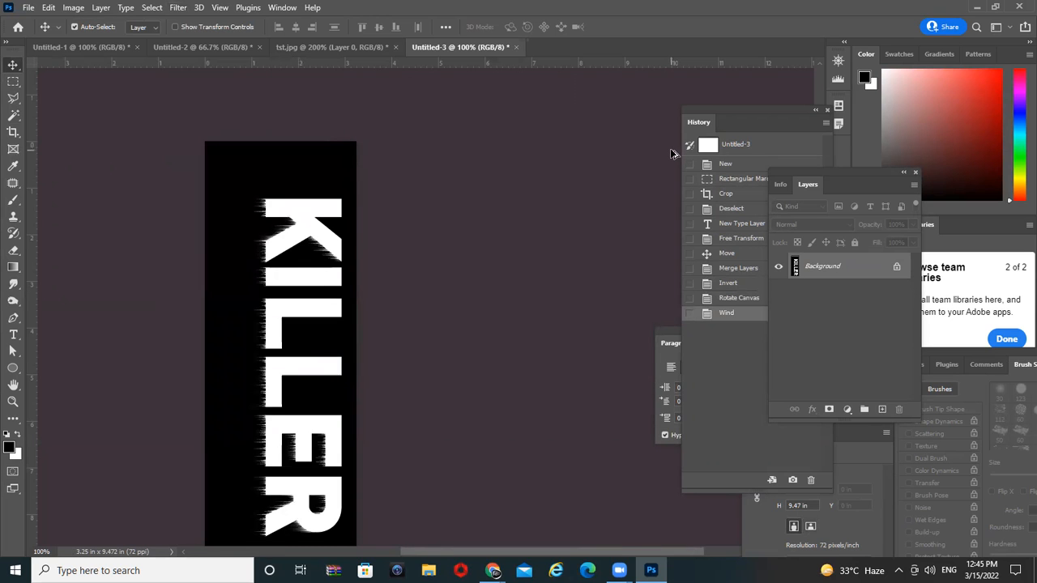
key("ctrl+alt+f")
key("ctrl+alt+f")
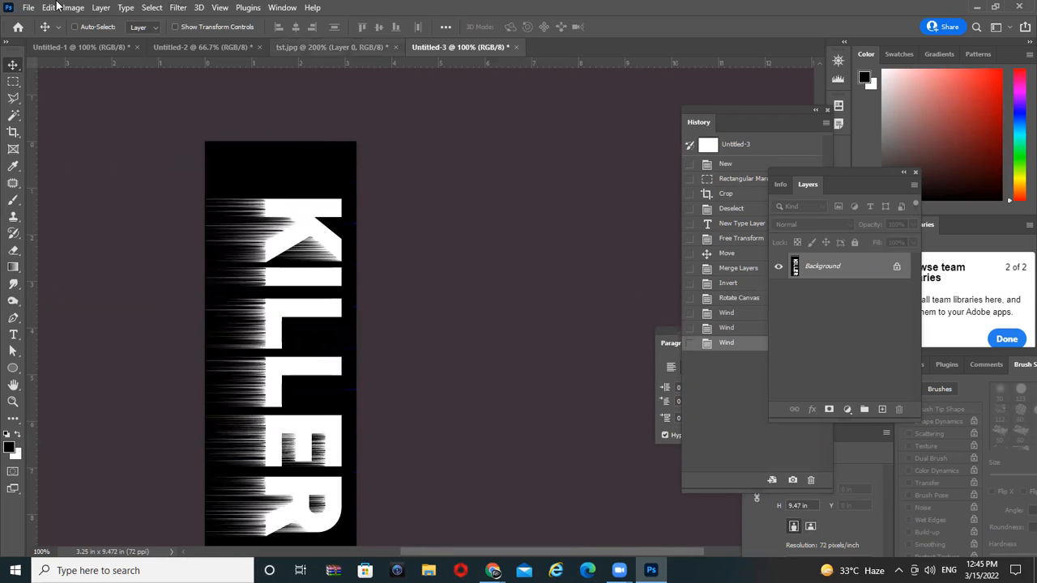
Step: Rotate the canvas 90° counterclockwise so the KILLER lettering reads horizontally
left_click(72, 8)
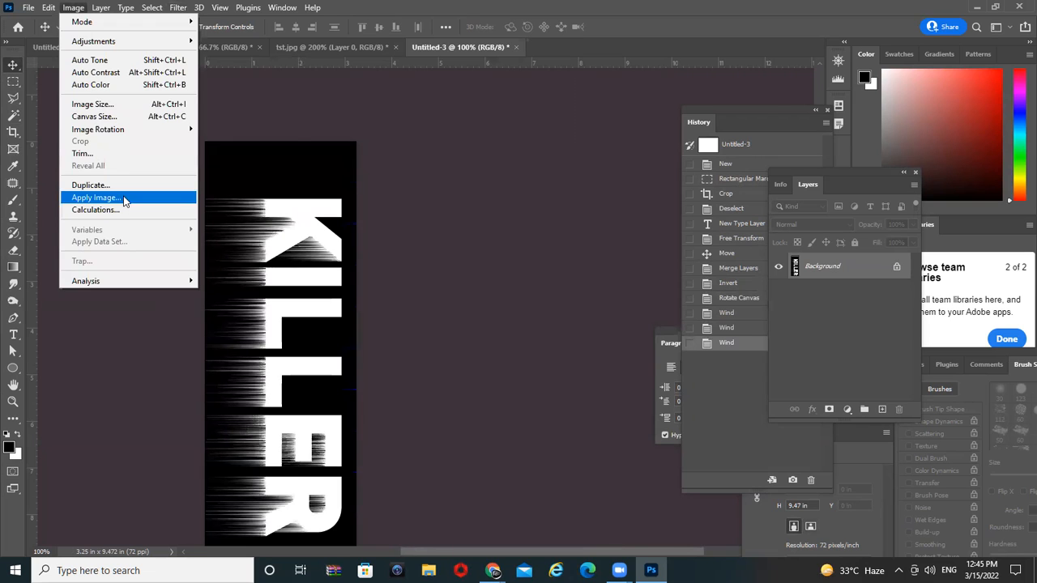
mouse_move(154, 129)
left_click(243, 153)
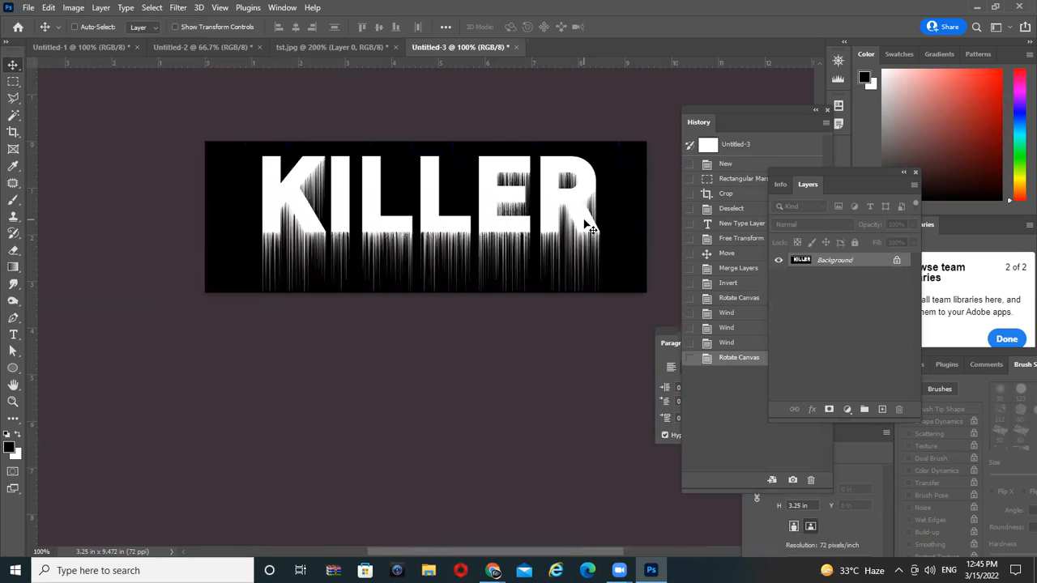
Step: Compare Plaster, Reticulation, Torn Edges and Water Paper on the lettering, and apply Stamp with Light/Dark Balance 6 and Smoothness 3
left_click(177, 7)
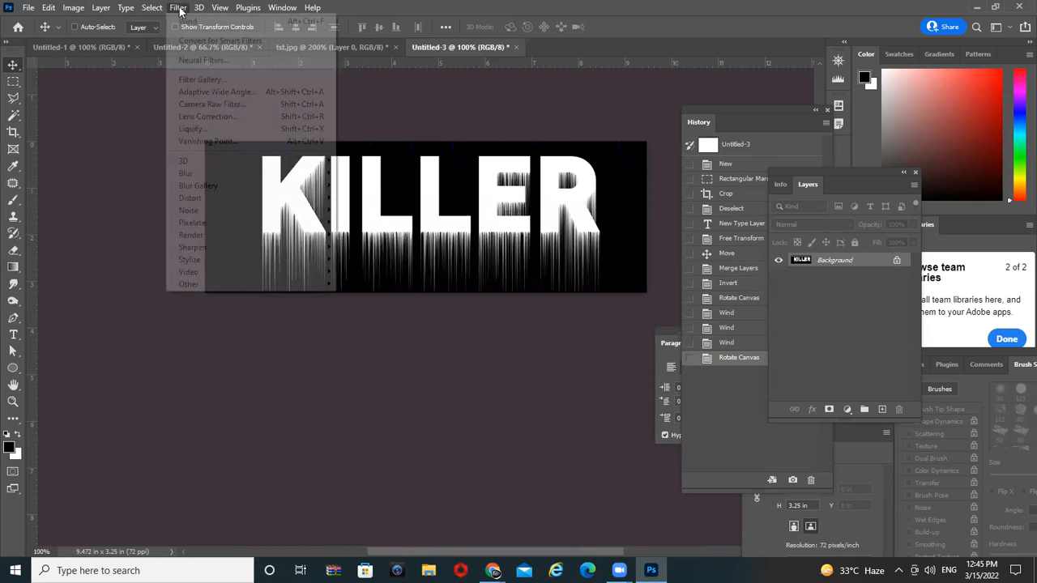
left_click(243, 78)
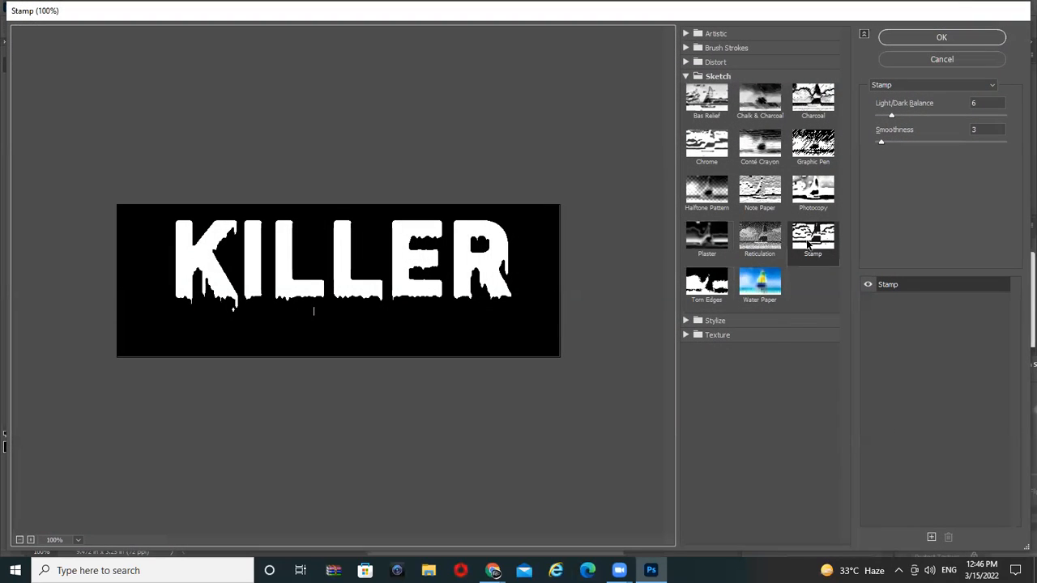
left_click(706, 236)
left_click(759, 237)
left_click(796, 247)
left_click(759, 236)
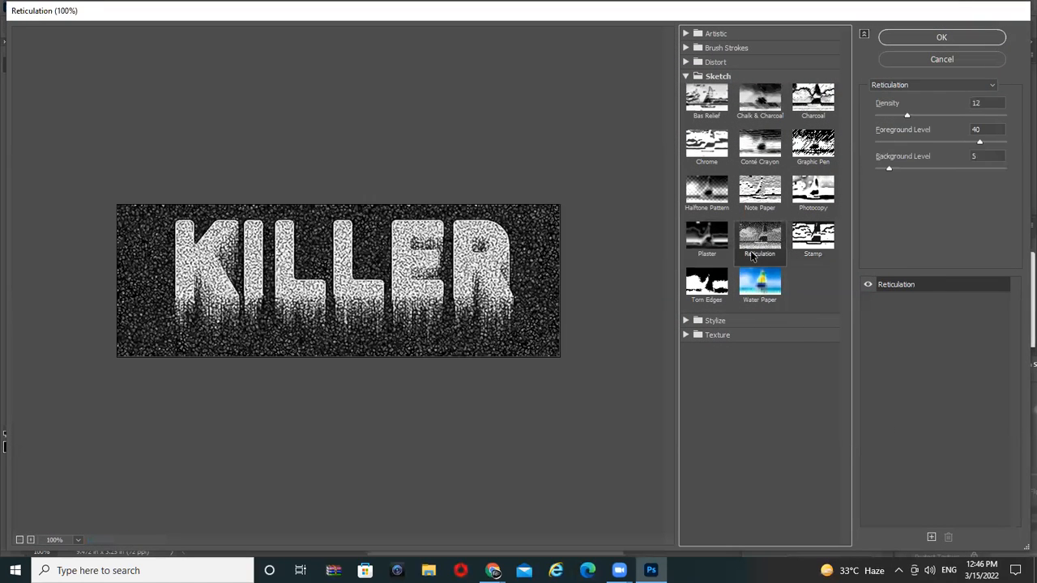
left_click(813, 247)
left_click(716, 291)
left_click(745, 293)
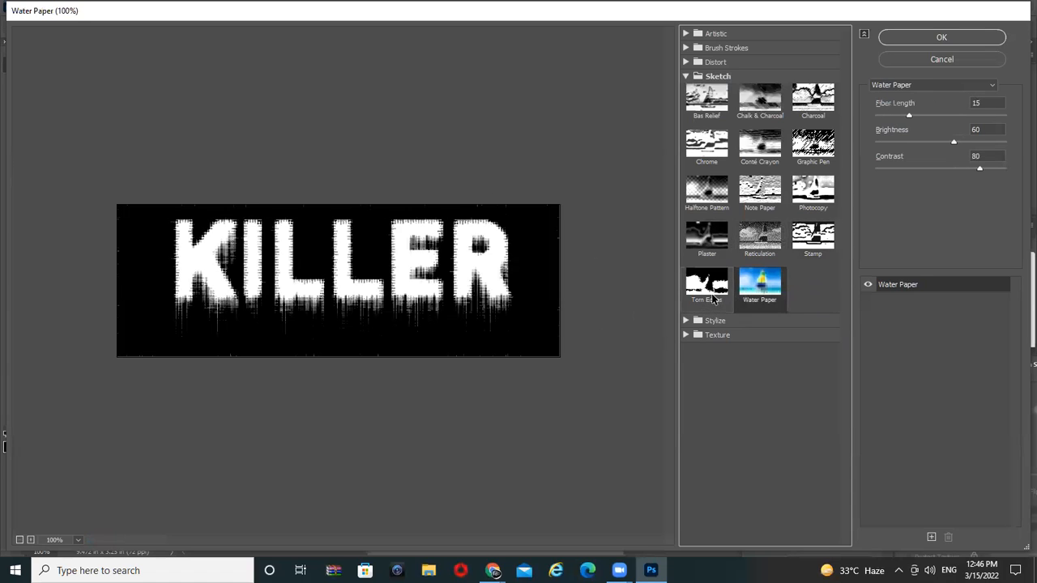
left_click(713, 296)
left_click(813, 236)
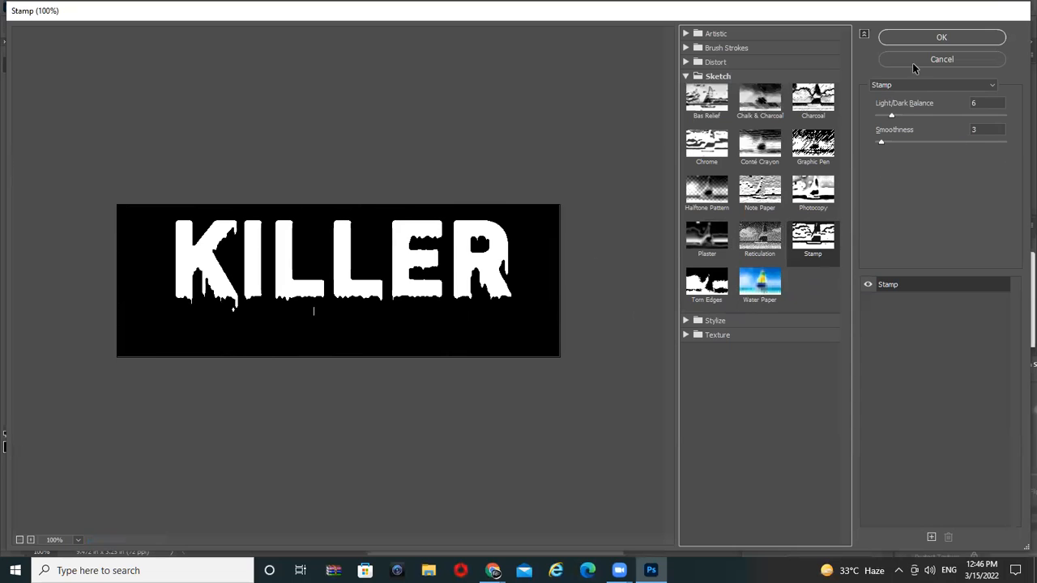
left_click(941, 38)
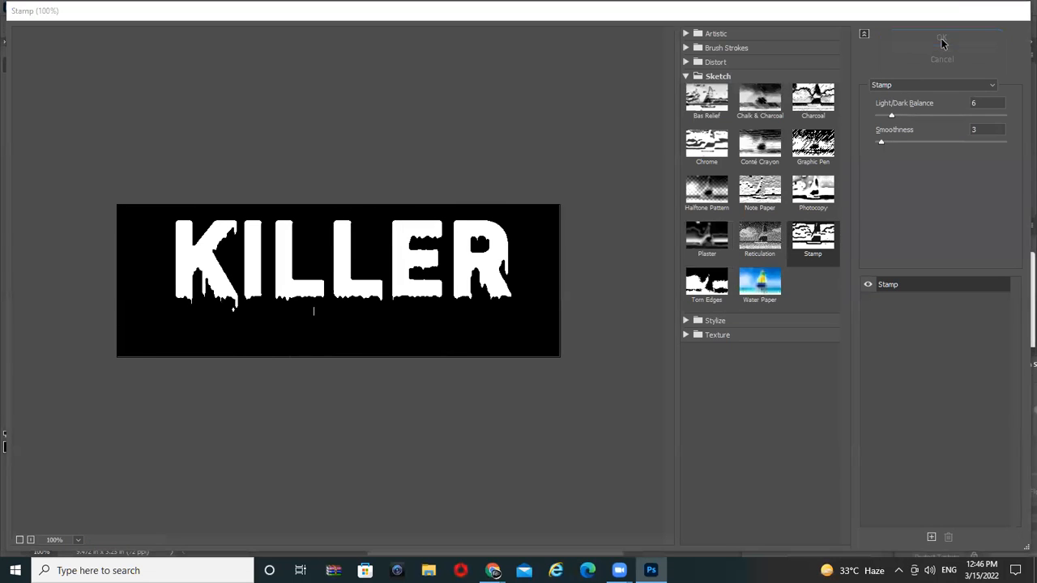
Step: Undo the Stamp, Wind, canvas rotation, invert and merge edits back to the separate KILLER text layer
key("ctrl+z")
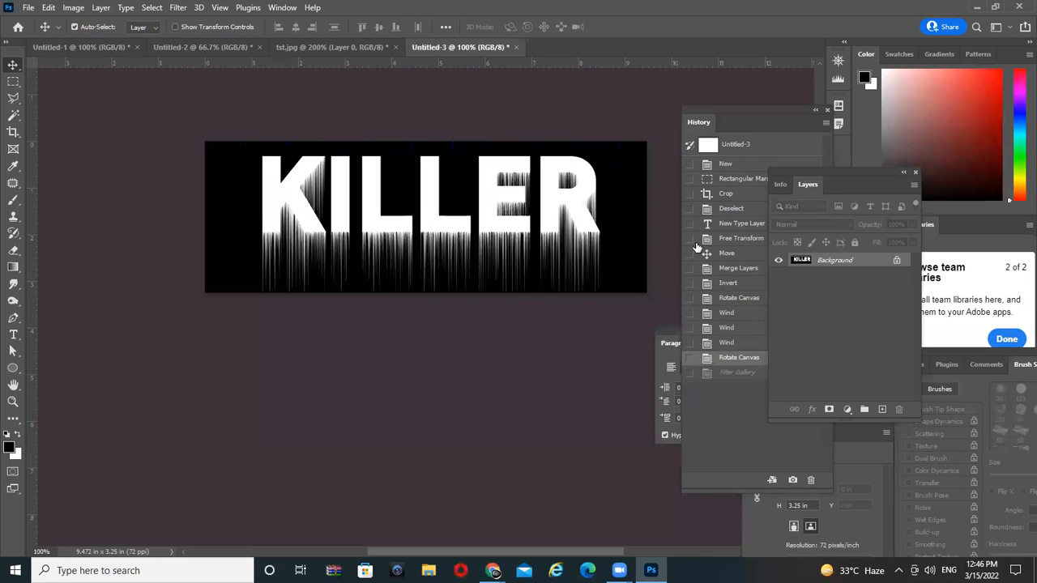
key("ctrl+z")
key("ctrl+z")
key("ctrl+z")
key("ctrl+z")
key("ctrl+z")
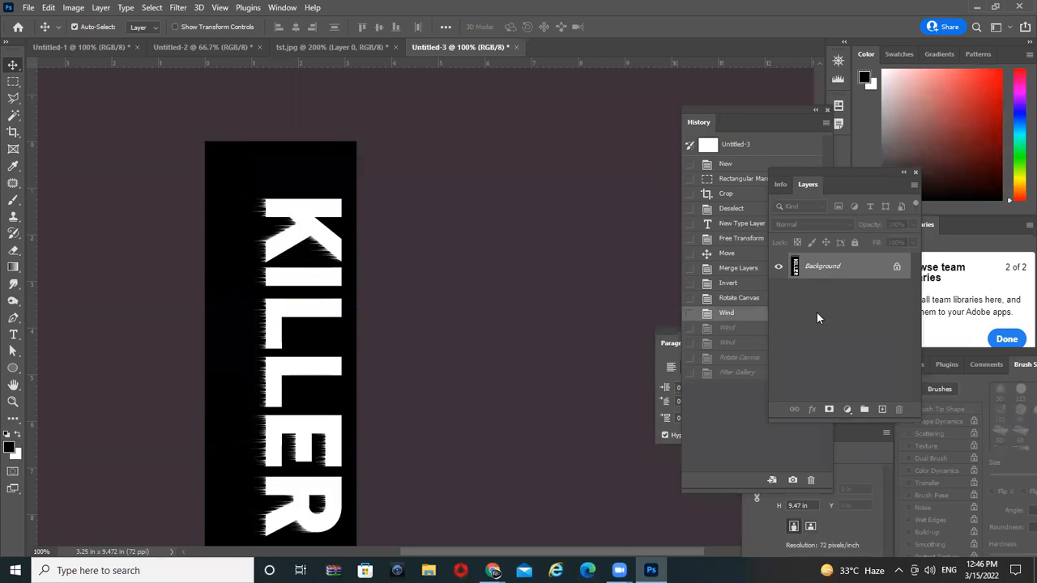
key("ctrl+z")
key("ctrl+z")
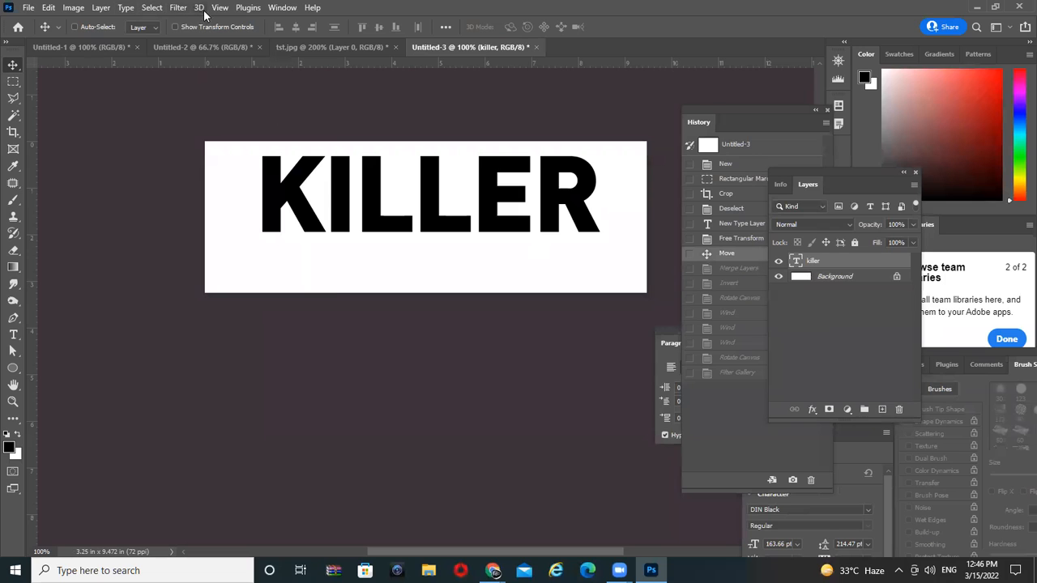
left_click(178, 7)
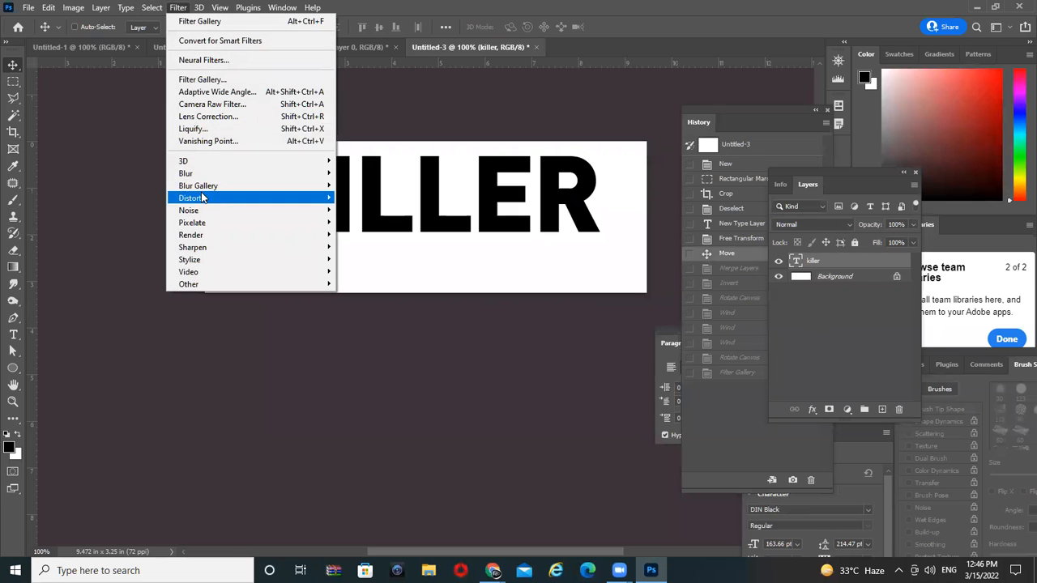
left_click(240, 80)
left_click(732, 218)
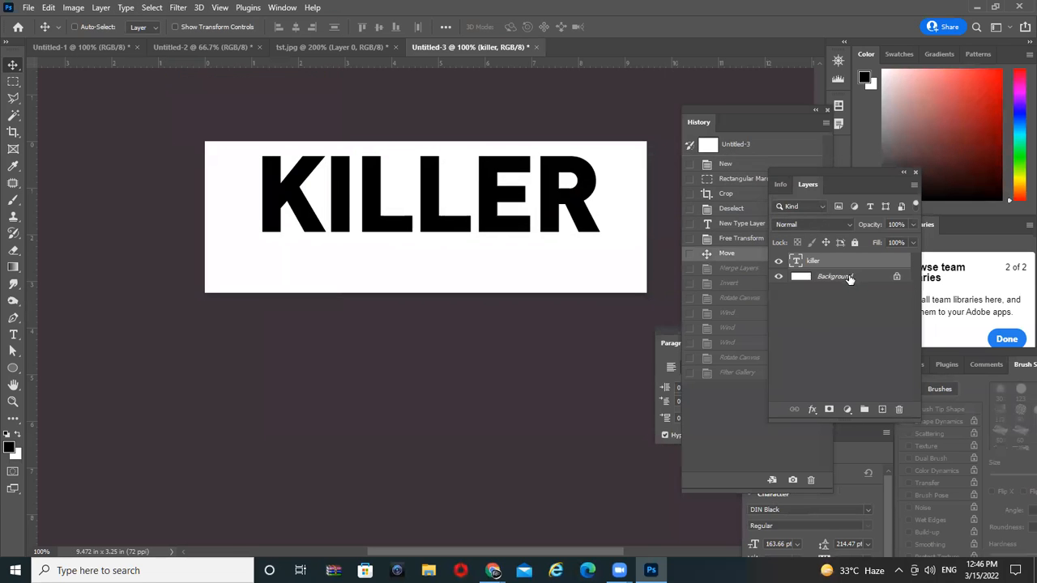
Step: Merge the KILLER text layer with the Background in preparation for a filter
key("ctrl+e")
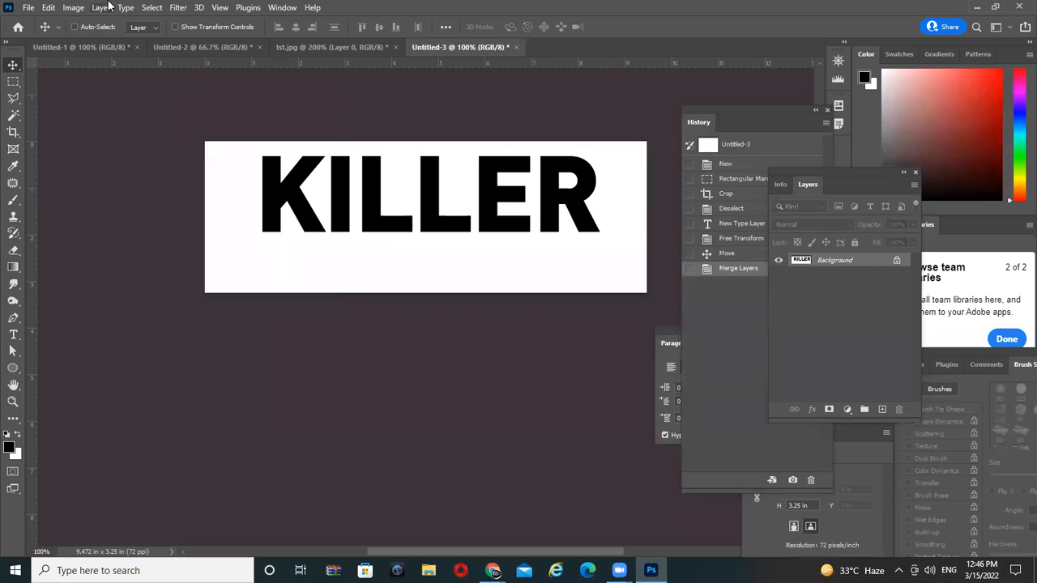
left_click(178, 7)
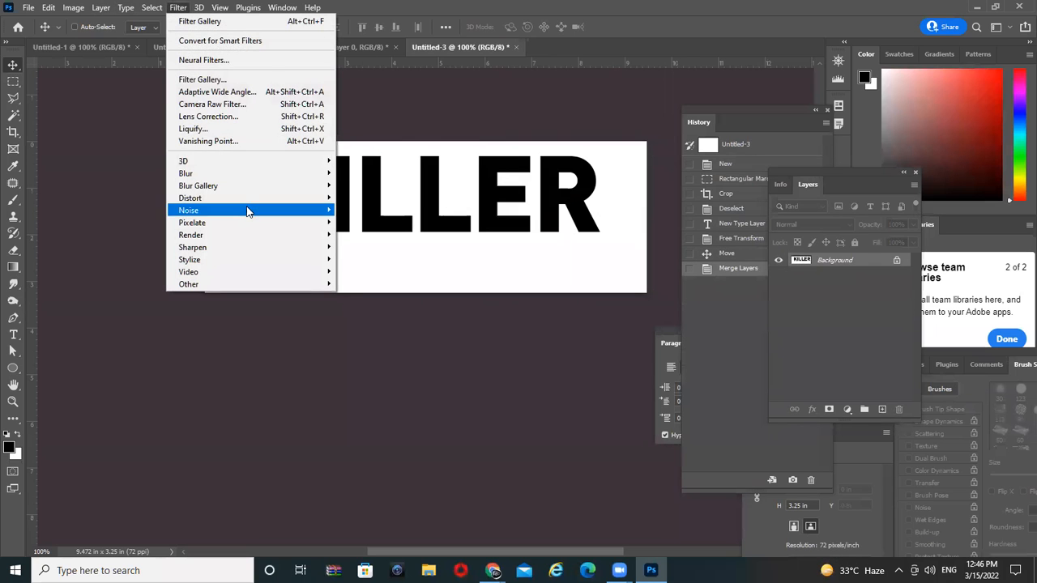
Step: Apply the Plaster sketch filter to the KILLER image with image balance 46, smoothness 1 and light from Top
left_click(247, 80)
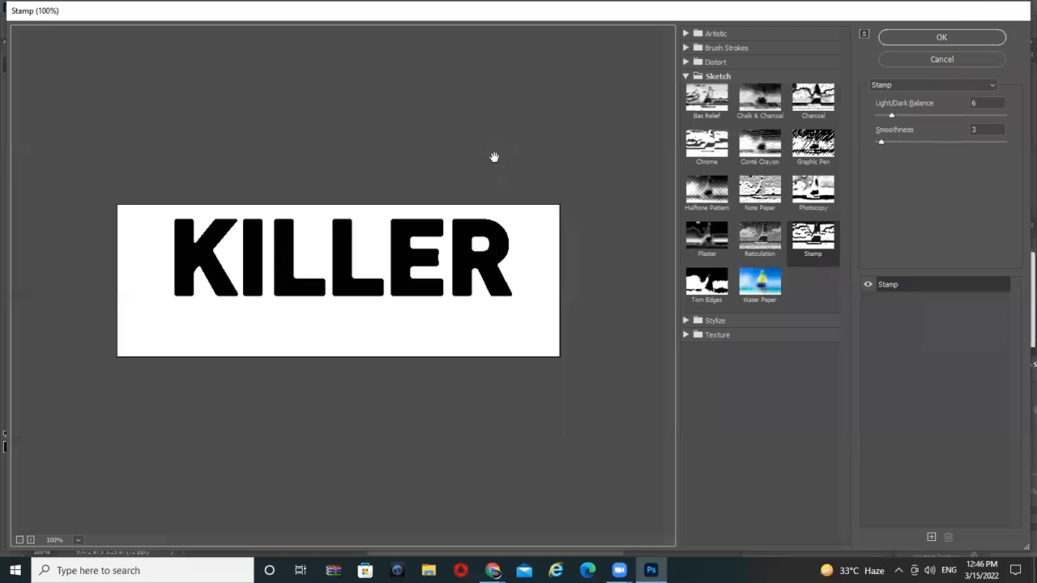
left_click(706, 236)
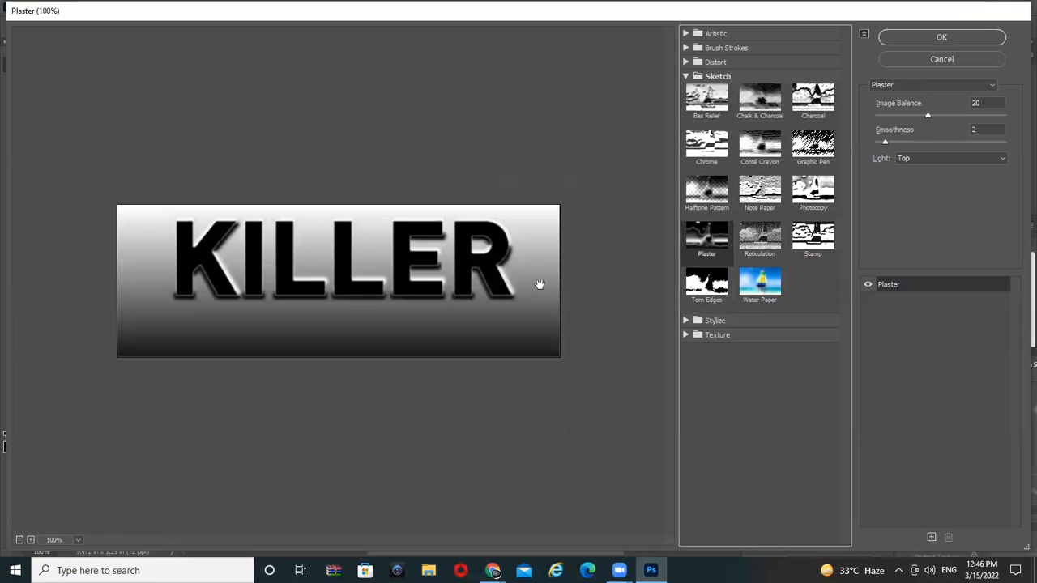
left_click_drag(925, 116, 860, 159)
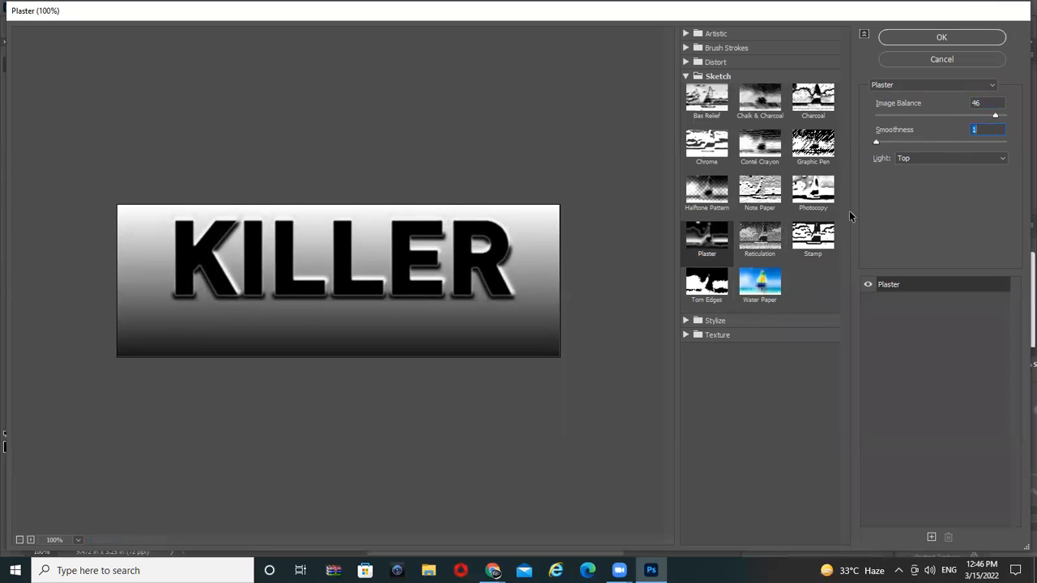
left_click(949, 160)
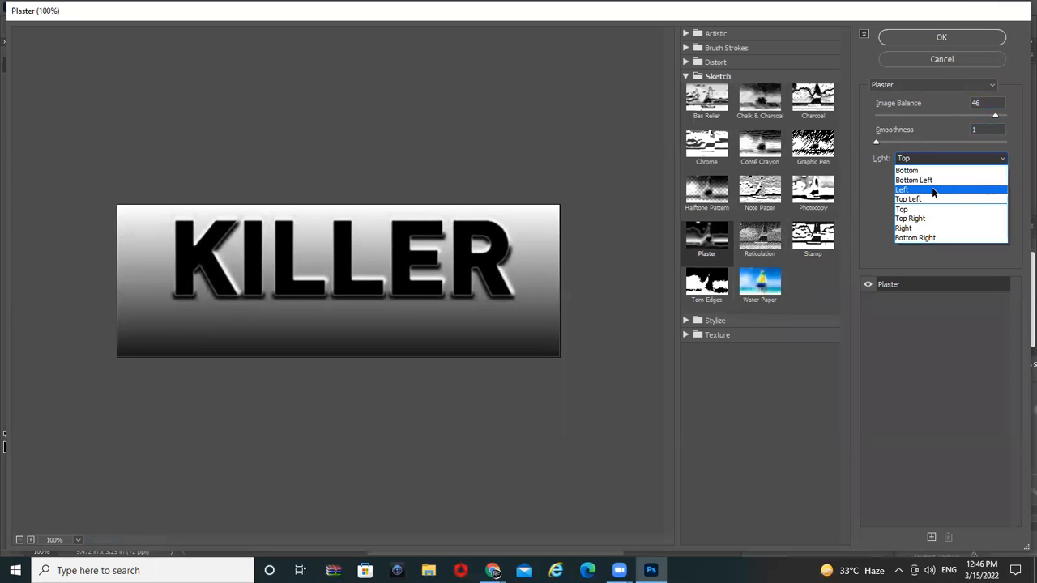
left_click(927, 189)
left_click(939, 158)
left_click(942, 236)
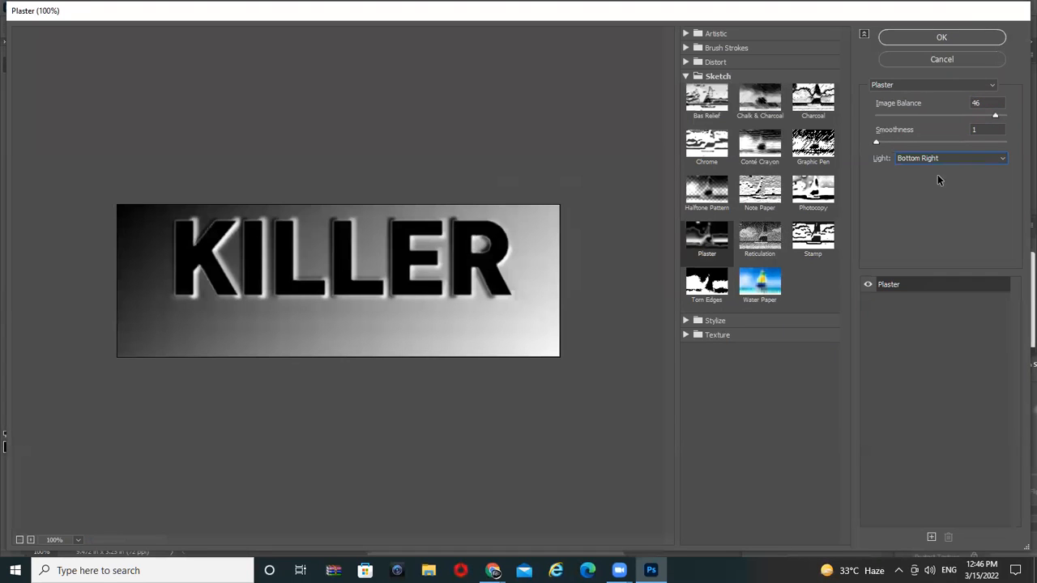
left_click(939, 160)
left_click(924, 208)
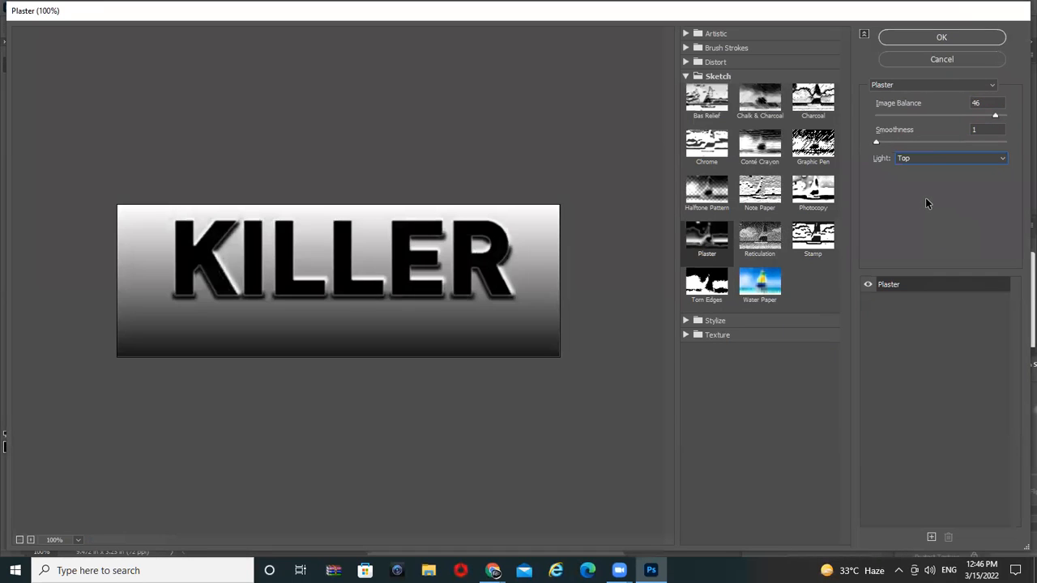
left_click(940, 38)
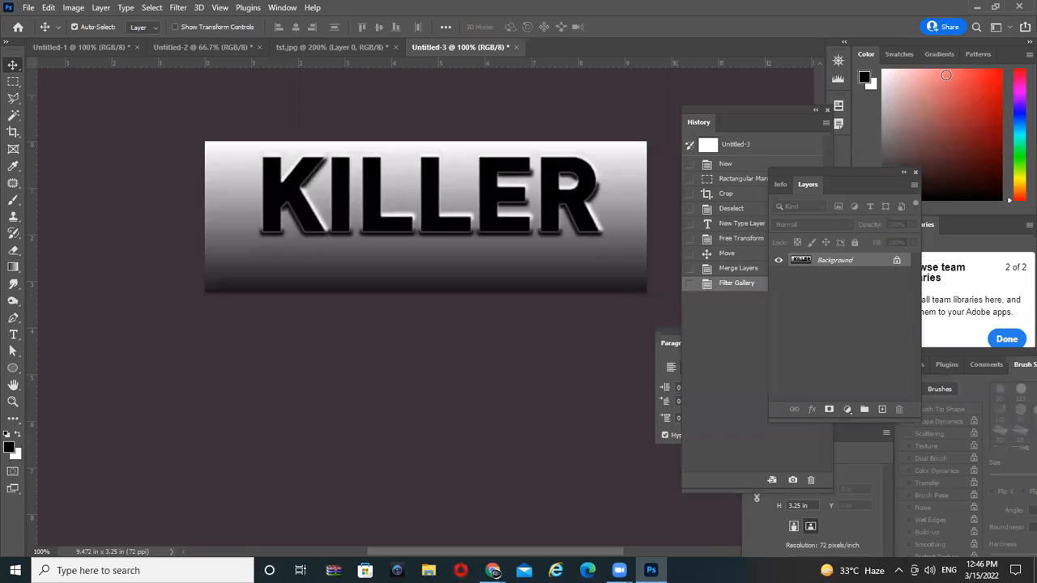
Step: Try colorizing the KILLER image with hue 79, saturation 80 and lightness 31, cancel it, and undo the Plaster filter
key("ctrl+u")
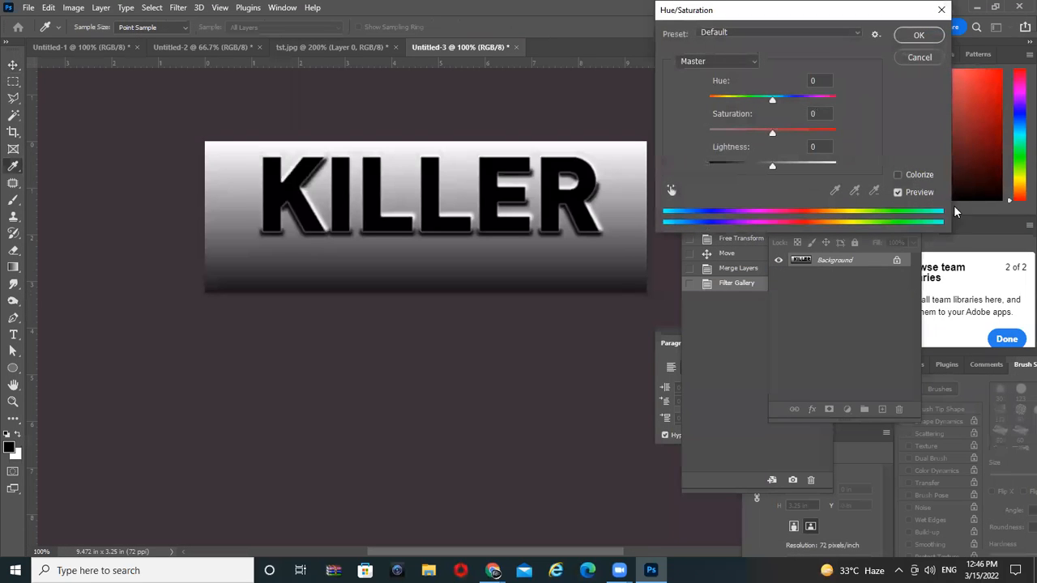
left_click(909, 177)
left_click_drag(741, 100, 788, 99)
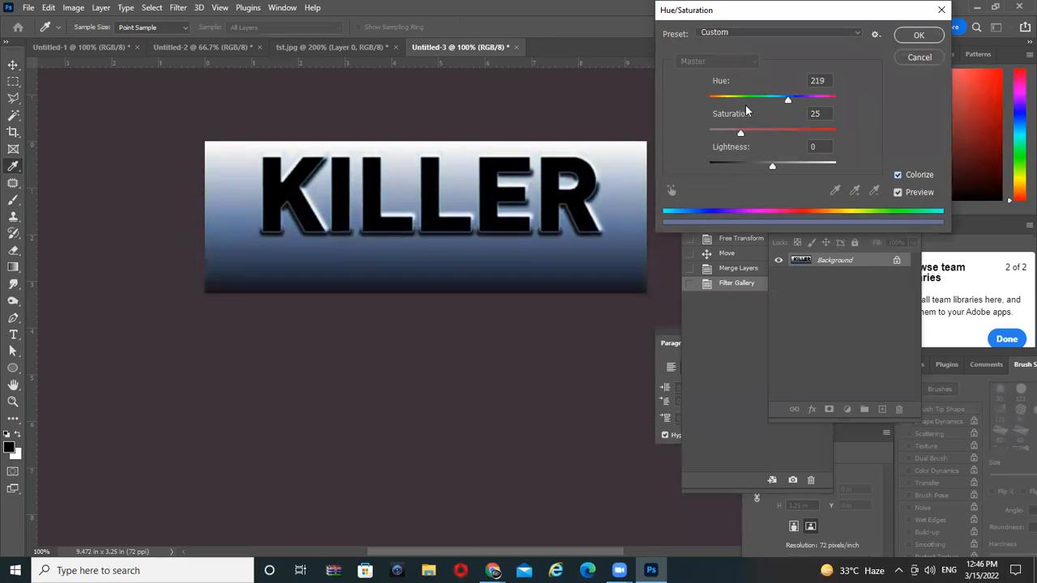
left_click(736, 98)
left_click_drag(780, 172, 799, 169)
left_click(750, 132)
left_click_drag(776, 134, 812, 156)
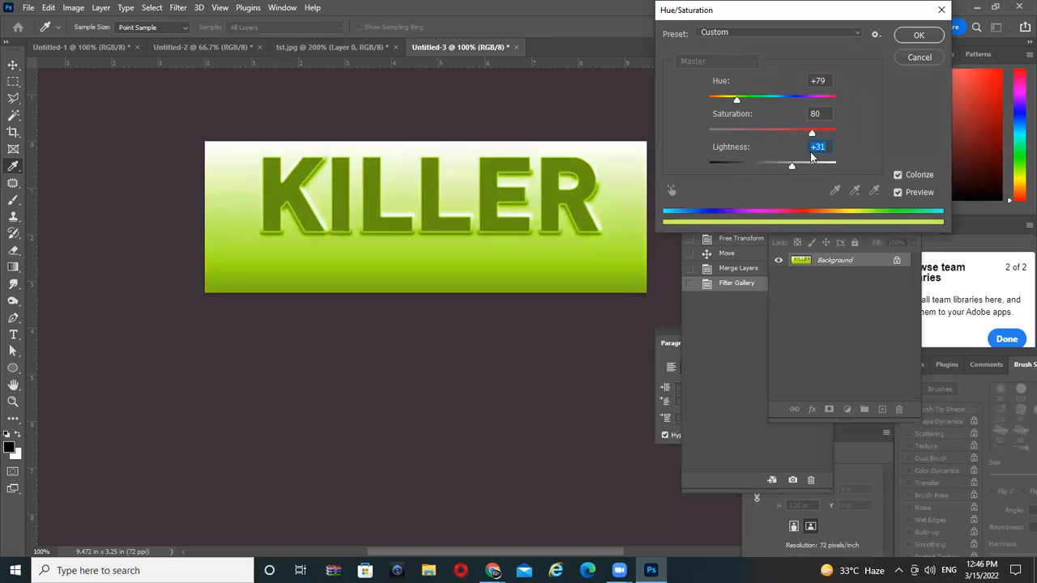
left_click(920, 59)
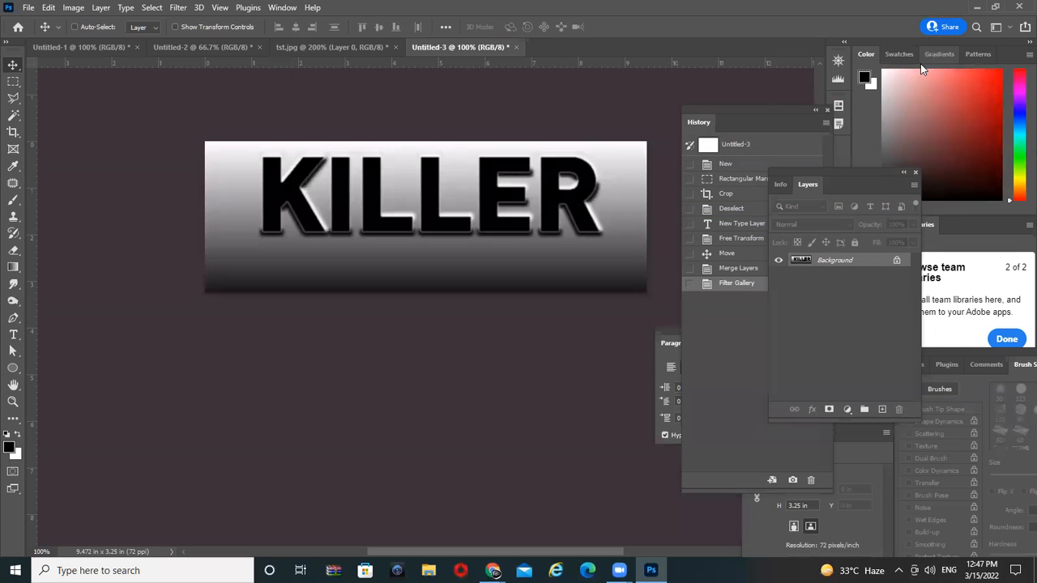
key("ctrl+z")
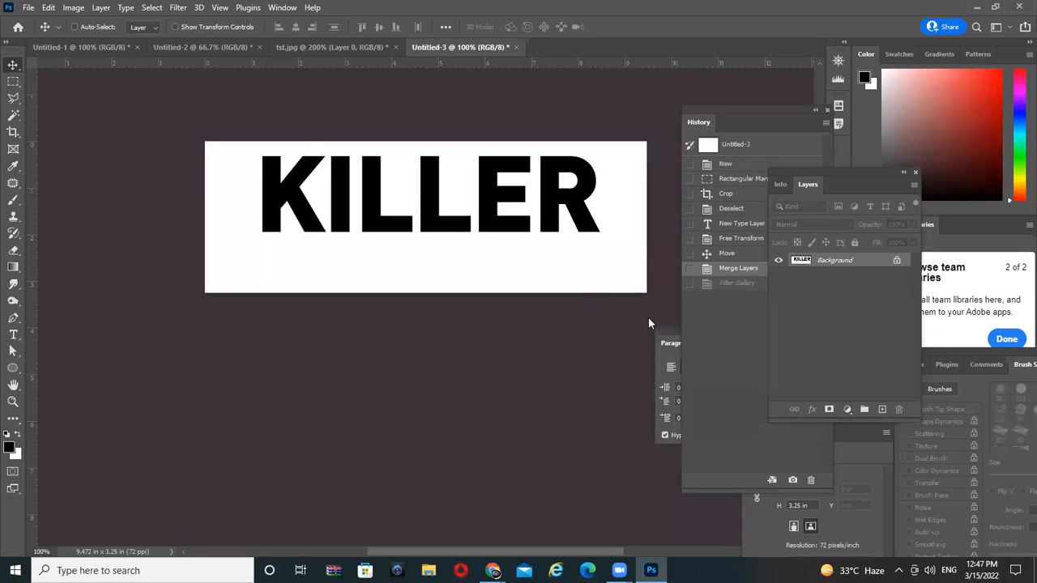
Step: Preview the Water Paper filter on the KILLER image with fiber length 14, brightness 55 and contrast 58, and discard it
left_click(181, 10)
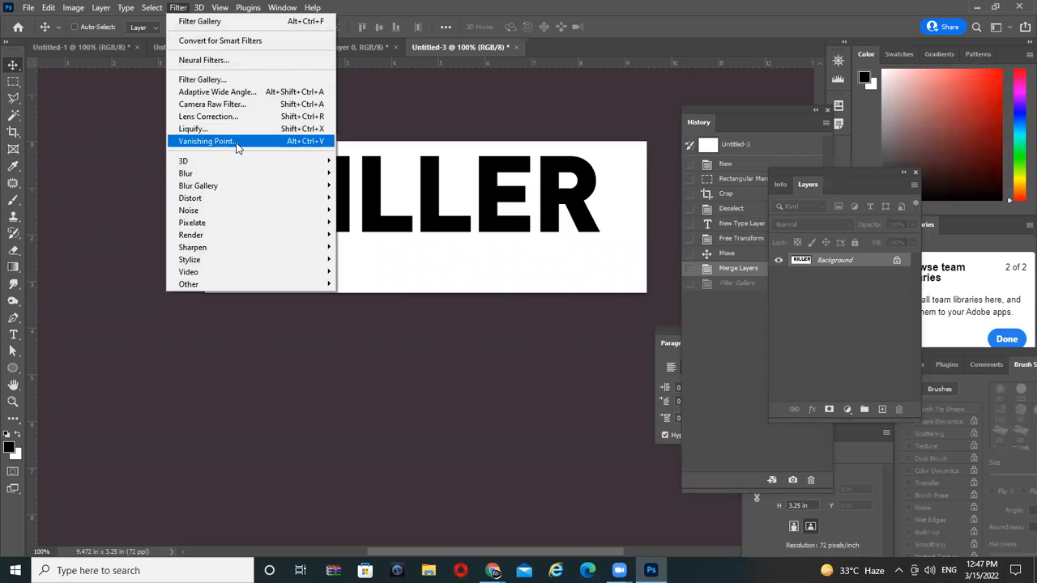
left_click(253, 80)
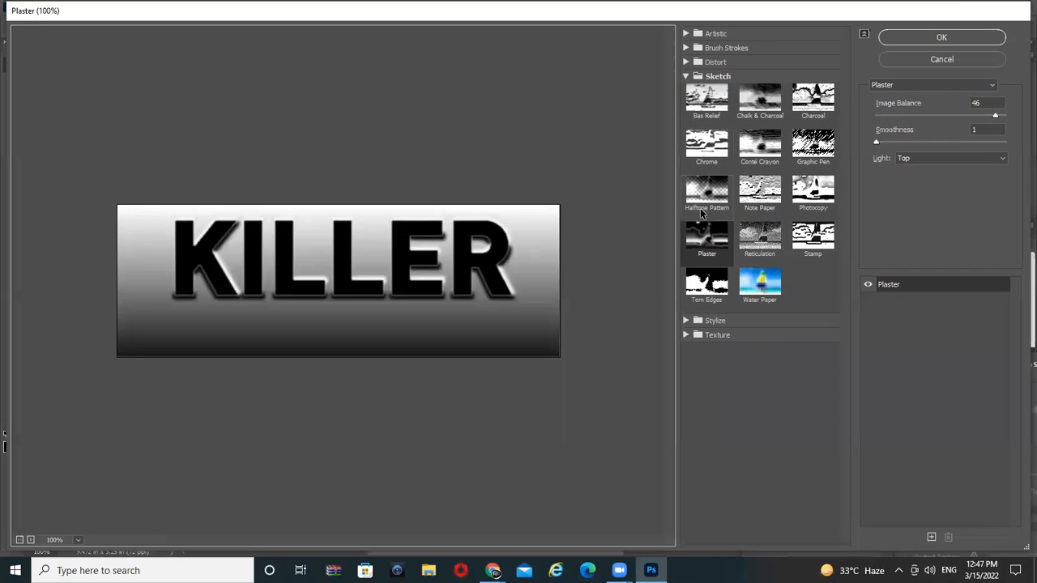
left_click(761, 283)
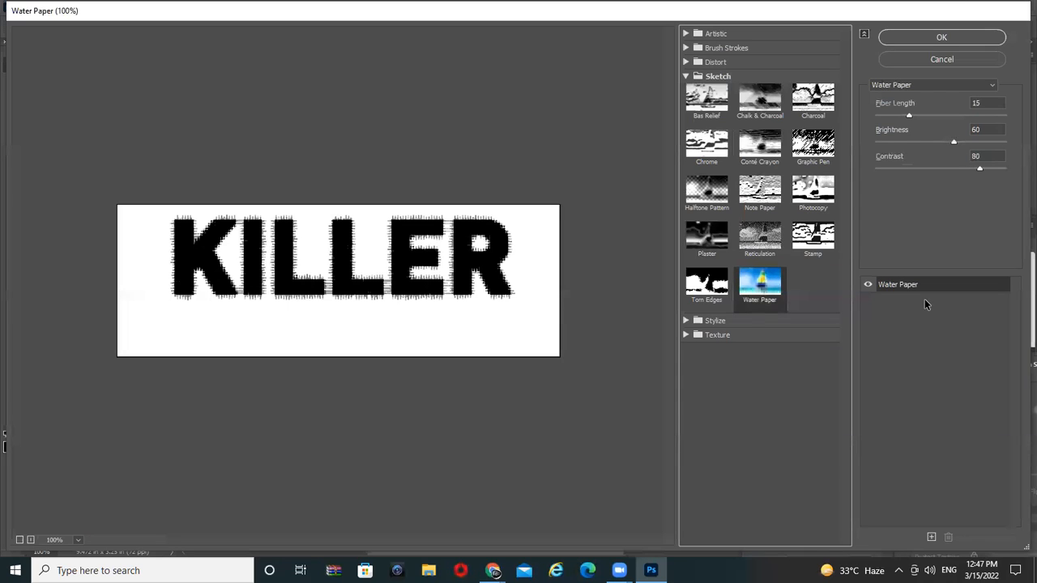
left_click_drag(900, 117, 951, 173)
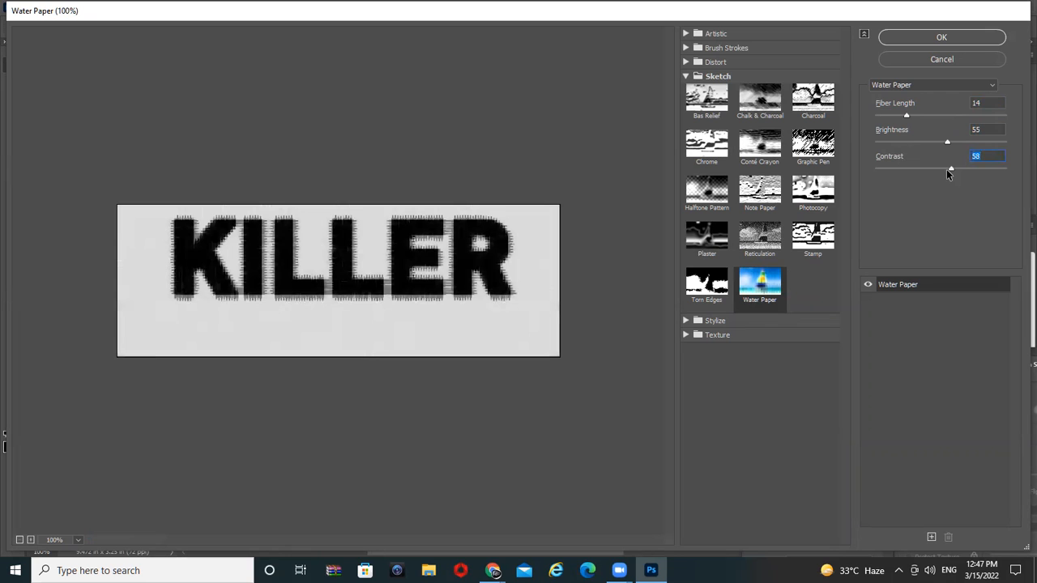
left_click(940, 59)
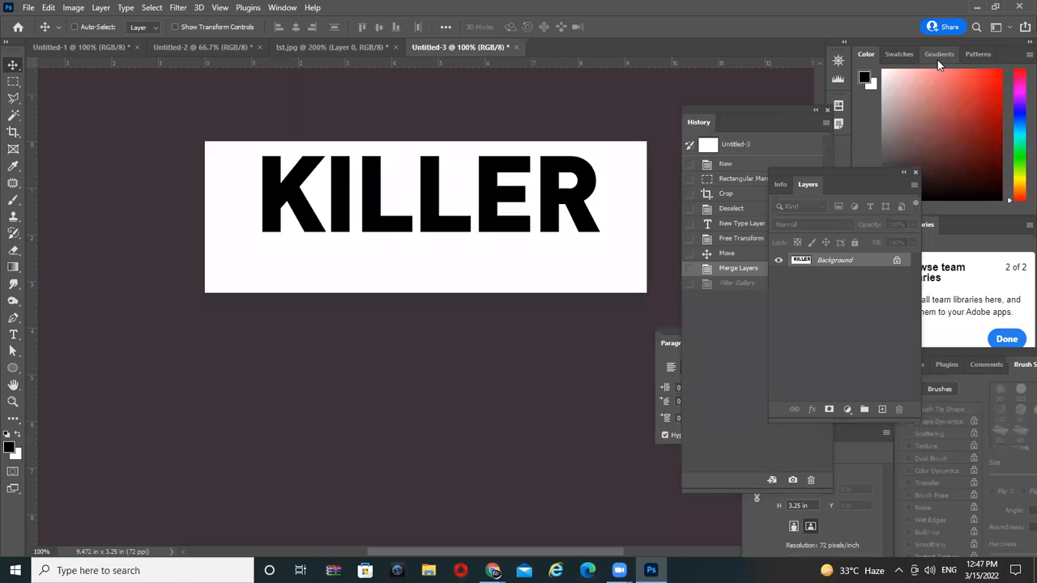
Step: Switch to the tst.jpg document and duplicate Layer 0
left_click(327, 47)
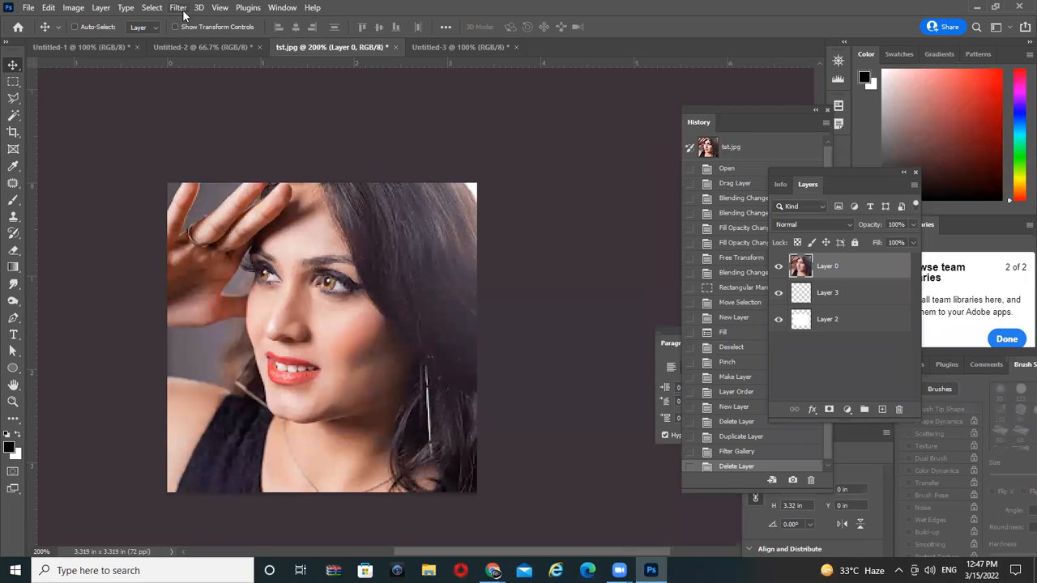
left_click_drag(849, 271, 882, 409)
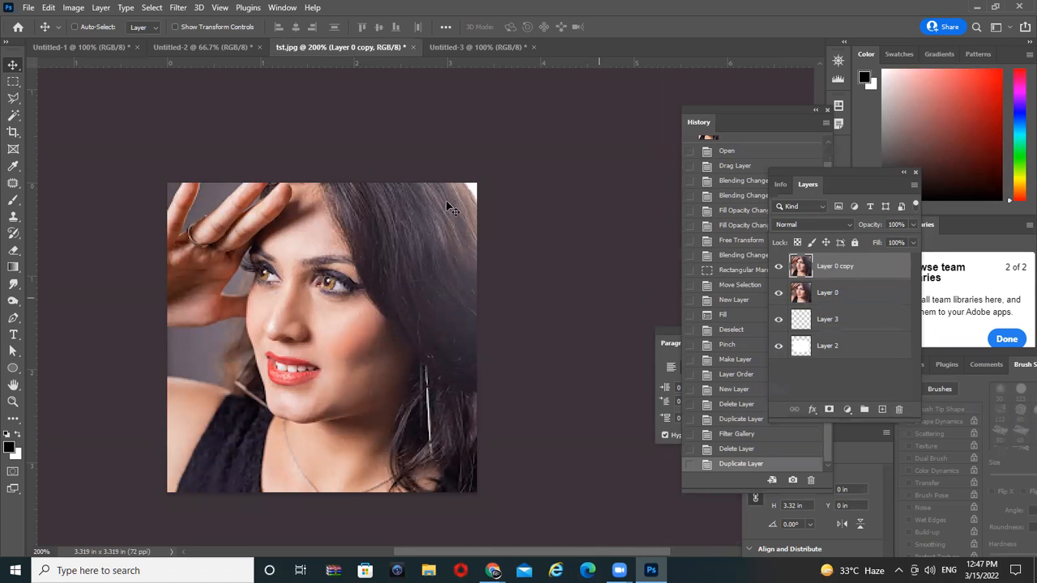
Step: Preview the Water Paper filter on Layer 0 copy with fiber length 29, brightness 68 and contrast 70
left_click(158, 8)
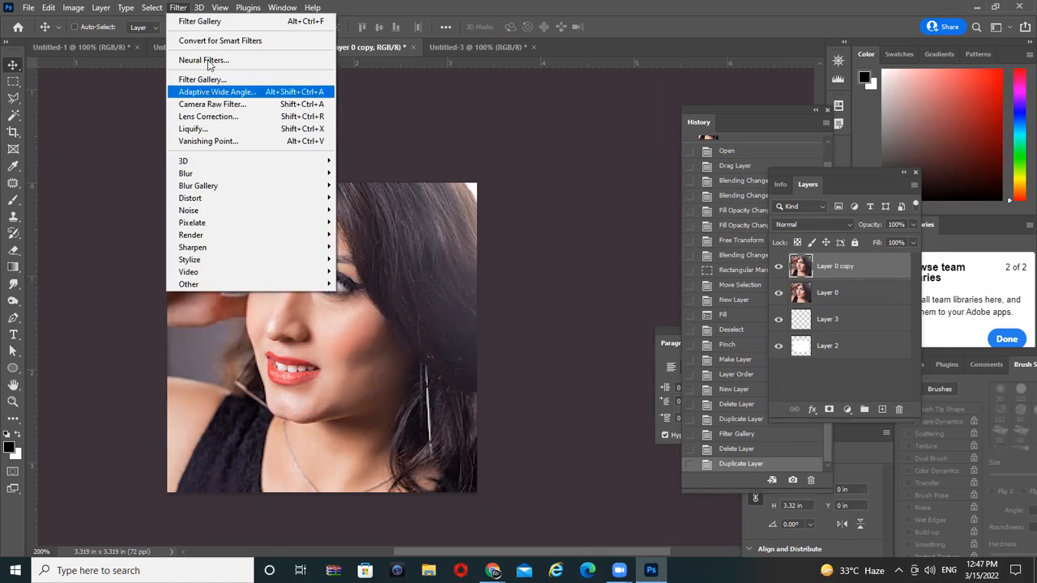
left_click(202, 80)
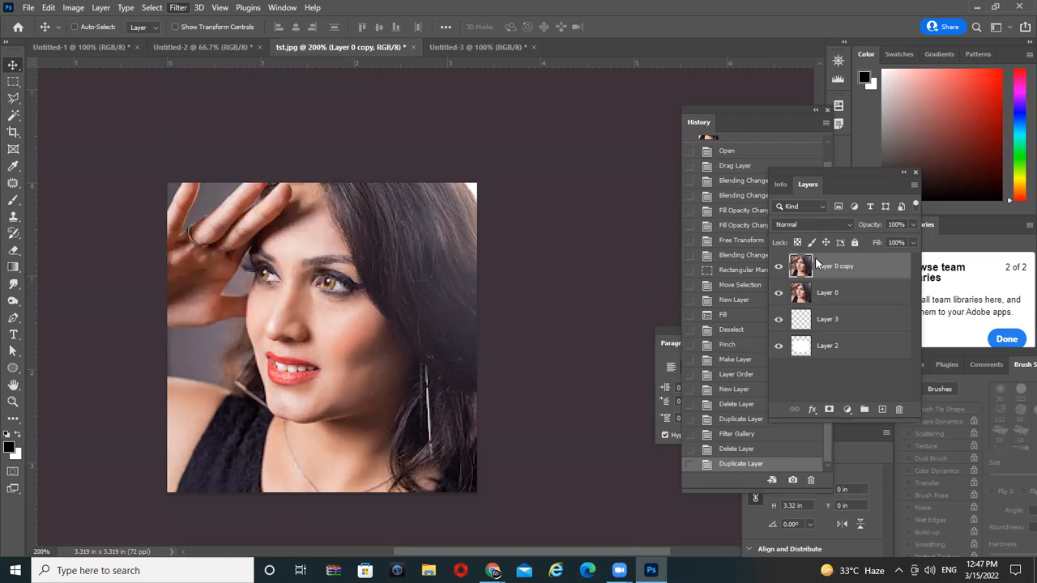
left_click(762, 302)
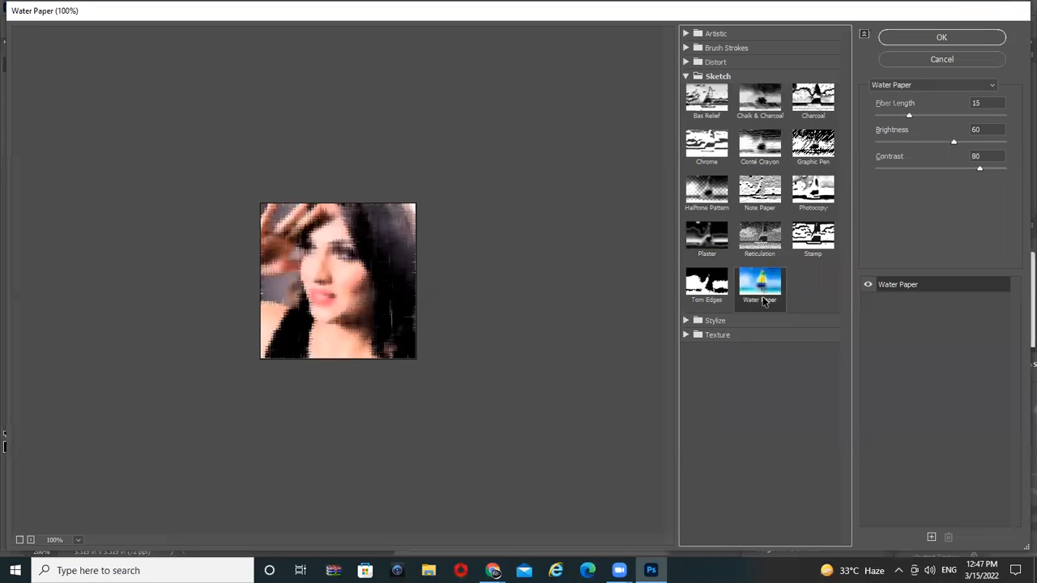
left_click_drag(908, 115, 966, 171)
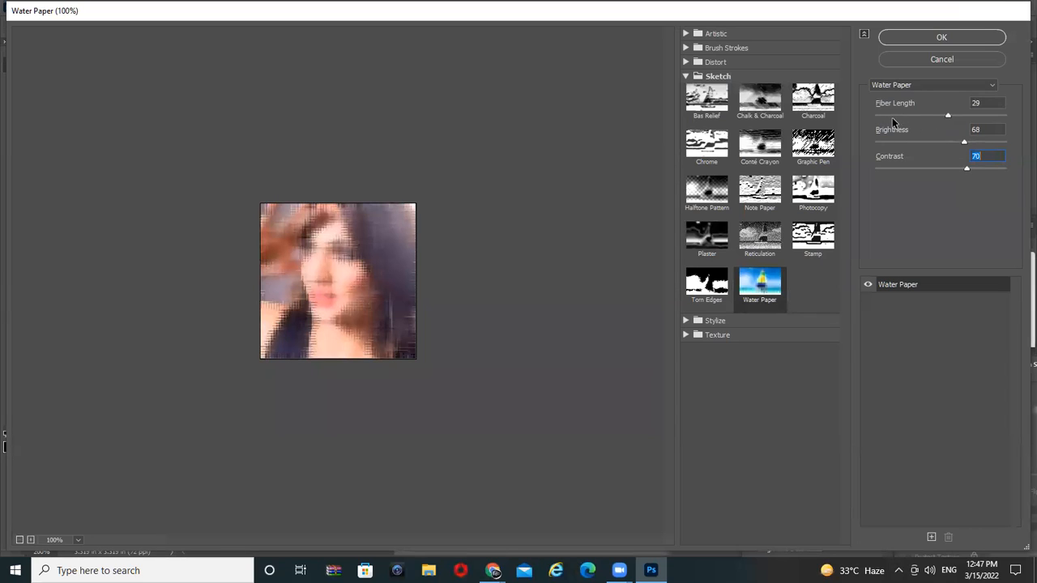
Step: Compare shorter and longer Water Paper fiber lengths on the portrait, ending with a fiber length of 3
left_click_drag(949, 115, 881, 119)
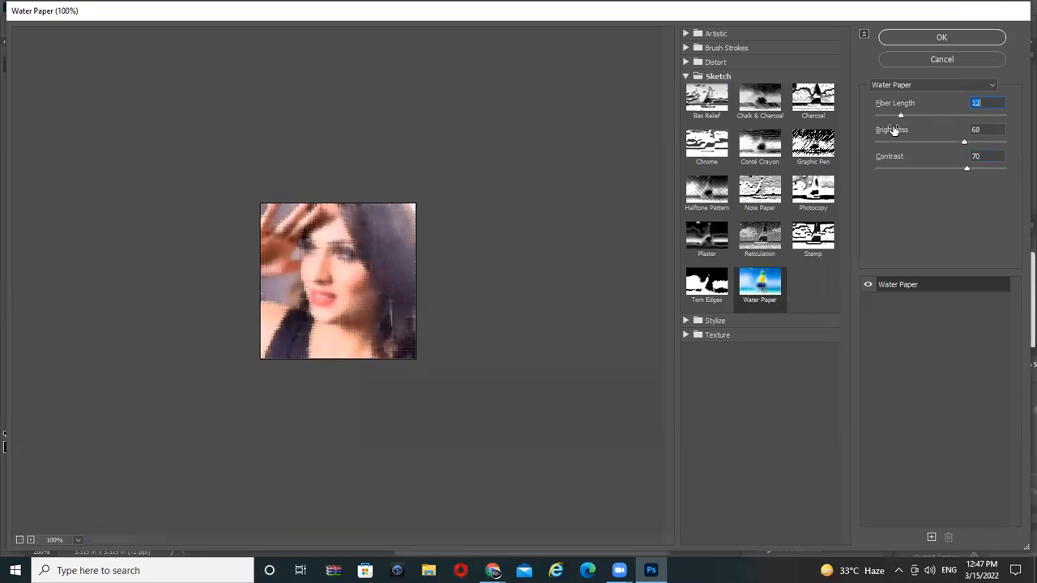
key("Down")
key("Down")
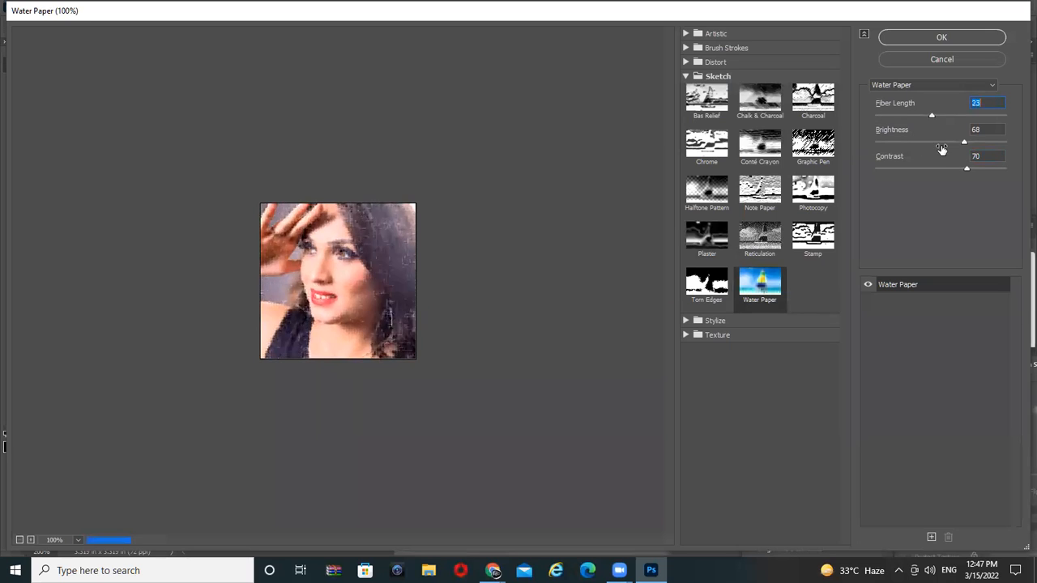
key("Up")
key("Up")
key("Up")
key("Up")
key("Up")
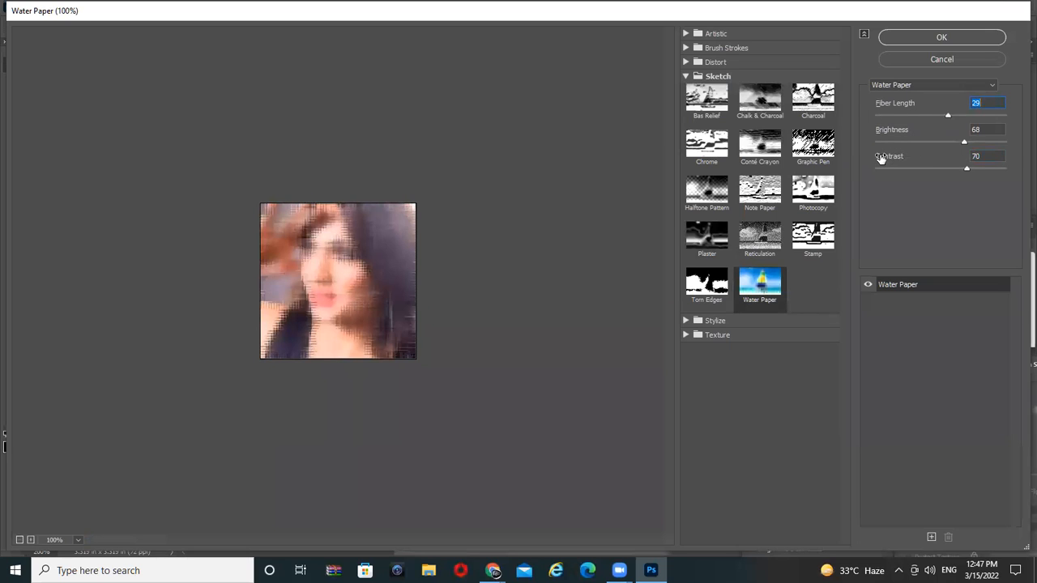
key("Down")
key("Down")
key("Down")
key("Down")
key("Down")
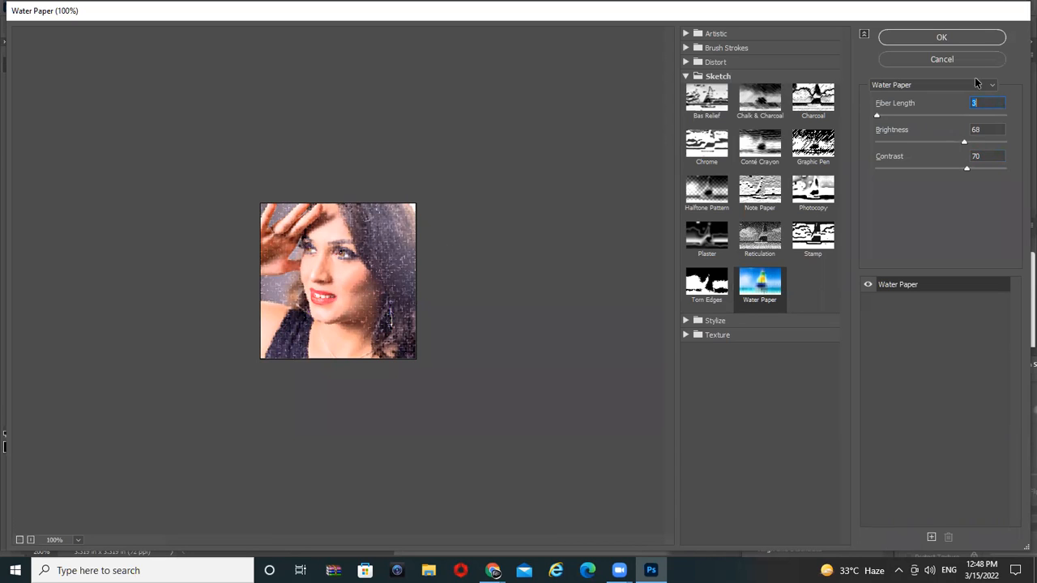
Step: Compare the Stamp filter with Water Paper, apply Water Paper to Layer 0 copy, and undo it
left_click(812, 235)
left_click(759, 281)
left_click(944, 37)
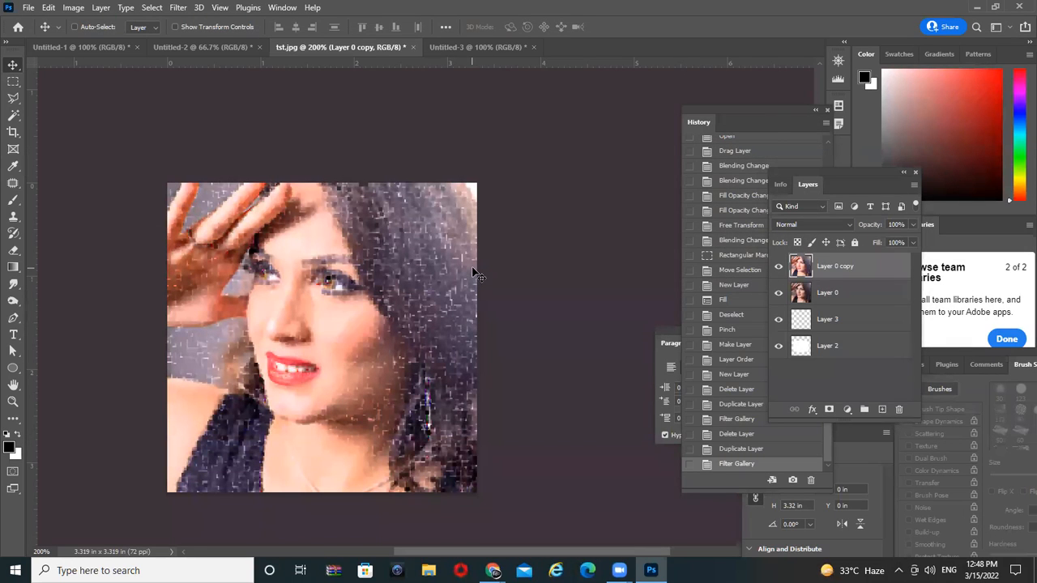
key("ctrl+z")
Step: Preview the Glowing Edges stylize filter on Layer 0 copy, adjust its edge settings, and discard it
left_click(177, 7)
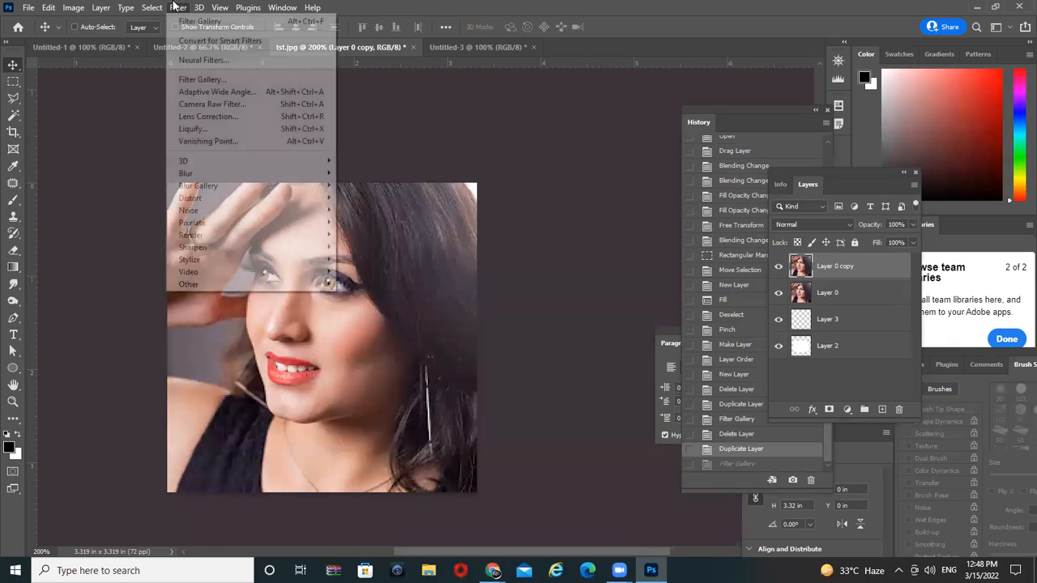
key("Escape")
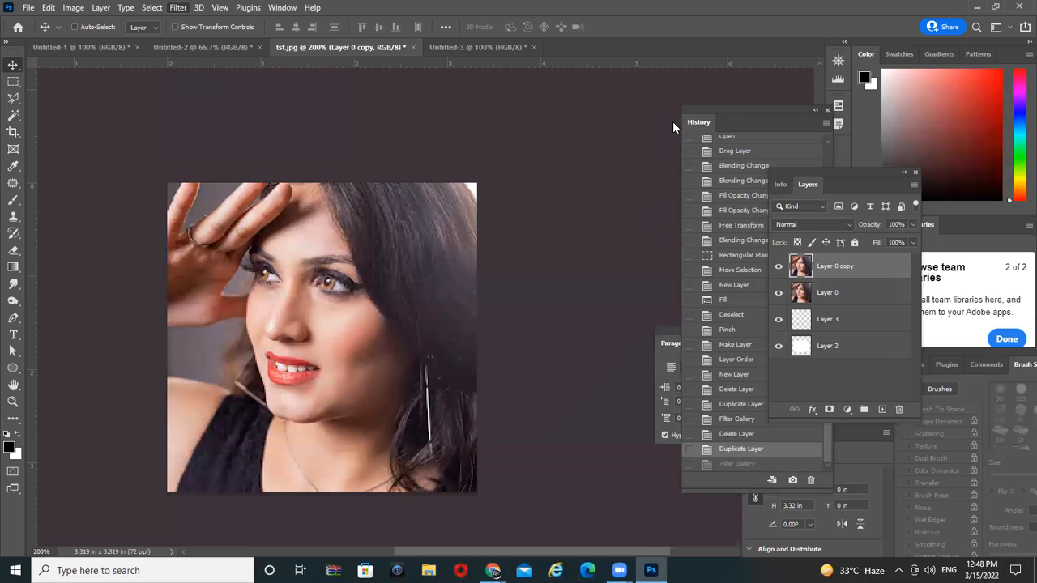
key("ctrl+alt+f")
left_click(686, 77)
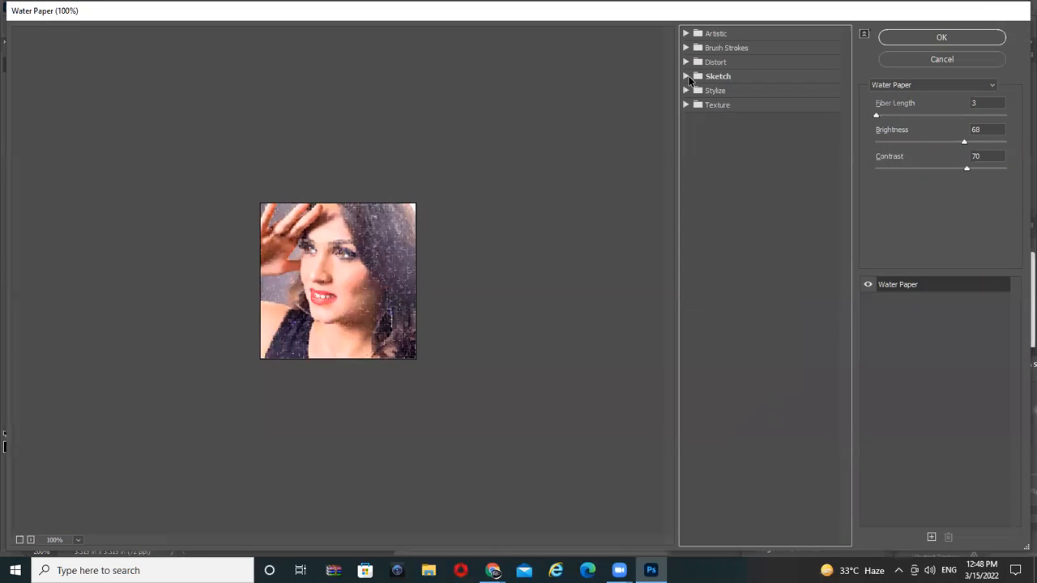
left_click(686, 90)
left_click(707, 113)
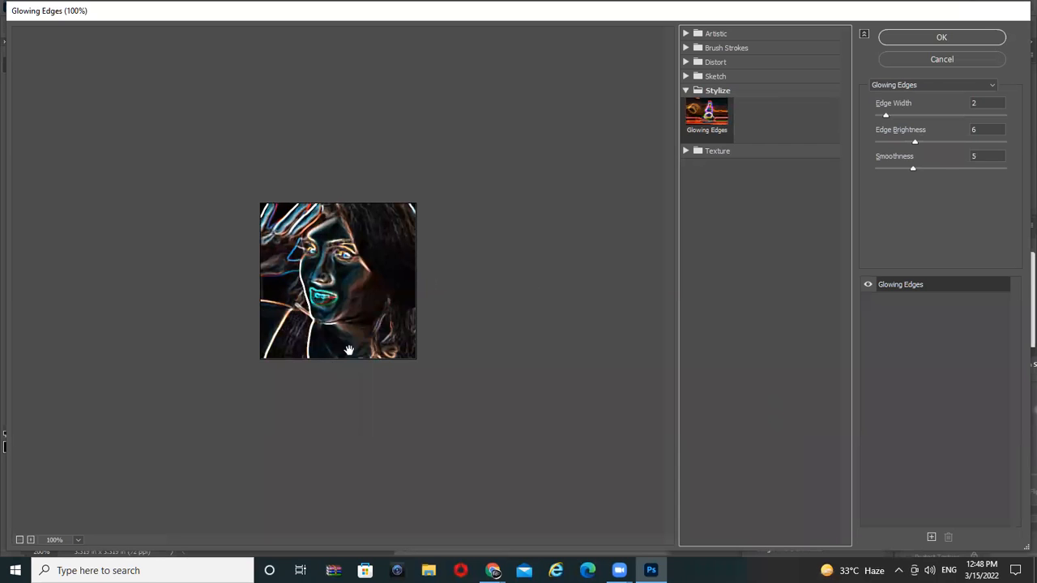
left_click_drag(908, 118, 958, 143)
left_click(968, 60)
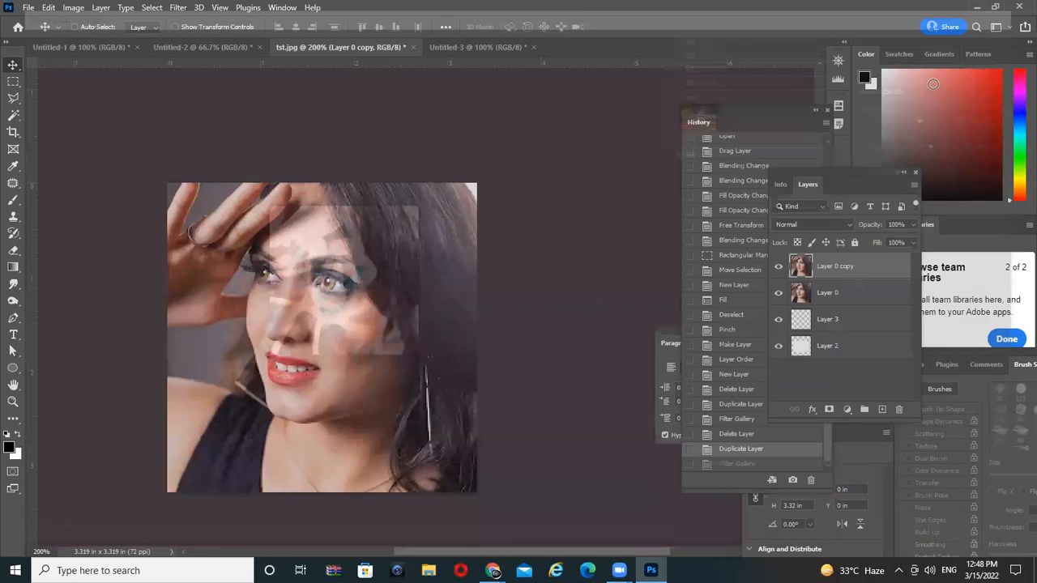
Step: Switch to the Untitled-3 document and apply a Gaussian Blur with a 4.4 pixel radius to the KILLER text
left_click(203, 47)
left_click(492, 48)
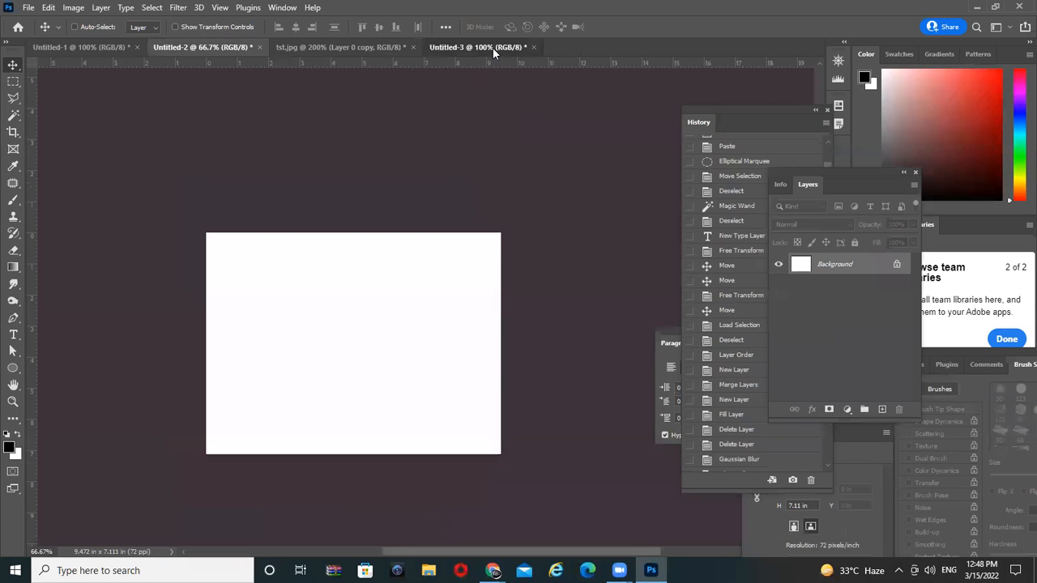
left_click(178, 8)
mouse_move(151, 7)
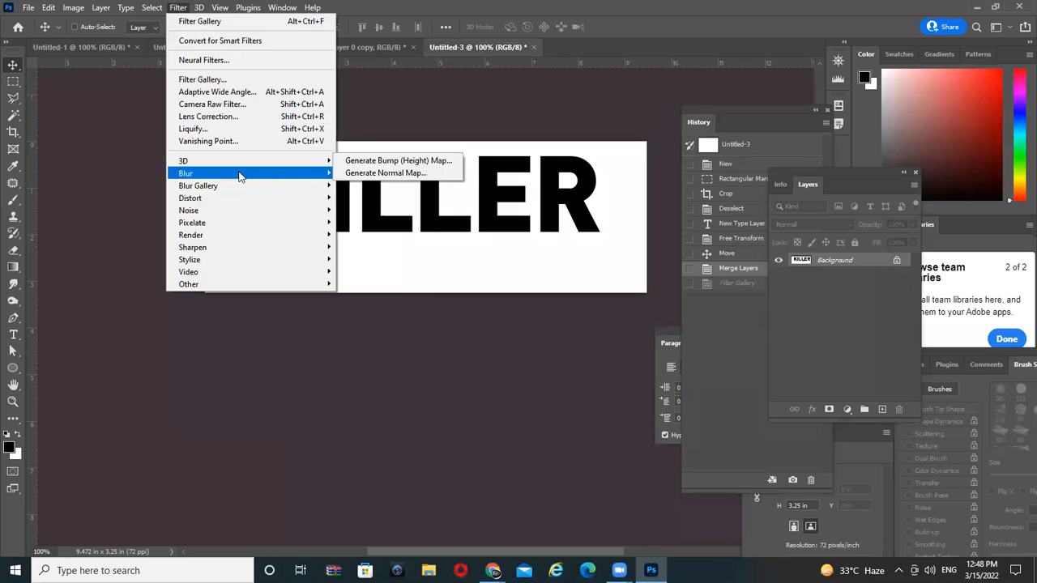
mouse_move(243, 173)
left_click(370, 221)
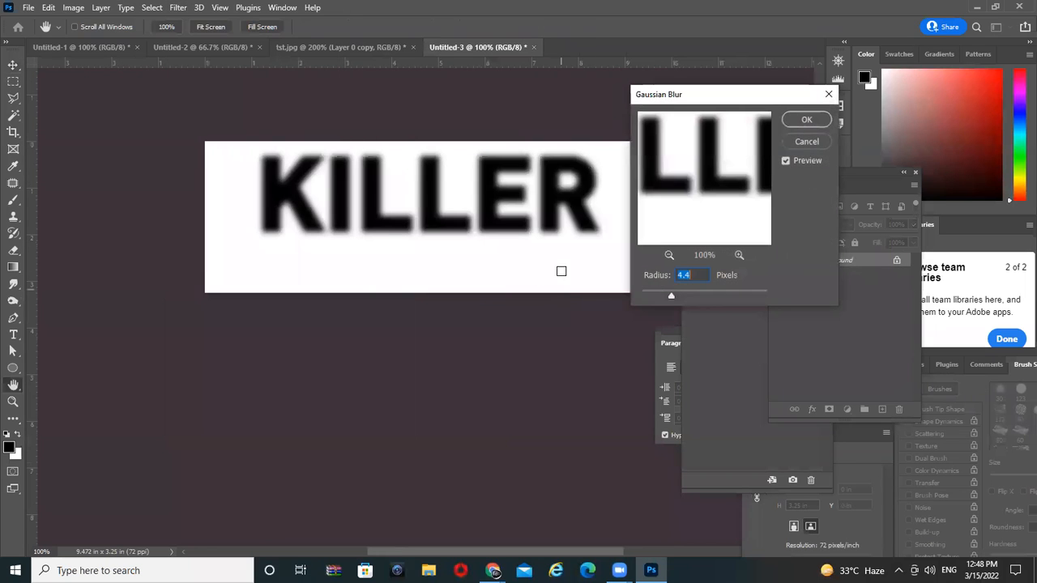
left_click(810, 120)
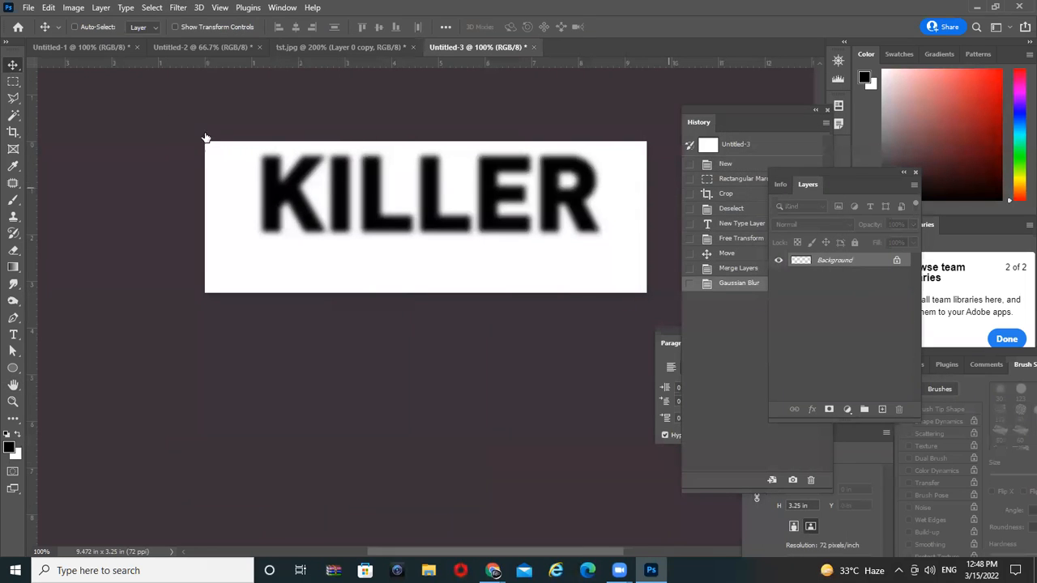
Step: Apply the Glowing Edges filter to the blurred KILLER text with edge width 2, edge brightness 5 and smoothness 5
left_click(177, 8)
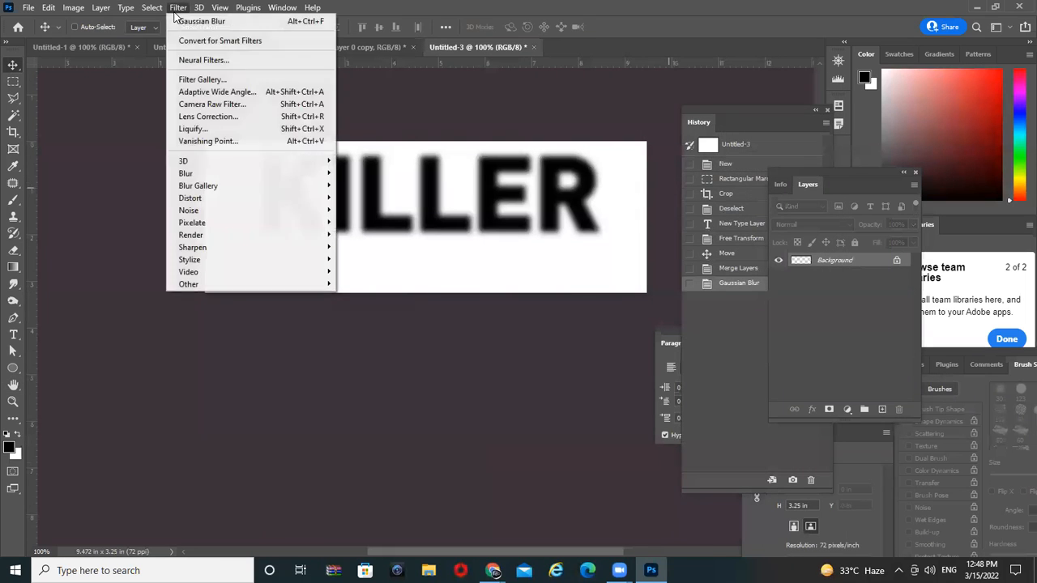
left_click(242, 83)
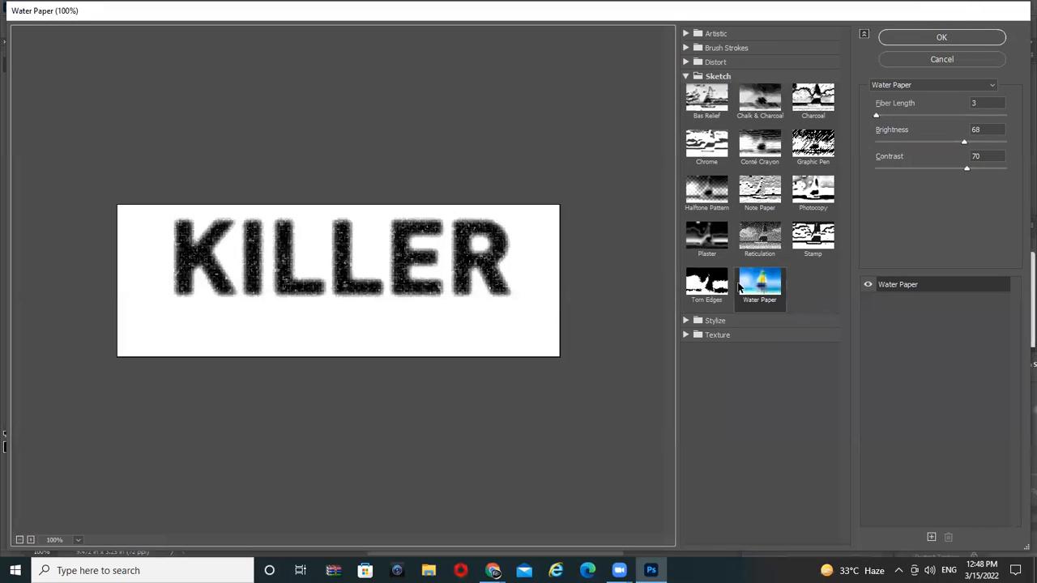
left_click(707, 321)
left_click(706, 344)
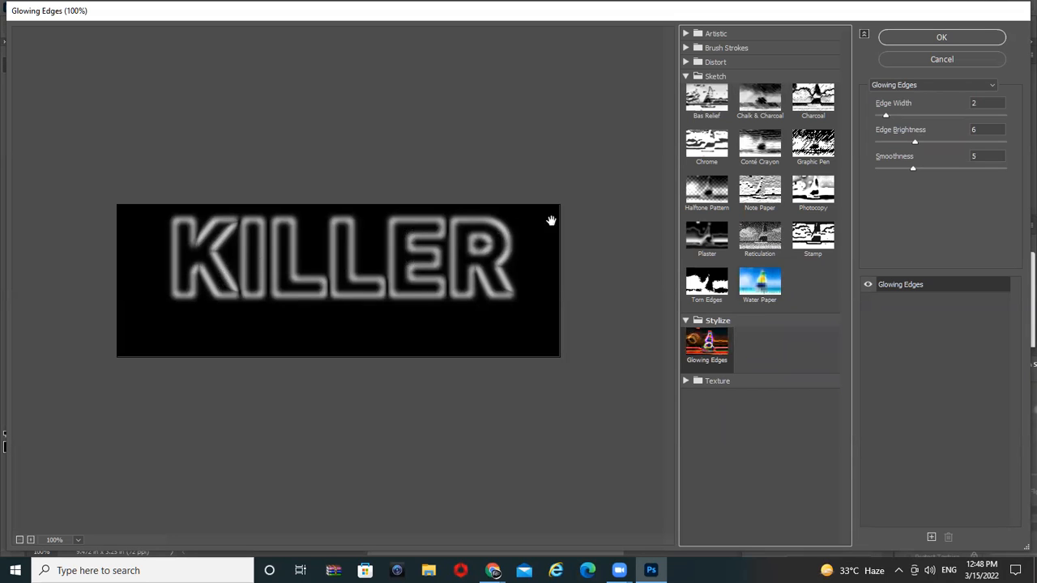
left_click(976, 103)
type("4")
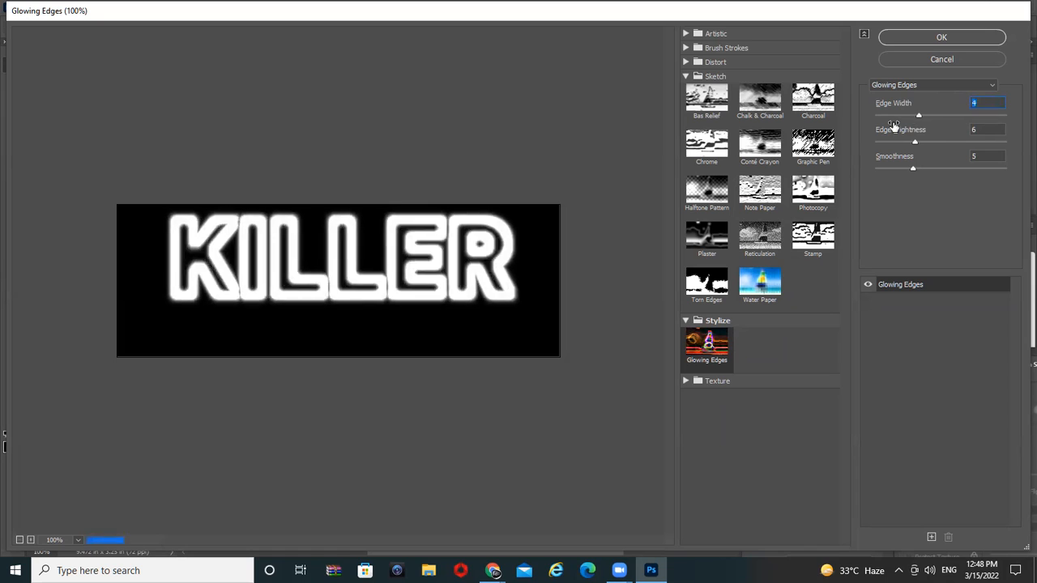
type("2")
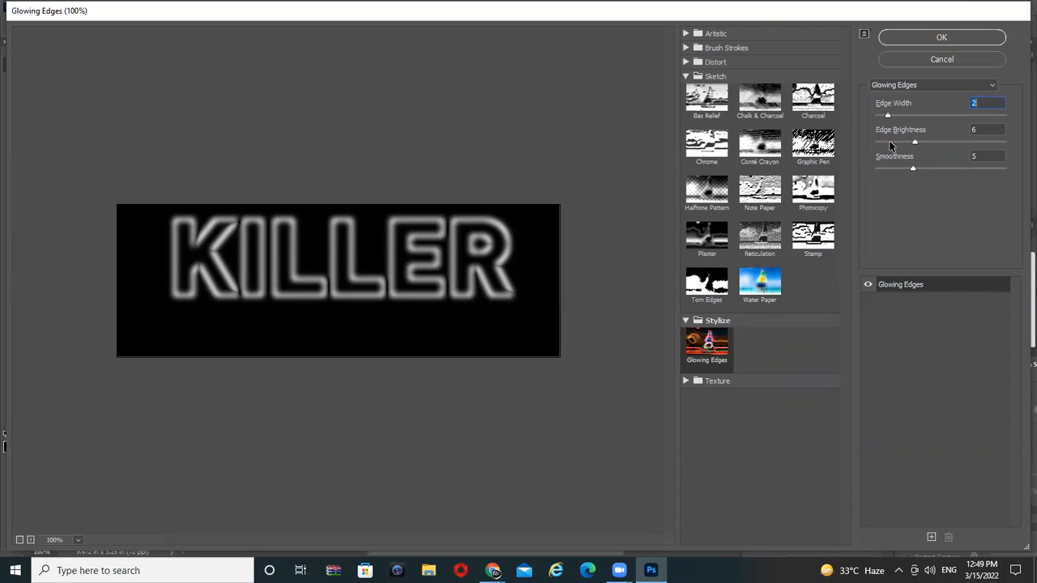
left_click_drag(916, 143, 921, 180)
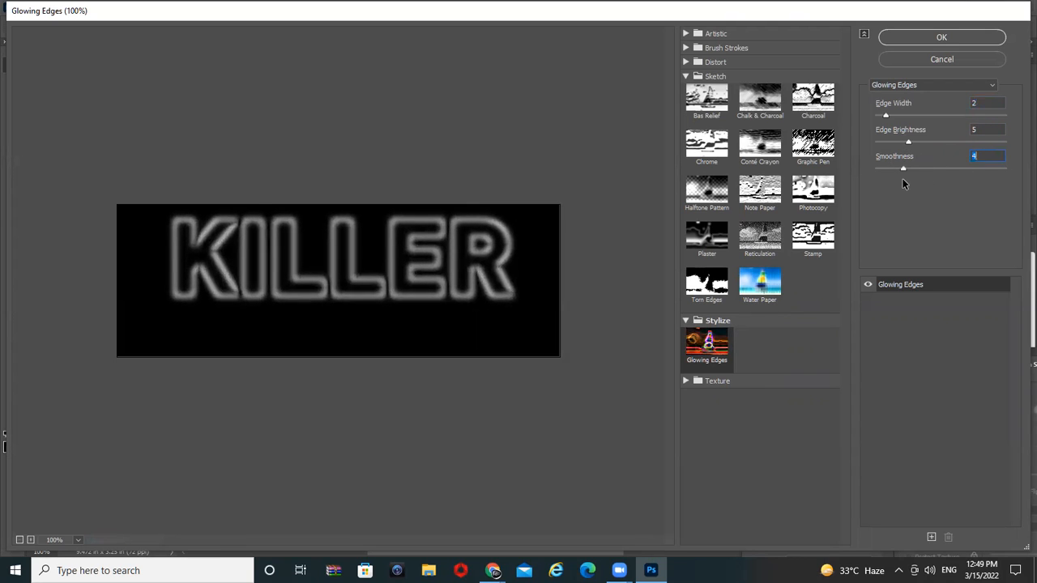
left_click(940, 39)
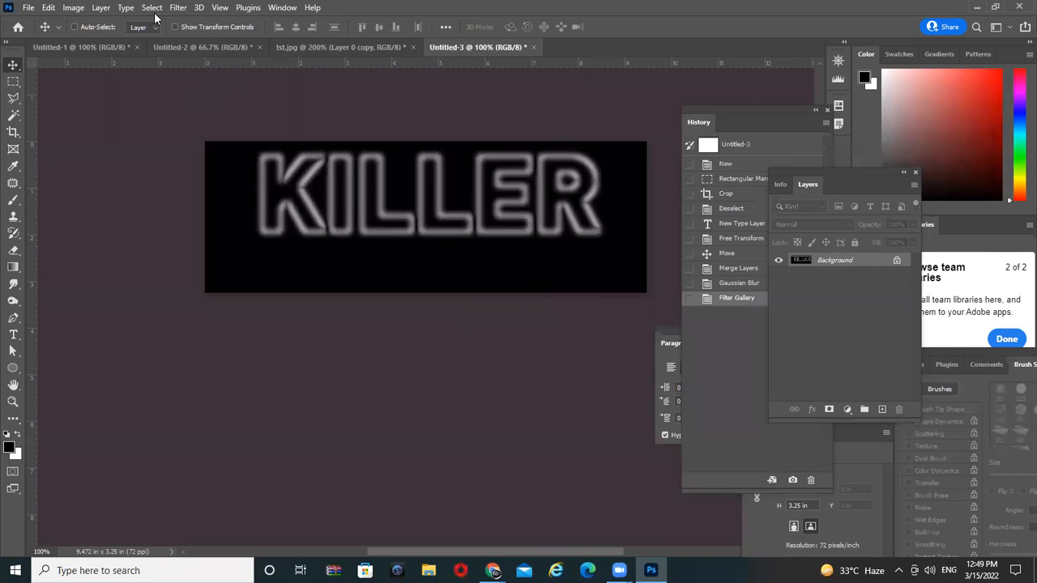
left_click(74, 7)
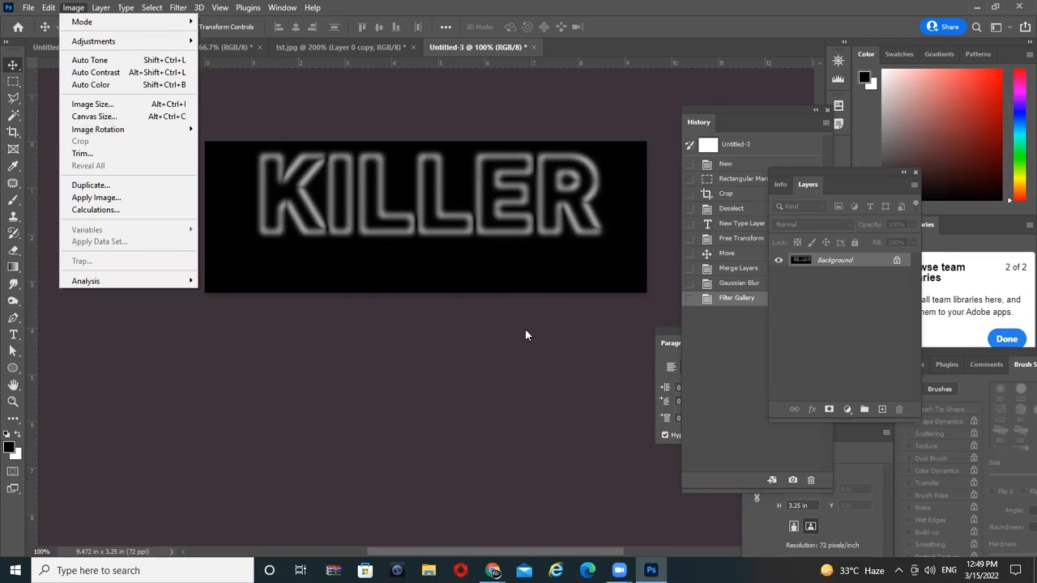
mouse_move(179, 7)
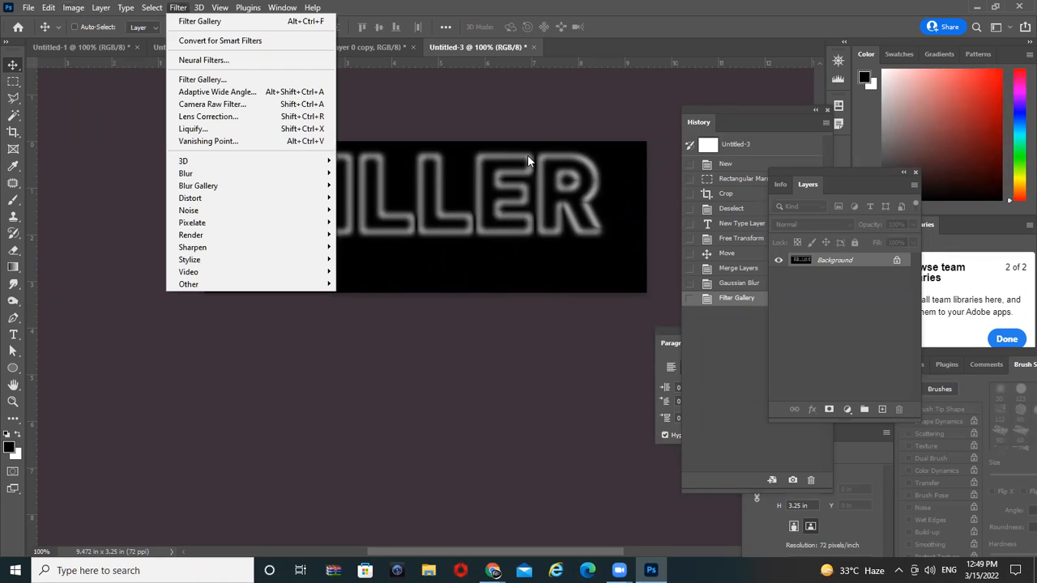
Step: Set the background color to red and the foreground color to bright yellow
mouse_move(125, 7)
left_click(10, 448)
left_click(822, 286)
key("Return")
left_click(18, 435)
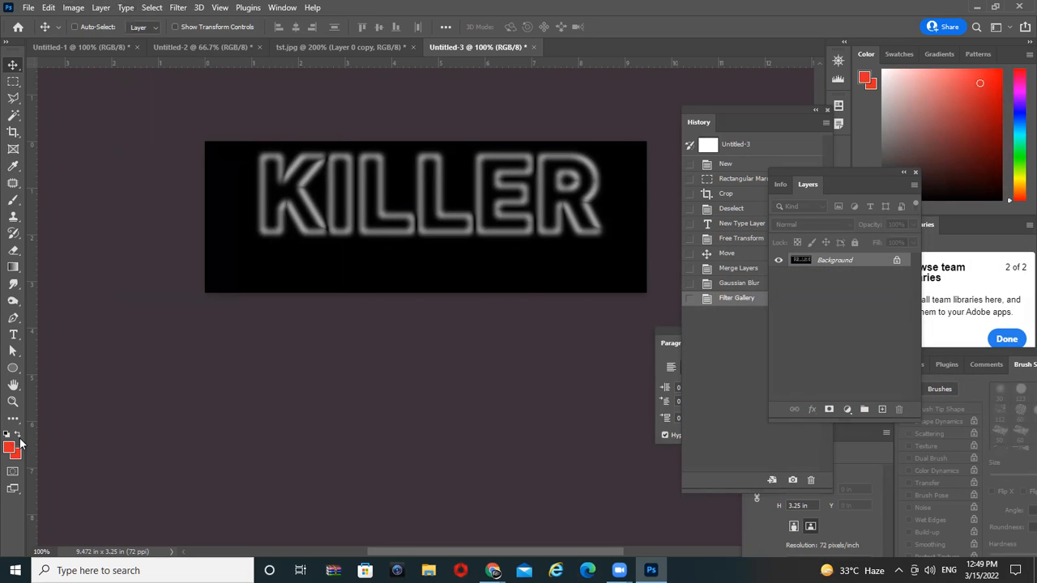
left_click(9, 446)
left_click(879, 404)
left_click(851, 270)
left_click(978, 265)
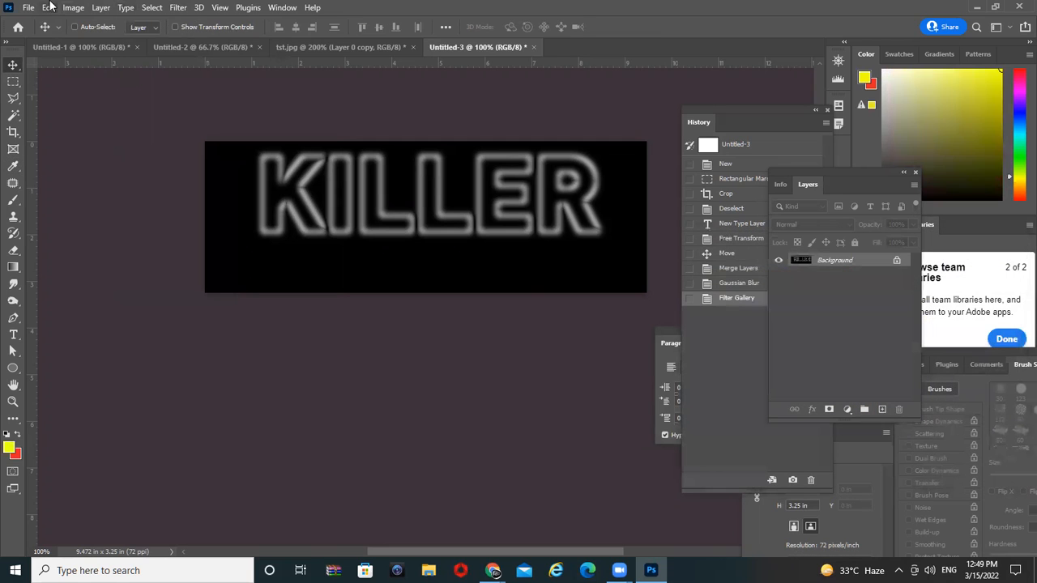
Step: Choose the artistic Neon Glow filter in the Filter Gallery for the outlined KILLER text
left_click(177, 8)
left_click(202, 80)
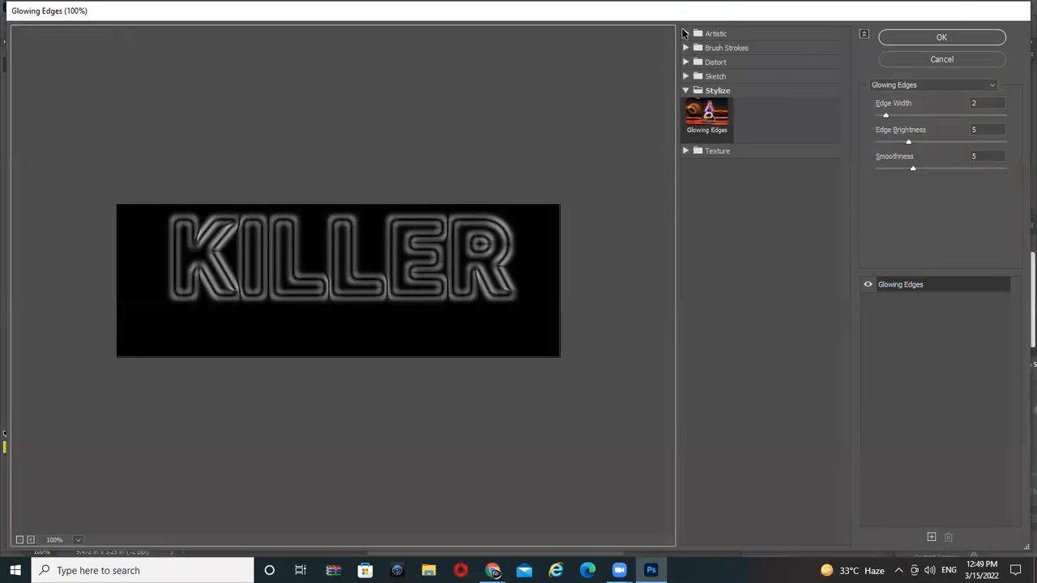
left_click(684, 33)
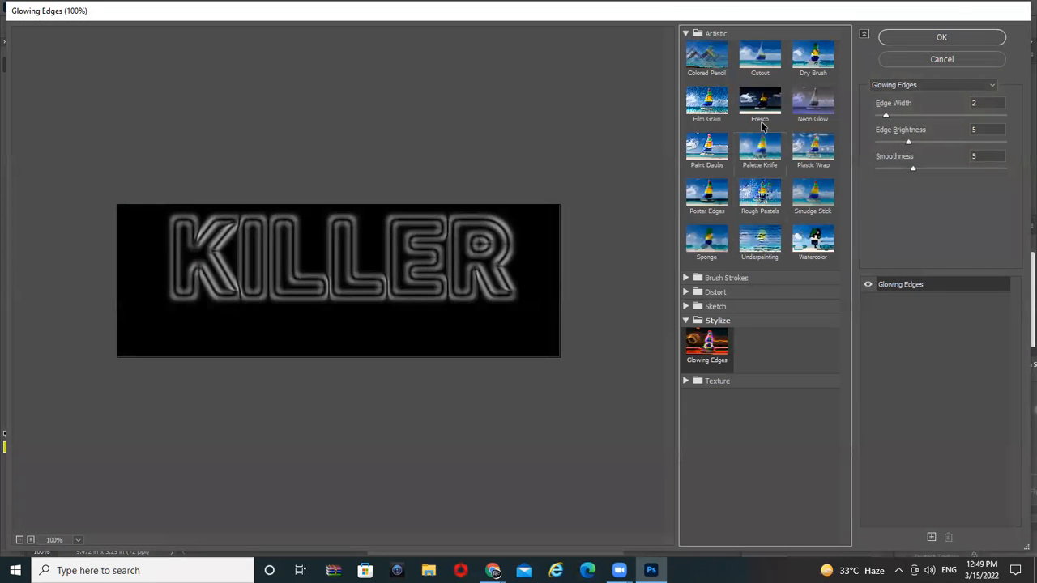
left_click(813, 57)
left_click(813, 102)
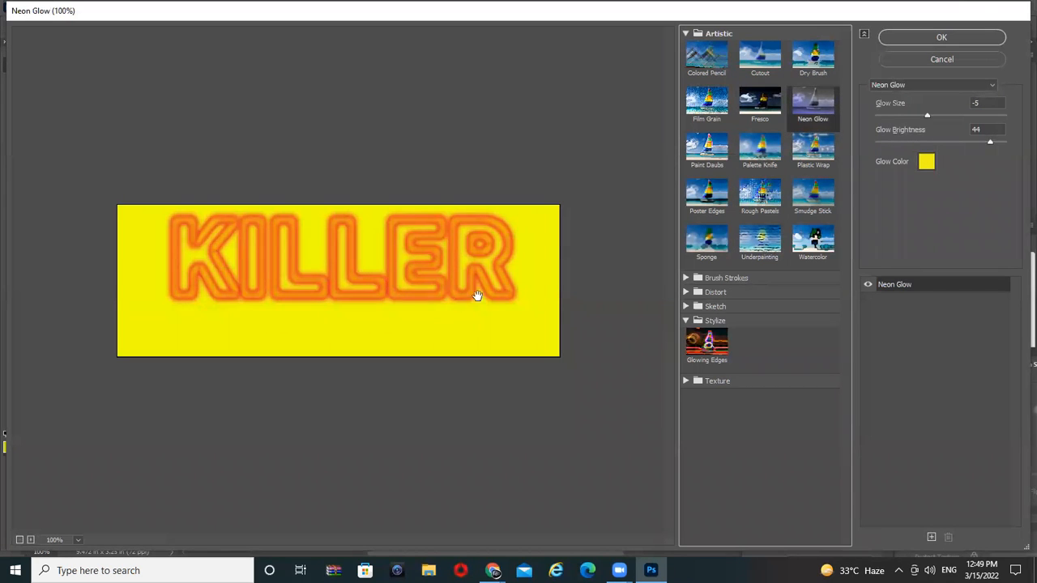
Step: Set the Neon Glow color to dark green 1b740c, glow size to -1 and glow brightness to 33, and apply it
left_click(928, 163)
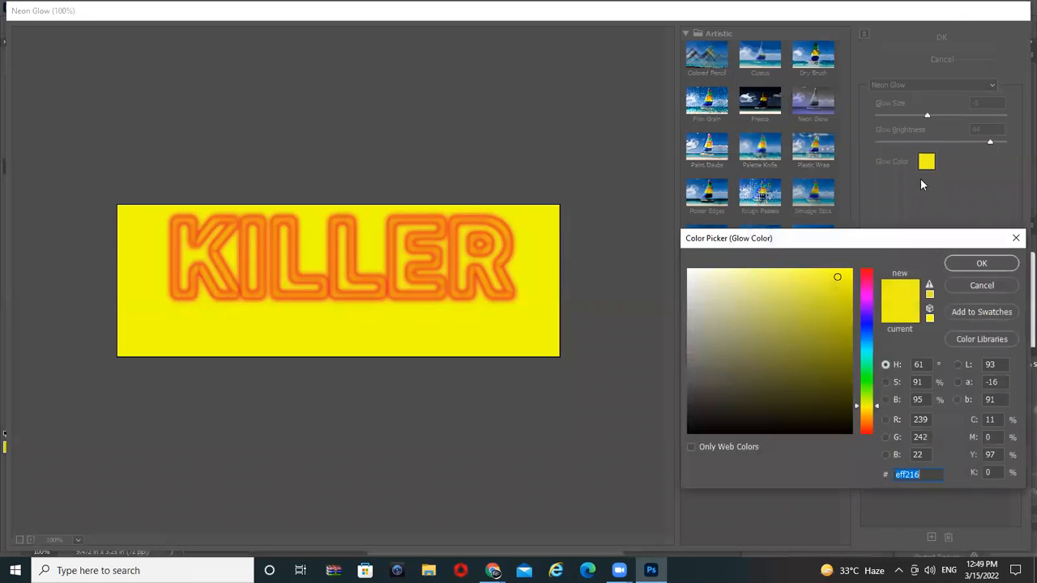
left_click(861, 380)
left_click(835, 360)
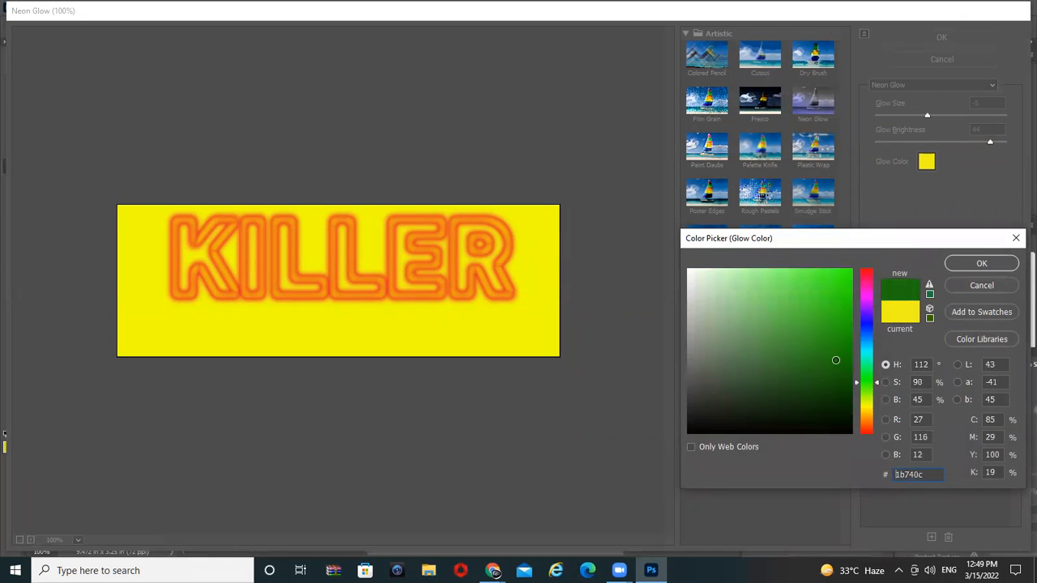
left_click(976, 273)
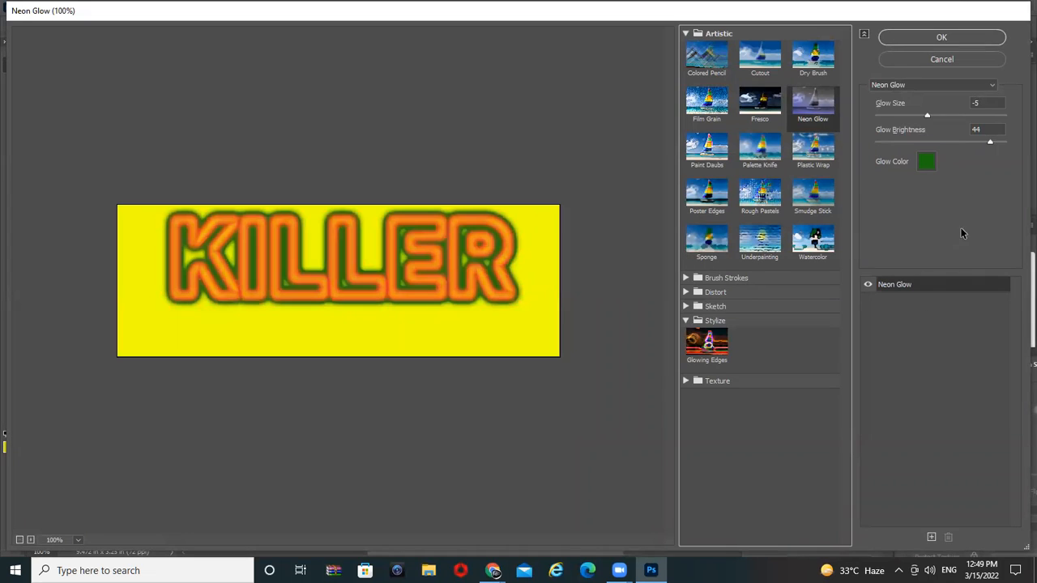
left_click_drag(926, 116, 950, 147)
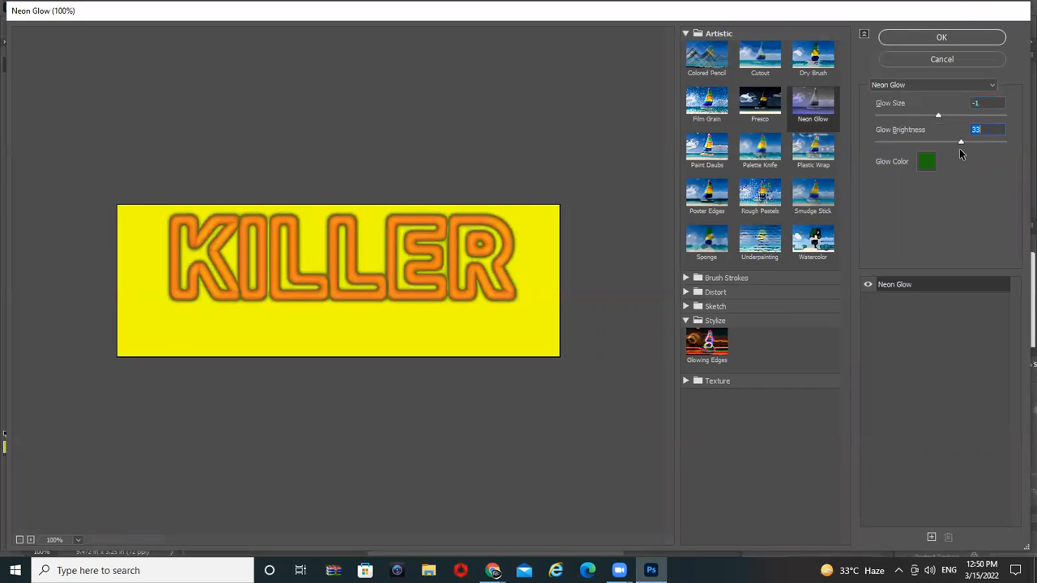
left_click(968, 36)
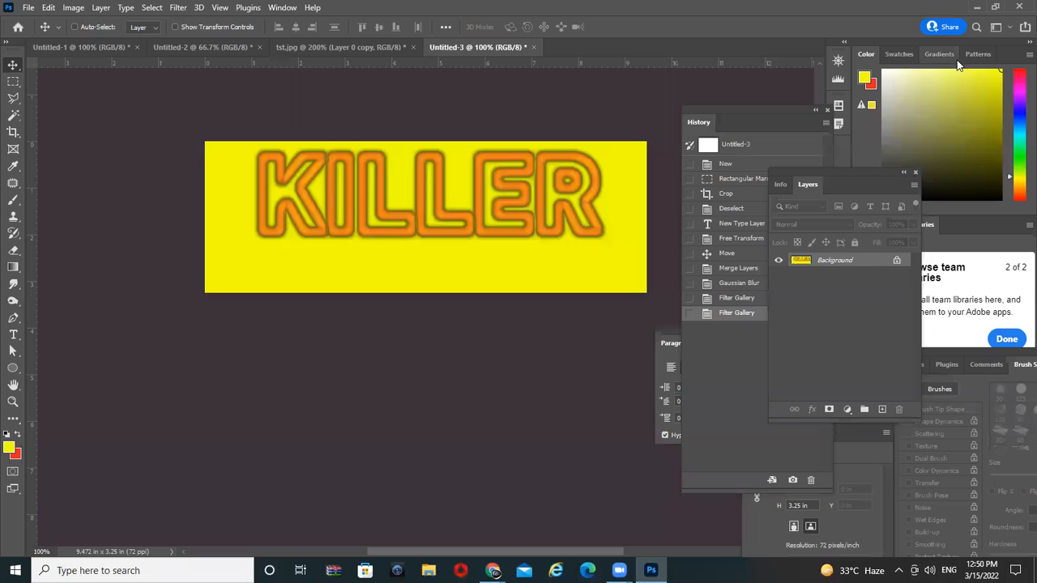
Step: Apply a Hue/Saturation adjustment to the Background layer with saturation +100 and lightness +6
key("ctrl+u")
left_click_drag(772, 132, 873, 151)
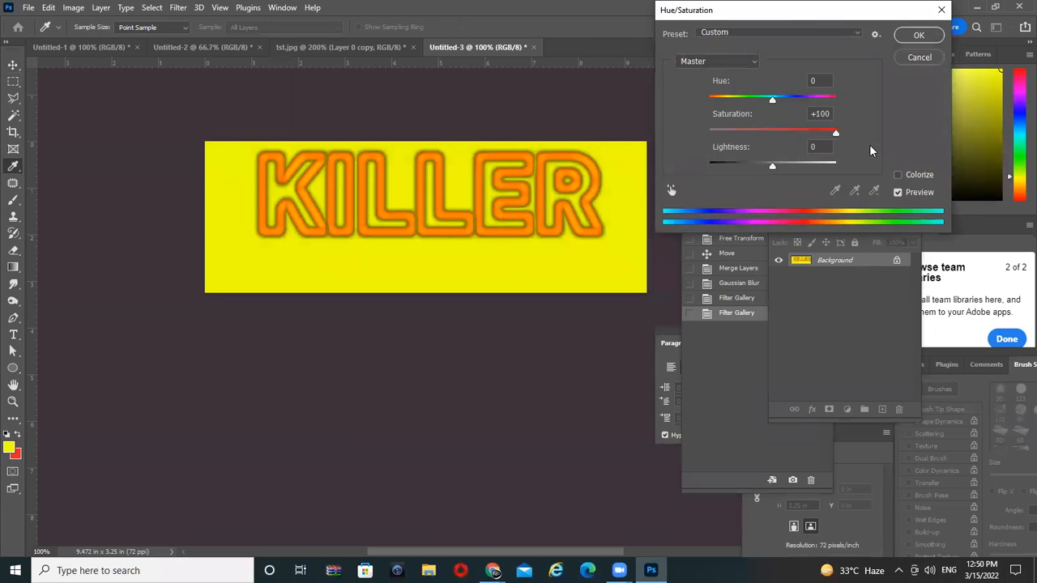
mouse_move(790, 167)
left_mouse_down()
mouse_move(810, 167)
mouse_move(776, 171)
left_mouse_up()
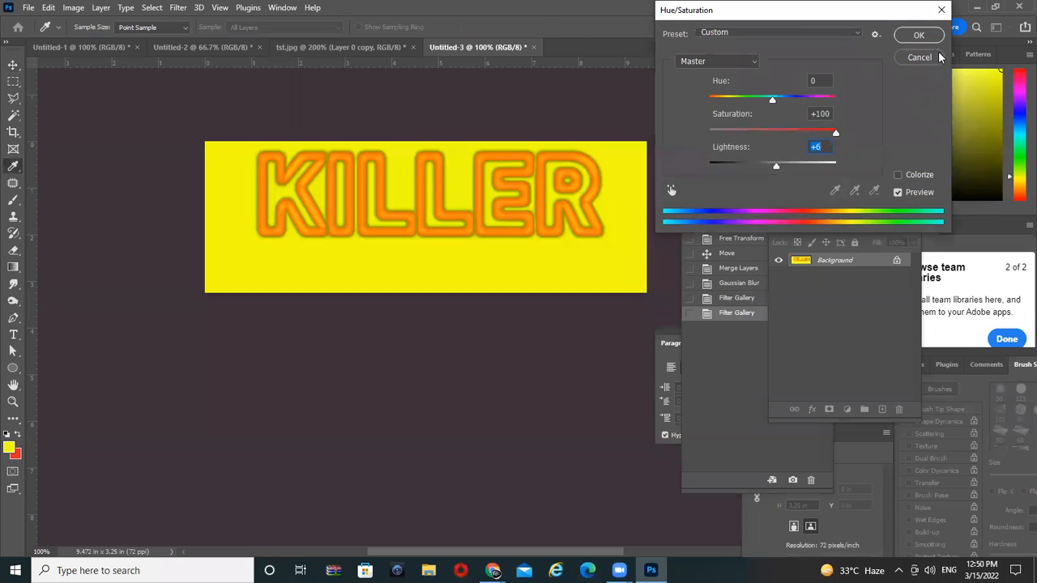
left_click(918, 35)
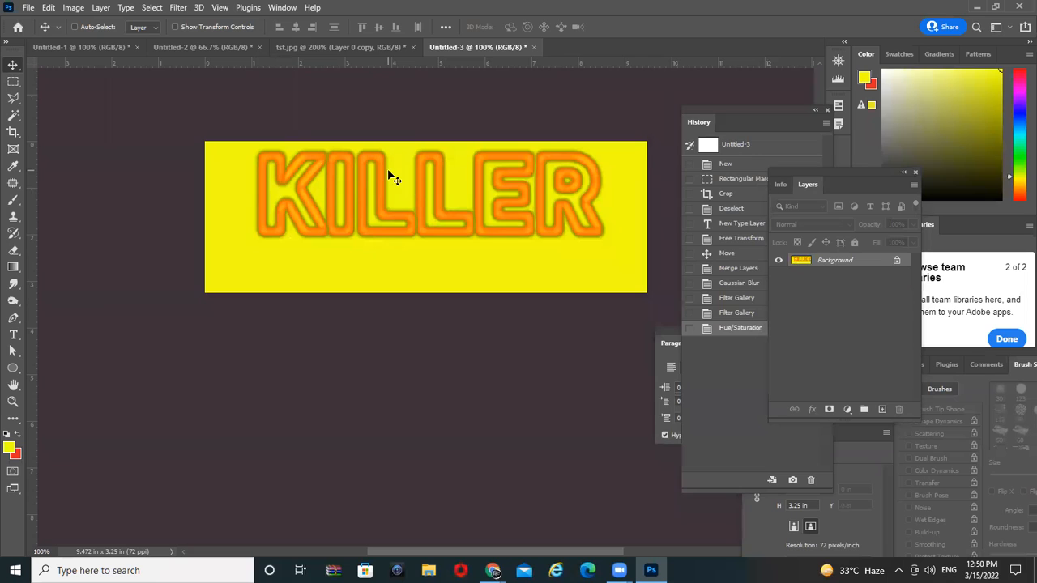
Step: Select all similar yellow areas with the Magic Wand, then invert the selection and copy the orange lettering to a new layer
left_click(13, 115)
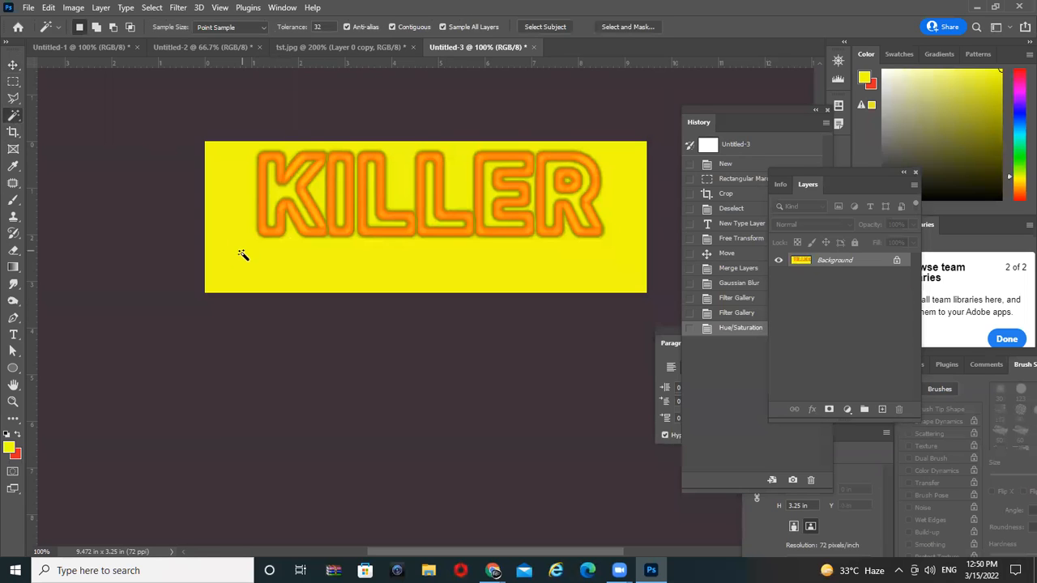
left_click(240, 267)
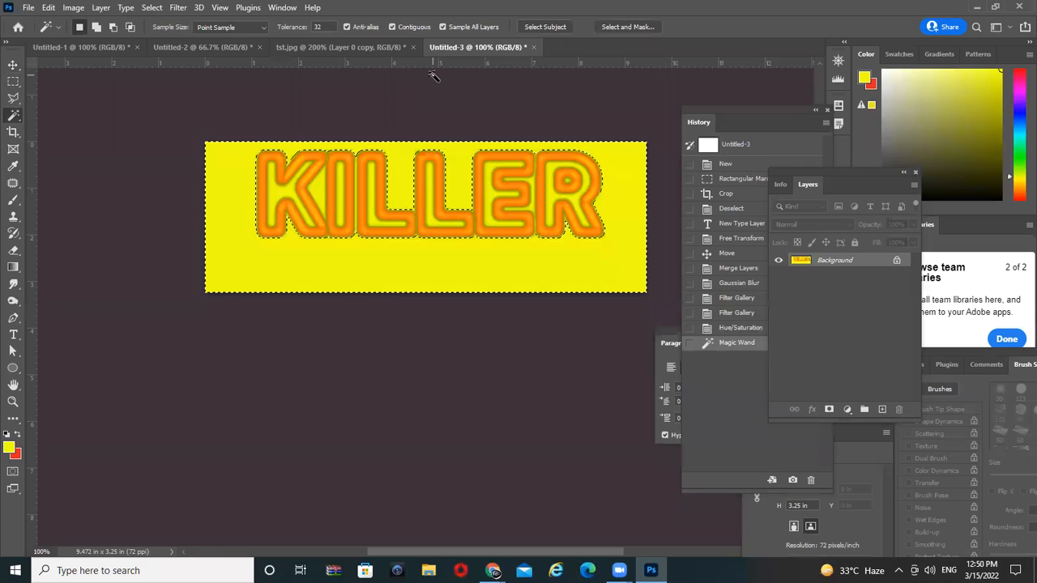
left_click(151, 8)
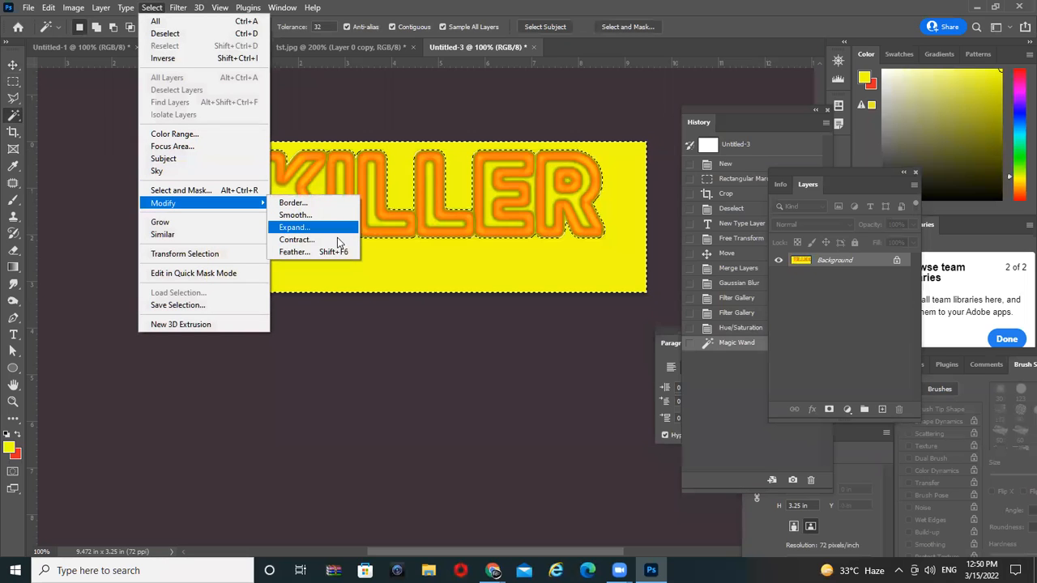
left_click(226, 235)
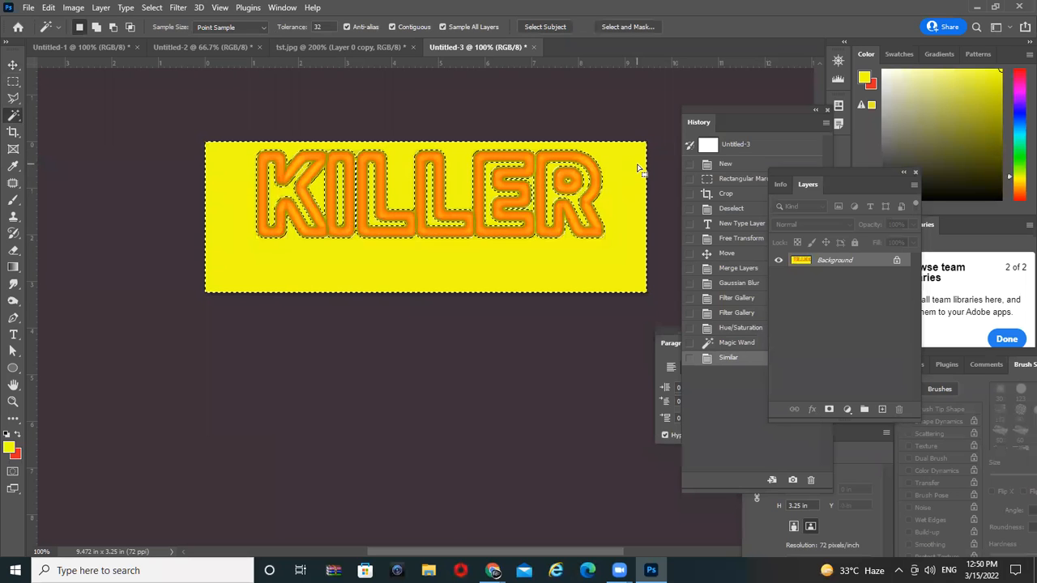
key("ctrl+shift+i")
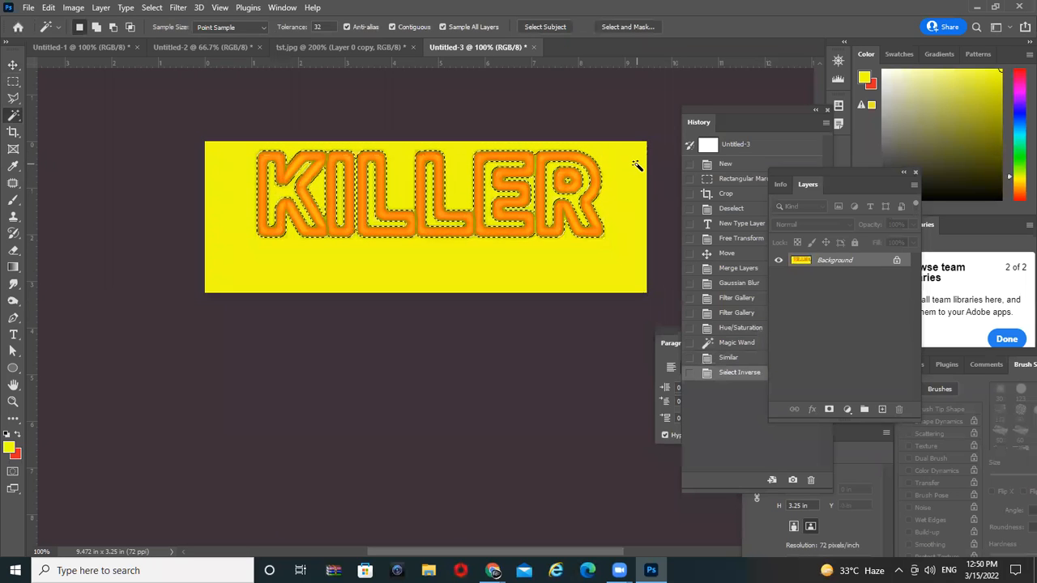
key("ctrl+j")
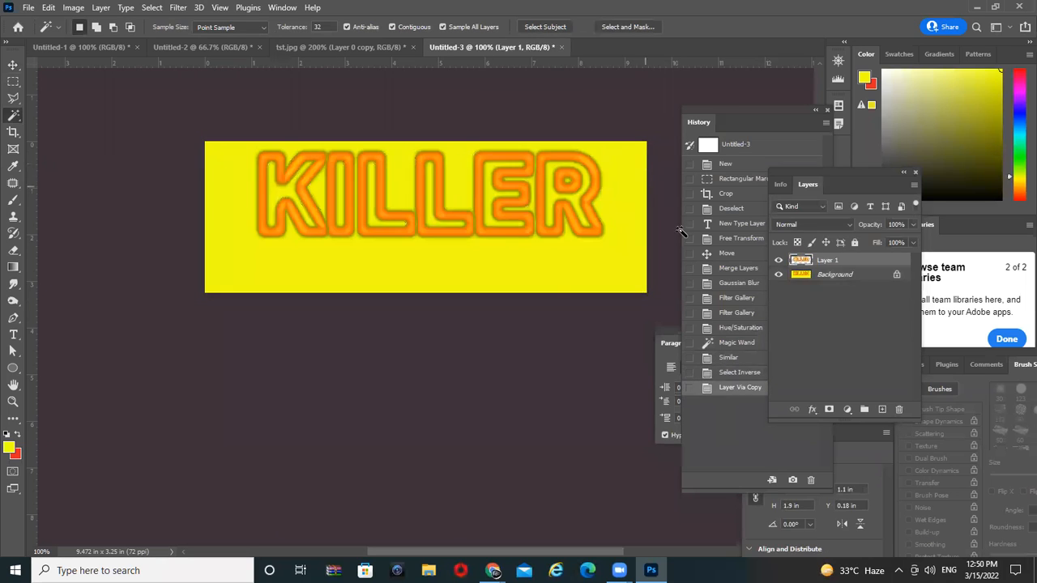
Step: Hide the Background layer to check the isolated lettering, show it again, and make it the active layer
left_click(779, 275)
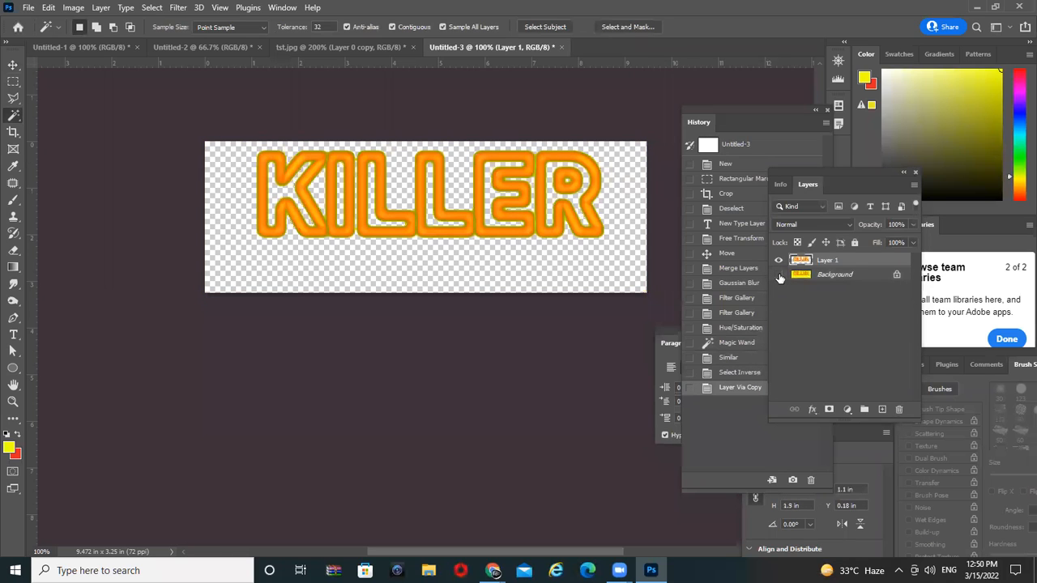
left_click(779, 276)
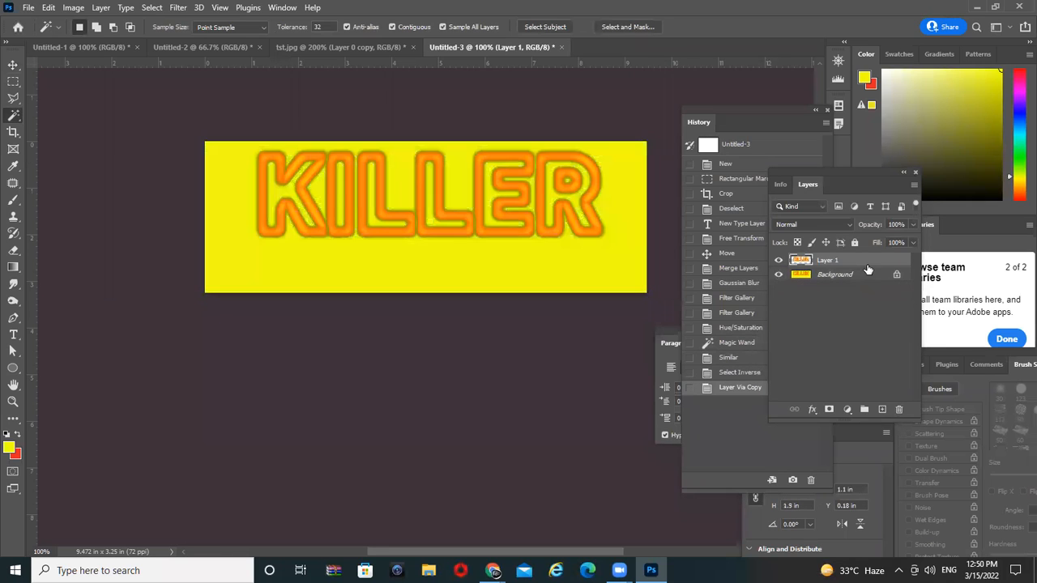
left_click(845, 277)
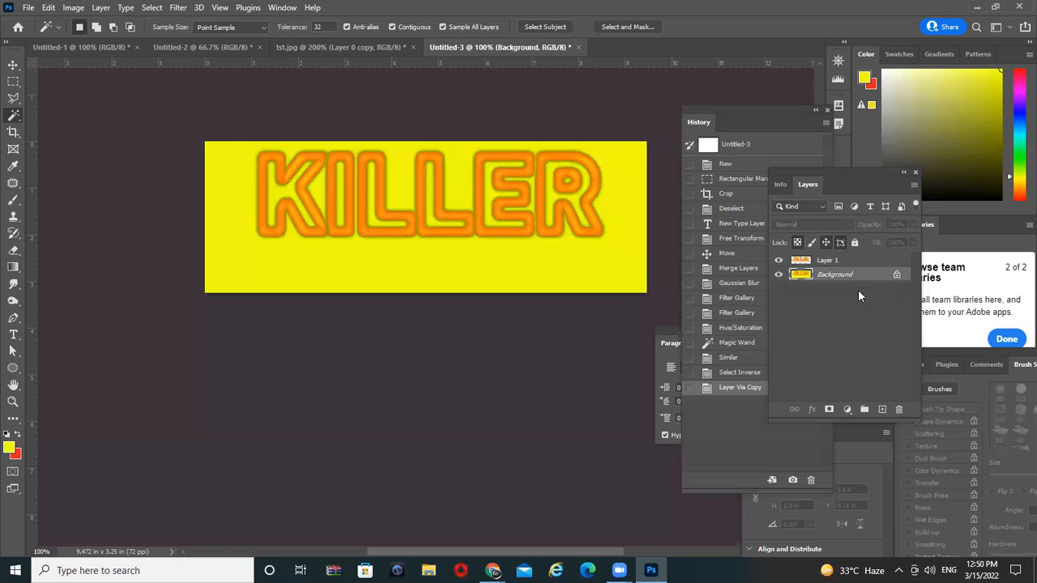
Step: Fill the Background layer with the yellow foreground color and move the orange lettering on Layer 1 down to the middle of the canvas
key("i")
key("alt+BackSpace")
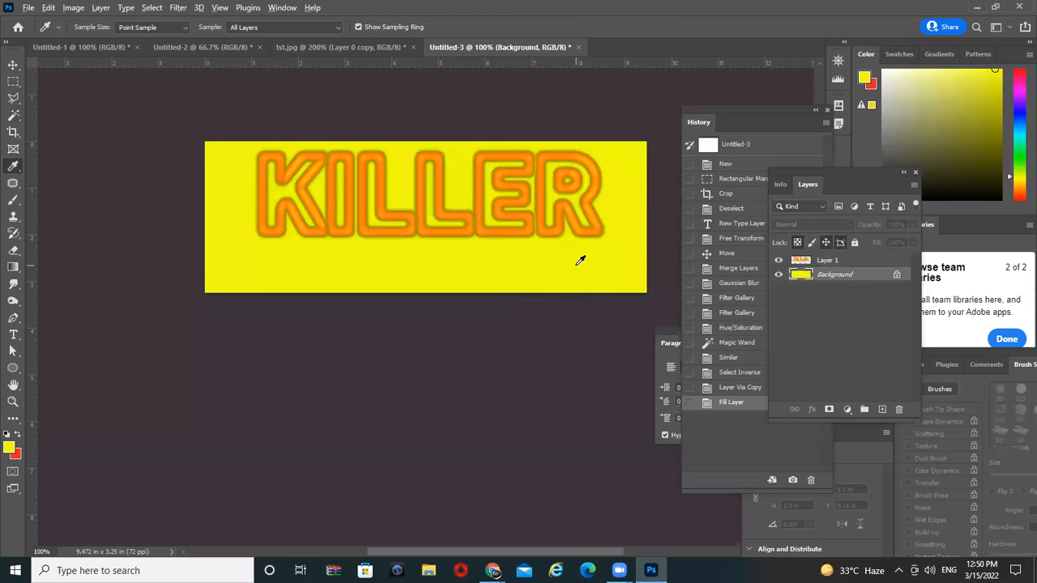
left_click(855, 265)
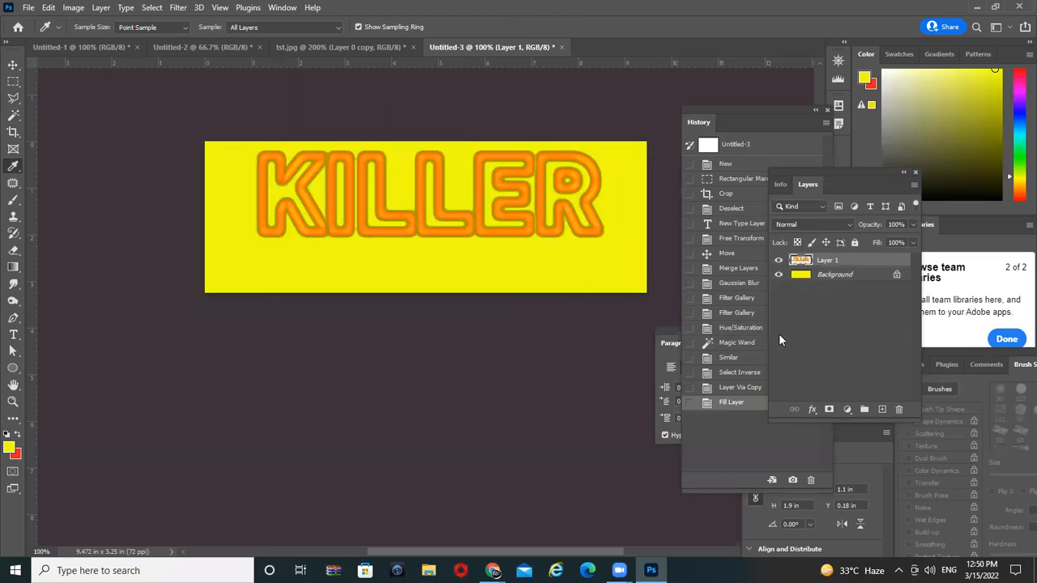
key("v")
left_click_drag(572, 223, 527, 240)
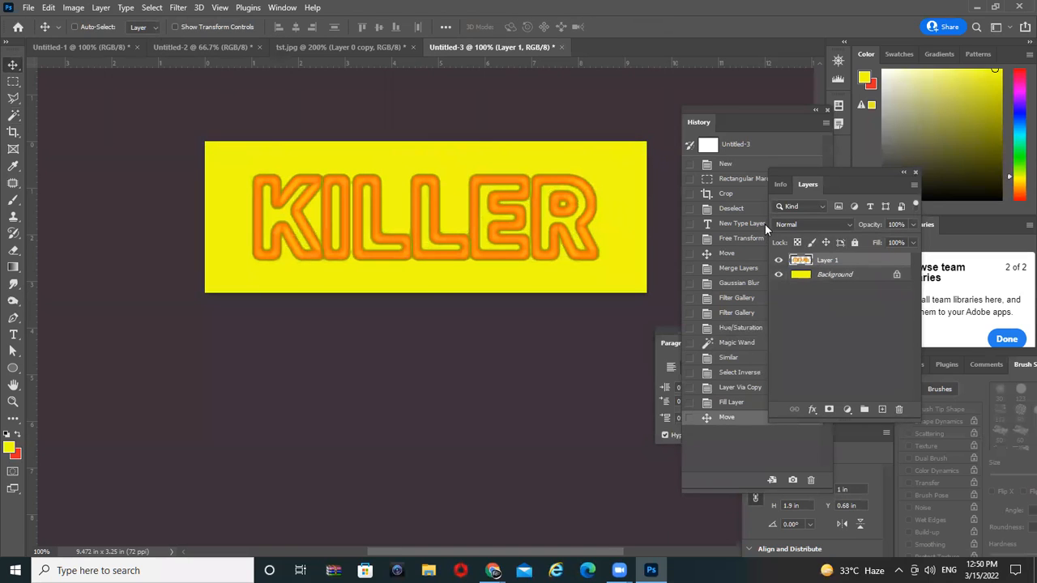
Step: Step back through the history to the Gaussian Blur state of the black KILLER text
key("ctrl+alt+z")
key("ctrl+alt+z")
key("ctrl+alt+z")
key("ctrl+alt+z")
key("ctrl+alt+z")
key("ctrl+alt+z")
key("ctrl+alt+z")
key("ctrl+alt+z")
key("ctrl+alt+z")
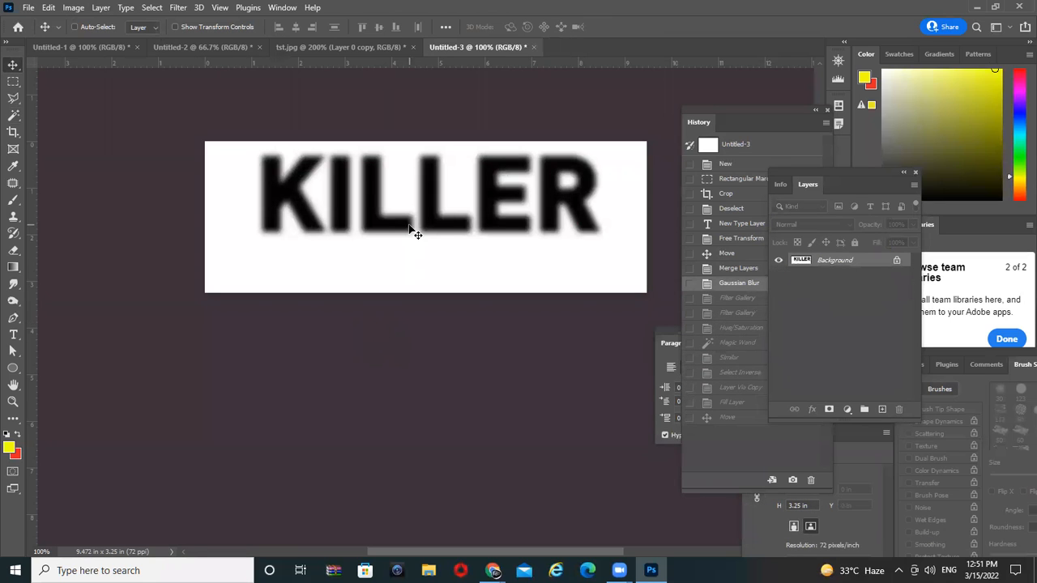
Step: Open the Filter Gallery and preview the Craquelure texture with crack spacing 38, crack depth 9 and crack brightness 9
left_click(177, 7)
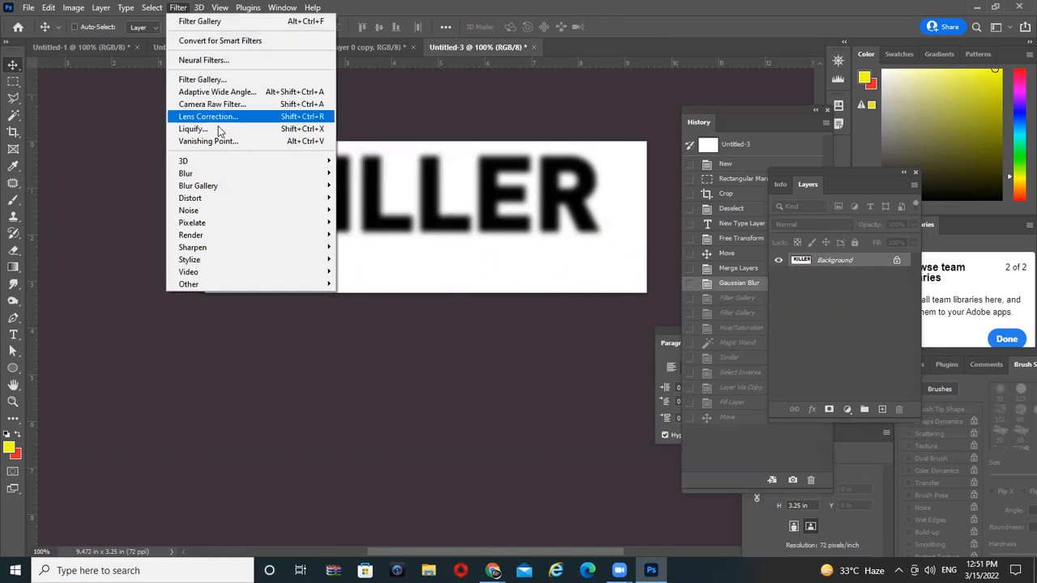
left_click(204, 80)
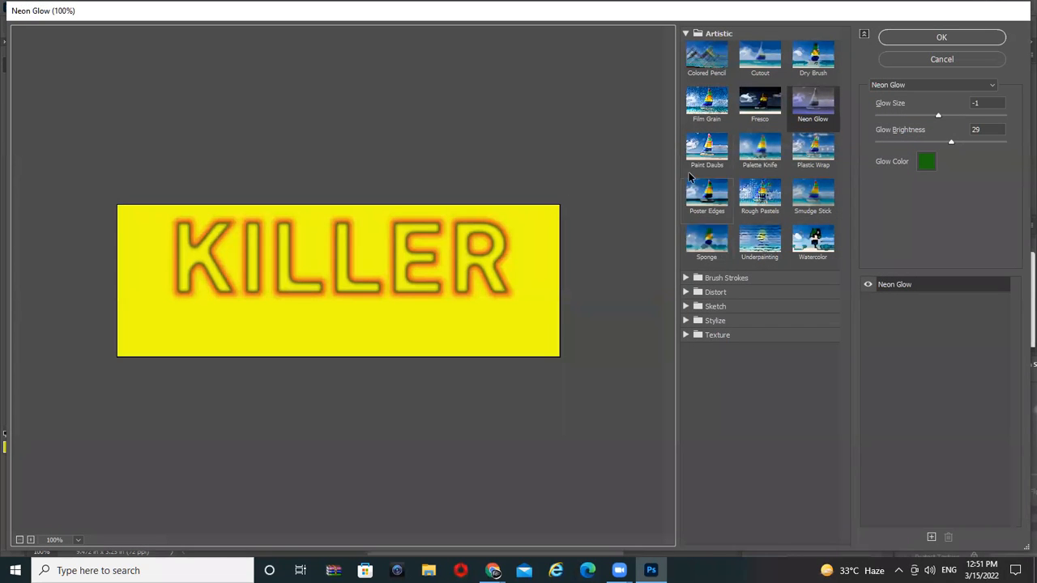
left_click(685, 34)
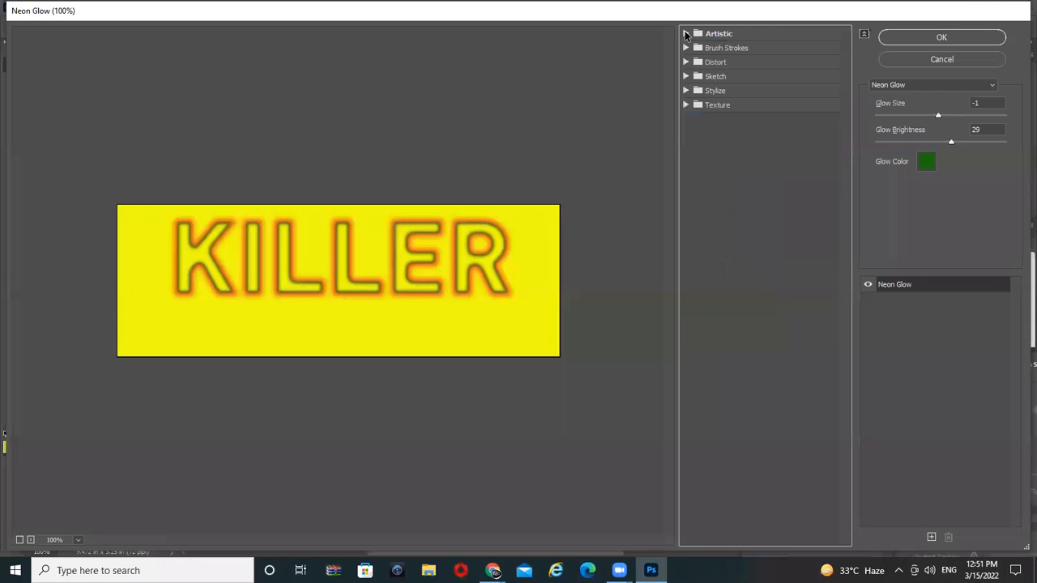
left_click(685, 90)
left_click(685, 90)
left_click(685, 106)
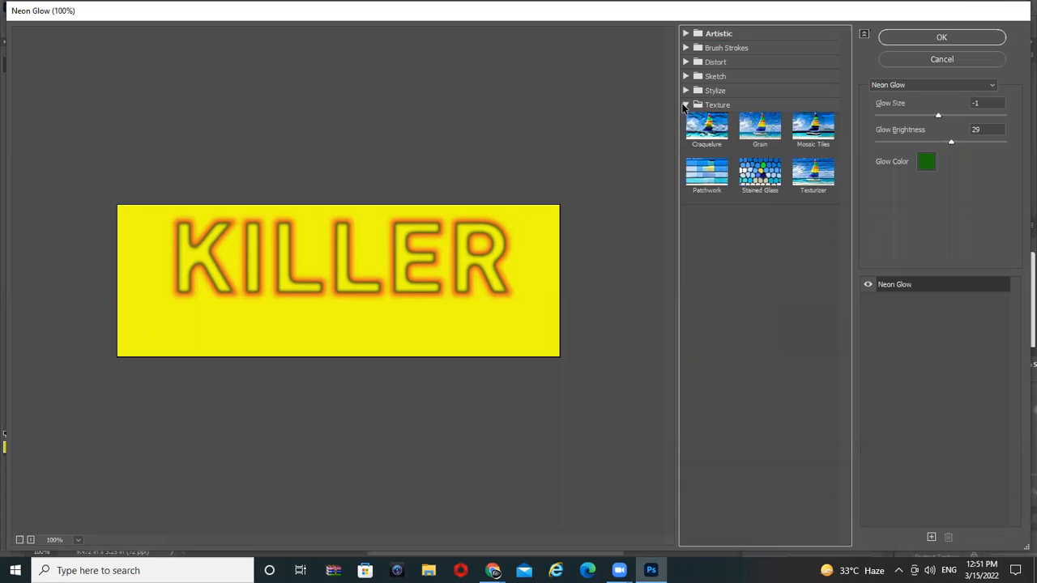
left_click(722, 134)
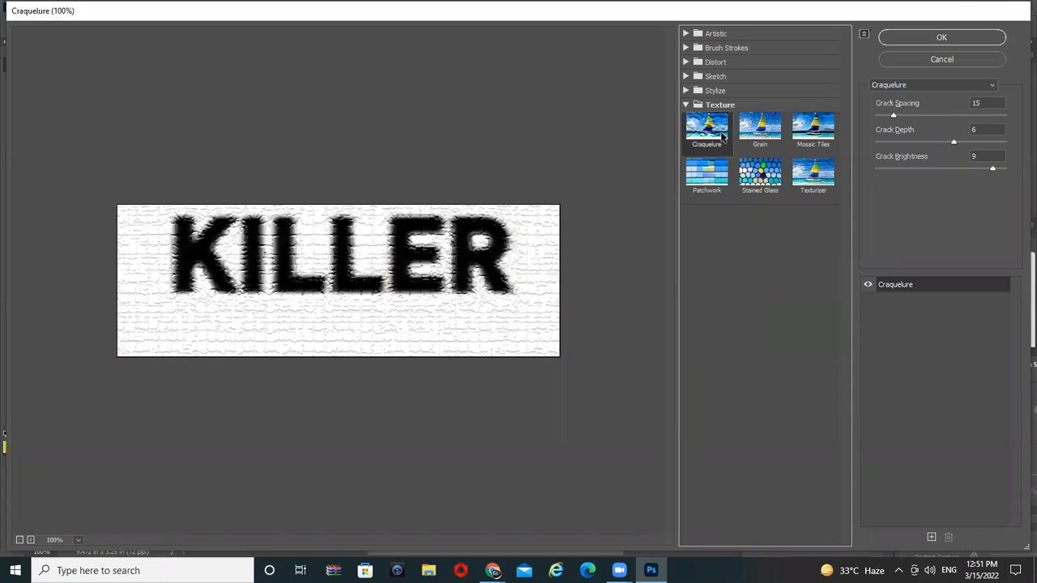
left_click_drag(893, 116, 995, 186)
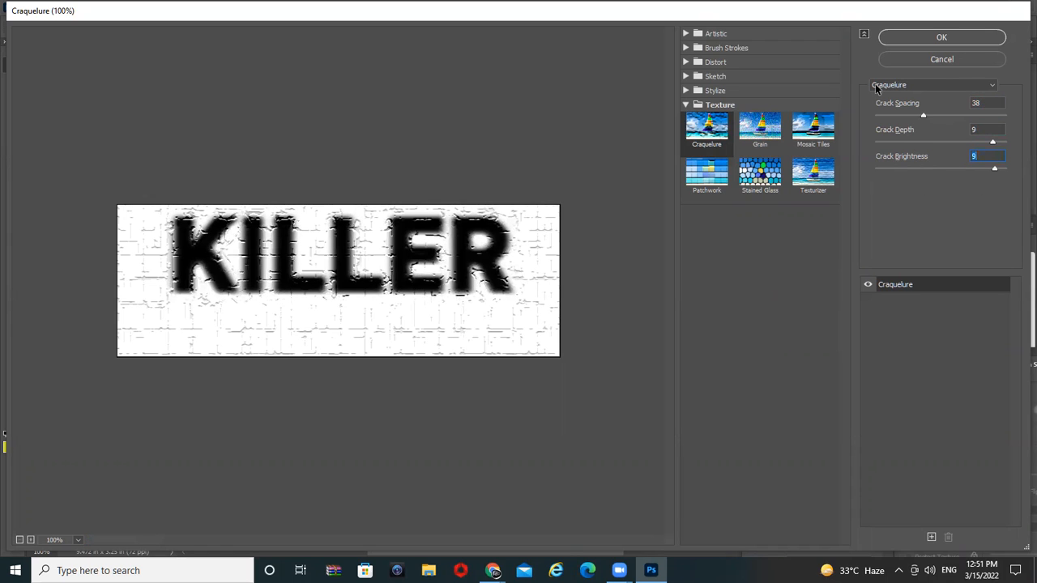
Step: Switch to the Grain texture filter with intensity 90 and contrast 100
left_click(778, 129)
key("alt")
left_click(276, 211, "ctrl")
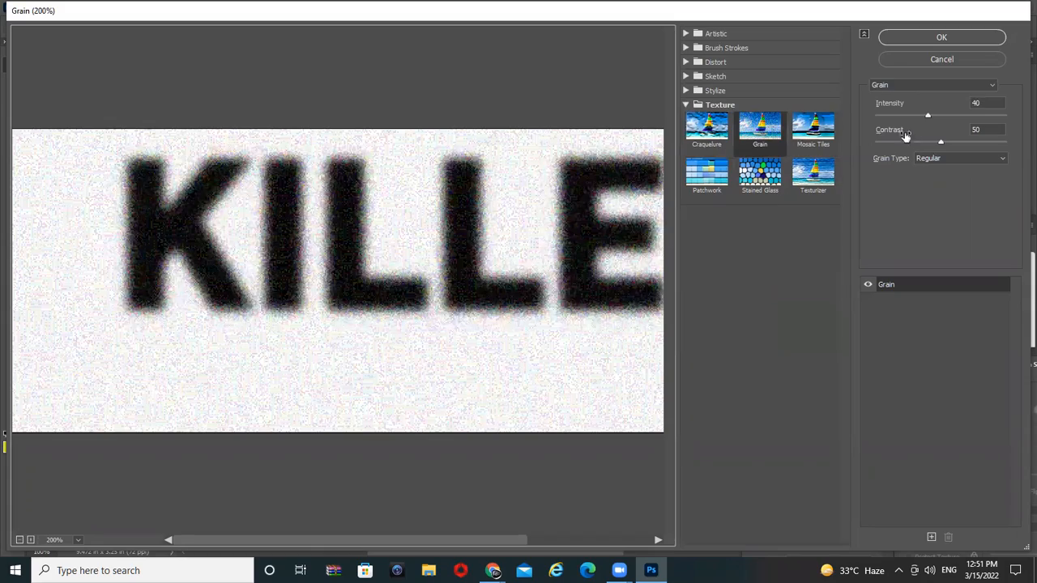
left_click_drag(928, 116, 1019, 166)
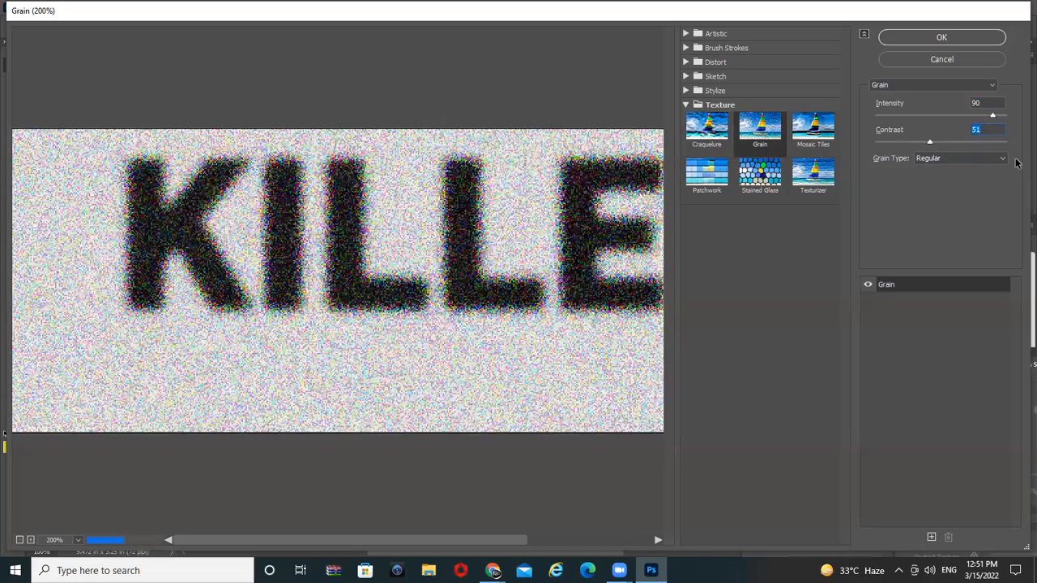
left_click(463, 204, "alt")
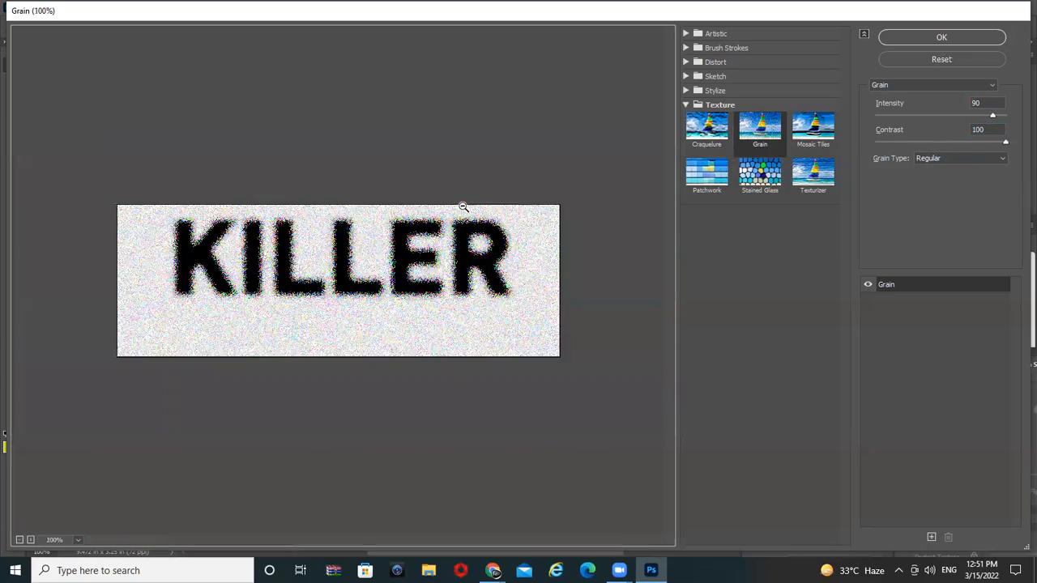
left_click(463, 204, "alt")
left_click(356, 269, "ctrl")
Step: Try the Clumped, Horizontal, Vertical, Speckle and Stippled grain types on the KILLER text
left_click(942, 159)
left_click(946, 199)
left_click(956, 158)
left_click(944, 238)
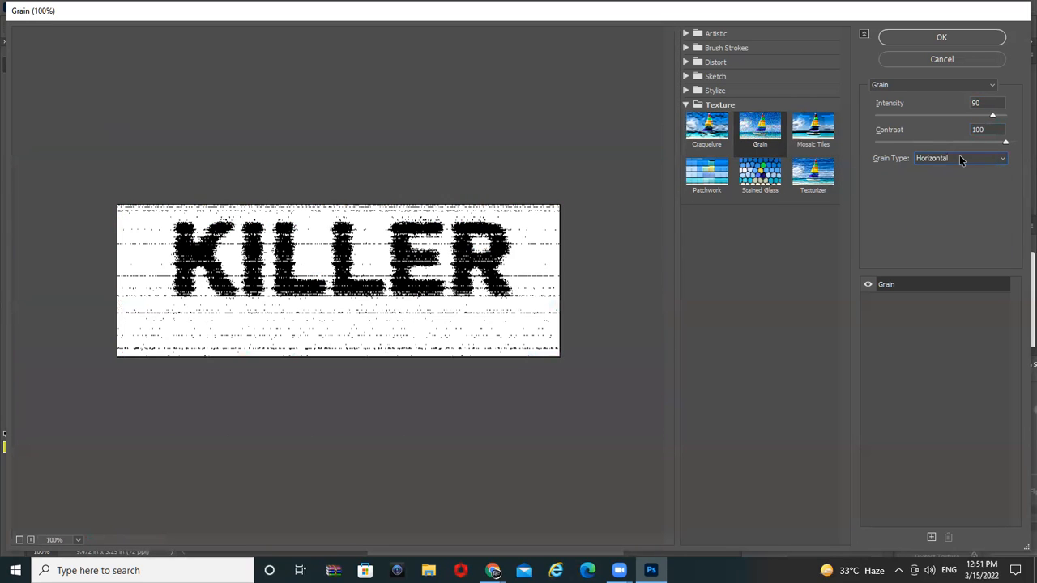
left_click(958, 159)
left_click(931, 249)
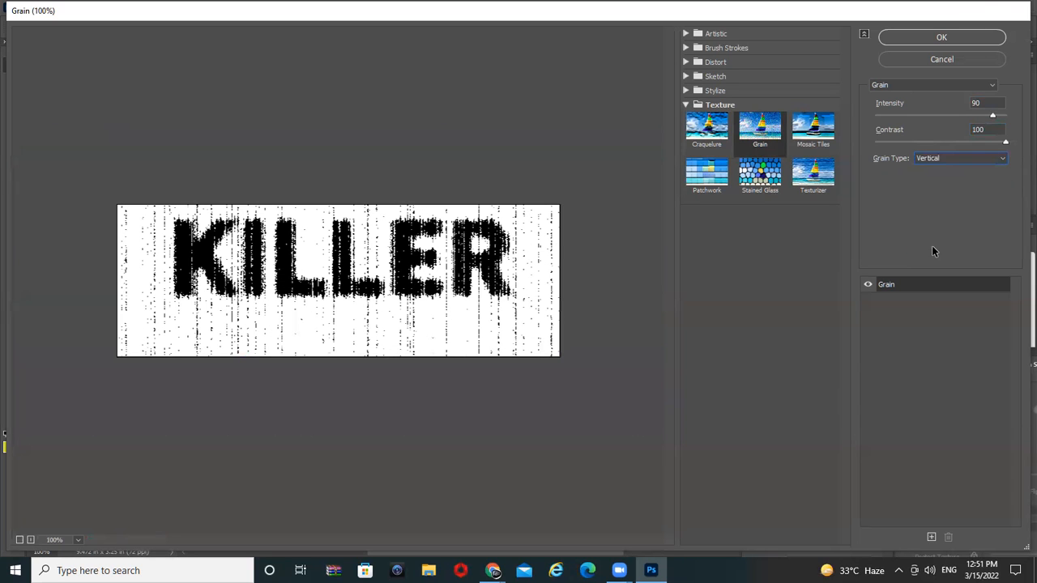
left_click(944, 158)
left_click(948, 256)
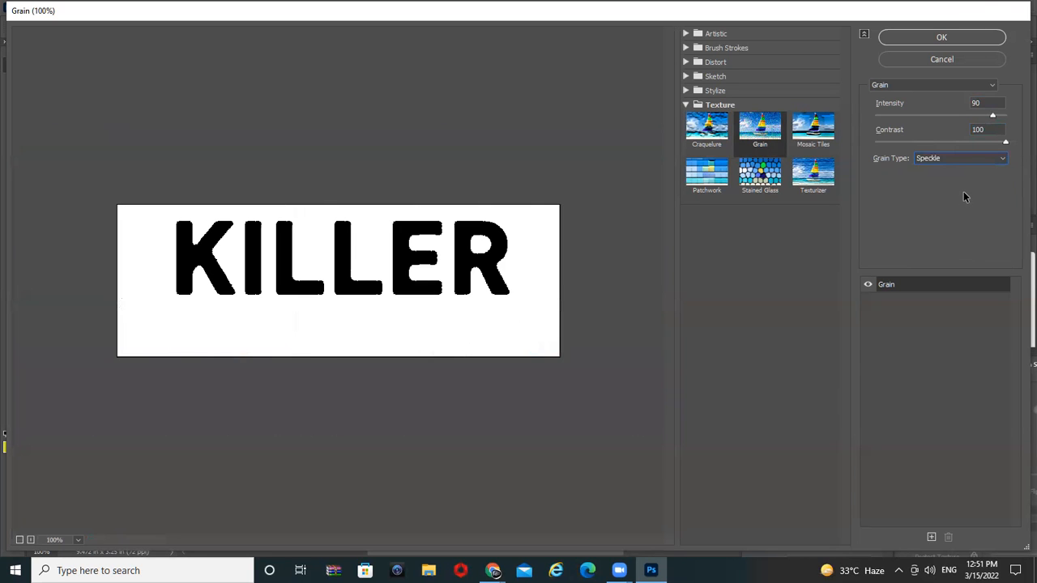
left_click(964, 162)
left_click(955, 249)
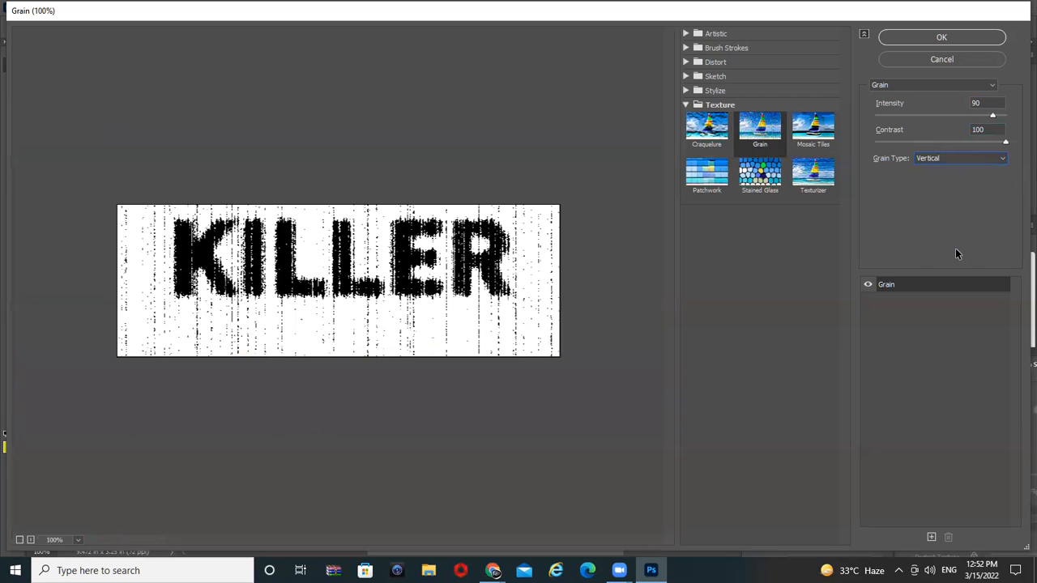
left_click(927, 162)
left_click(932, 232)
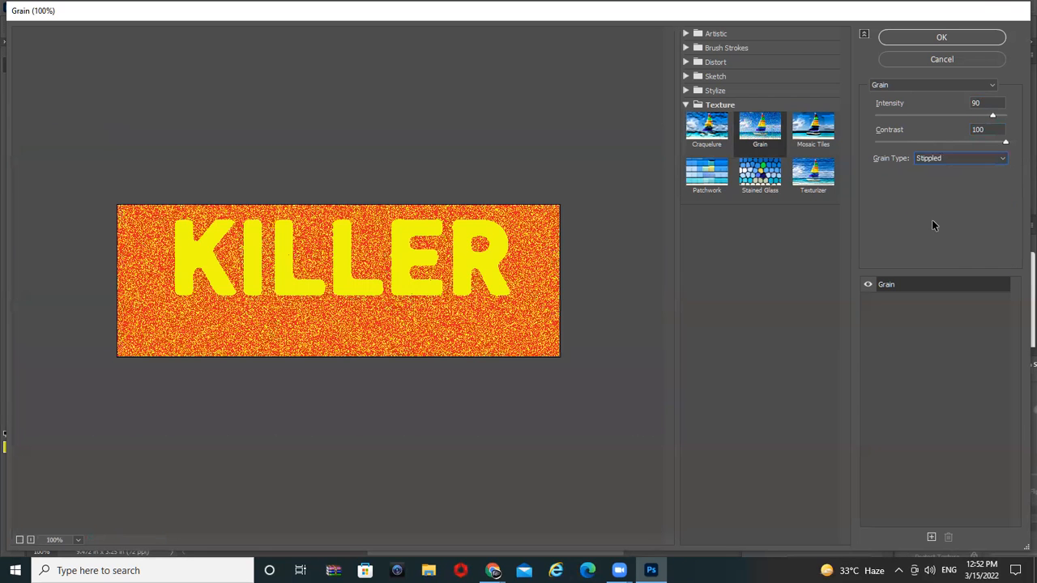
Step: Preview the Clumped, Soft, Enlarged and Speckle grain types in turn
left_click(938, 159)
left_click(936, 199)
left_click(947, 162)
left_click(940, 180)
left_click(935, 158)
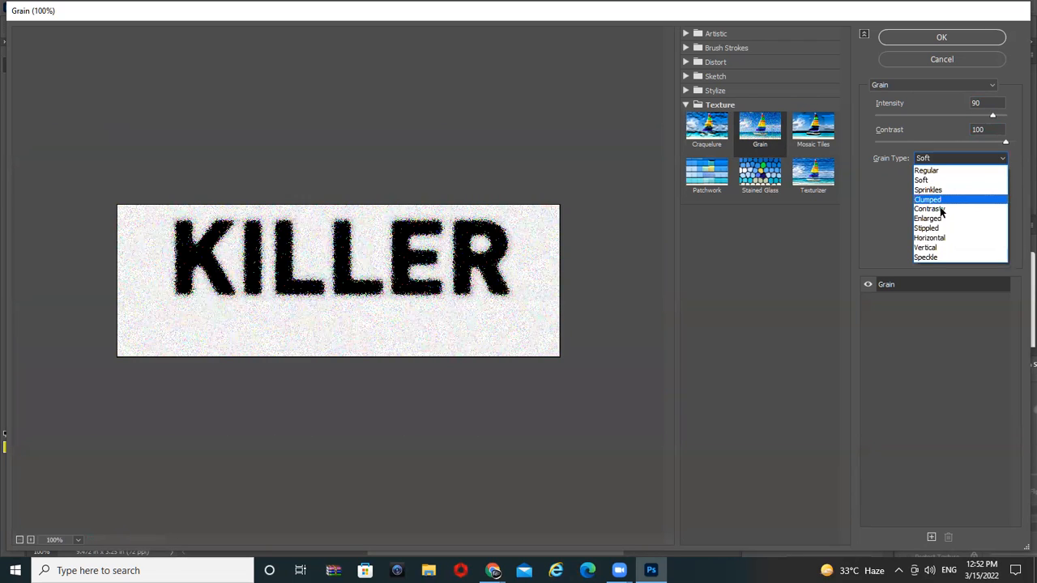
left_click(941, 218)
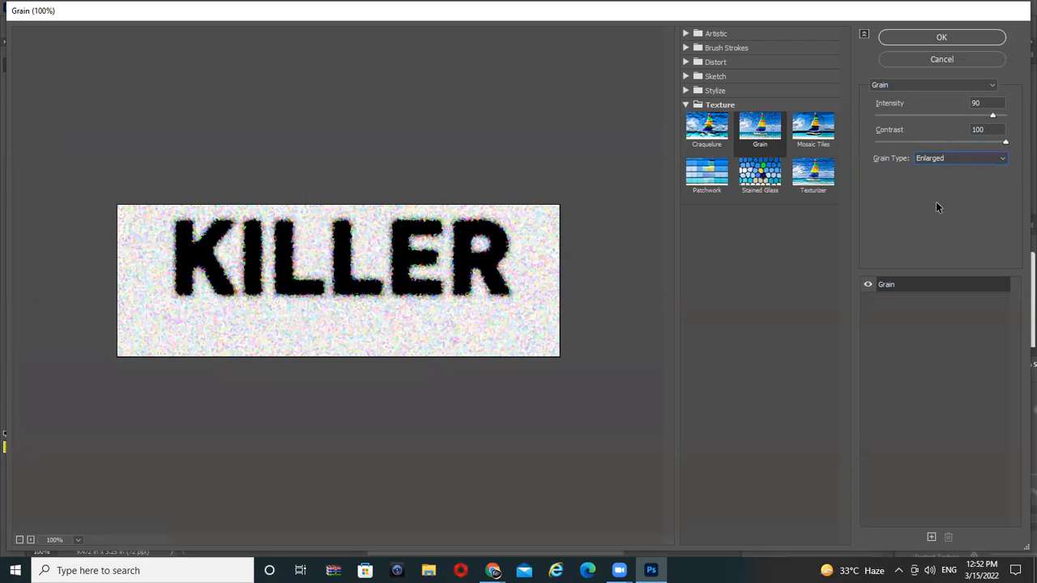
left_click(940, 159)
left_click(951, 257)
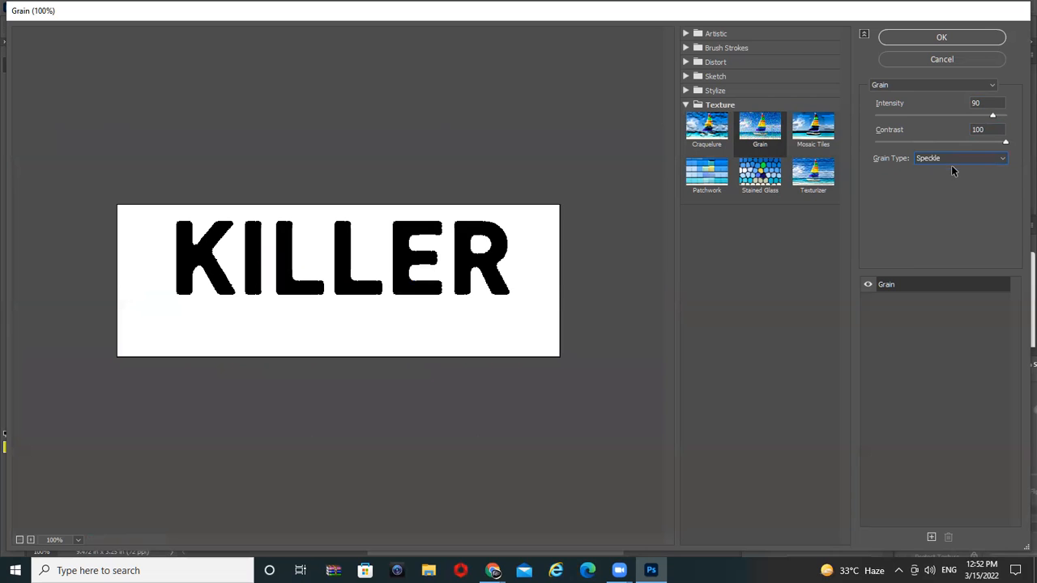
Step: Set the grain type to Horizontal with intensity 100 and contrast 26, and apply the Grain filter
left_click(952, 160)
left_click(953, 238)
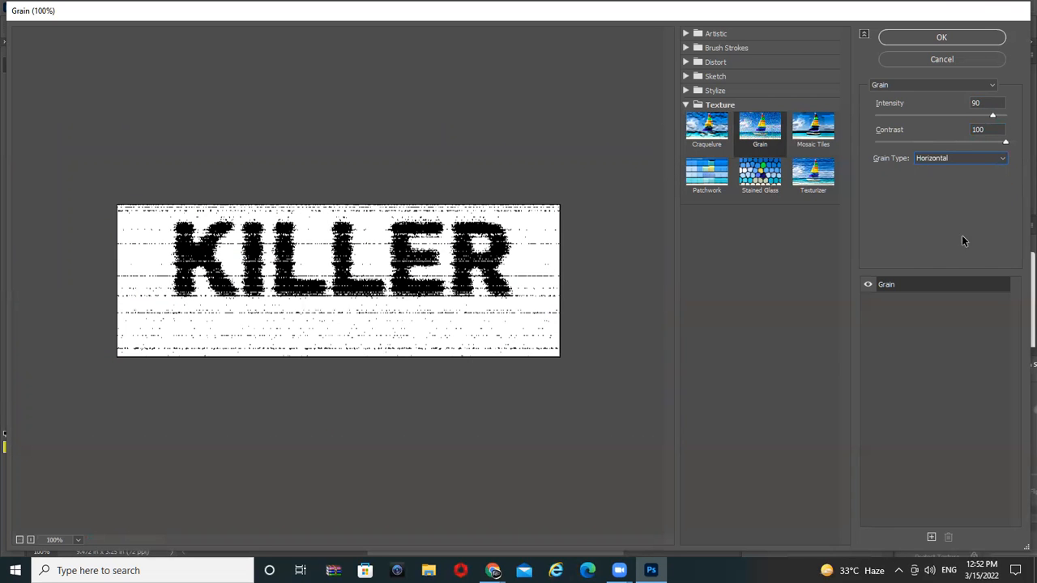
left_click_drag(898, 111, 1018, 130)
left_click_drag(982, 142, 912, 169)
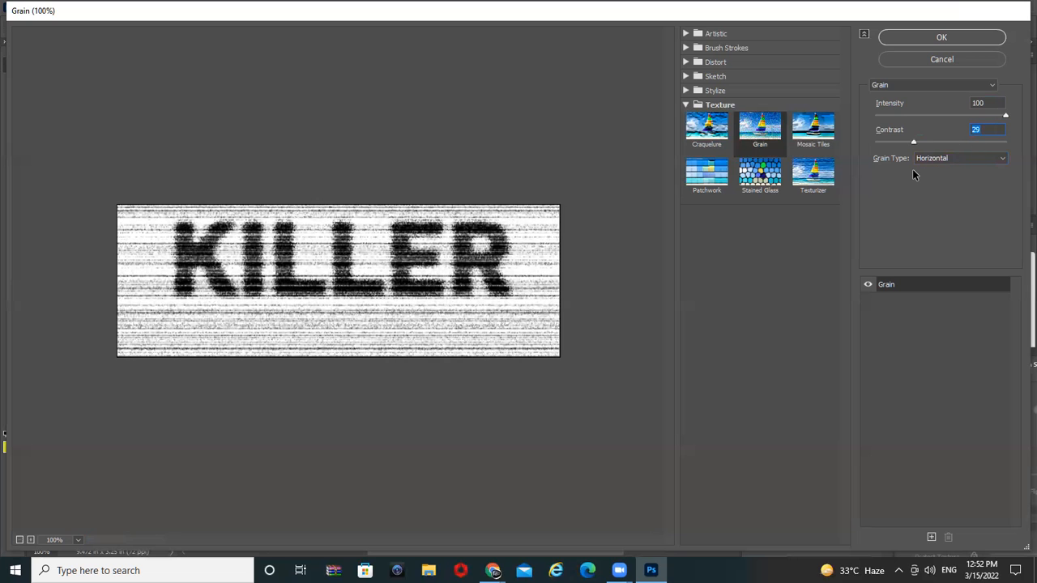
type("100")
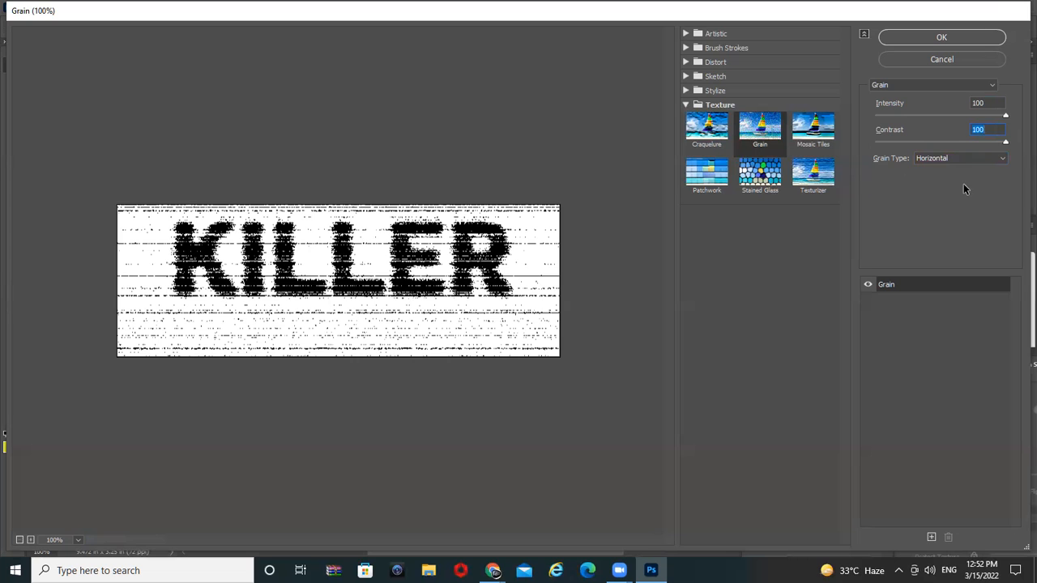
type("25")
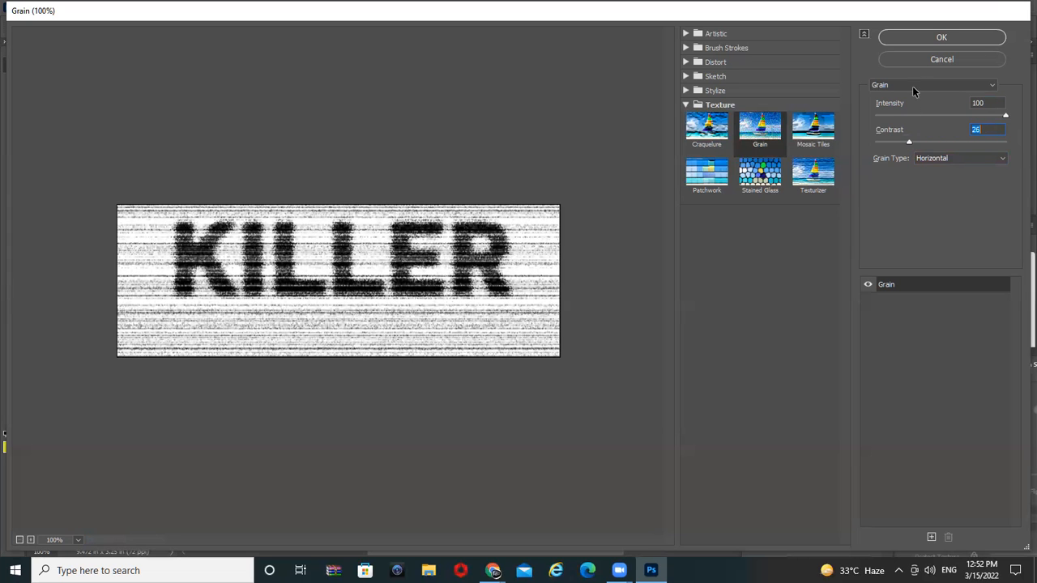
left_click(929, 38)
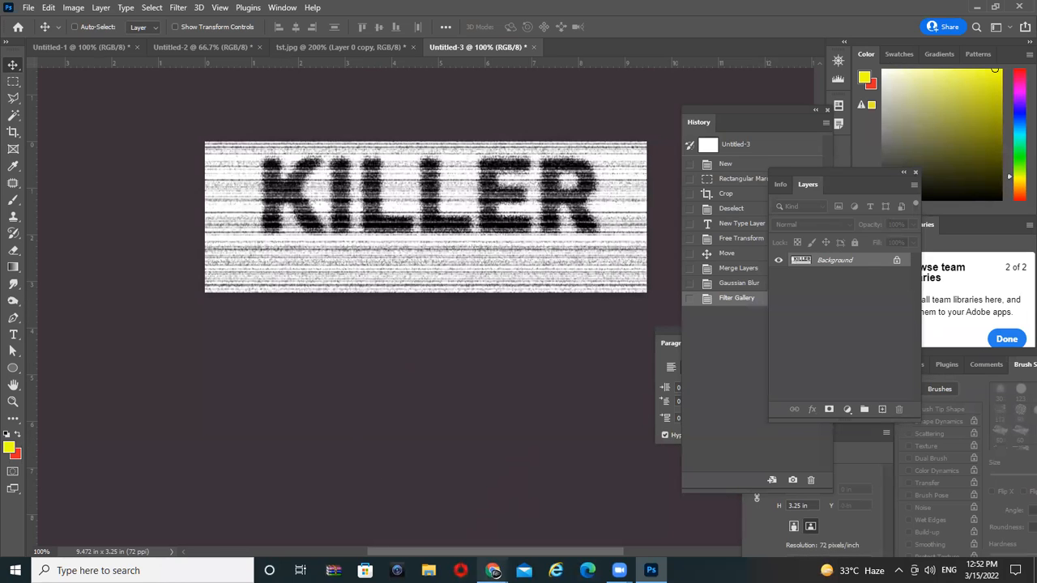
Step: Switch to Chrome and search Google Images for "brick wall"
mouse_move(492, 571)
left_click(444, 541)
left_click_drag(194, 65, 5, 76)
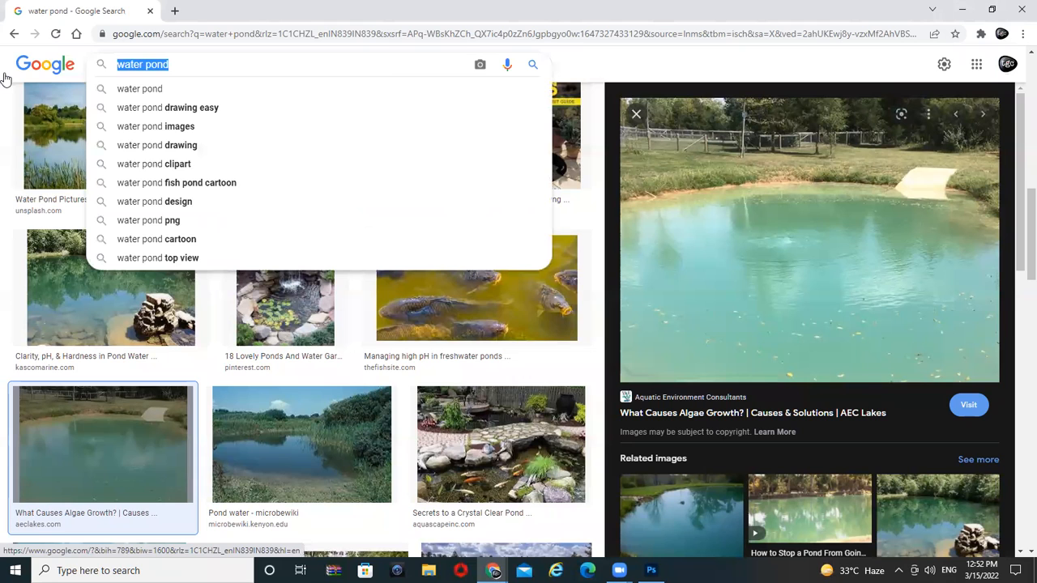
type("brick wall")
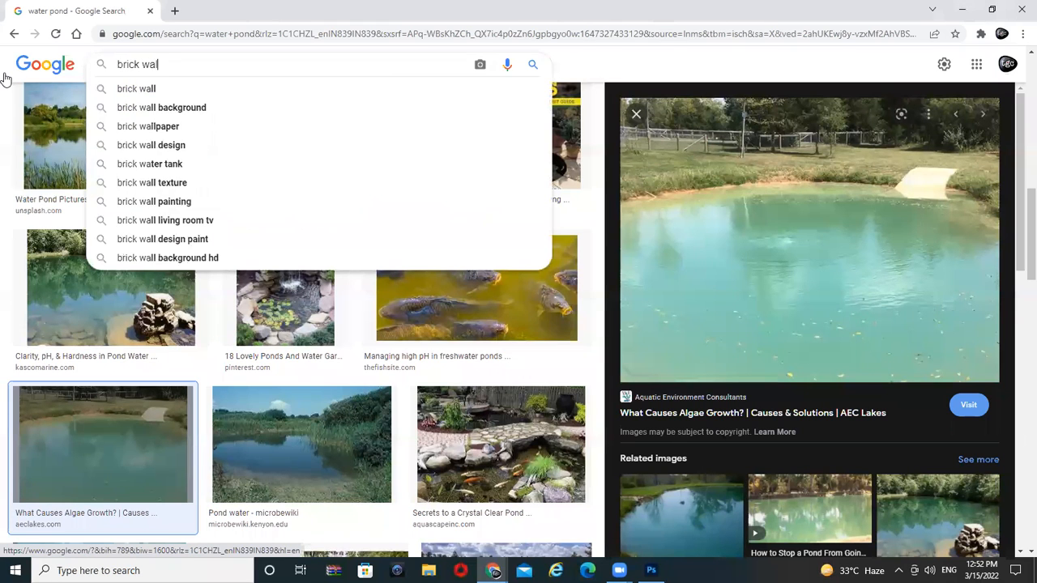
key("Return")
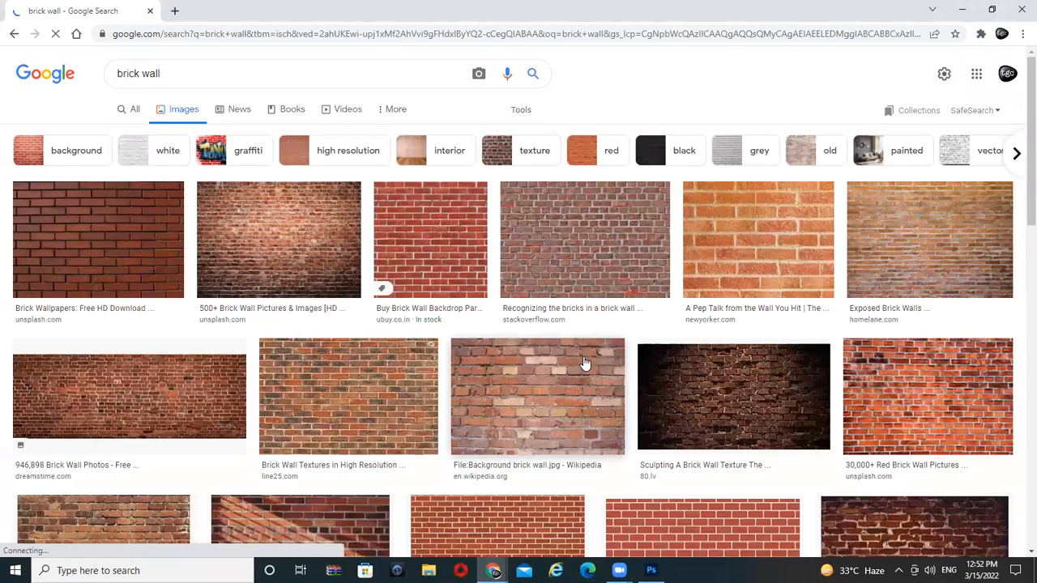
Step: Open the Unsplash result "500+ Brick Wall Pictures & Images" and copy its image
left_click(300, 216)
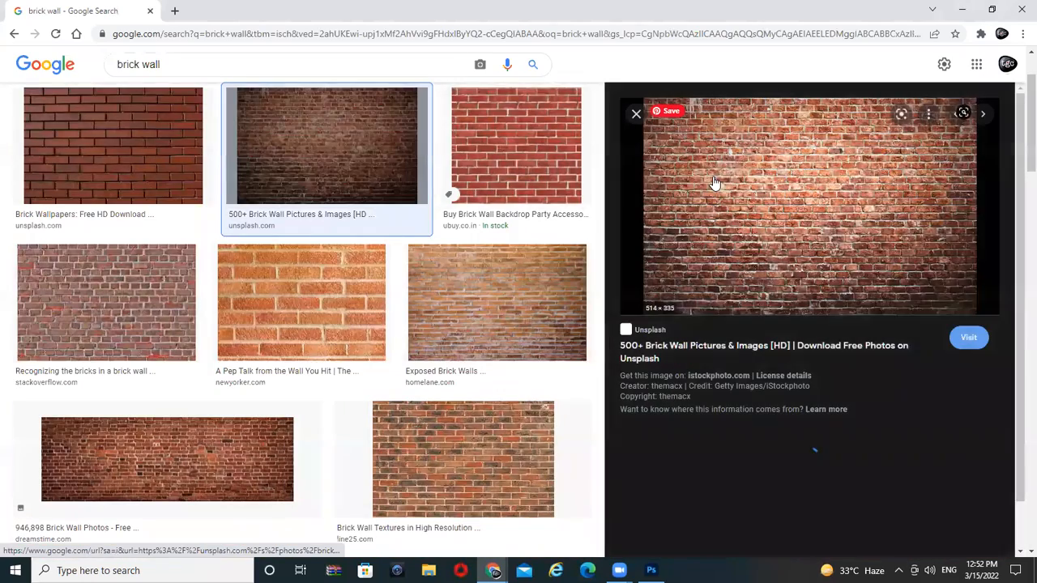
right_click(811, 186)
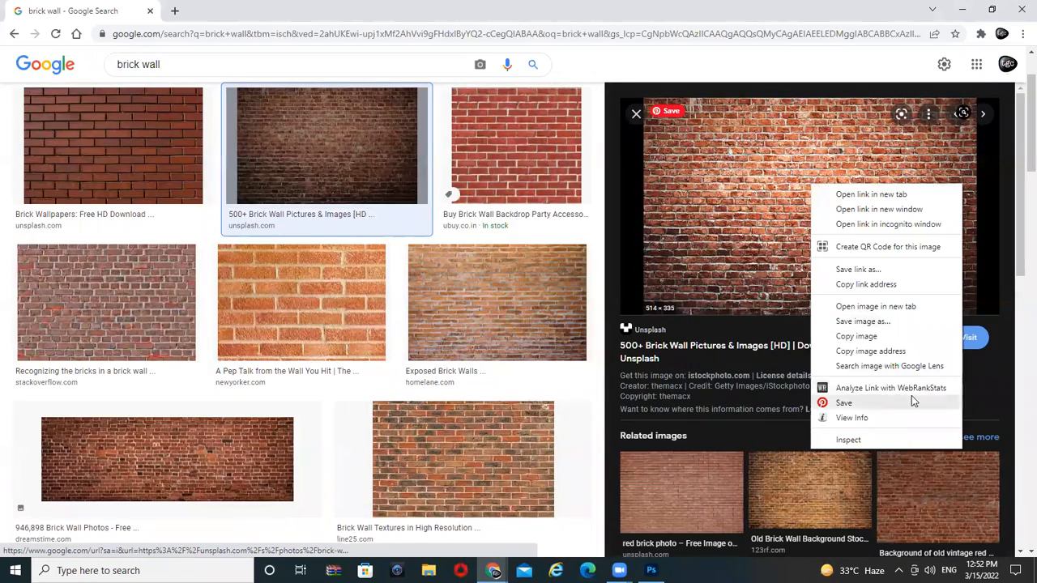
left_click(856, 337)
Step: Return to Photoshop, create a new 514 x 335 px document from the Clipboard preset, and paste the brick wall image
key("alt+Tab")
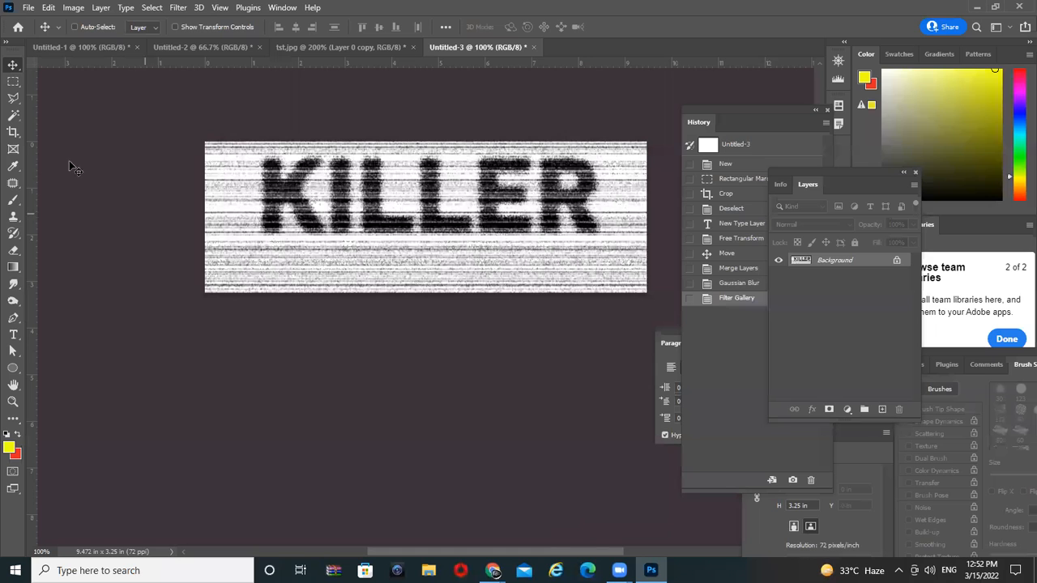
left_click(28, 8)
left_click(36, 21)
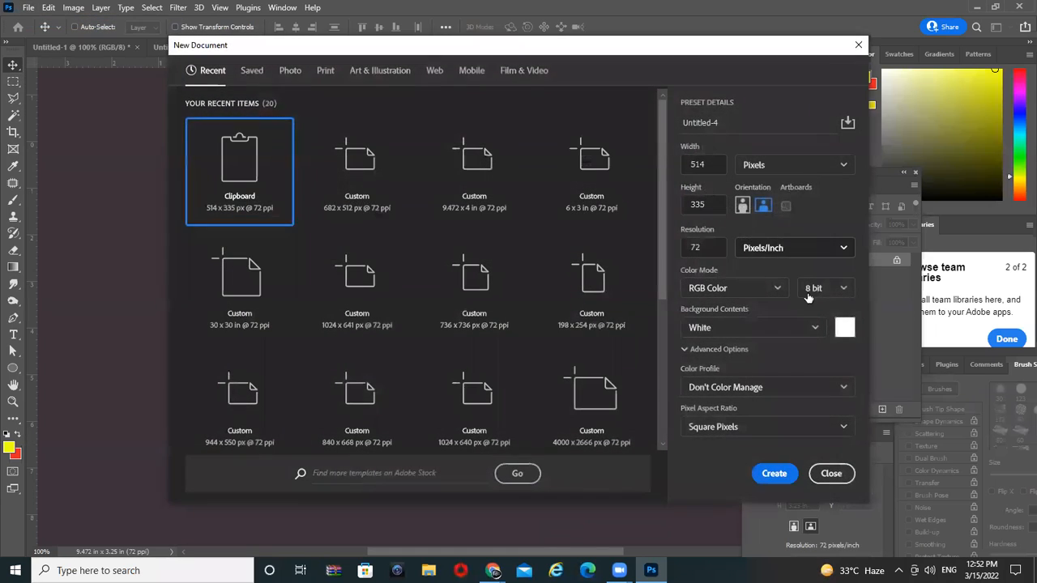
left_click(759, 476)
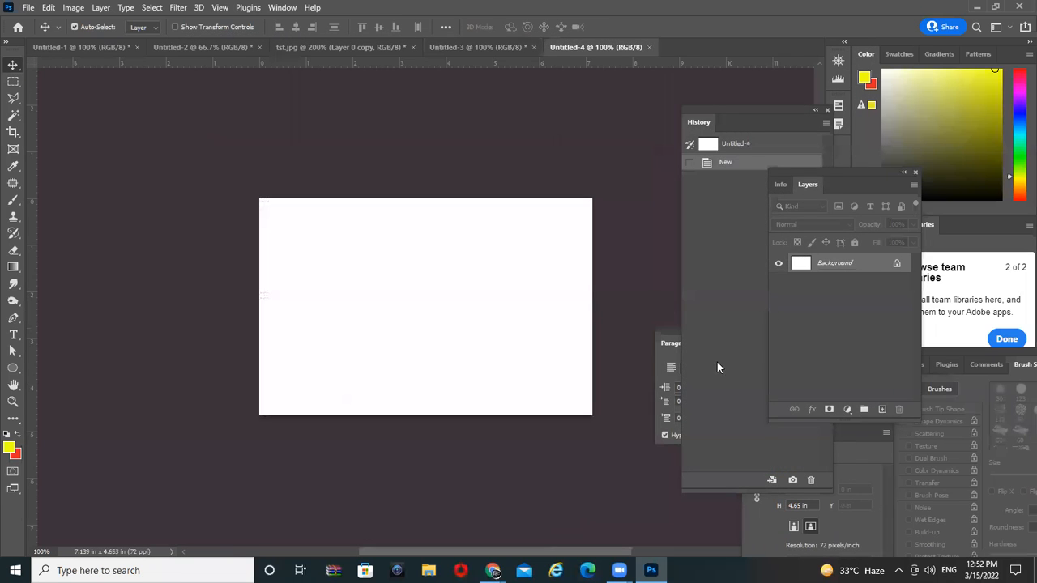
key("ctrl+v")
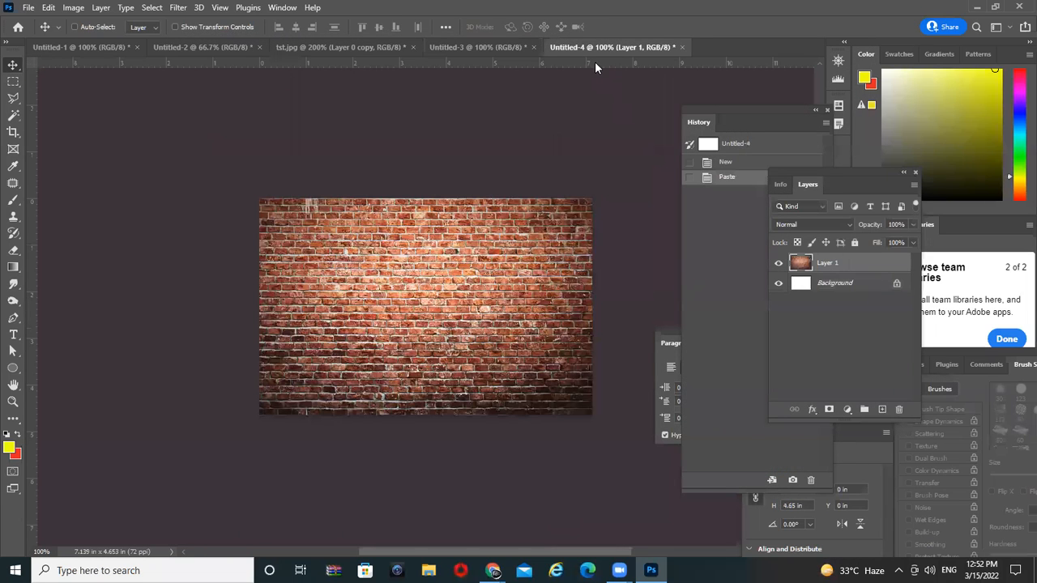
Step: Bring the KILLER text layer from Untitled-3 into the brick wall document and set its blending mode to Multiply
left_click(466, 48)
left_click_drag(482, 239, 478, 291)
left_click(802, 226)
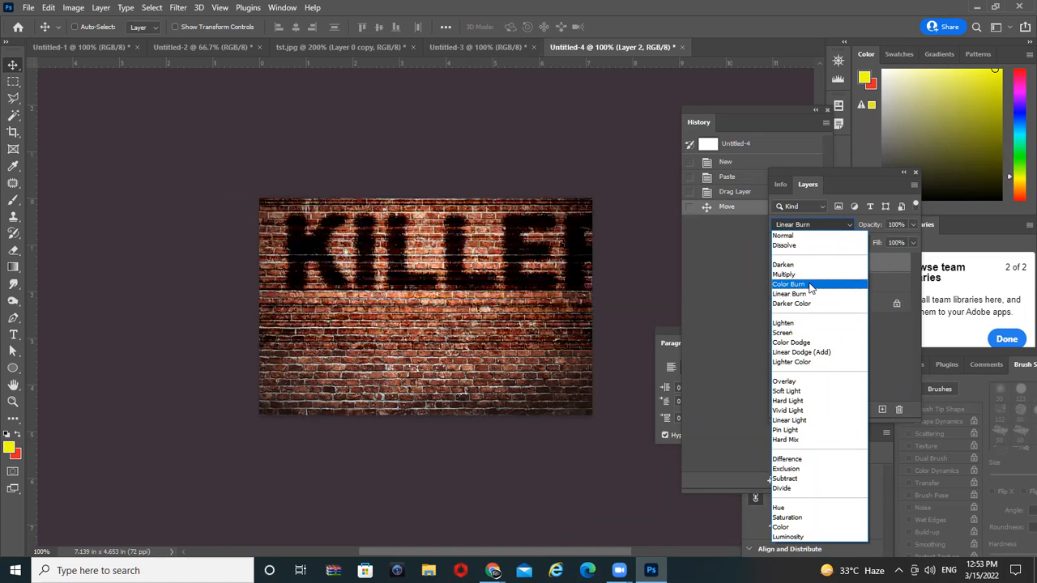
left_click(809, 275)
Step: Scale the KILLER layer down to about 2.49 in high and place it across the upper part of the wall
left_click_drag(518, 245, 486, 256)
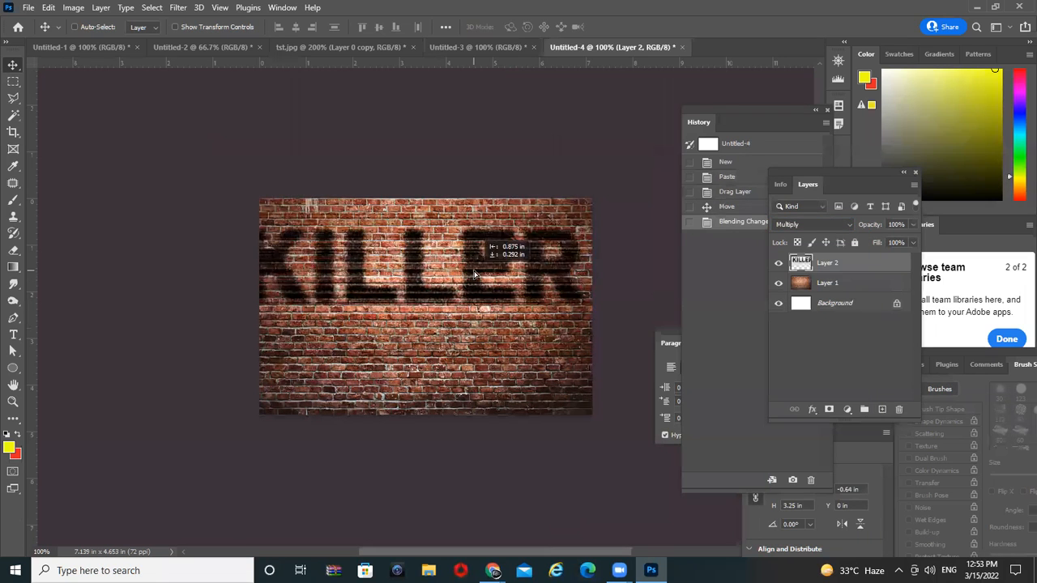
key("ctrl+t")
left_click_drag(628, 209, 486, 279)
key("Return")
left_click_drag(435, 317, 508, 260)
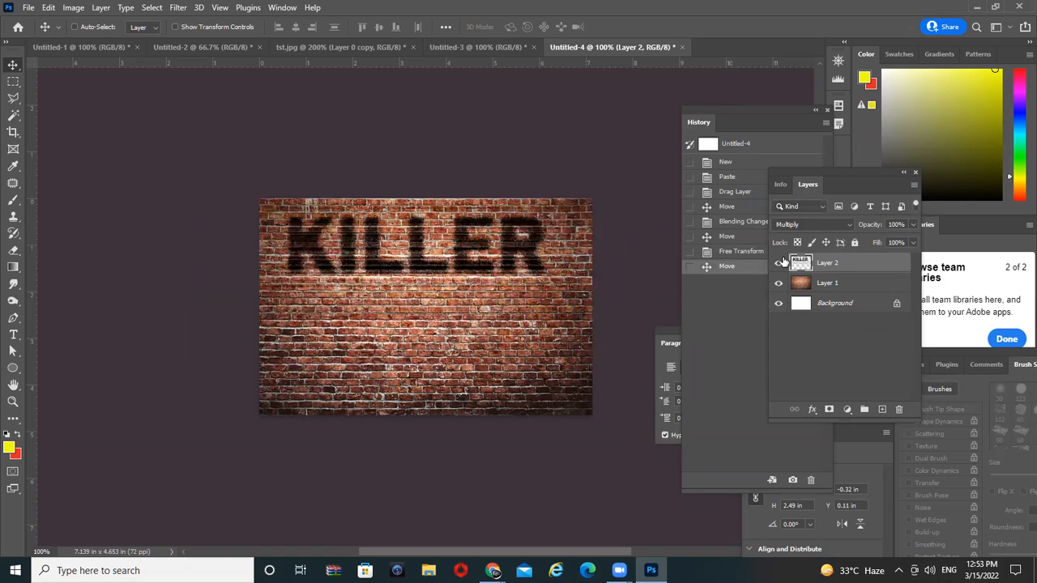
scroll(451, 236, "up", 1)
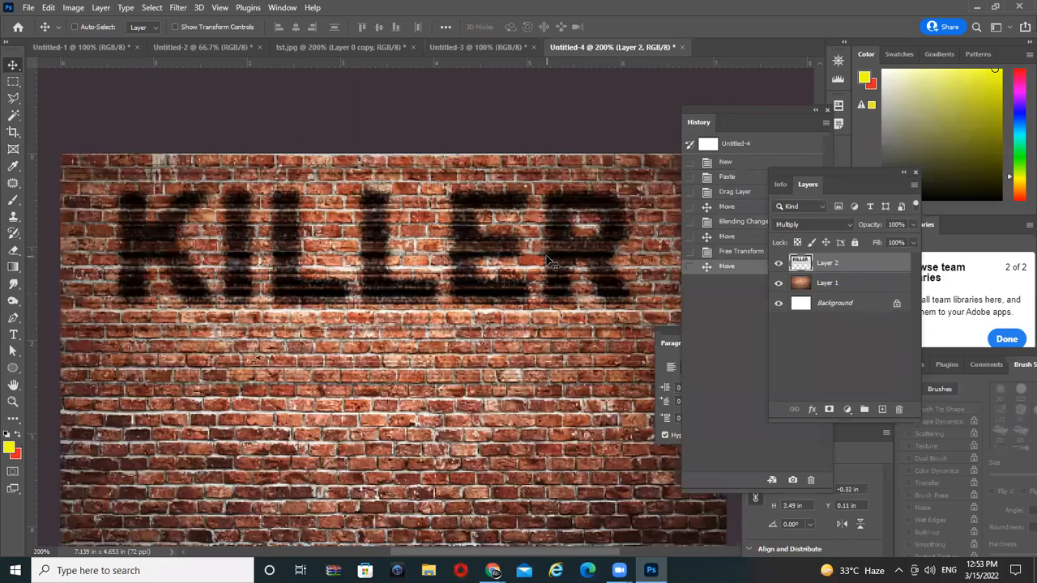
Step: Enlarge the KILLER layer to about 2.69 in high and center it across the upper part of the wall
scroll(548, 262, "down", 1)
left_click_drag(543, 307, 474, 270)
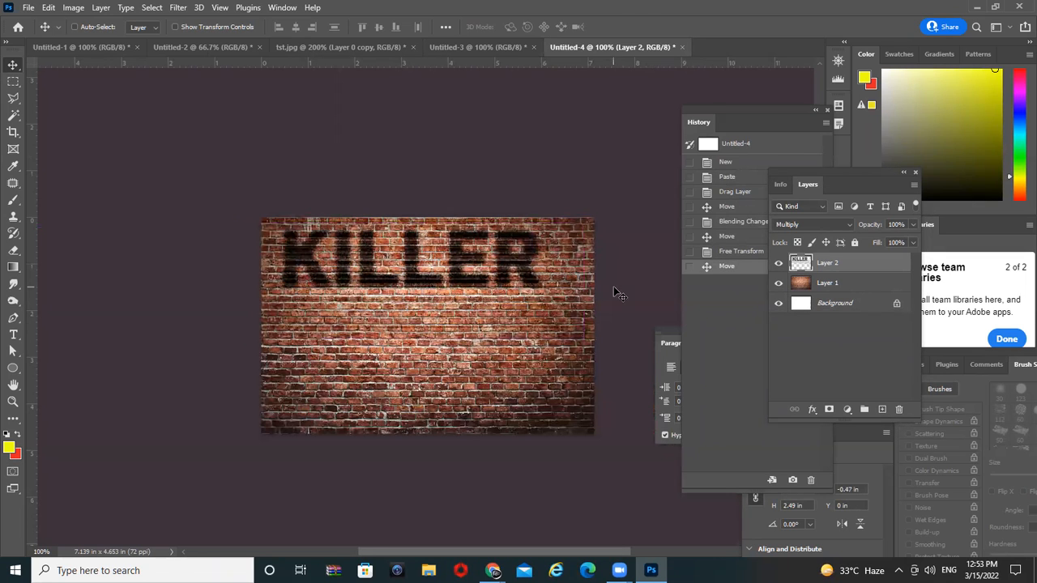
key("ctrl+t")
left_click_drag(576, 332, 602, 342)
key("Return")
left_click_drag(500, 286, 508, 292)
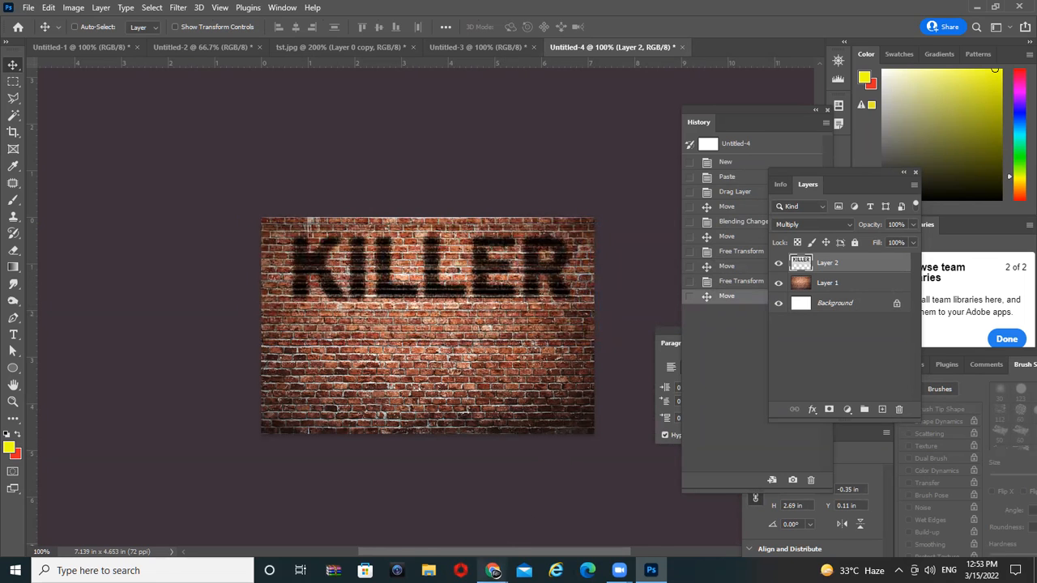
Step: Switch to Chrome and search Google Images for "basket wall player"
mouse_move(493, 570)
left_click(440, 511)
left_click_drag(186, 65, 6, 71)
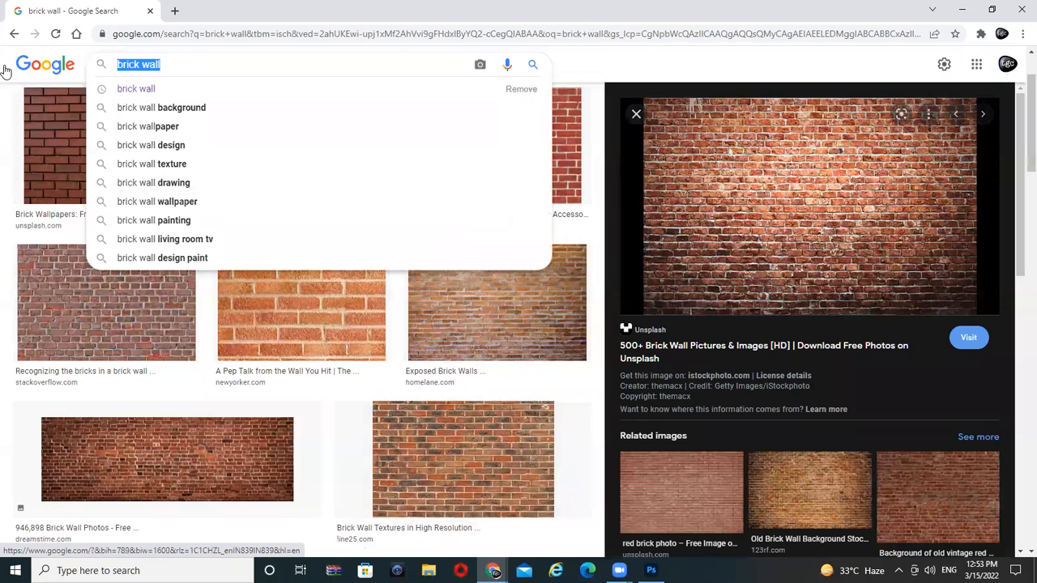
type("basket w")
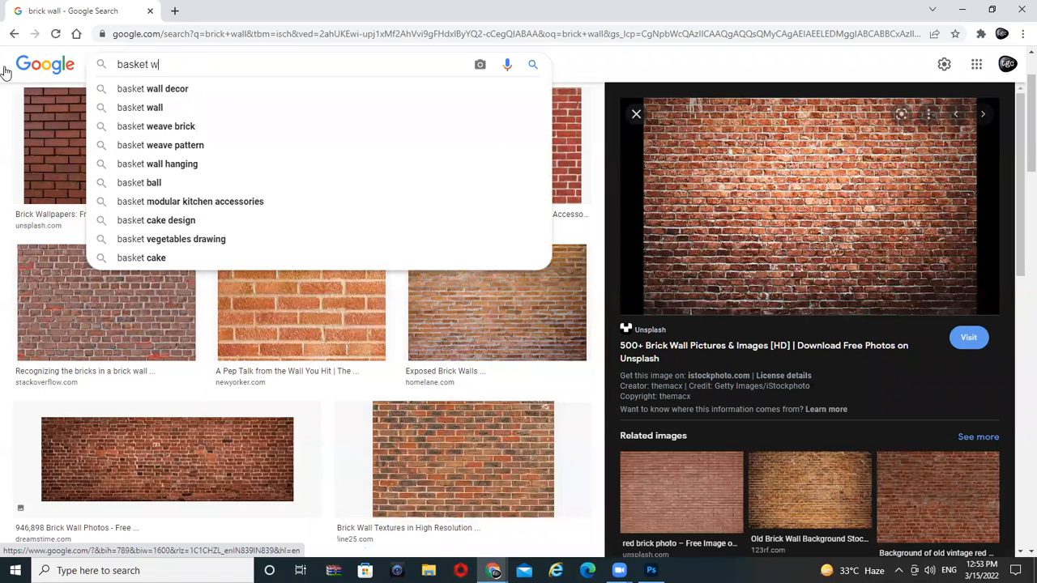
type("all player")
key("Return")
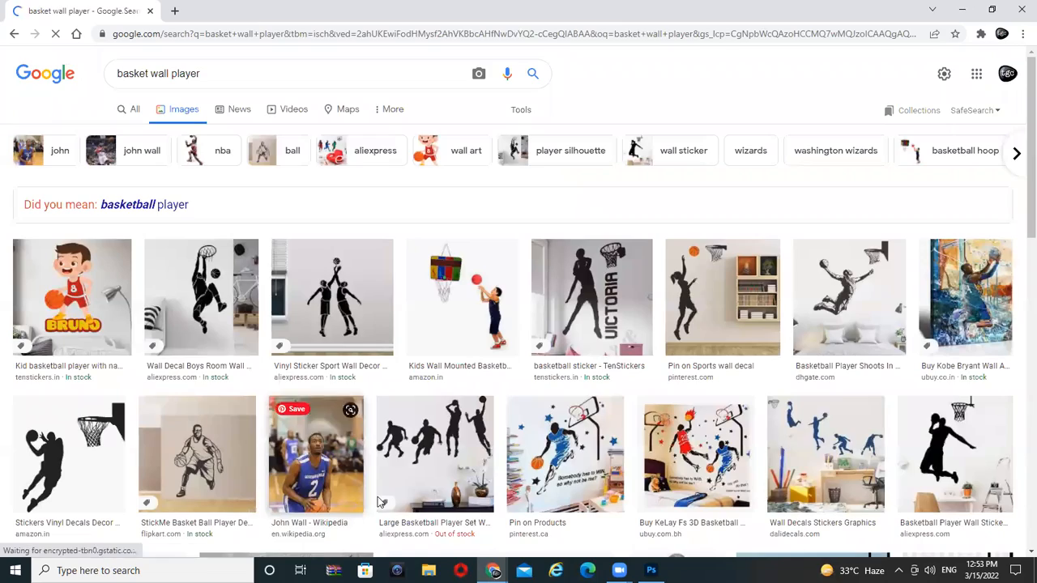
Step: Browse the image results for a suitable photo of a basketball player
scroll(663, 271, "down", 2)
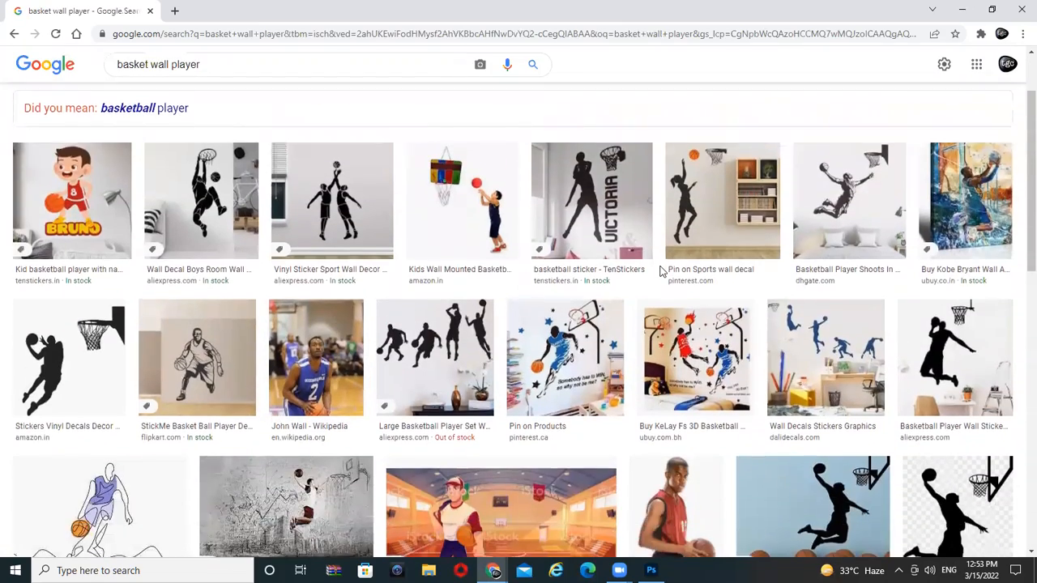
scroll(660, 271, "down", 4)
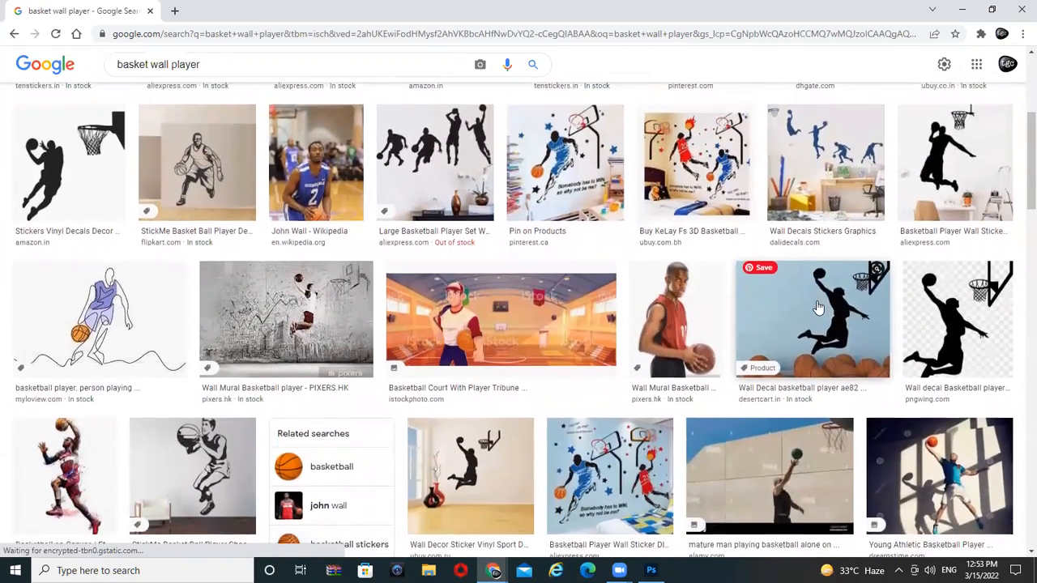
scroll(816, 305, "down", 4)
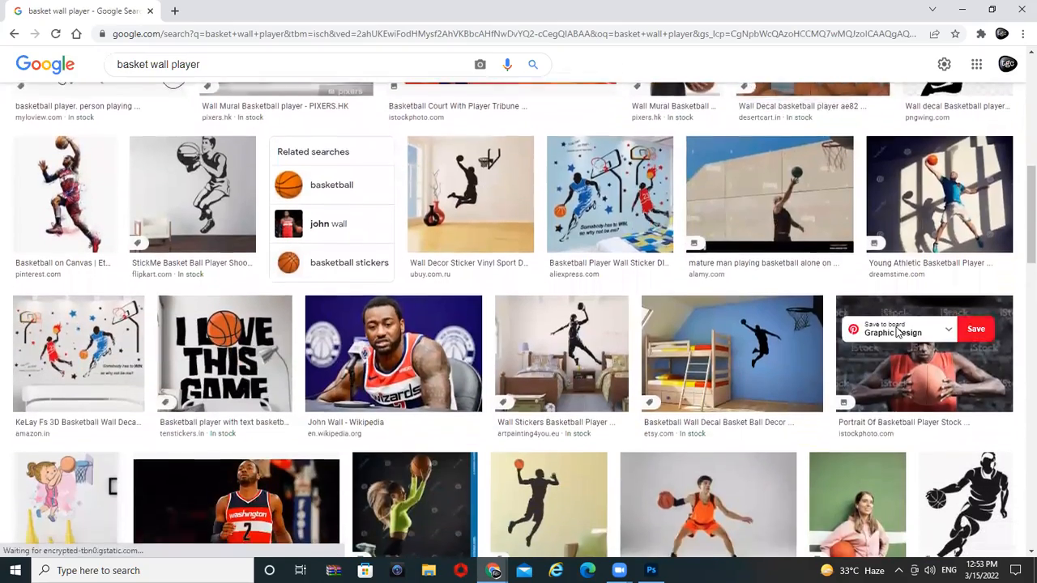
scroll(897, 332, "down", 4)
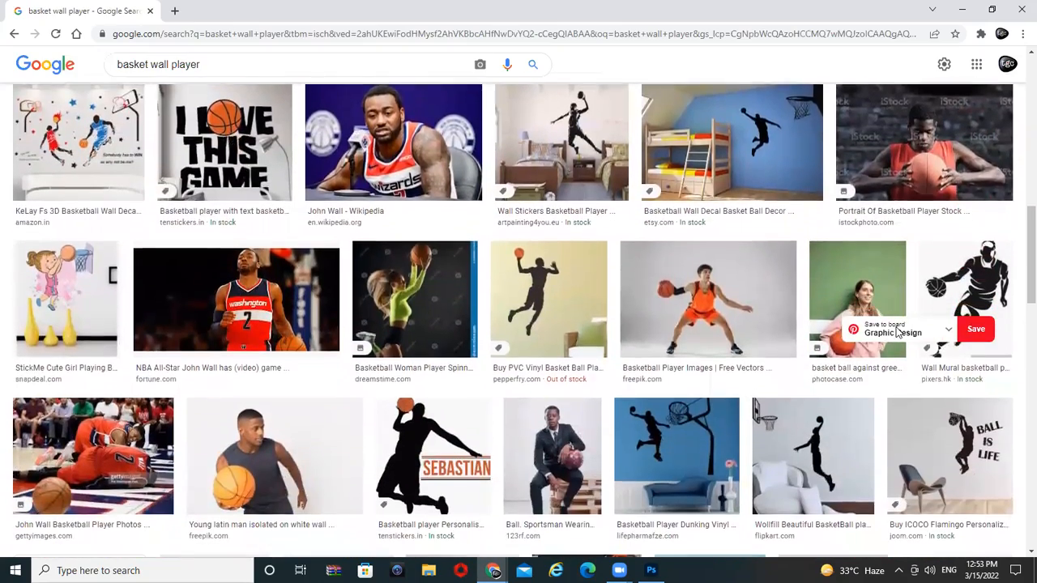
scroll(898, 332, "down", 2)
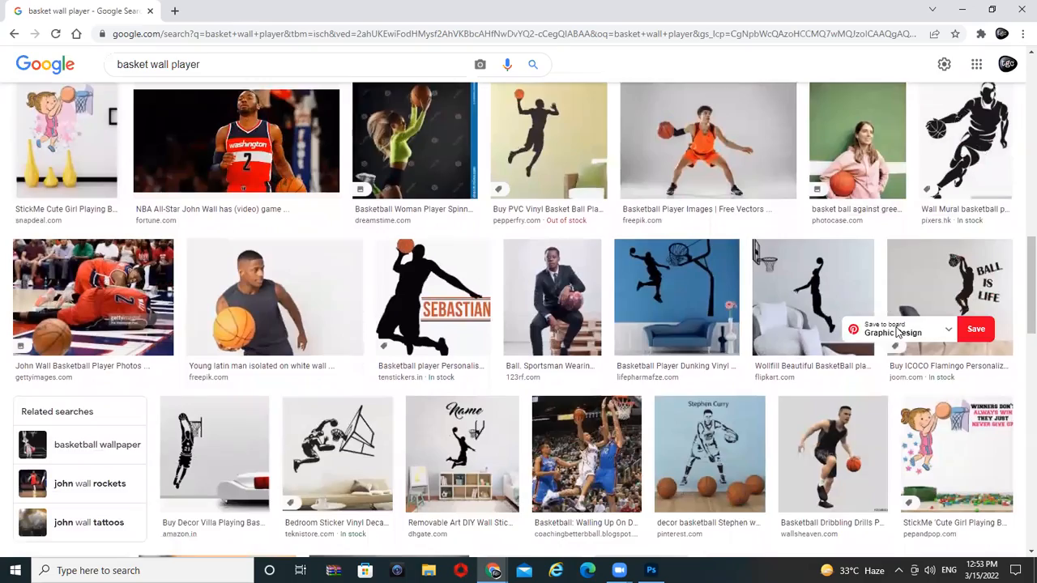
scroll(898, 332, "up", 5)
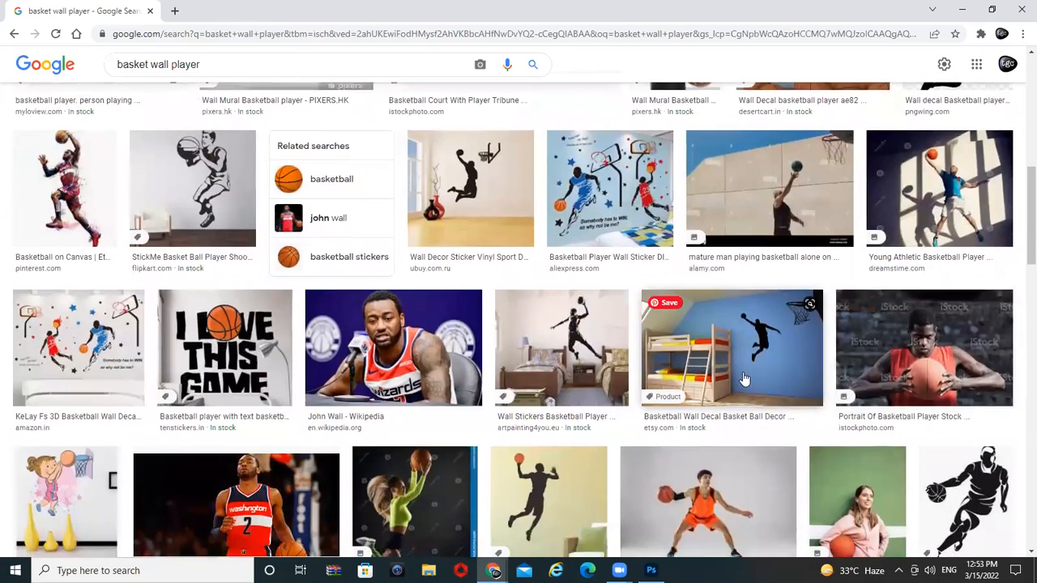
scroll(743, 379, "down", 5)
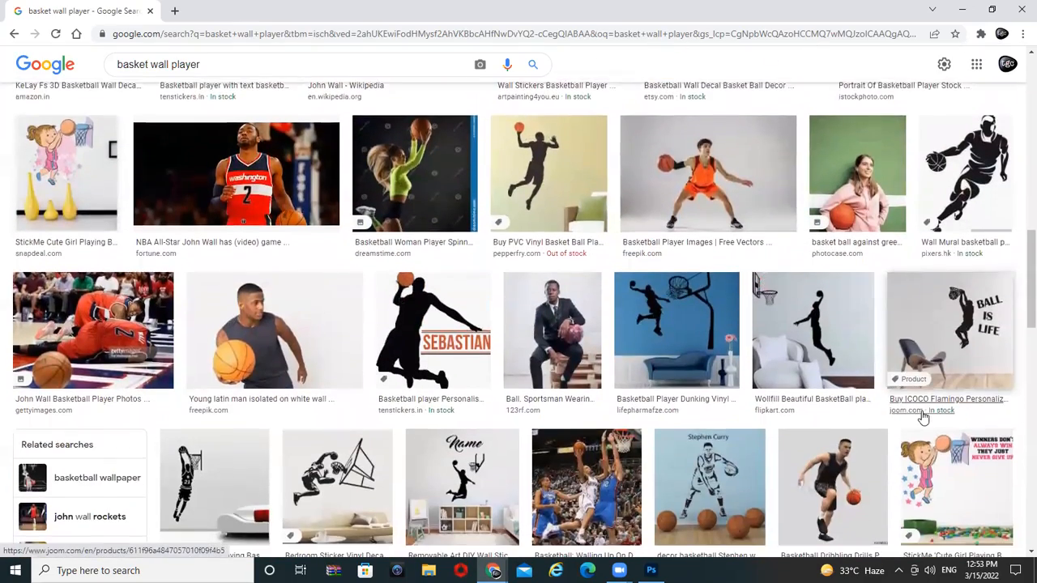
scroll(923, 416, "down", 2)
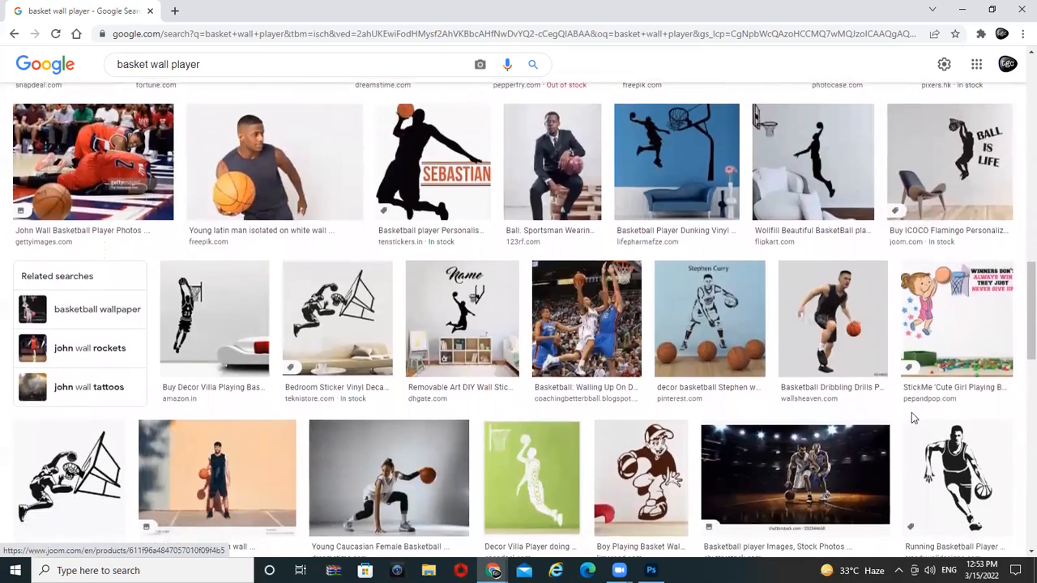
Step: Preview the Wallsheaven dribbling player image and the Freepik photo of a man holding a basketball
left_click(836, 311)
right_click(818, 136)
left_click(266, 364)
scroll(336, 340, "up", 5)
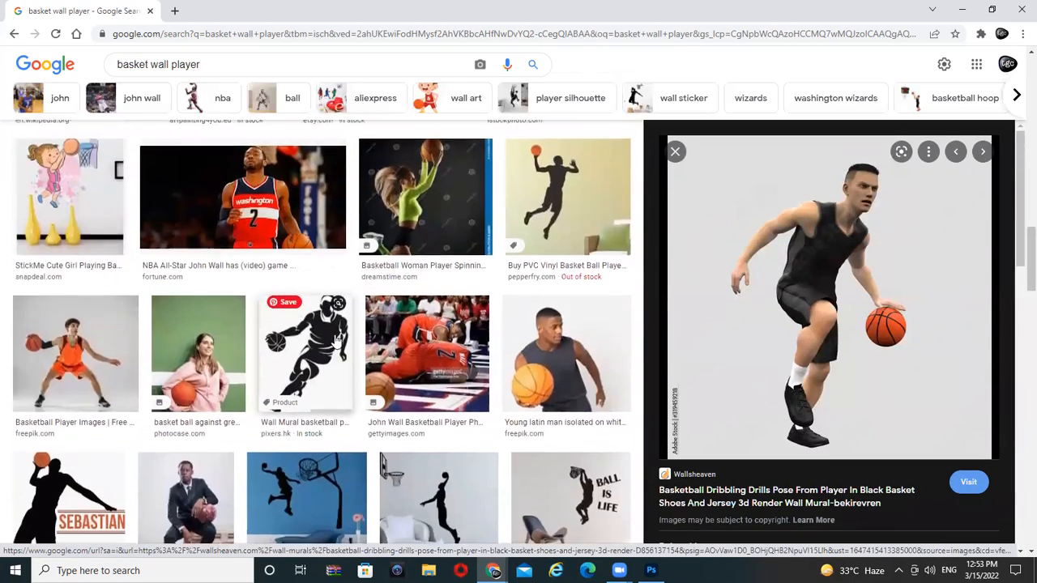
left_click(565, 353)
scroll(375, 247, "down", 5)
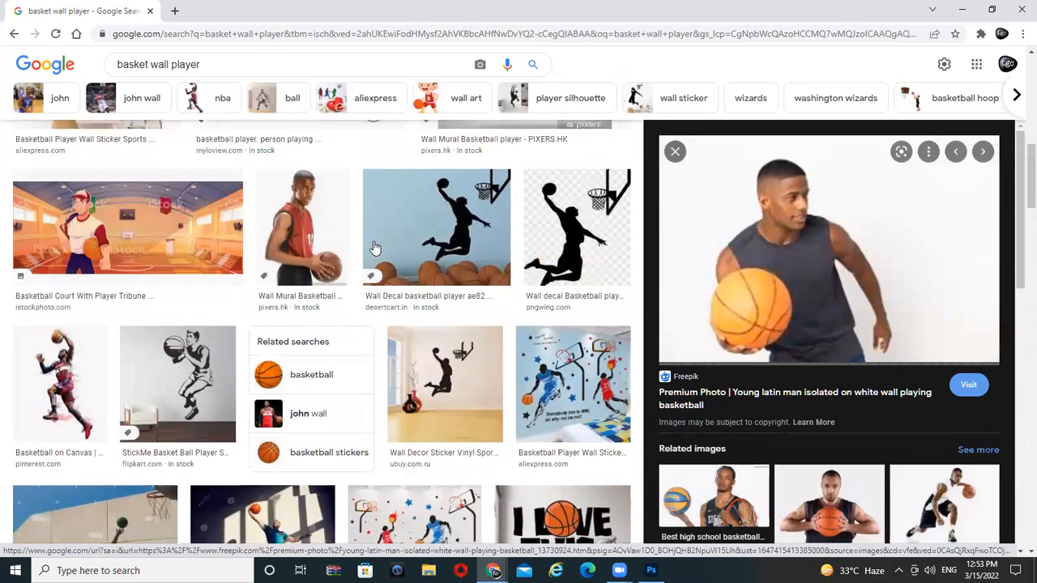
Step: Open the Pixers result "Wall Mural Basketball Player Holding Ball" and copy its image
scroll(375, 248, "up", 1)
left_click(324, 277)
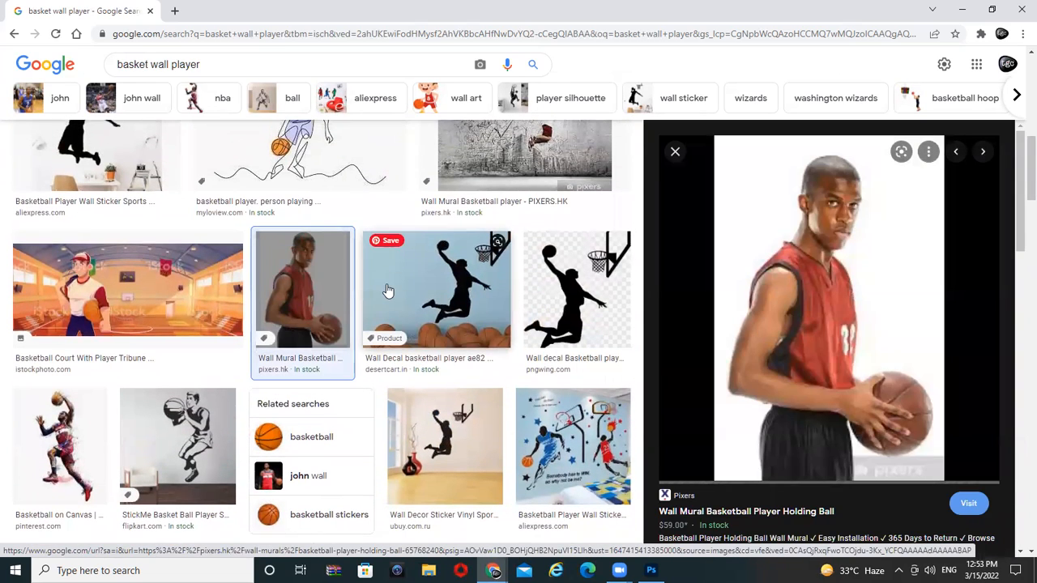
right_click(792, 283)
left_click(883, 440)
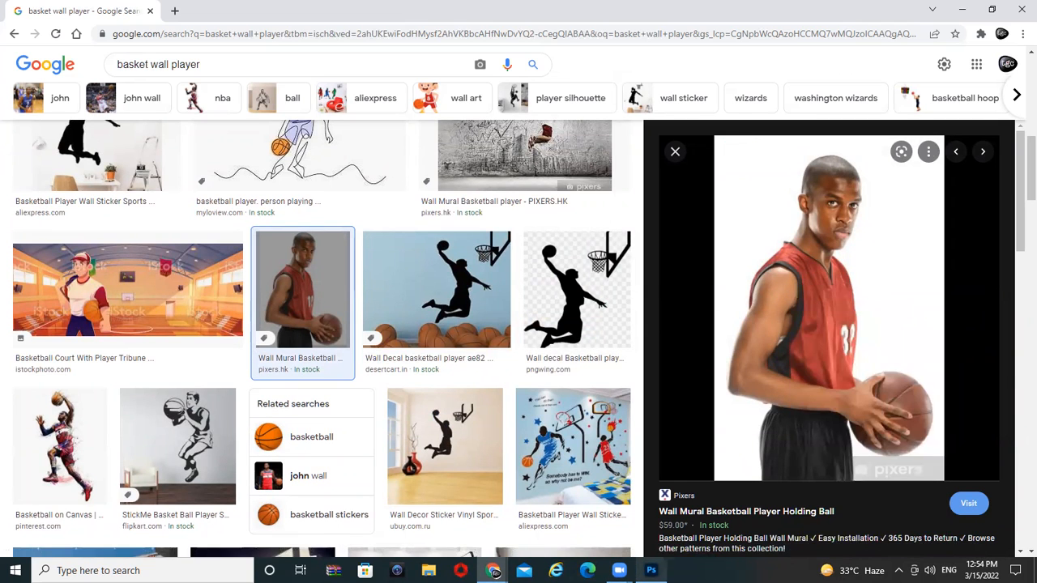
Step: Return to Photoshop, create a new 6.472 x 9.722 in document at 72 ppi, and paste the basketball player image
key("alt+Tab")
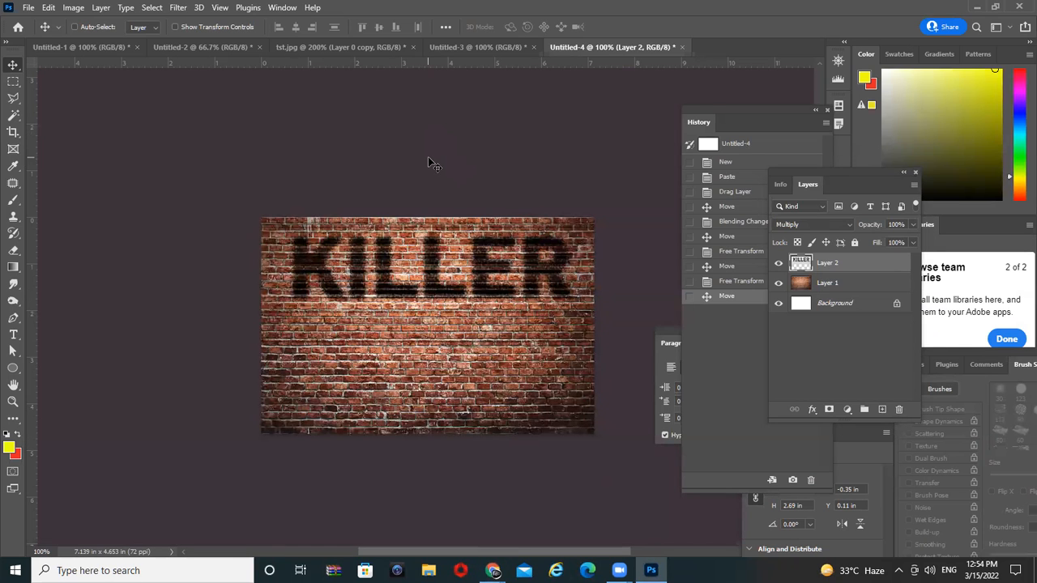
key("ctrl+n")
key("Return")
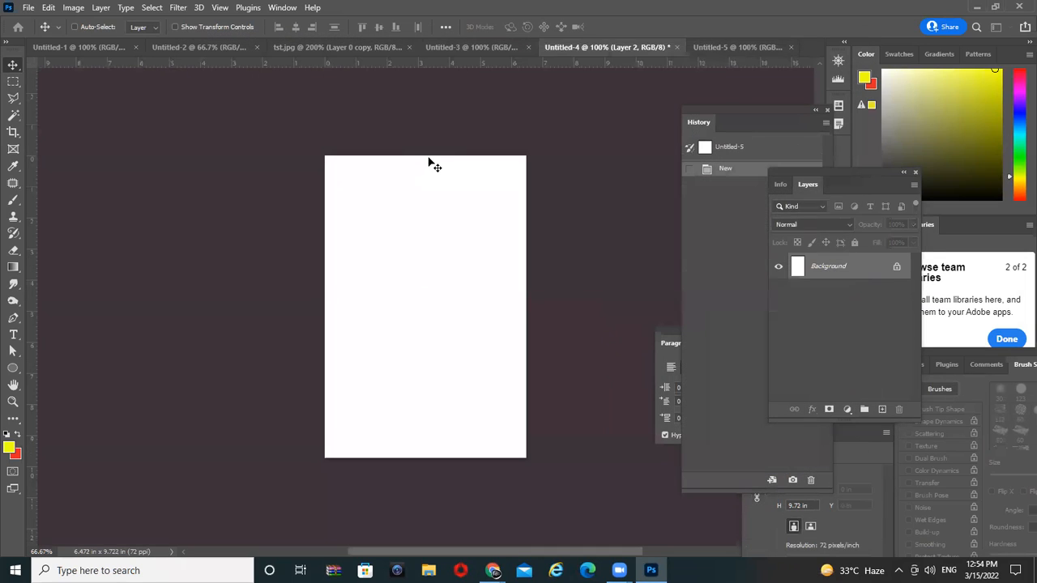
key("ctrl+v")
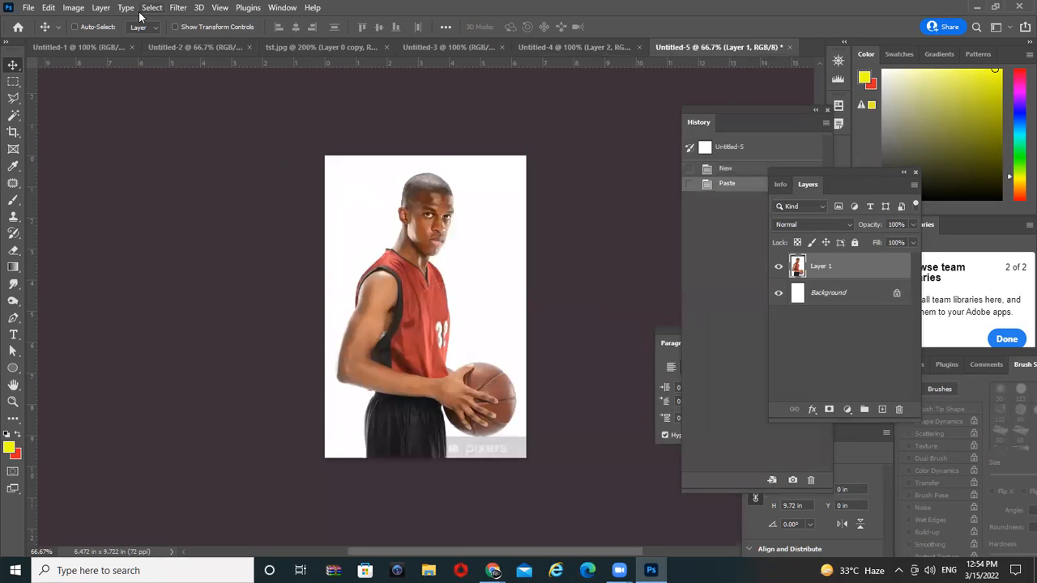
Step: Select the basketball player with Select Subject and move the selection into the brick wall document, Untitled-4
left_click(152, 9)
left_click(194, 158)
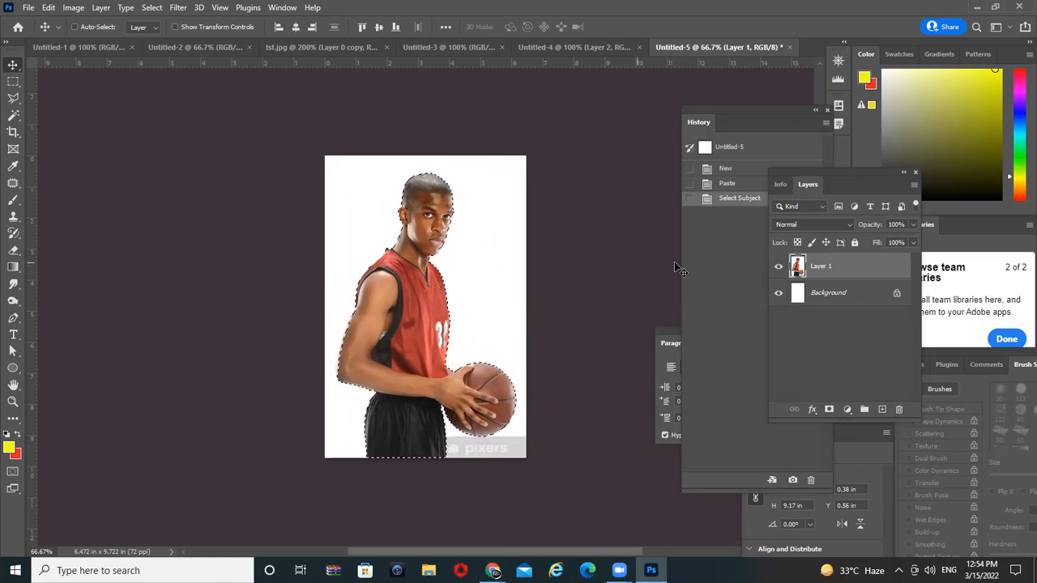
left_click_drag(660, 264, 456, 45)
left_click_drag(583, 46, 417, 218)
Step: Try scaling the player to about 3.44 in high on the lower part of the wall, and undo the transform
key("ctrl+t")
left_click_drag(515, 166, 371, 454)
left_click_drag(312, 486, 353, 330)
left_click_drag(413, 288, 385, 269)
left_click(391, 370, "ctrl")
key("Return")
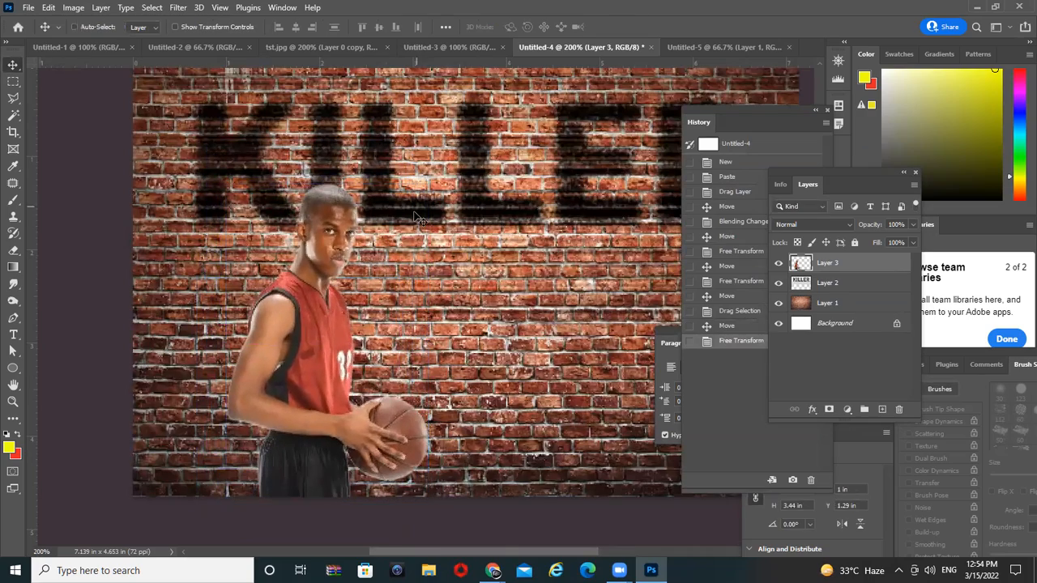
left_click(568, 252, "ctrl")
key("ctrl+minus")
key("ctrl+minus")
key("ctrl+minus")
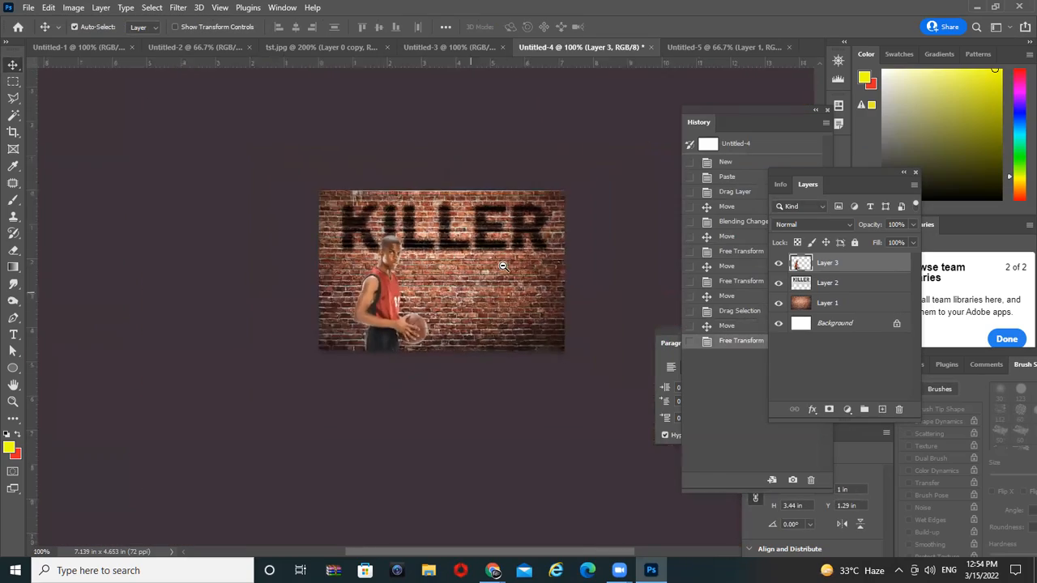
key("ctrl+z")
Step: Scale the player layer down proportionally to about 3.46 in high with Free Transform
key("ctrl+t")
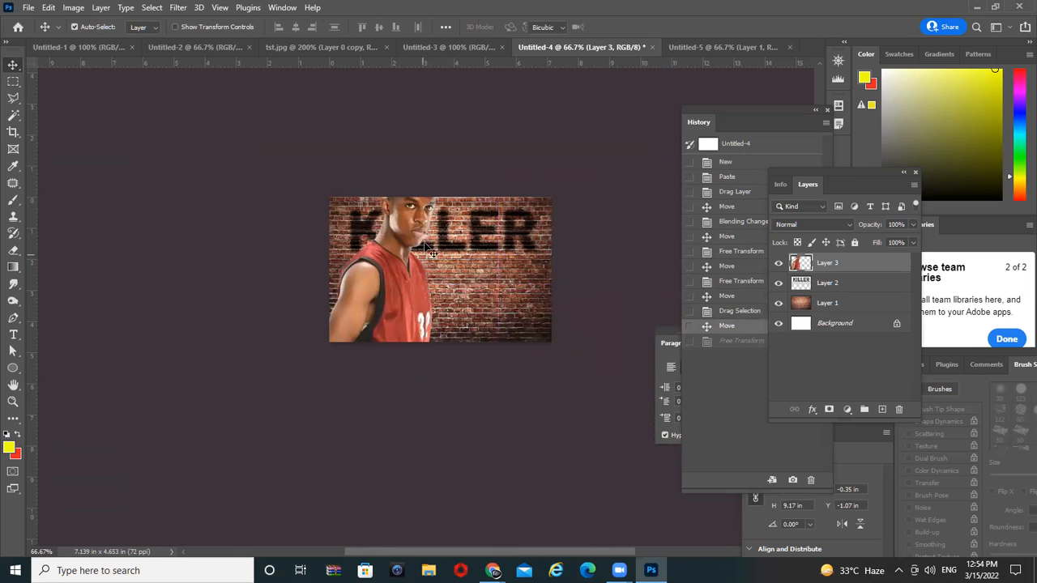
left_click_drag(497, 163, 390, 251)
key("ctrl+plus")
key("ctrl+plus")
key("ctrl+plus")
left_click_drag(329, 380, 336, 268)
key("Return")
Step: Move the player to the wall's bottom edge, about 1.21 in from its left edge, below the KILLER text
key("ctrl+minus")
key("ctrl+plus")
key("ctrl+minus")
left_click_drag(391, 281, 342, 356)
left_click_drag(331, 318, 335, 317)
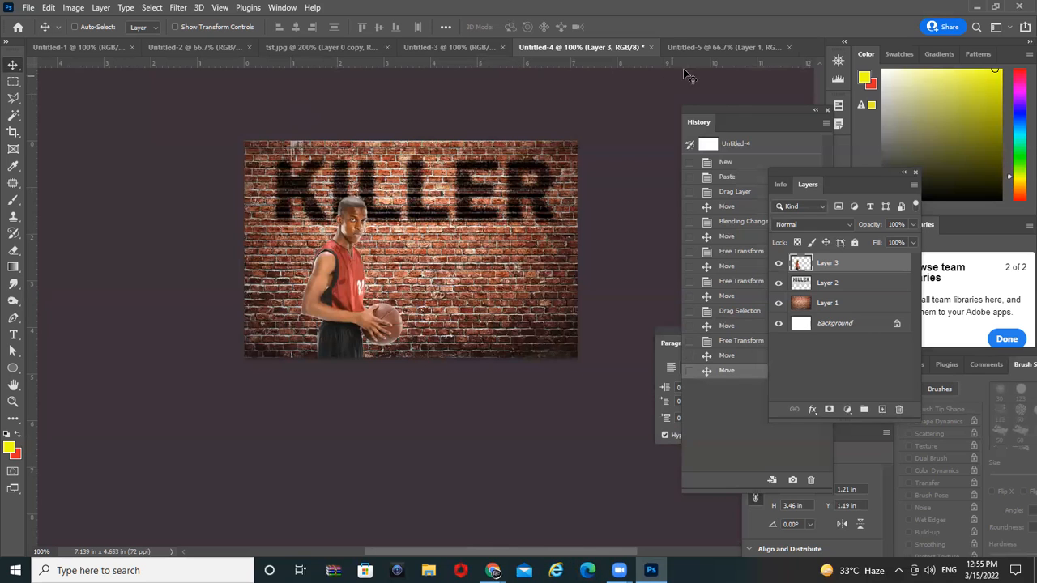
Step: Return to the player document, Untitled-5, deselect the player, and open the Filter Gallery with the Grain filter
left_click(708, 46)
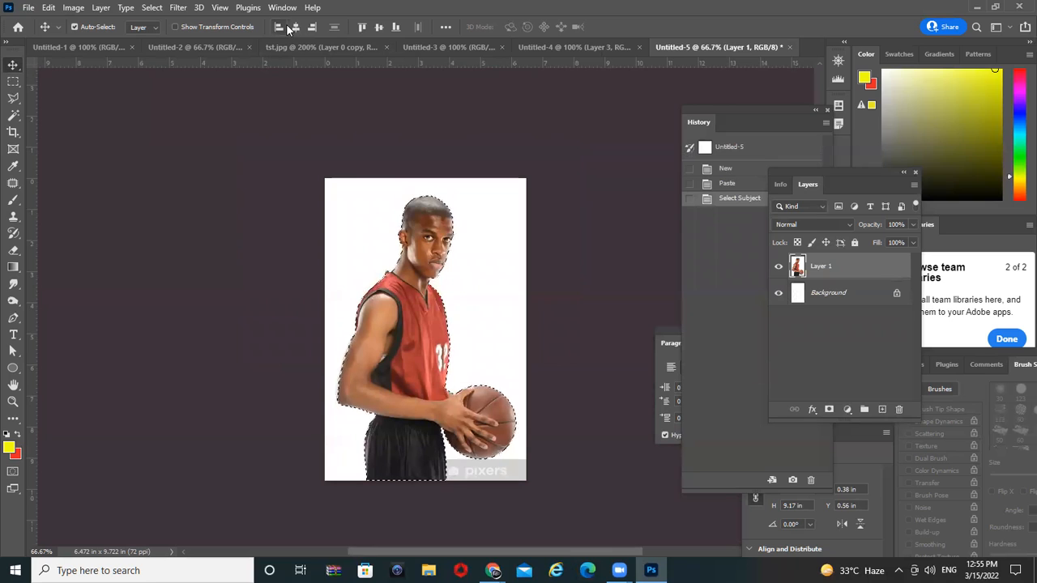
key("ctrl+d")
left_click(181, 7)
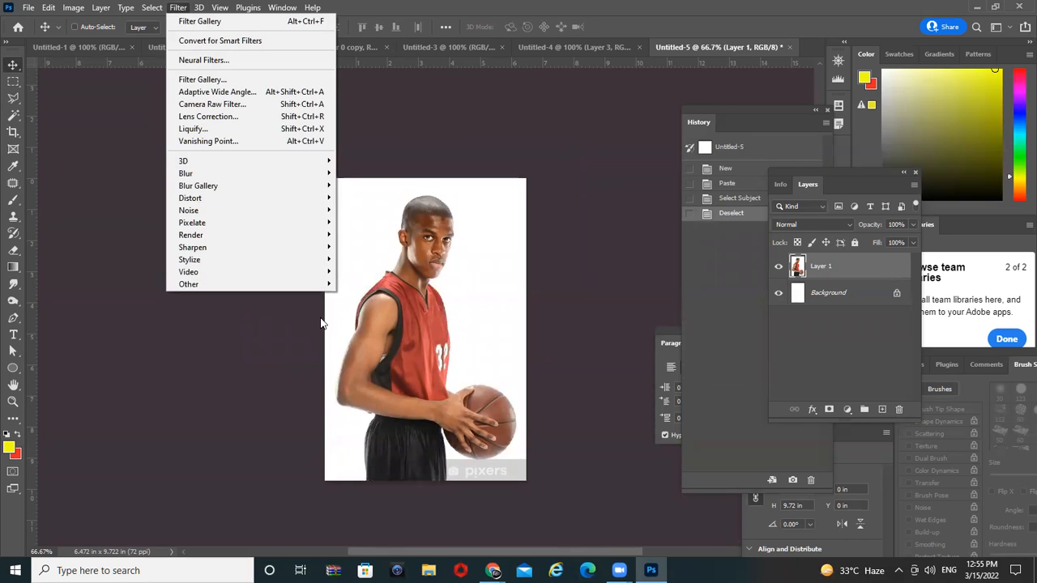
key("Escape")
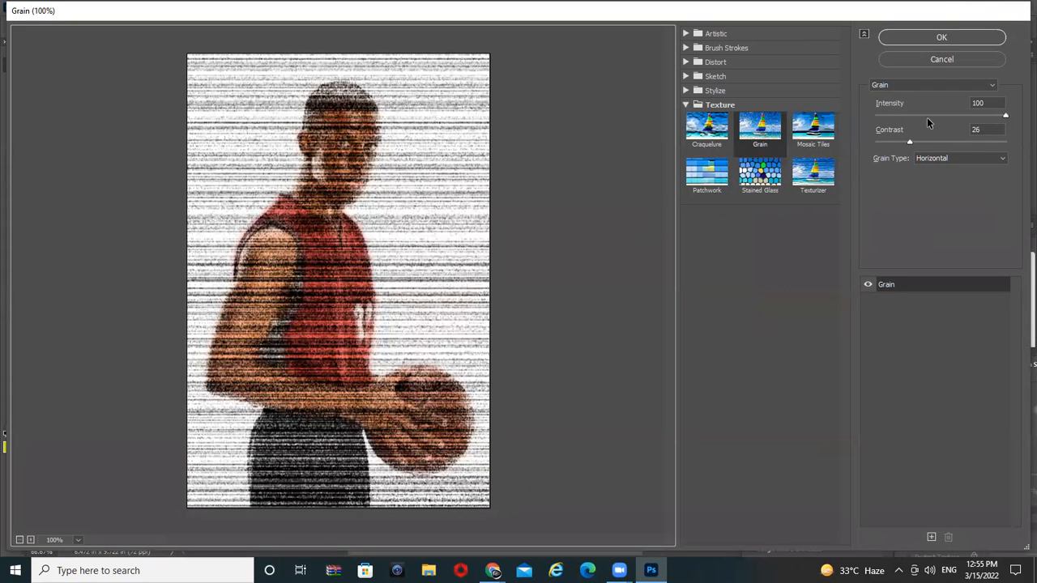
Step: Try Horizontal Grain at intensity 85 and contrast 69, preview Stained Glass on the player, and cancel the Filter Gallery
left_click(925, 116)
left_click_drag(959, 119, 985, 130)
left_click_drag(908, 142, 962, 155)
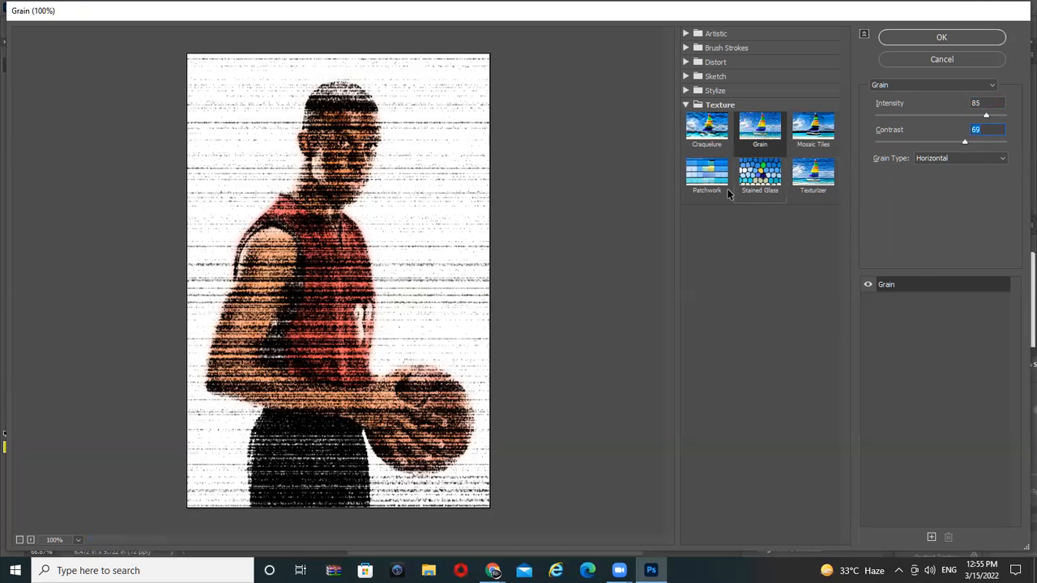
left_click(762, 170)
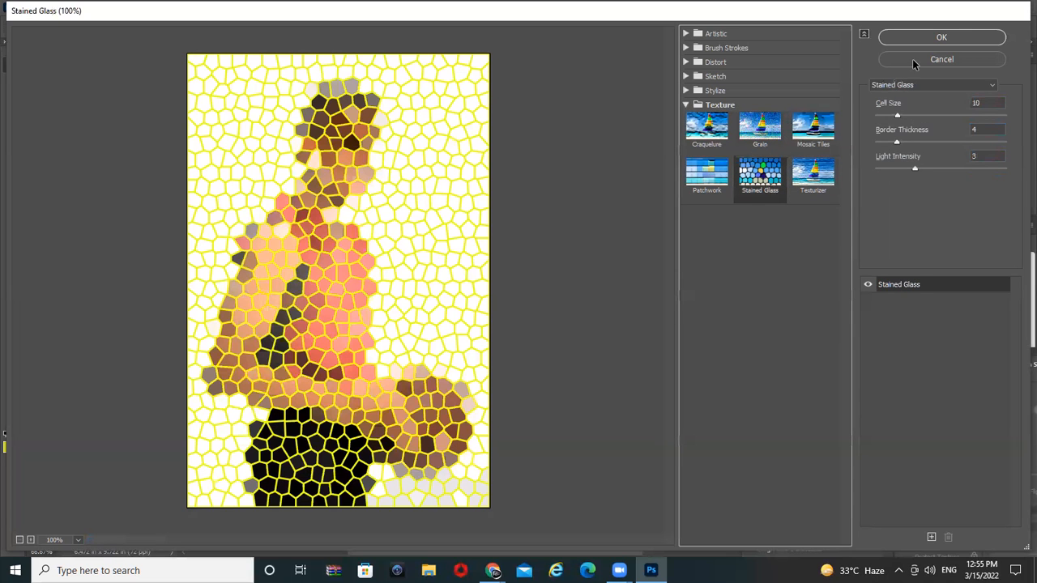
left_click(962, 59)
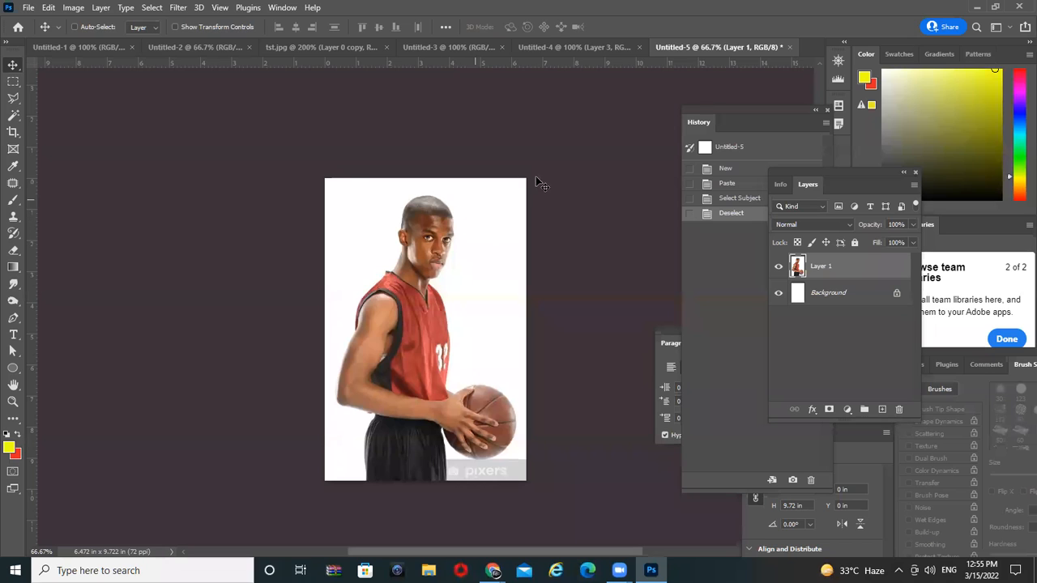
Step: Close the basketball player document, Untitled-5, and switch to the Untitled-3 document
left_click(790, 47)
left_click(513, 216)
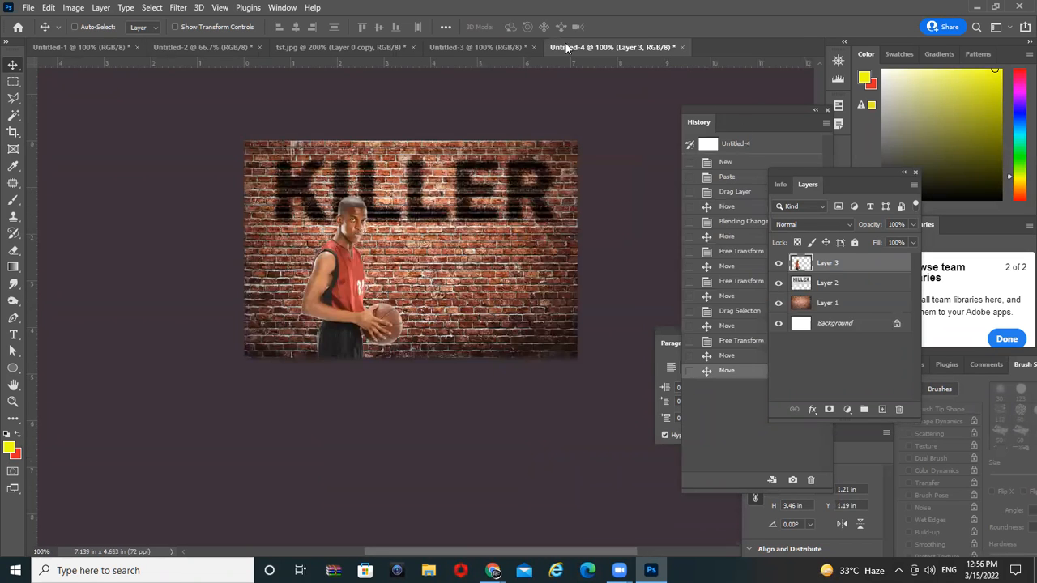
left_click(330, 46)
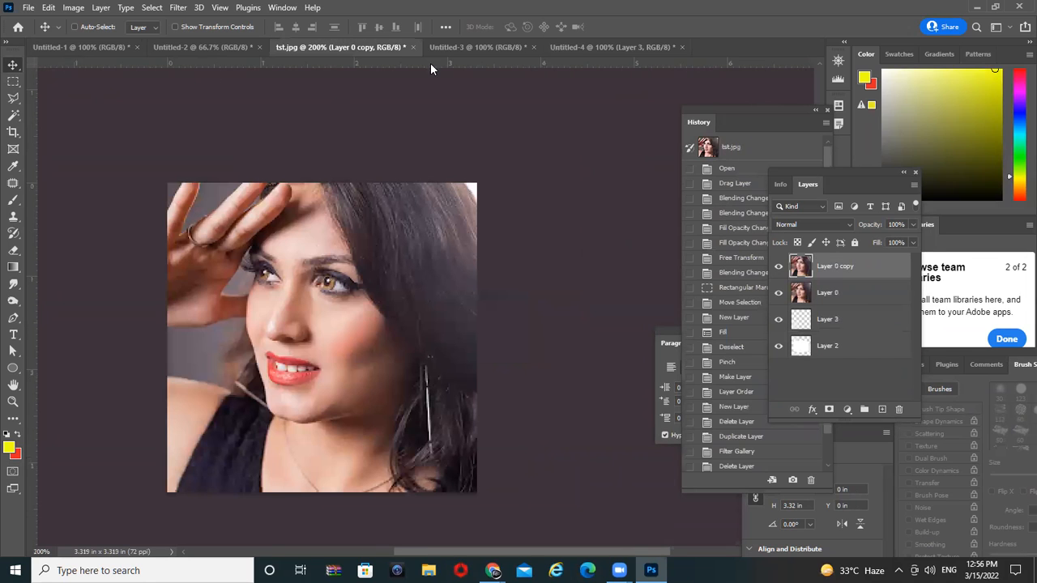
left_click(476, 46)
Step: Reset the colours to black and white and fill Untitled-3's Background with white as the foreground colour
key("d")
key("x")
key("alt+BackSpace")
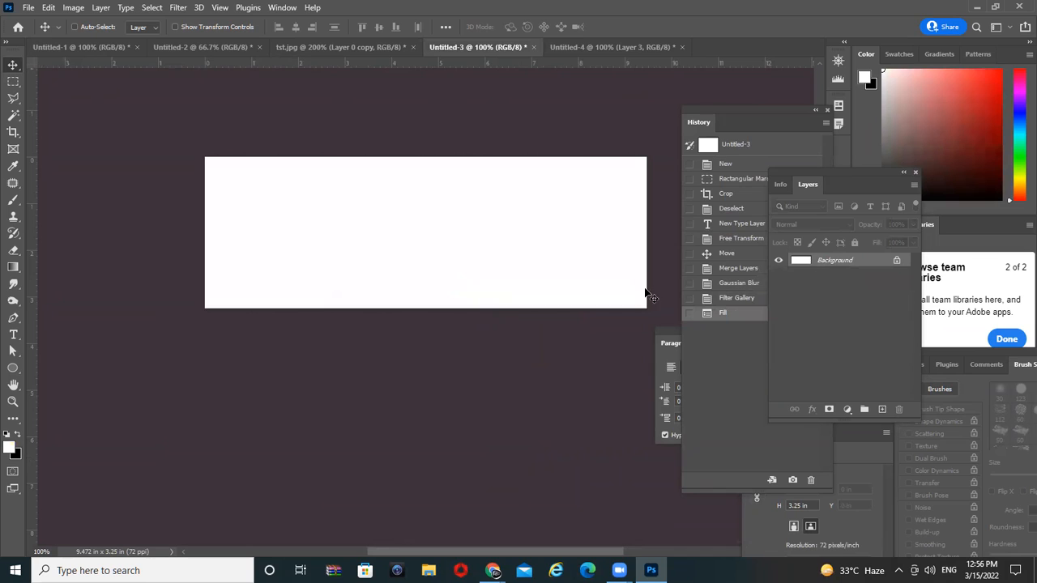
left_click(176, 9)
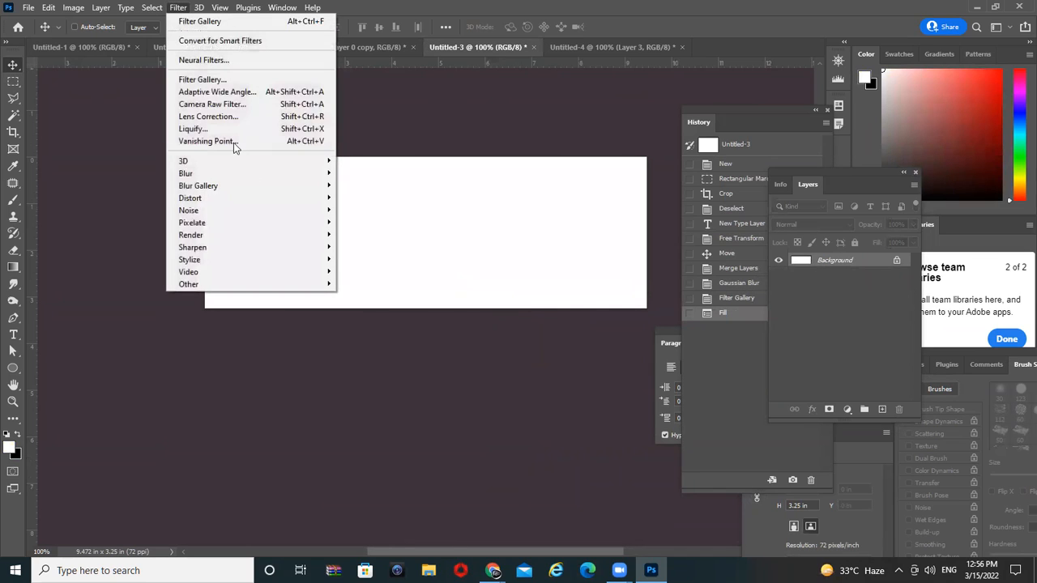
left_click(257, 80)
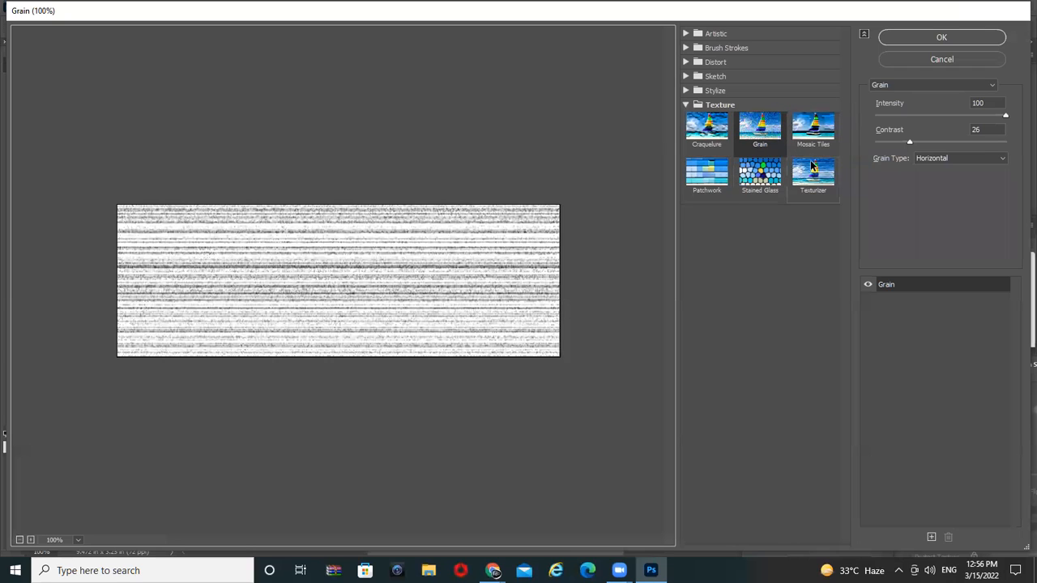
left_click(745, 185)
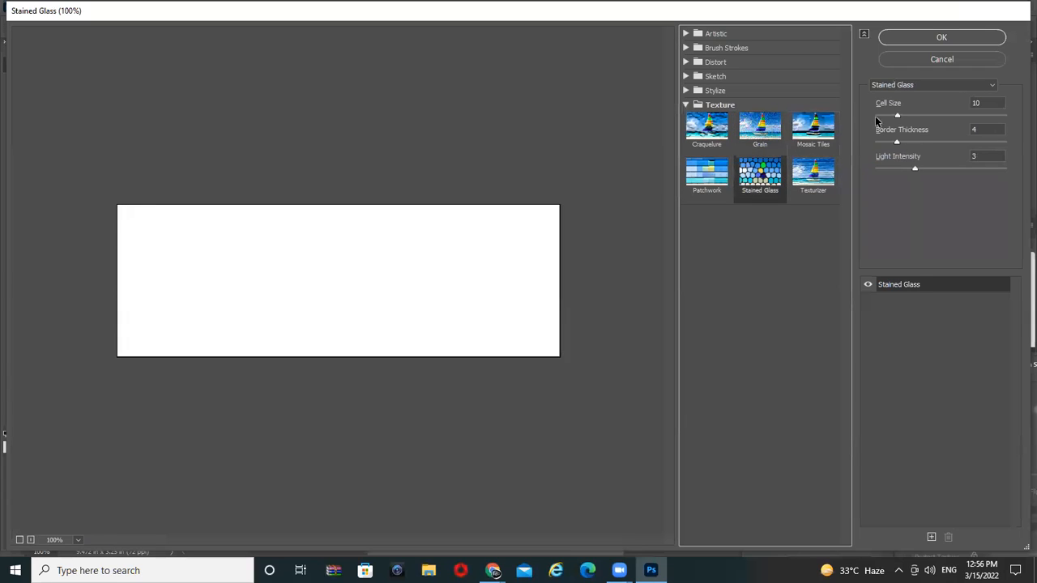
left_click_drag(894, 115, 963, 127)
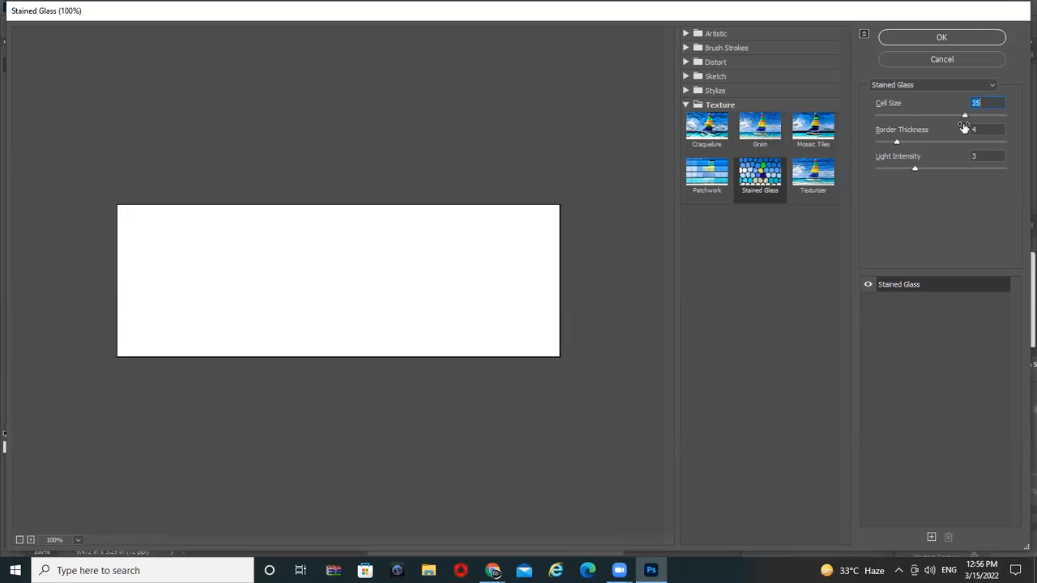
left_click(941, 59)
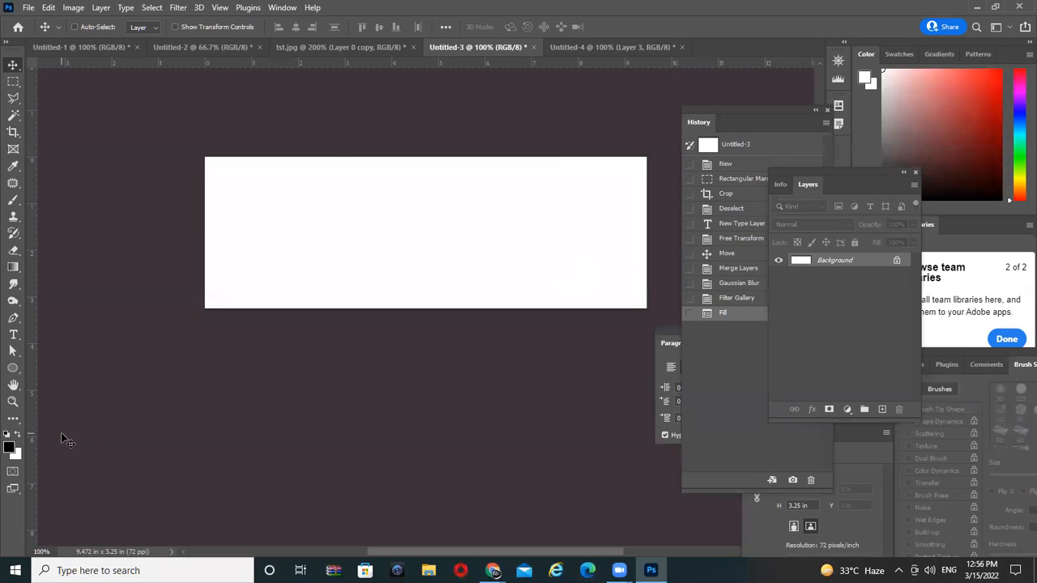
Step: Apply the Stained Glass filter to the white Background with black borders, cell size 5, border thickness 6 and light intensity 3
left_click(176, 8)
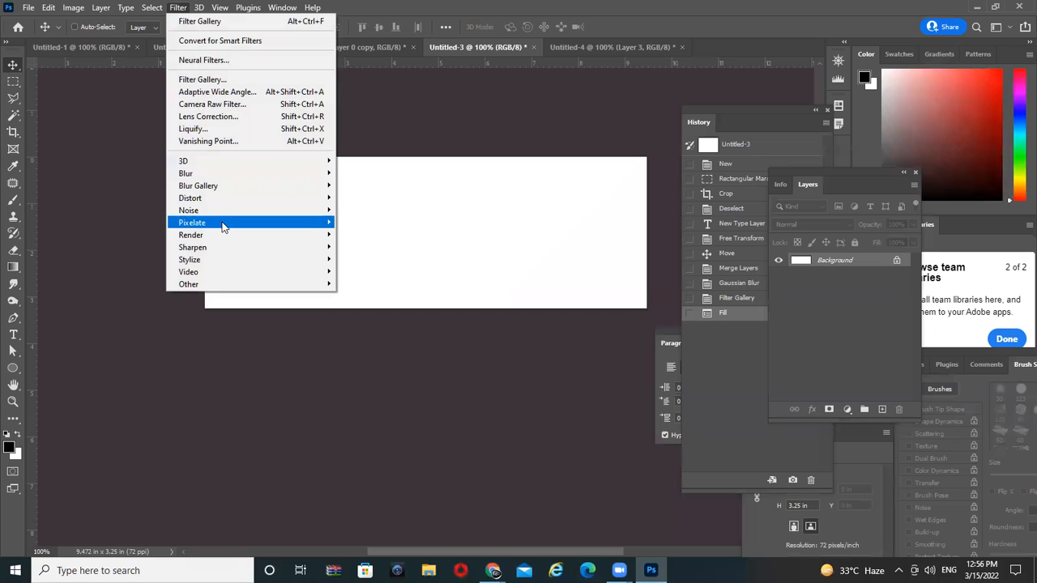
mouse_move(242, 205)
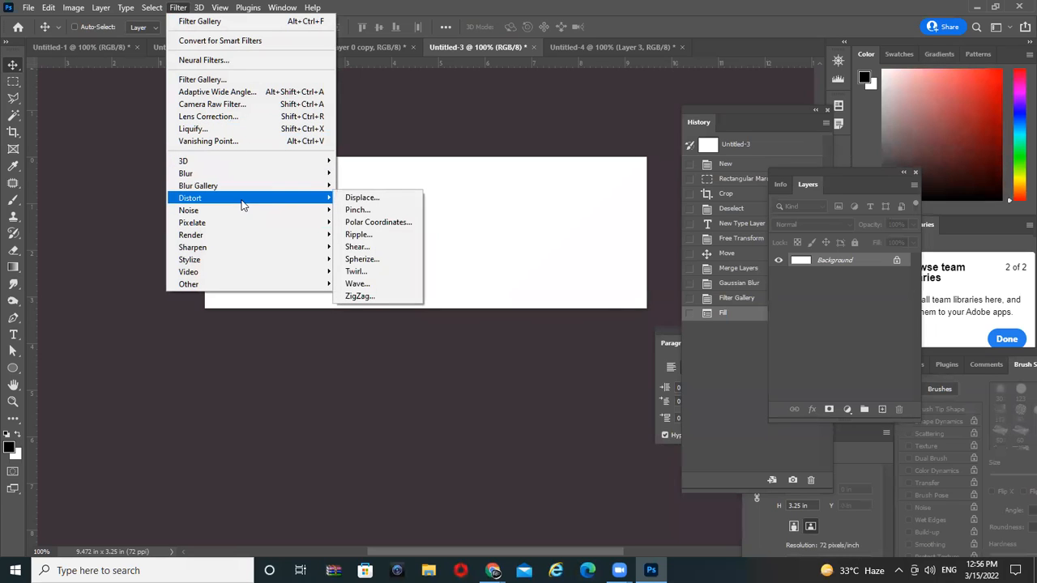
left_click(235, 79)
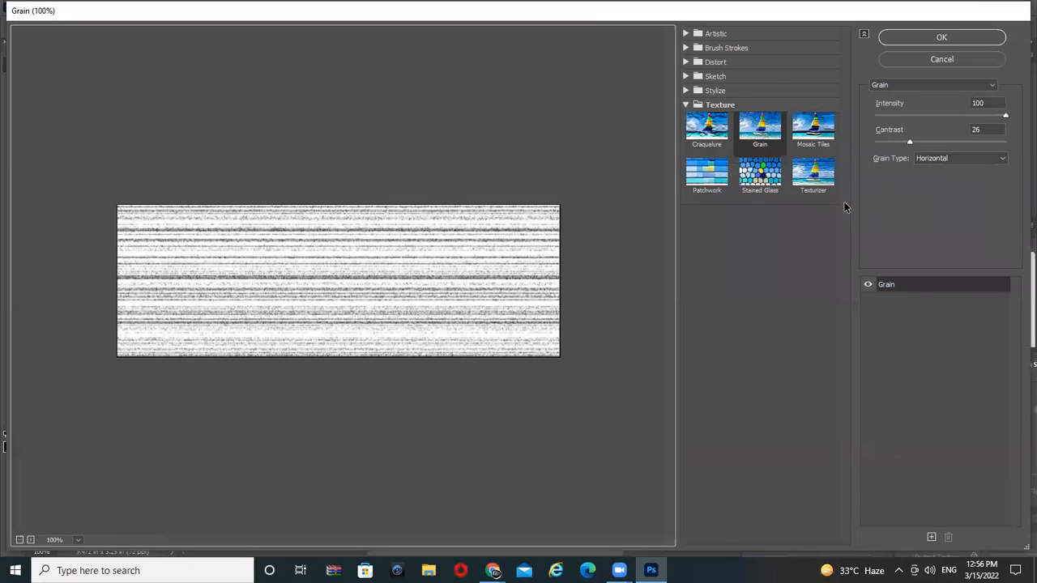
left_click(767, 184)
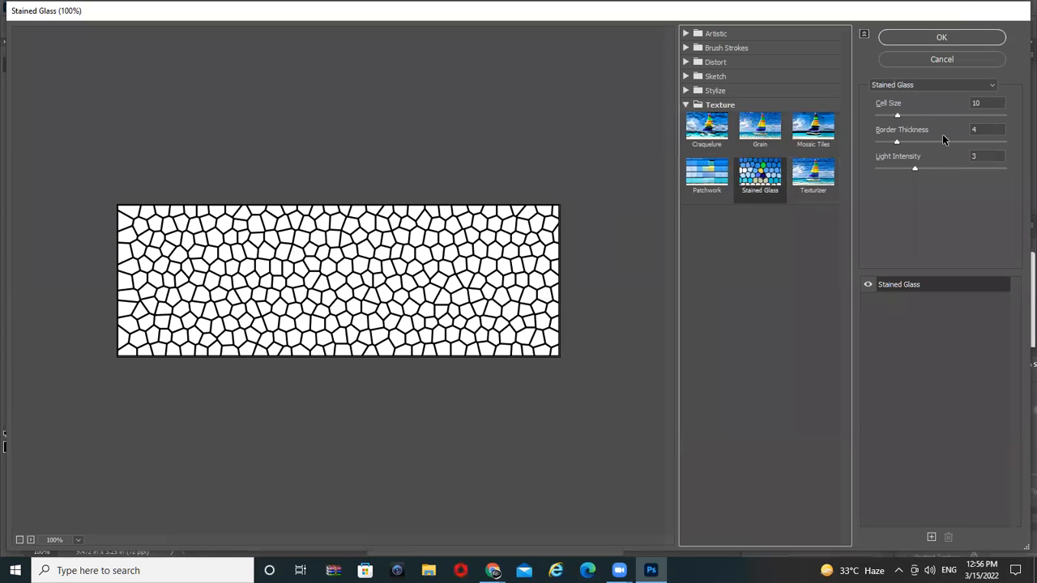
mouse_move(896, 116)
left_mouse_down()
mouse_move(928, 118)
mouse_move(901, 131)
mouse_move(916, 141)
mouse_move(884, 119)
left_mouse_up()
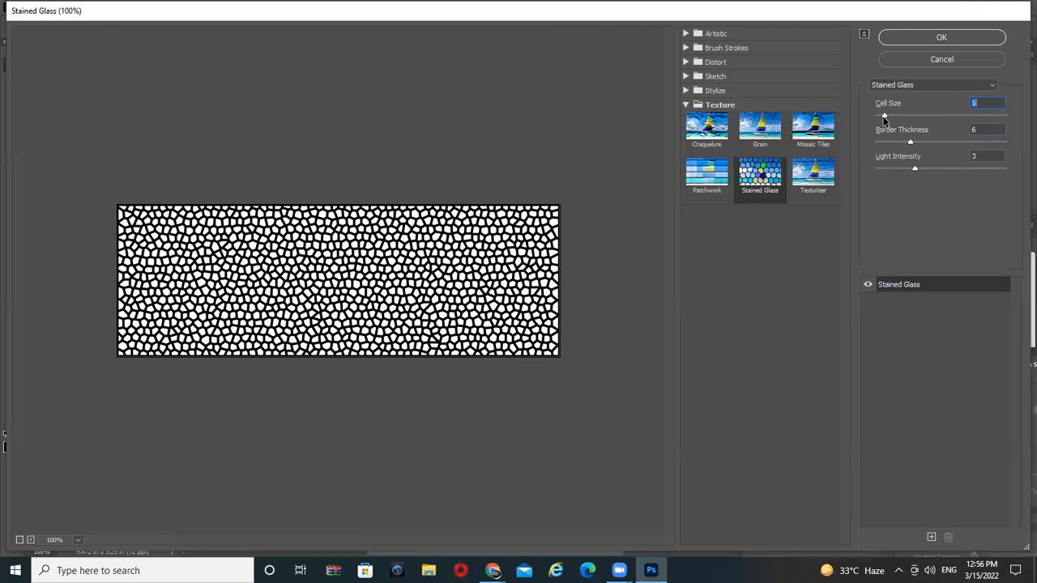
left_click(972, 38)
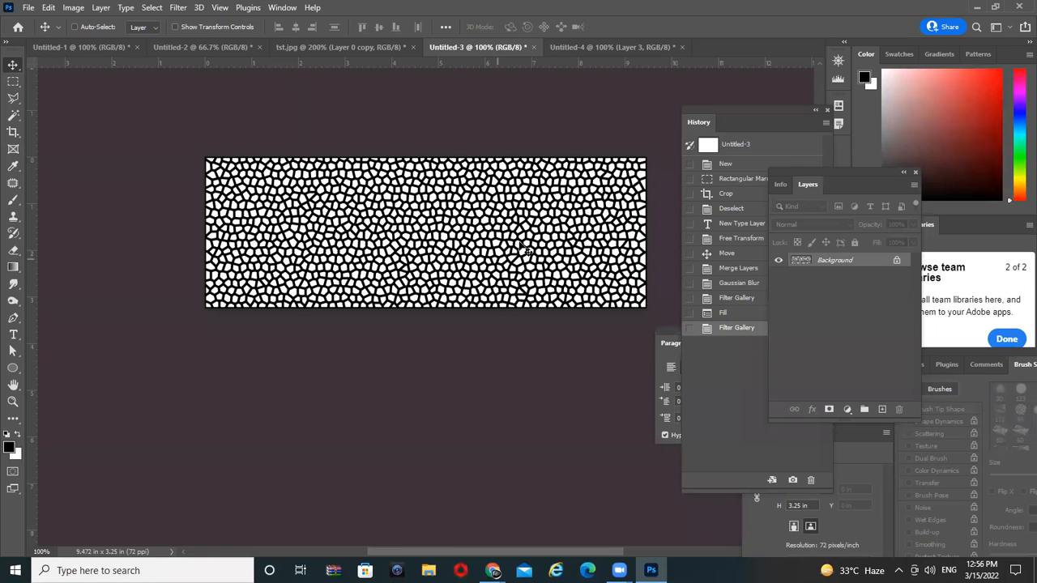
Step: Select the white cells of the stained glass pattern with Color Range and copy them to a new layer
left_click(175, 8)
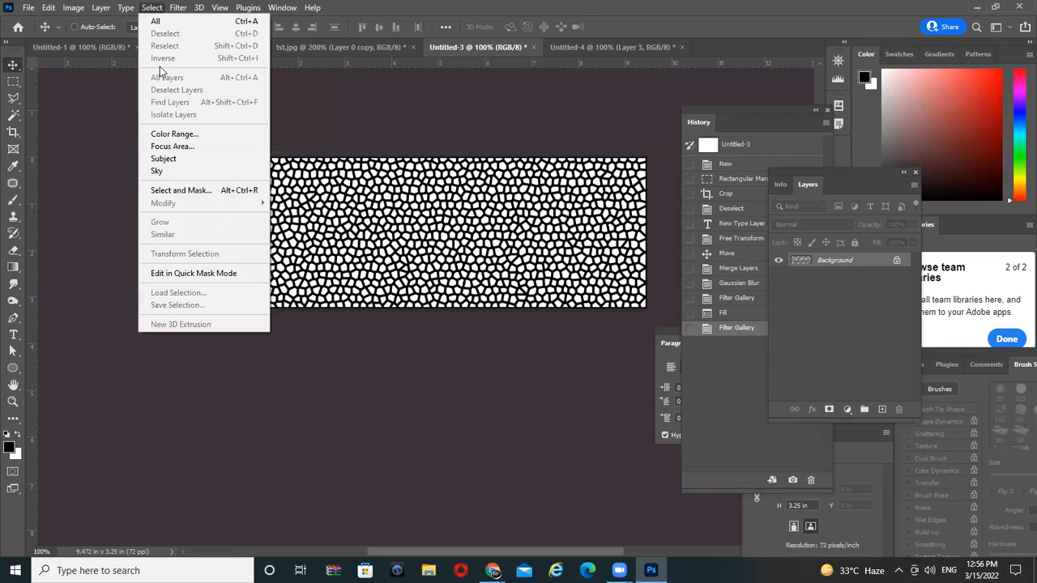
left_click(198, 134)
left_click(397, 248)
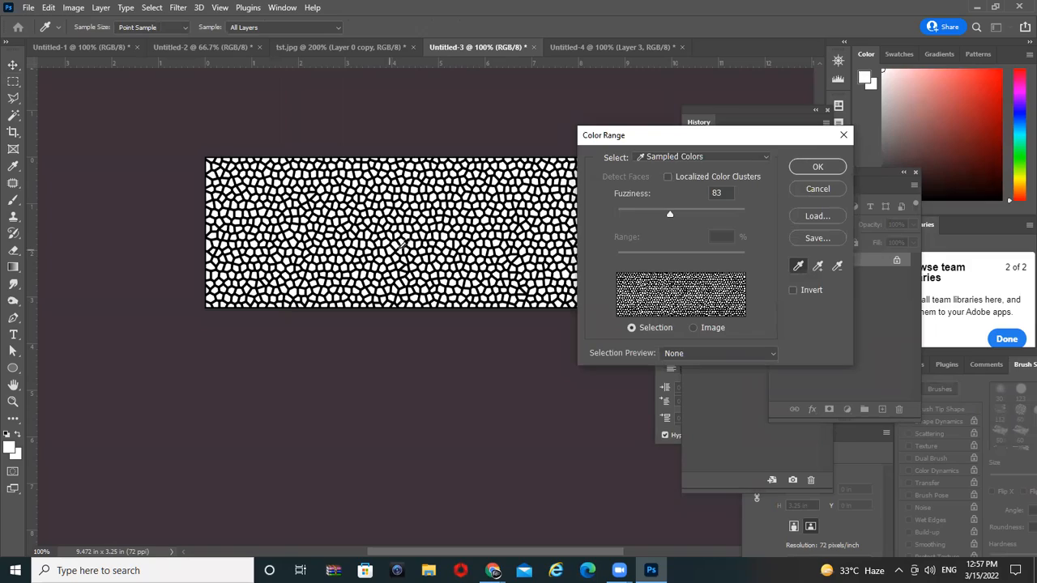
left_click(834, 161)
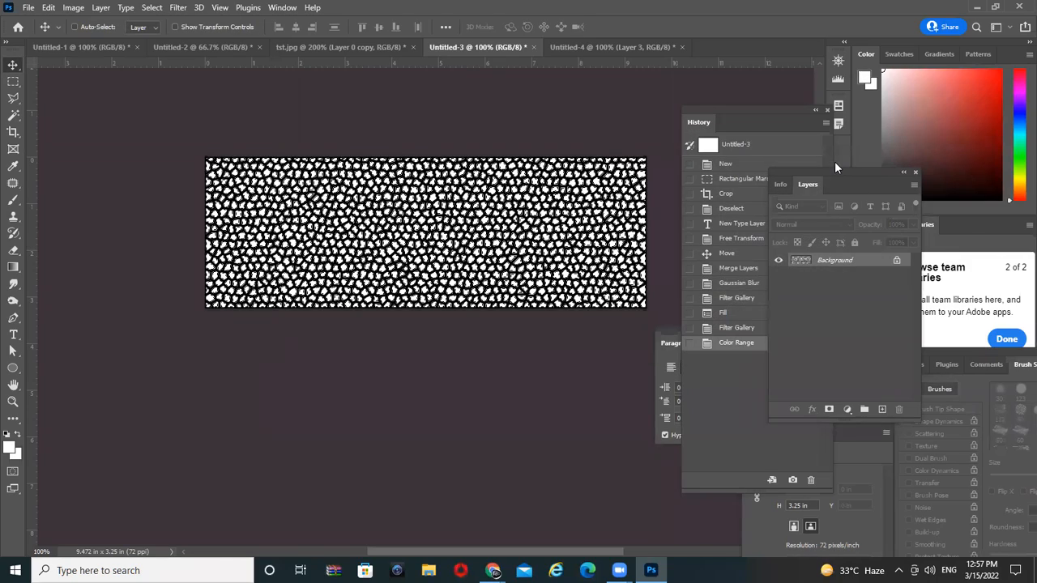
key("ctrl+j")
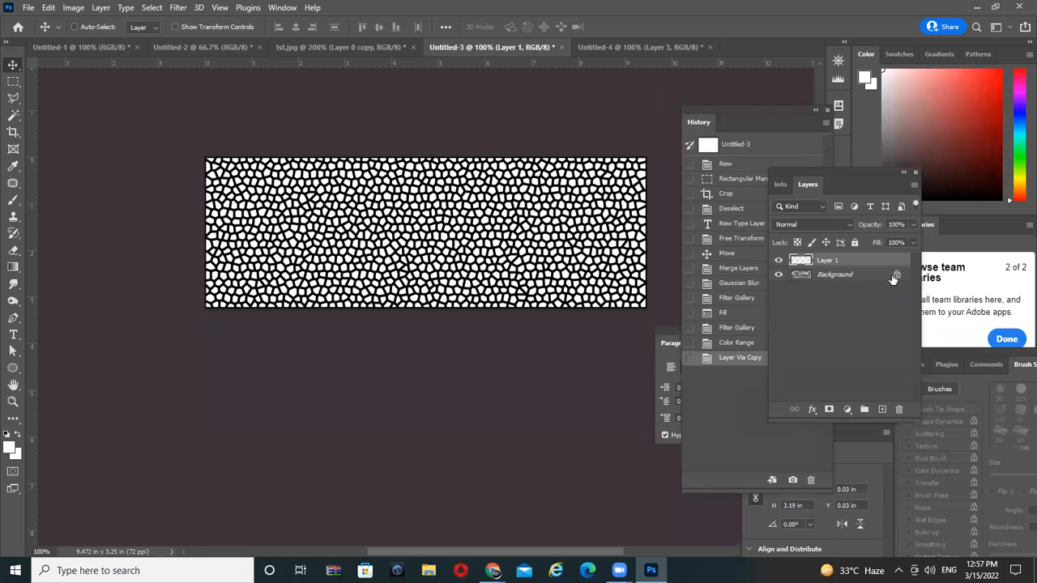
Step: Fill the Background layer with white, check the copied cells with the Background hidden, and reselect Layer 1
left_click(858, 281)
key("d")
key("x")
key("alt+BackSpace")
left_click(776, 276)
left_click(776, 276)
left_click(776, 277)
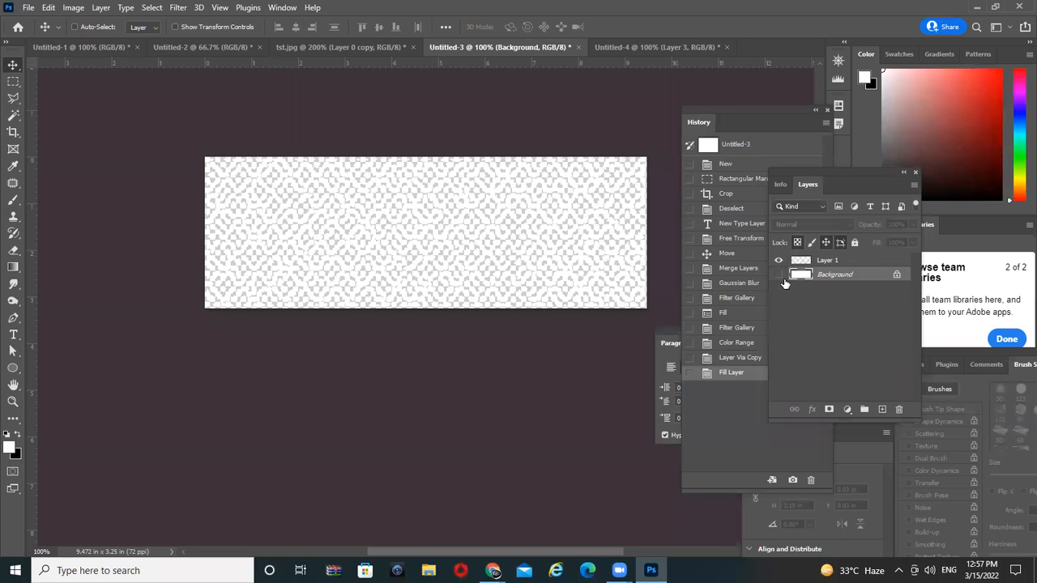
left_click(777, 277)
left_click(842, 263)
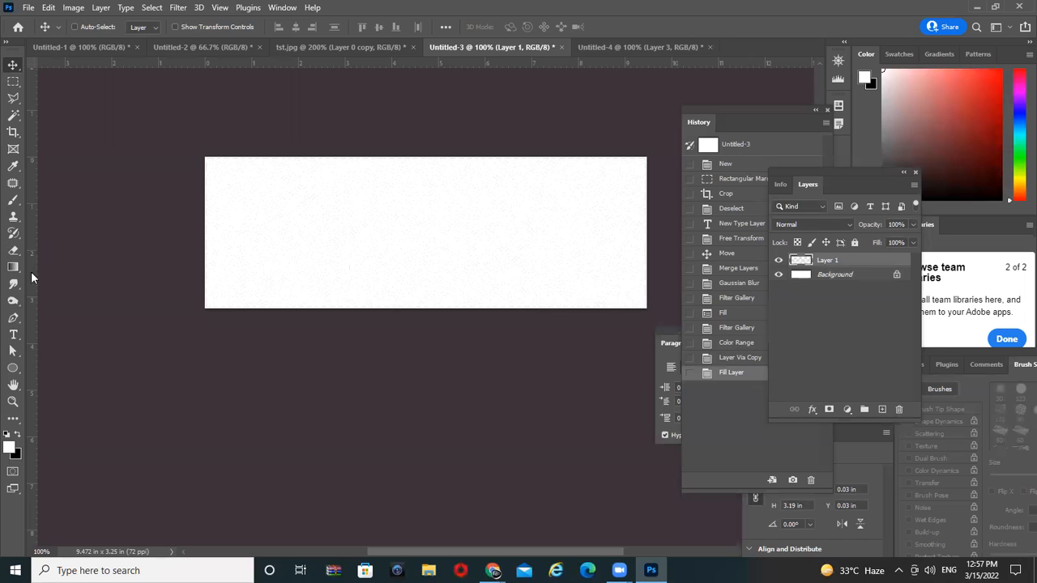
Step: Add the text "snake" in DIN Black on the white canvas above the cell layer
left_click(13, 335)
left_click(354, 225)
key("BackSpace")
type("snake")
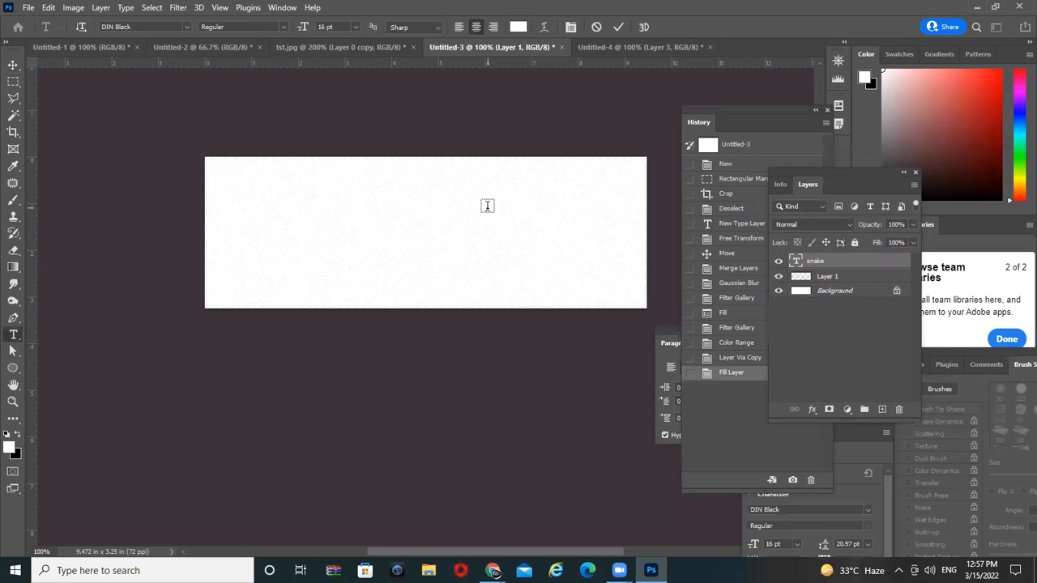
Step: Scale the snake text up proportionally to about 111 pt and fill it with black
key("ctrl+t")
left_click_drag(375, 232, 622, 293)
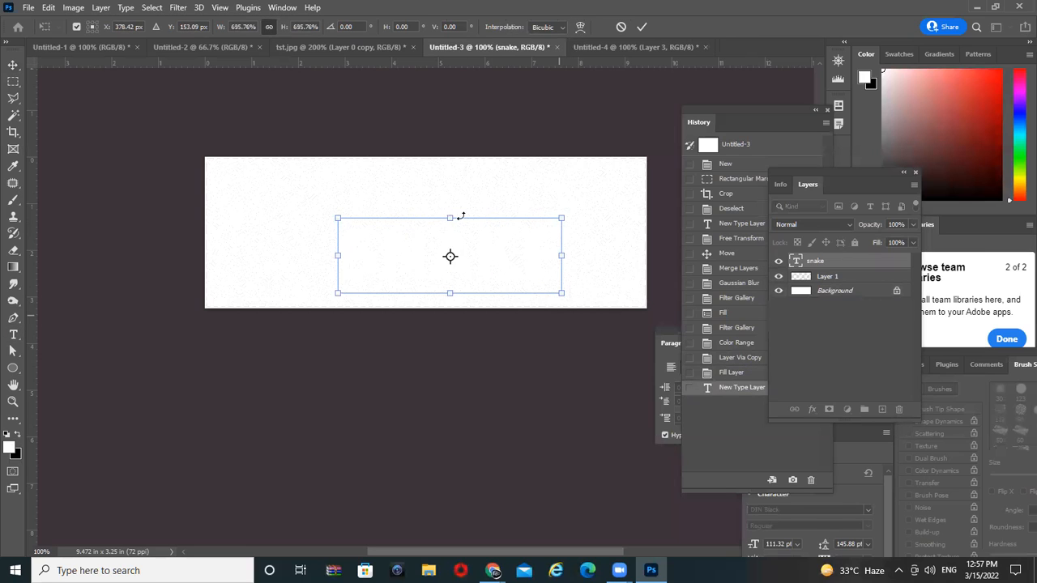
key("Return")
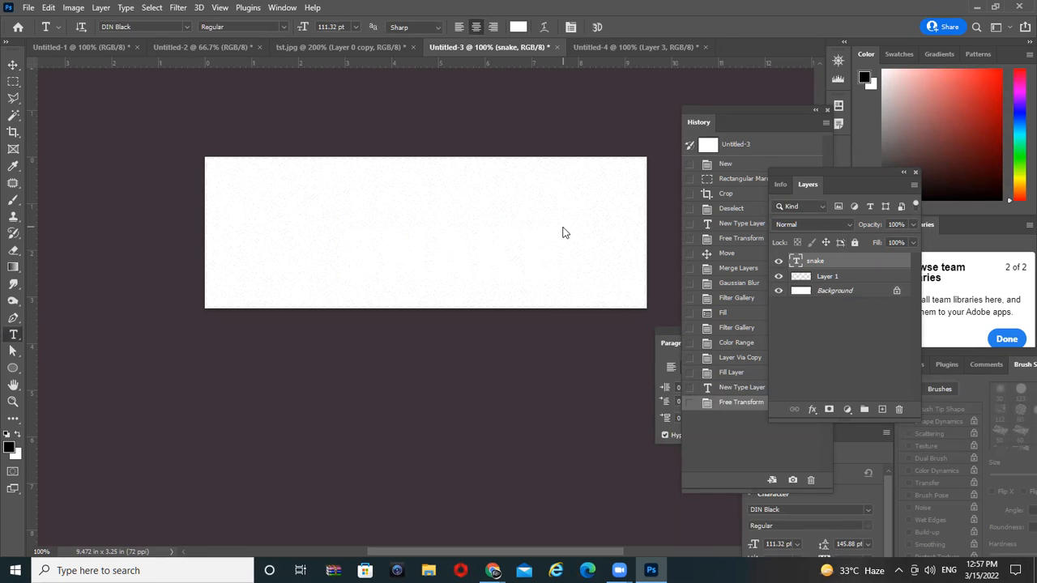
key("alt+BackSpace")
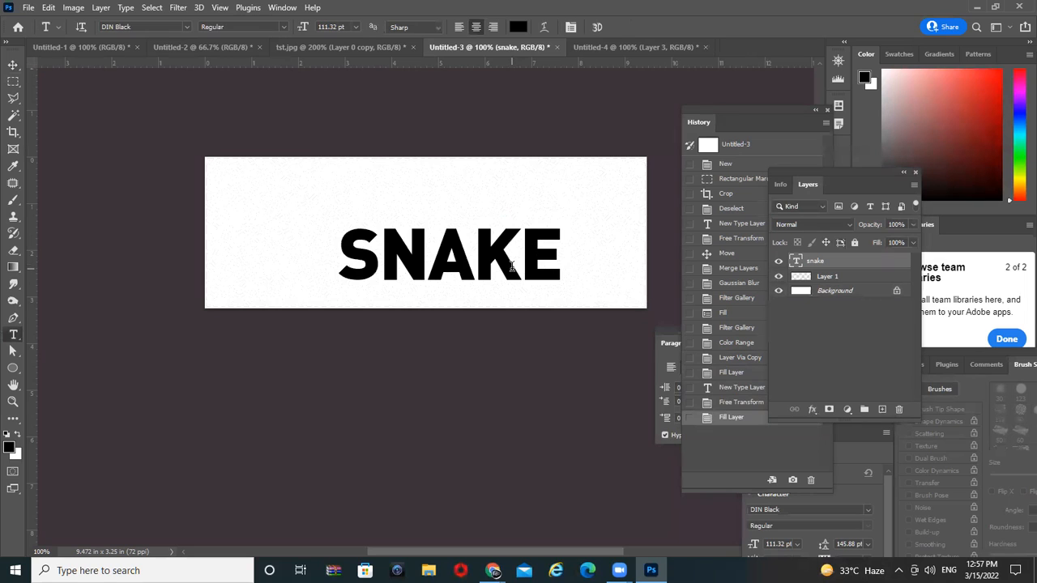
Step: Enlarge the black SNAKE text to about 191 pt so it spans most of the canvas, and reposition it within the canvas
left_click_drag(491, 271, 388, 223)
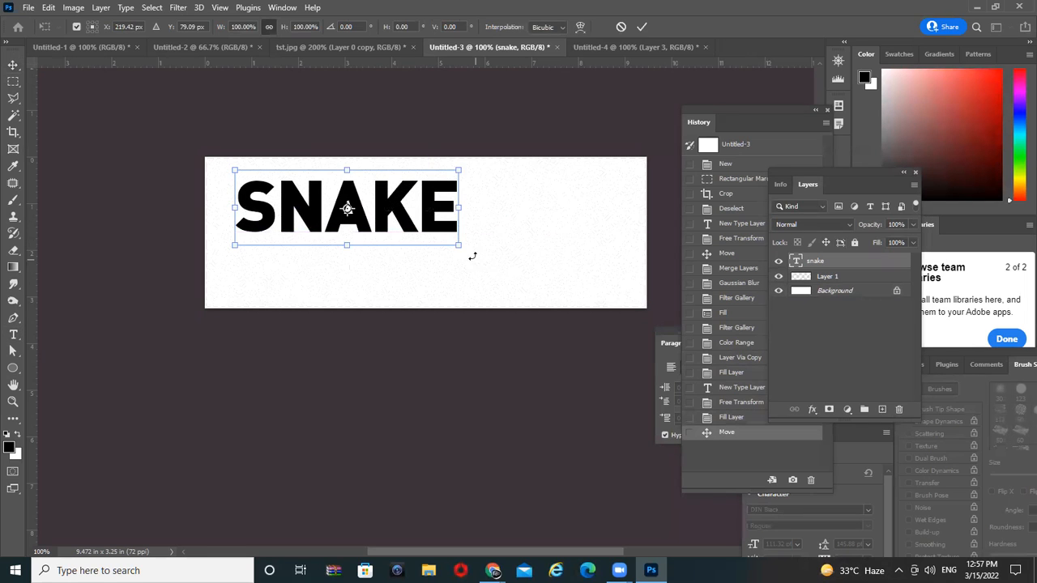
left_click_drag(461, 248, 619, 298)
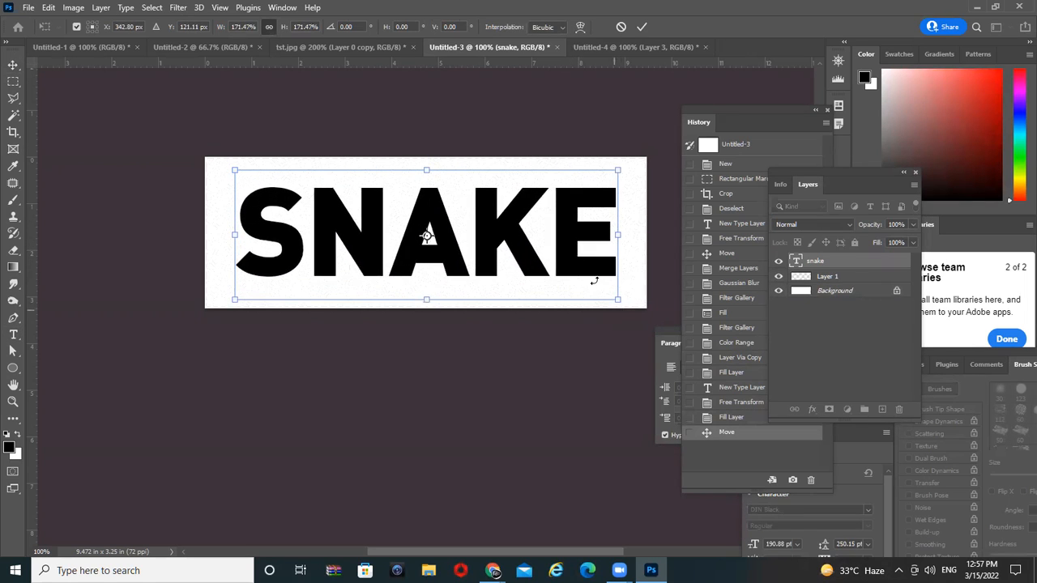
key("Return")
left_click_drag(350, 251, 332, 240)
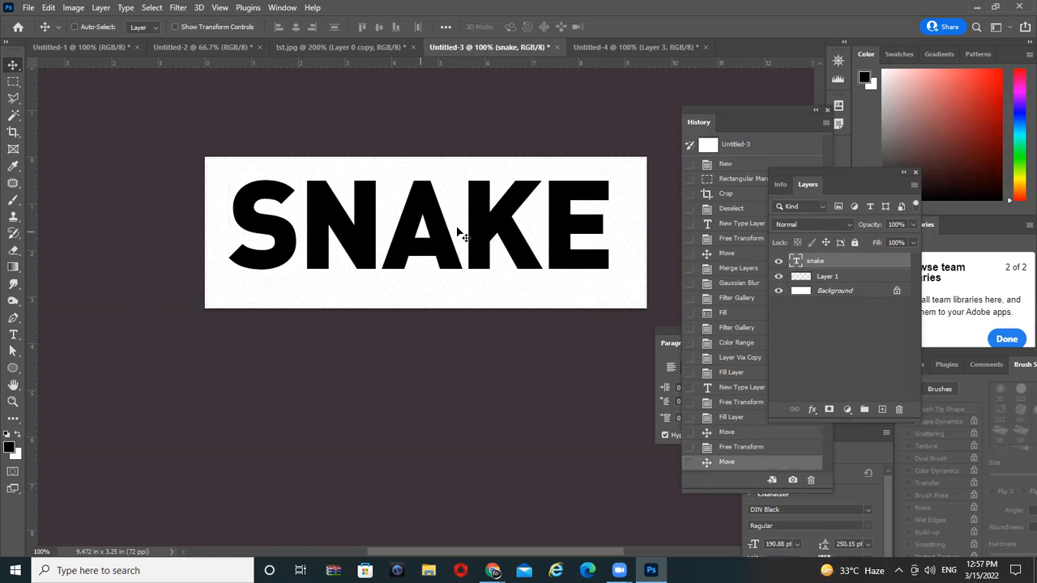
Step: Copy the part of Layer 1 inside the SNAKE text outline to a new layer, hiding the text layer, and fill the copied cells black
left_click(796, 261, "ctrl")
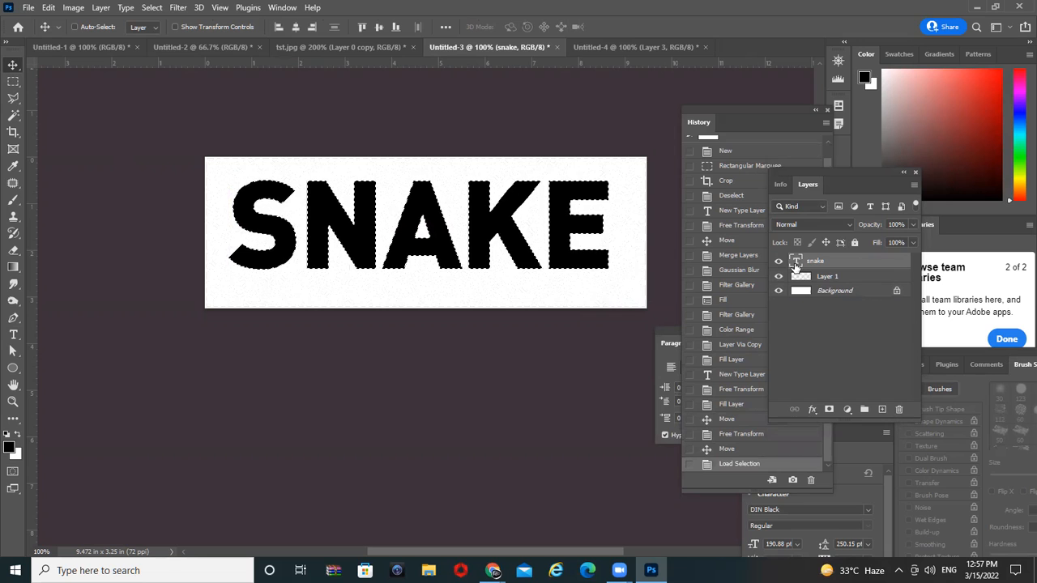
left_click(779, 261)
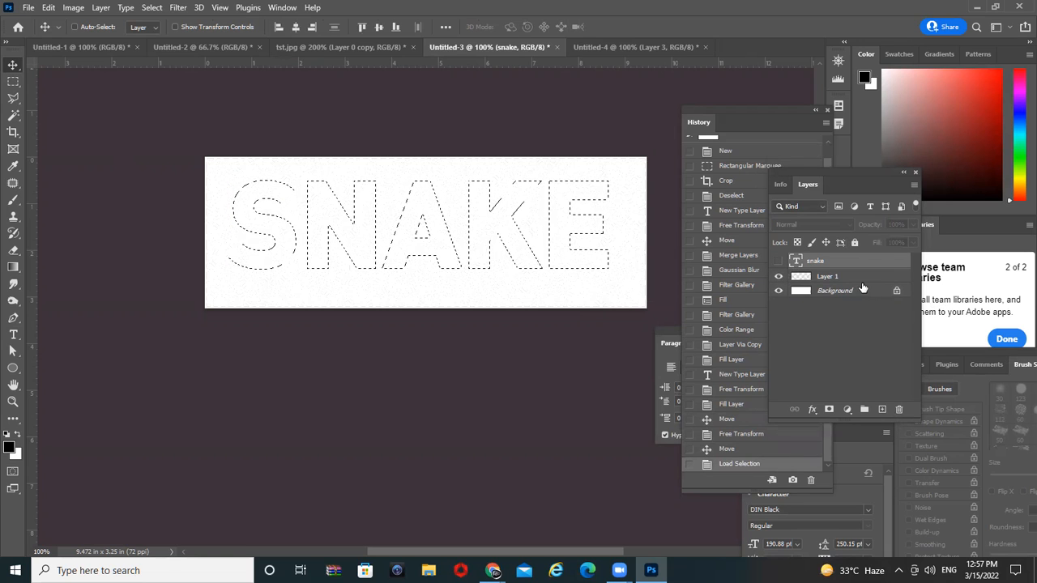
left_click(836, 277)
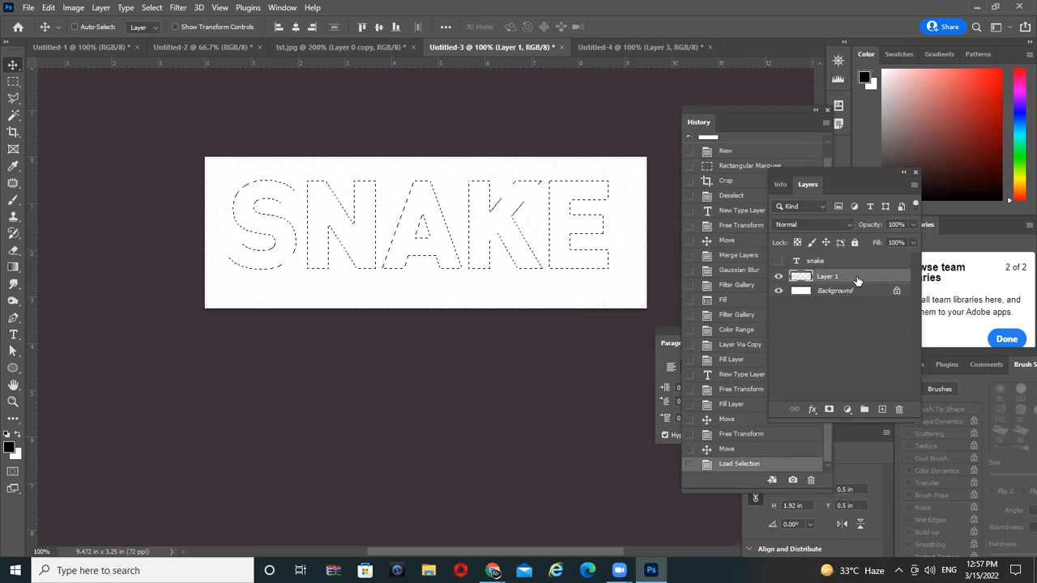
key("ctrl+j")
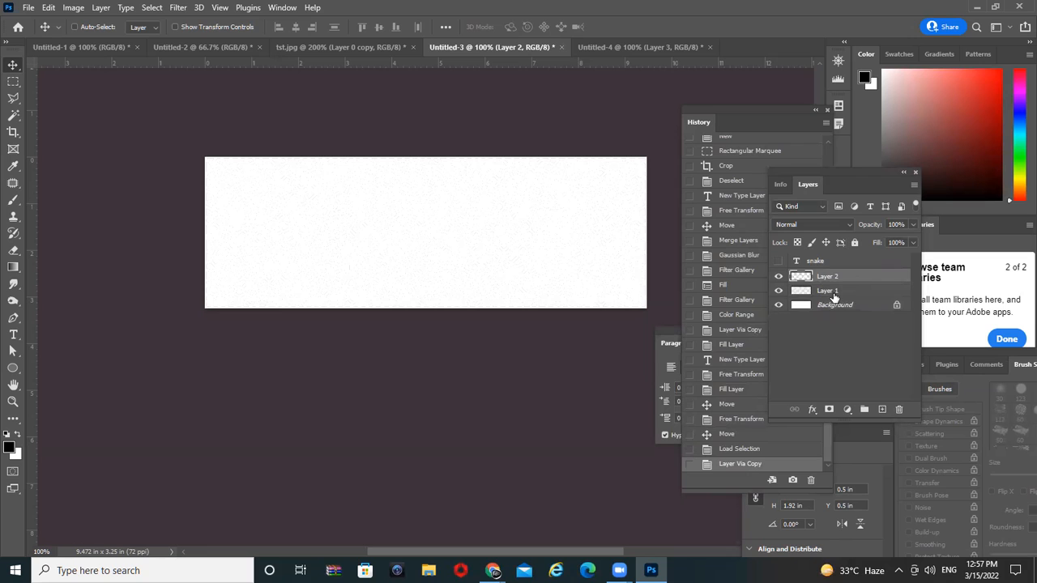
key("alt+shift+BackSpace")
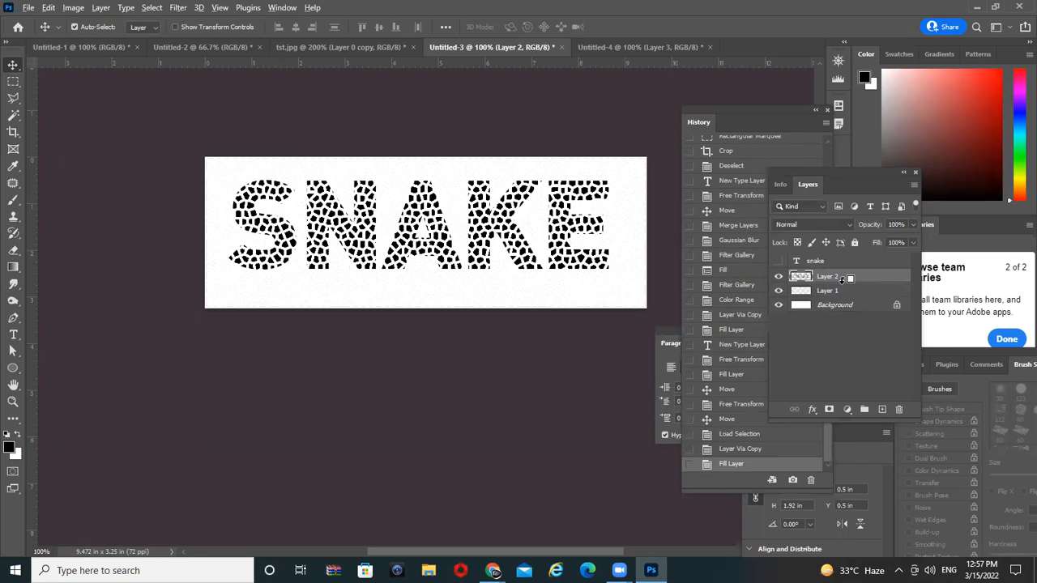
key("ctrl+plus")
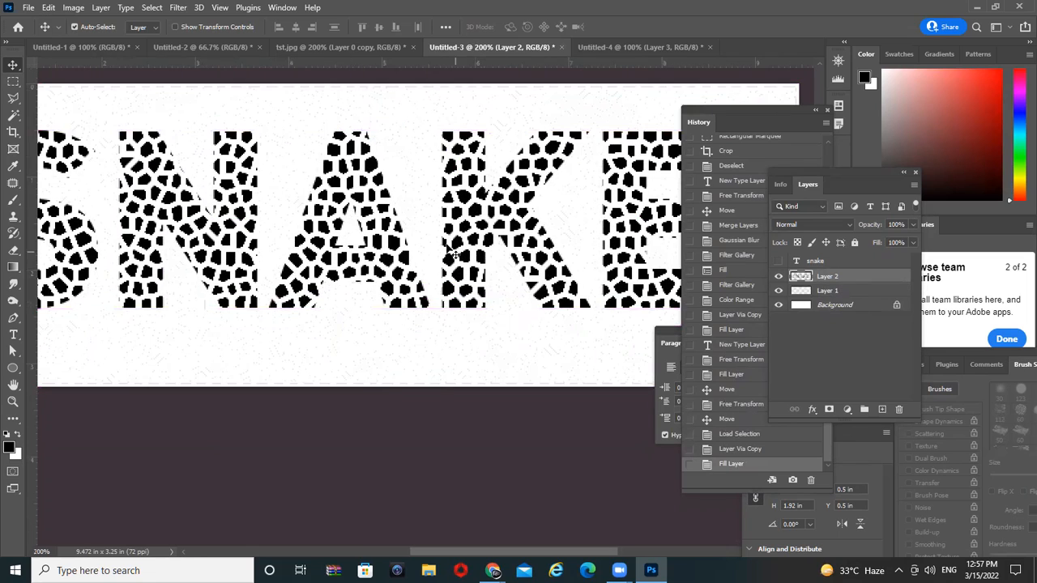
left_click_drag(429, 248, 513, 262)
scroll(551, 258, "right", 3)
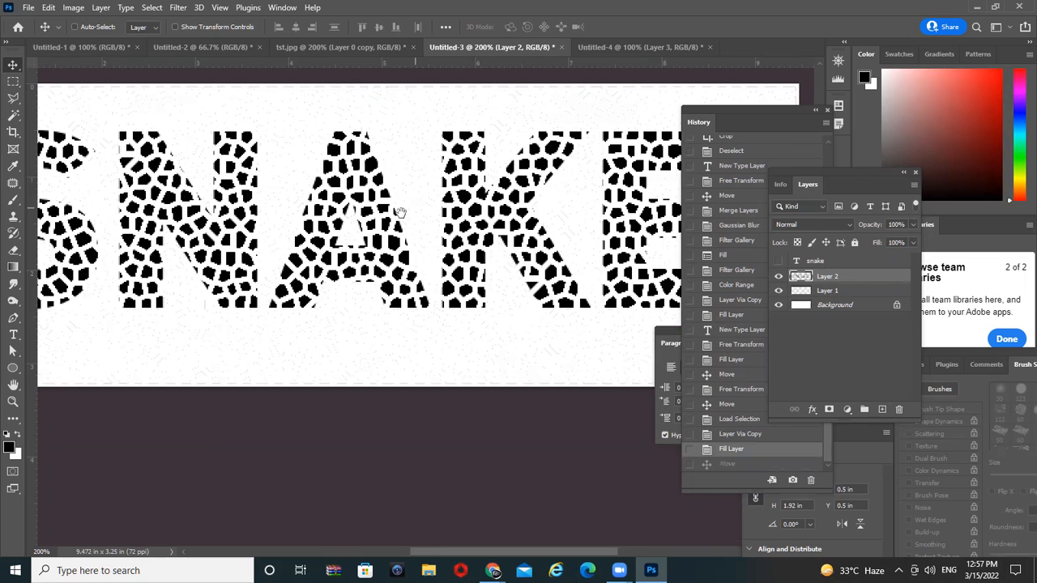
scroll(432, 214, "right", 2)
scroll(417, 235, "down", 2)
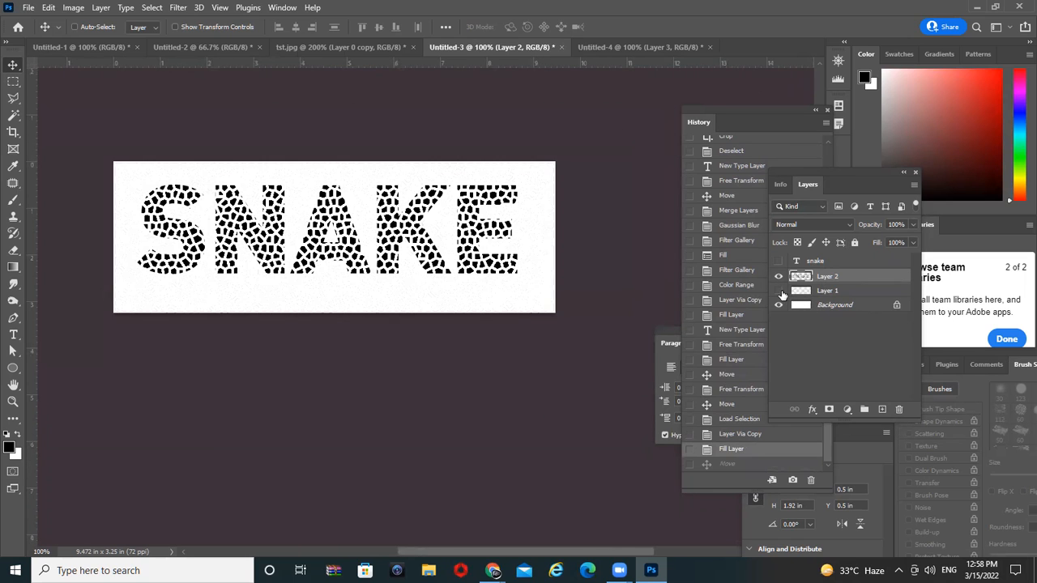
Step: Set the foreground color to bright red and fill the SNAKE cells on Layer 2 with it
key("ctrl+plus")
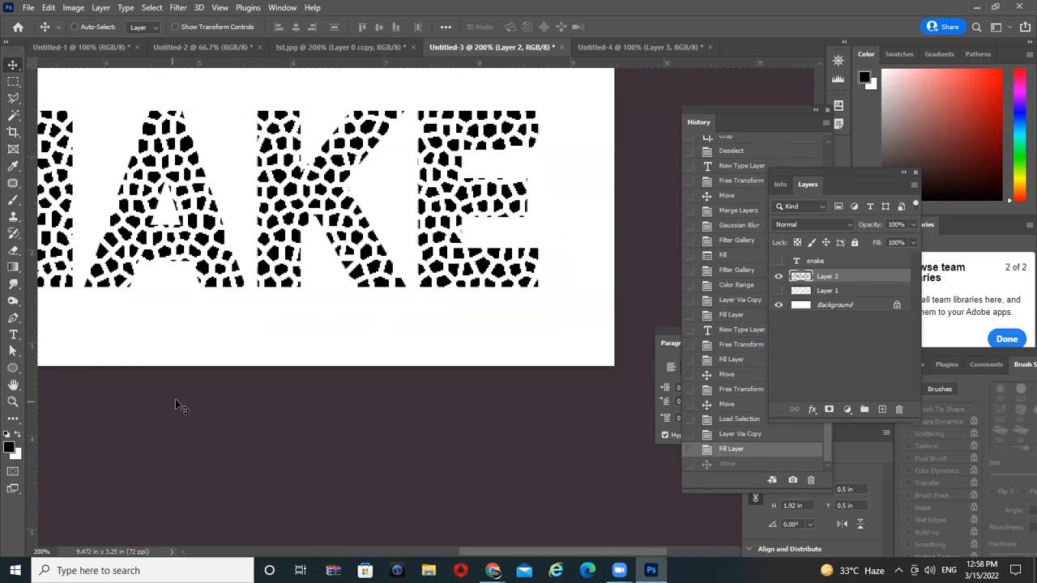
left_click(12, 452)
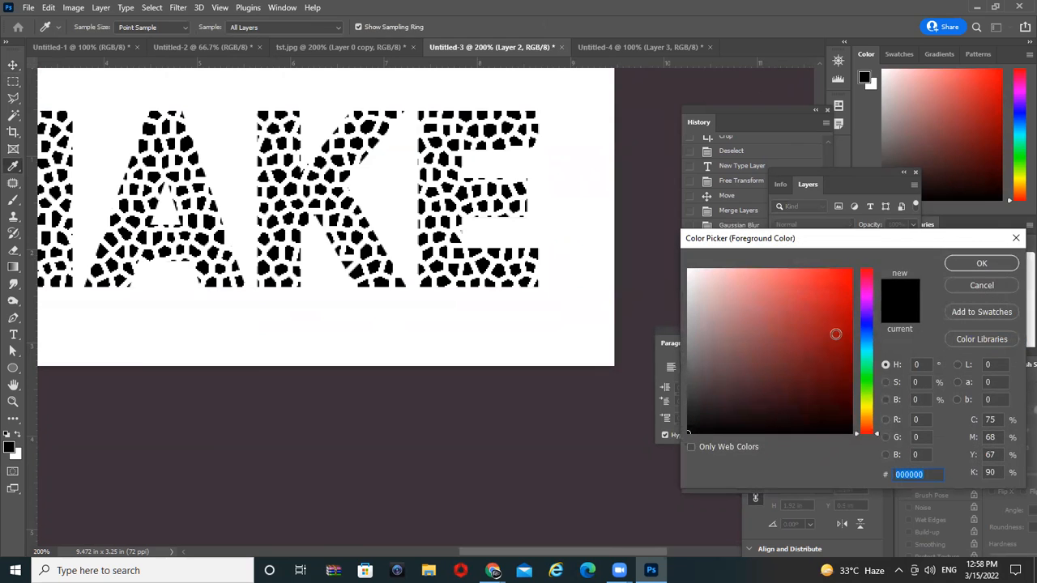
left_click(841, 273)
left_click(981, 263)
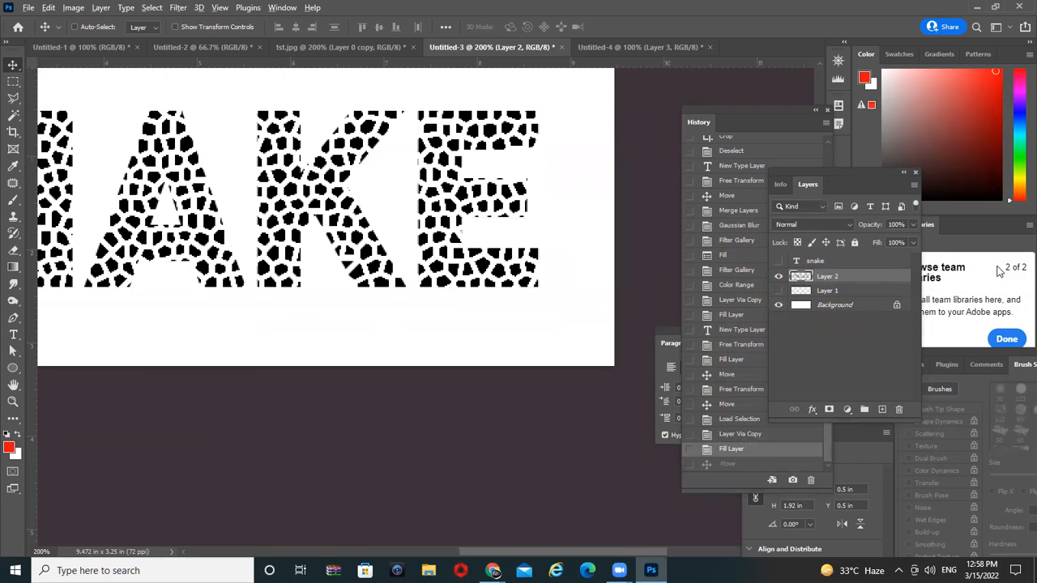
key("alt+BackSpace")
left_click_drag(181, 174, 443, 289)
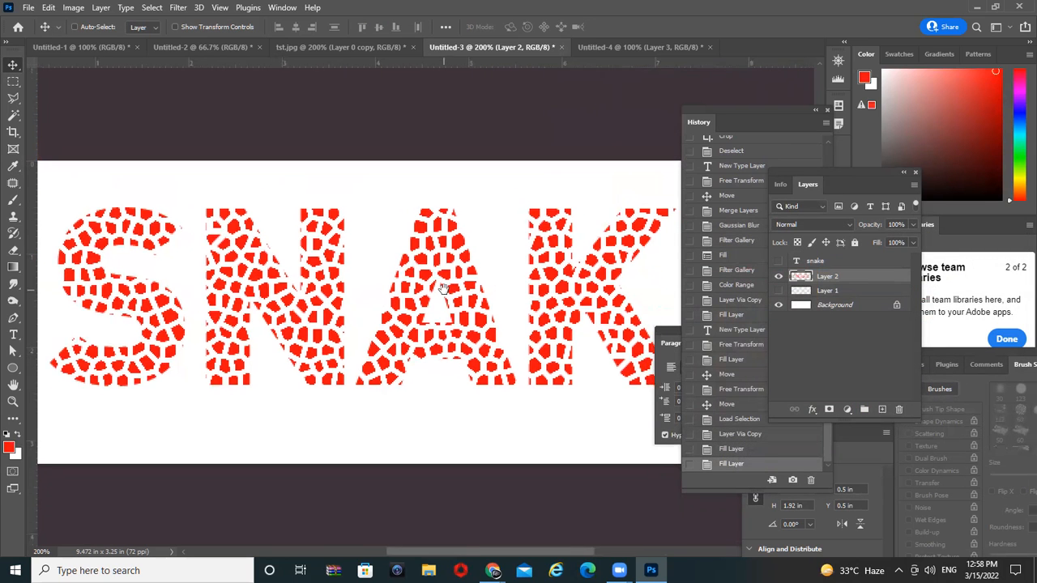
Step: Apply a Bevel & Emboss style to Layer 2 with size 4 px, highlight opacity 79% and shadow opacity 42%
left_click(180, 8)
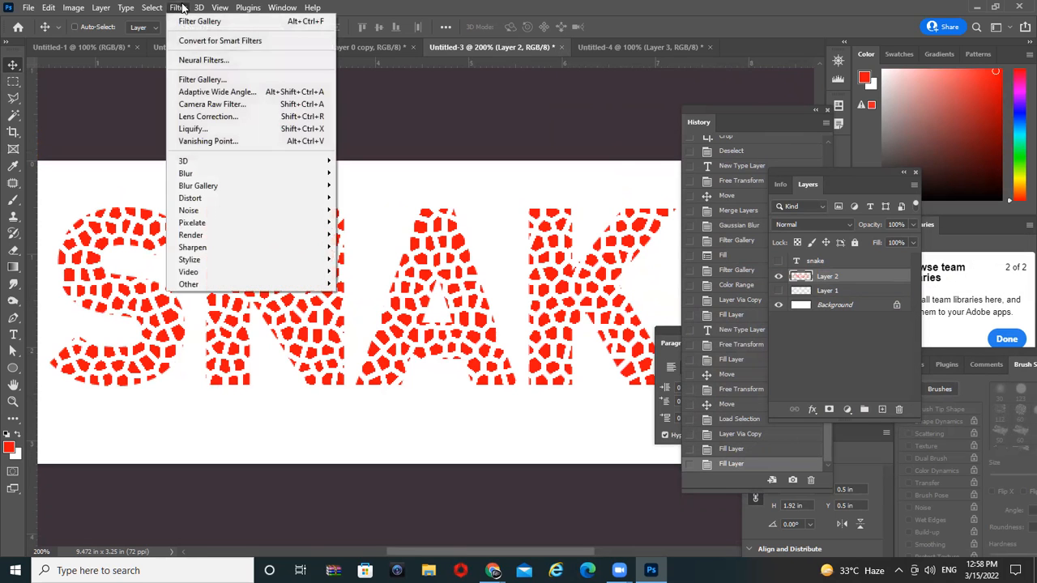
mouse_move(100, 7)
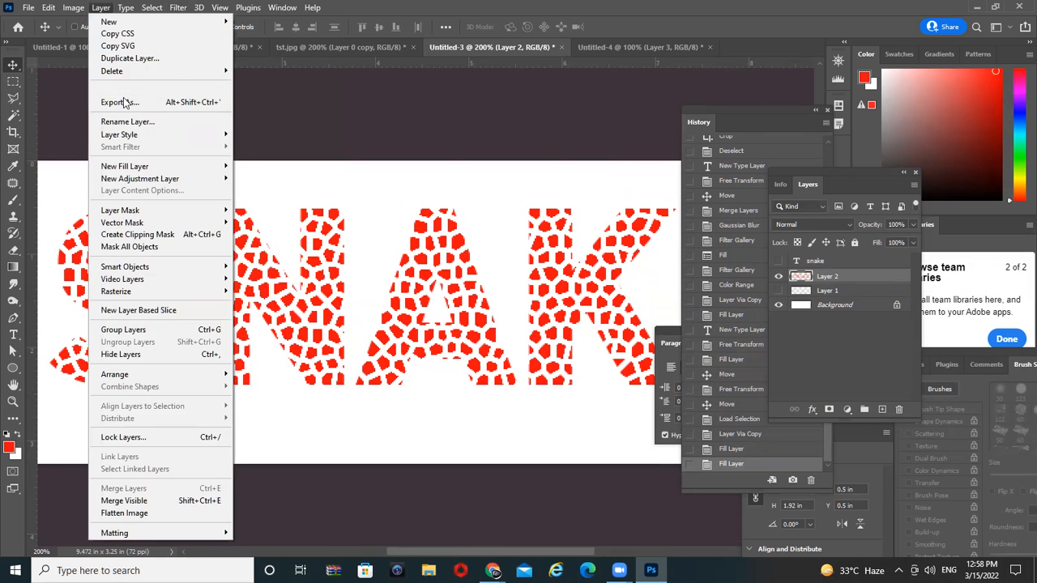
mouse_move(133, 137)
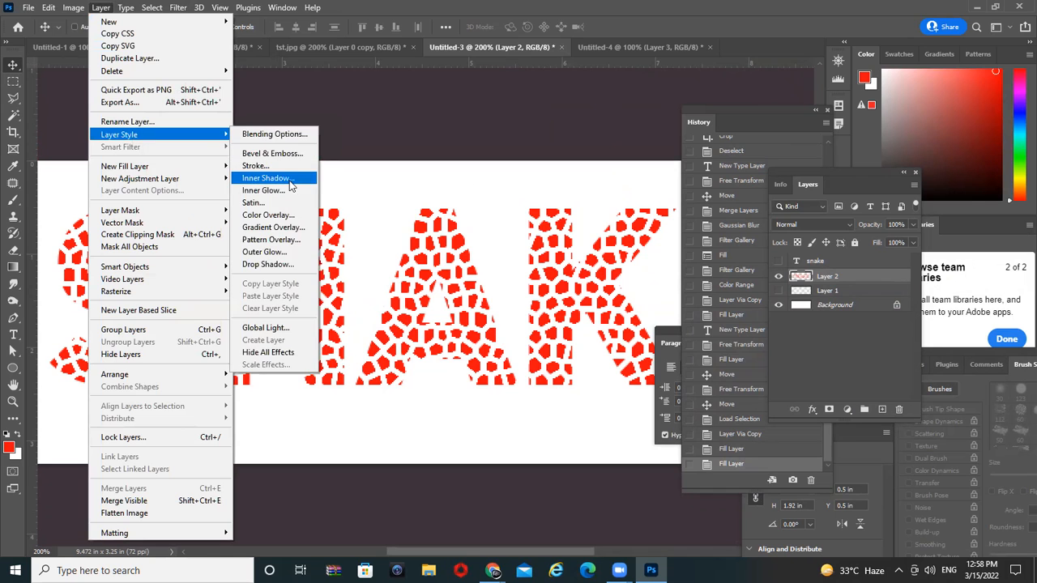
left_click(294, 153)
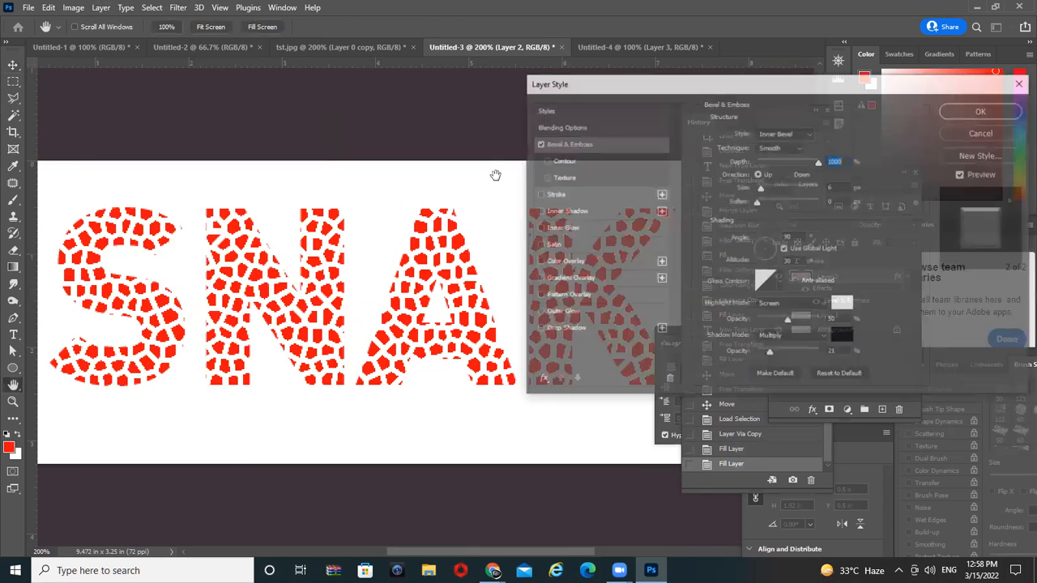
left_click_drag(759, 187, 764, 187)
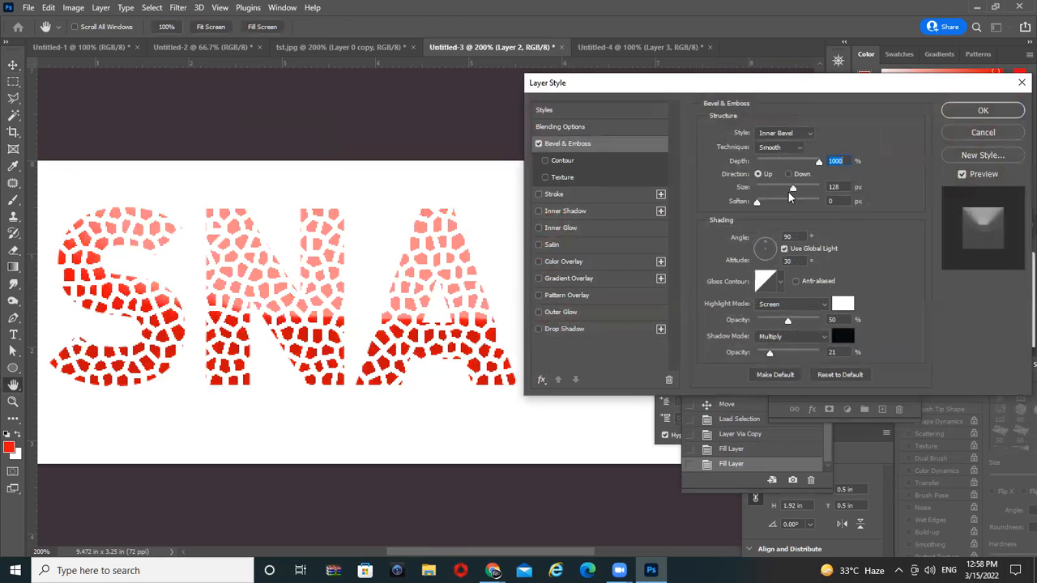
mouse_move(765, 188)
left_mouse_down()
mouse_move(758, 202)
mouse_move(794, 200)
mouse_move(750, 205)
mouse_move(745, 192)
left_mouse_up()
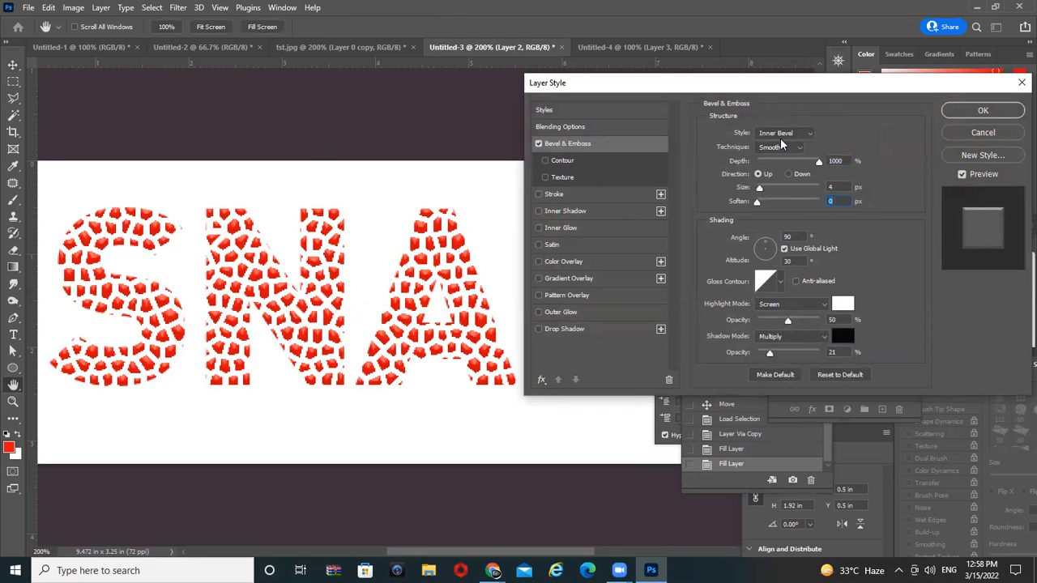
left_click_drag(787, 320, 782, 352)
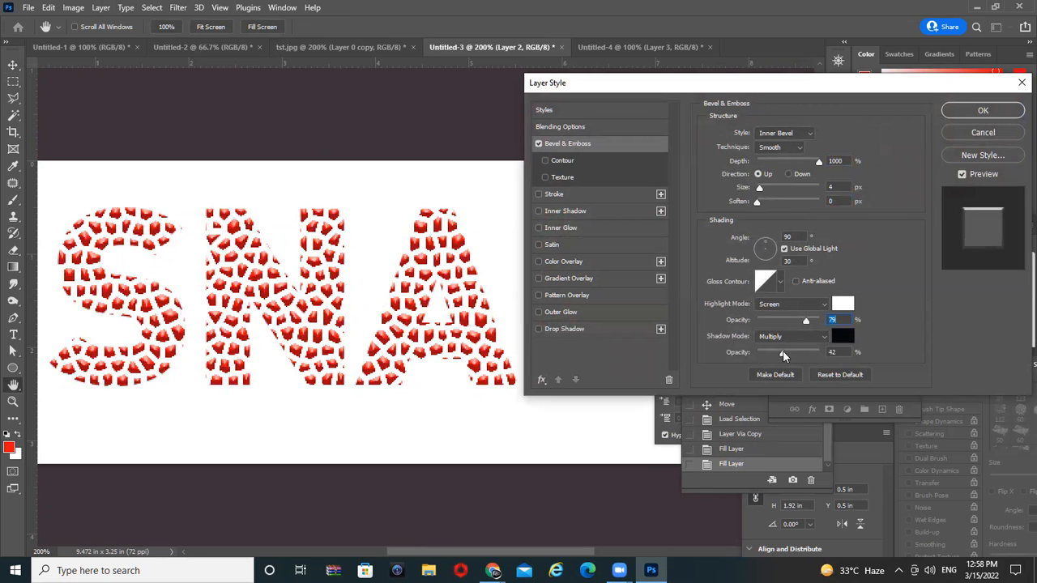
left_click(982, 111)
key("ctrl+minus")
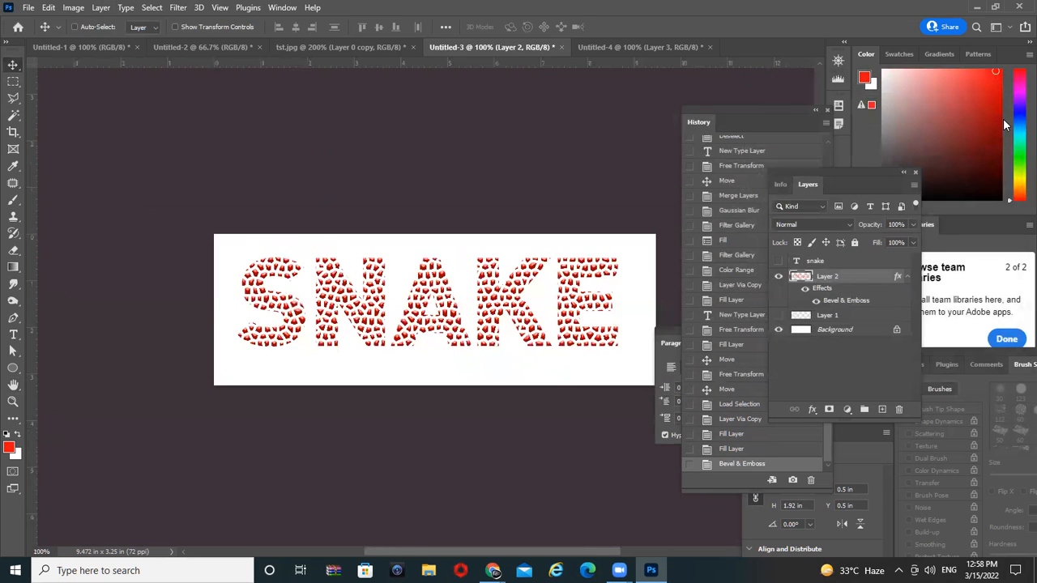
key("Tab")
key("ctrl+plus")
key("Tab")
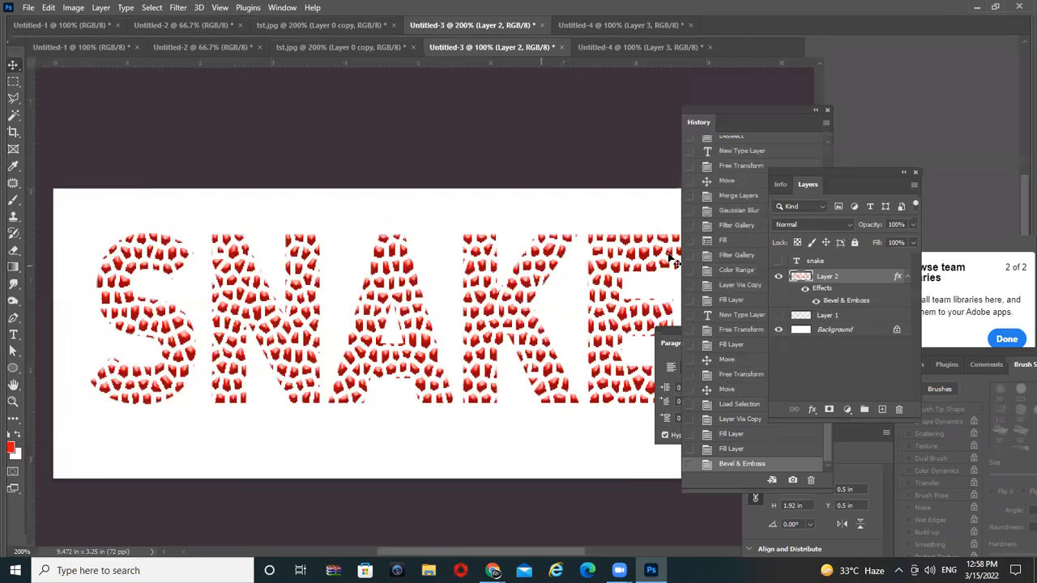
Step: Try the red foreground color and white as fills for the Background layer
left_click(878, 328)
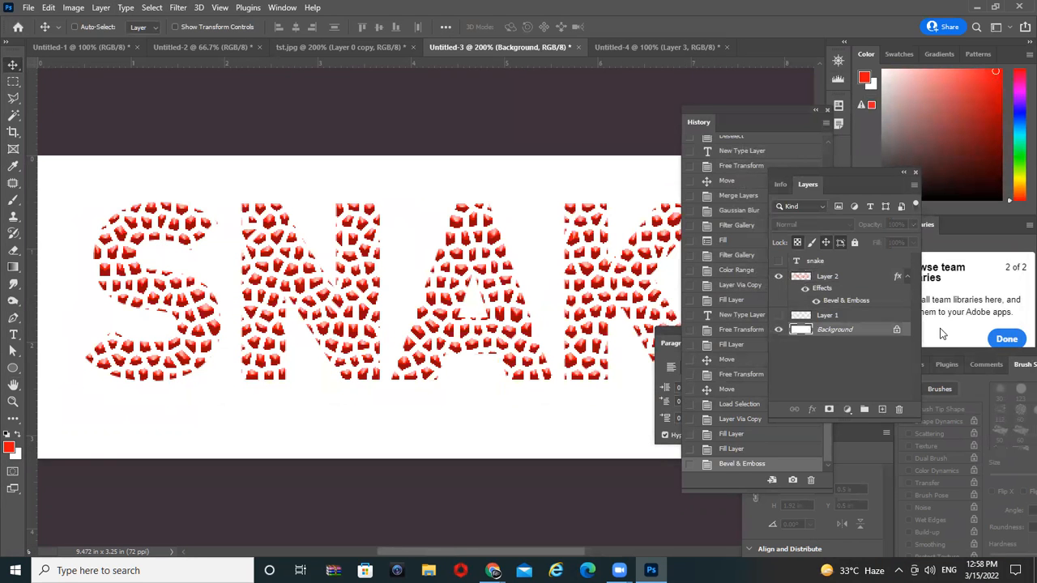
key("alt+BackSpace")
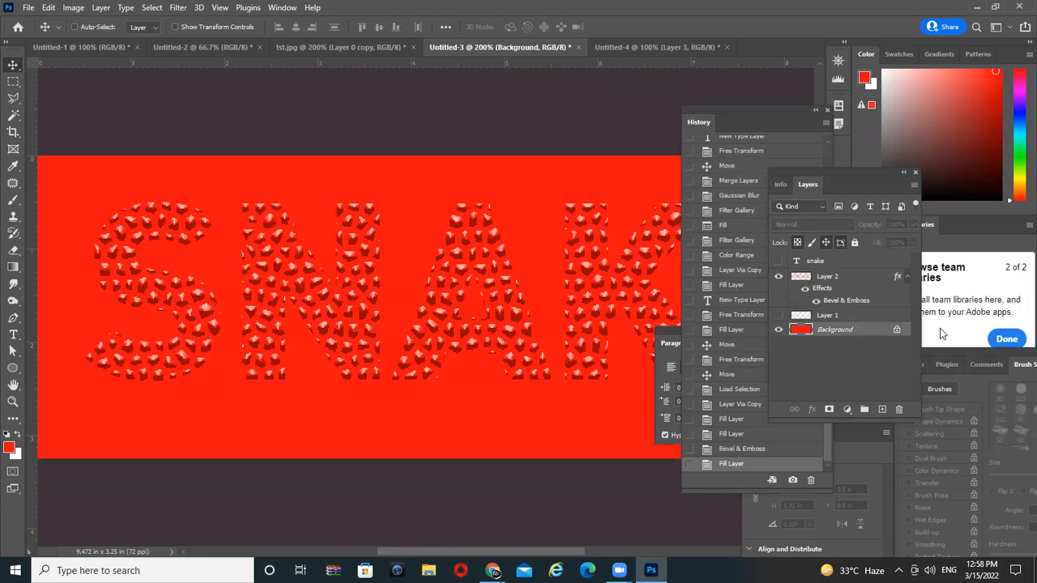
key("x")
key("alt+BackSpace")
Step: Reset the foreground and background colors to default and fill the Background layer with black
key("x")
key("d")
key("alt+BackSpace")
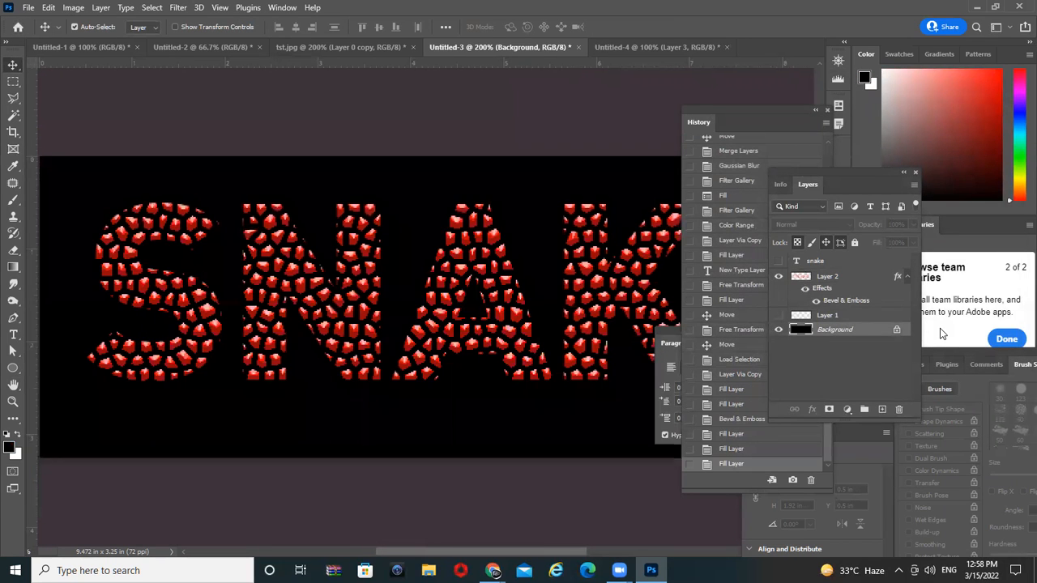
key("ctrl+1")
key("ctrl+equal")
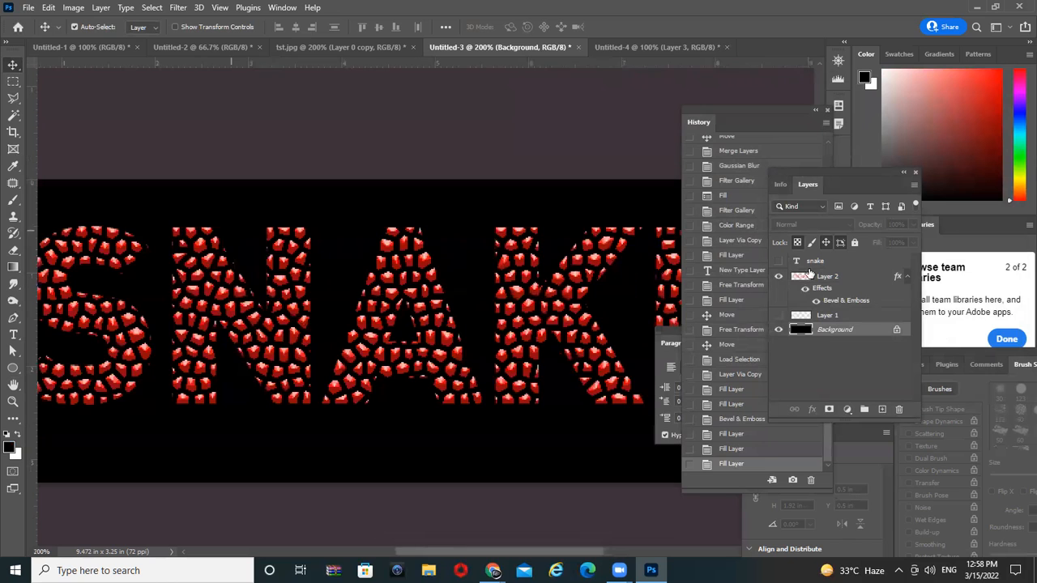
key("ctrl+1")
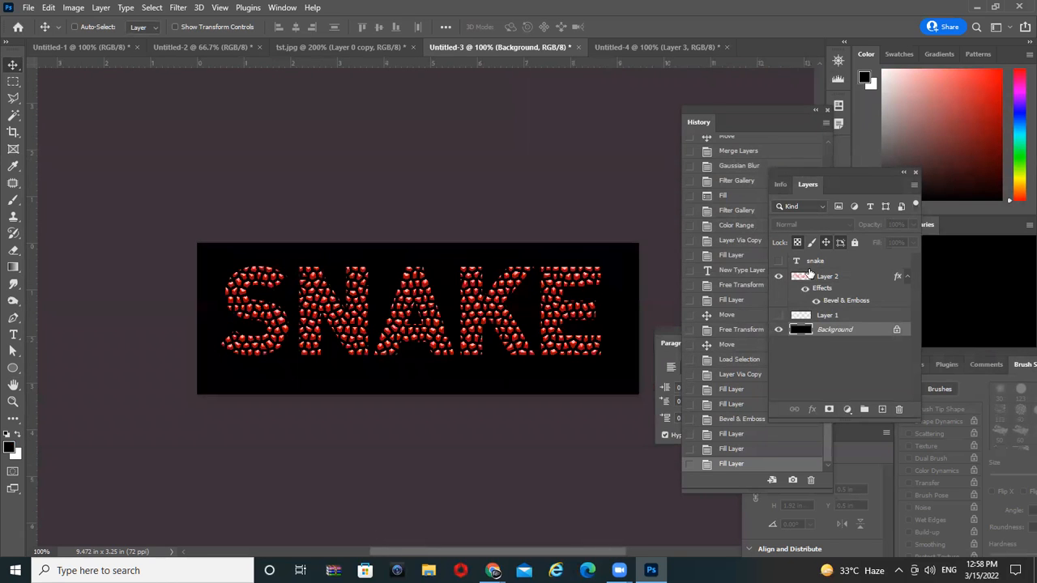
key("Tab")
key("Tab")
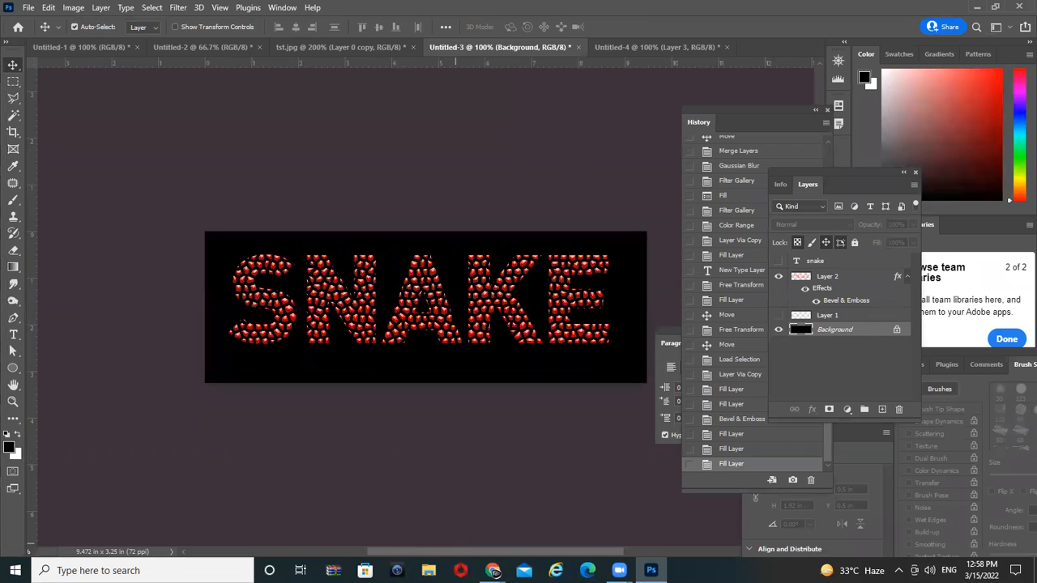
Step: Close the Untitled-3 SNAKE document without saving it
key("ctrl")
left_click(578, 47)
left_click(512, 217)
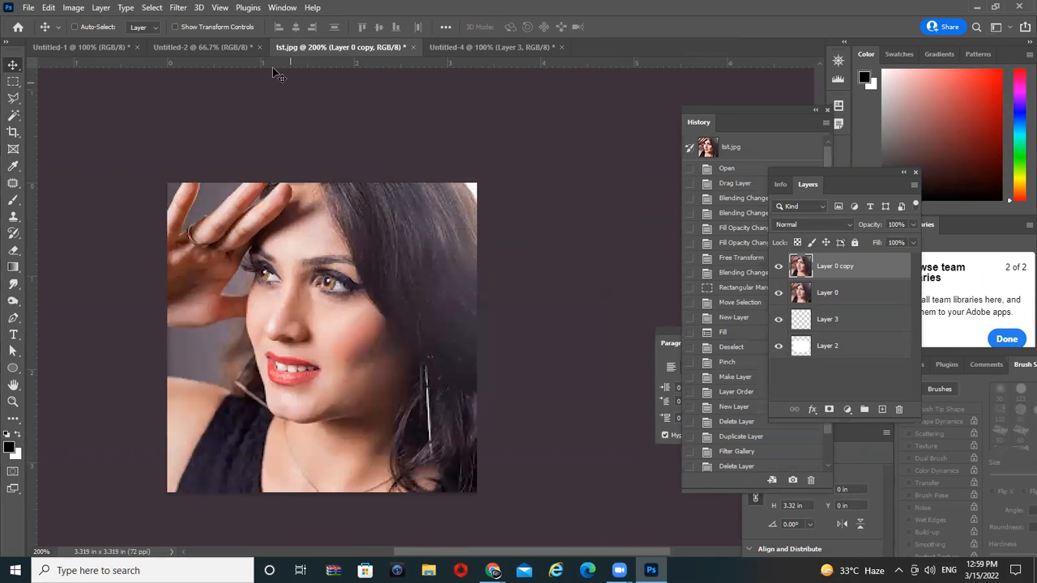
Step: Open the Filter Gallery for the portrait's Layer 0 copy and choose the Texturizer effect from the Texture group
left_click(177, 9)
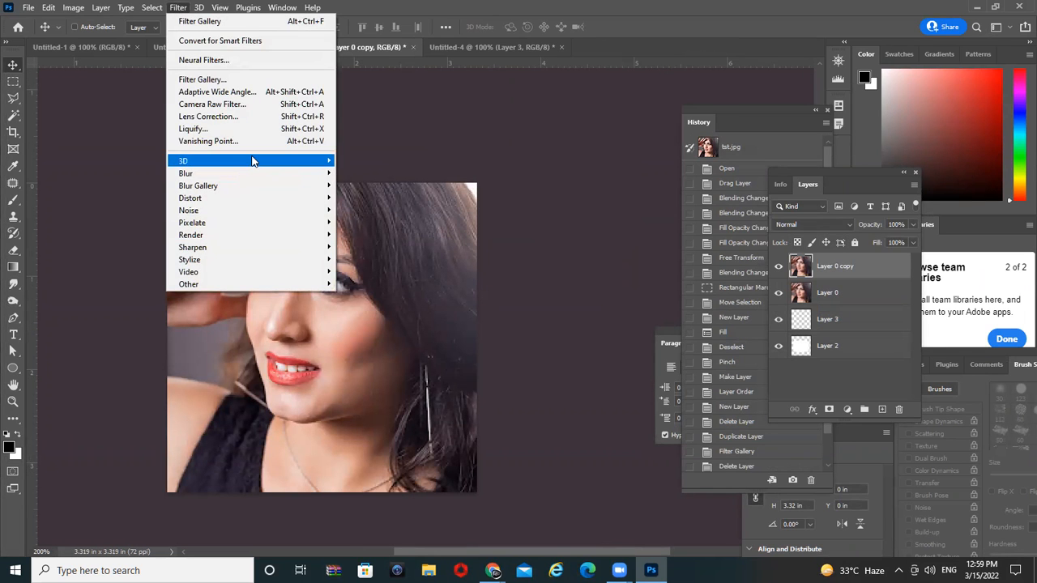
mouse_move(248, 203)
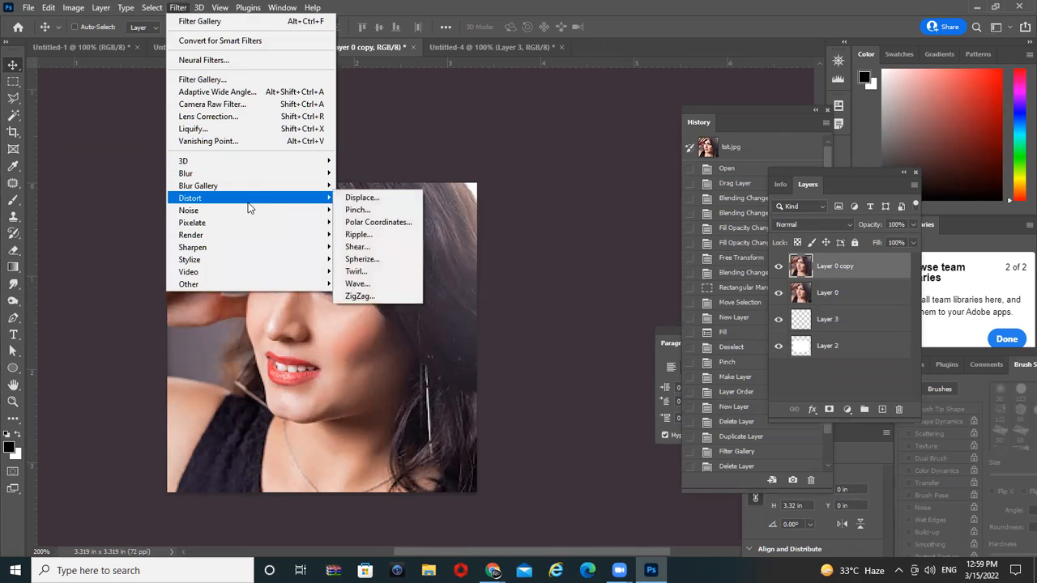
left_click(232, 79)
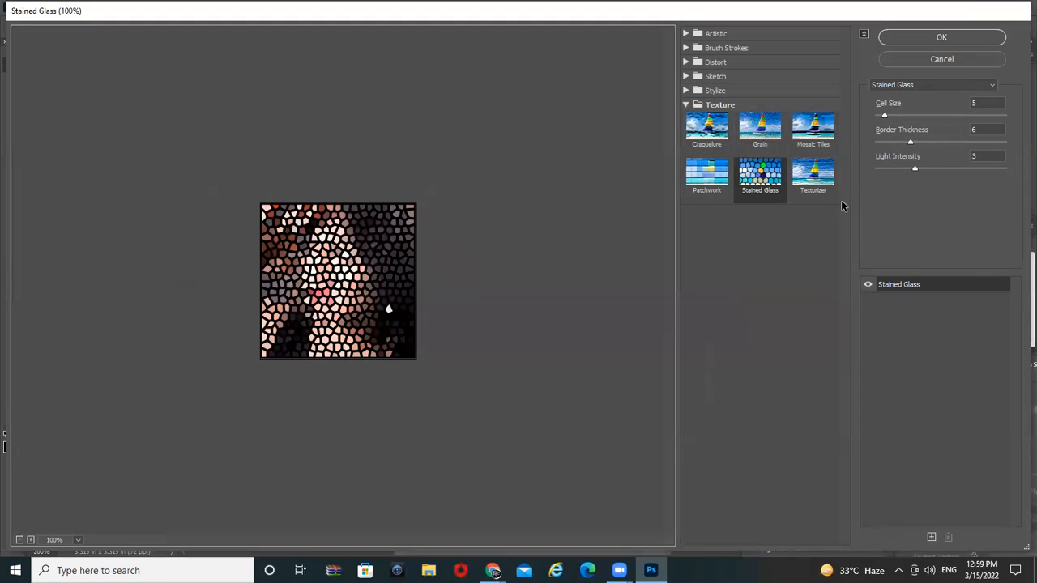
left_click(822, 179)
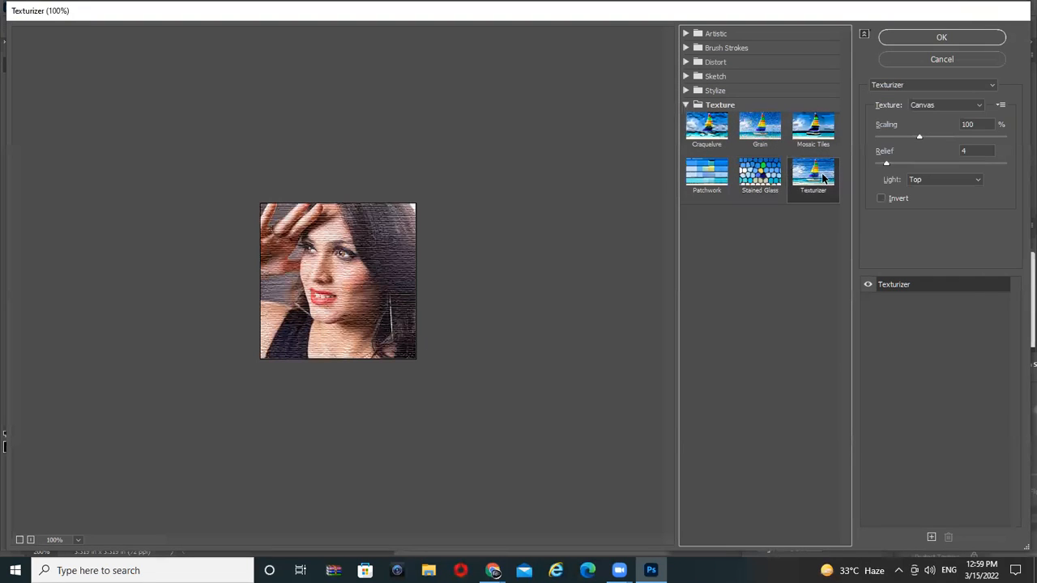
key("ctrl+plus")
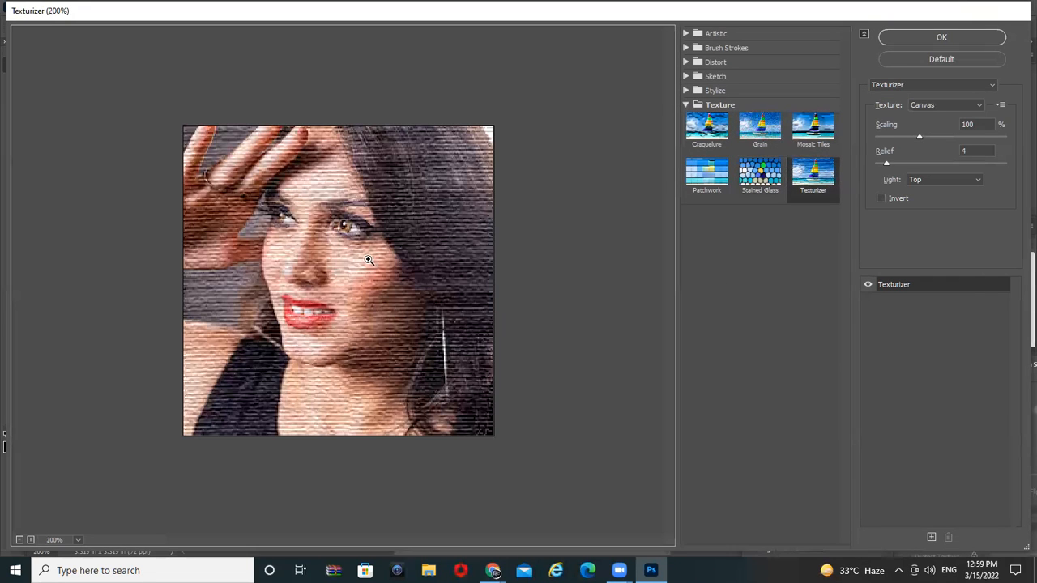
Step: Preview the Burlap texture on the portrait and set the Texturizer texture to Sandstone
left_click(939, 108)
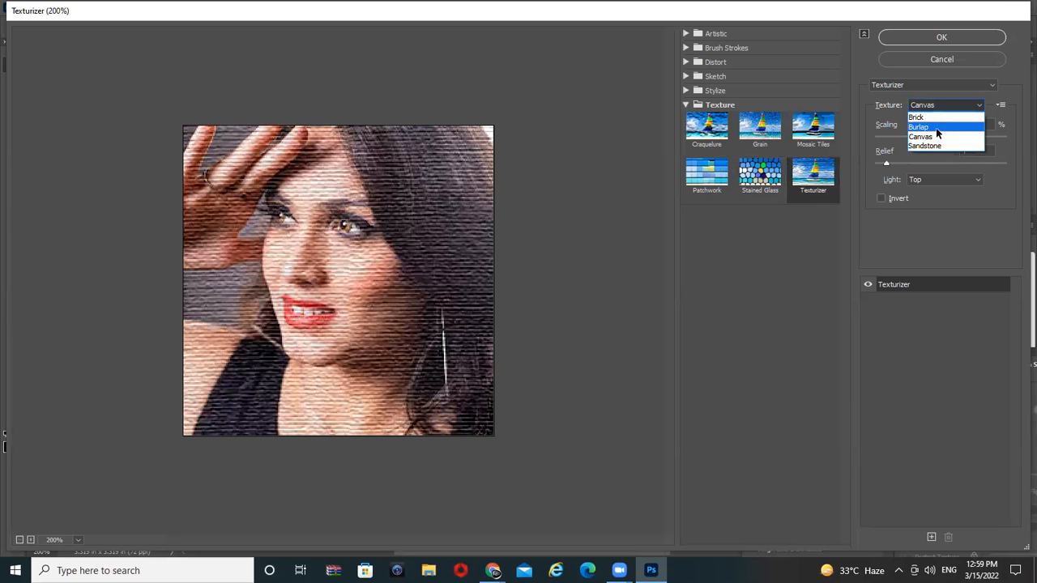
left_click(936, 128)
left_click(941, 108)
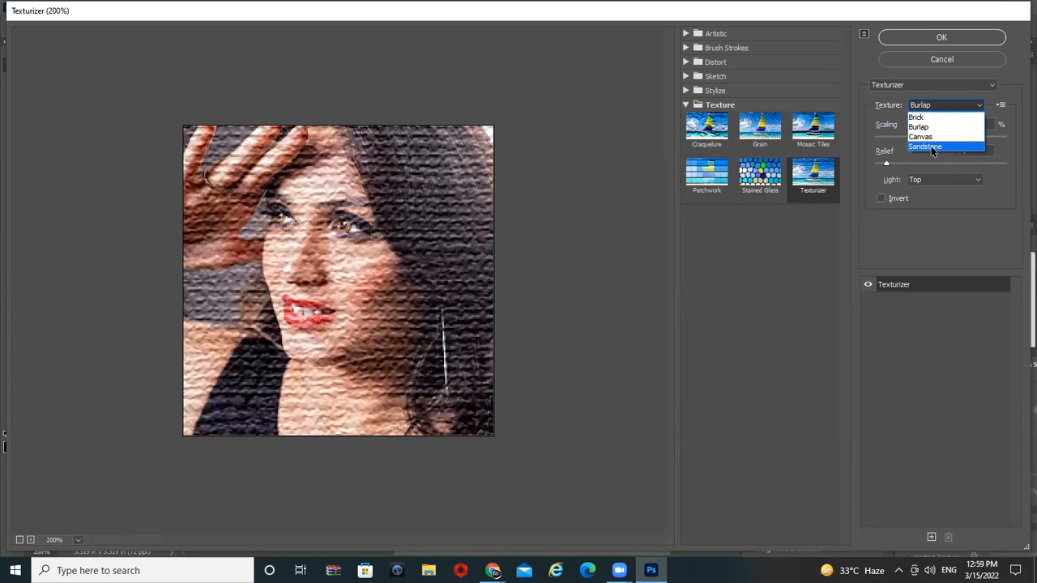
left_click(930, 146)
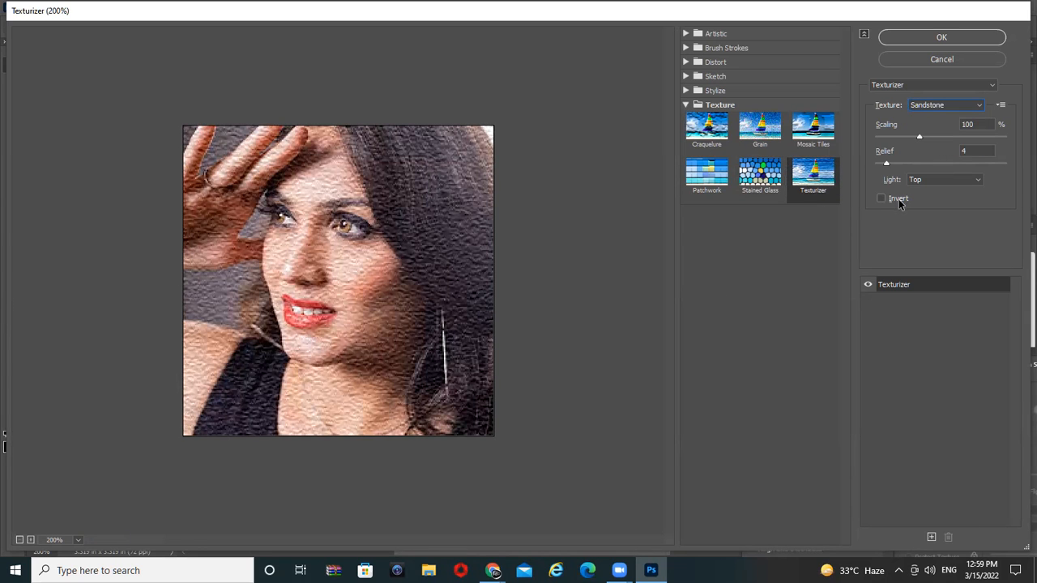
Step: Load test2 from the Desktop as a custom Texturizer texture, and switch back to Sandstone
left_click(1001, 106)
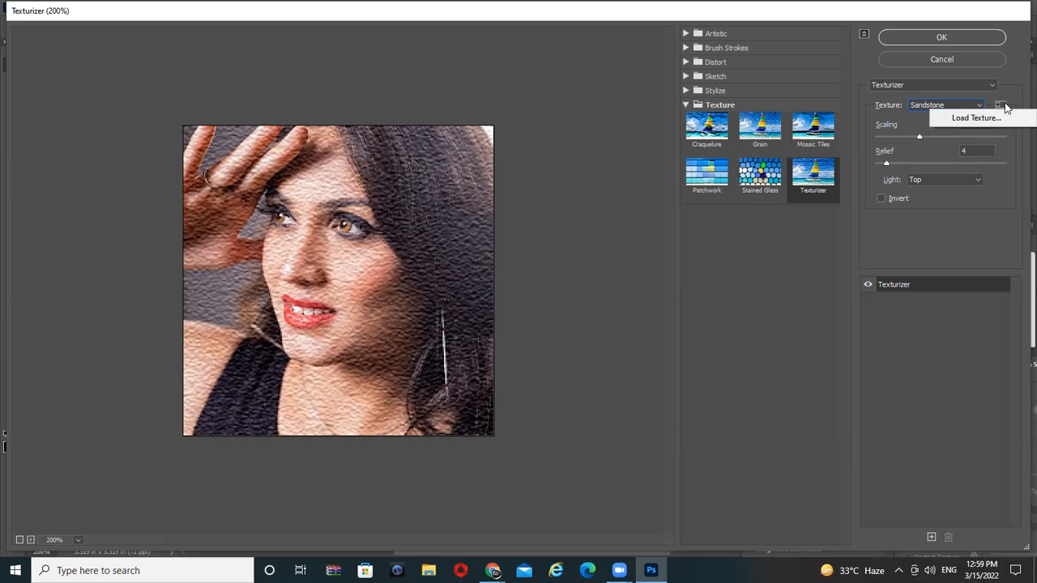
left_click(974, 121)
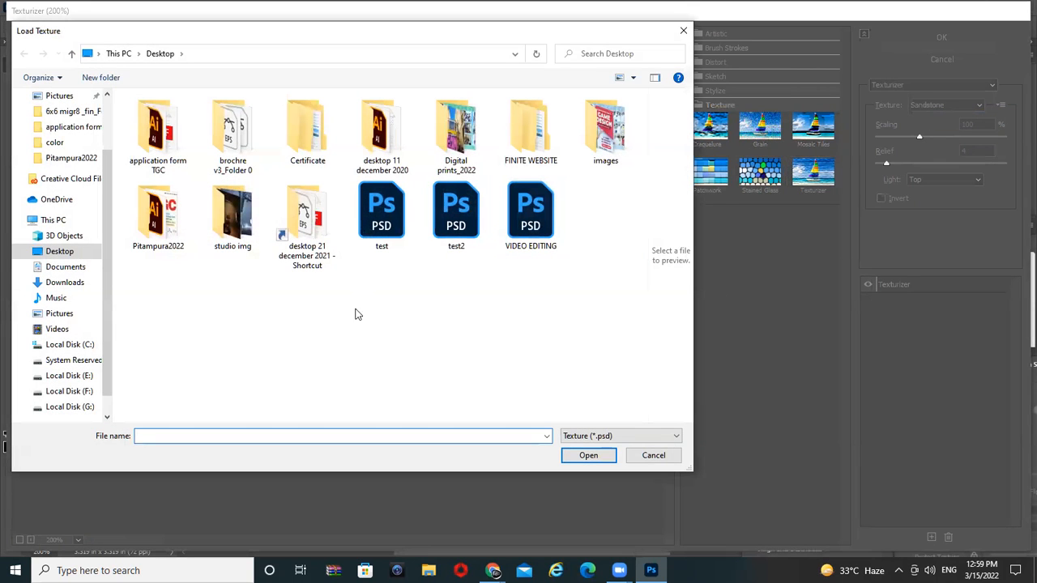
double_click(440, 228)
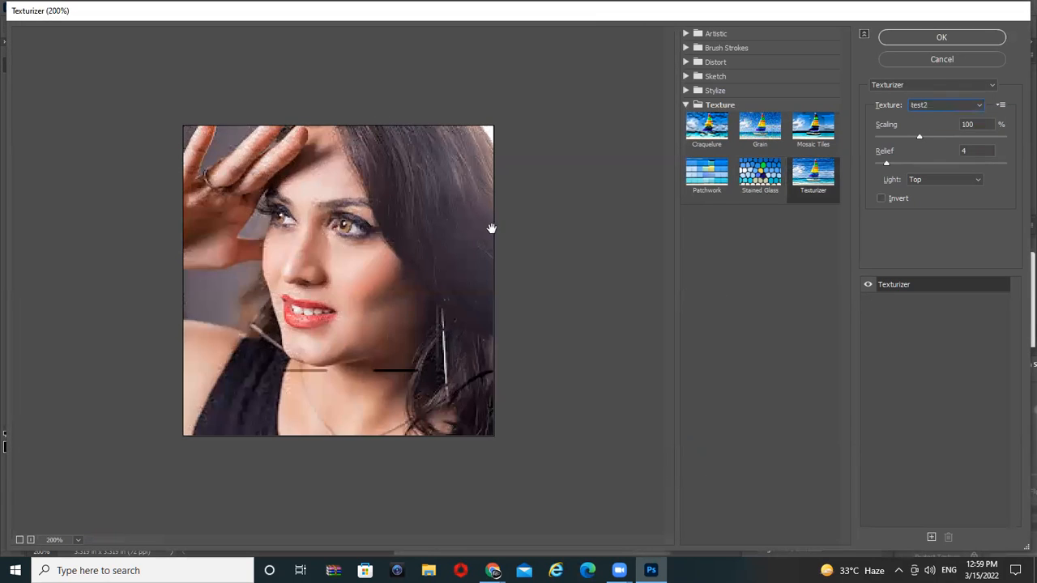
key("Up")
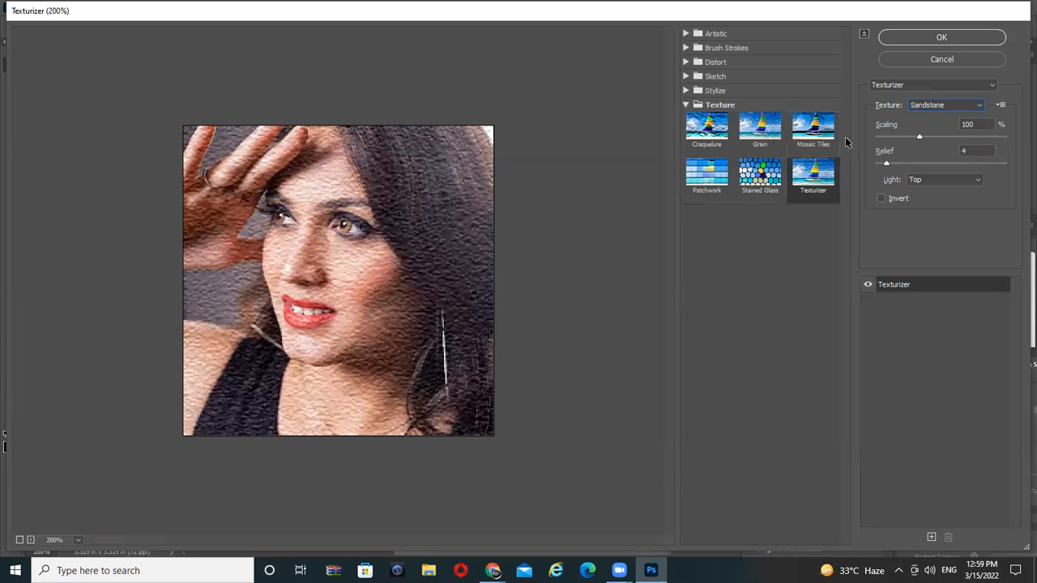
Step: Try the Desktop file test as a custom Texturizer texture, and return the texture to Sandstone
left_click(1002, 106)
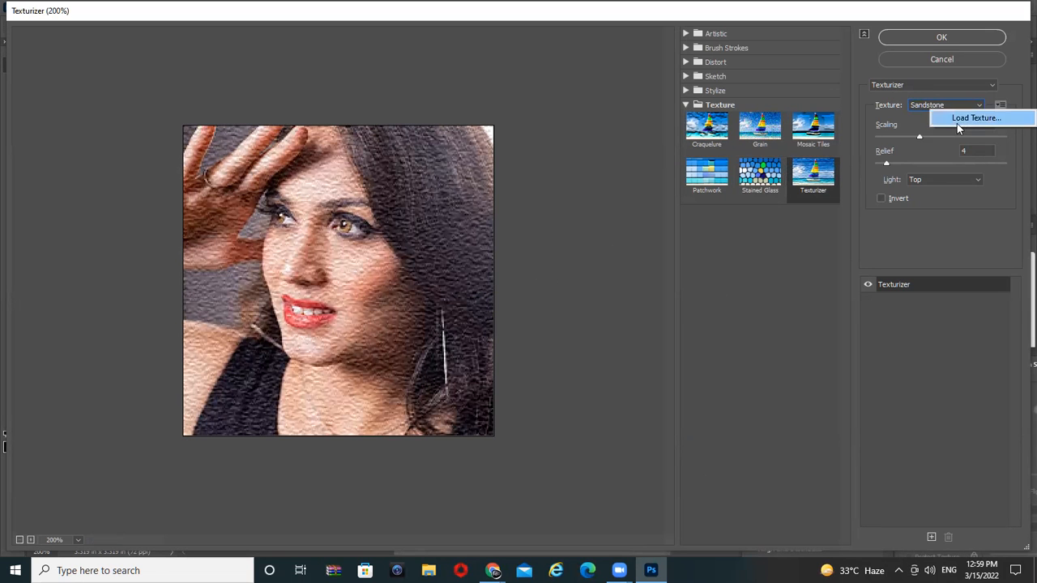
left_click(961, 121)
double_click(382, 212)
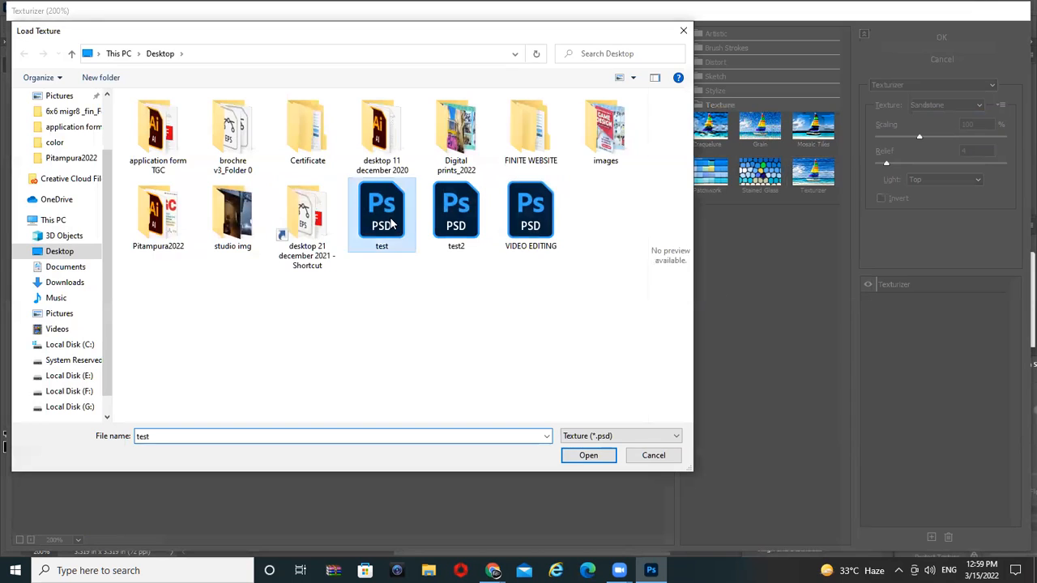
key("Up")
left_click(1001, 106)
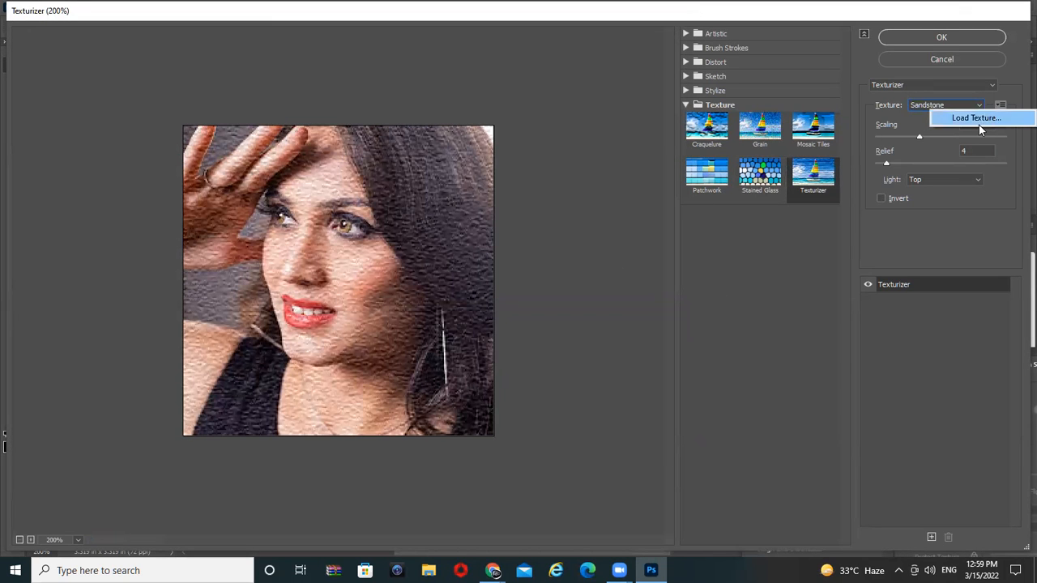
left_click(978, 125)
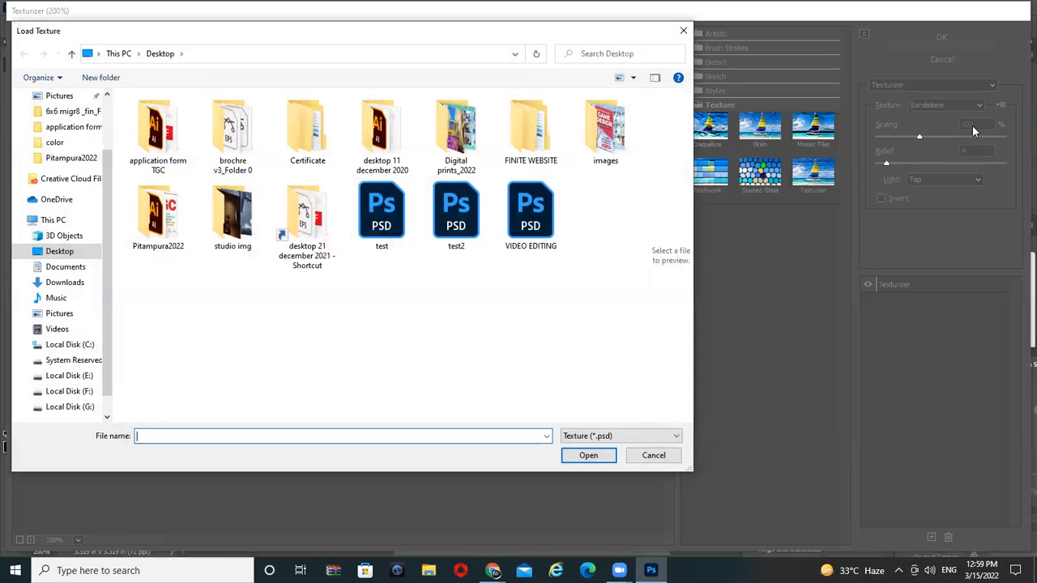
left_click(653, 455)
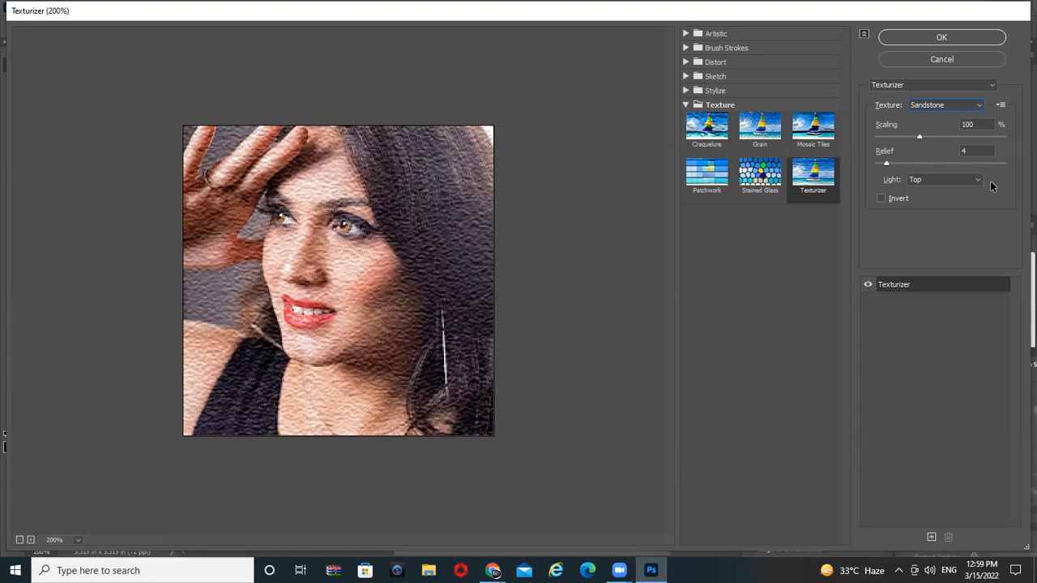
Step: Check the light directions and try a larger scaling for the Sandstone texture on the portrait
left_click(941, 182)
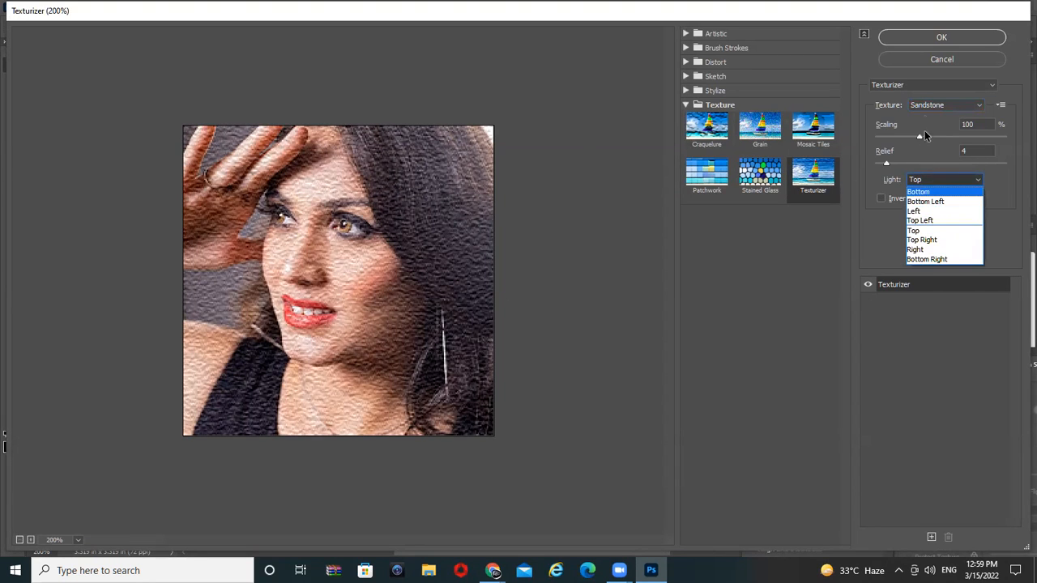
left_click(928, 111)
left_click(928, 110)
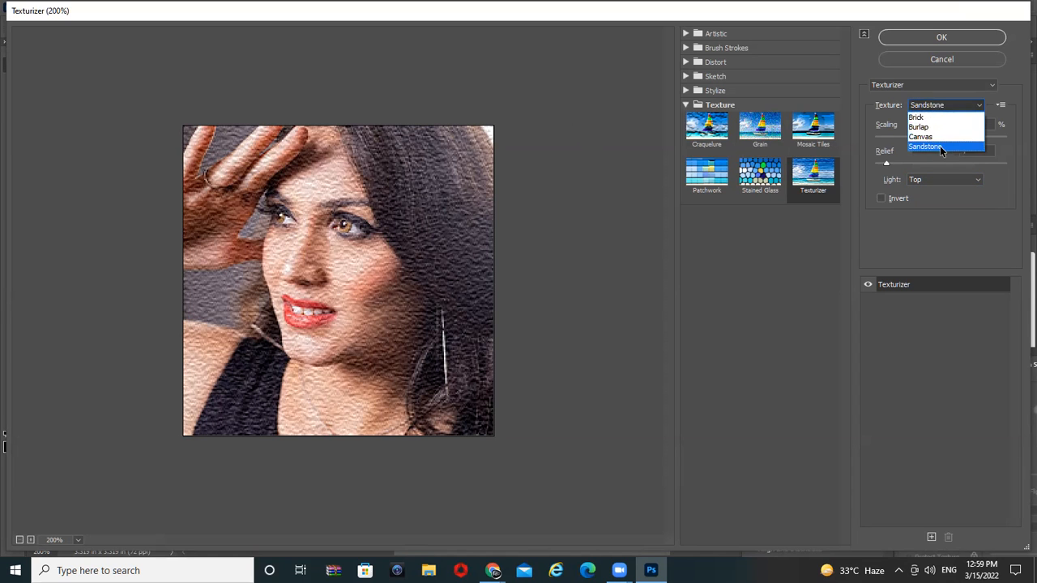
left_click(931, 142)
left_click_drag(919, 135, 975, 135)
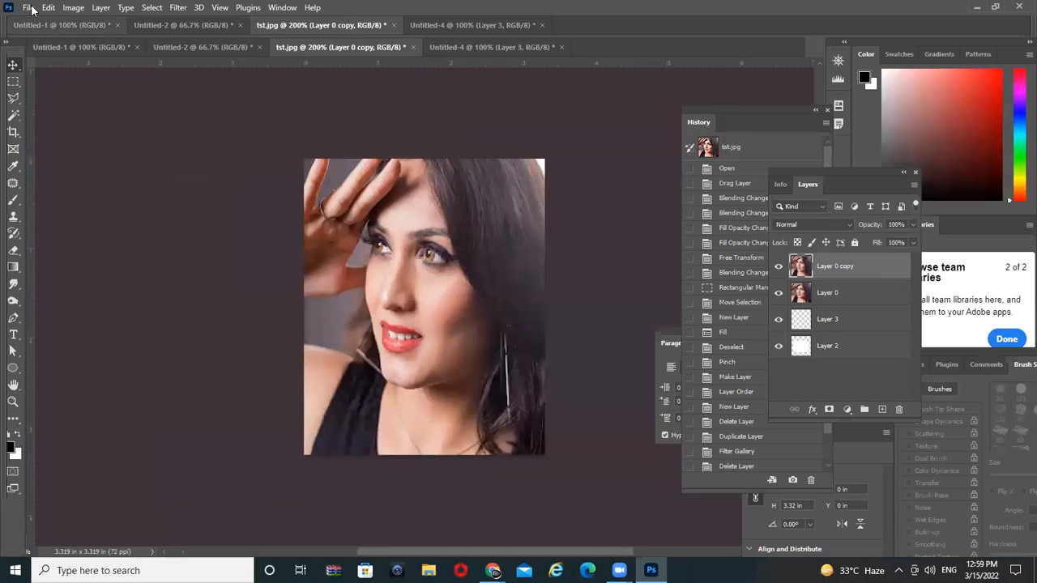
Step: Create a new document from the Letter print preset, 8.5 x 11 in at 300 ppi
left_click(28, 7)
left_click(37, 23)
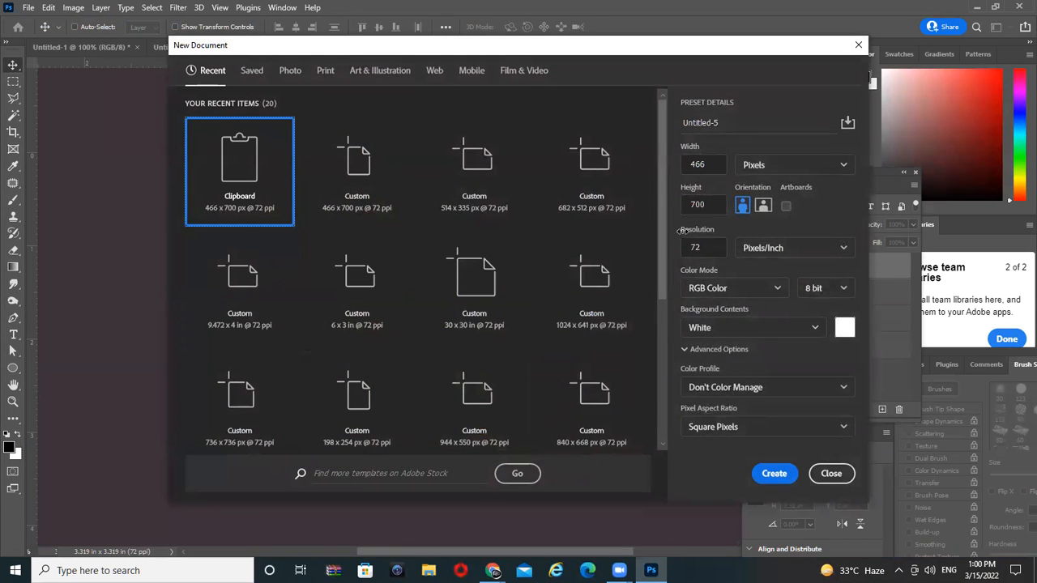
left_click(284, 72)
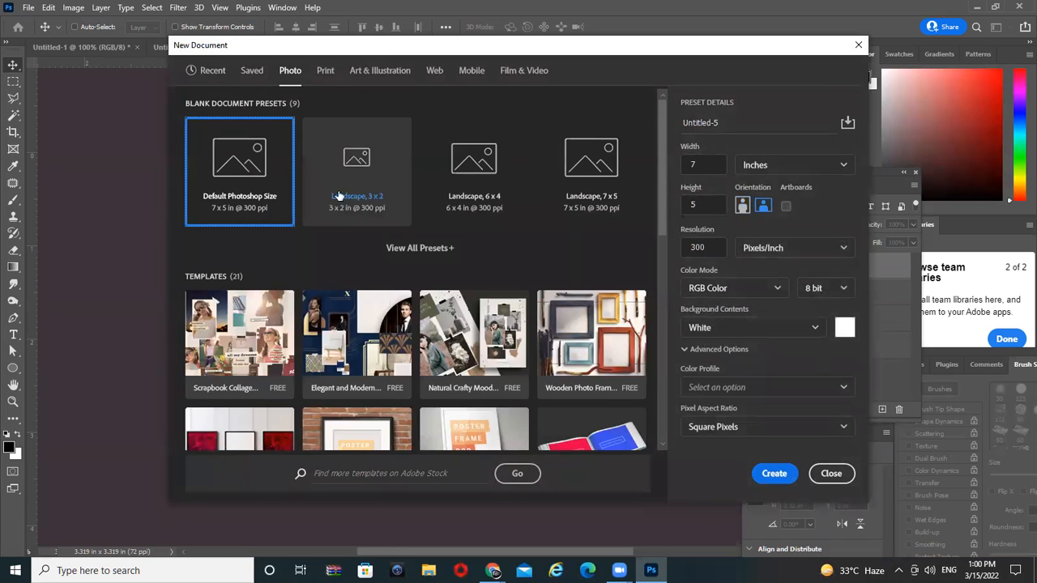
left_click(325, 70)
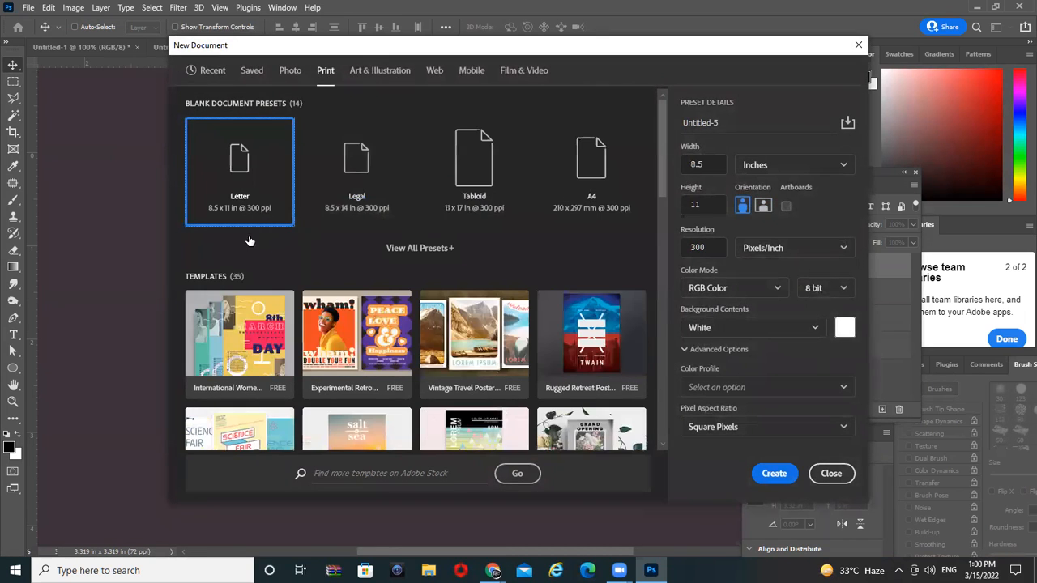
double_click(235, 182)
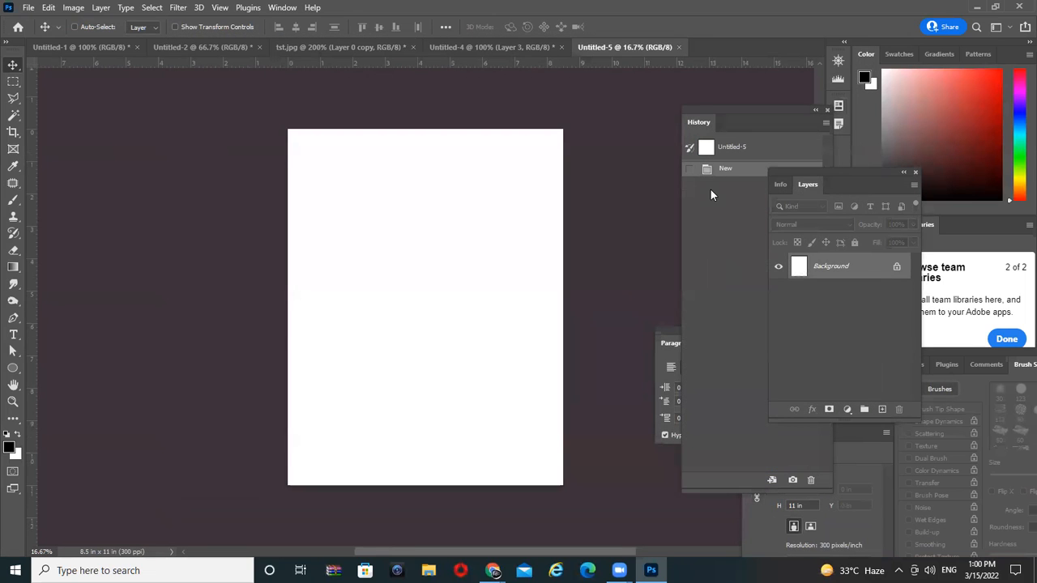
Step: Choose a light orange foreground colour and fill the new document's Background layer with it
left_click(9, 447)
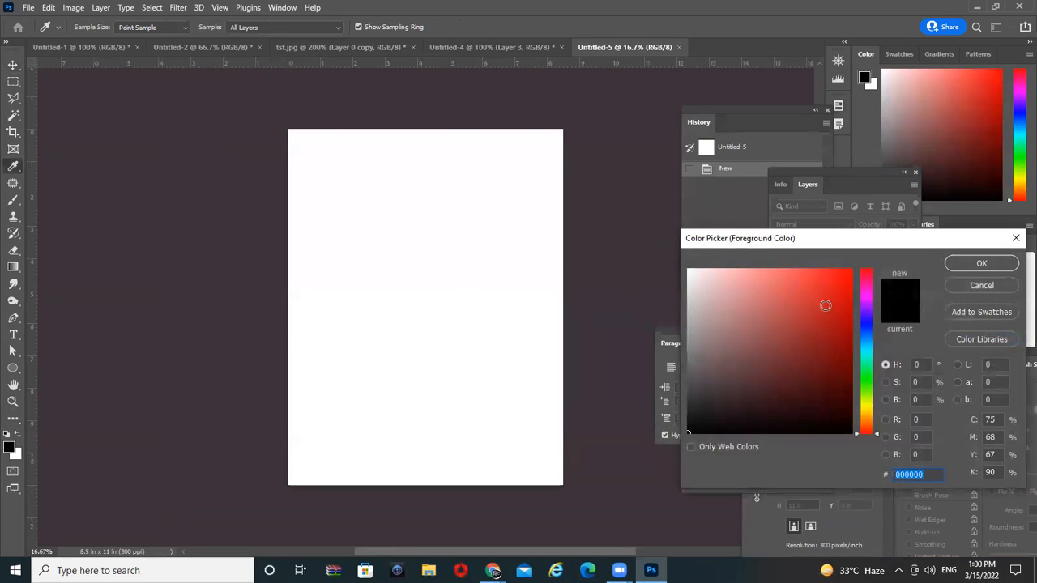
left_click(865, 419)
left_click(753, 282)
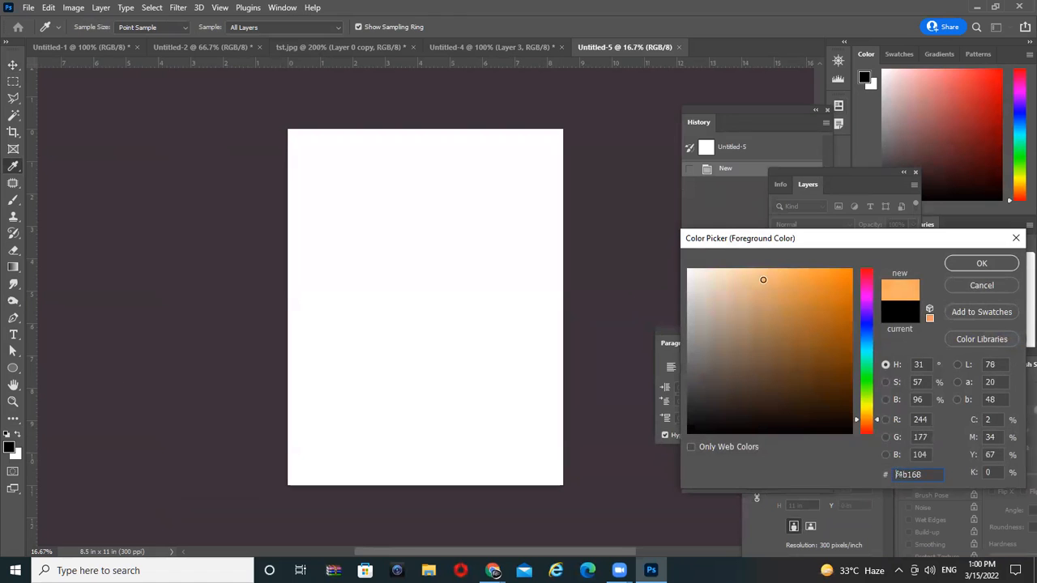
left_click(1001, 263)
key("alt+BackSpace")
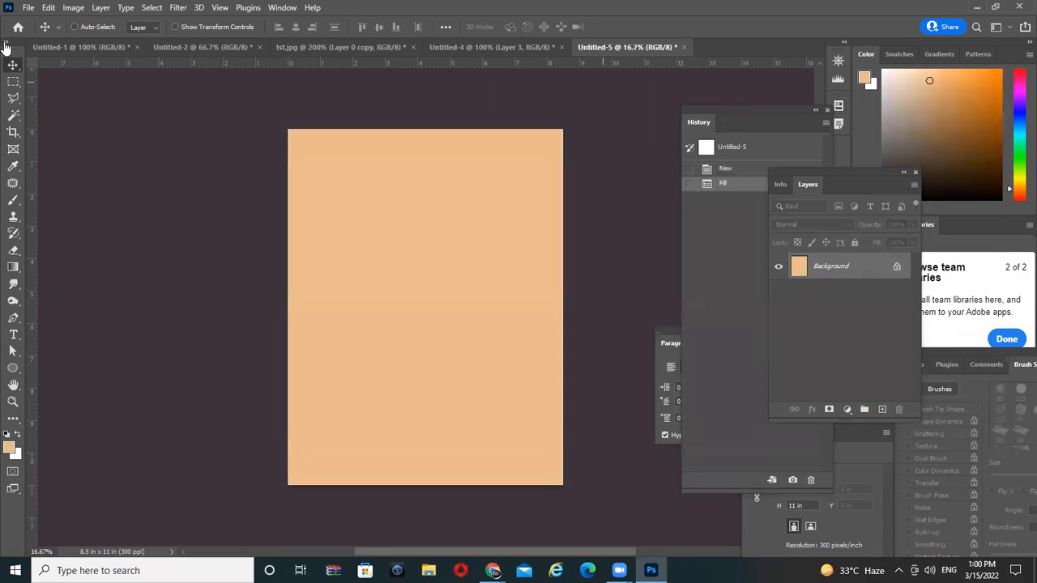
Step: Apply the Filter Gallery's Texturizer effect to the Background with the Canvas texture, scaling 100% and relief 4
left_click(178, 8)
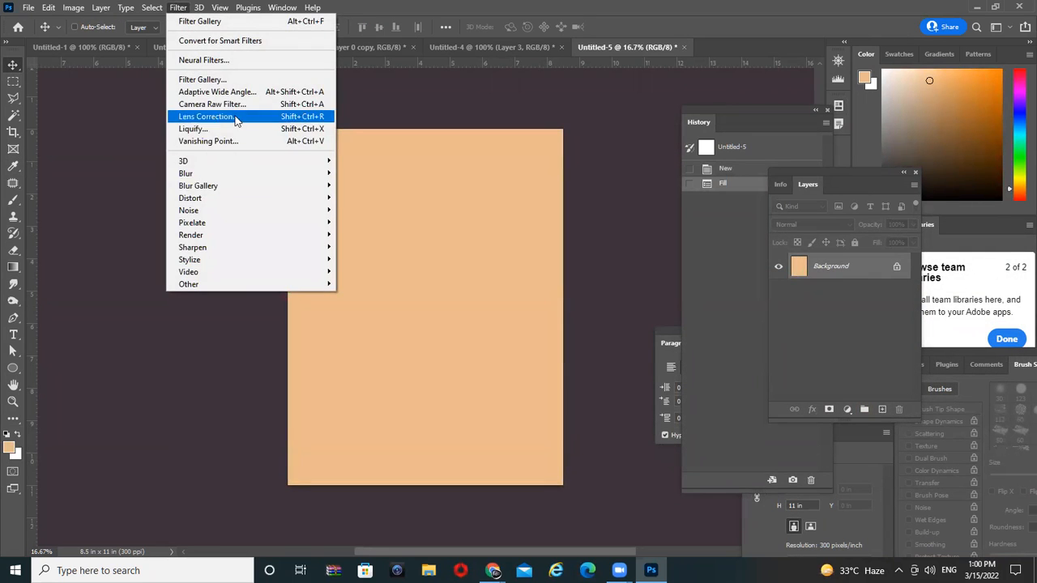
left_click(239, 79)
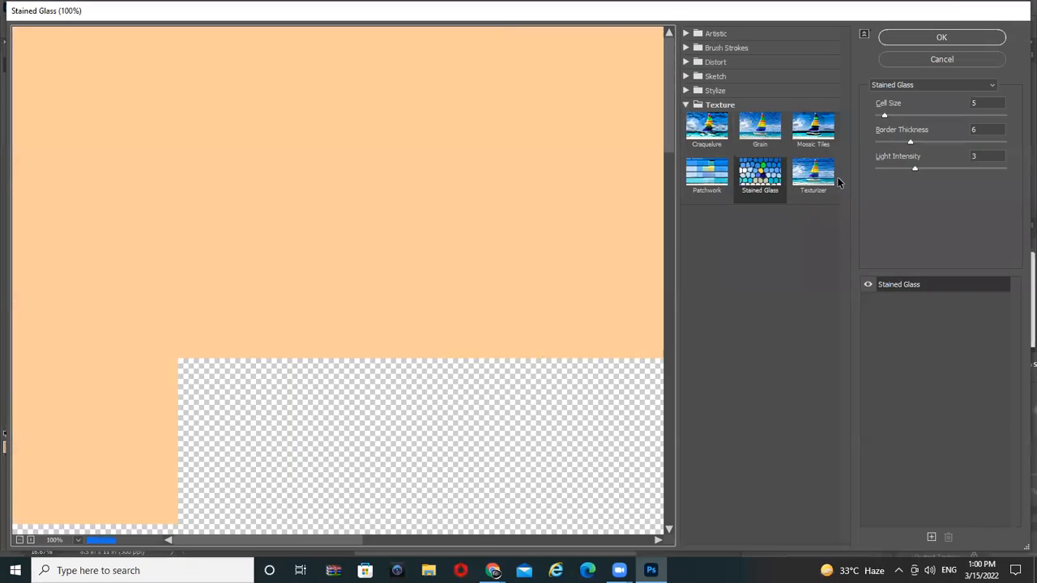
left_click(813, 171)
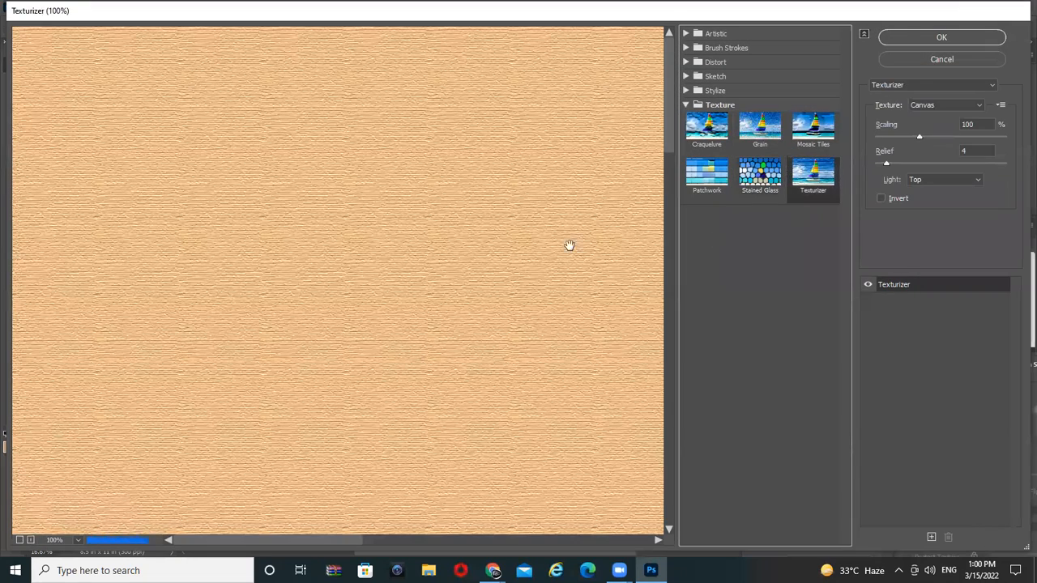
left_click(907, 40)
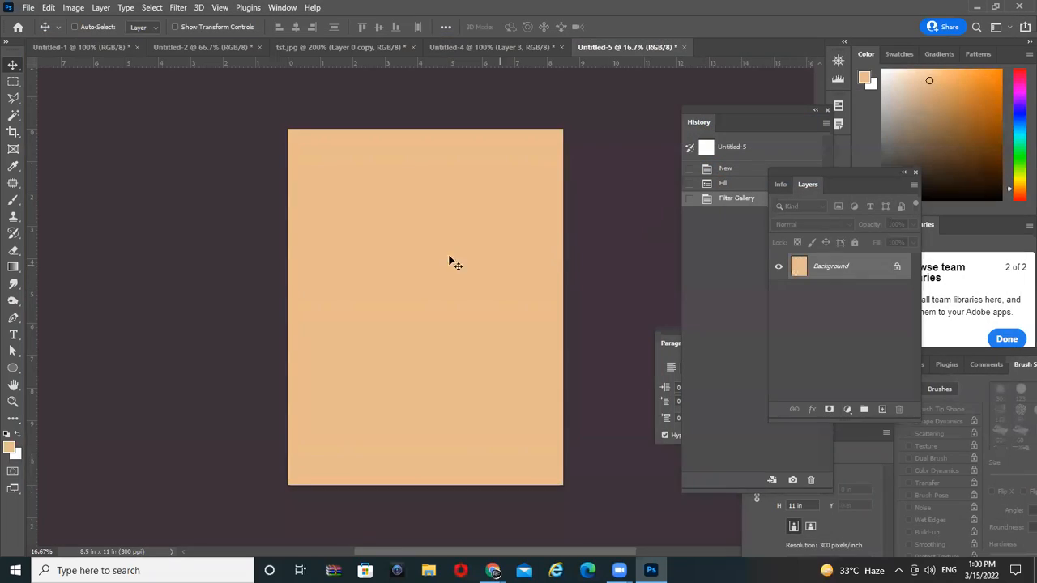
key("ctrl+plus")
key("ctrl+plus")
key("ctrl+plus")
key("ctrl+plus")
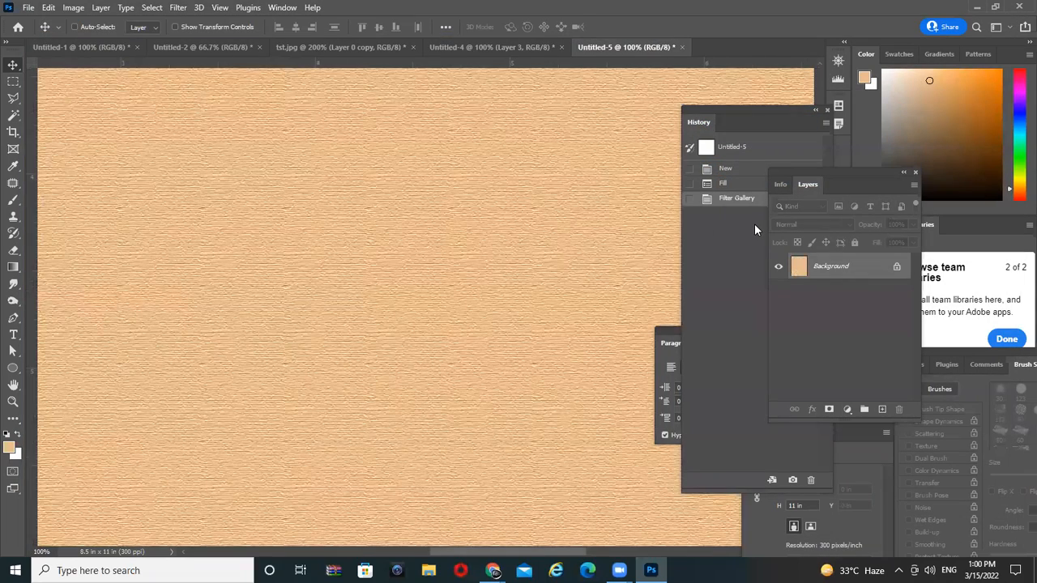
Step: Undo the Canvas texture and try Texturizer with the Sandstone texture, scaling 180% and relief 4
key("ctrl+z")
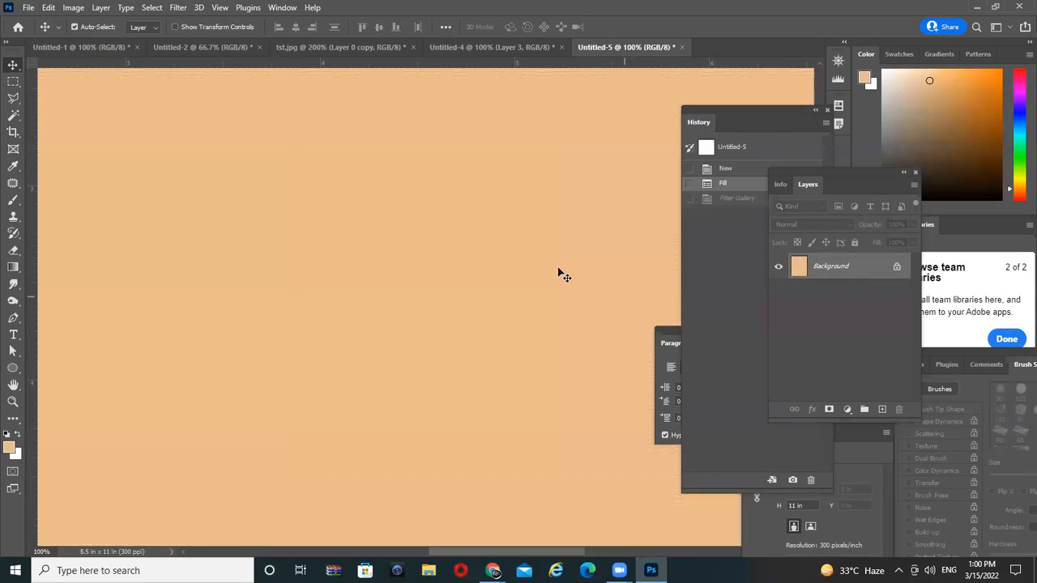
left_click(178, 9)
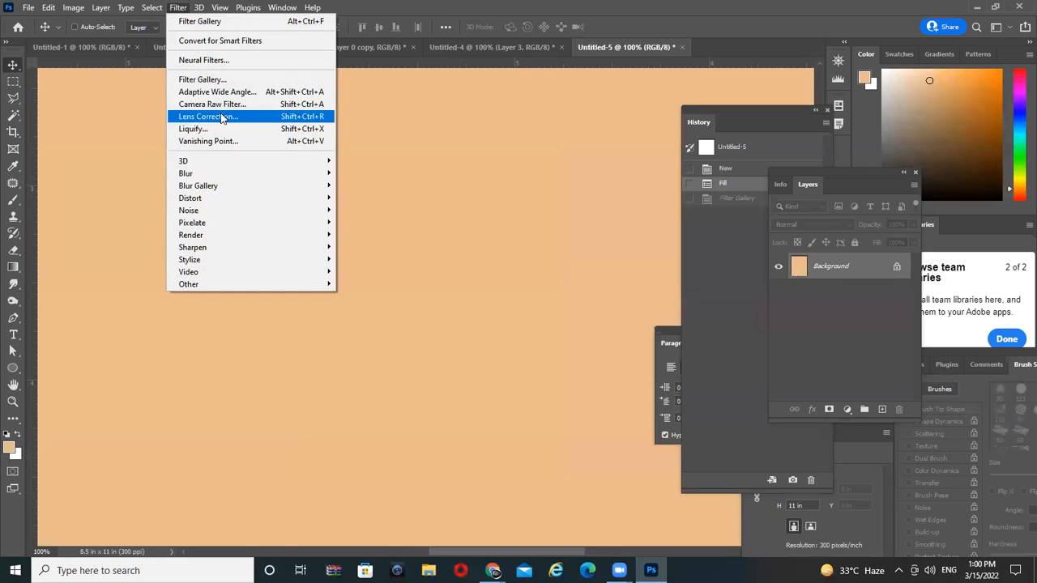
left_click(238, 81)
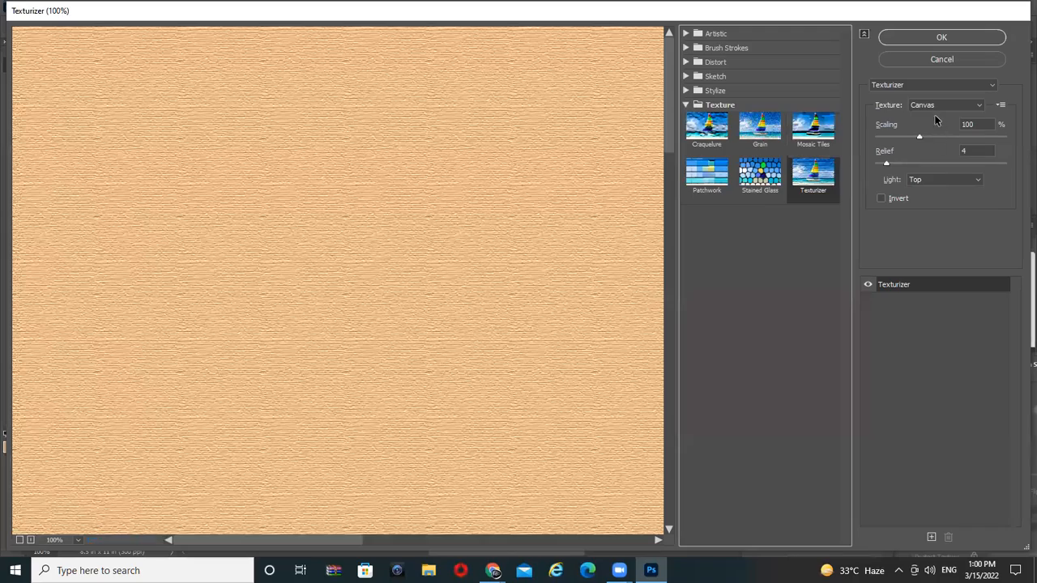
left_click(937, 106)
left_click(931, 141)
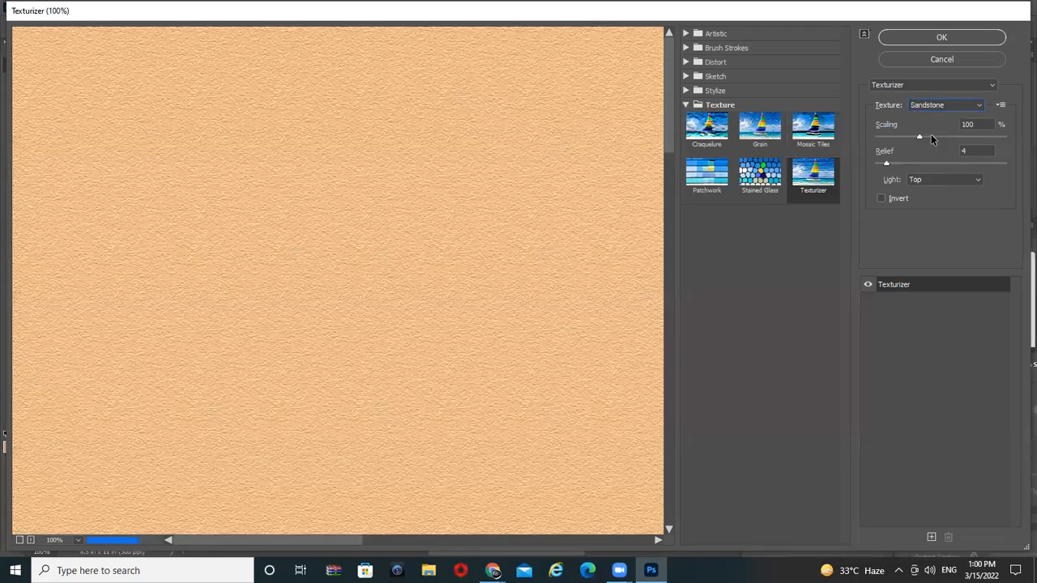
left_click_drag(916, 136, 988, 136)
left_click_drag(918, 162, 883, 167)
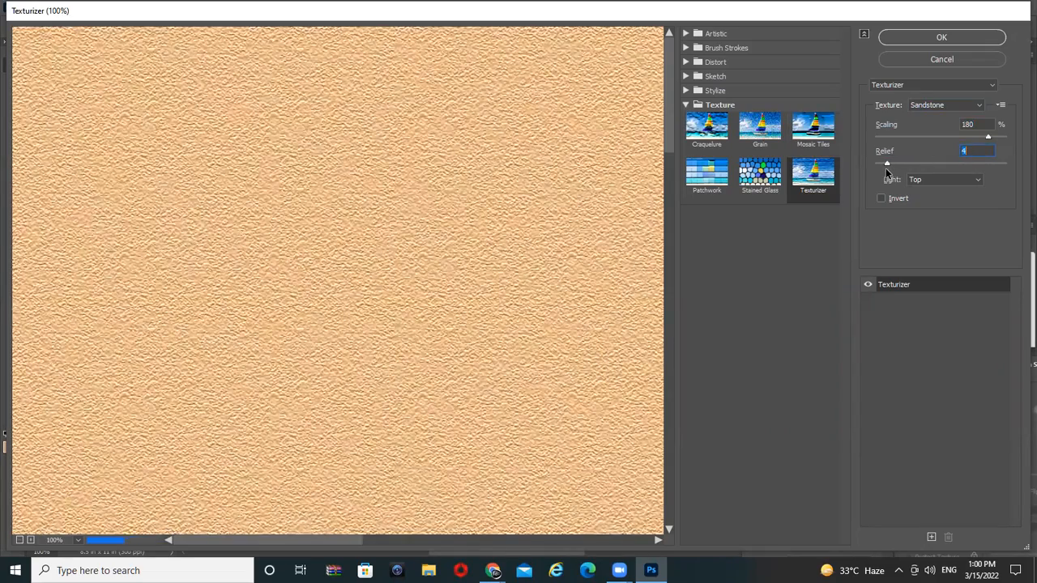
left_click(925, 43)
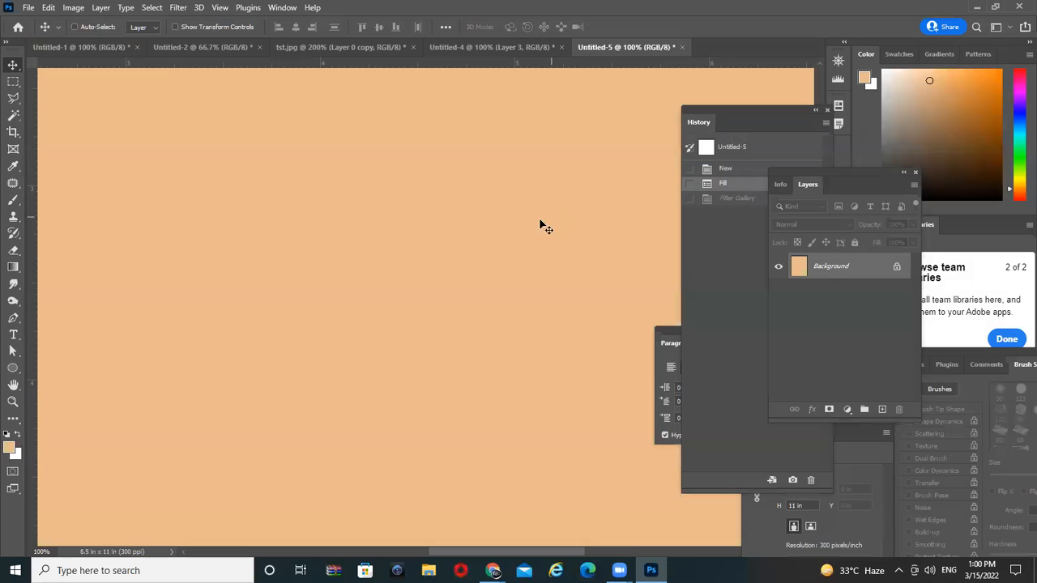
Step: Redo the undone Filter Gallery effect on the Background and inspect the texture at 100% and 50% zoom
key("ctrl+plus")
key("ctrl+plus")
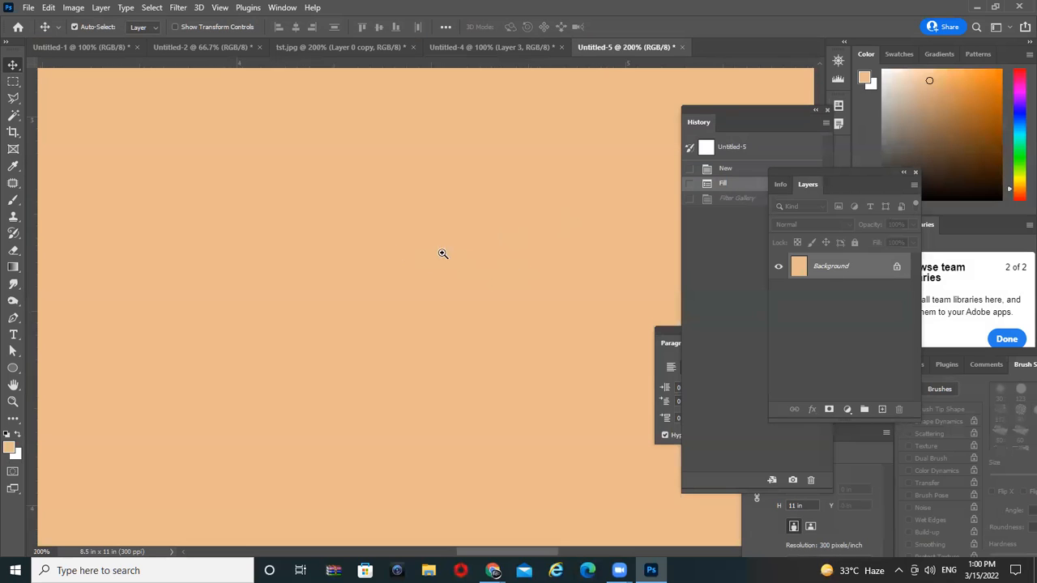
key("ctrl+minus")
key("ctrl+minus")
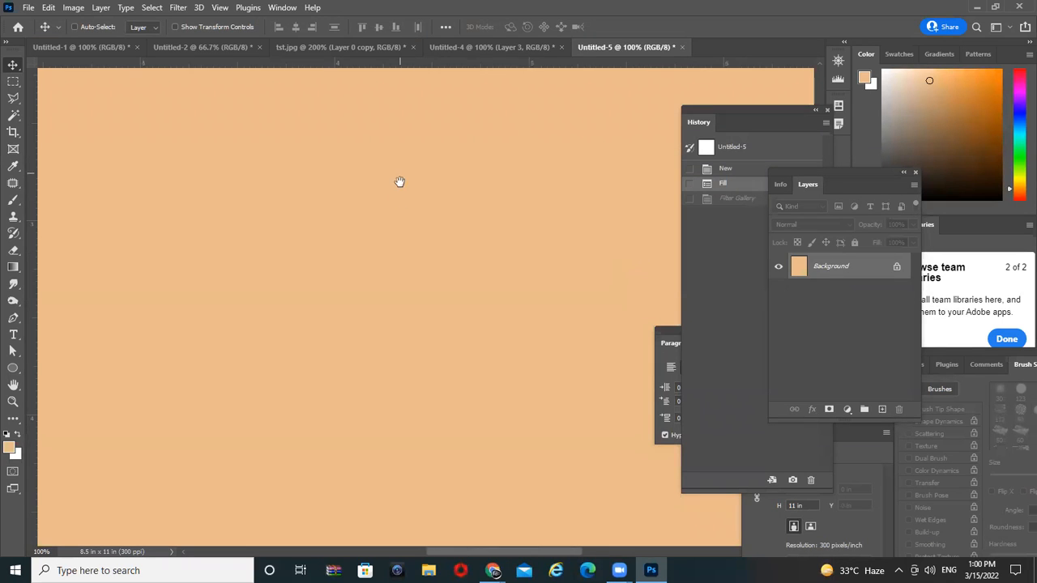
key("ctrl+shift+z")
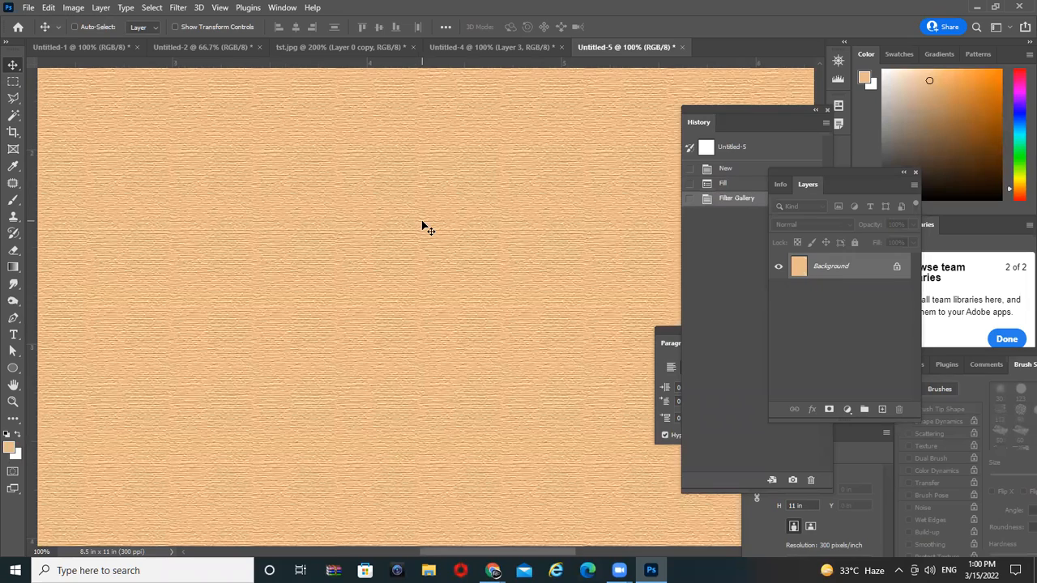
left_click_drag(464, 250, 544, 134)
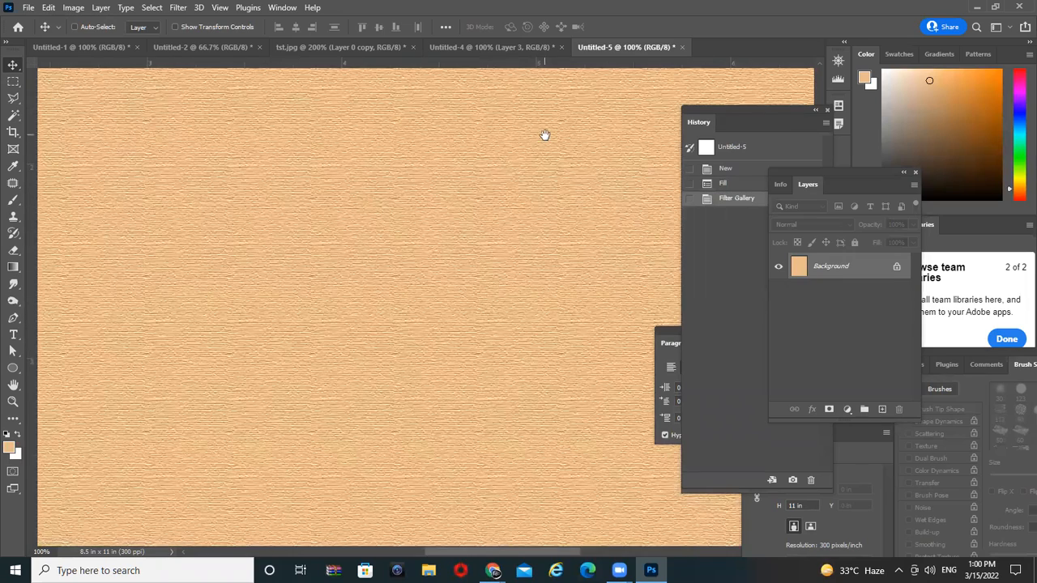
left_click(571, 238, "alt")
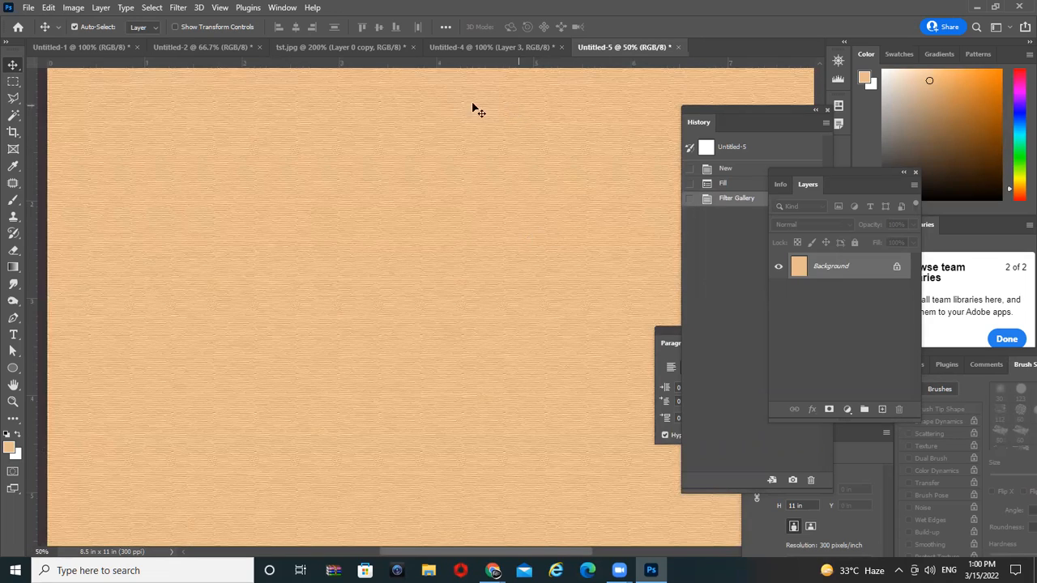
Step: Open the Filter Gallery for the textured Background and preview the Stained Glass effect
left_click(178, 8)
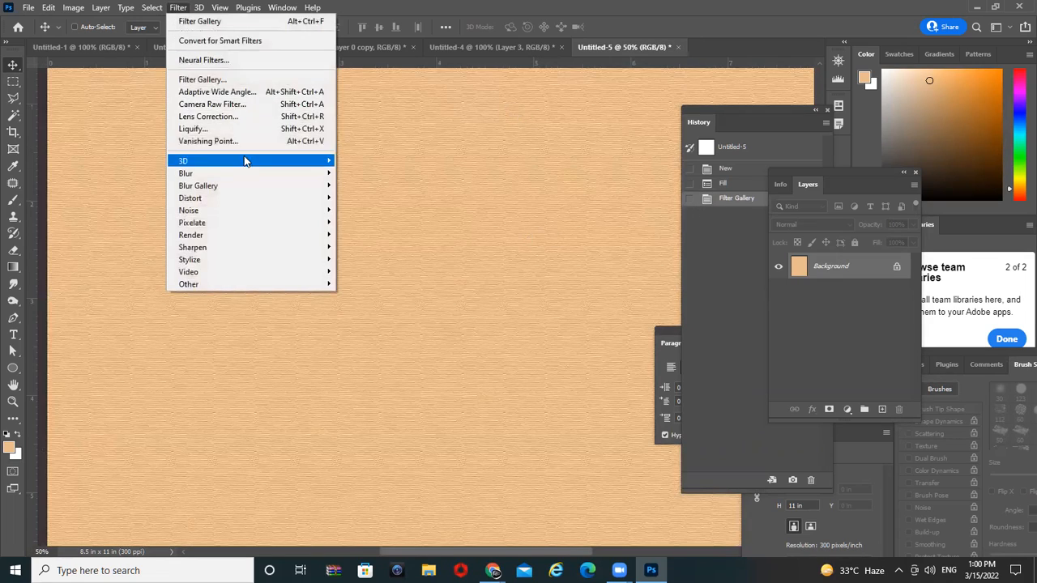
left_click(253, 83)
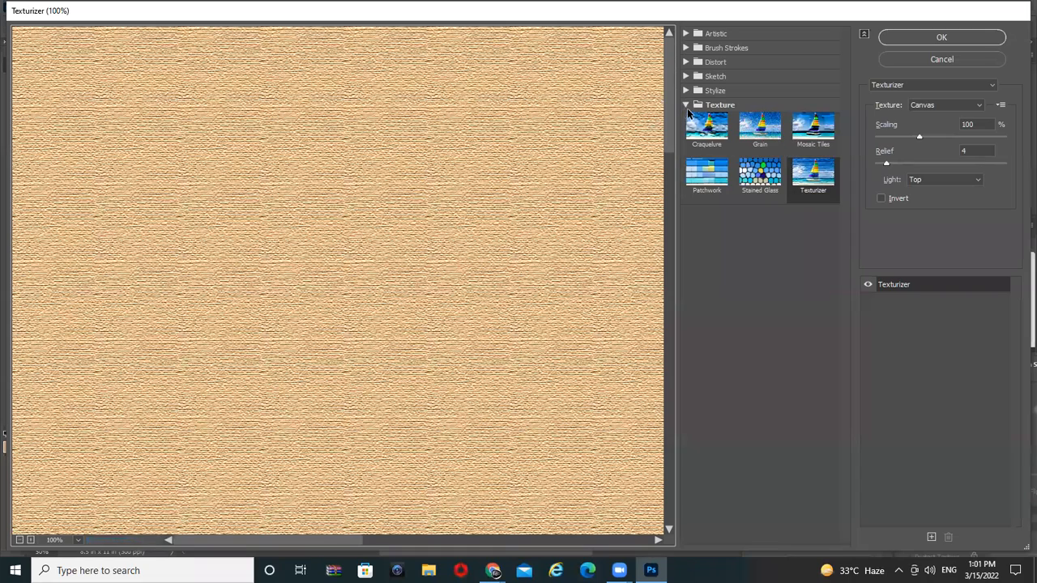
left_click(822, 182)
left_click(782, 194)
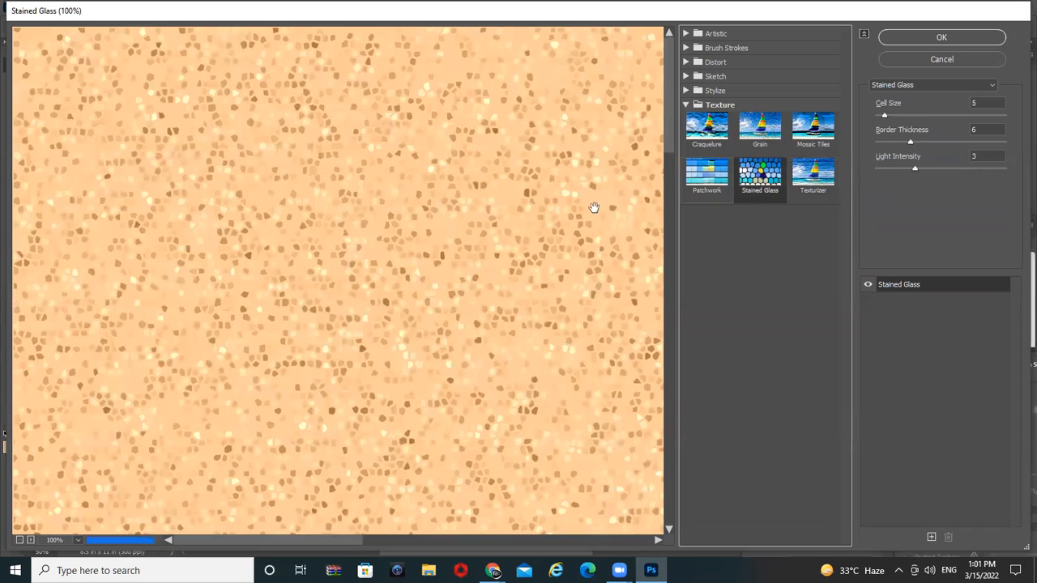
left_click_drag(593, 207, 535, 225)
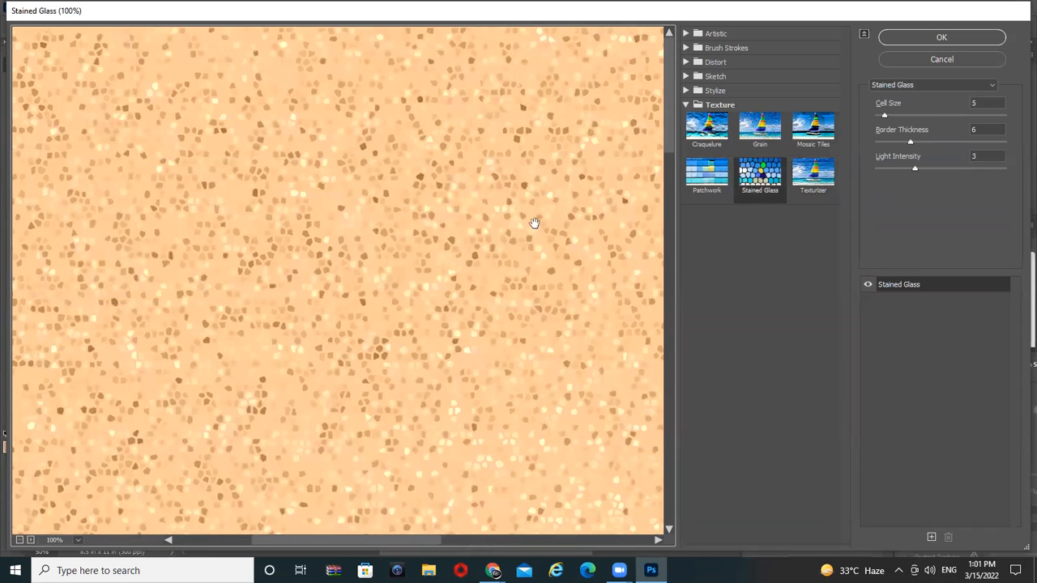
Step: Try the Patchwork effect in the Filter Gallery with square size 6 and relief 17
left_click(702, 182)
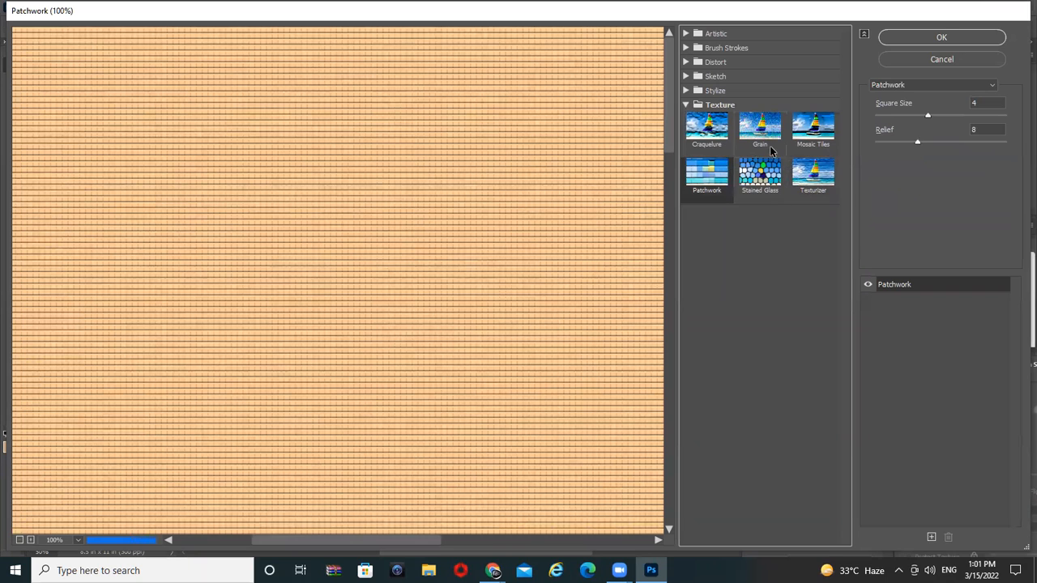
left_click_drag(928, 142, 966, 143)
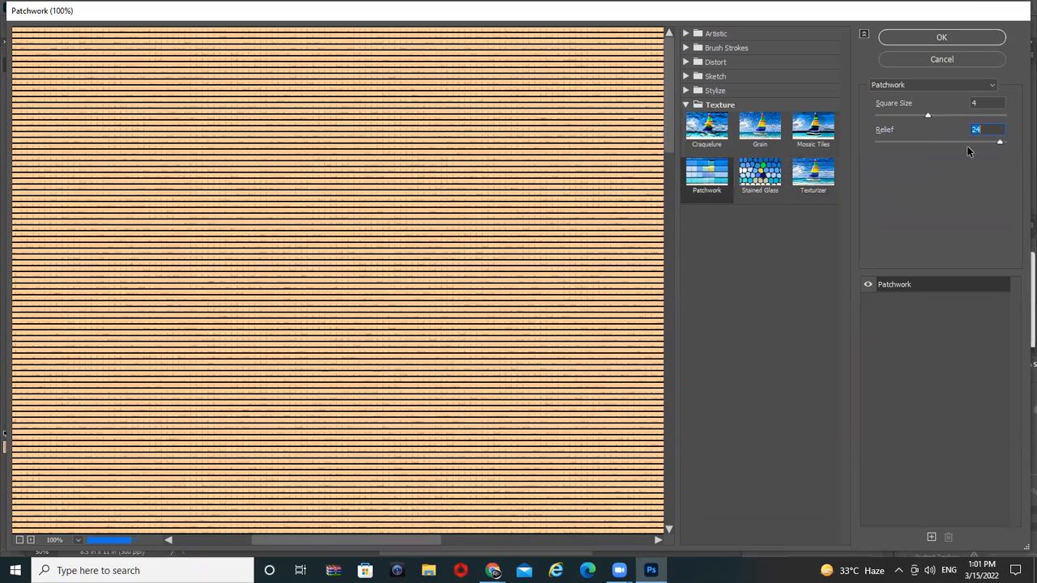
left_click_drag(927, 115, 981, 118)
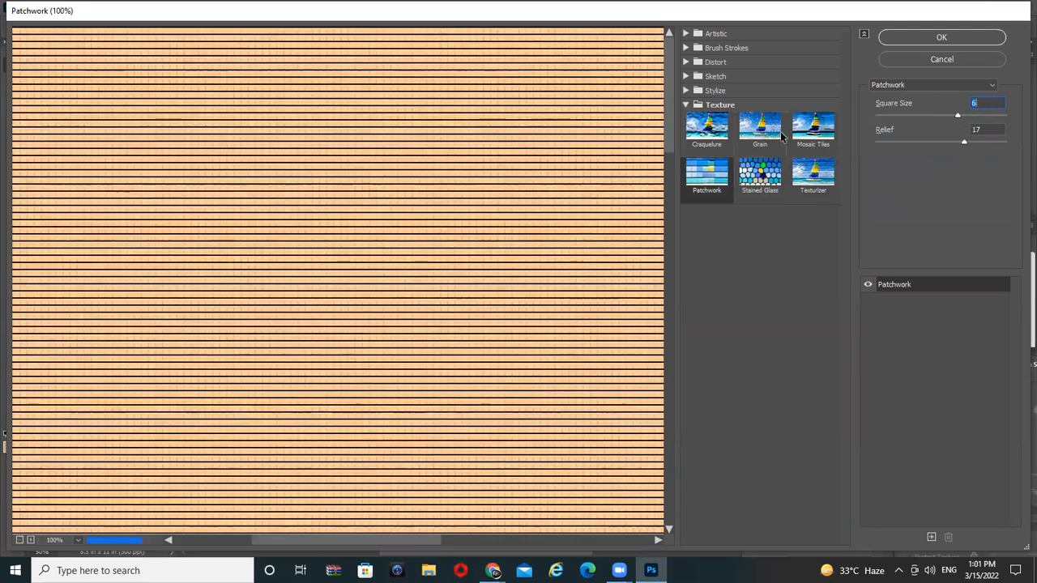
Step: Apply the Filter Gallery's Grain effect to the Background with Horizontal grain type, intensity 100 and contrast 26
left_click(782, 134)
left_click(941, 42)
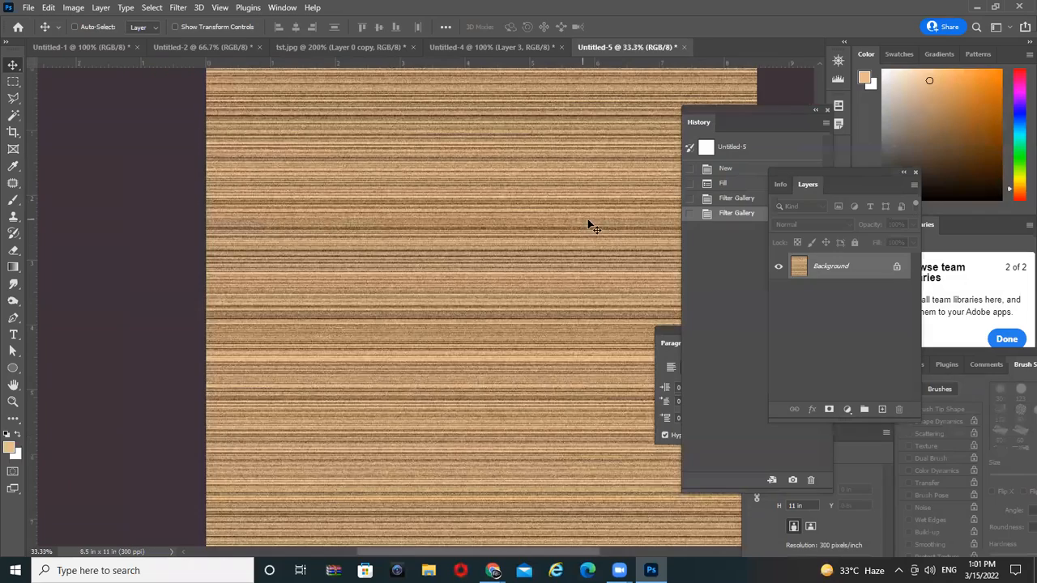
key("Tab")
key("Tab")
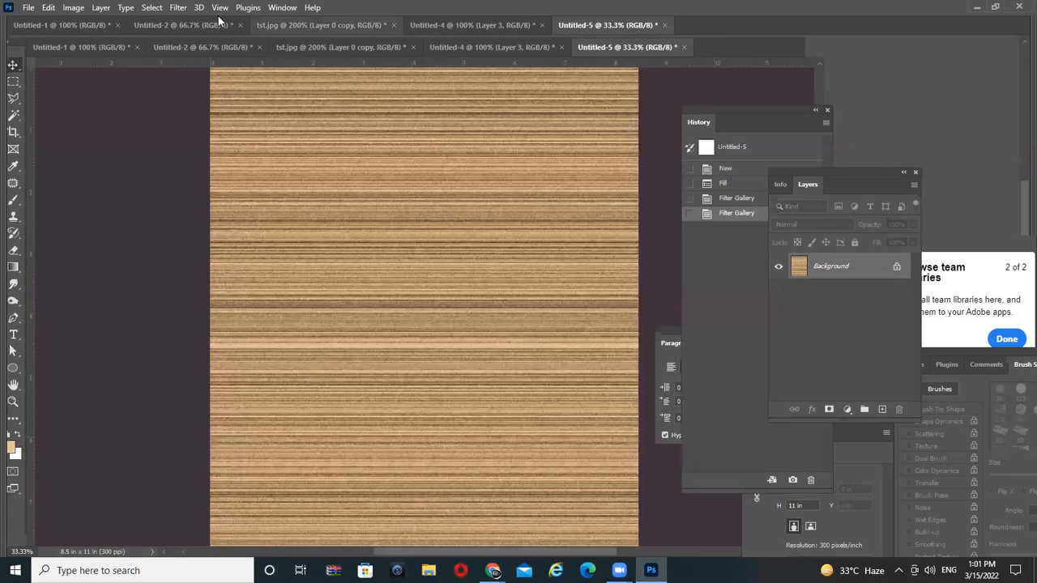
left_click(199, 8)
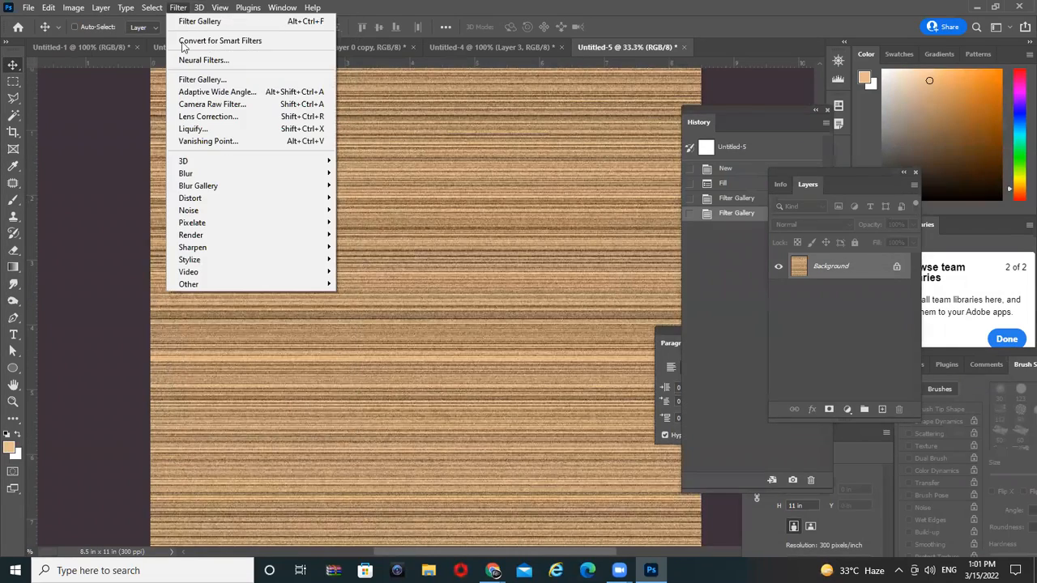
left_click(218, 58)
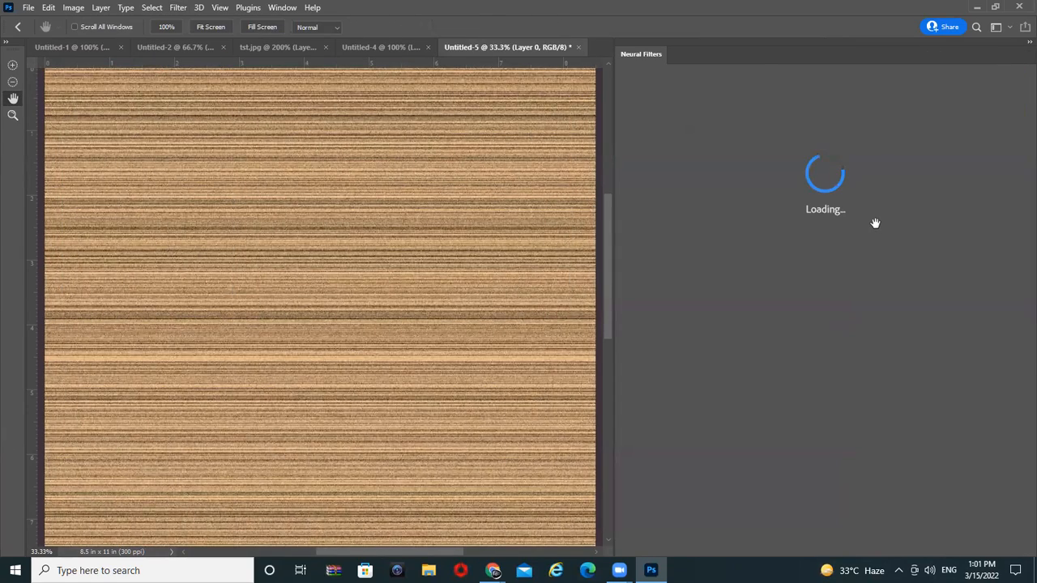
key("Escape")
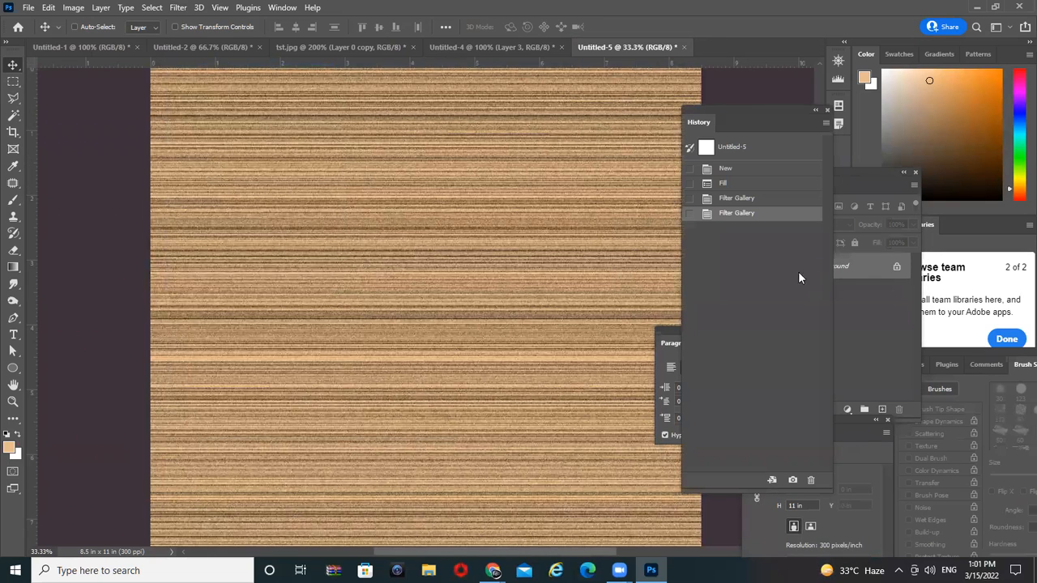
Step: Apply the Horizontal Grain effect to the Background a second time with intensity 100 and contrast 26
left_click(179, 7)
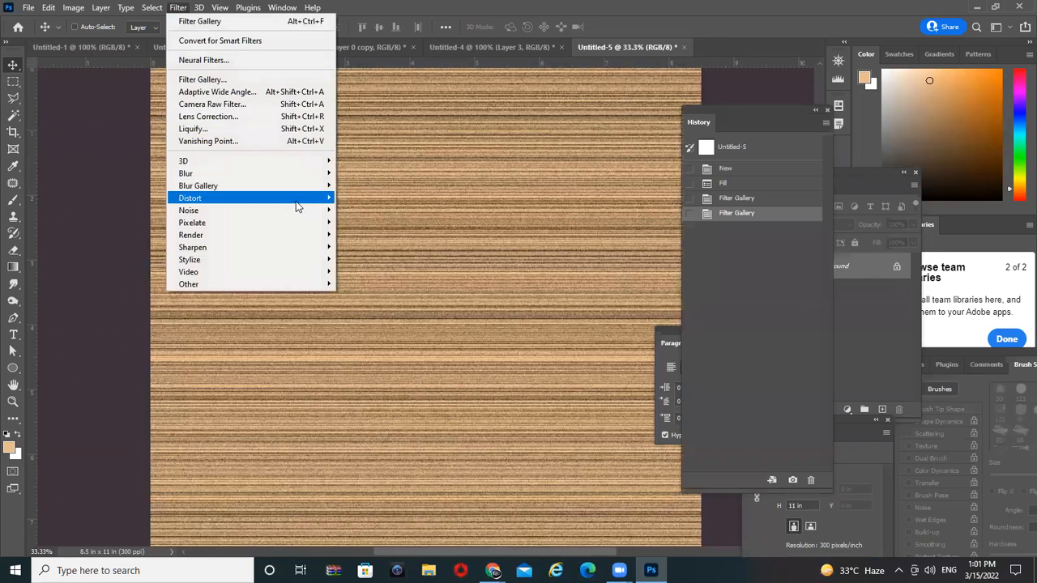
left_click(202, 79)
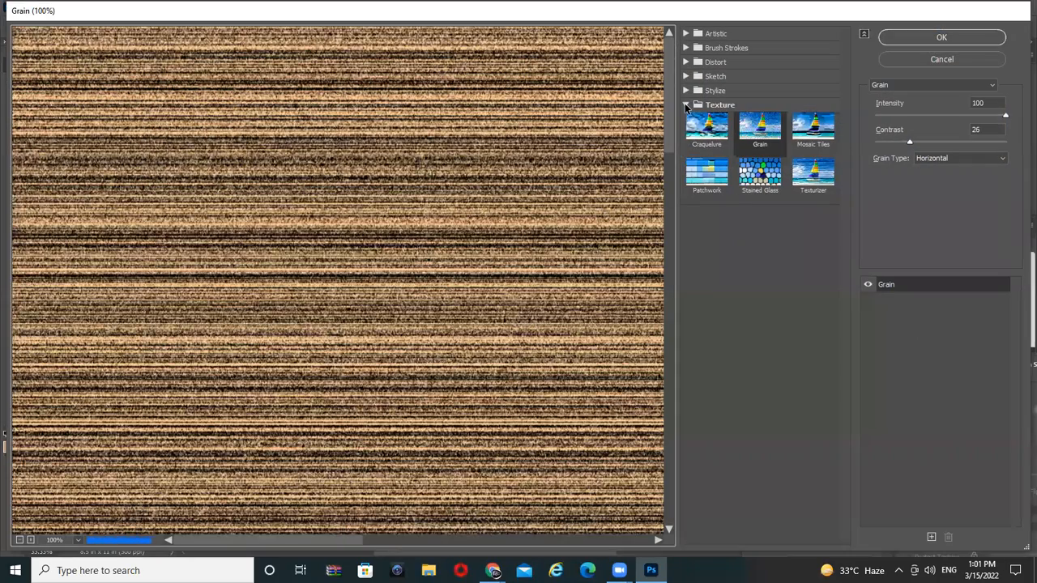
left_click(686, 105)
left_click(940, 37)
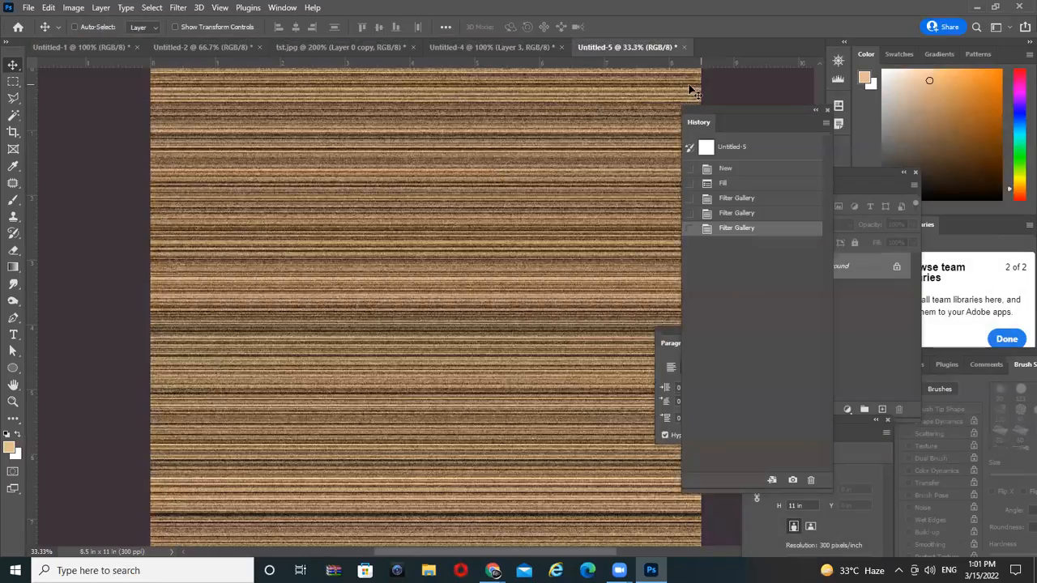
Step: Apply Gaussian Blur to the grained Background with a radius of 45.6 pixels
left_click_drag(494, 148, 486, 333)
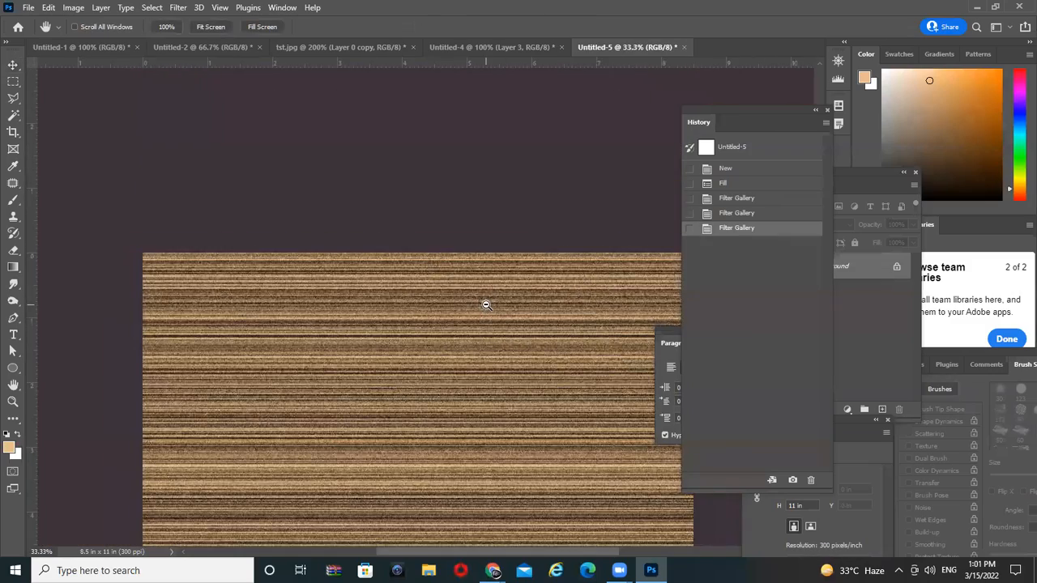
key("ctrl+1")
scroll(458, 323, "down", 3)
scroll(484, 221, "down", 5)
scroll(437, 203, "down", 3)
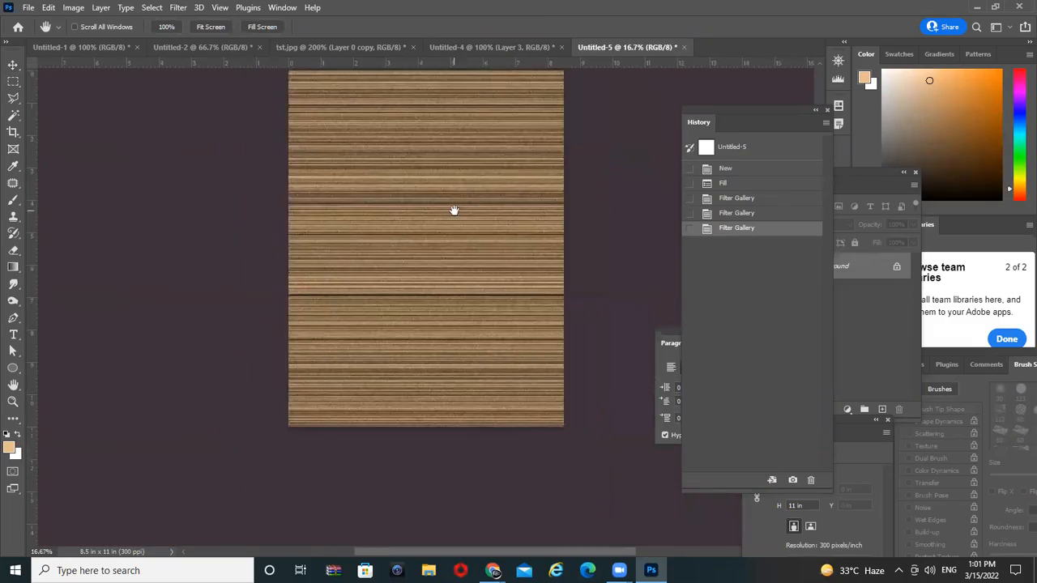
left_click(152, 8)
mouse_move(177, 7)
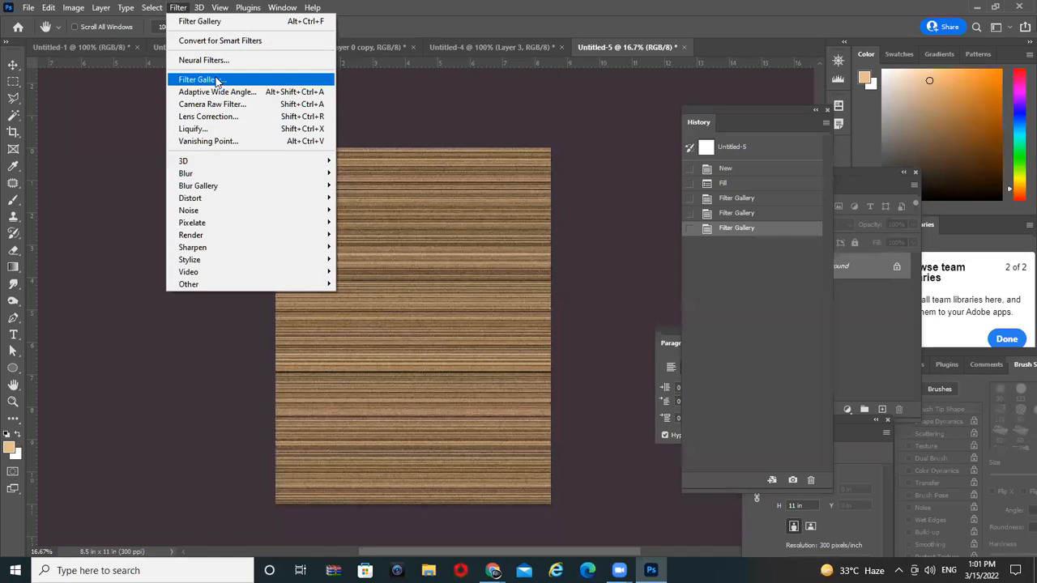
mouse_move(214, 164)
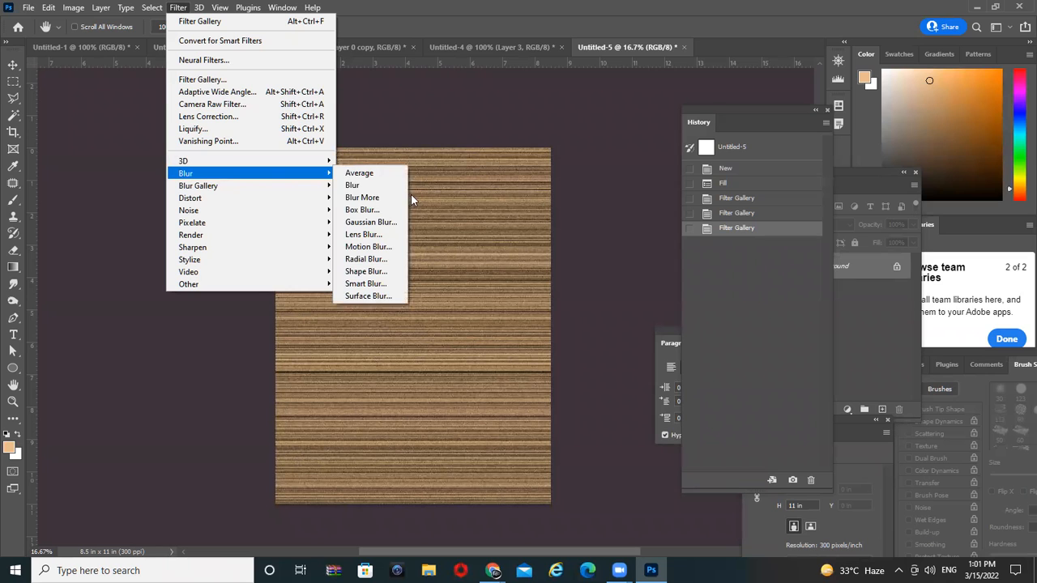
left_click(379, 222)
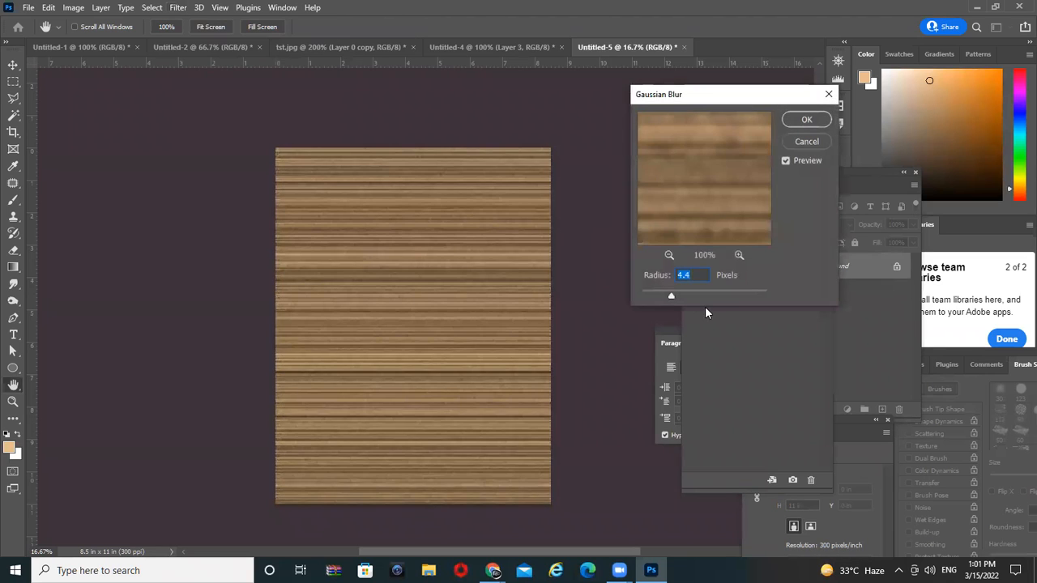
left_click_drag(723, 294, 692, 296)
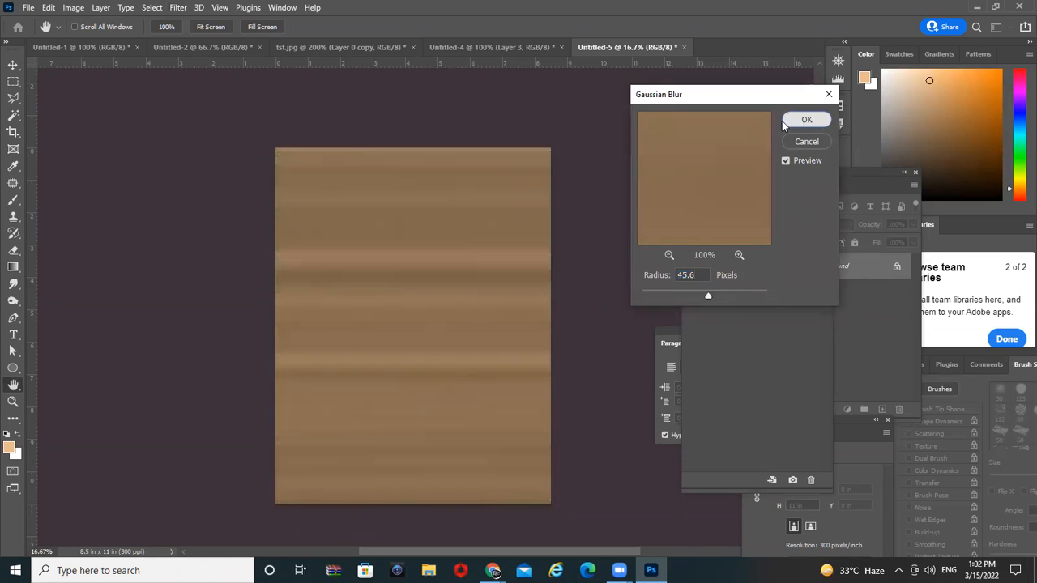
left_click(809, 119)
left_click(179, 9)
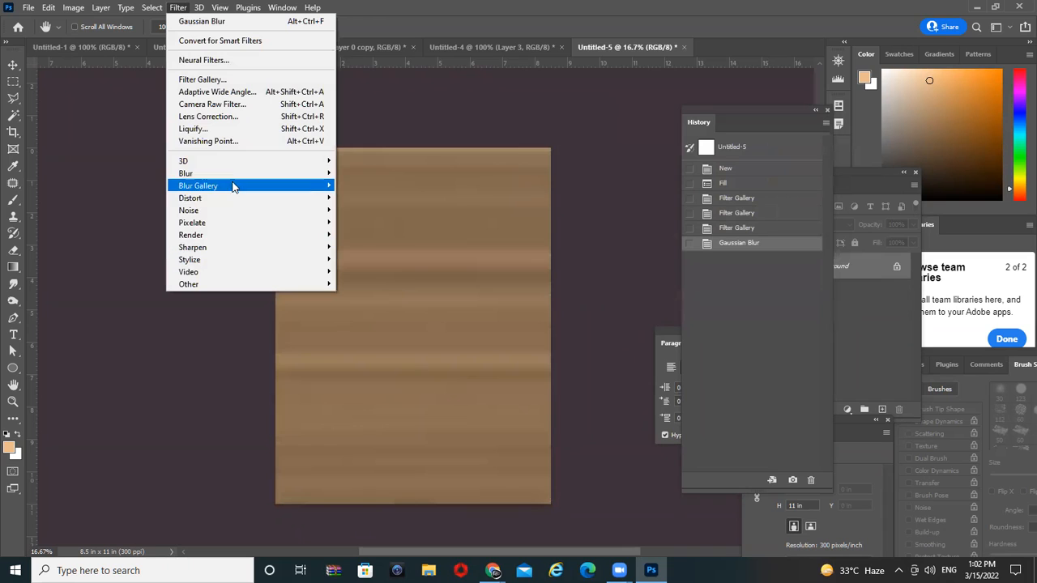
mouse_move(267, 174)
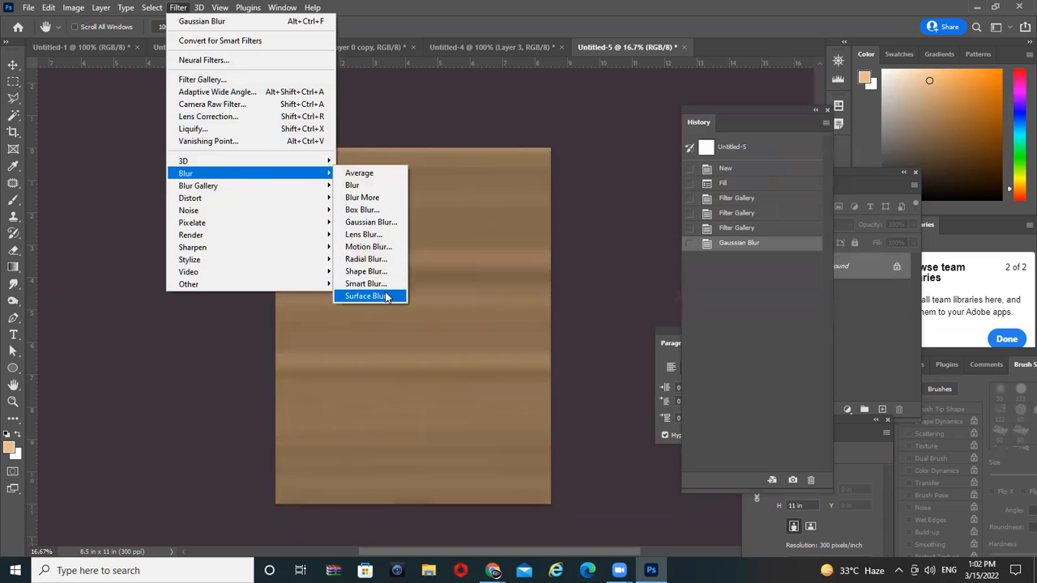
left_click(393, 247)
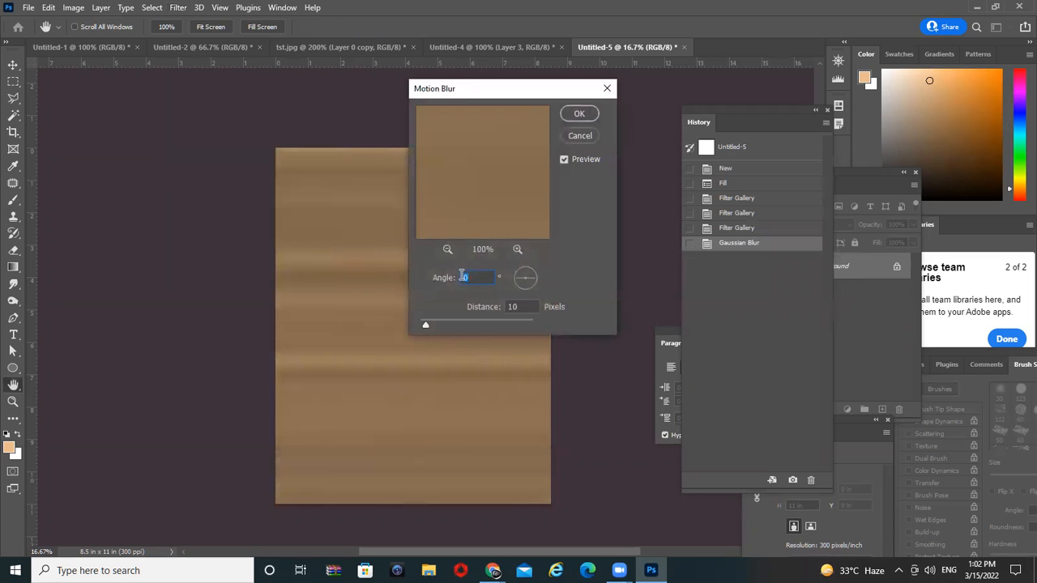
left_click(580, 135)
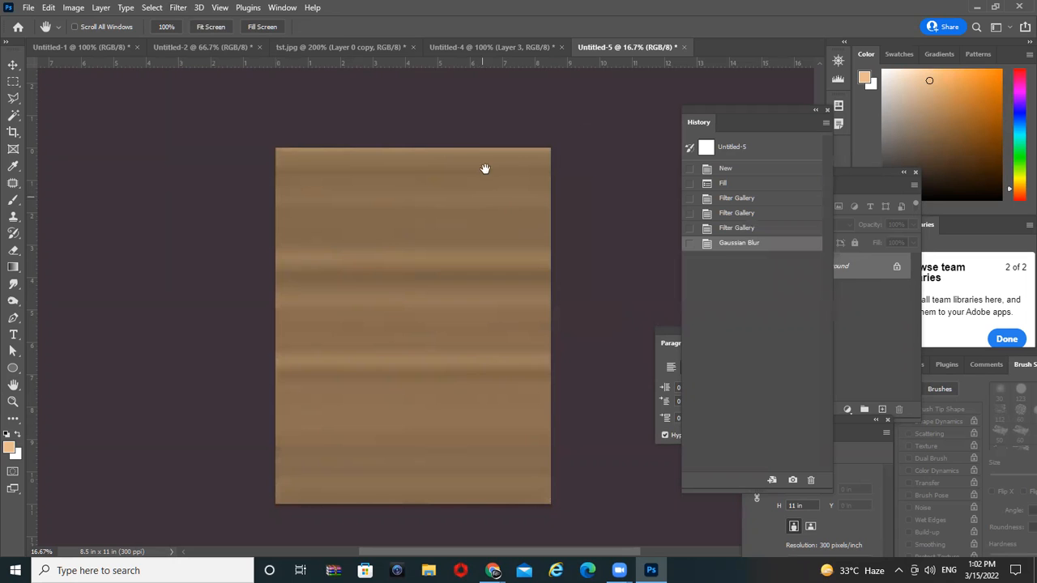
Step: Copy the basketball player's layer from the Untitled-4 document into Untitled-5
left_click(208, 47)
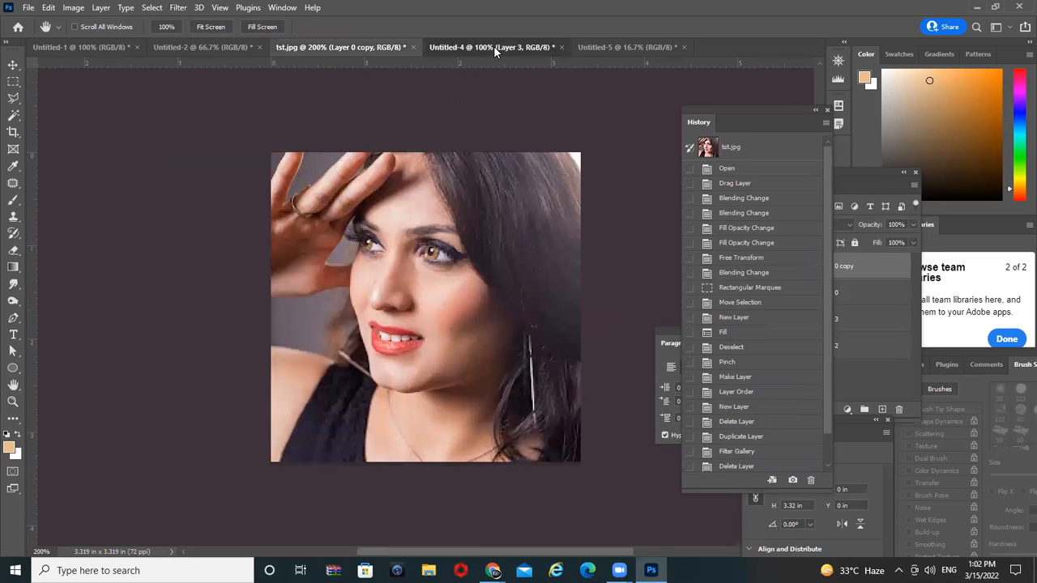
left_click(494, 46)
left_click(593, 45)
left_click(476, 49)
right_click(345, 311)
left_click(344, 275)
key("v")
right_click(342, 314)
left_click(370, 322)
left_click_drag(370, 321, 492, 149)
Step: Resize the basketball player to about 6.28 in tall and place him at the lower right of the blurred page
key("ctrl+t")
key("Return")
left_click_drag(451, 247, 491, 377)
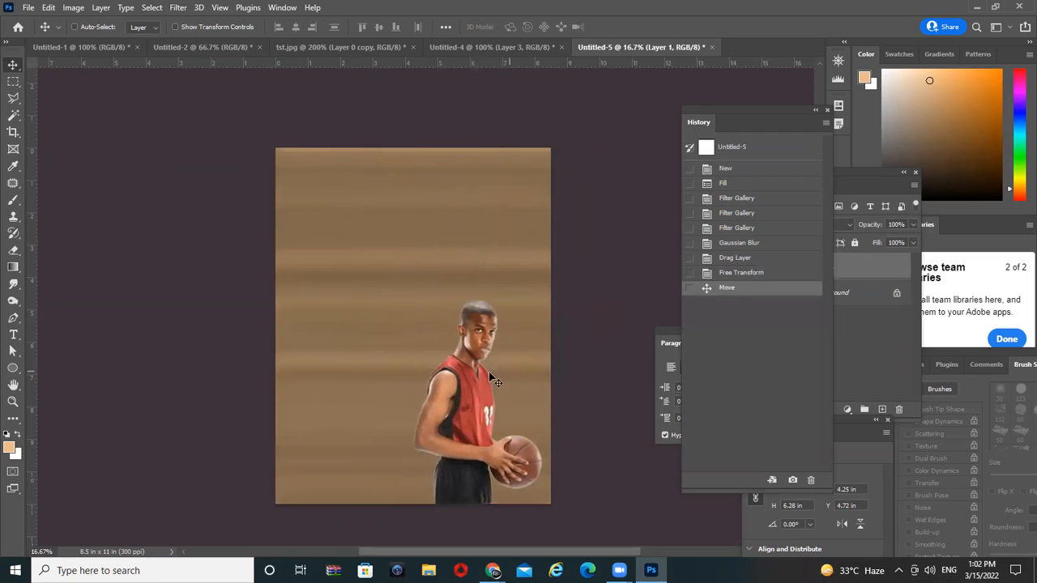
Step: Duplicate the basketball player's layer and select the original Layer 1 beneath the copy
left_click(869, 328)
left_click_drag(845, 275, 882, 409)
left_click(836, 291)
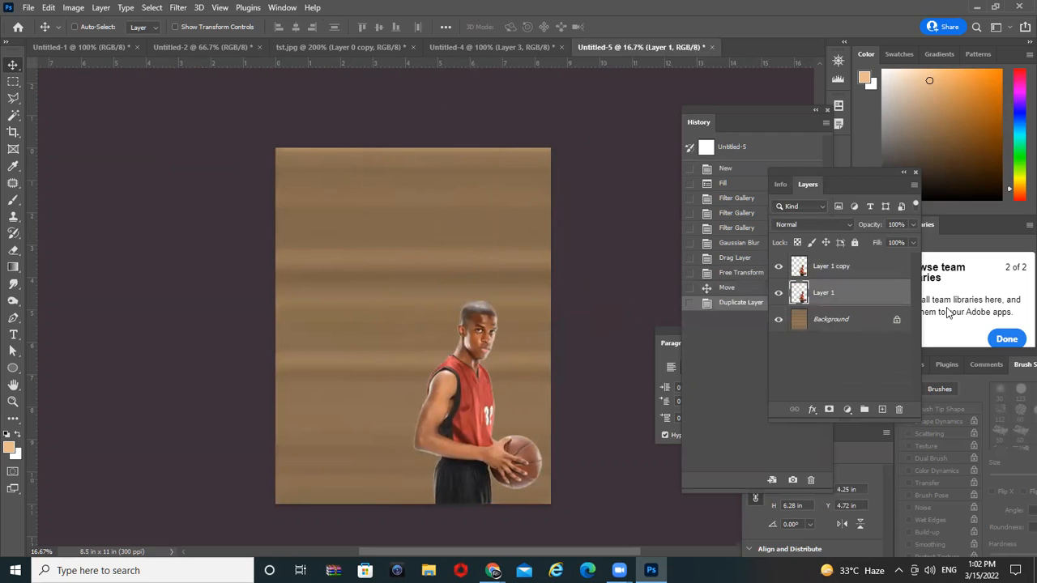
Step: Apply Motion Blur to Layer 1 with angle 0° and distance 596 pixels, and repeat the filter
left_click(177, 7)
mouse_move(235, 174)
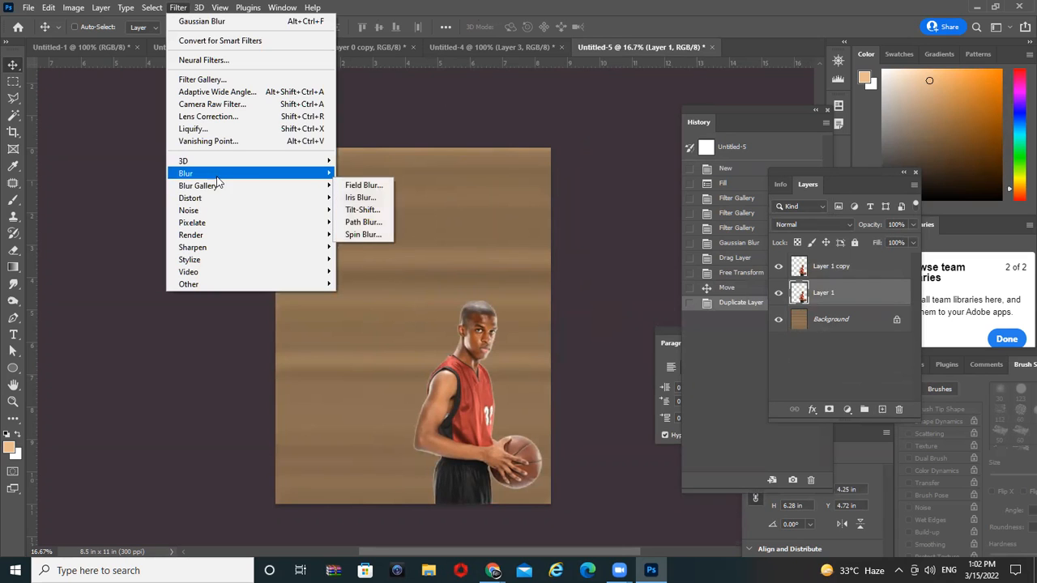
left_click(402, 247)
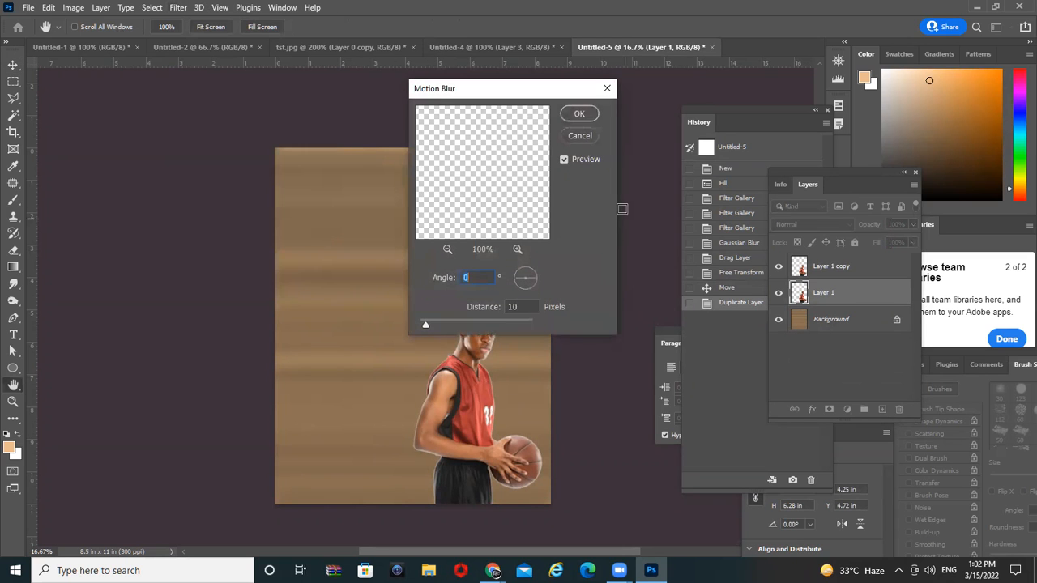
left_click_drag(550, 89, 733, 90)
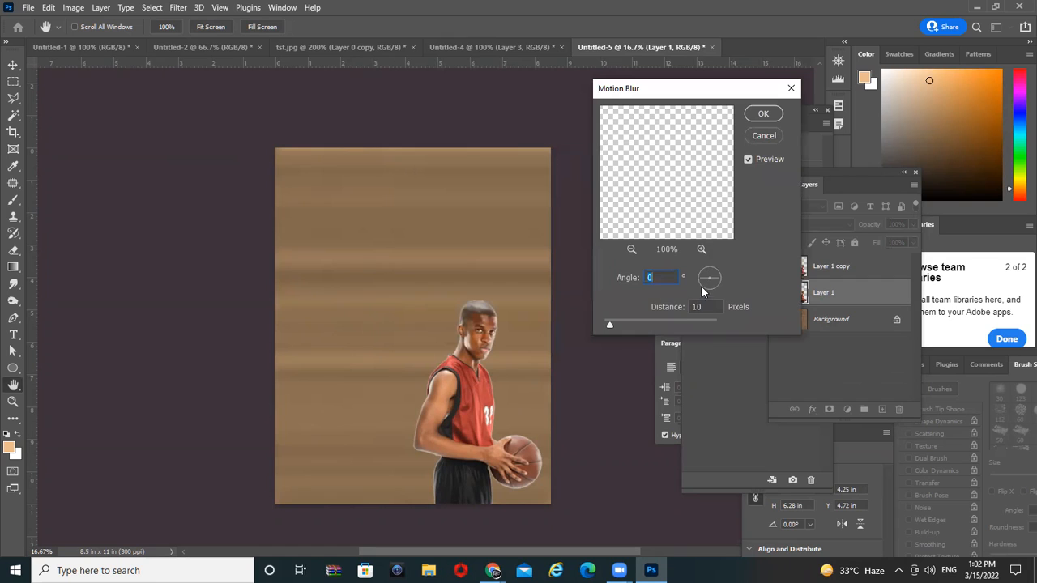
left_click_drag(646, 321, 688, 326)
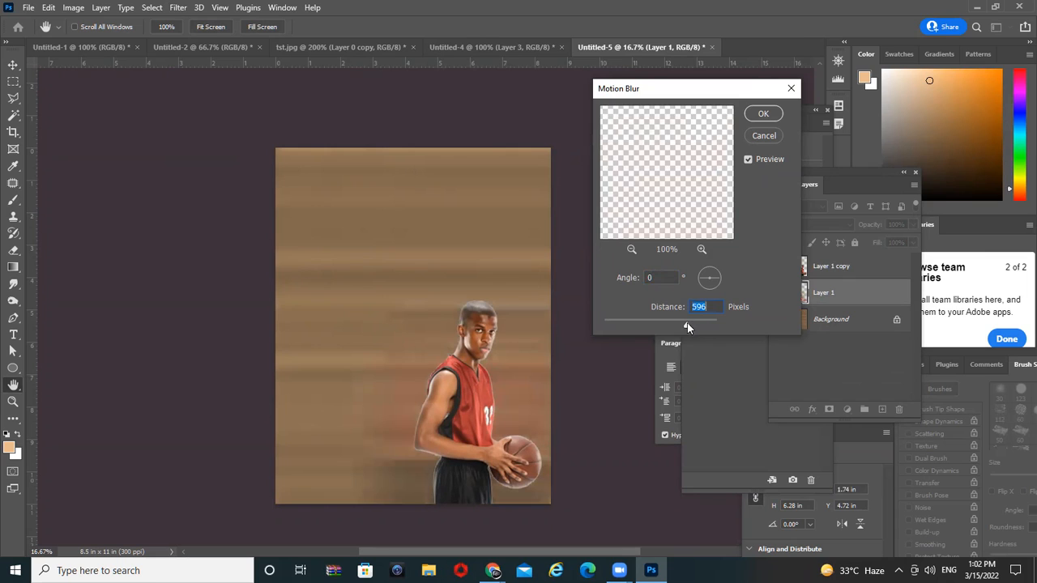
left_click(763, 117)
key("ctrl+alt+f")
Step: Shift the motion-blurred Layer 1 to the left so it trails behind the sharp player
left_click_drag(495, 364, 474, 372)
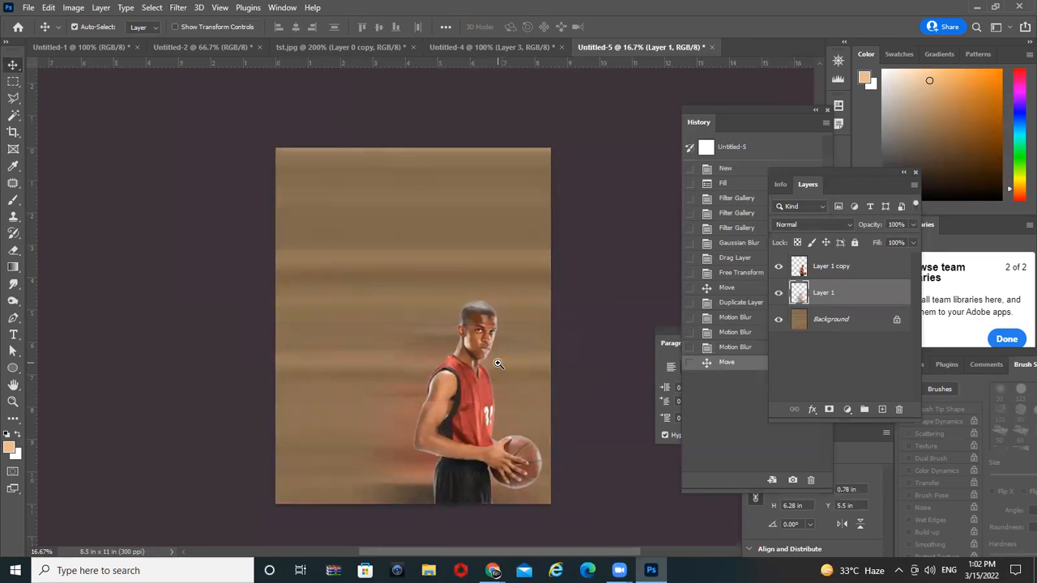
scroll(472, 372, "up", 1)
scroll(500, 291, "down", 1)
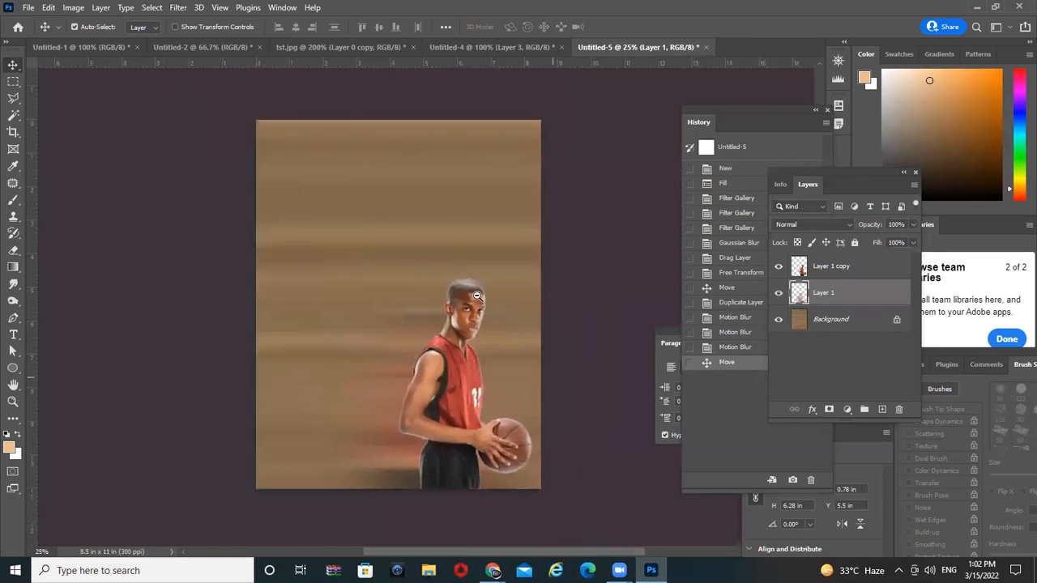
Step: Delete both basketball player layers, Layer 1 and Layer 1 copy
left_click(858, 268, "shift")
left_click_drag(865, 298, 898, 409)
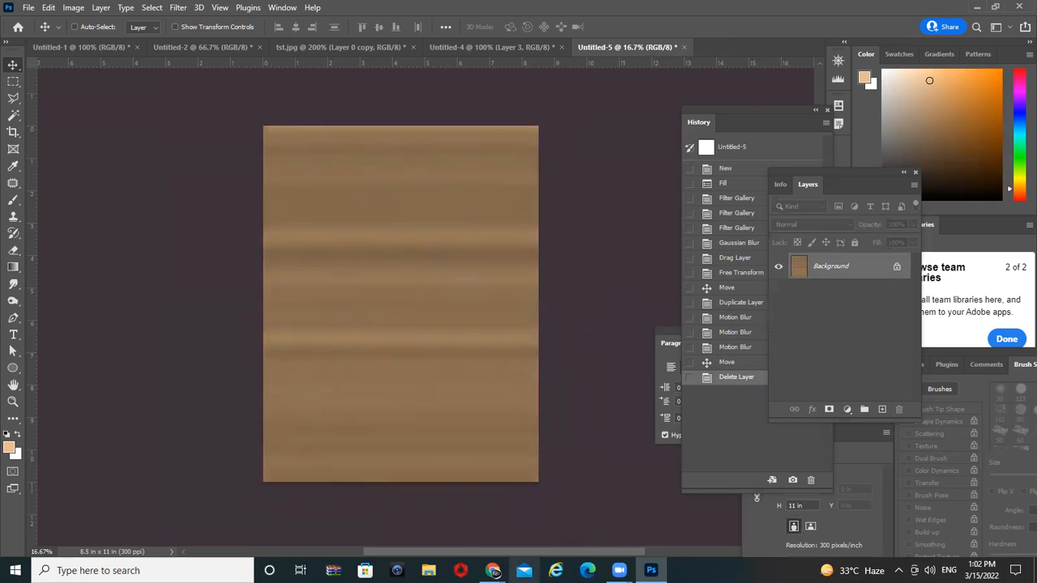
Step: Switch to Chrome, search Google Images for "car on road" and browse the results
mouse_move(492, 570)
left_click(437, 526)
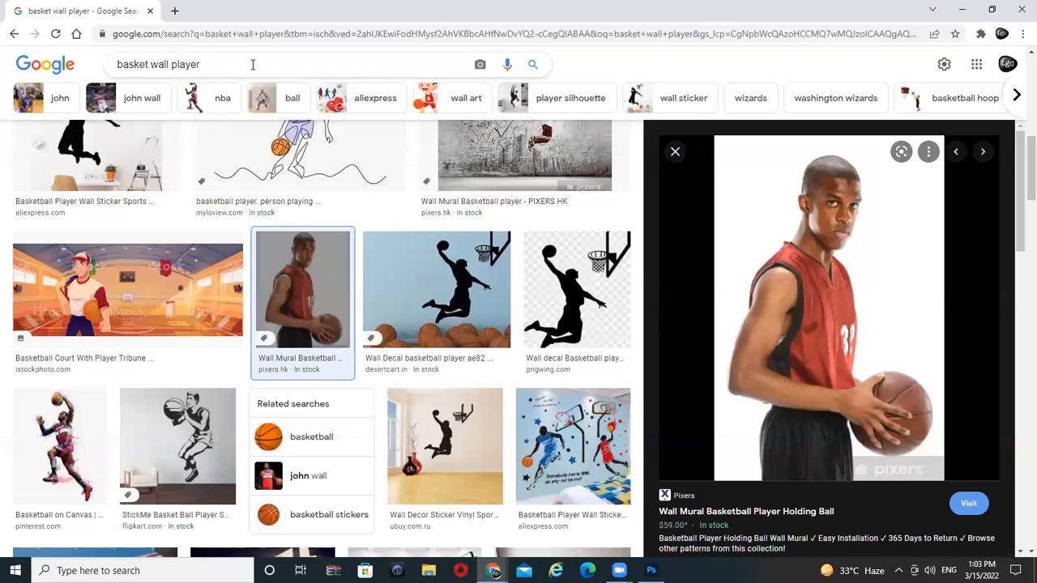
triple_click(162, 64)
type("car")
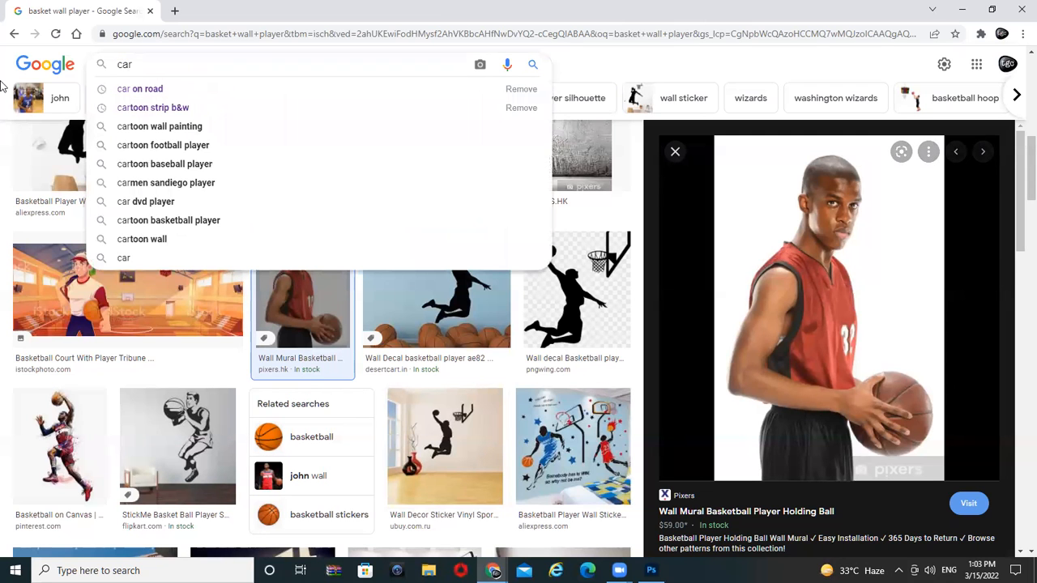
left_click(144, 88)
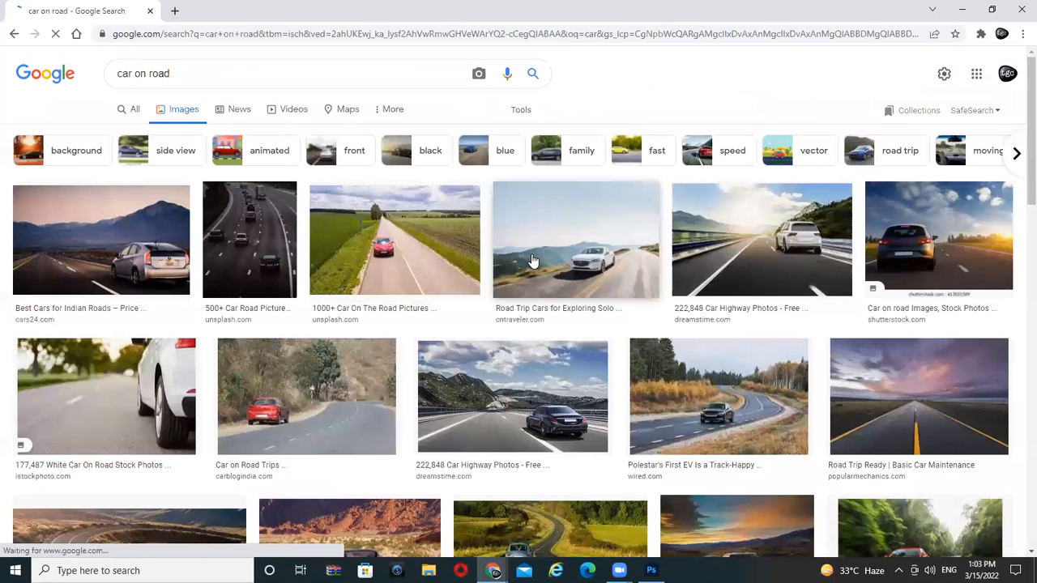
scroll(786, 366, "down", 1)
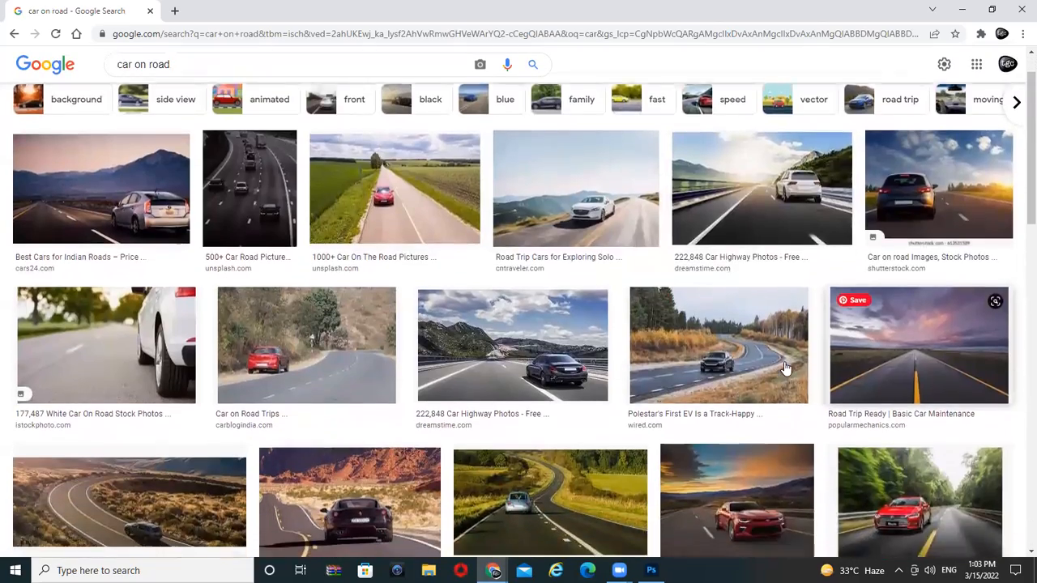
Step: Browse the car image results, open the blue Corvette on a road with yellow lines, and copy the image
scroll(953, 432, "down", 3)
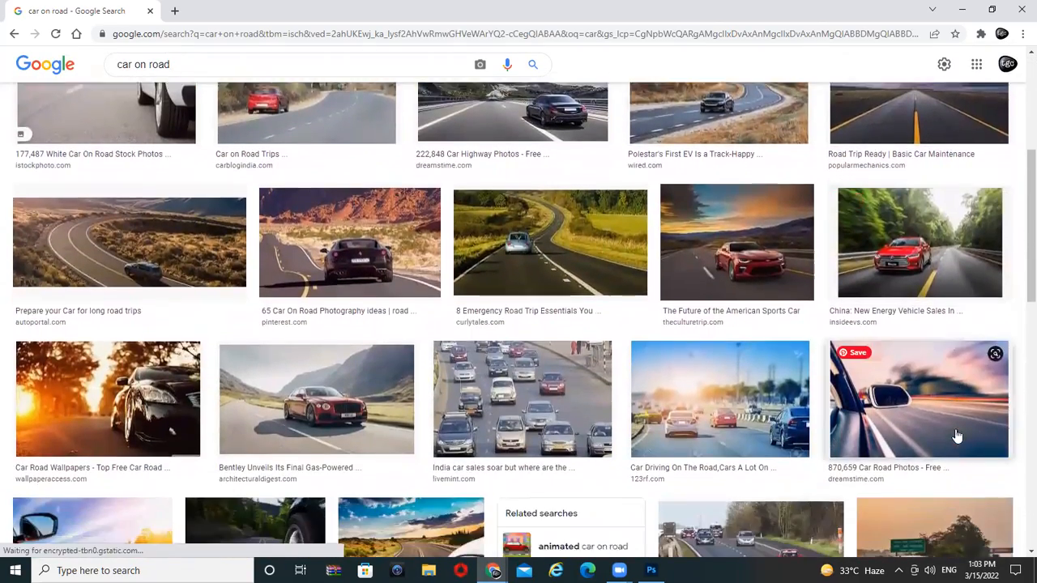
scroll(956, 435, "down", 4)
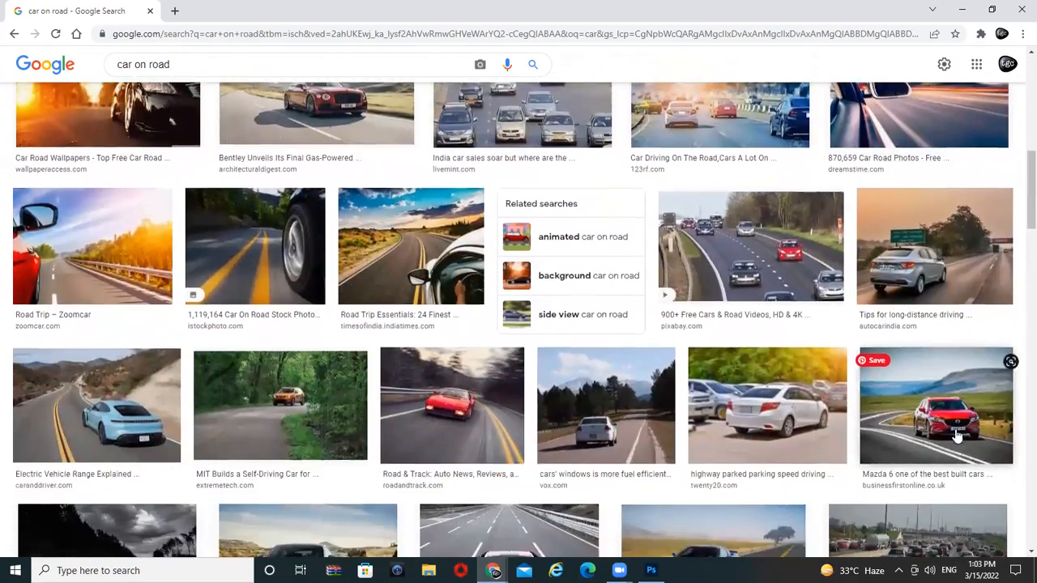
scroll(956, 435, "down", 3)
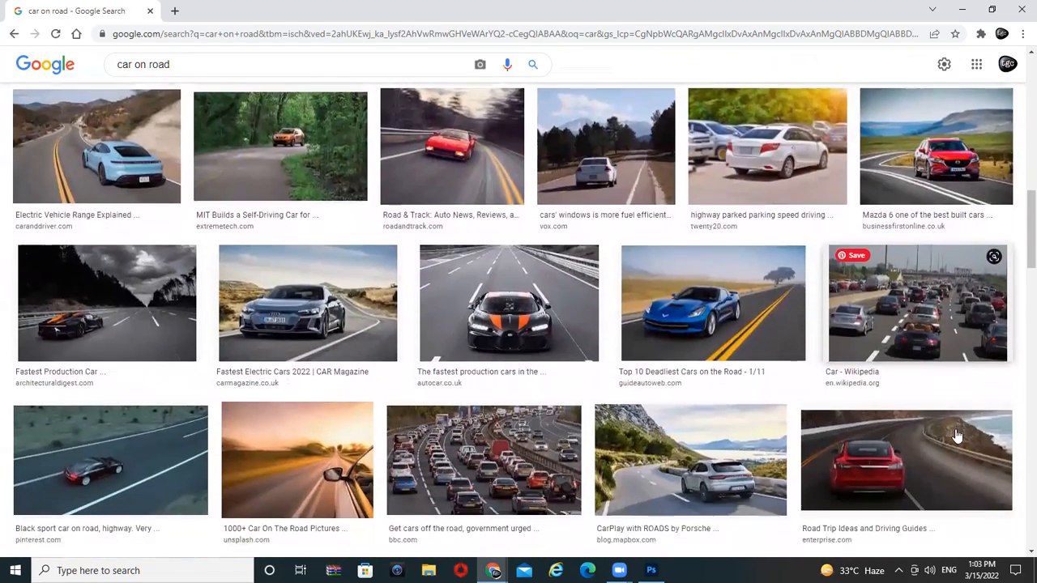
left_click(745, 283)
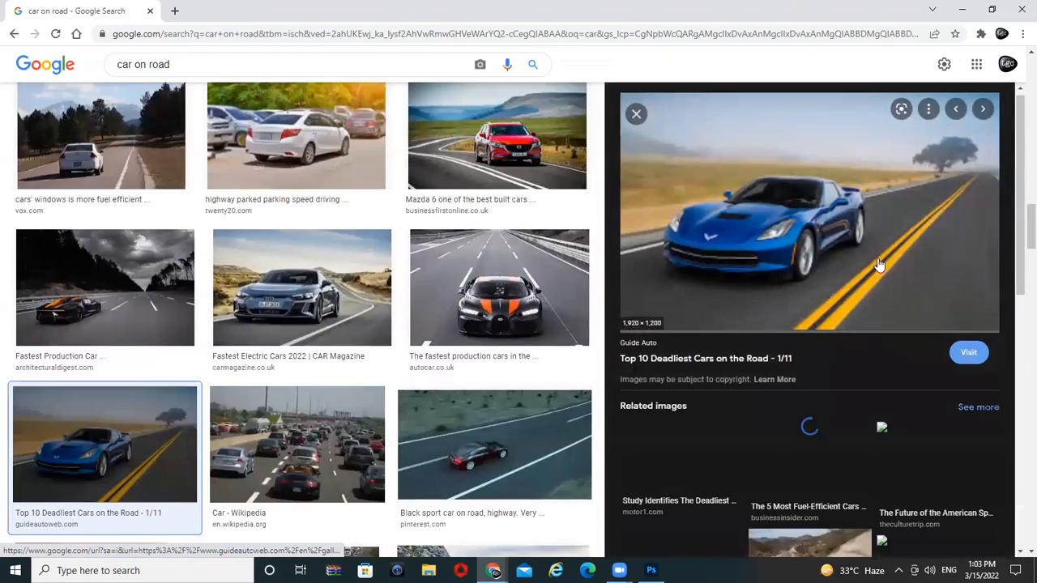
right_click(794, 238)
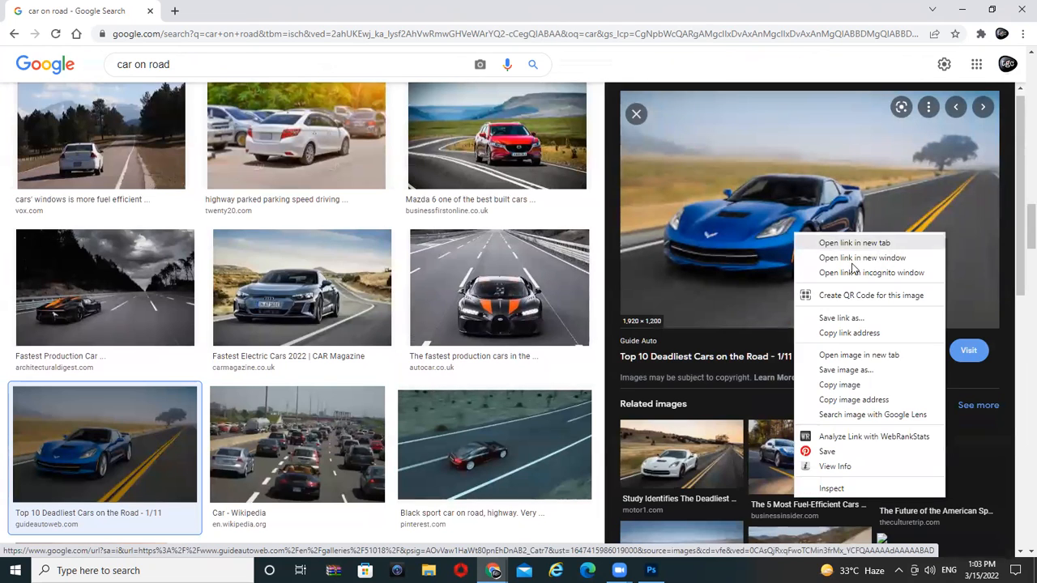
right_click(705, 218)
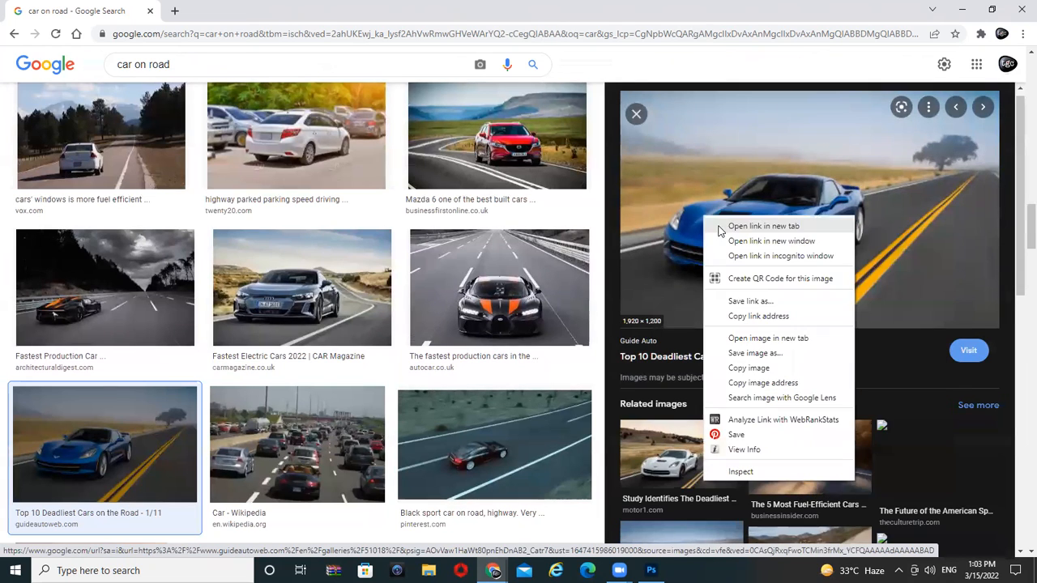
left_click(776, 368)
Step: Switch to Photoshop, create a new document at the clipboard size of 1920 x 1200 px, and paste the car image
key("alt+Tab")
left_click(683, 47)
left_click(524, 217)
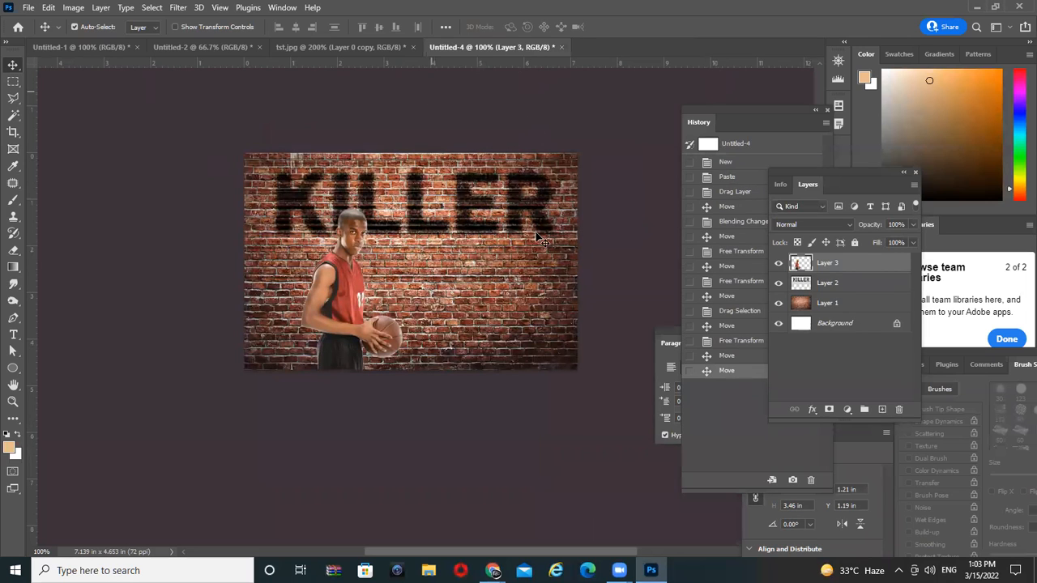
key("ctrl+n")
left_click(774, 473)
key("ctrl+v")
scroll(508, 299, "up", 1)
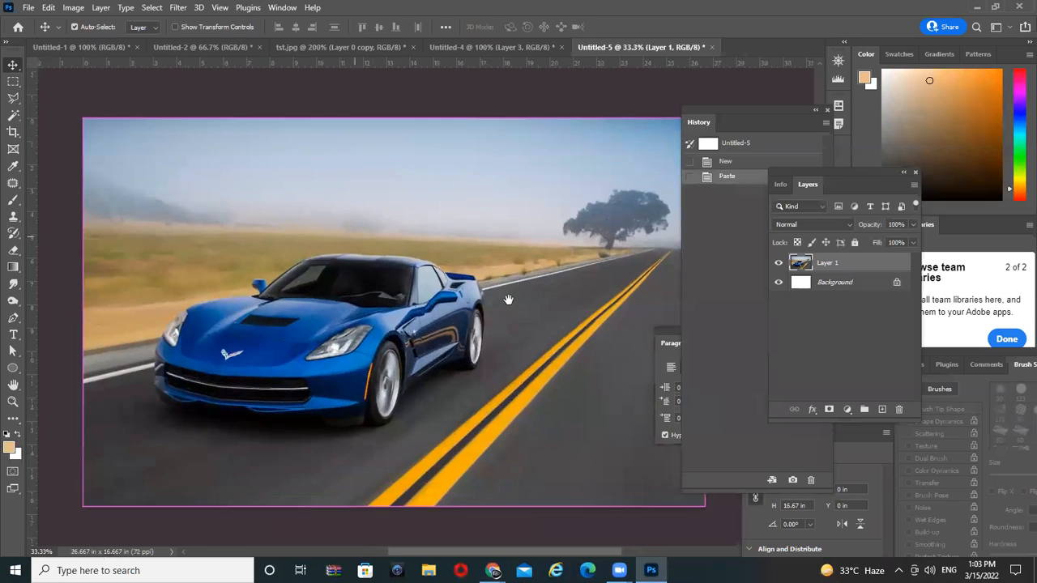
Step: Select the blue car with Select Subject and copy the selection to a new layer
left_click(13, 82)
left_click_drag(138, 205, 501, 446)
left_click(101, 7)
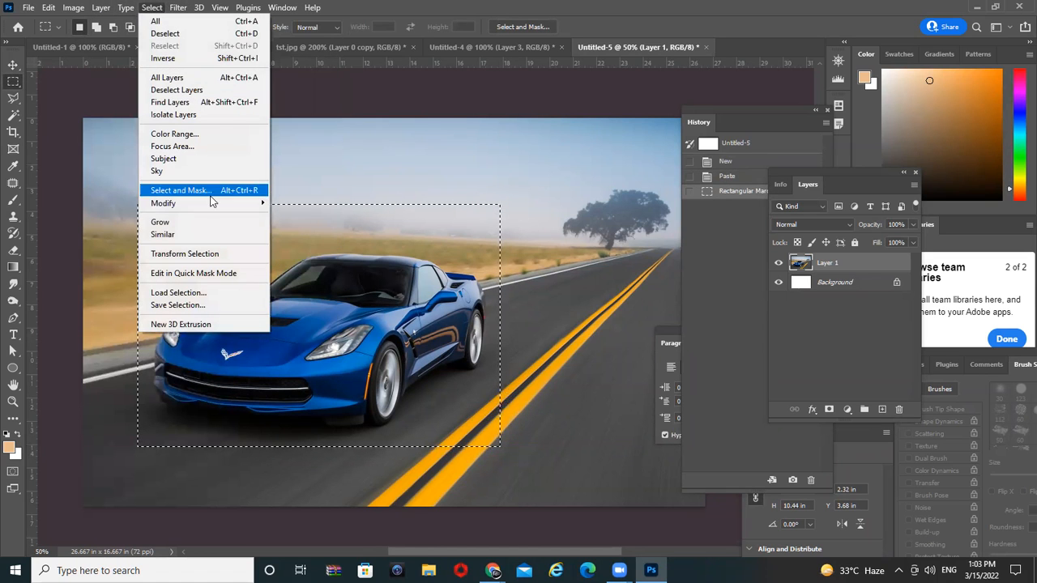
left_click(174, 159)
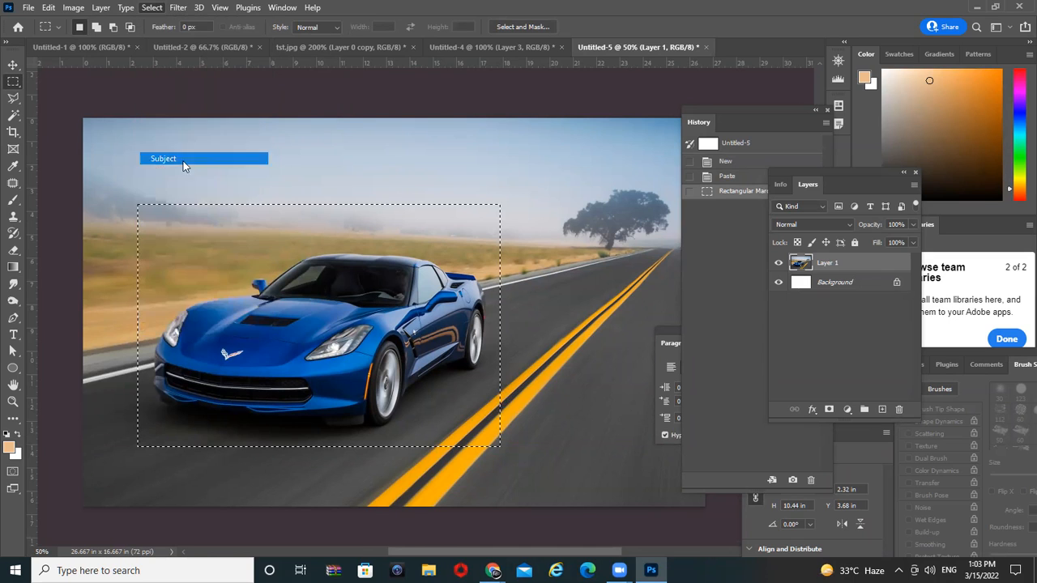
left_click(471, 217)
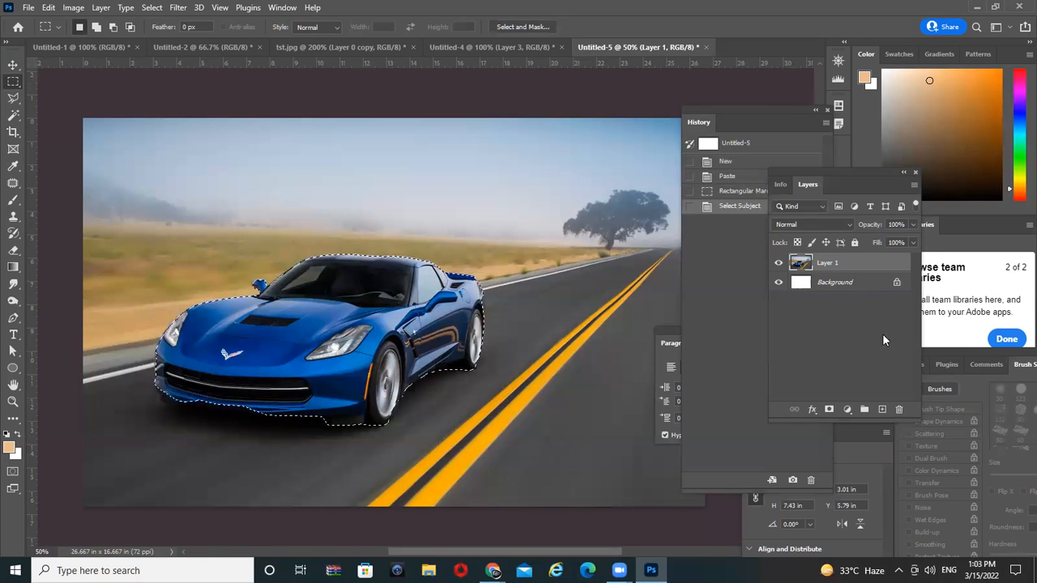
key("ctrl+j")
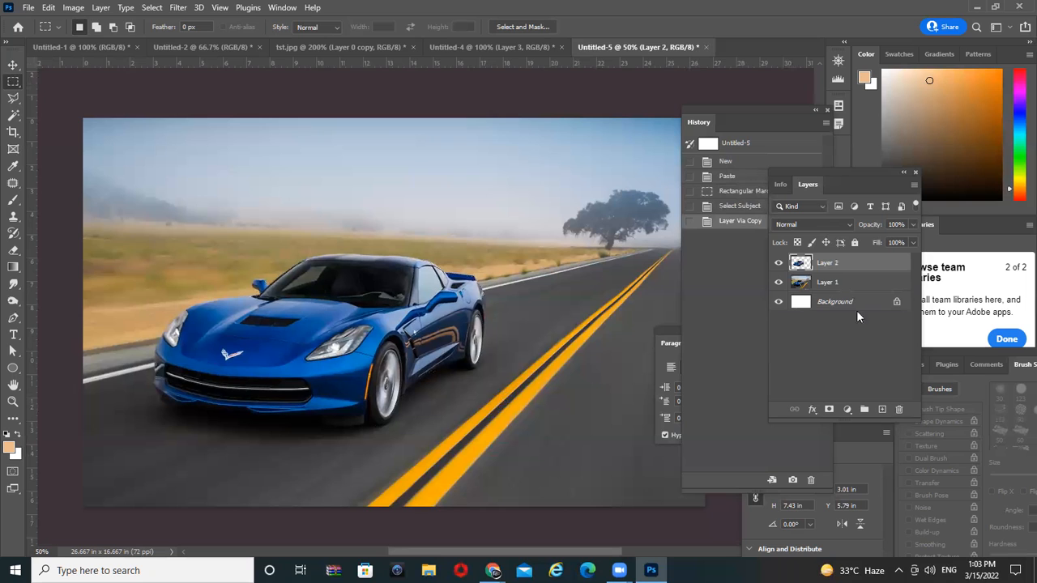
Step: Apply Motion Blur to the copied car layer with angle 31° and distance 1054 pixels
left_click(178, 7)
mouse_move(243, 174)
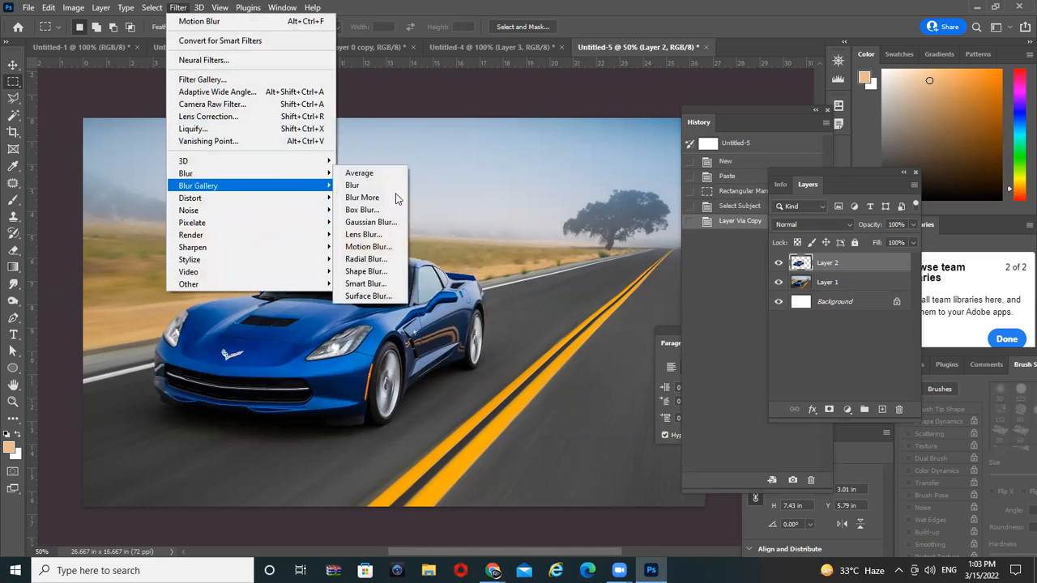
left_click(369, 247)
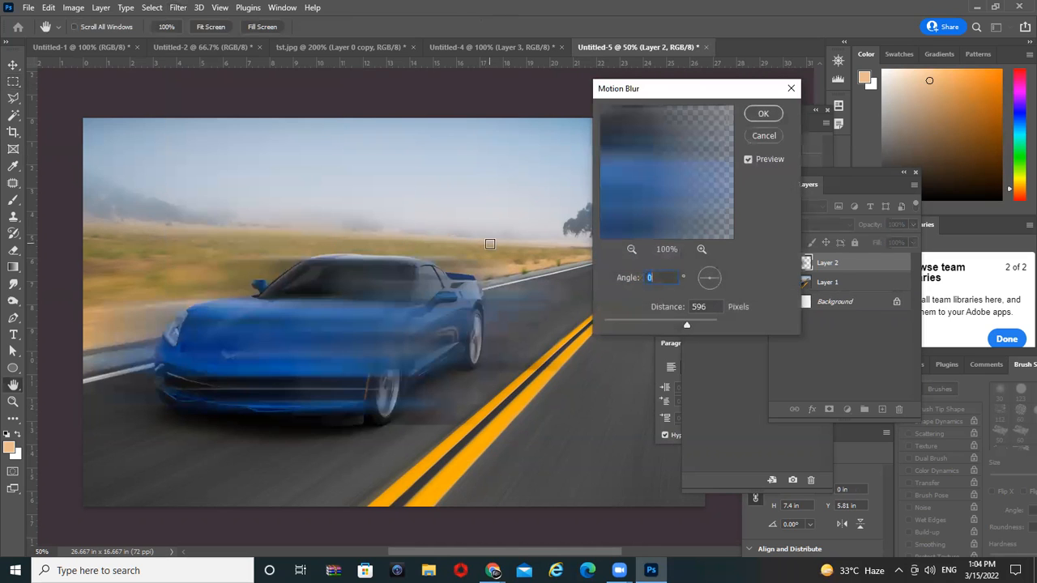
left_click_drag(706, 282, 697, 285)
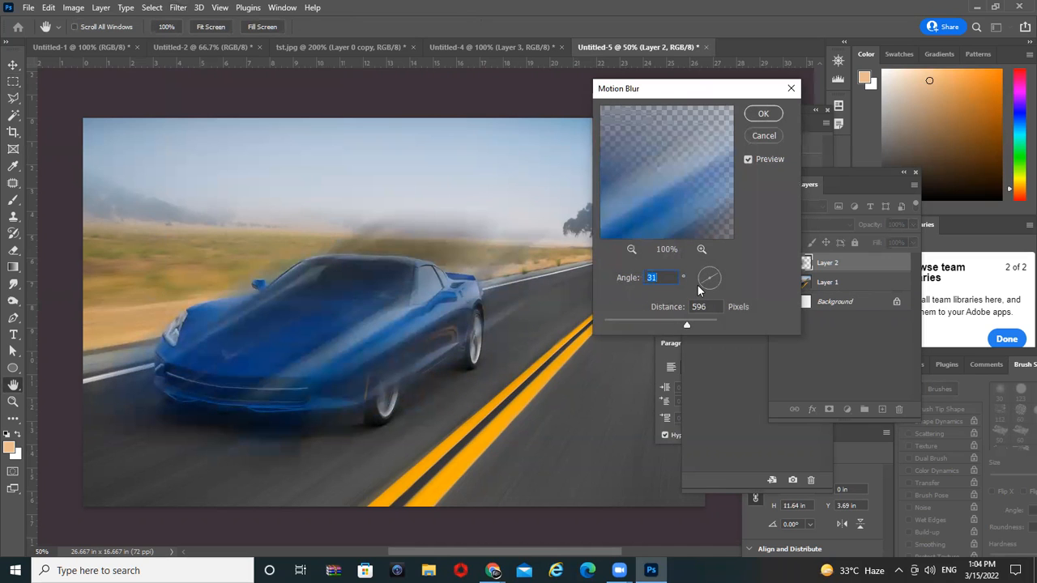
mouse_move(681, 321)
left_mouse_down()
mouse_move(649, 317)
mouse_move(696, 320)
left_mouse_up()
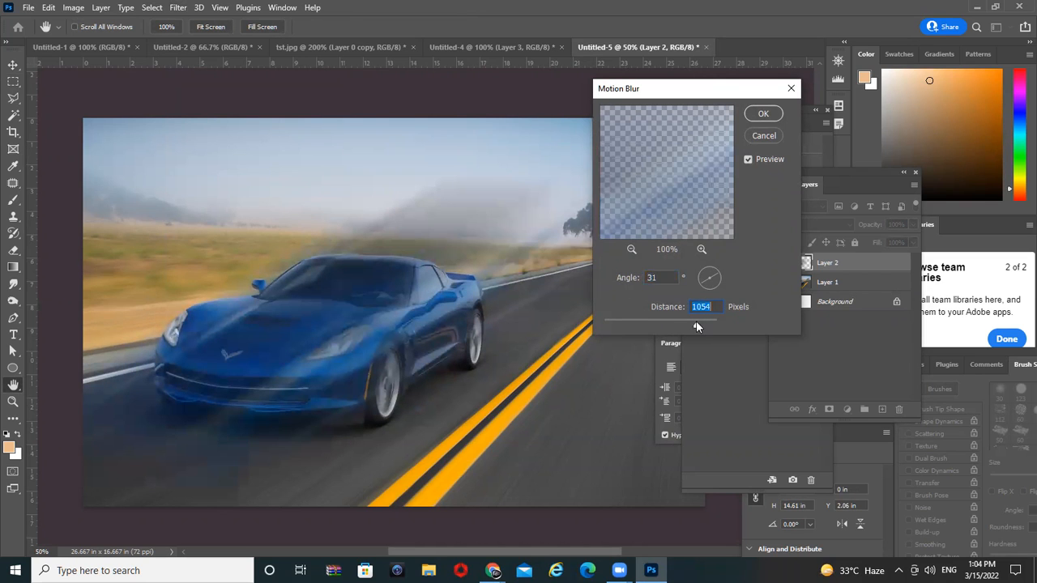
left_click(759, 119)
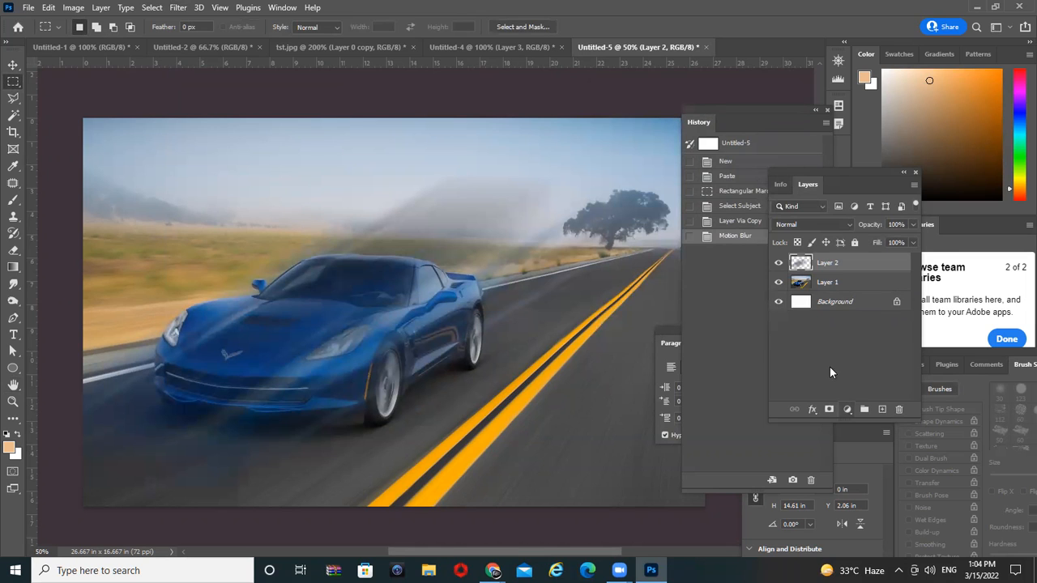
Step: Add a layer mask to Layer 2 and draw diagonal gradients on it to hide the blur over the car's front
left_click(847, 409)
left_click(791, 347)
key("ctrl+alt+m")
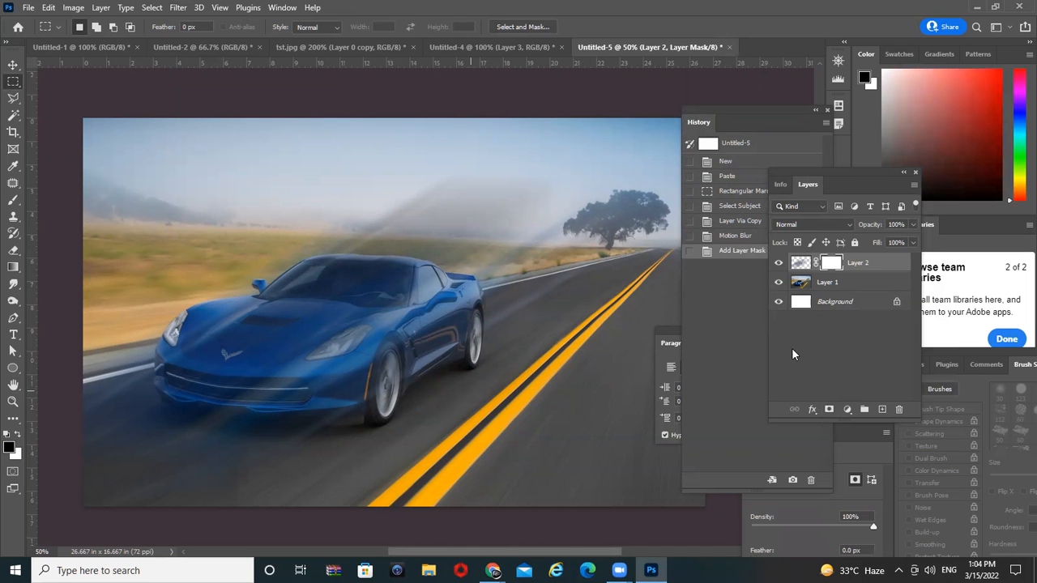
key("g")
left_click_drag(309, 361, 455, 301)
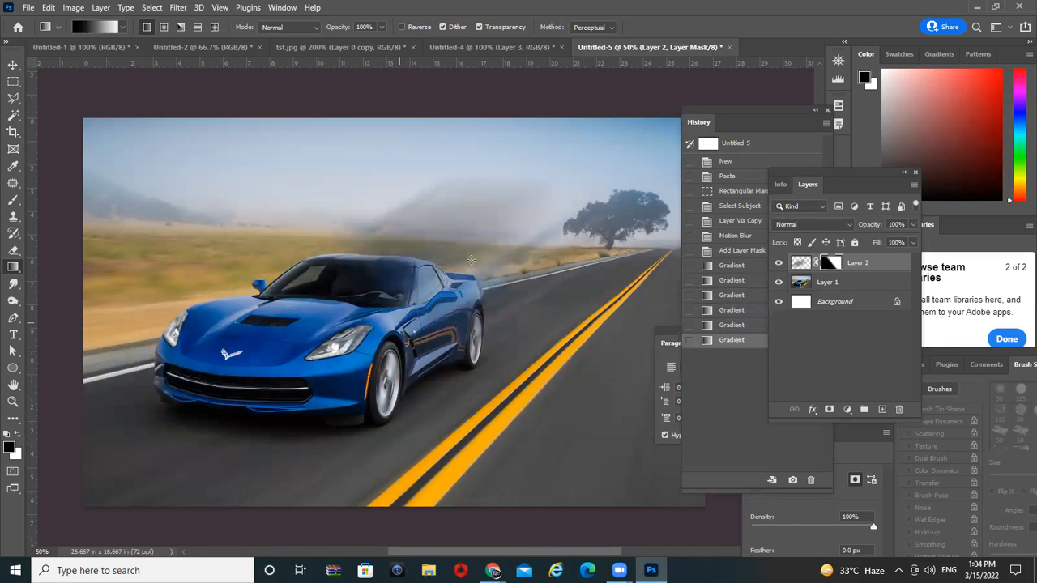
left_click_drag(470, 259, 467, 285)
Step: Duplicate the masked blur layer twice and merge the three blur layers into one
left_click(12, 63)
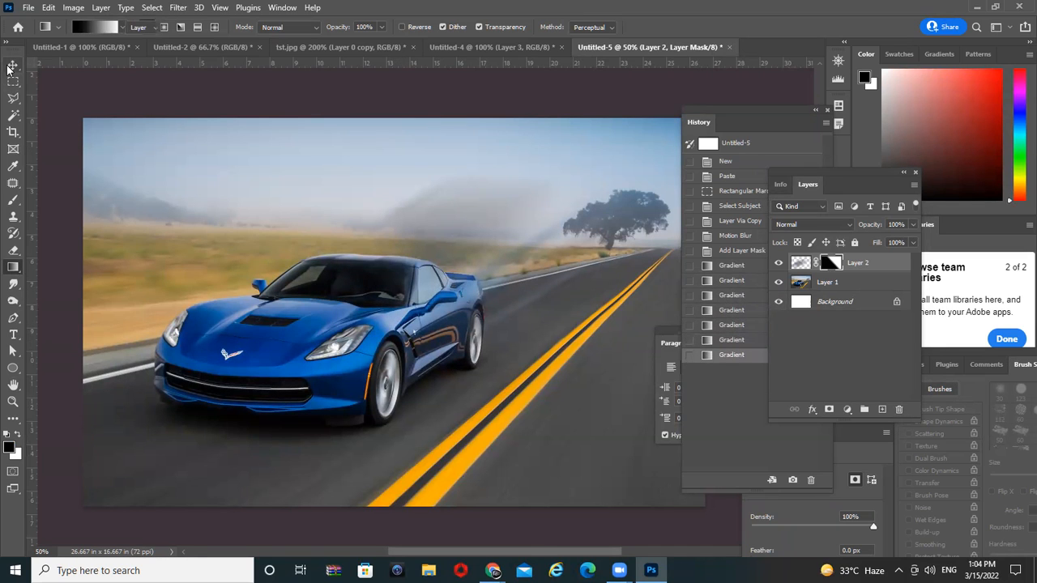
left_click_drag(794, 269, 883, 411)
left_click_drag(798, 270, 883, 409)
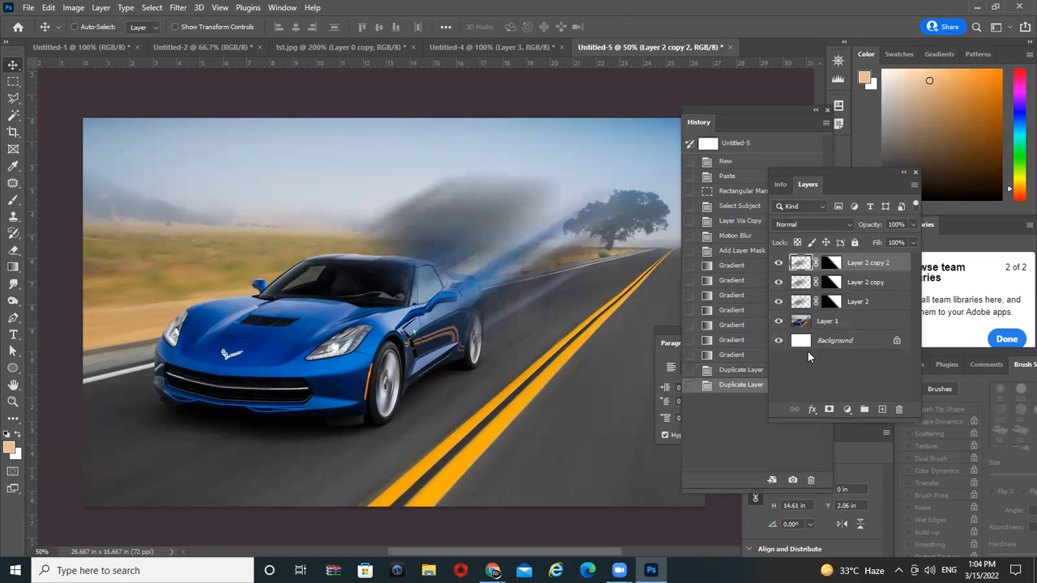
left_click(842, 306, "shift")
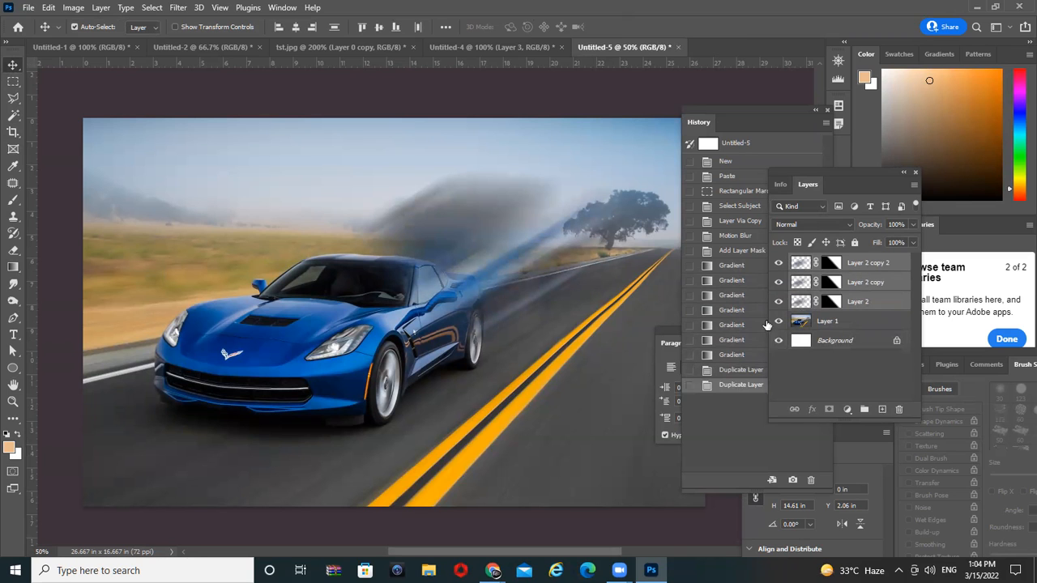
key("ctrl+e")
Step: Try to shift the merged blur layer away from the car's rear, and undo the move
mouse_move(482, 282)
left_mouse_down()
mouse_move(561, 242)
mouse_move(574, 275)
left_mouse_up()
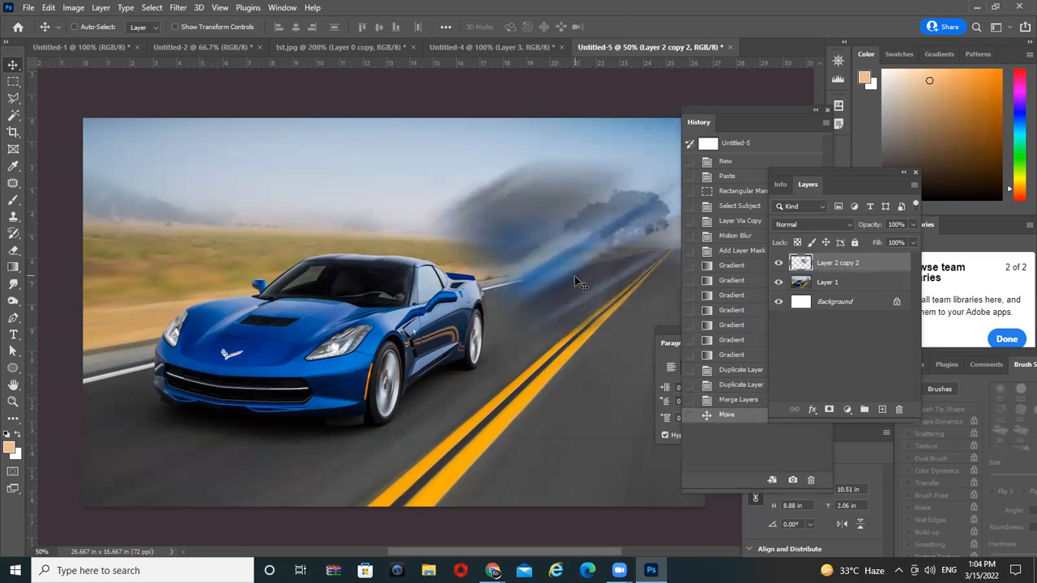
key("ctrl+z")
left_click(523, 301, "ctrl")
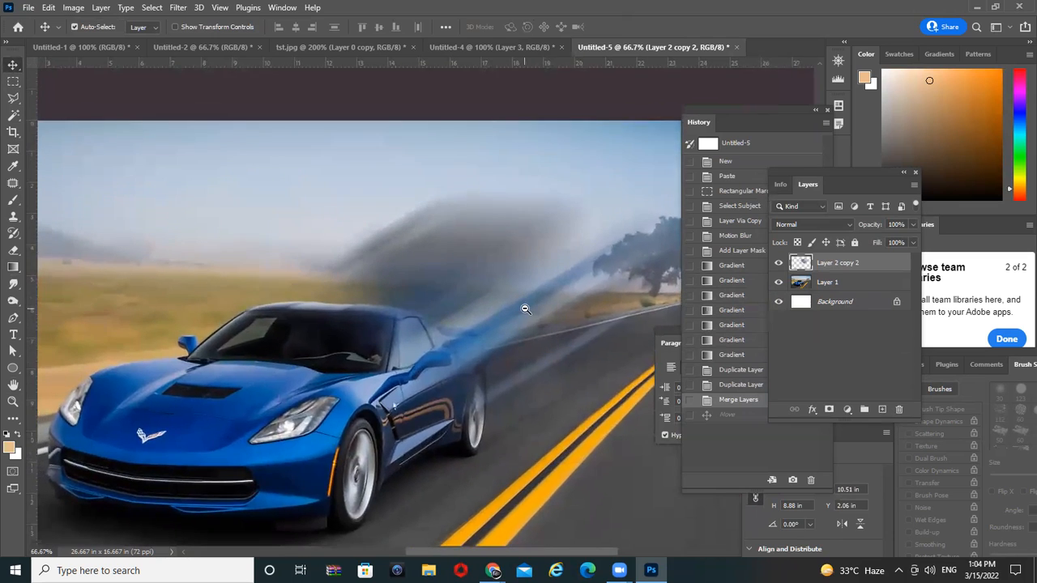
left_click(525, 309, "alt")
Step: Hide the panels and free-transform the merged blur layer, reshaping its corners into a narrow trail along the road behind the car
key("Tab")
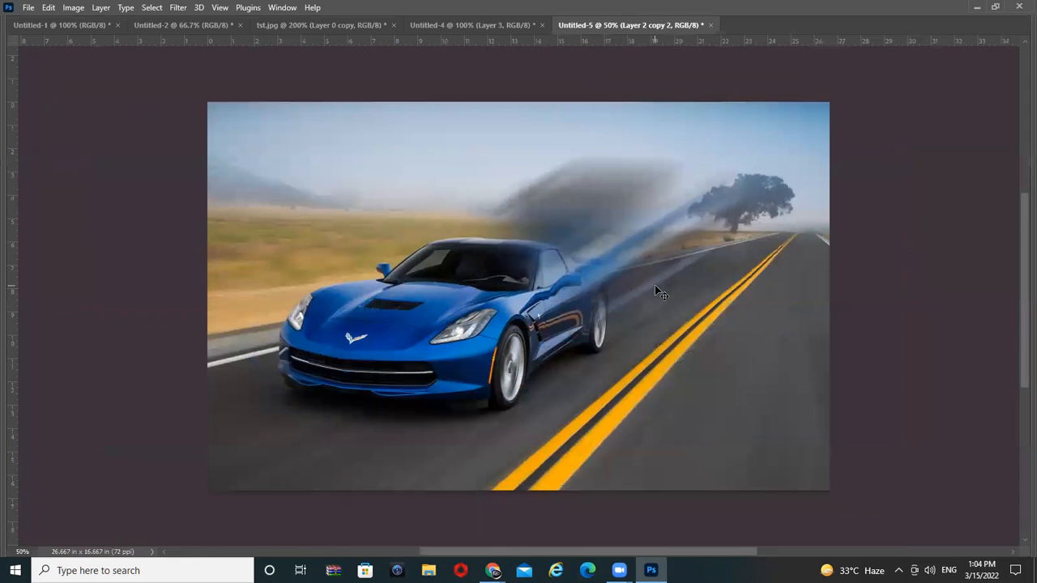
key("ctrl+t")
key("ctrl+r")
mouse_move(755, 190)
left_mouse_down()
mouse_move(771, 181)
mouse_move(773, 195)
mouse_move(765, 172)
left_mouse_up()
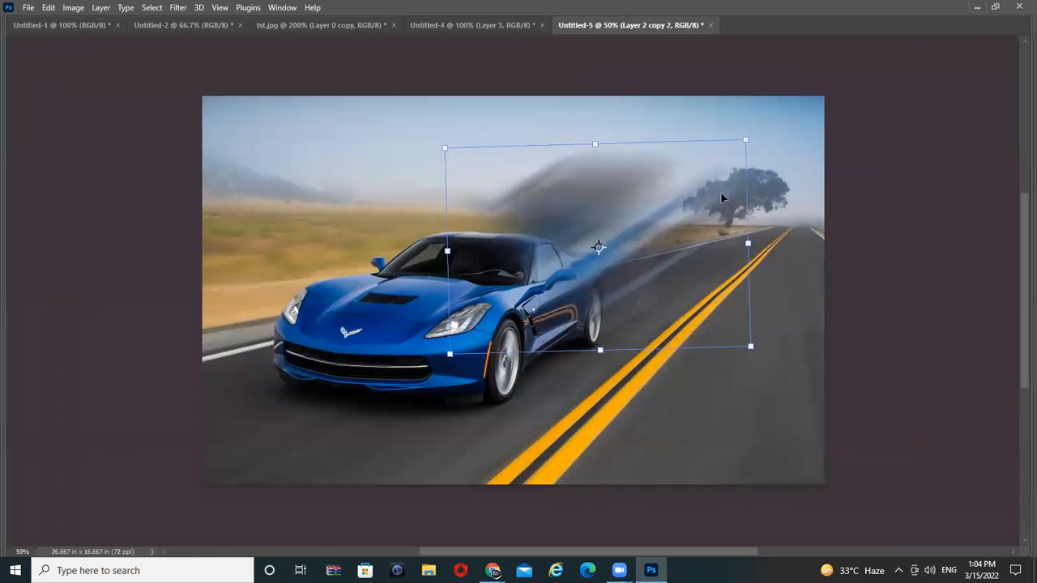
right_click(669, 201)
left_click(721, 254)
left_click_drag(746, 141, 738, 211)
left_click_drag(442, 148, 413, 174)
mouse_move(753, 347)
left_mouse_down()
mouse_move(737, 321)
mouse_move(736, 267)
mouse_move(686, 275)
mouse_move(670, 301)
mouse_move(685, 243)
mouse_move(724, 263)
mouse_move(674, 279)
mouse_move(630, 257)
left_mouse_up()
key("Return")
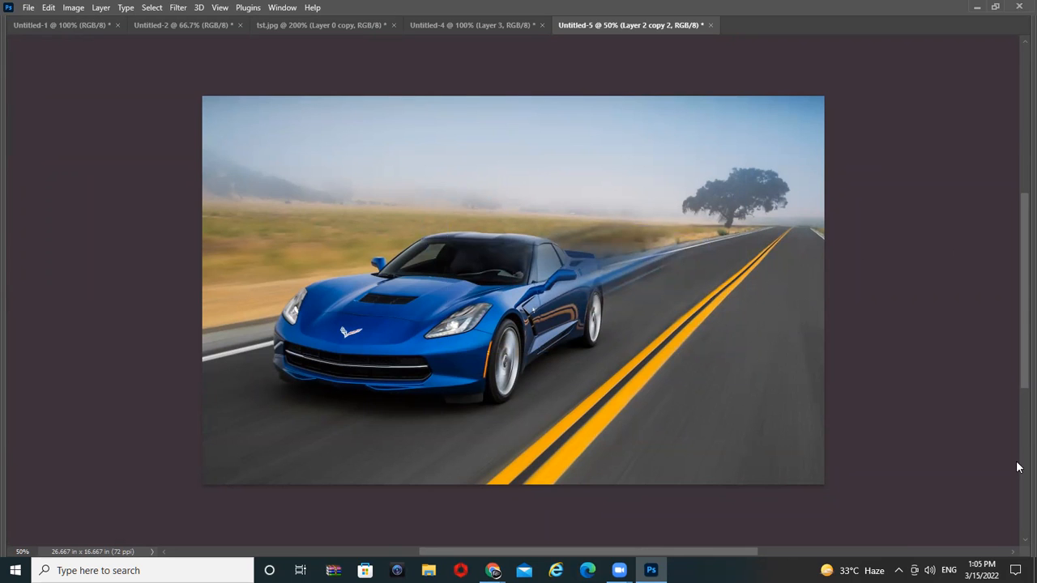
Step: Create a new document 6 by 6 inches at 15 pixels/inch, and close it again
mouse_move(1018, 376)
left_click(28, 7)
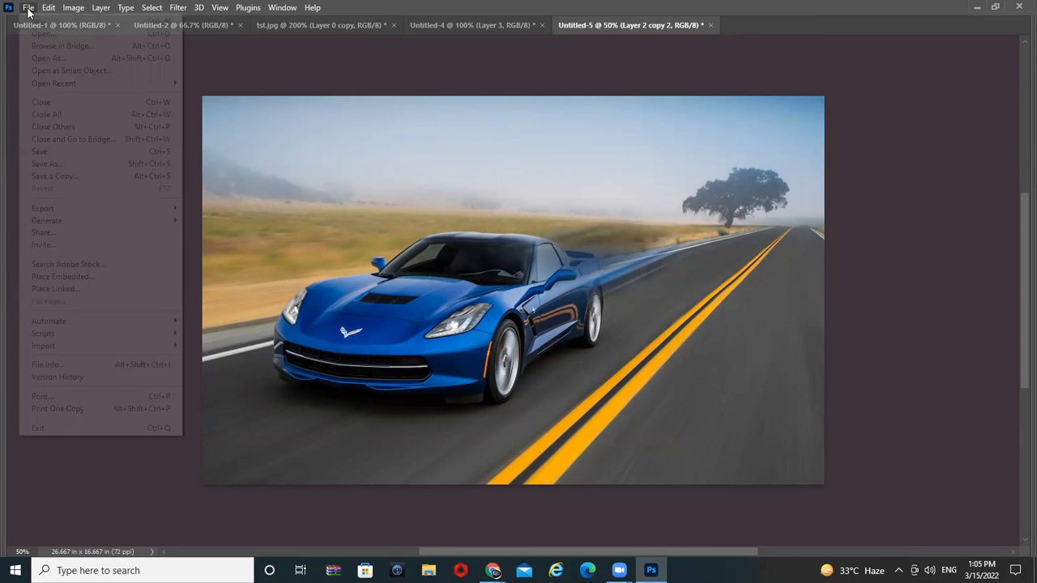
left_click(40, 19)
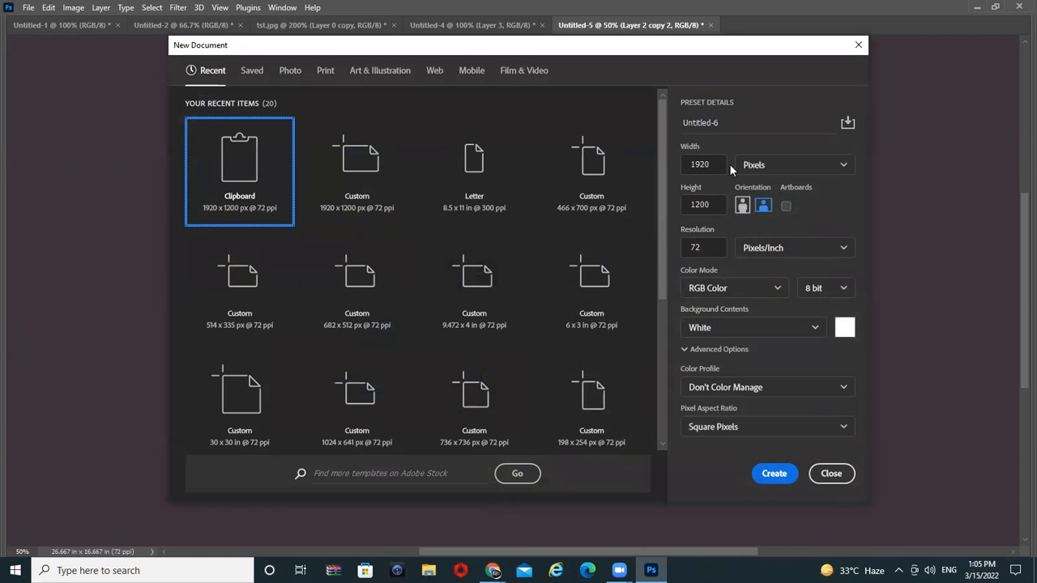
left_click(756, 164)
left_click(753, 211)
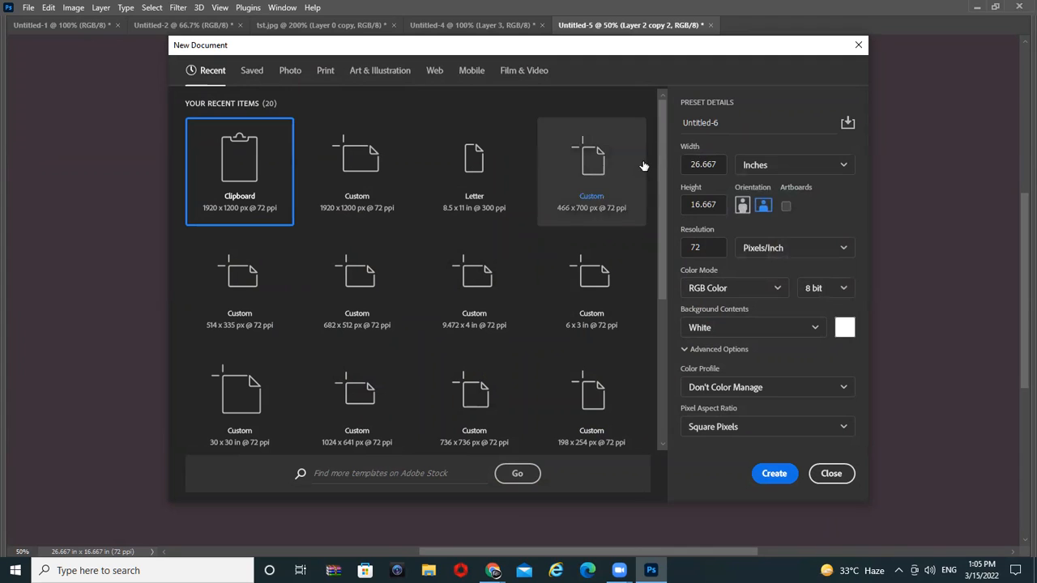
left_click(716, 161)
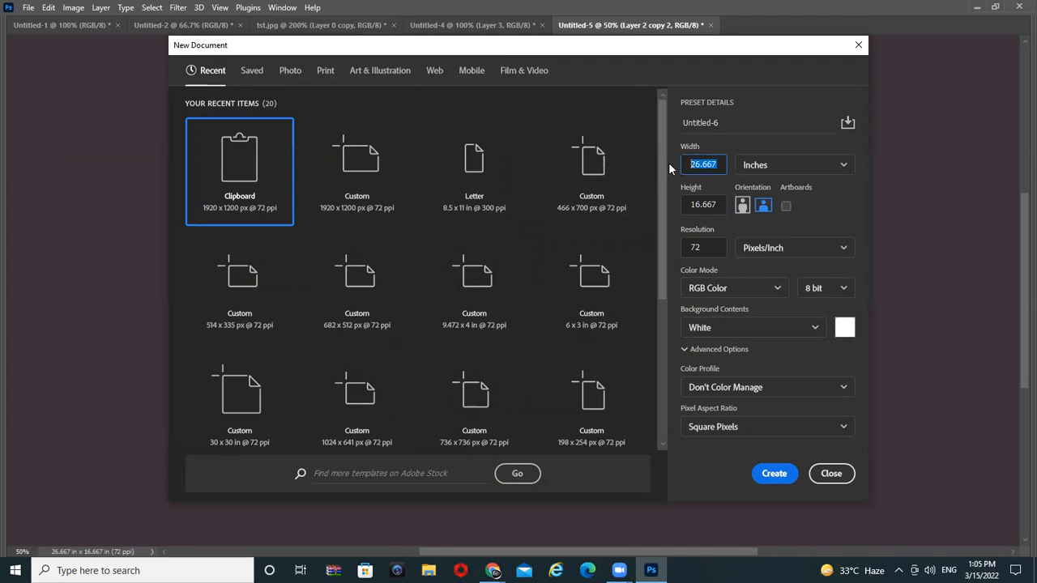
type("6")
key("Tab")
type("6")
key("Tab")
key("Tab")
key("Tab")
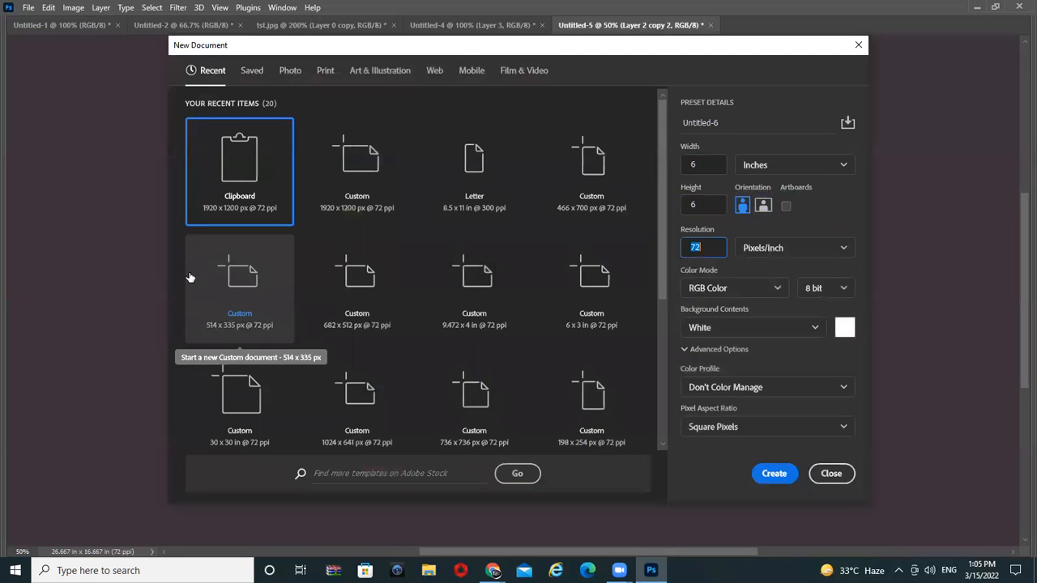
type("15")
key("Return")
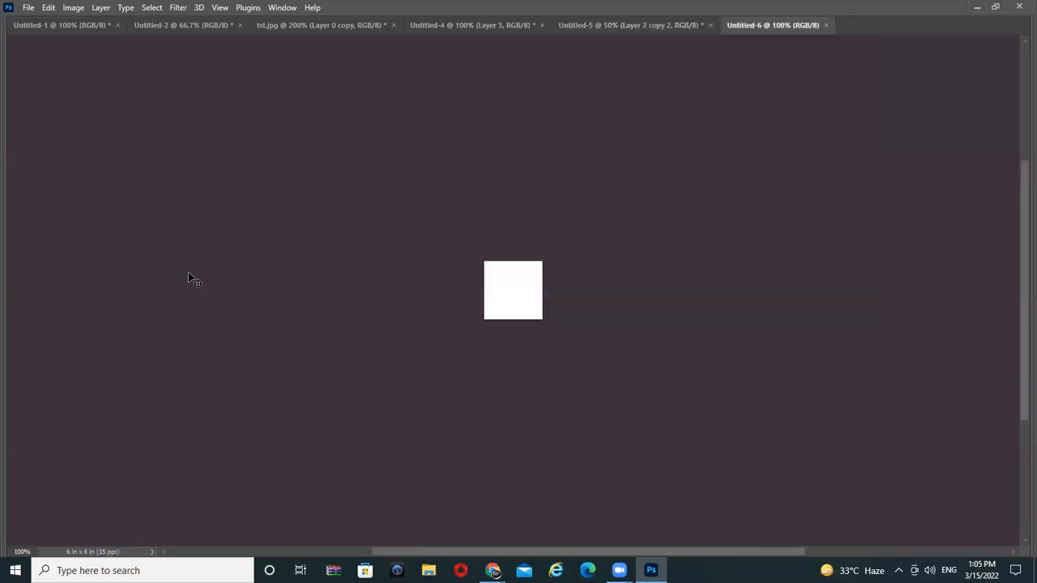
key("ctrl+w")
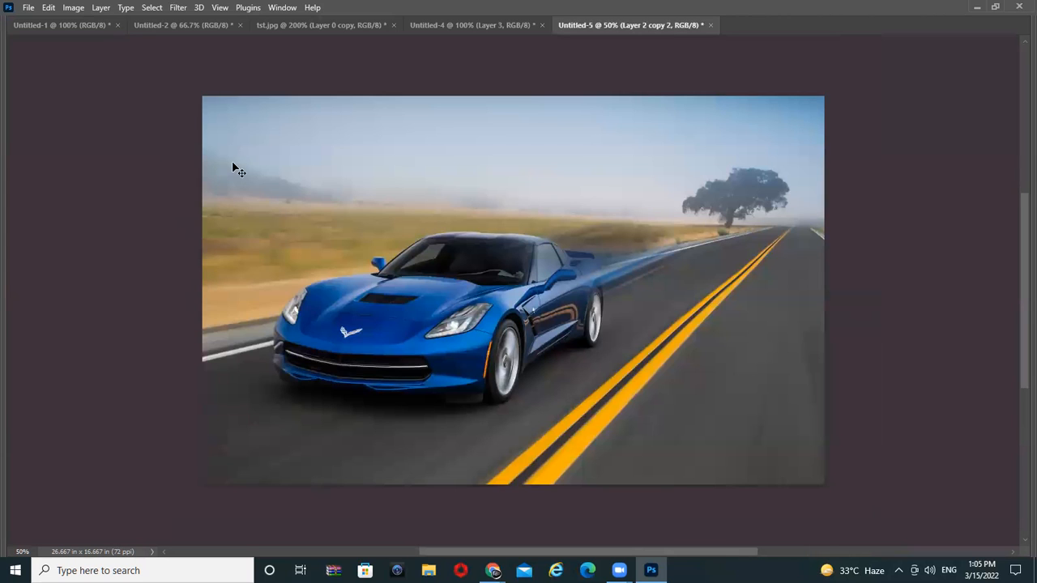
Step: Show the panels again and delete the merged blur layer above Layer 1
key("Tab")
left_click_drag(831, 267, 897, 409)
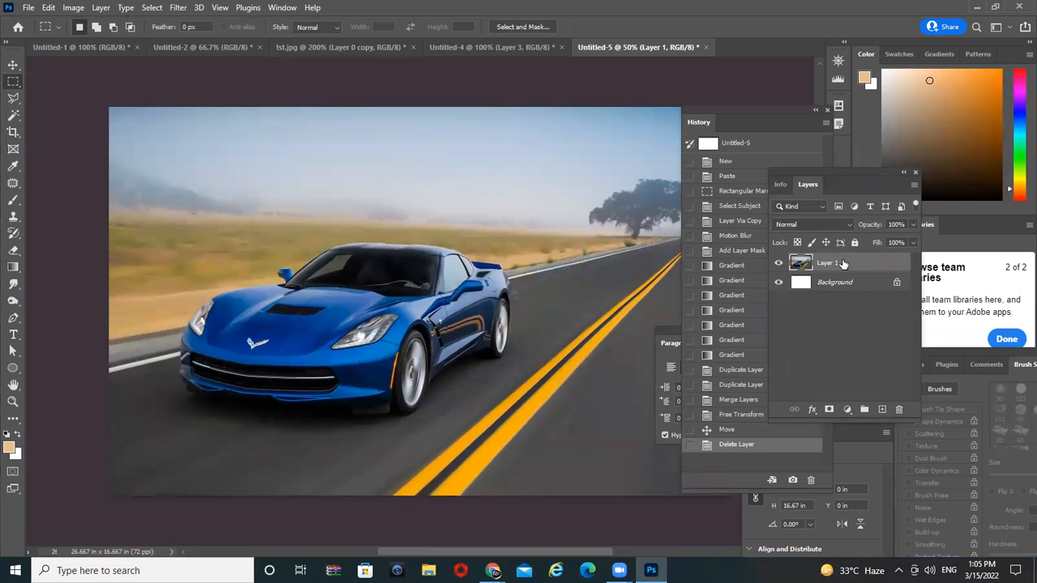
Step: Select a full-height square area across the car photo and crop the canvas to it
mouse_move(299, 86)
left_mouse_down()
mouse_move(703, 493)
mouse_move(911, 563)
left_mouse_up()
key("ctrl+0")
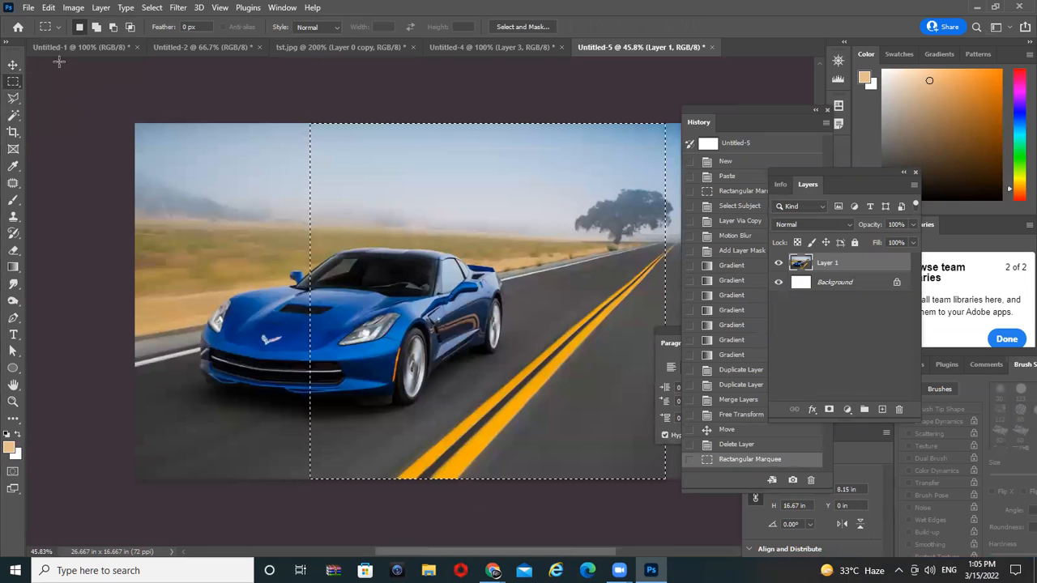
left_click(73, 7)
left_click(134, 141)
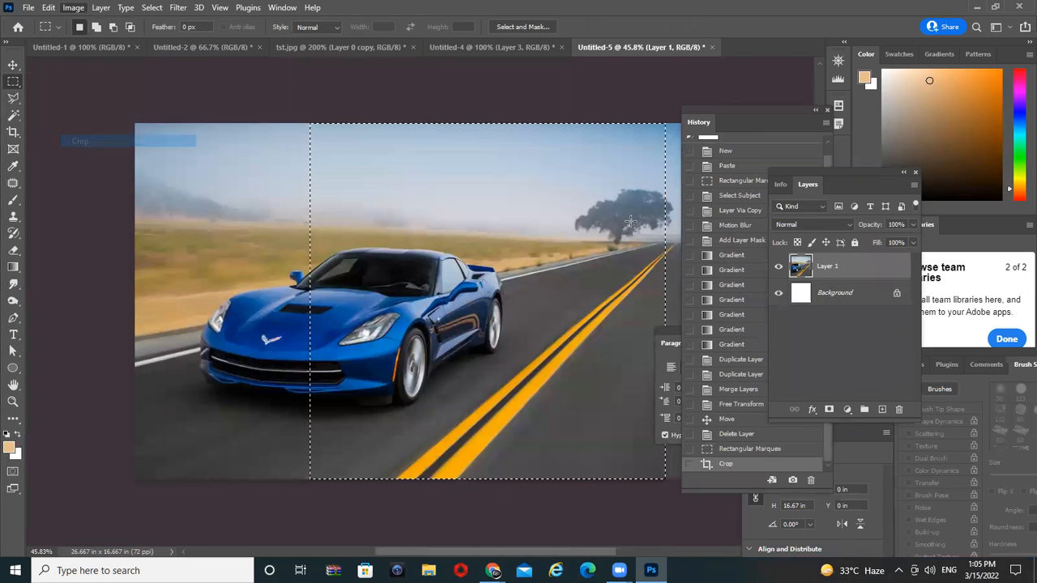
Step: Deselect, reset the default colours and swap them, and fill Layer 1 with white
key("d")
key("x")
key("alt+BackSpace")
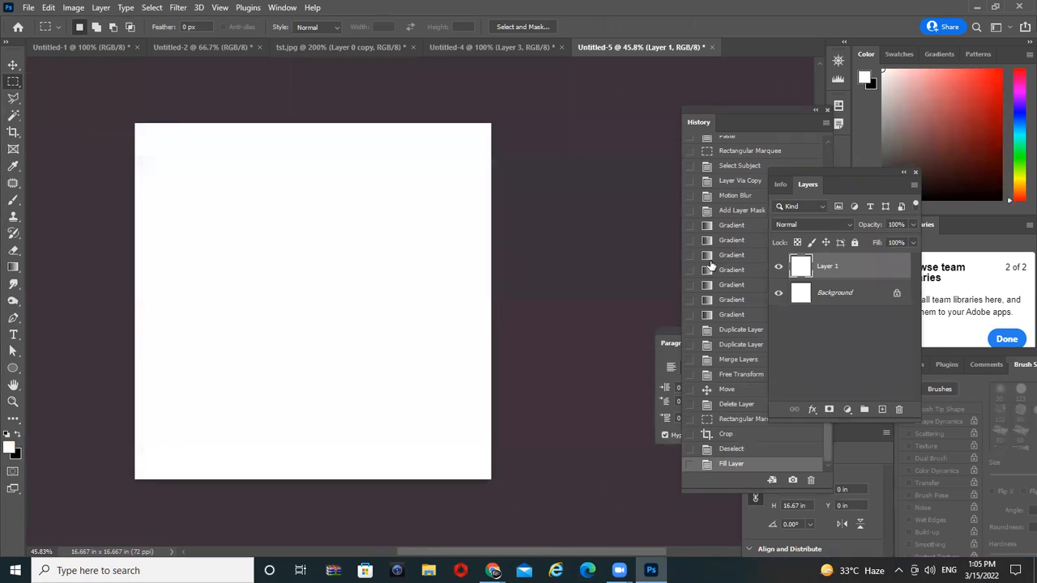
Step: Add the text "zoom" on the white canvas as a new type layer and colour it black
left_click(13, 334)
left_click(209, 296)
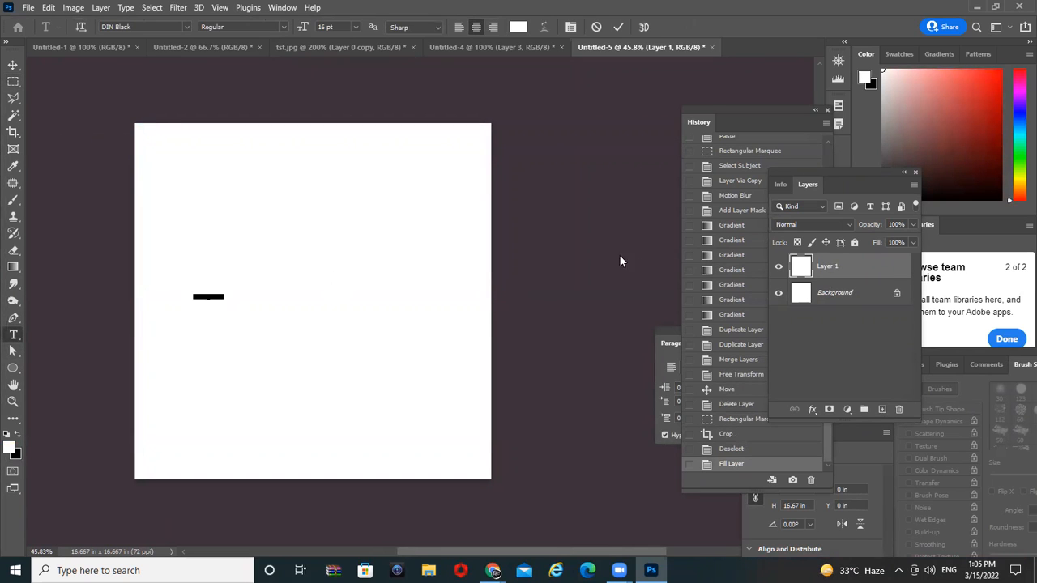
key("BackSpace")
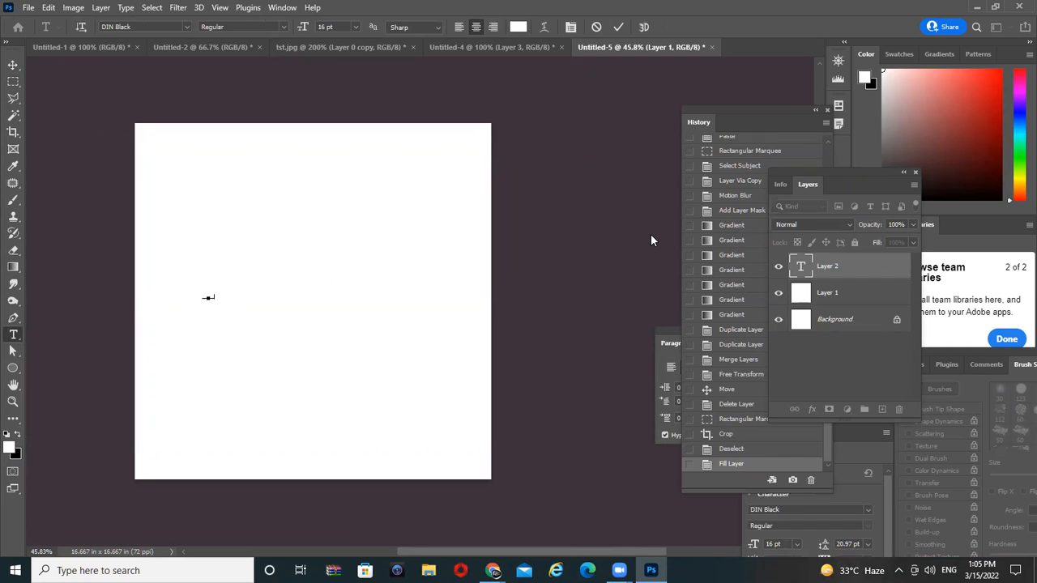
type("zoom")
key("ctrl+Return")
key("ctrl+t")
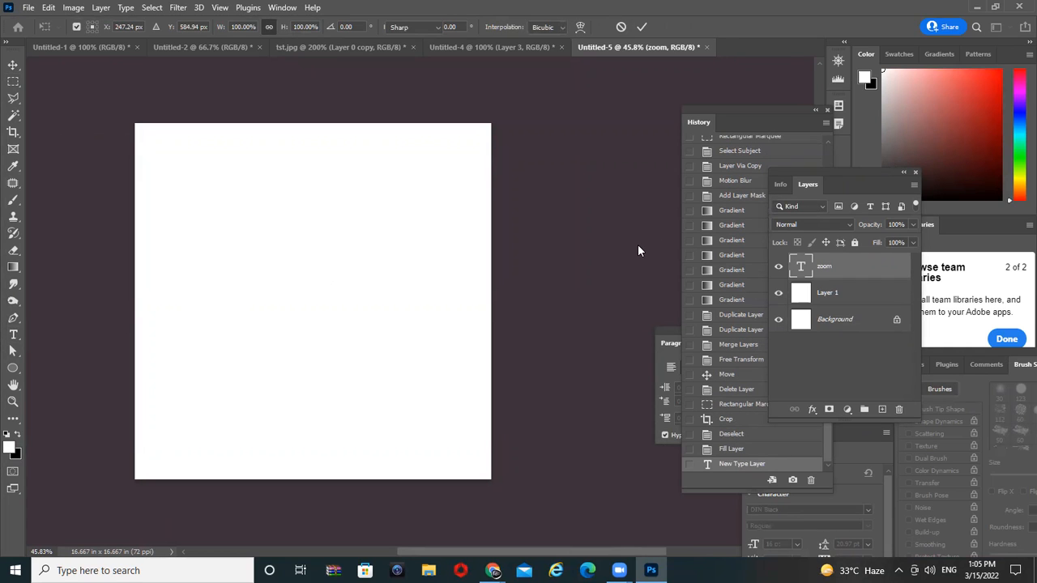
key("Escape")
key("alt+BackSpace")
Step: Scale the zoom text up to span most of the canvas width and move it to the middle
key("ctrl+t")
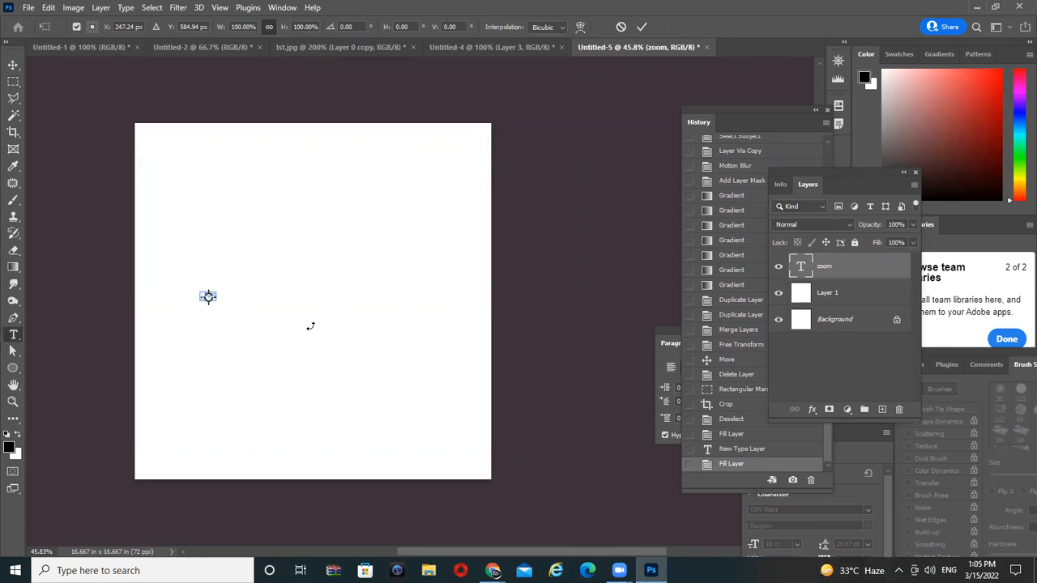
left_click_drag(228, 277, 450, 194)
key("Return")
key("v")
left_click_drag(367, 223, 348, 272)
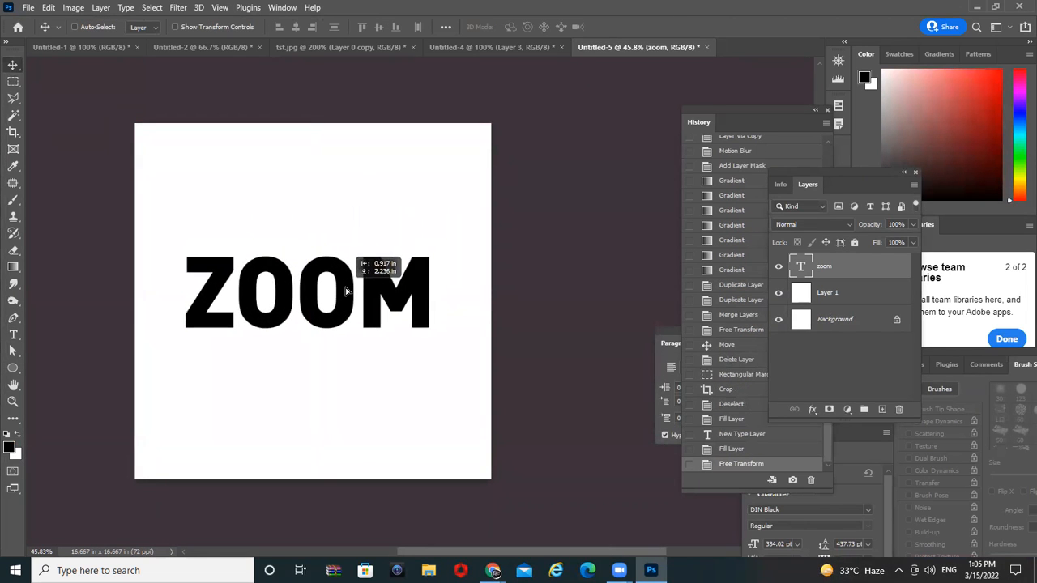
Step: Skew the zoom text so it slants upward to the right, and recentre it on the canvas
key("ctrl+t")
right_click(417, 293)
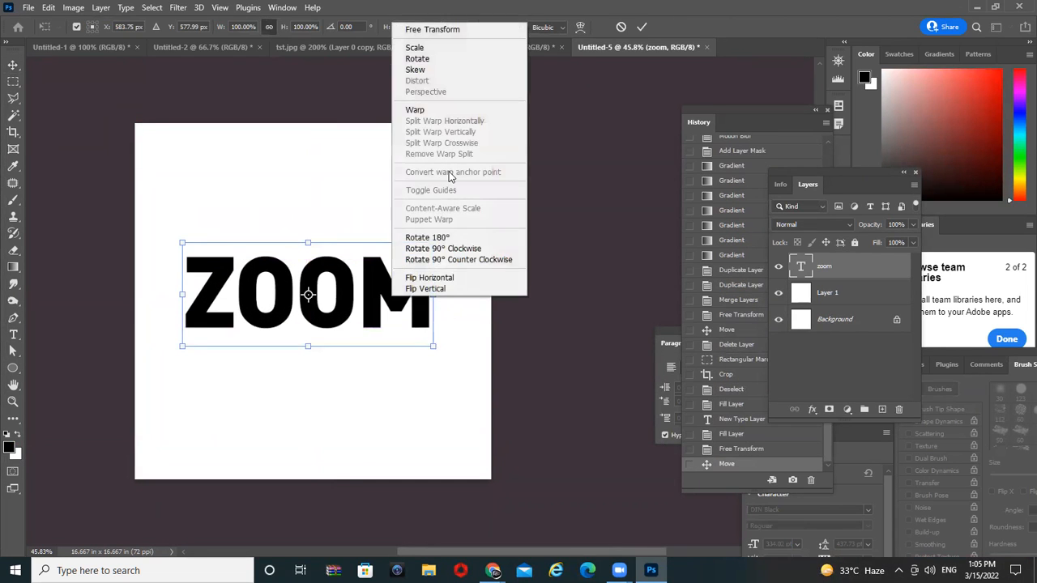
left_click(450, 69)
left_click_drag(433, 301, 438, 239)
left_click_drag(392, 283, 388, 306)
key("Return")
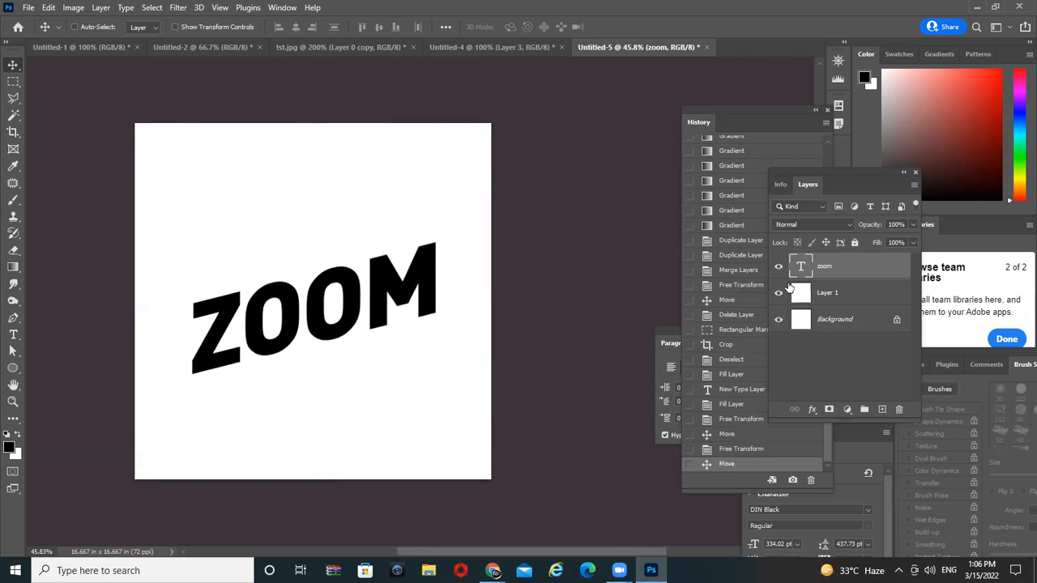
Step: Duplicate the zoom text layer and start a Radial Blur on the lower one, converting it to a smart object
left_click_drag(842, 275, 881, 410)
left_click(834, 293)
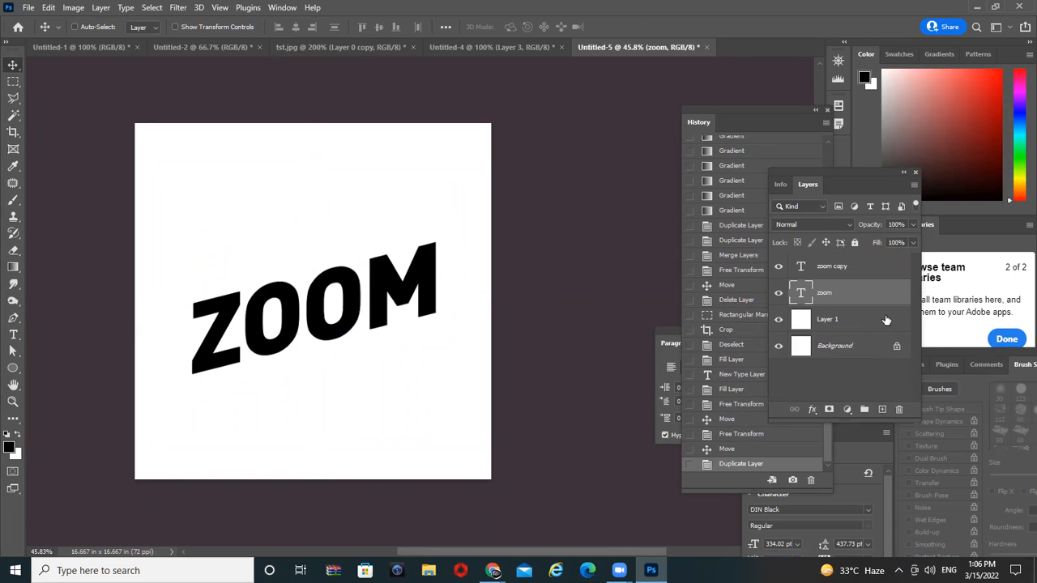
left_click(185, 8)
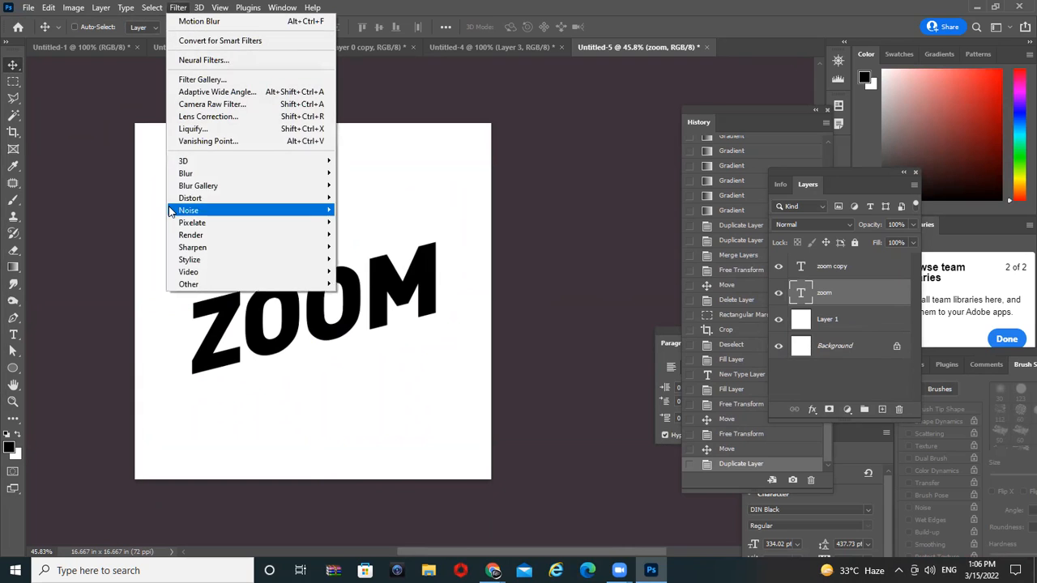
mouse_move(267, 174)
left_click(395, 260)
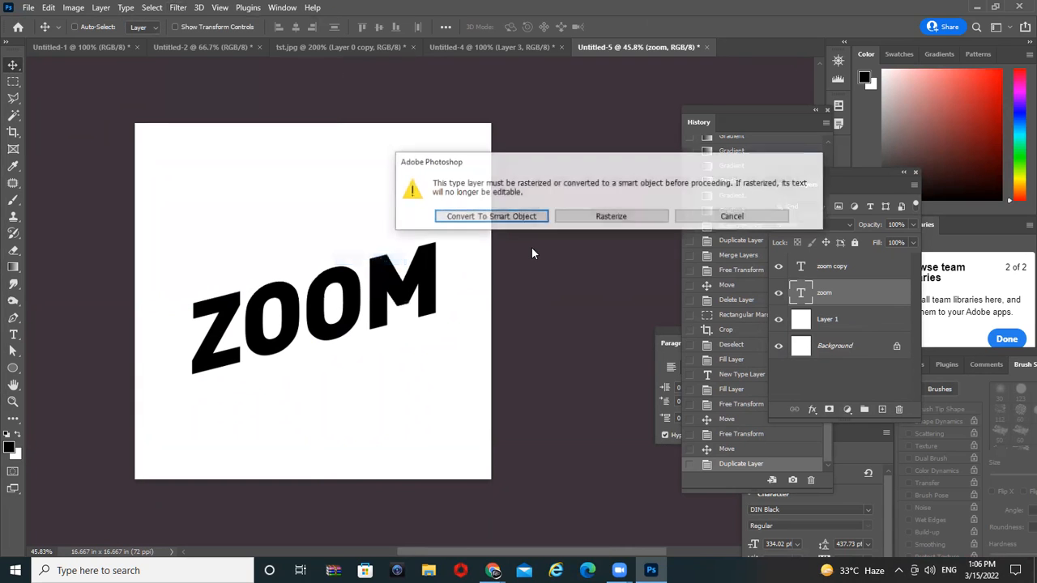
left_click(490, 217)
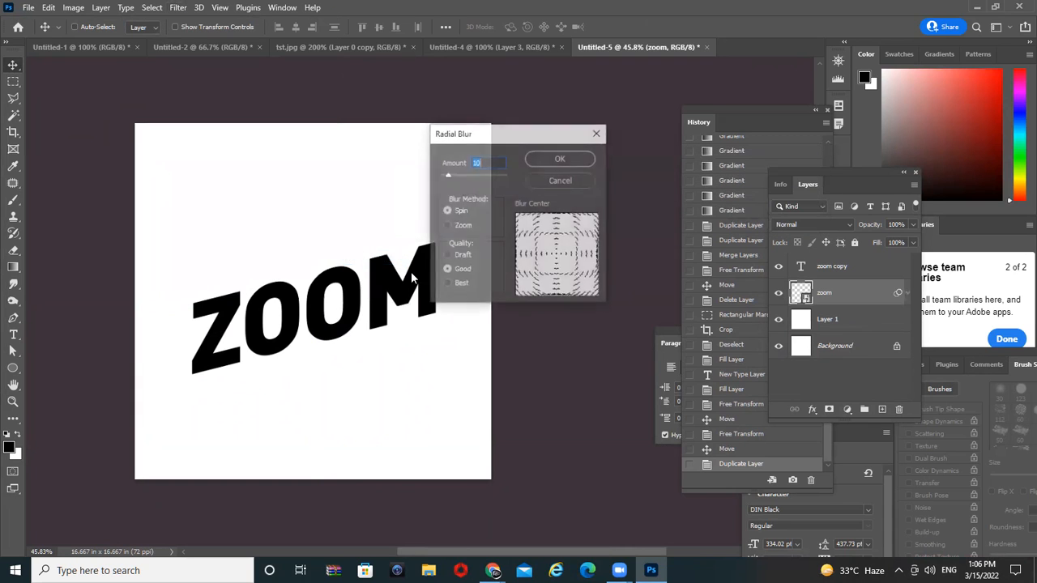
Step: Apply the Radial Blur to the lower zoom layer with the Zoom method and an amount of 72
left_click_drag(523, 141, 721, 111)
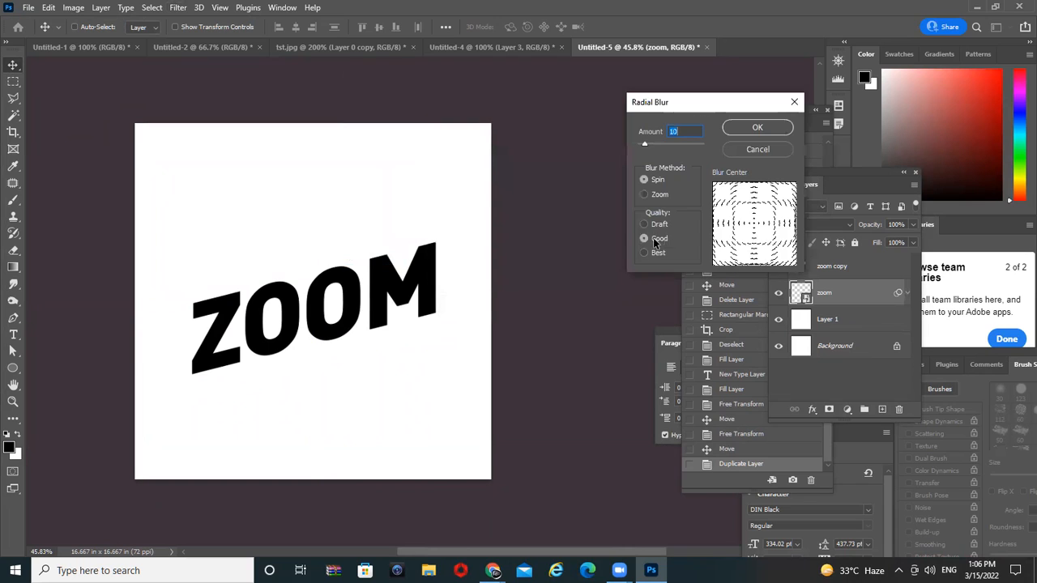
left_click(661, 196)
left_click_drag(677, 144, 684, 148)
left_click(747, 126)
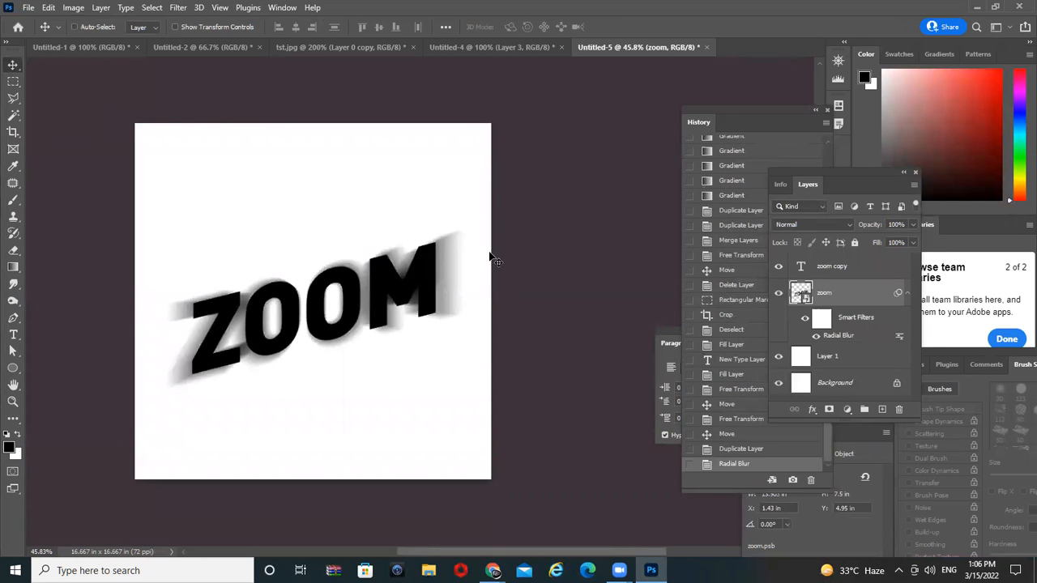
Step: Apply the same Radial Blur to the lower zoom layer two more times, keeping the layer in place
key("ctrl+alt+f")
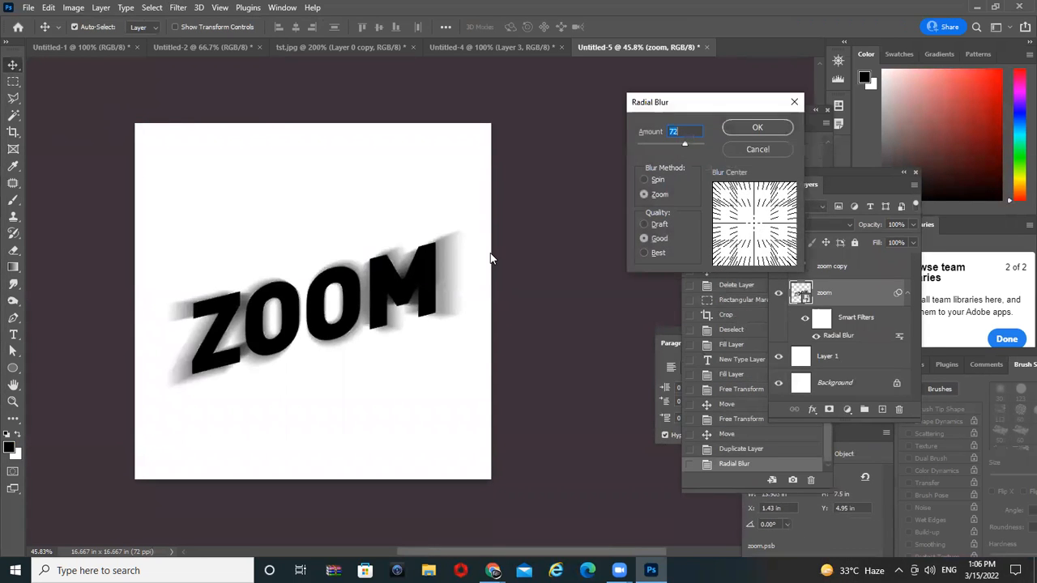
left_click(747, 127)
key("ctrl+alt+f")
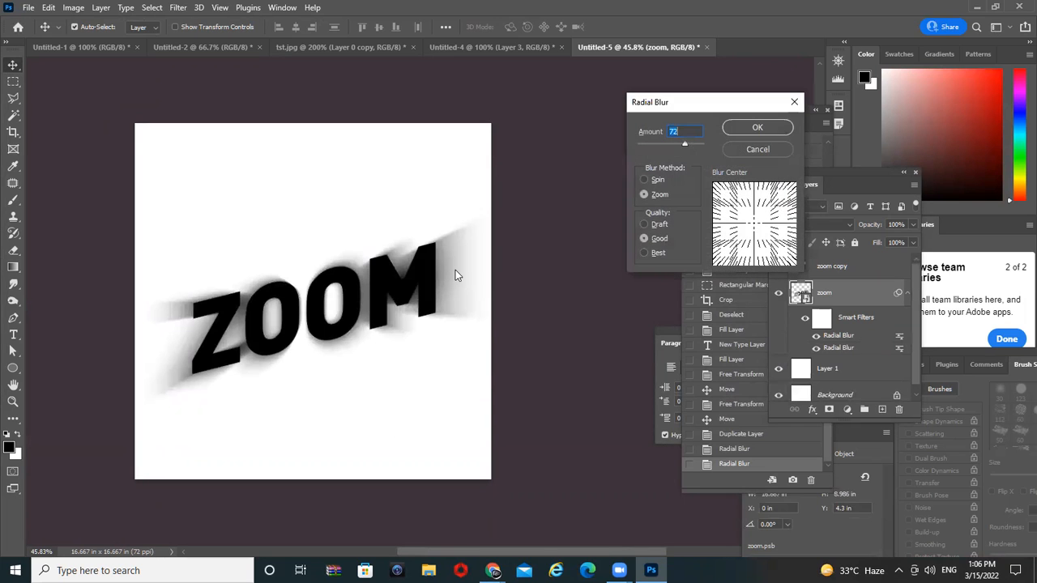
left_click(768, 132)
left_click_drag(423, 224, 435, 186)
key("ctrl+z")
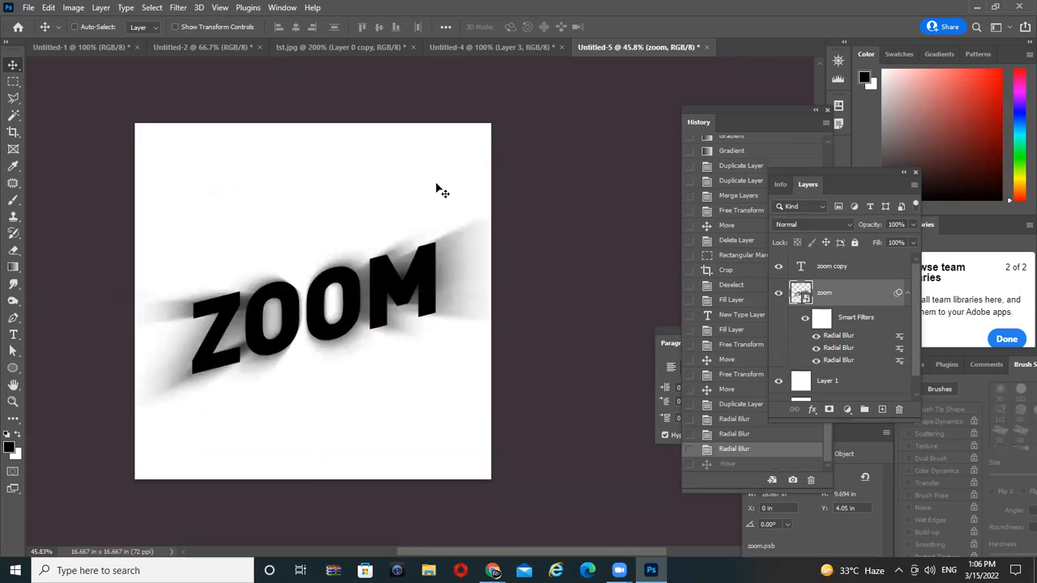
Step: Colorize the blurred zoom layer red using Hue/Saturation with hue 360, saturation 100 and lightness 49
left_click(435, 270, "ctrl")
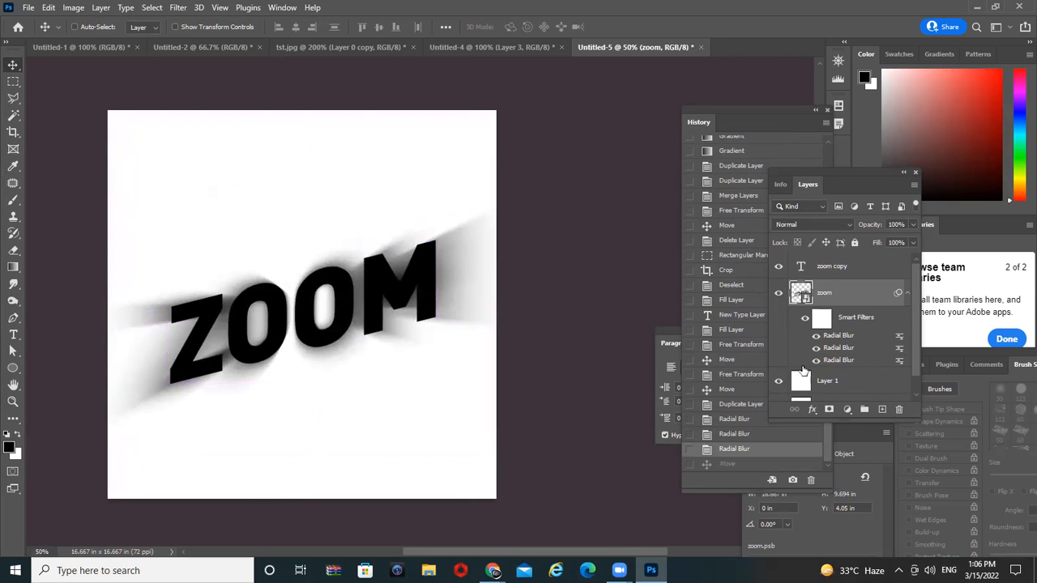
key("ctrl+u")
left_click(608, 261)
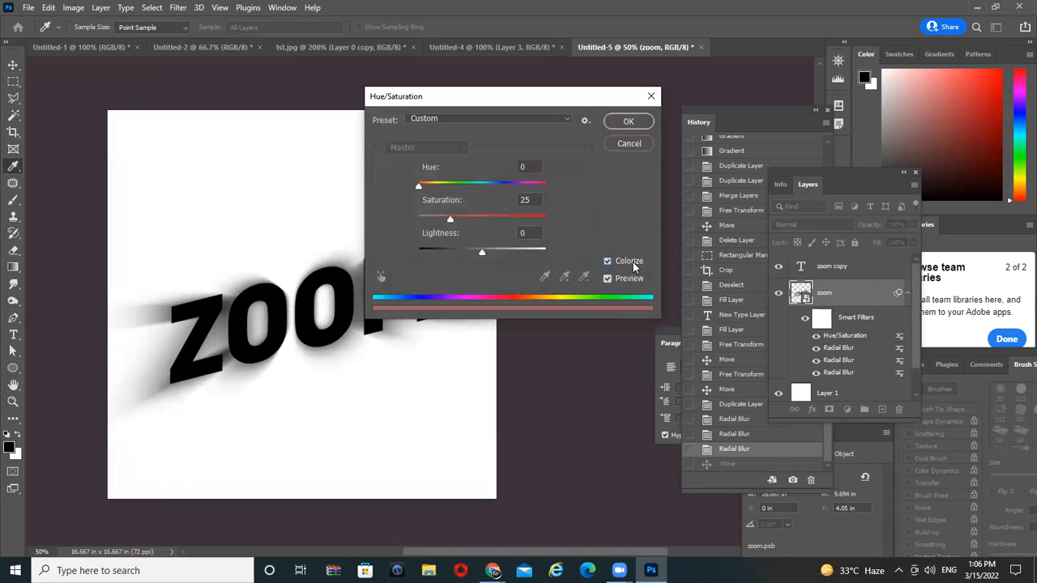
left_click_drag(544, 105, 790, 81)
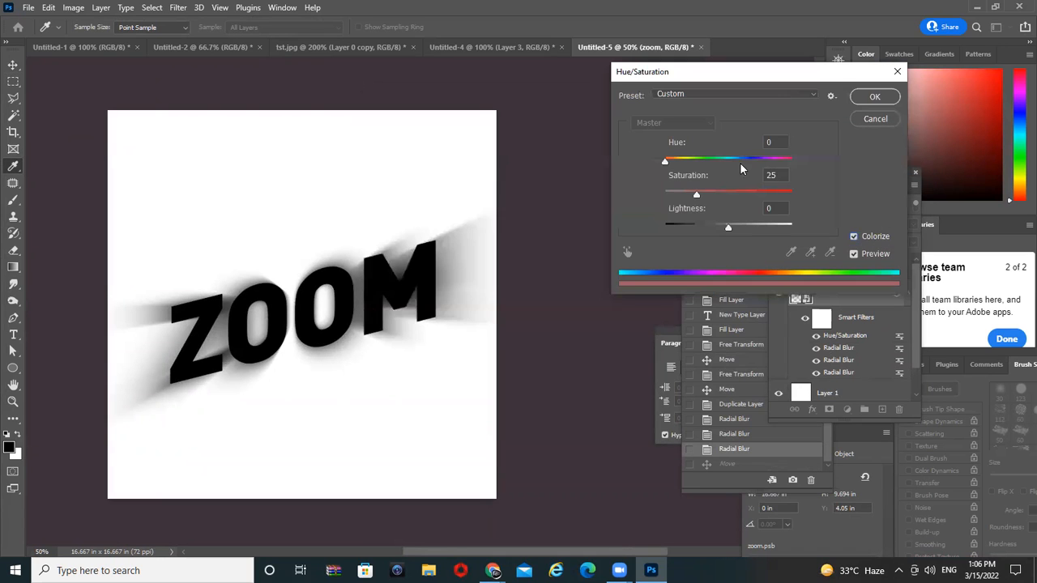
left_click_drag(735, 227, 764, 226)
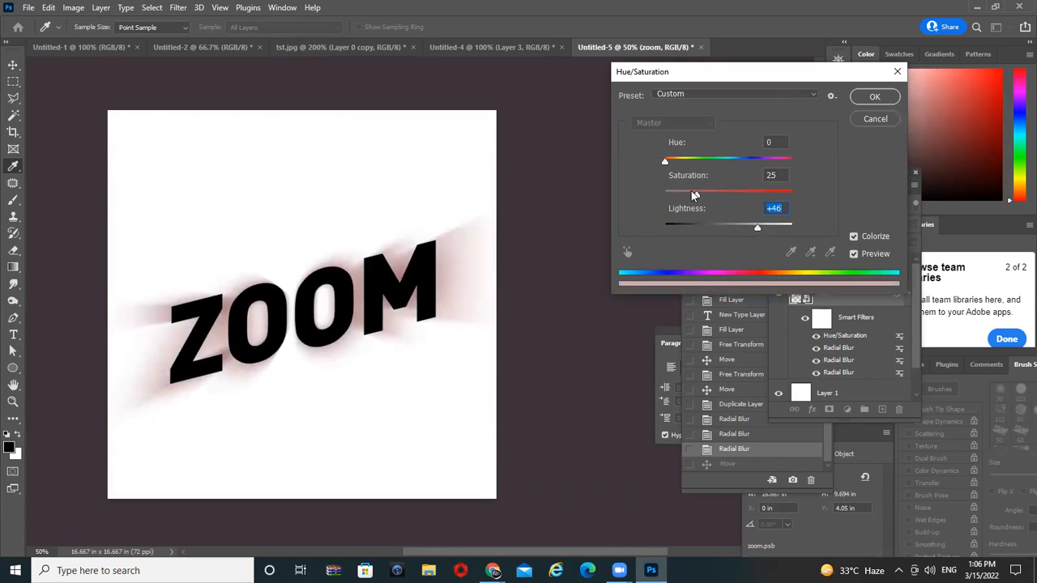
left_click_drag(743, 192, 765, 193)
left_click_drag(705, 158, 800, 194)
mouse_move(759, 229)
left_mouse_down()
mouse_move(781, 229)
mouse_move(759, 231)
left_mouse_up()
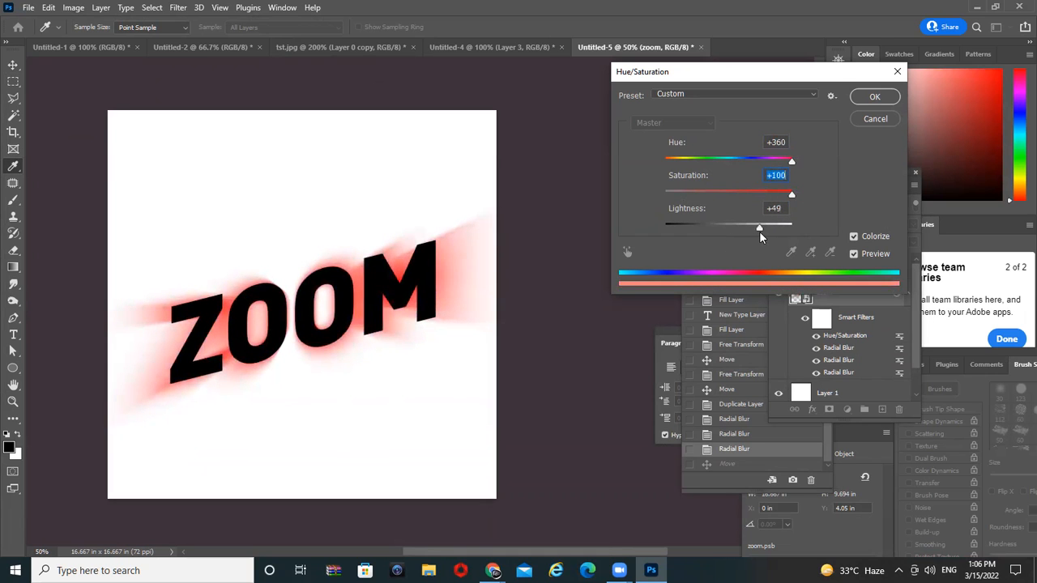
left_click(877, 97)
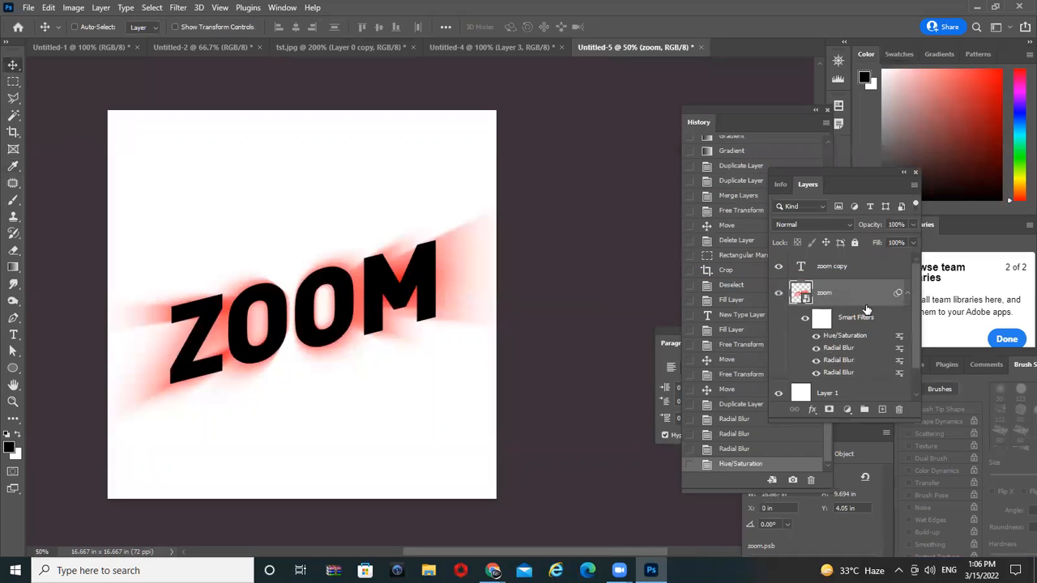
Step: Duplicate the red blurred zoom layer three times to intensify the glow
left_click_drag(819, 298, 882, 409)
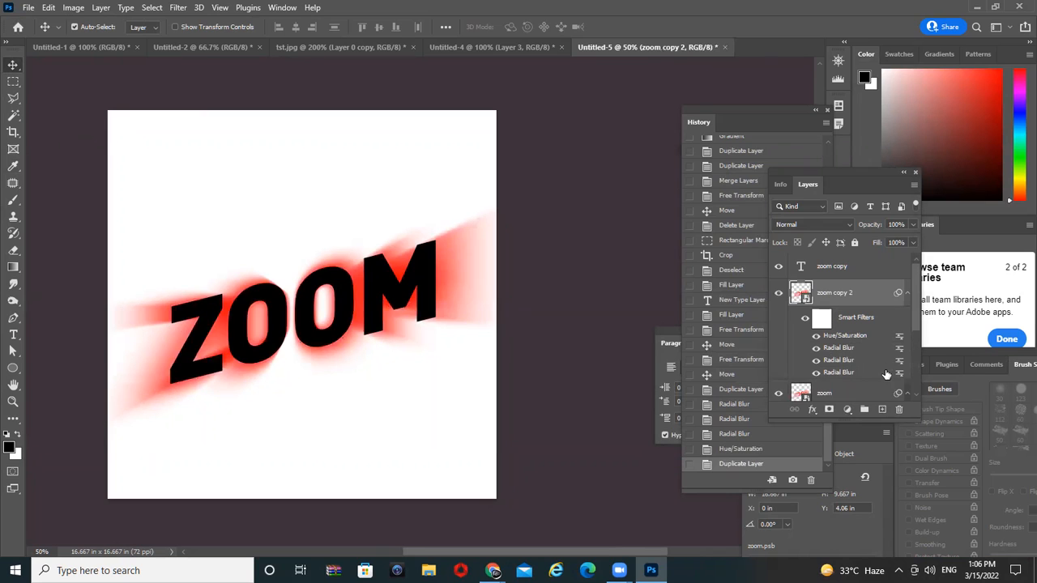
key("ctrl+j")
key("ctrl+j")
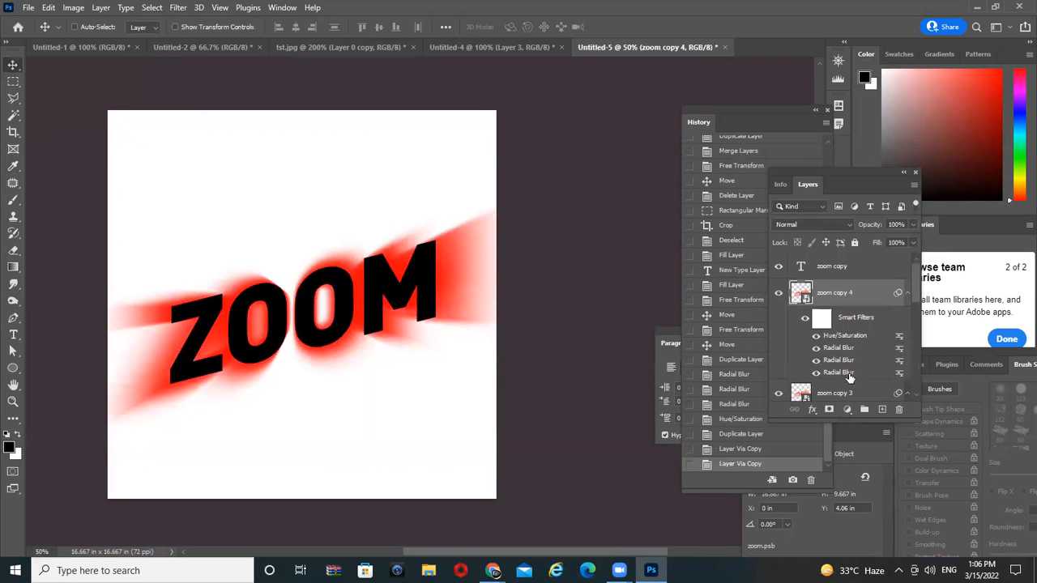
Step: Select the zoom copy text layer and fill its lettering with white
right_click(391, 280)
left_click(420, 289)
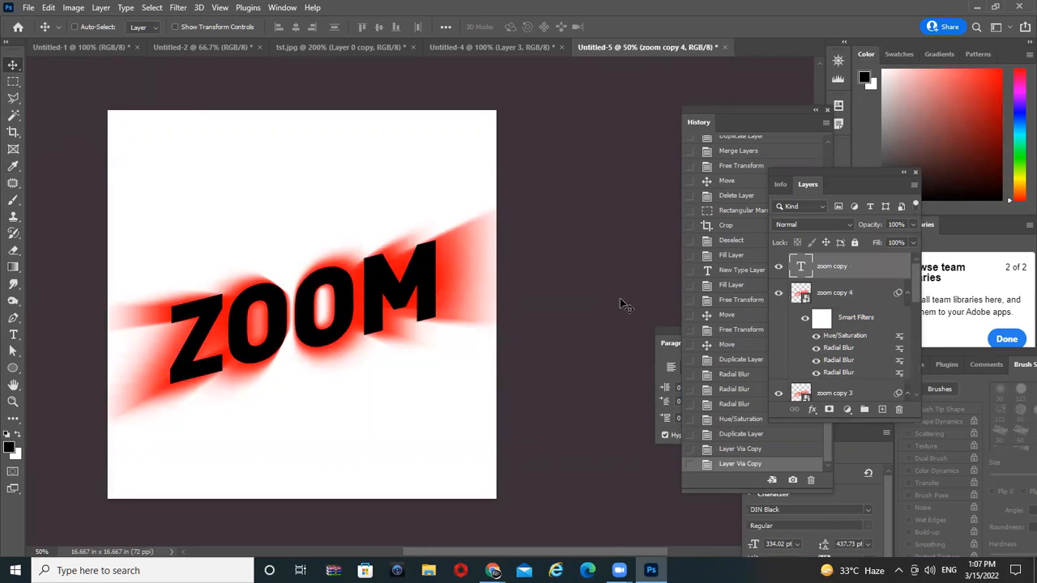
key("x")
key("alt+BackSpace")
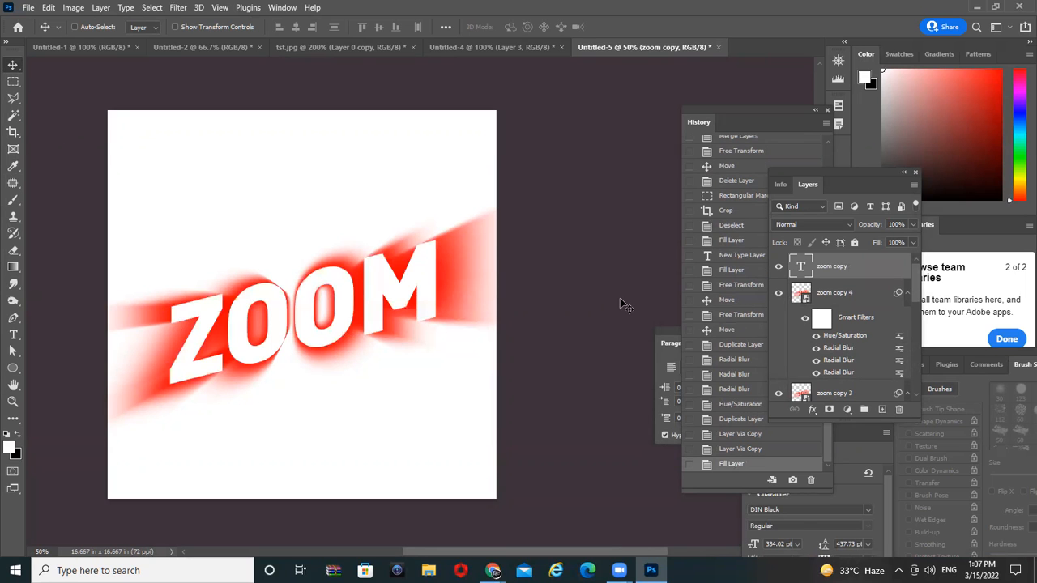
Step: Select the zoom text layer together with all its red blur layers and convert them into one smart object
left_click(464, 280, "ctrl")
scroll(421, 261, "down", 2)
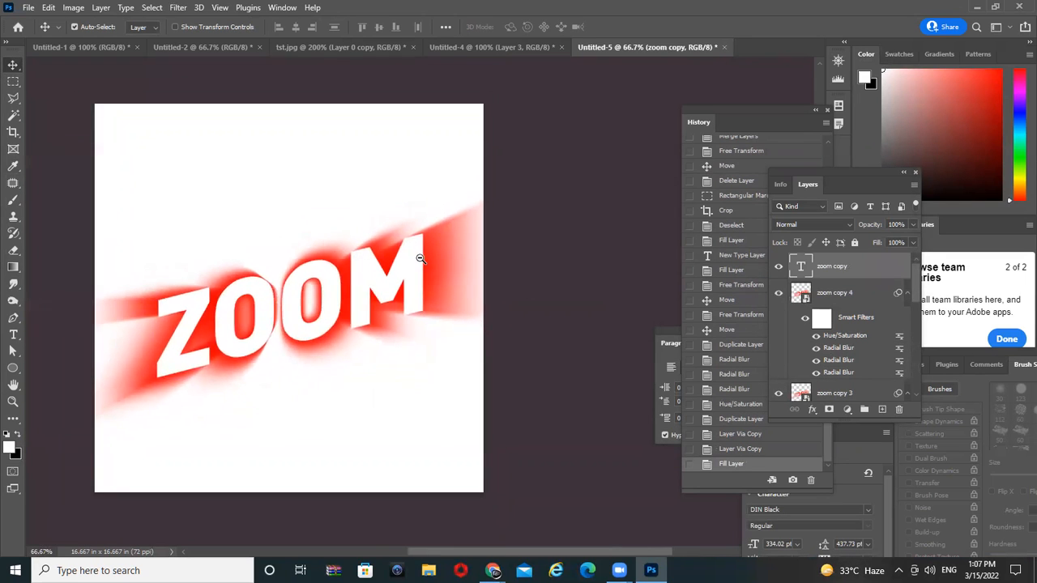
key("Tab")
key("Tab")
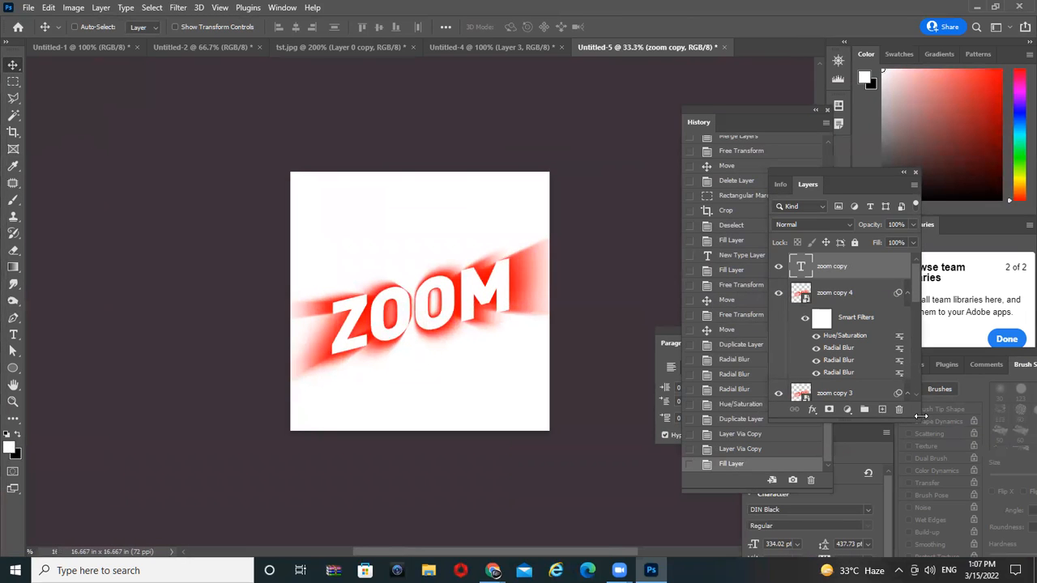
left_click_drag(915, 448, 941, 557)
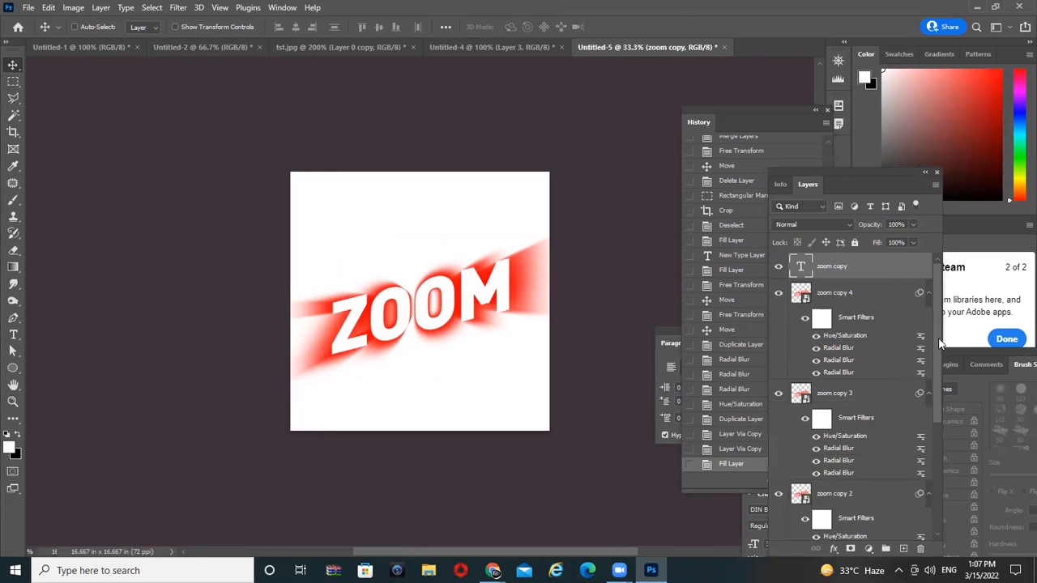
left_click_drag(940, 343, 947, 475)
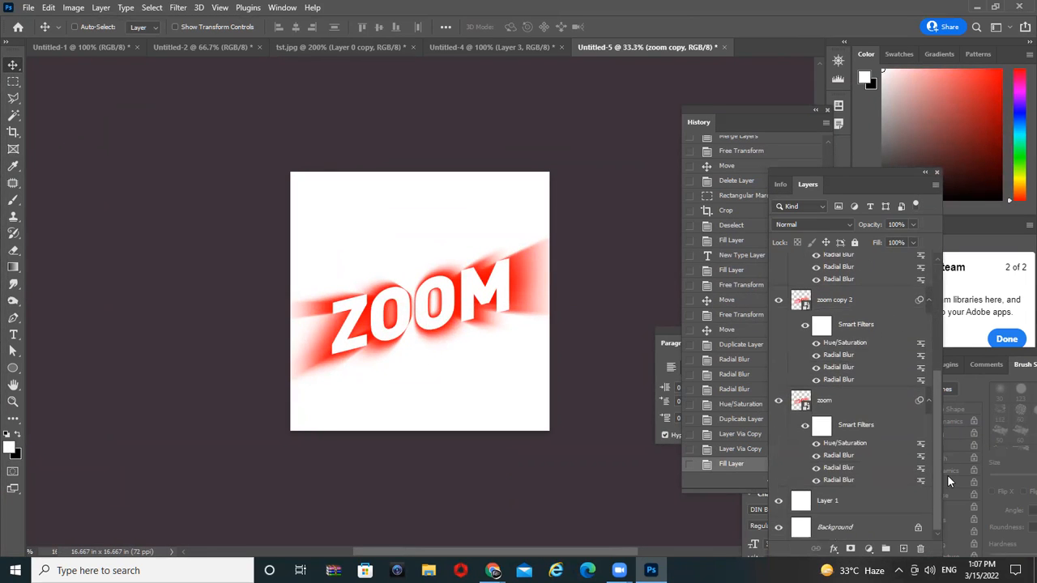
right_click(884, 429)
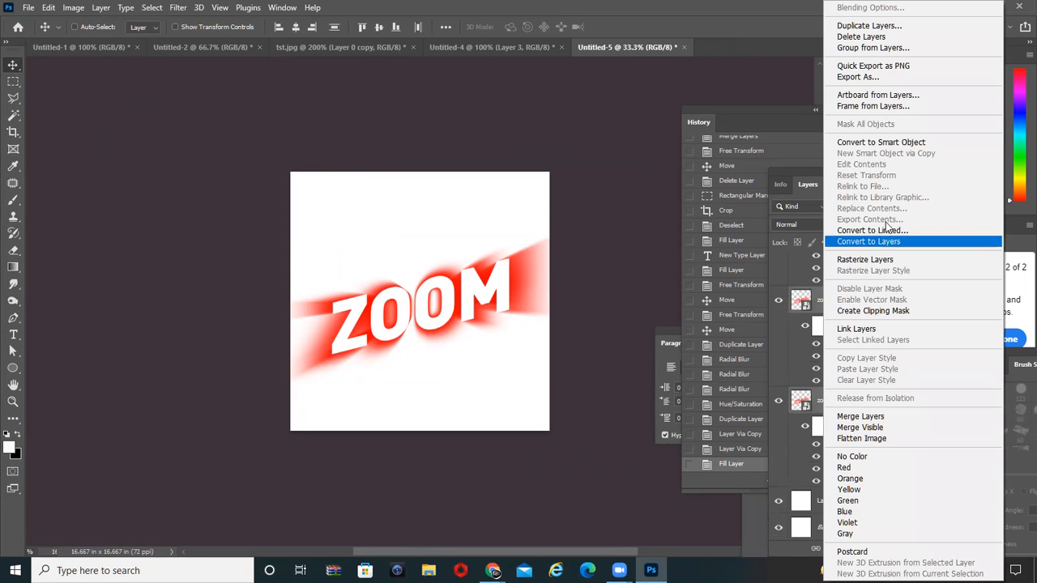
left_click(881, 141)
Step: Move the red ZOOM smart object to the upper part of the canvas and enlarge it to span the canvas width
left_click_drag(495, 388, 476, 221)
key("ctrl+t")
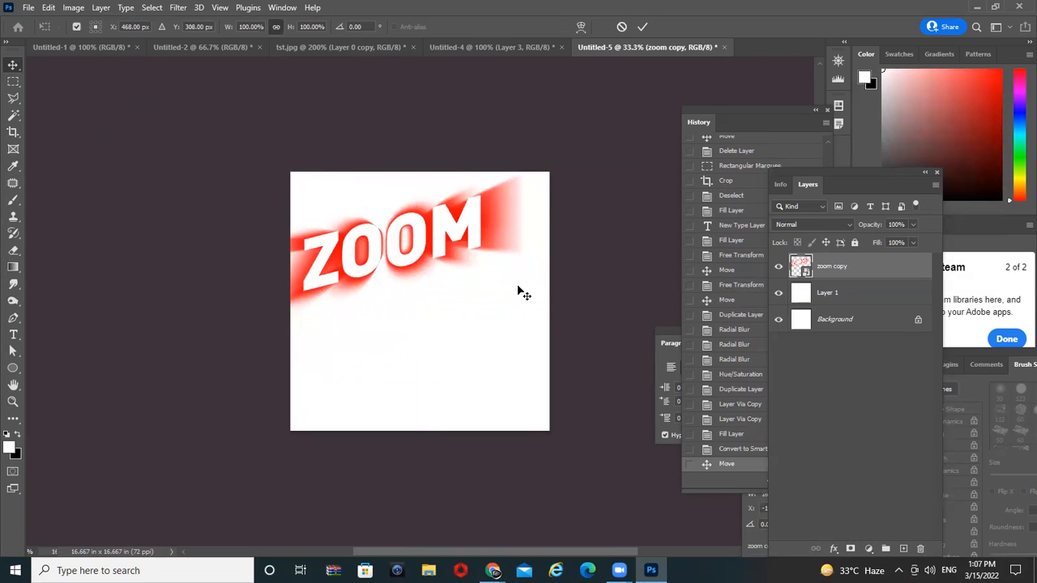
left_click_drag(515, 363, 548, 392)
key("Return")
left_click_drag(462, 285, 456, 252)
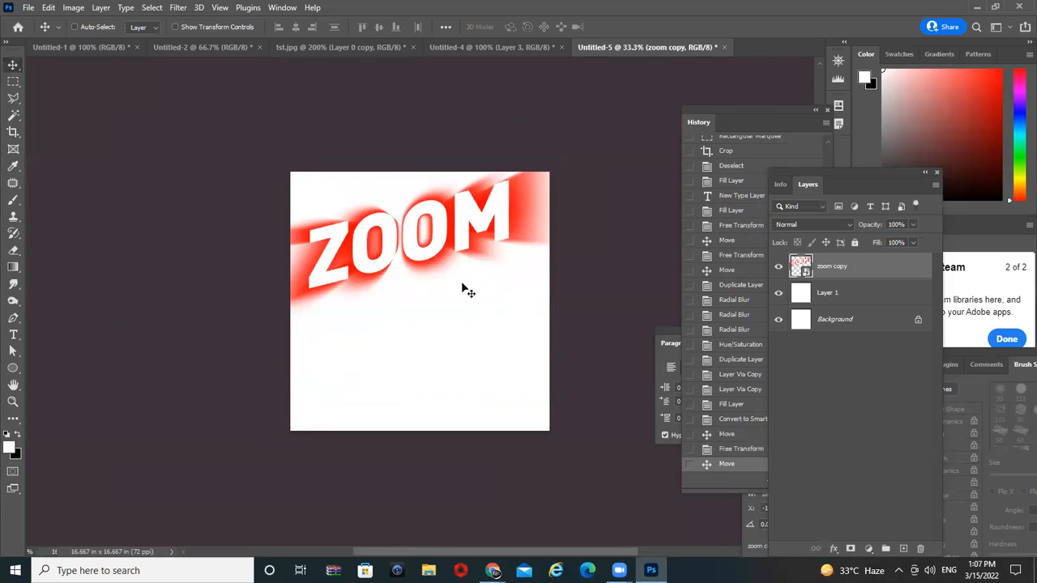
Step: Add a new text layer reading "zoom" below the red ZOOM artwork and fill it with black
left_click(13, 335)
left_click(396, 349)
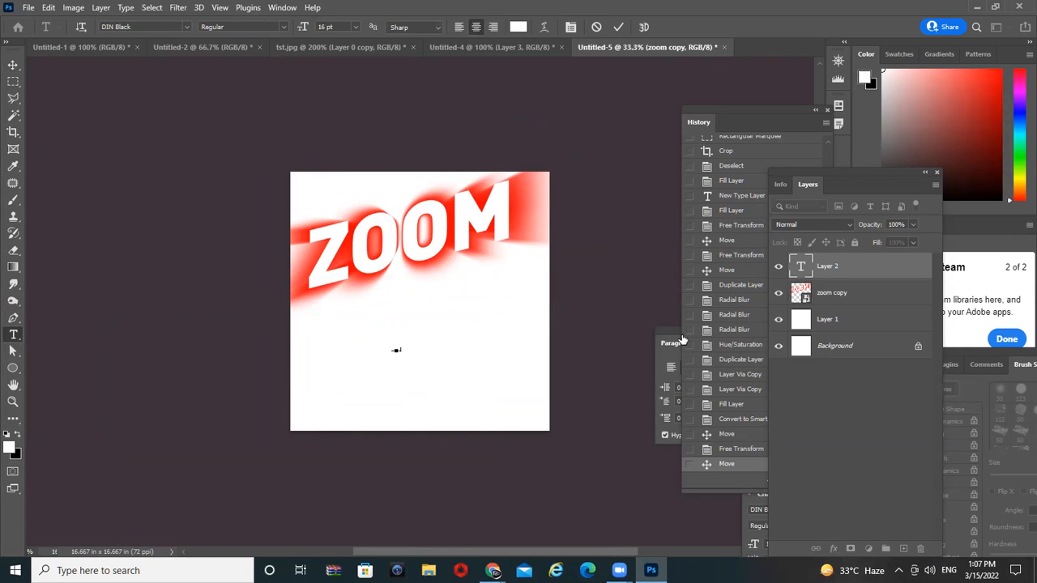
type("zoom")
key("ctrl+Return")
key("d")
key("alt+BackSpace")
Step: Enlarge the black zoom text and place it in the middle of the canvas's lower half
key("ctrl+t")
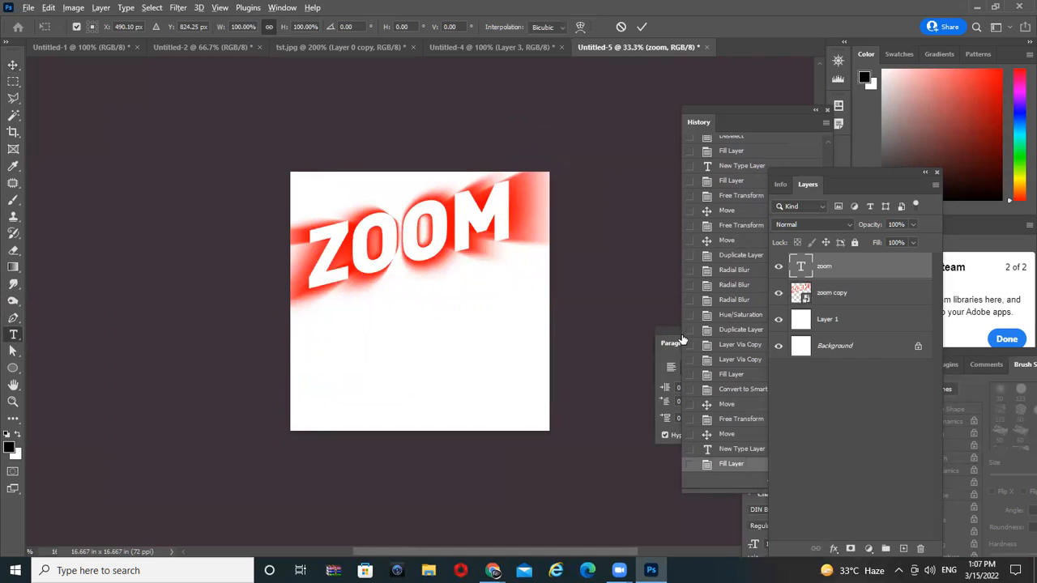
left_click_drag(396, 349, 443, 324)
key("Return")
key("v")
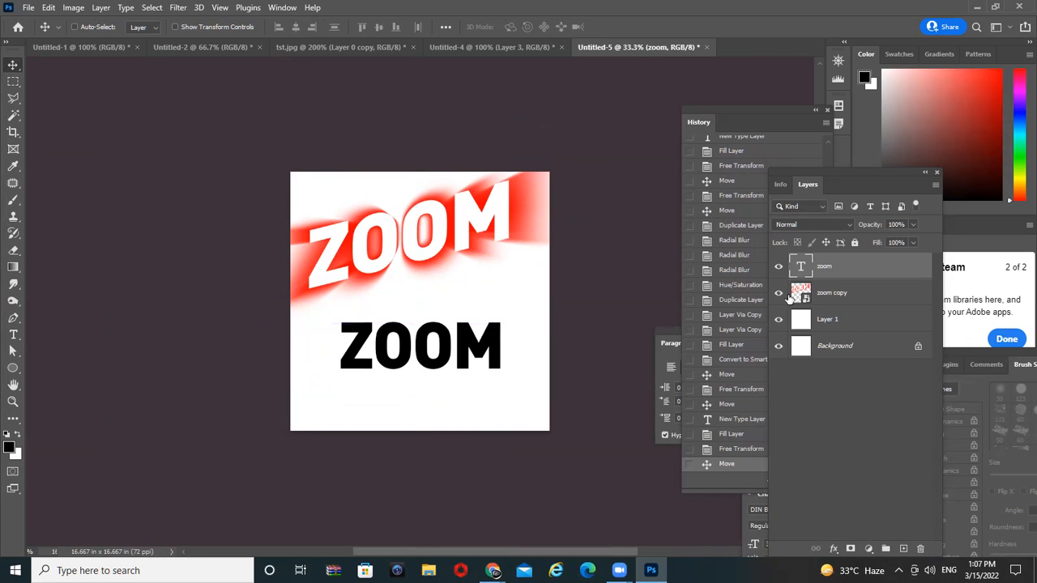
Step: Duplicate the black zoom text layer, then start Radial Blur on the original, converting it to a smart object
left_click_drag(825, 271, 885, 549)
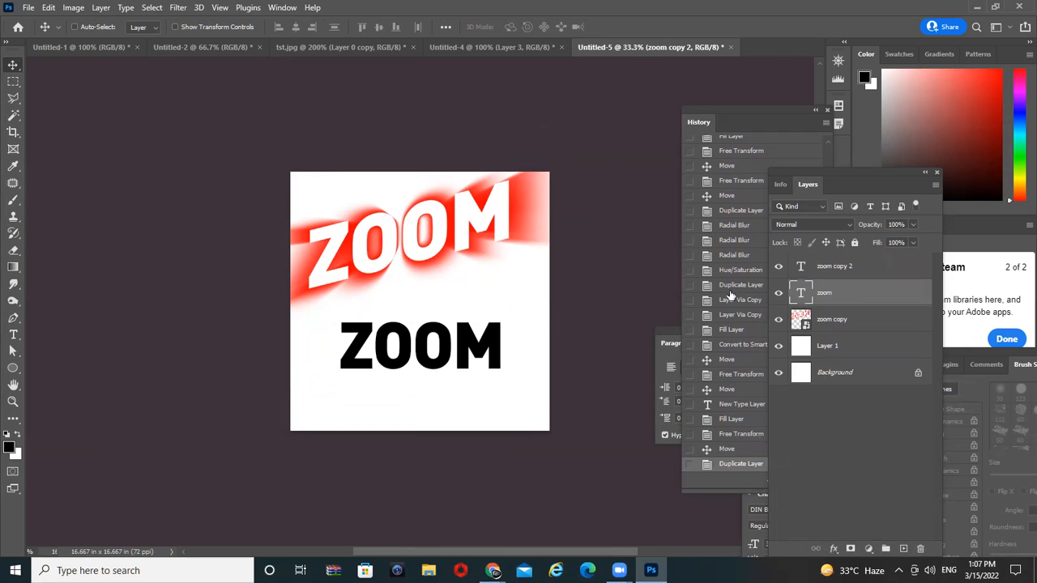
left_click(834, 295)
left_click(177, 8)
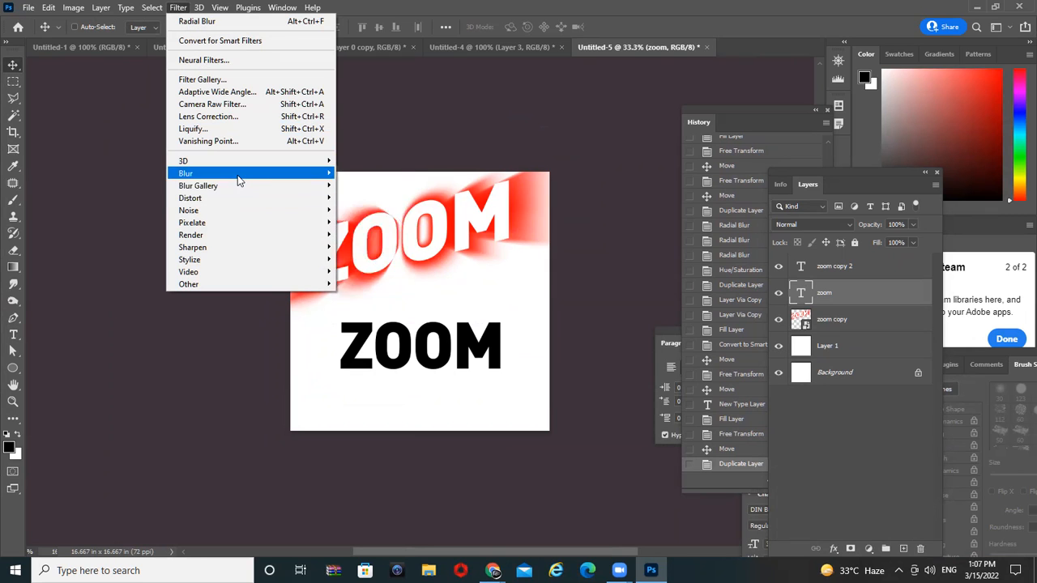
mouse_move(237, 175)
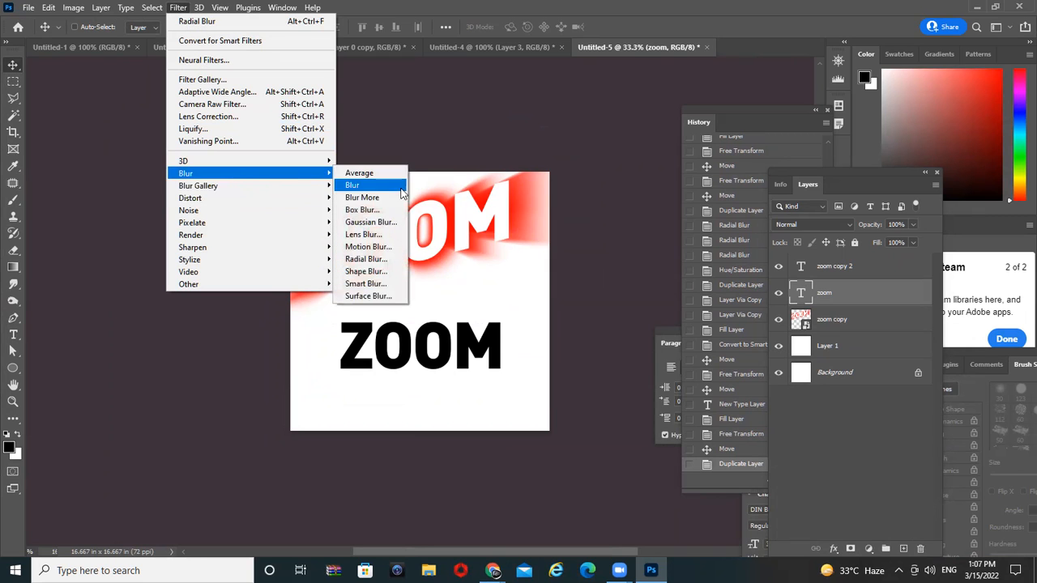
left_click(378, 261)
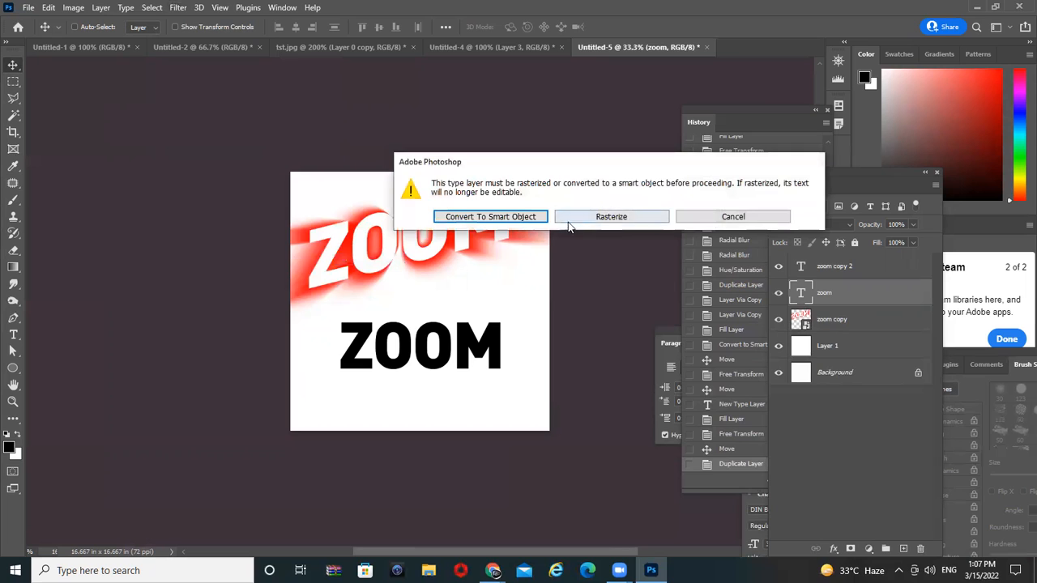
key("Escape")
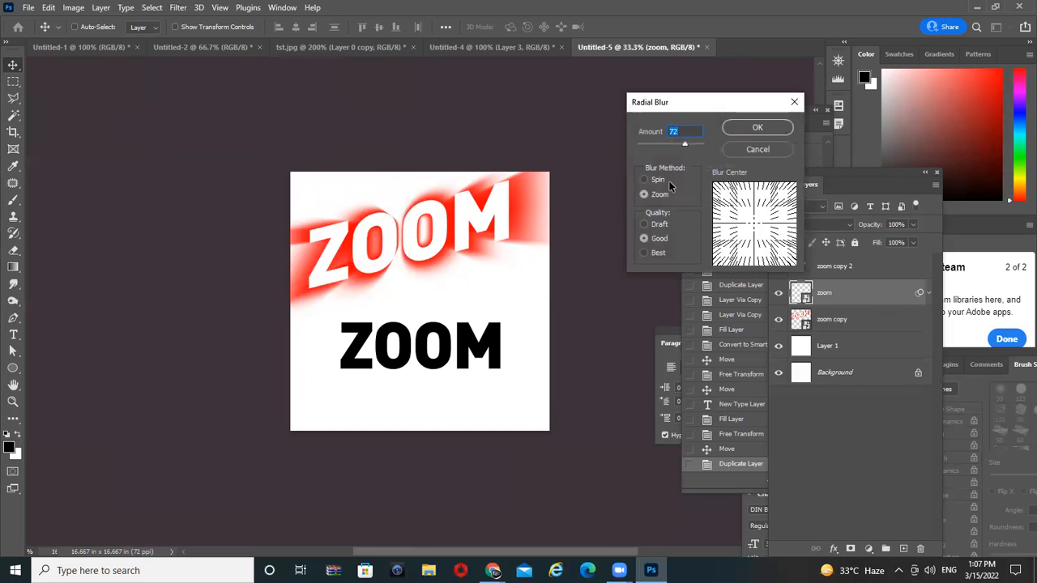
Step: Apply a Spin radial blur with amount 72 and Good quality, shifting the blur center slightly downward
left_click(659, 180)
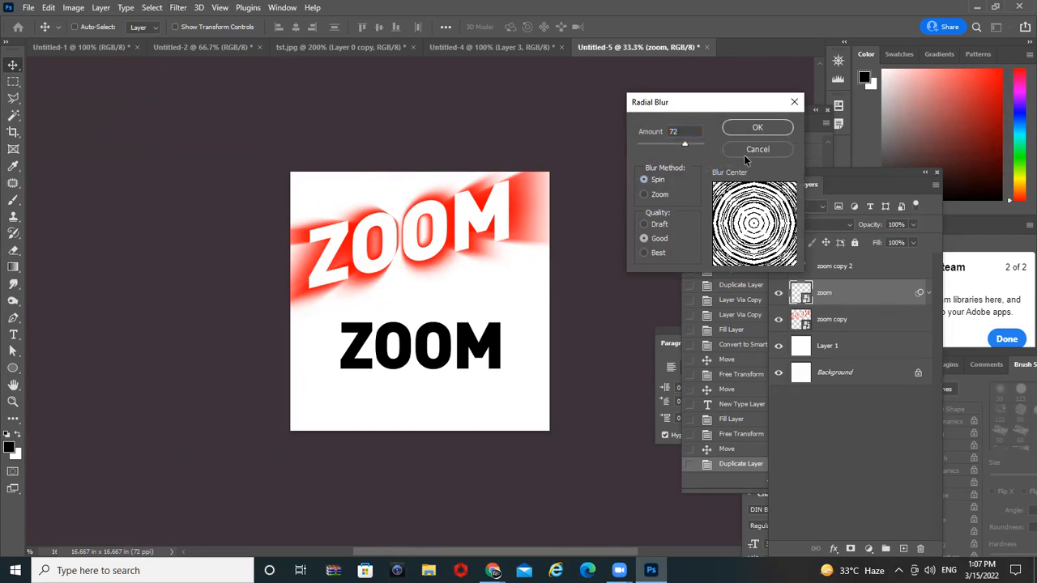
left_click_drag(753, 224, 756, 238)
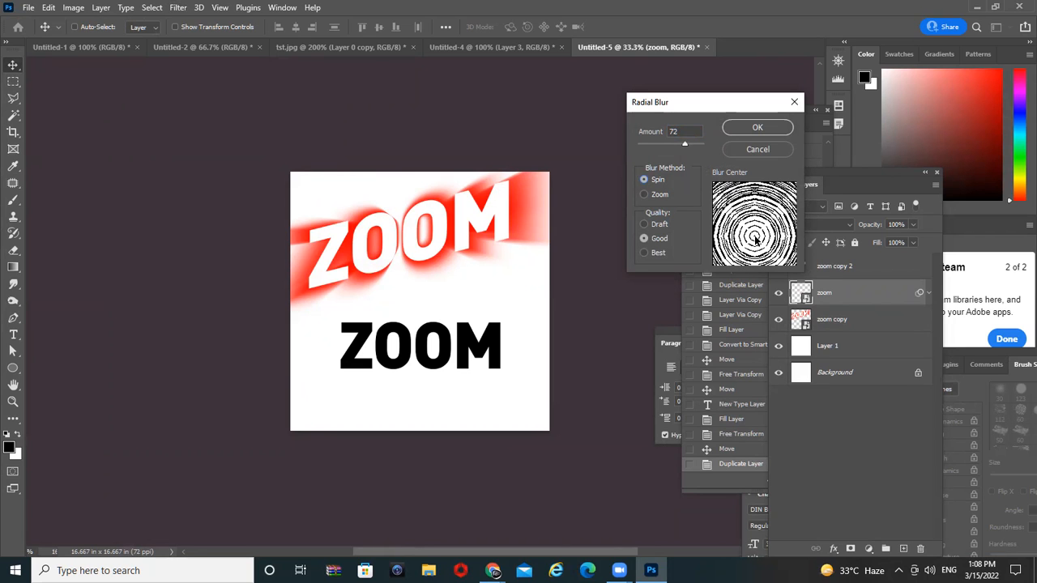
left_click(749, 127)
Step: Move the spin-blurred zoom layer away from the black text to view it separately, and undo the move
left_click(483, 318)
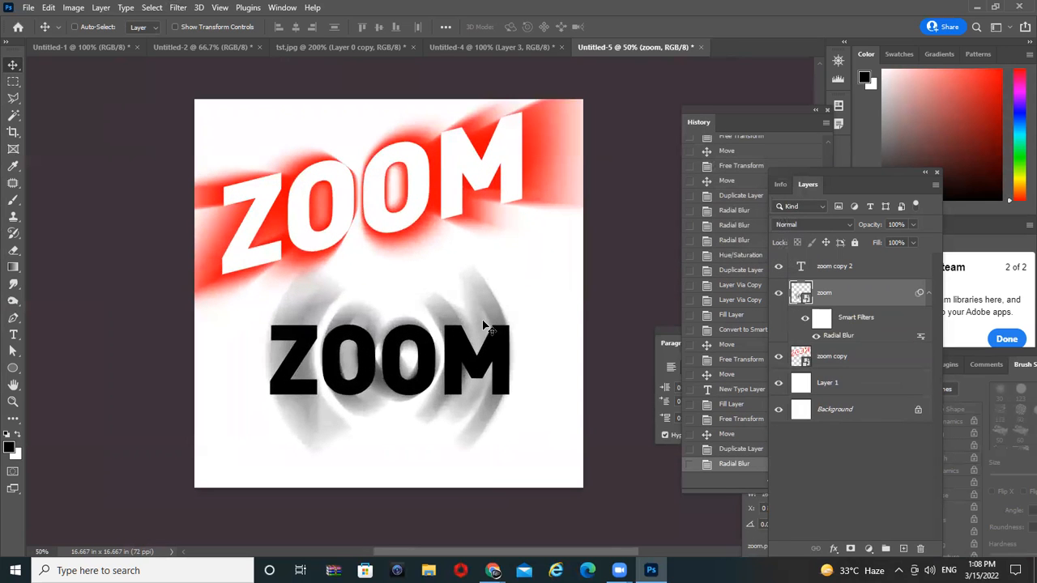
left_click_drag(483, 317, 568, 264)
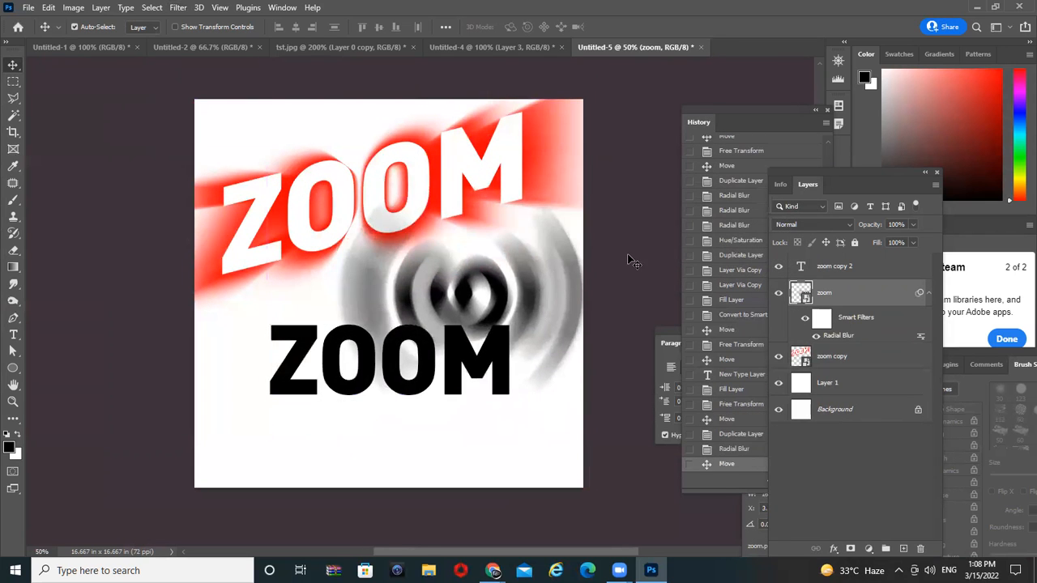
key("ctrl+z")
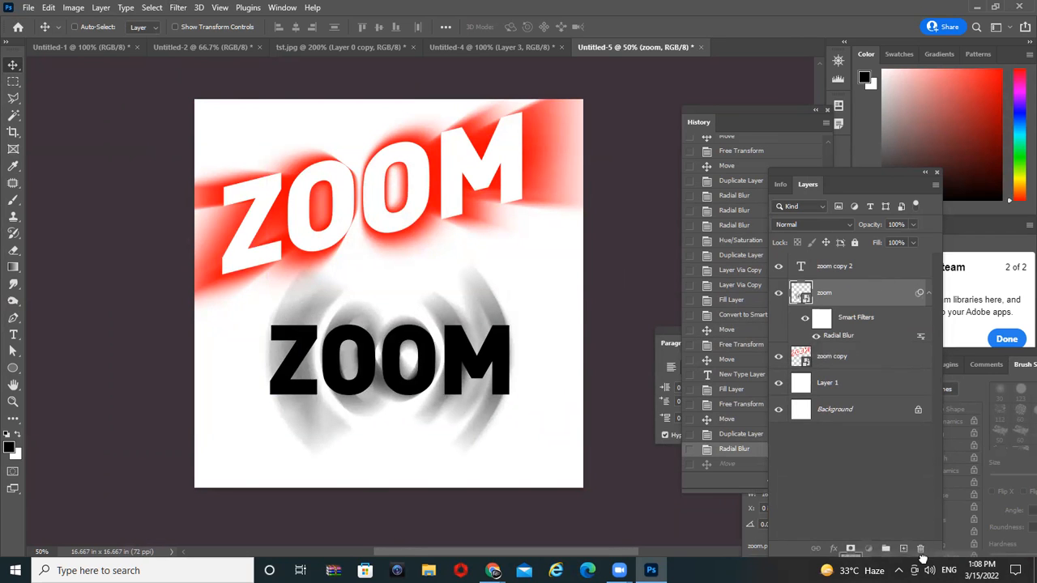
Step: Colorize the spin-blurred zoom layer green using Hue/Saturation, raising the saturation and setting lightness to +28
key("ctrl+u")
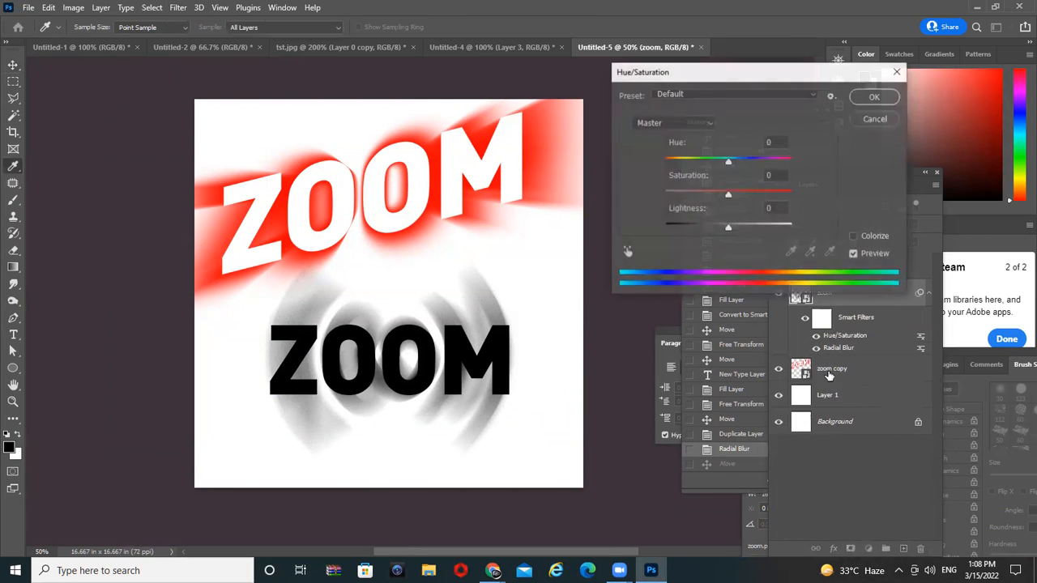
left_click(853, 237)
left_click_drag(760, 224, 745, 194)
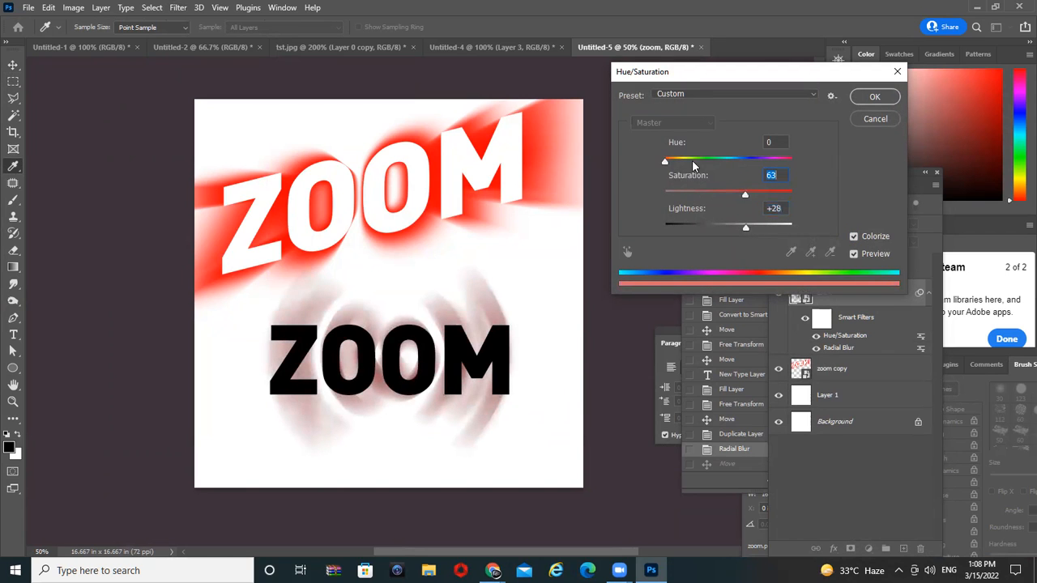
mouse_move(679, 160)
left_mouse_down()
mouse_move(735, 161)
mouse_move(695, 160)
left_mouse_up()
left_click_drag(761, 196, 791, 193)
left_click(877, 97)
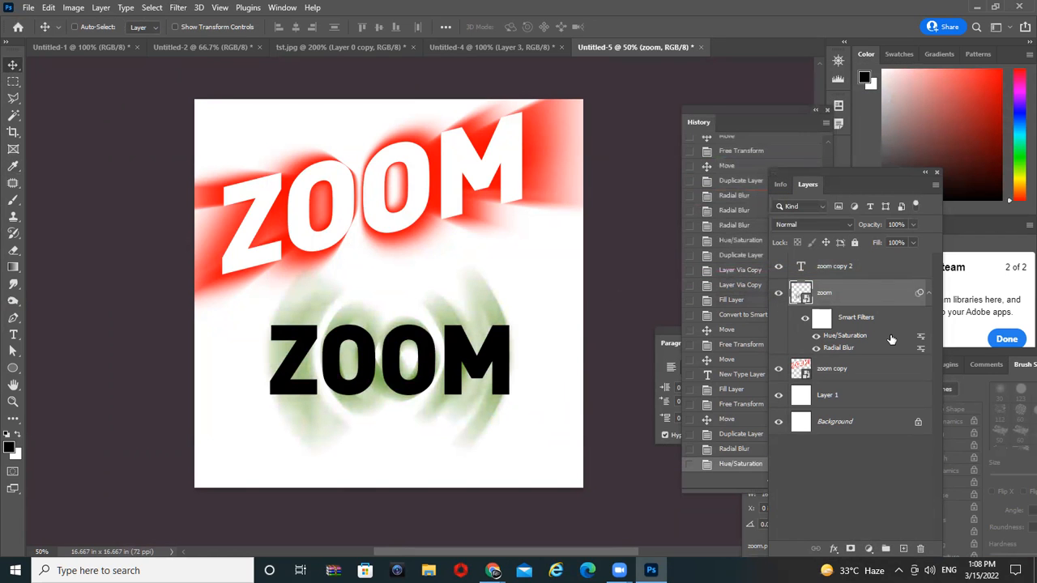
Step: Duplicate the green spin-blurred zoom layer four times to intensify its color
key("ctrl+j")
key("ctrl+j")
key("ctrl+j")
key("ctrl+j")
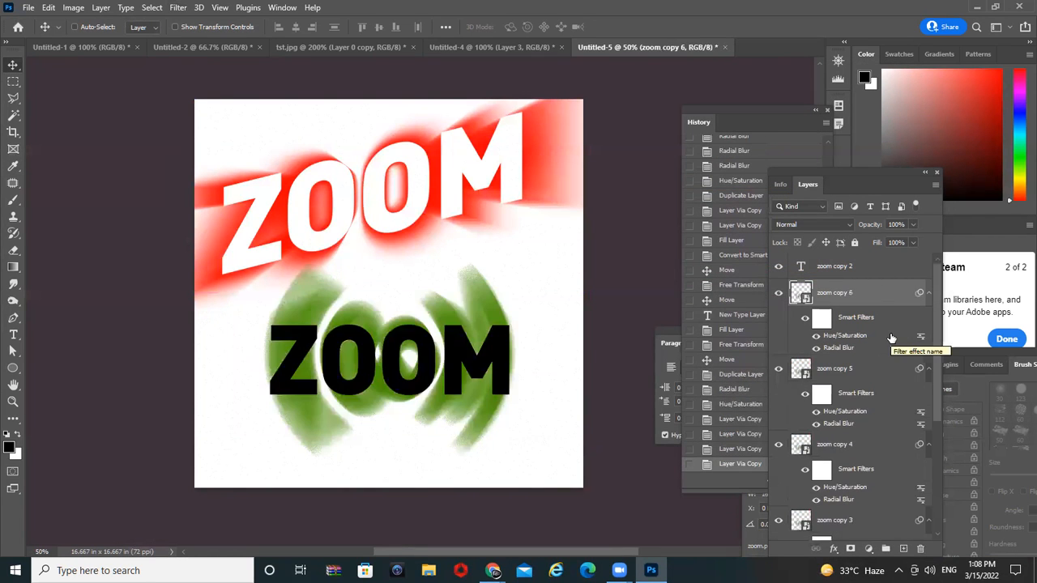